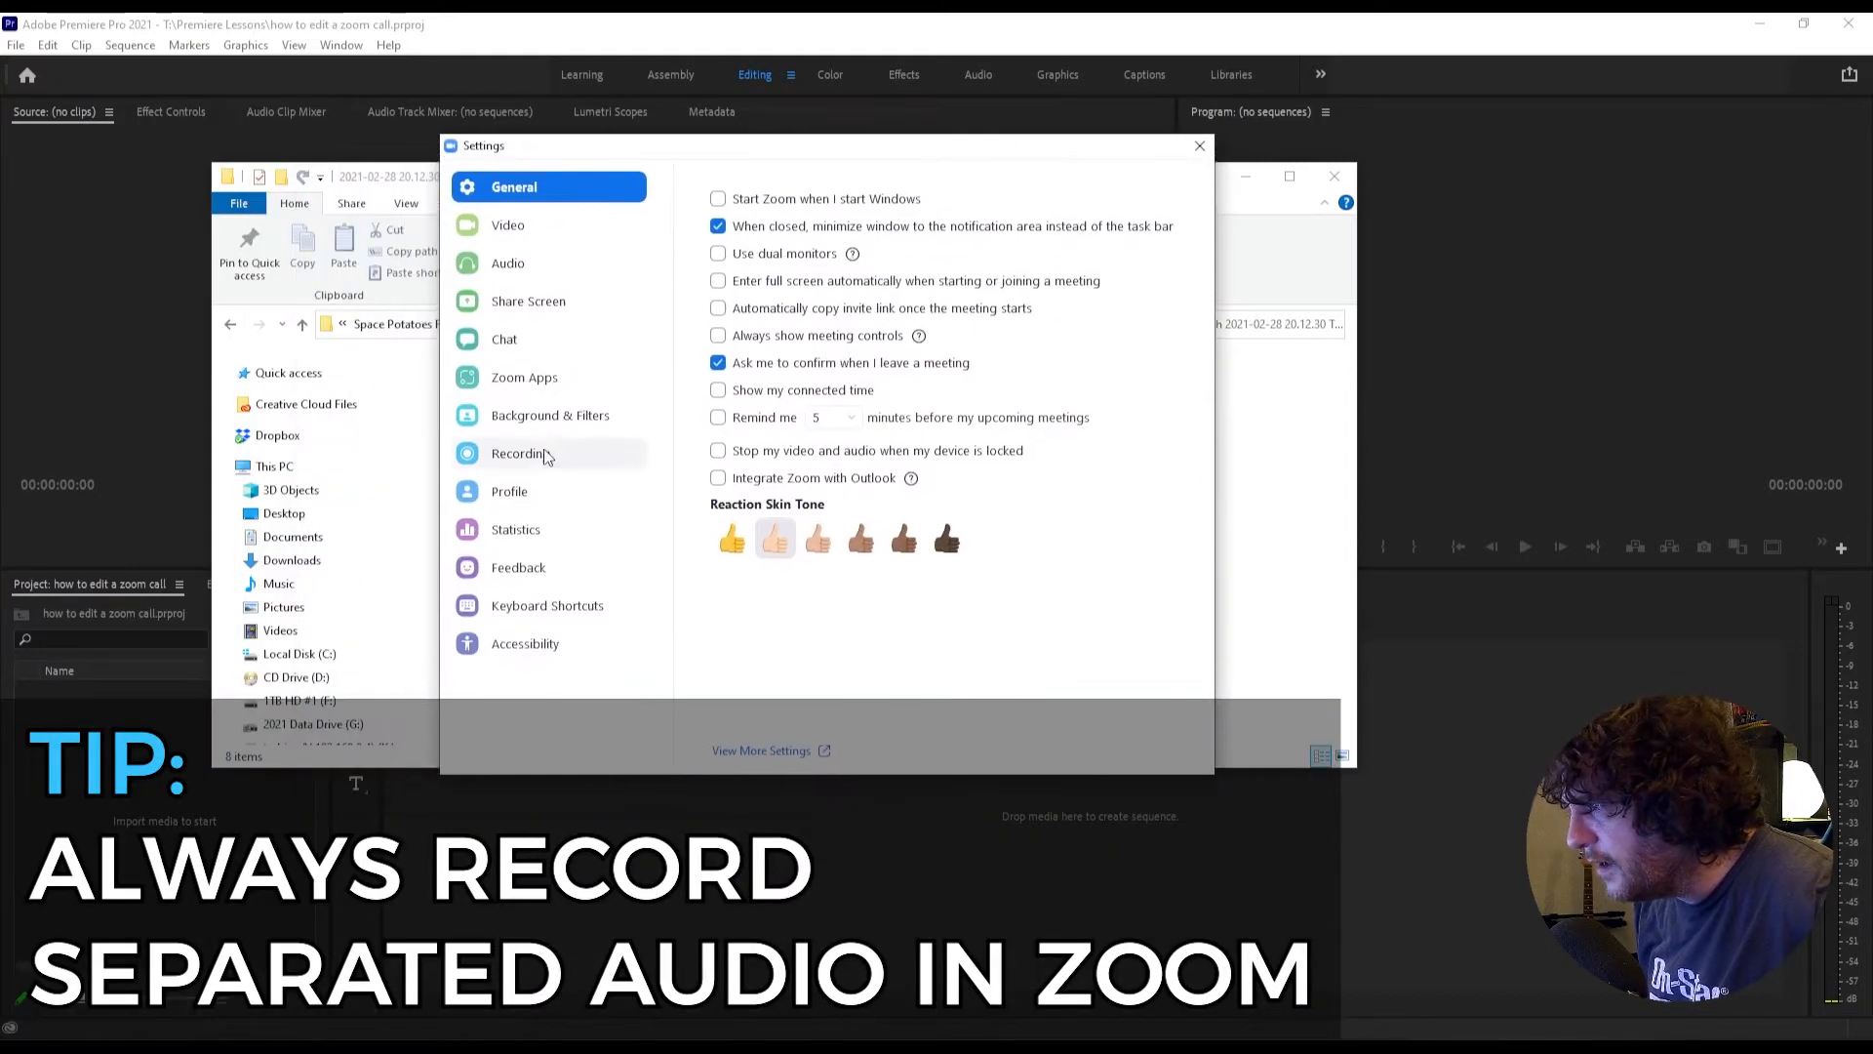
Step: Review Zoom's recording settings, including separate audio files per participant, and close the settings window
{"action": "left_click", "coordinate": [518, 466]}
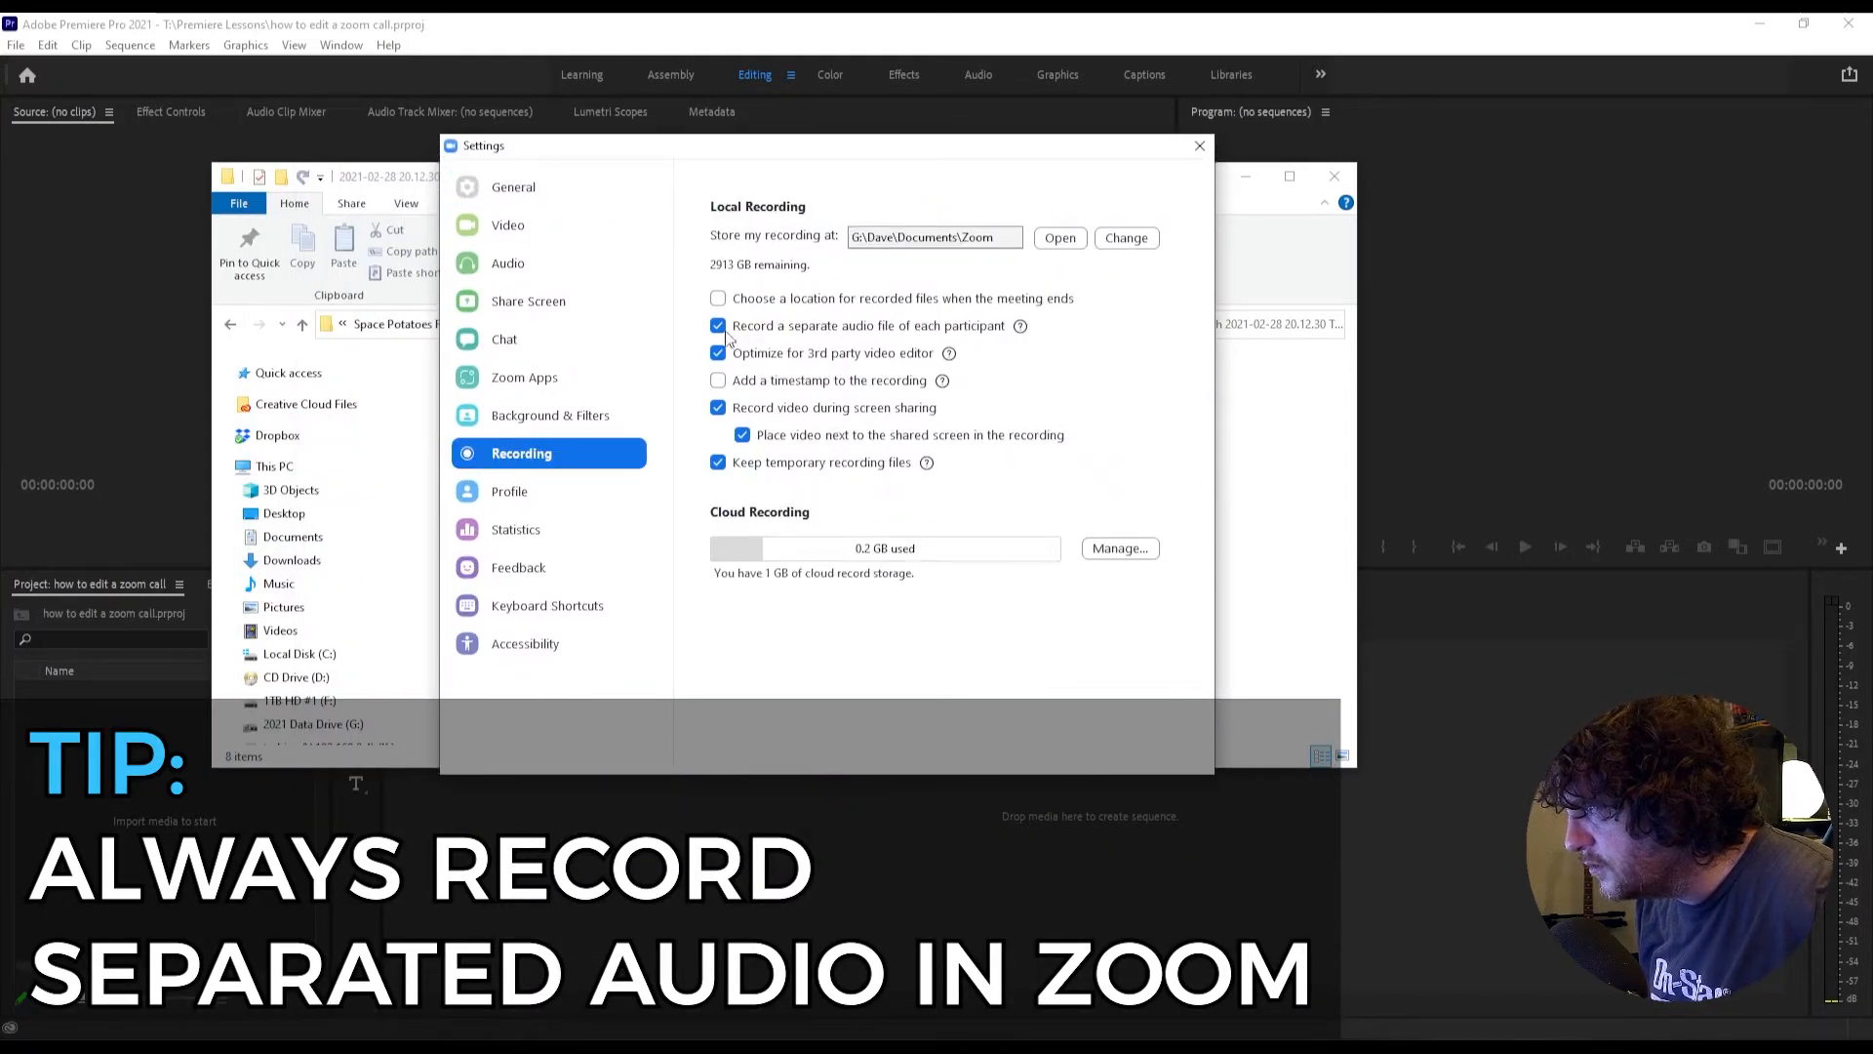
{"action": "left_click", "coordinate": [1199, 148]}
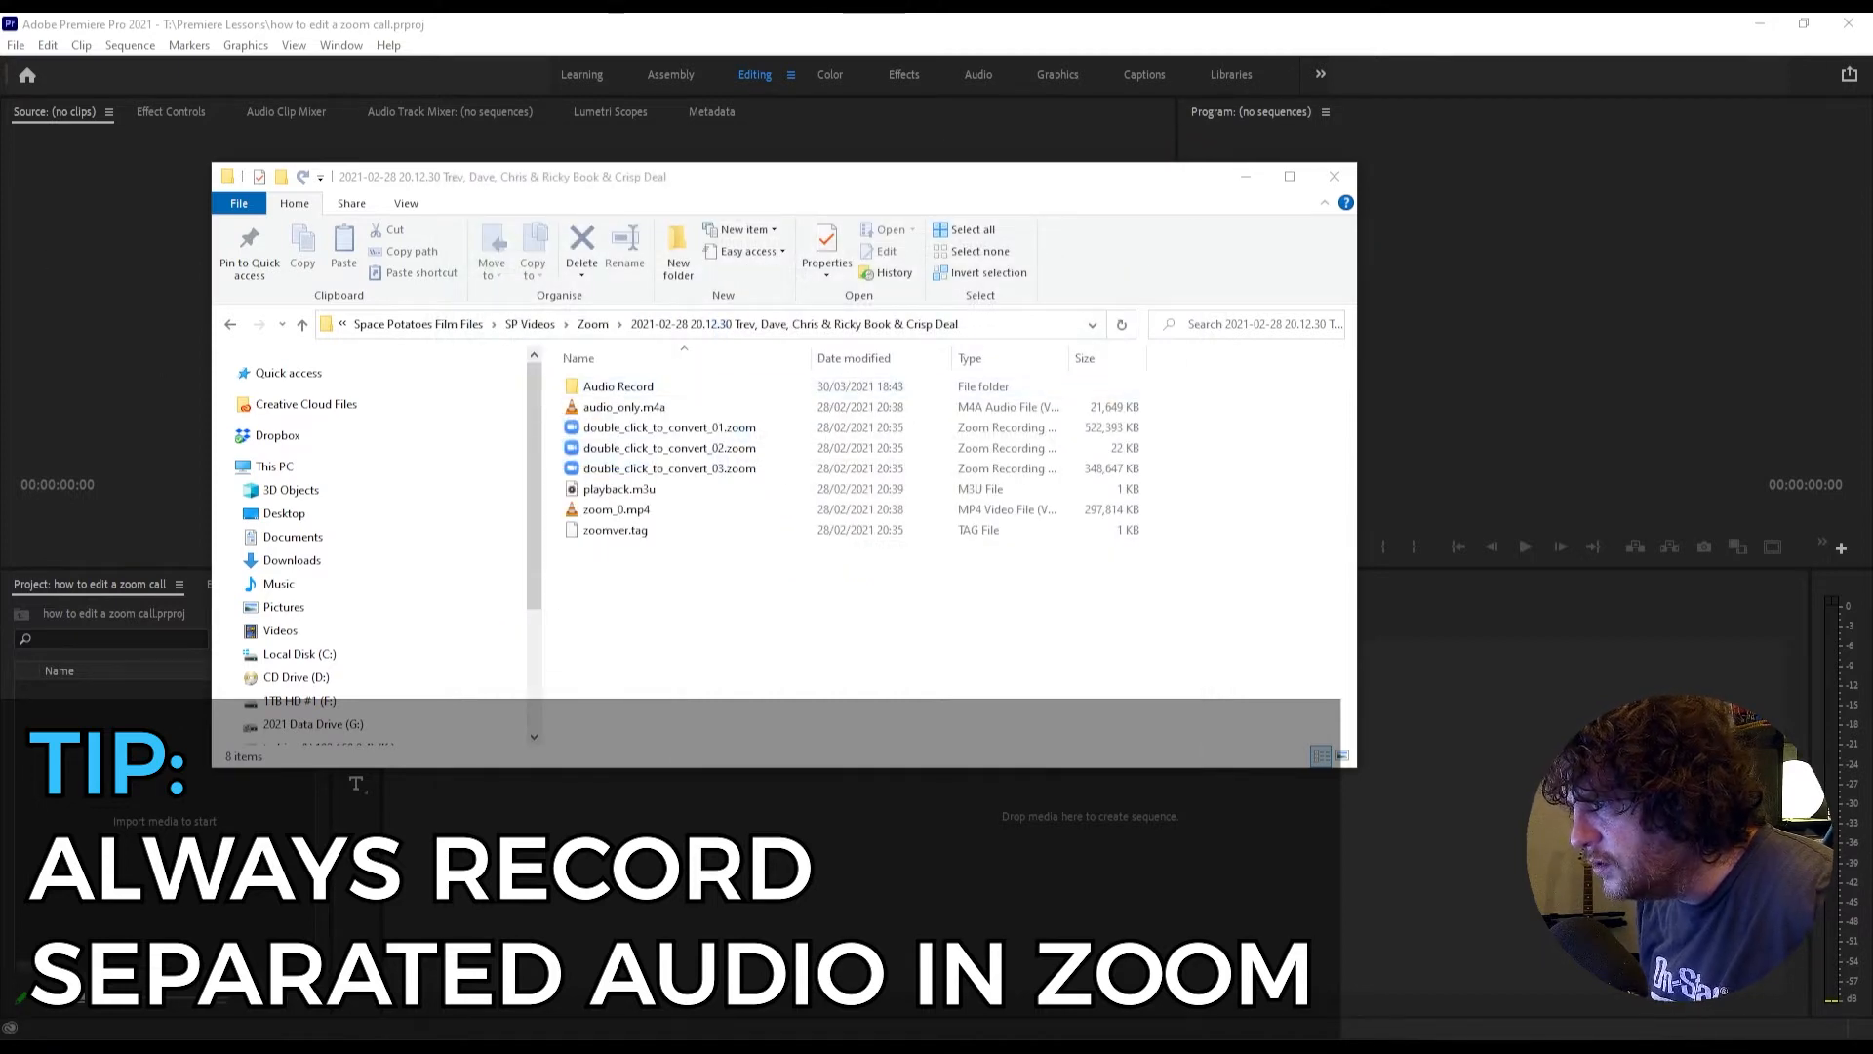
Step: Look through the separate participant M4A files in the Audio Record folder and return to the meeting's recording folder
{"action": "left_click", "coordinate": [644, 389]}
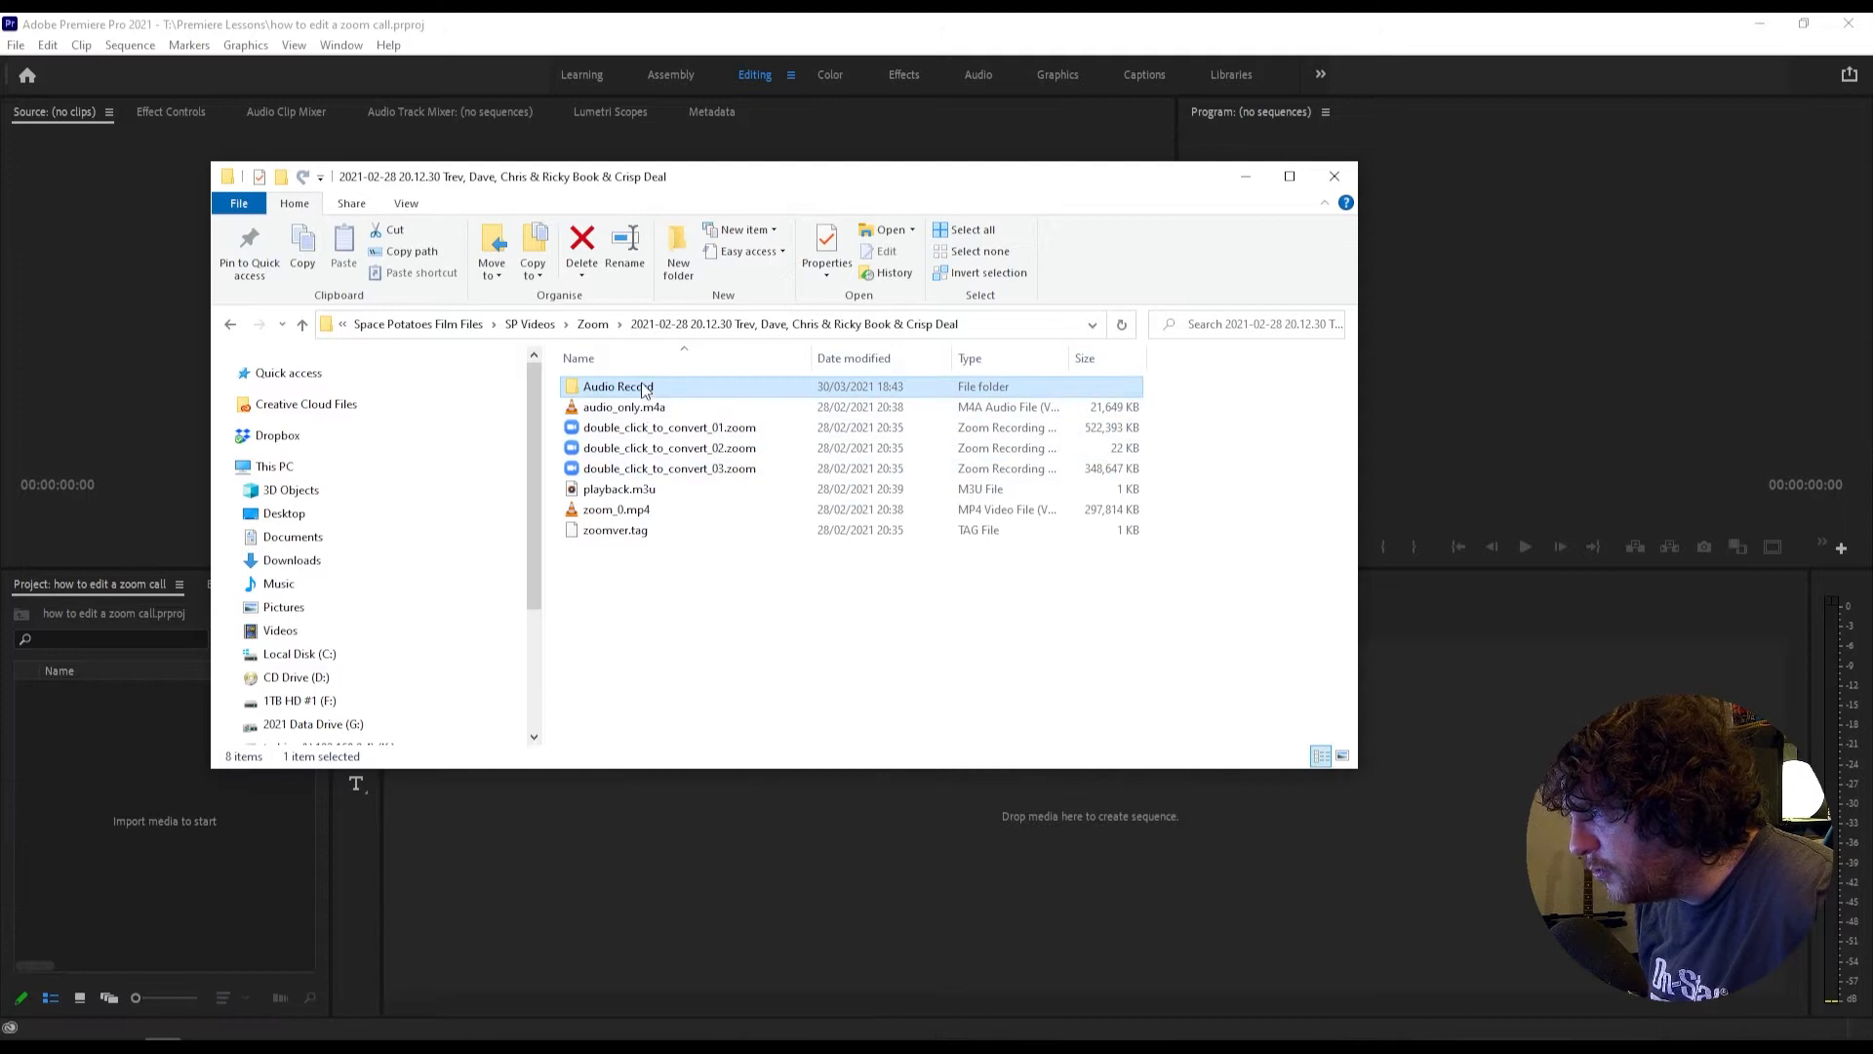
{"action": "double_click", "coordinate": [644, 388]}
{"action": "left_click", "coordinate": [670, 391]}
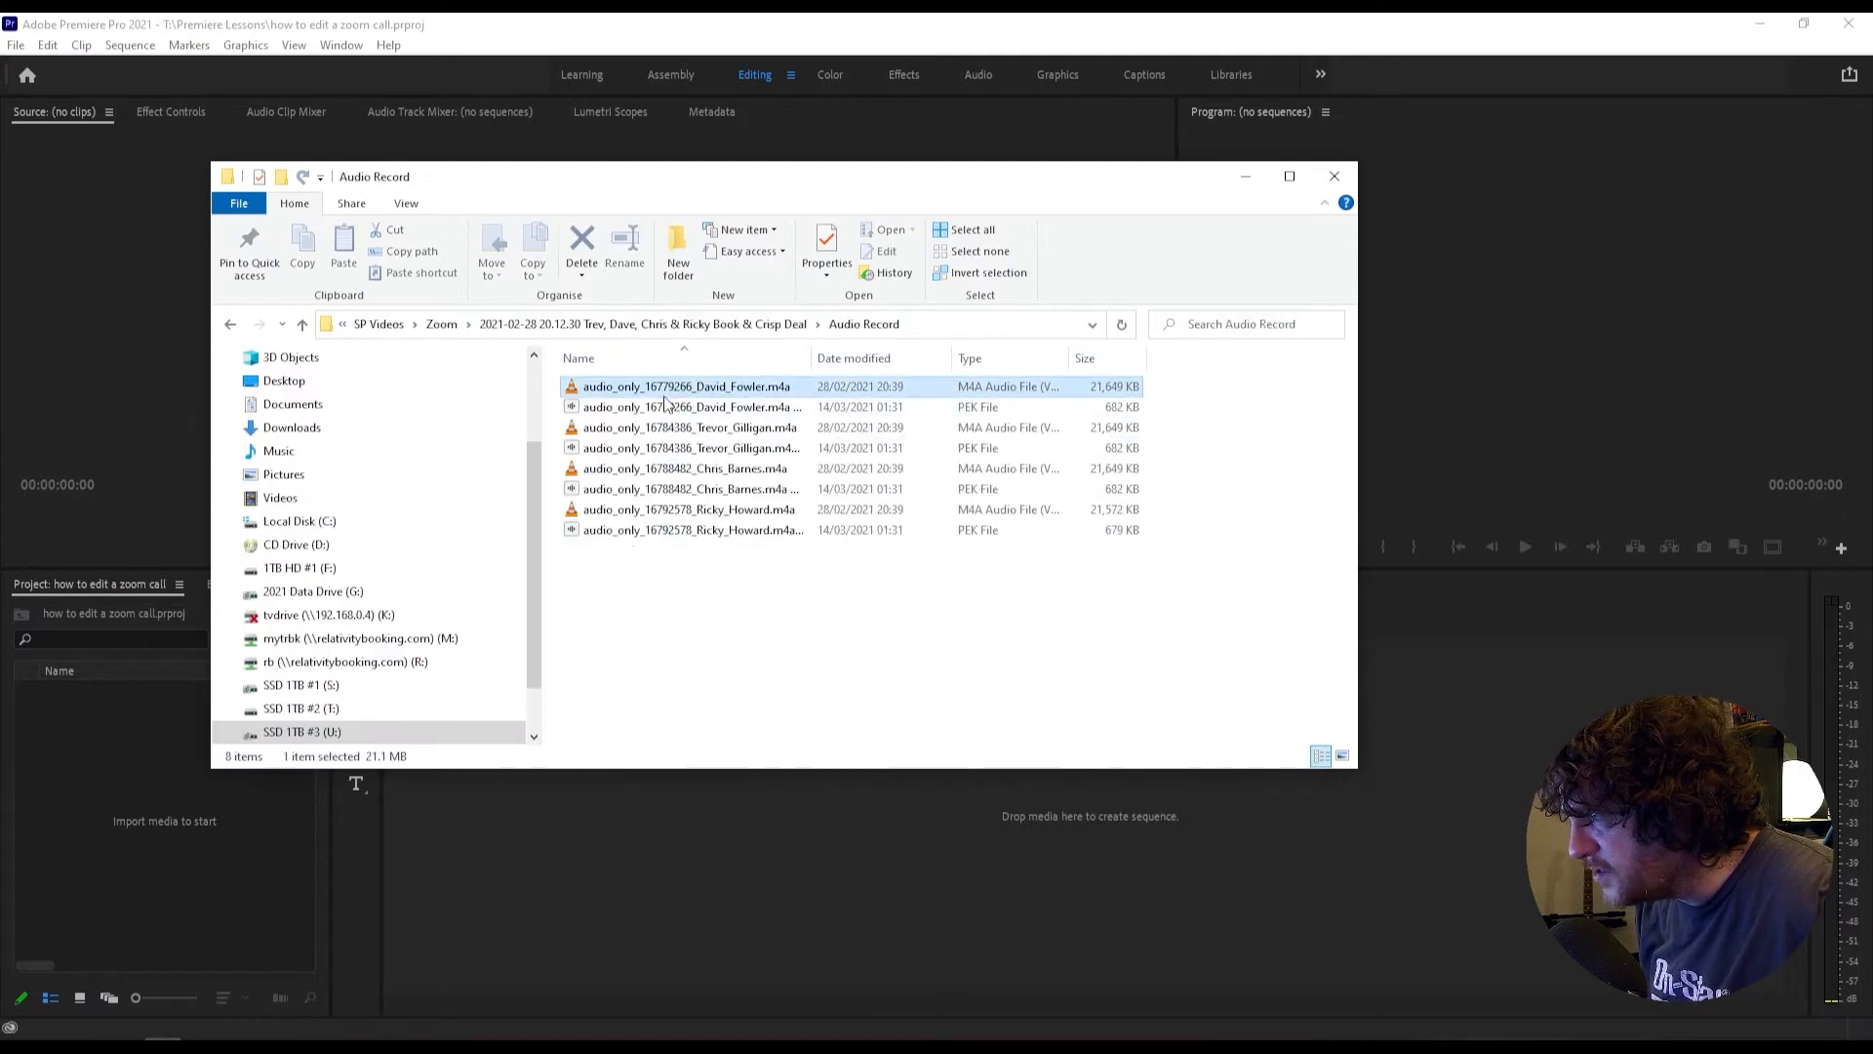
{"action": "left_click", "coordinate": [621, 429]}
{"action": "left_click", "coordinate": [599, 489]}
{"action": "left_click", "coordinate": [604, 474]}
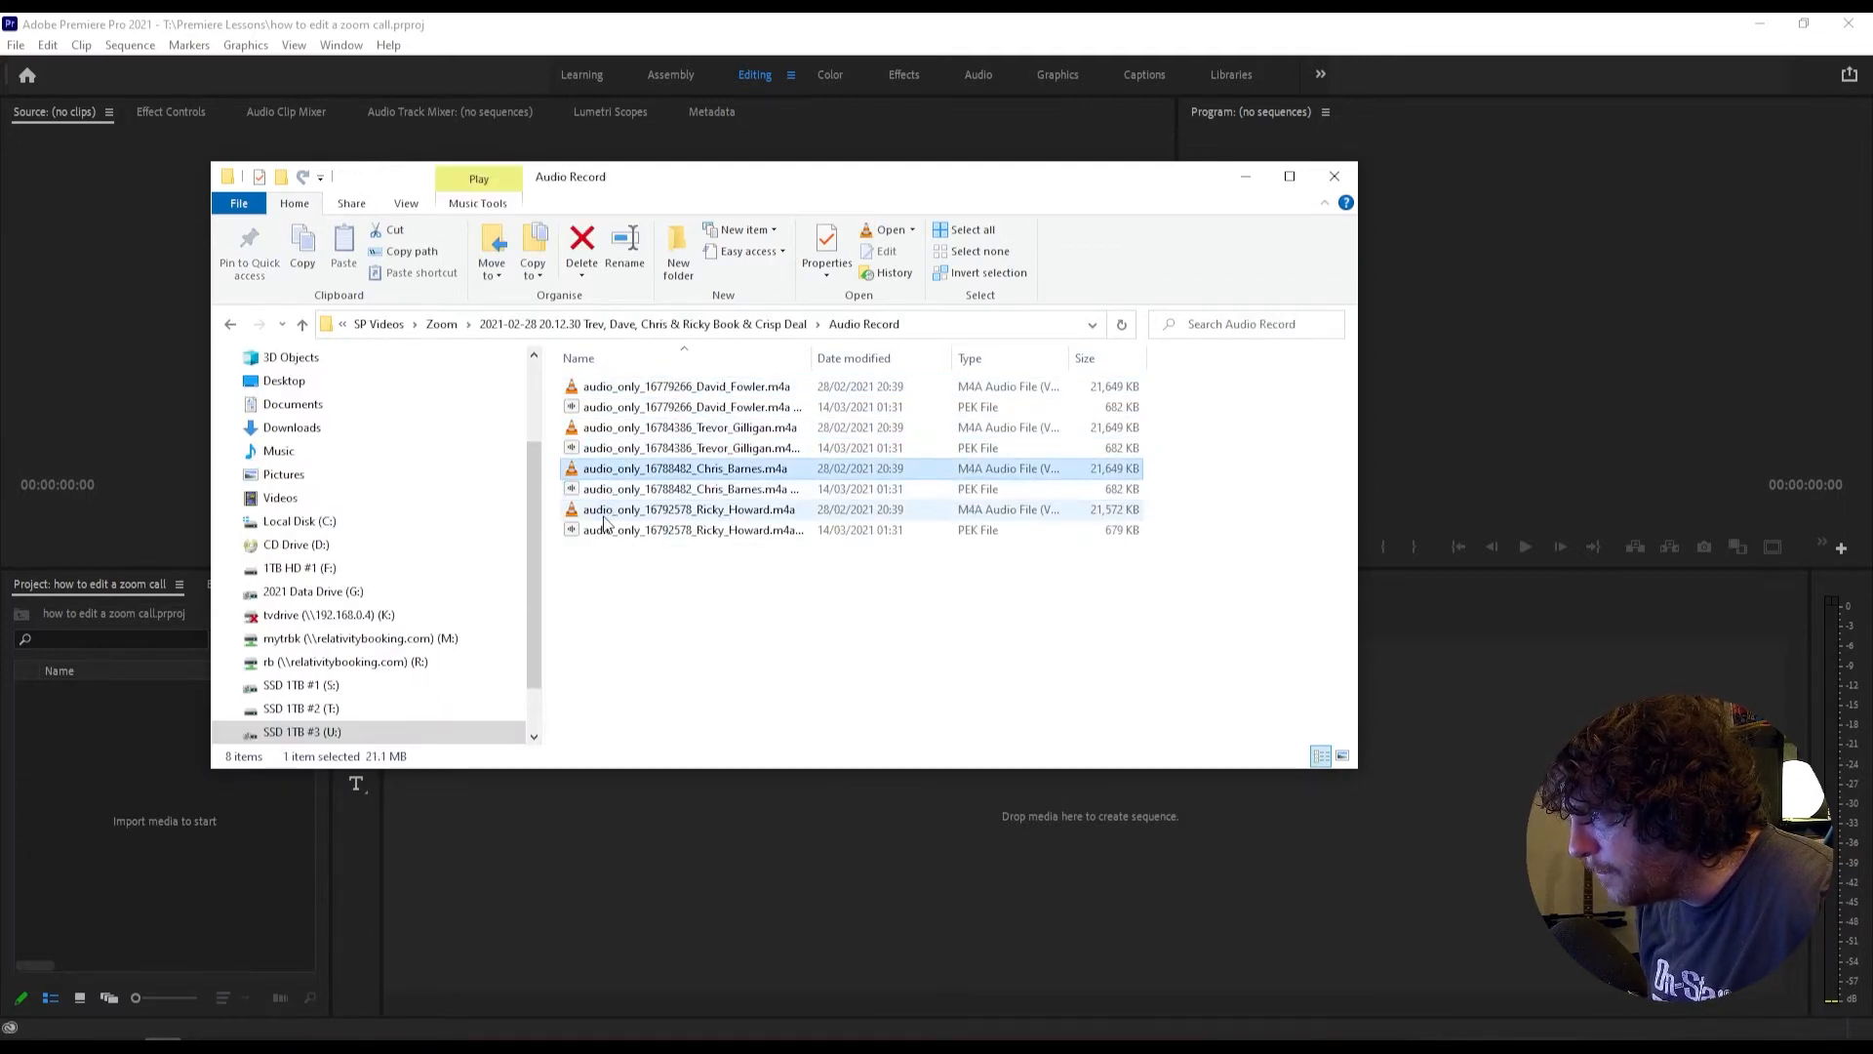
{"action": "left_click", "coordinate": [605, 513]}
{"action": "left_click", "coordinate": [767, 327]}
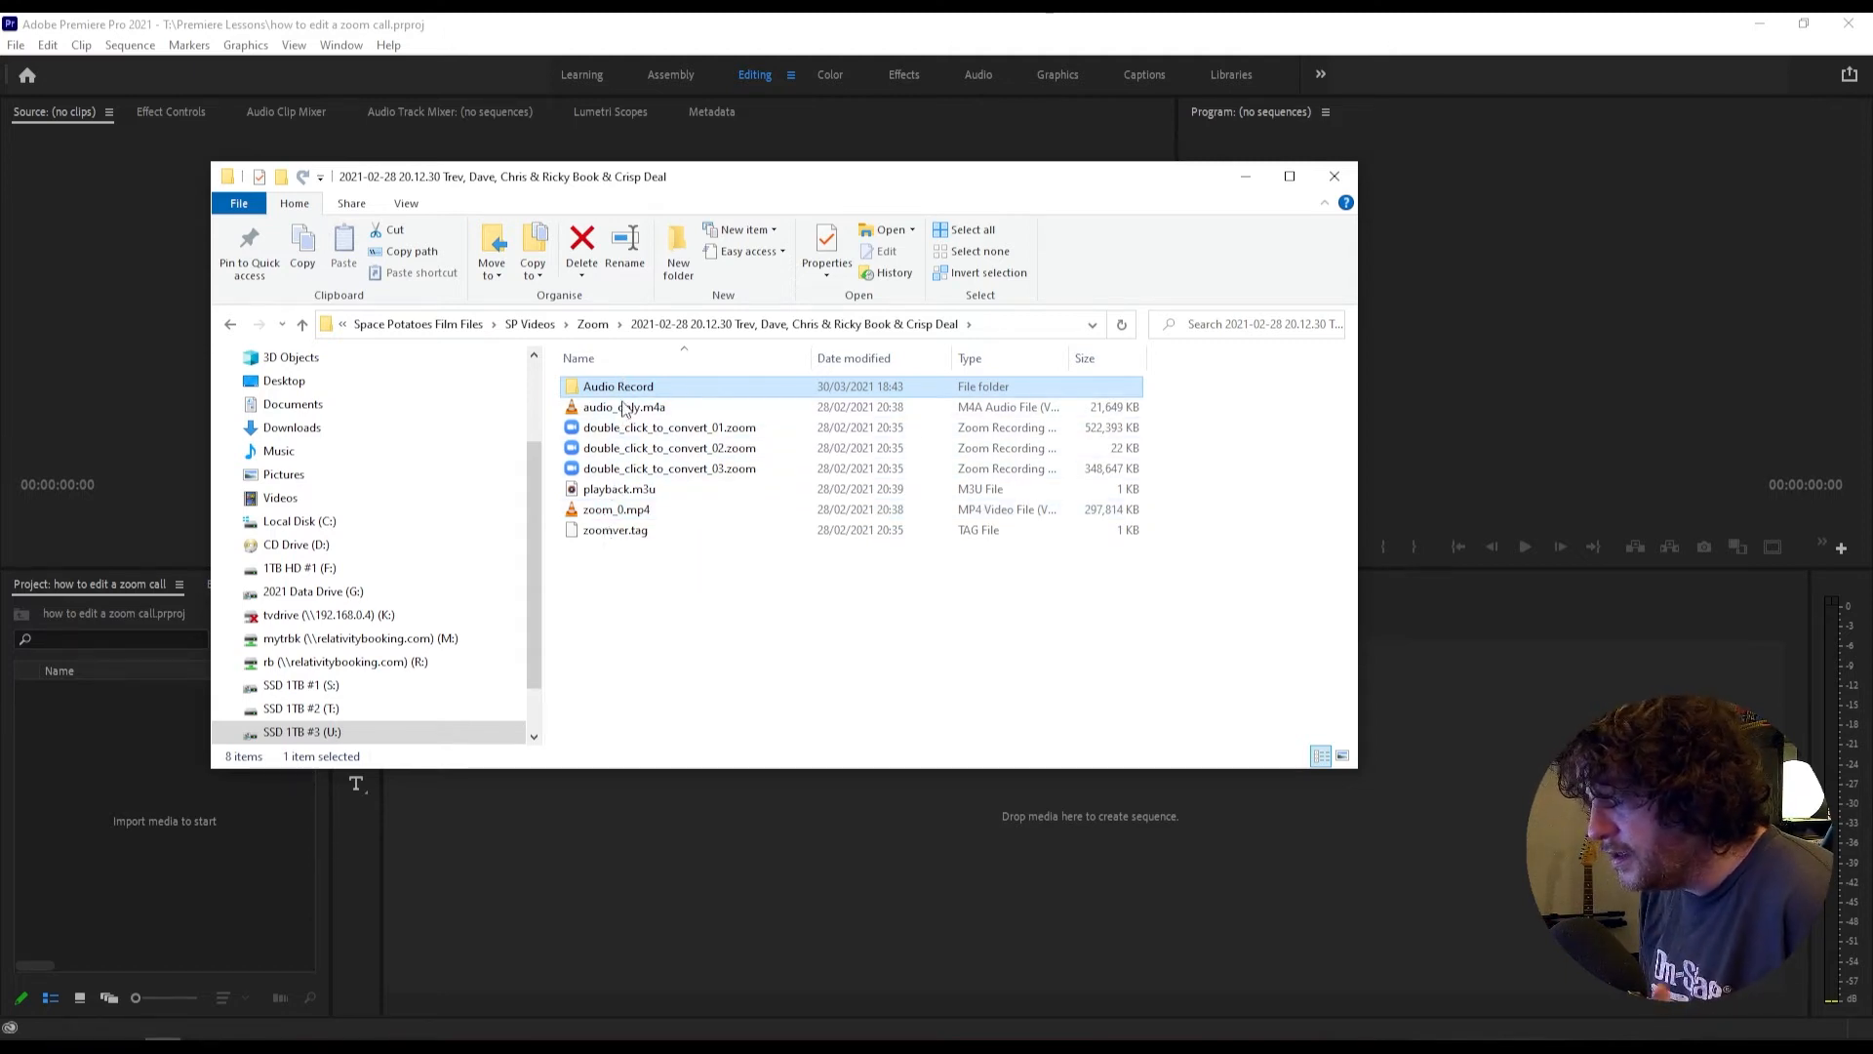
Step: Check the frame size, frame rate and audio details of zoom_0.mp4, and look over the Audio Record folder again
{"action": "left_click", "coordinate": [612, 512]}
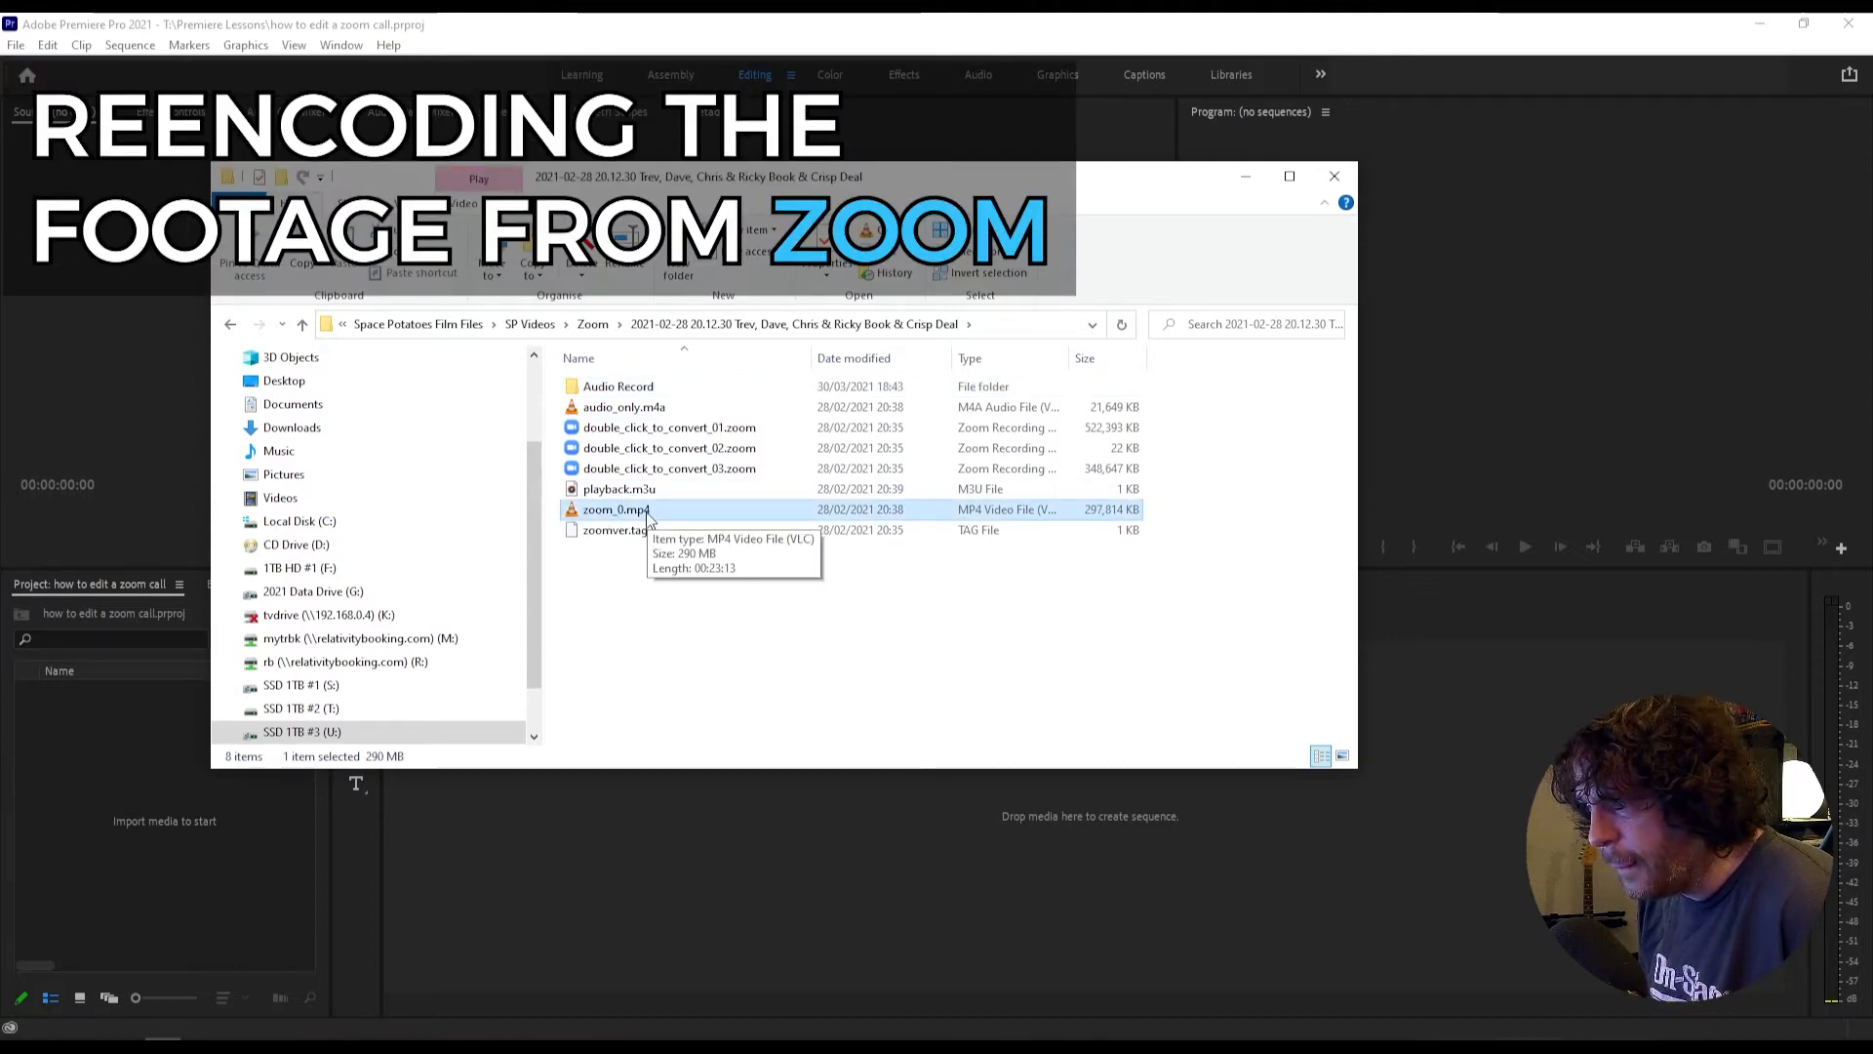
{"action": "right_click", "coordinate": [597, 515]}
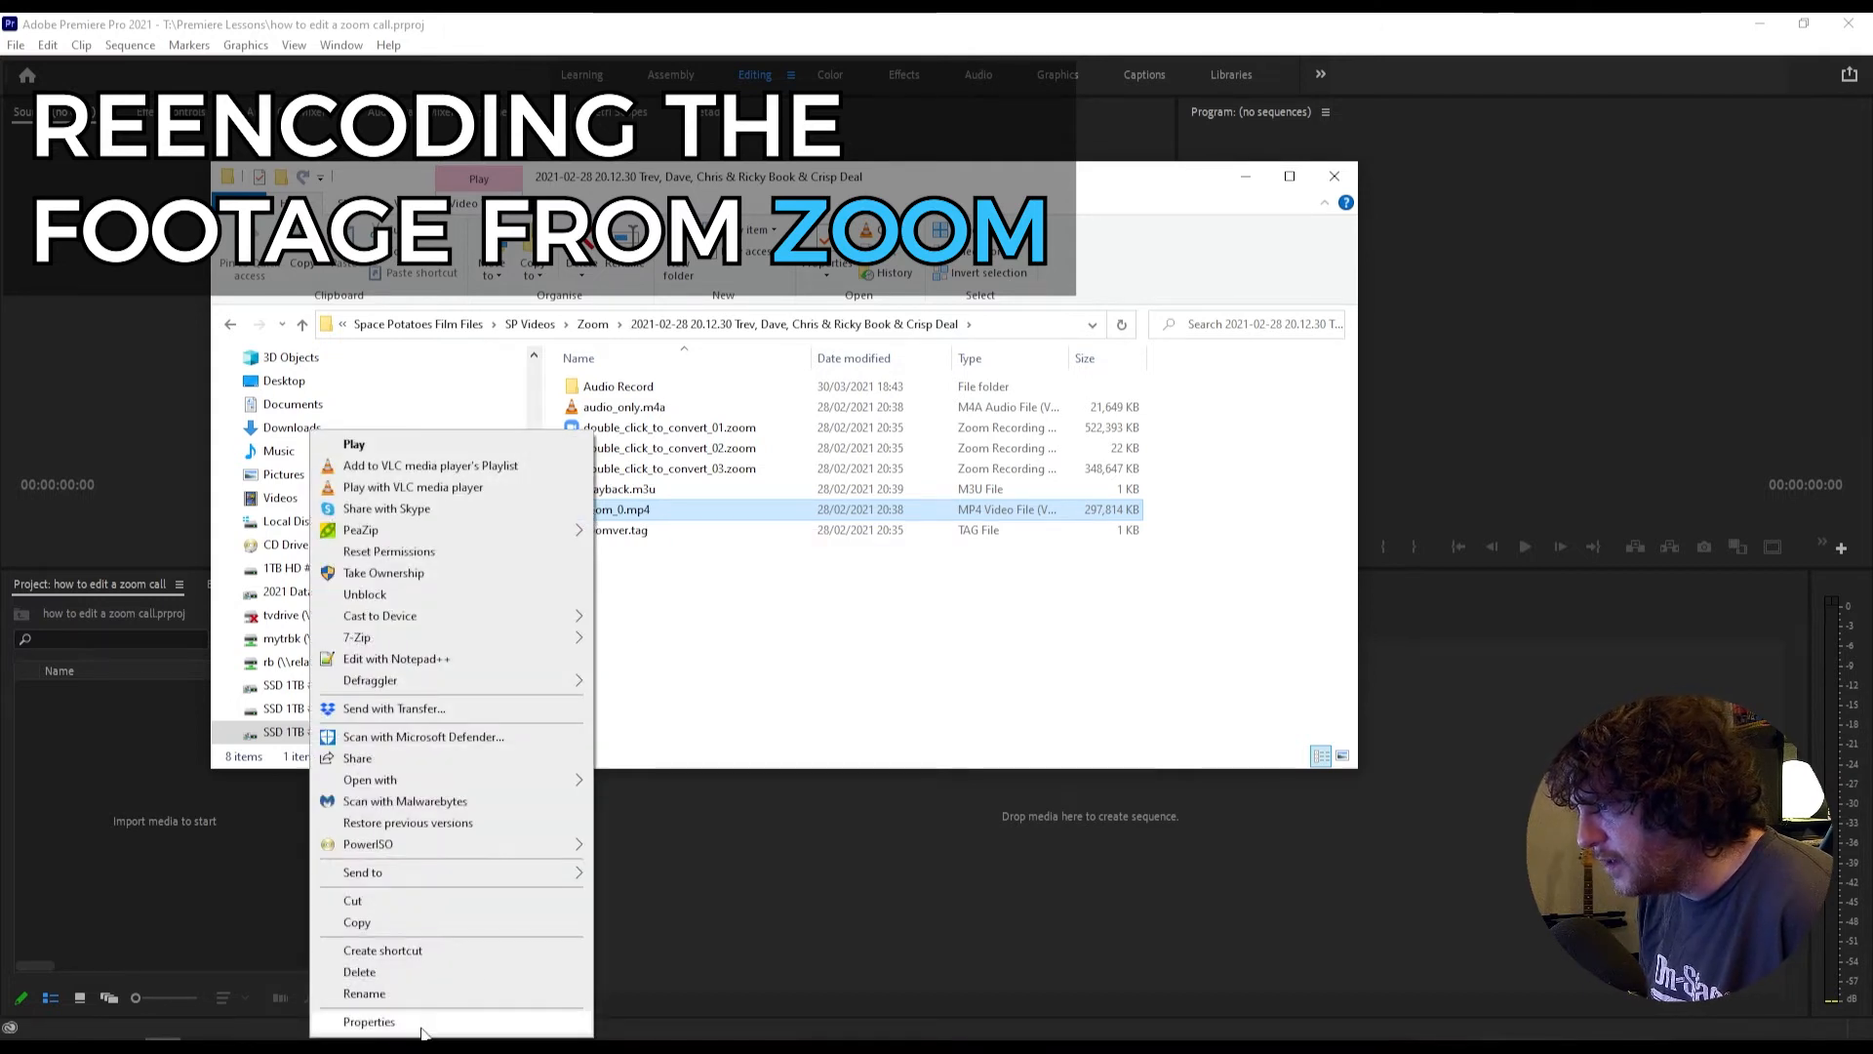
{"action": "left_click", "coordinate": [421, 1026]}
{"action": "left_click", "coordinate": [726, 564]}
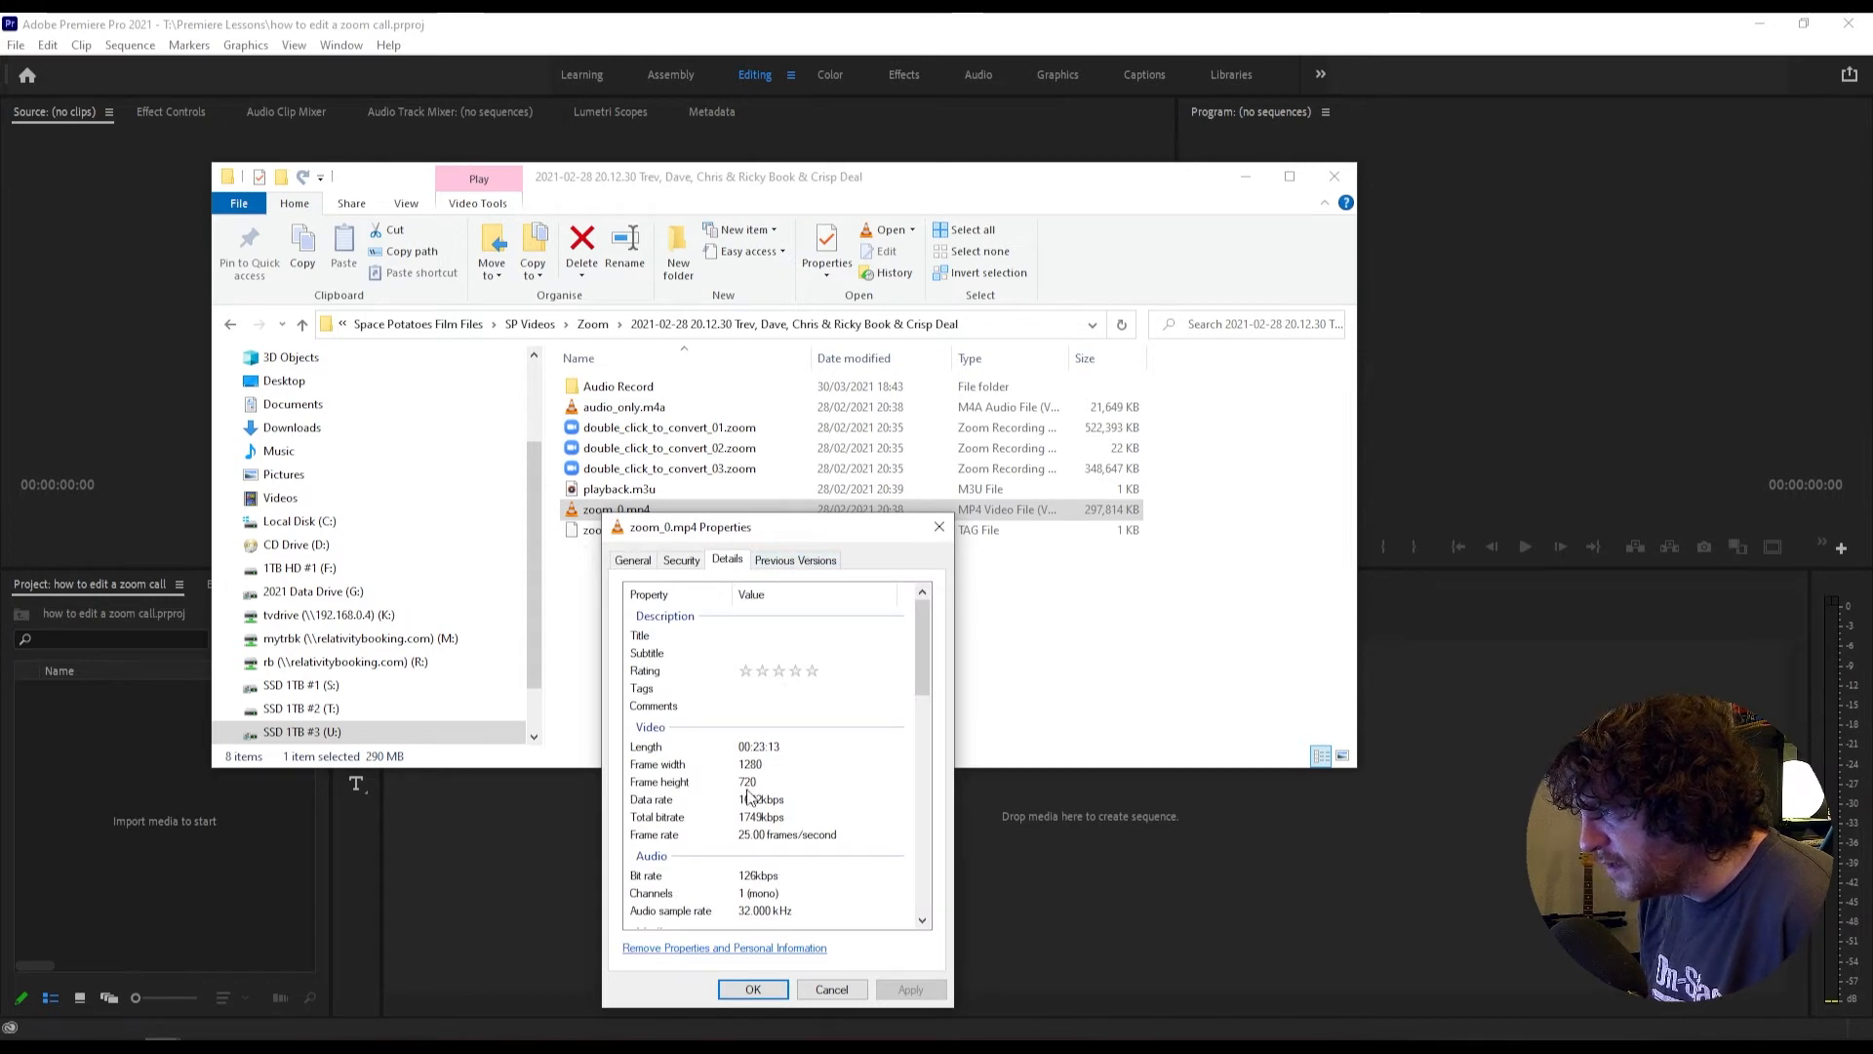
{"action": "left_click", "coordinate": [939, 527]}
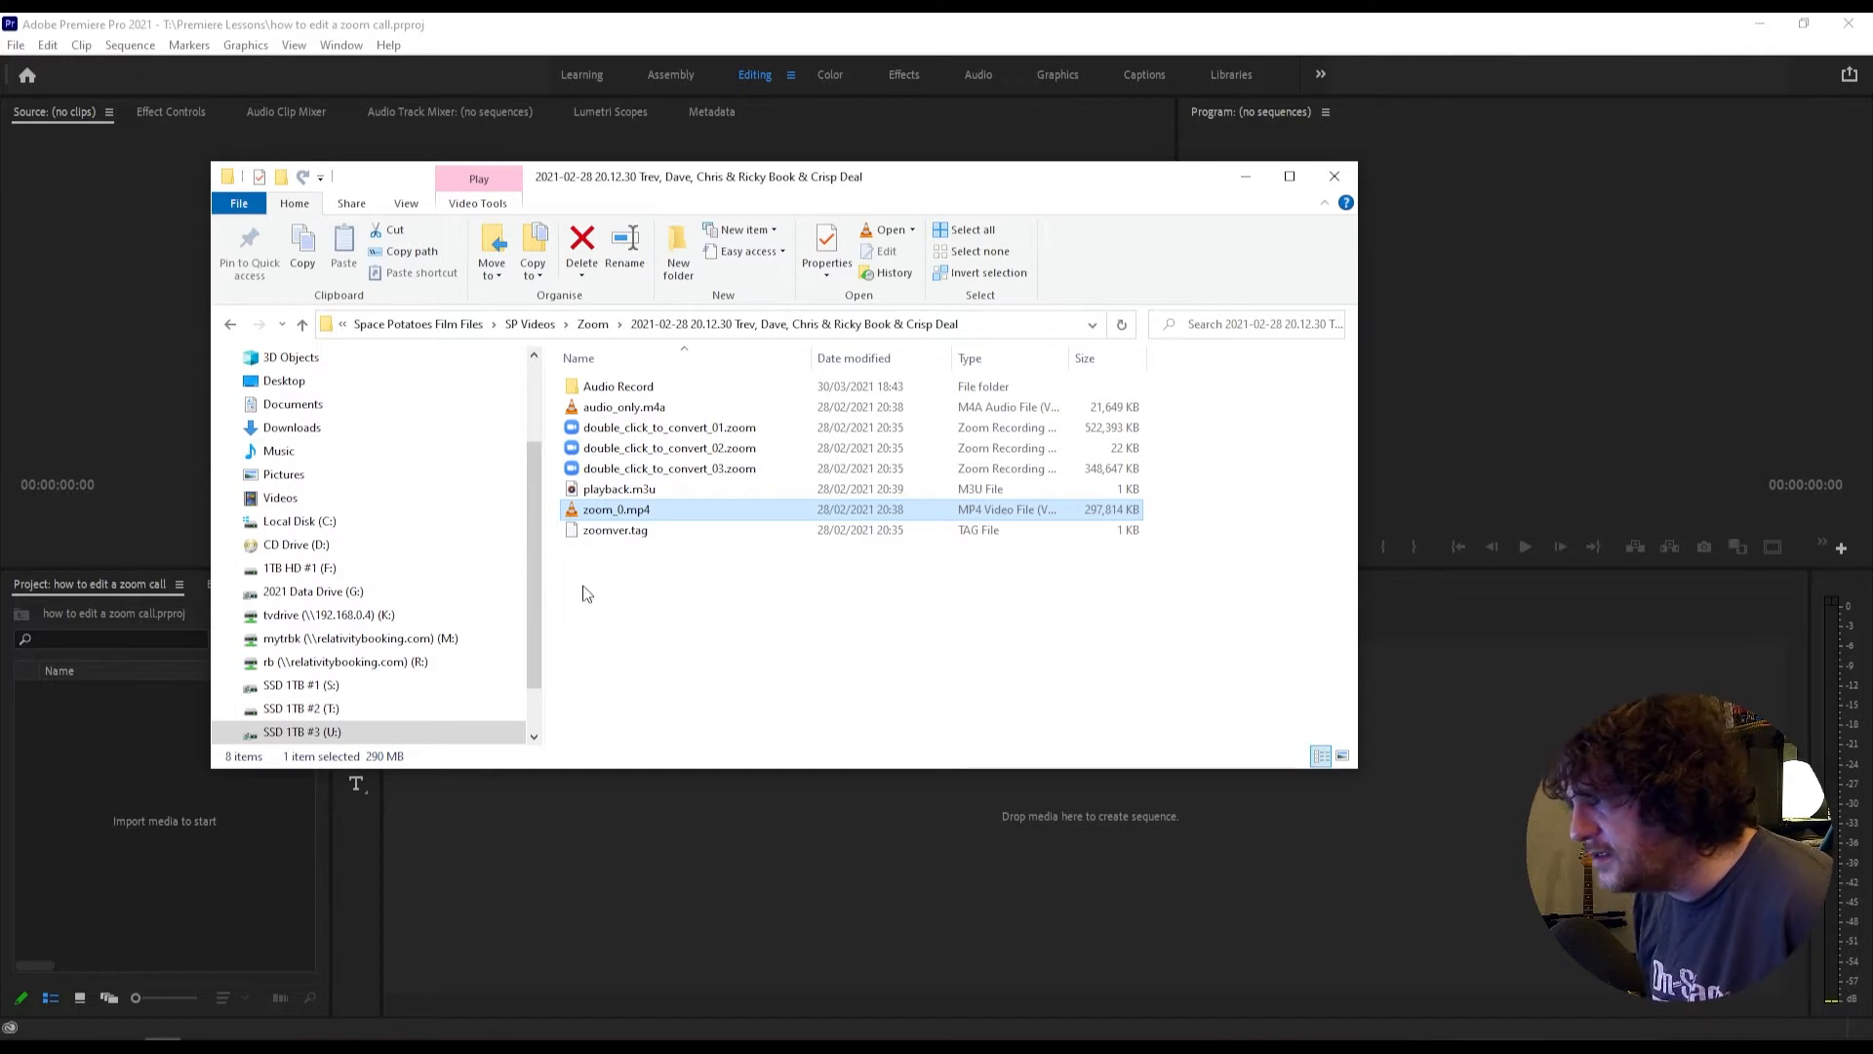
{"action": "double_click", "coordinate": [644, 388]}
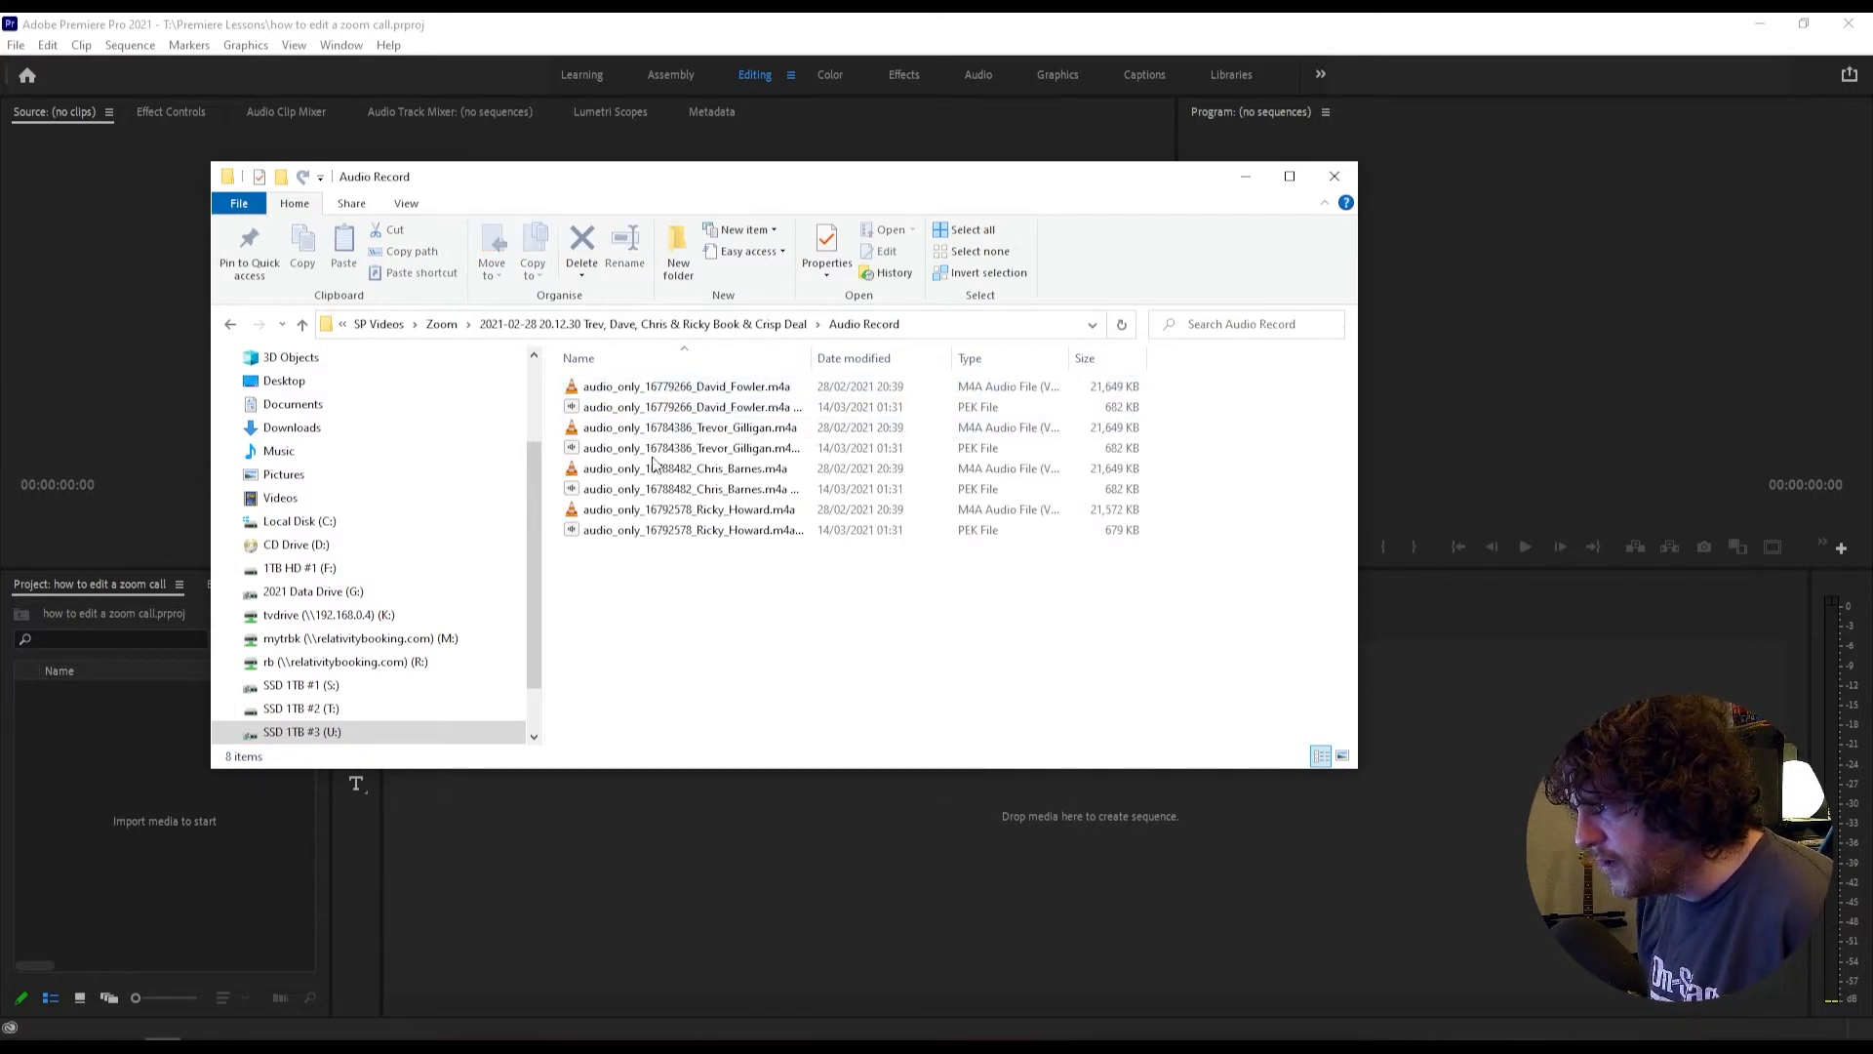
{"action": "left_click", "coordinate": [749, 324]}
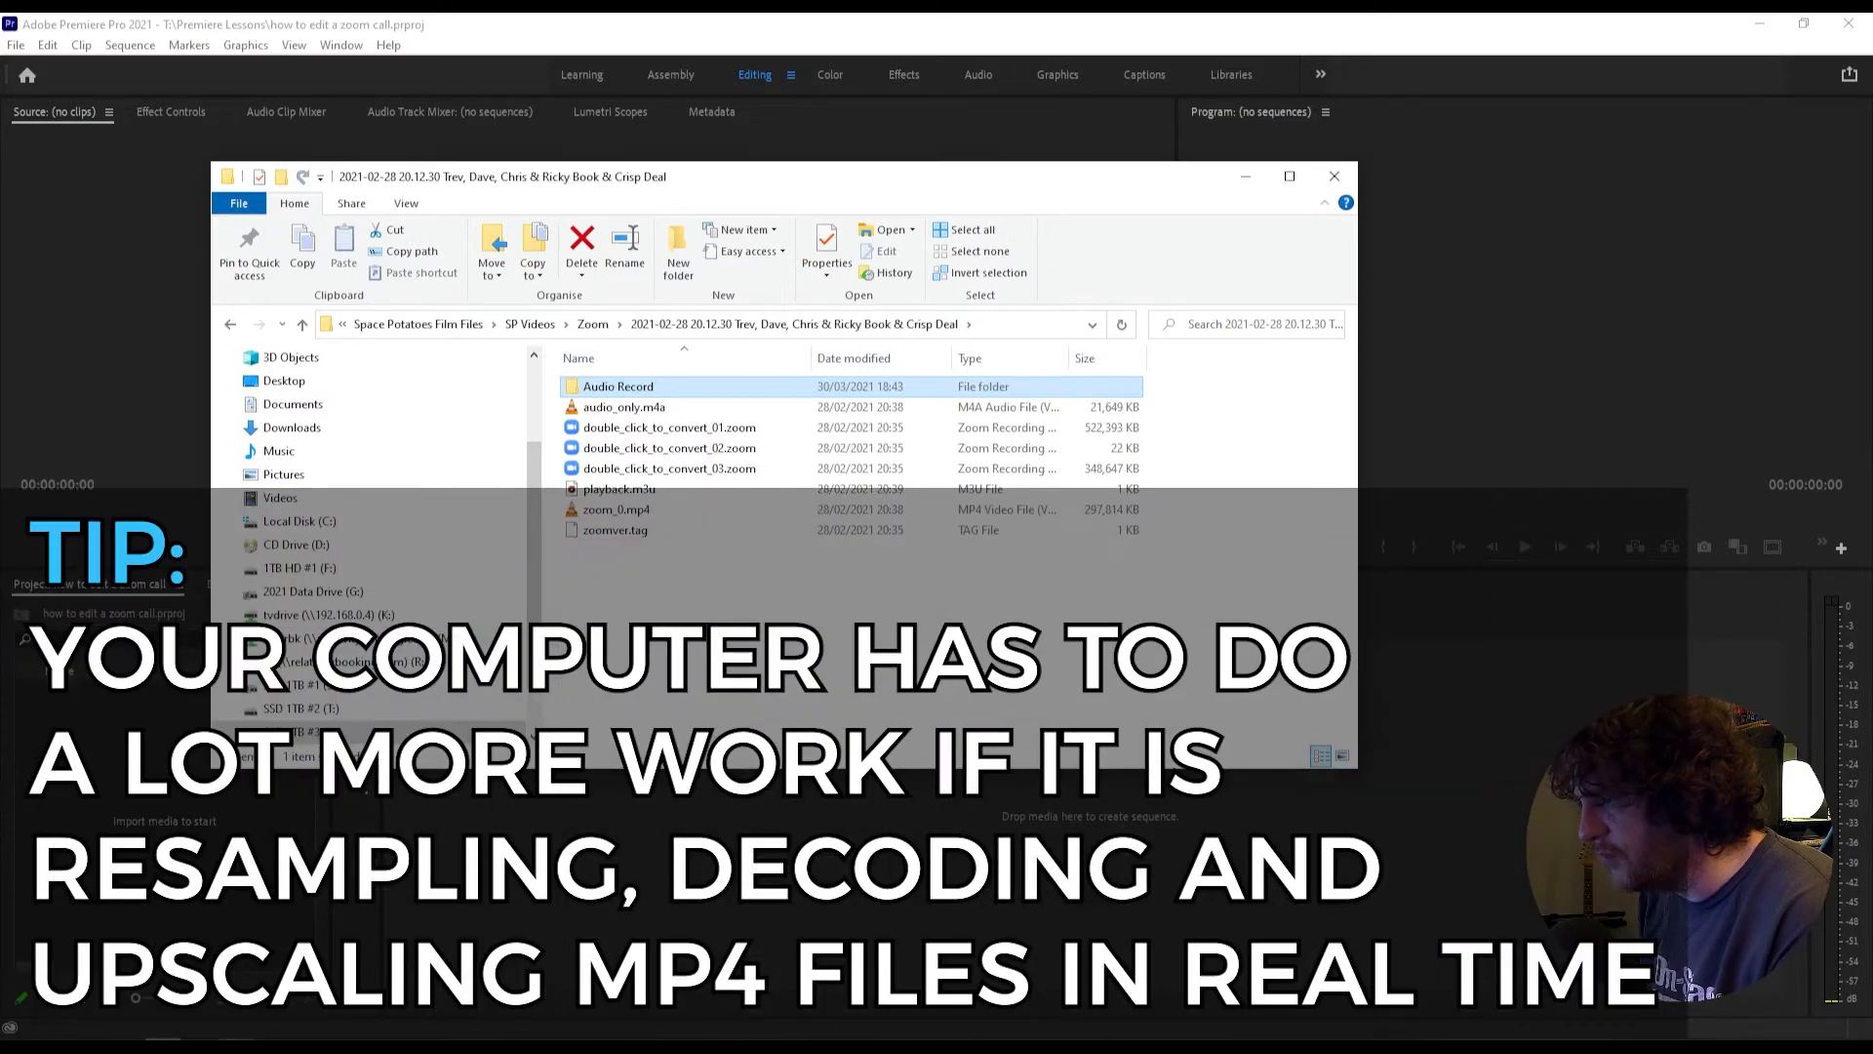
Step: Switch to Adobe Media Encoder and set the last queued M4A audio file to export as Waveform Audio, mono, 16 bit
{"action": "mouse_move", "coordinate": [235, 1036]}
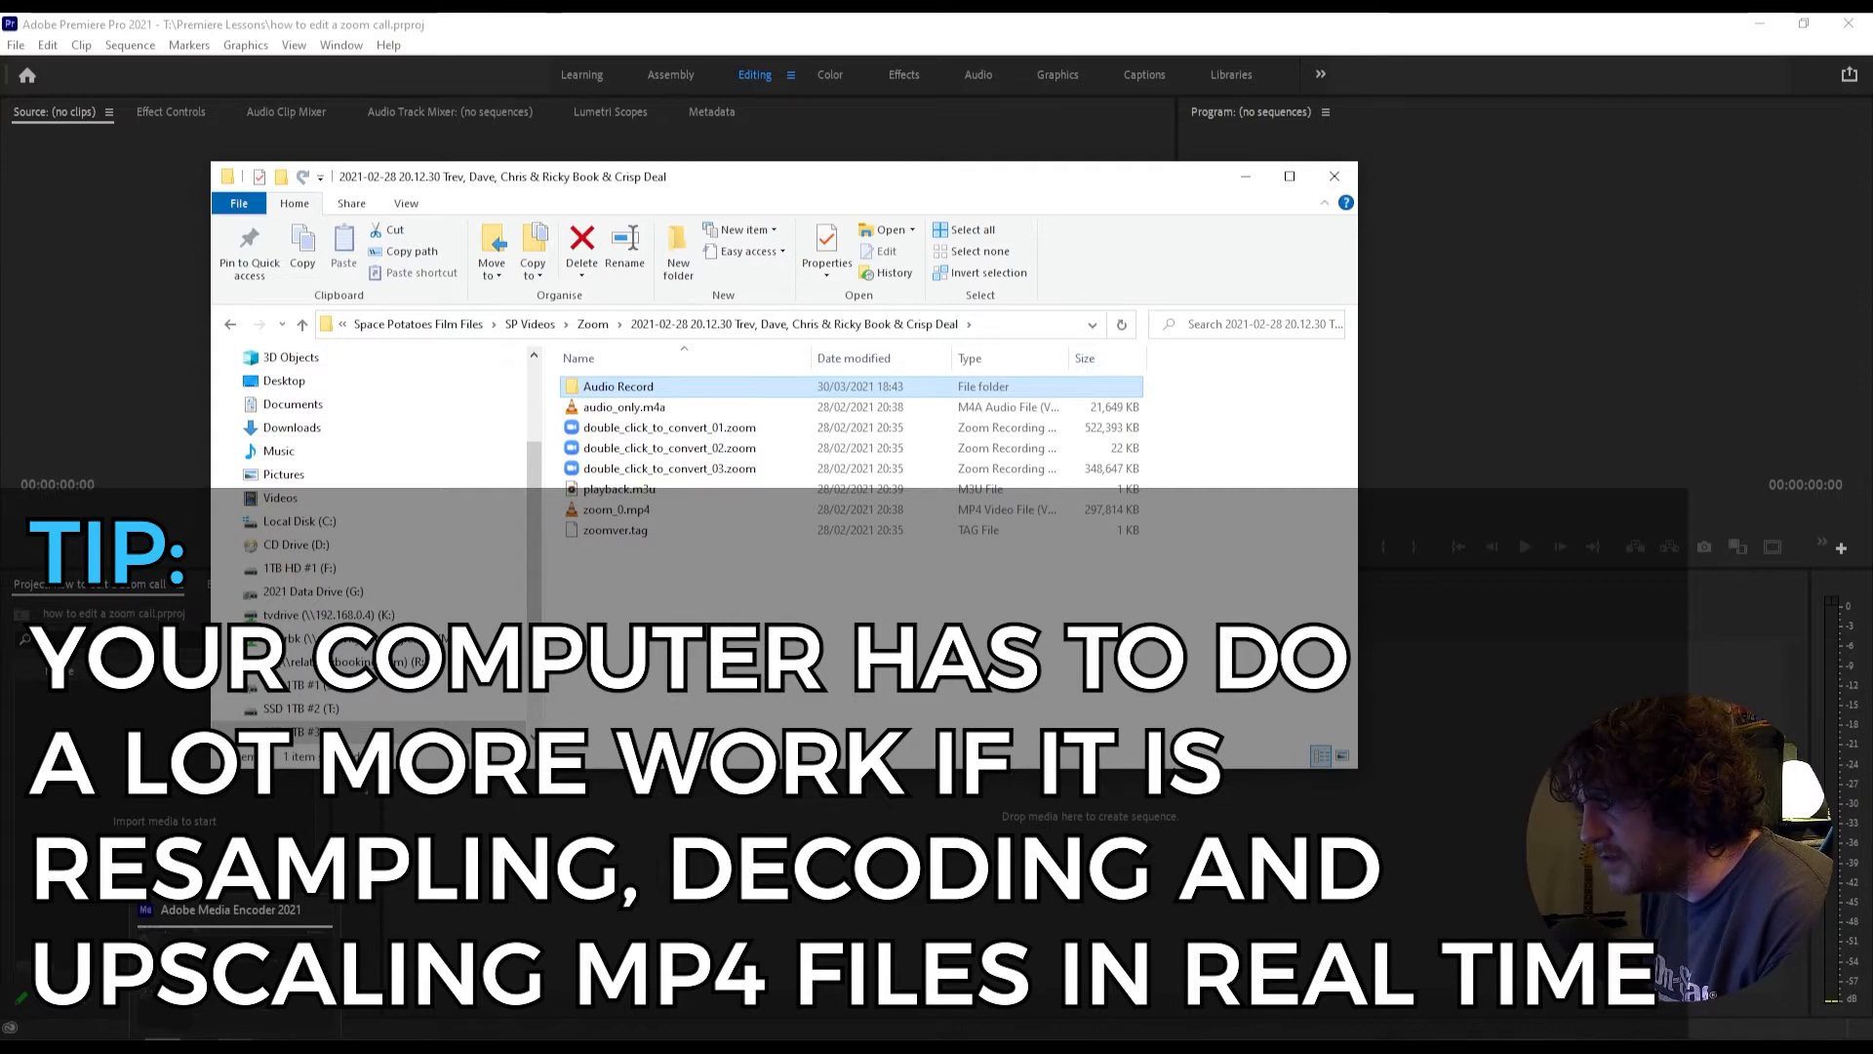
{"action": "left_click", "coordinate": [235, 1036]}
{"action": "left_click", "coordinate": [630, 274]}
{"action": "left_click", "coordinate": [629, 147], "text": "shift"}
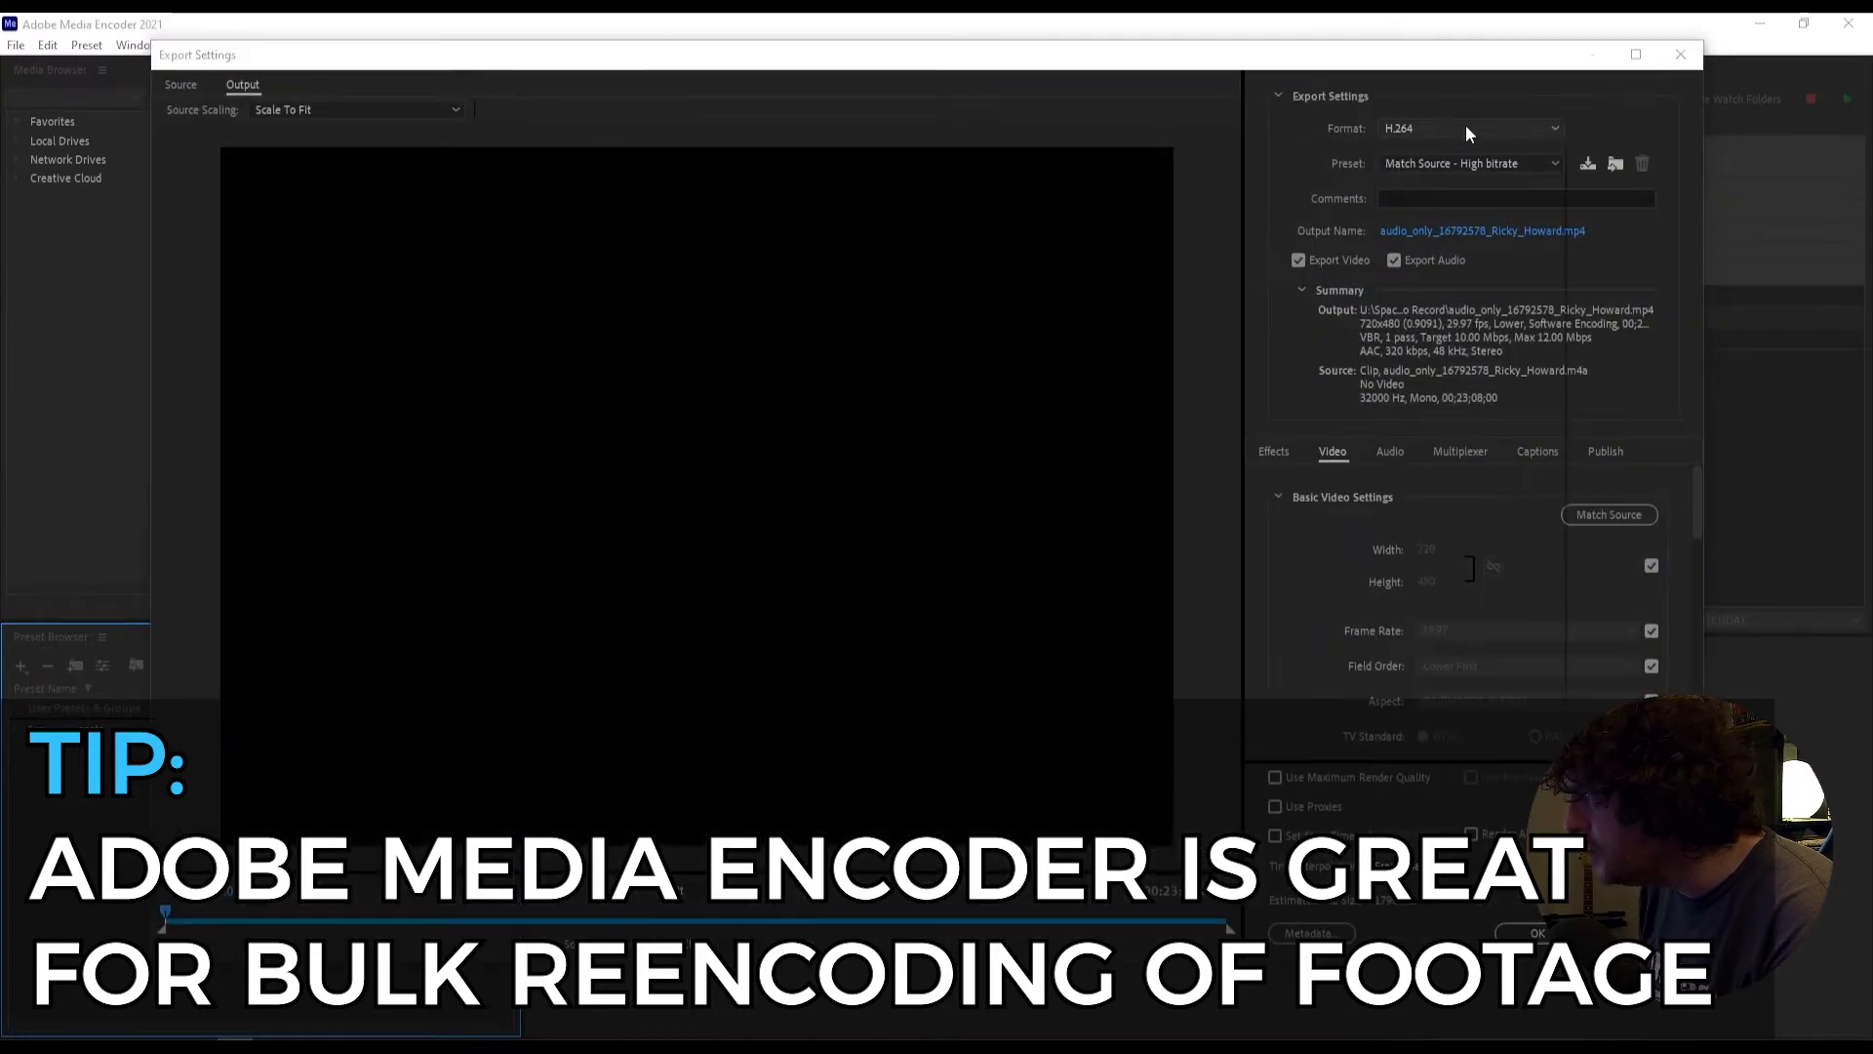
{"action": "left_click", "coordinate": [1466, 127]}
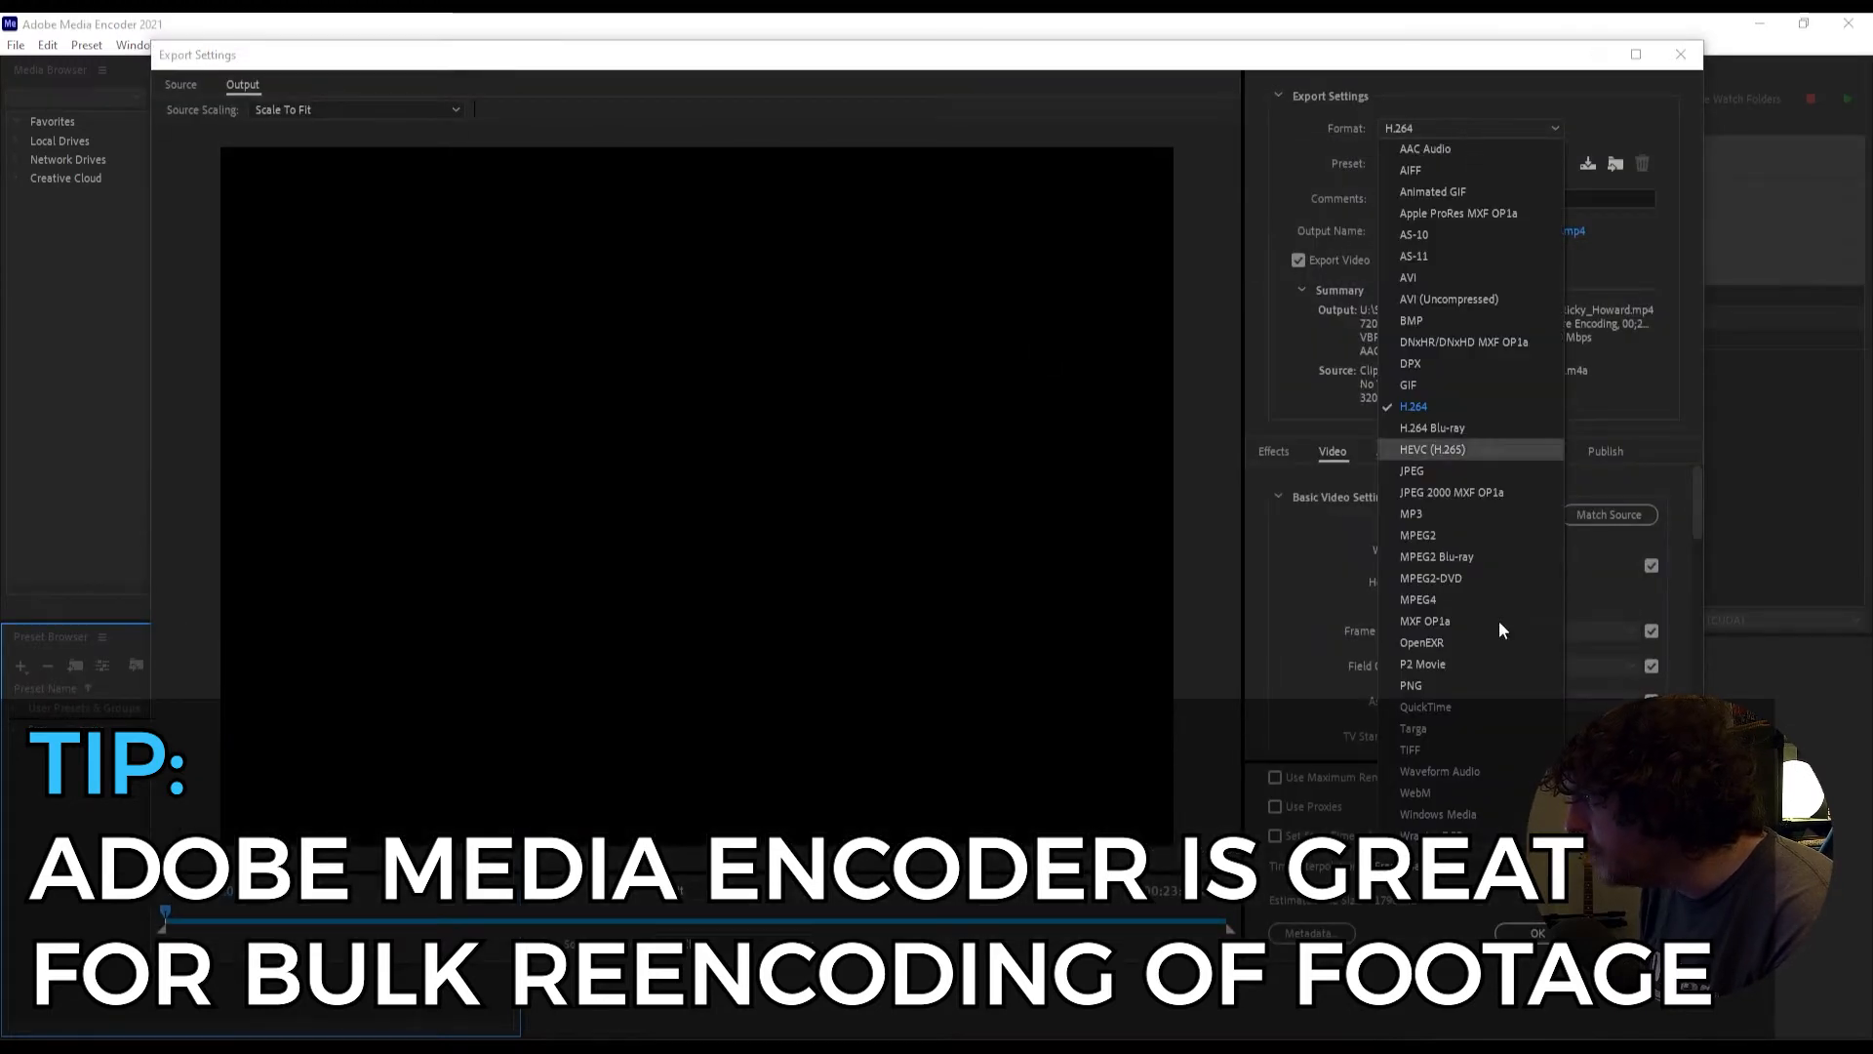
{"action": "left_click", "coordinate": [1438, 772]}
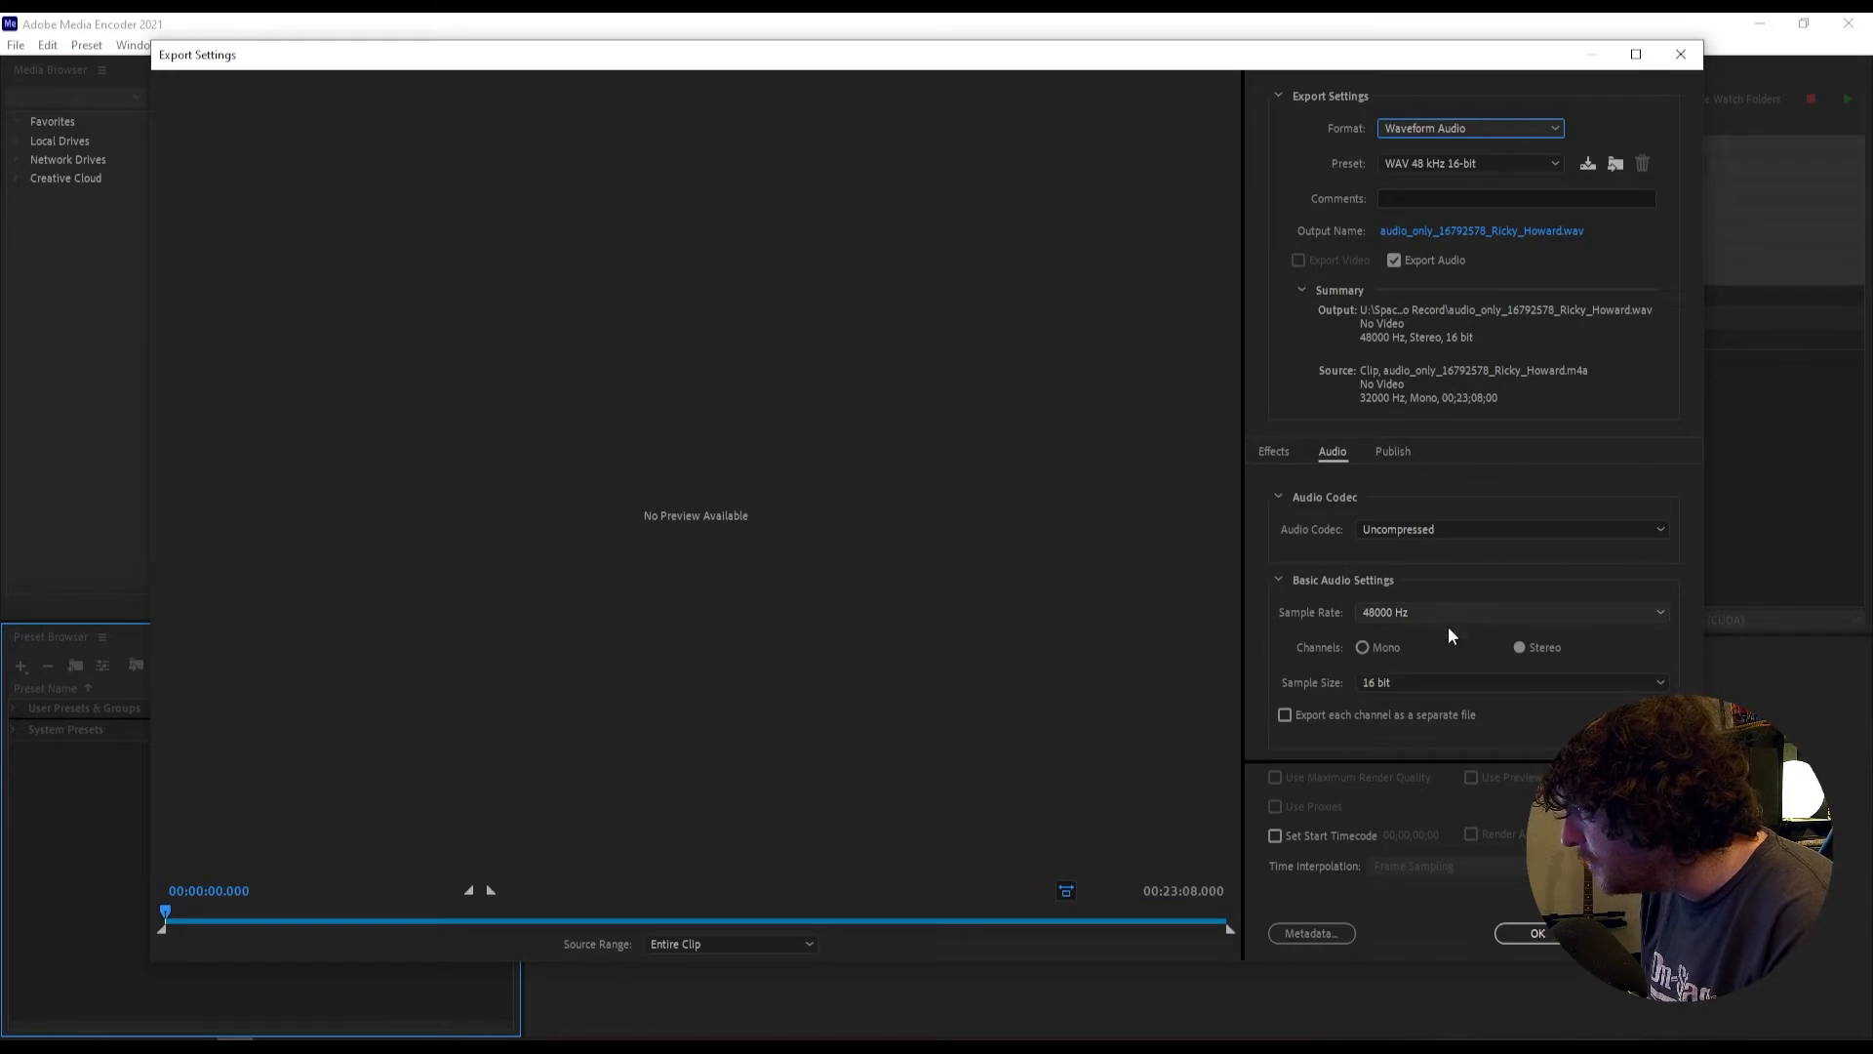
{"action": "left_click", "coordinate": [1379, 648]}
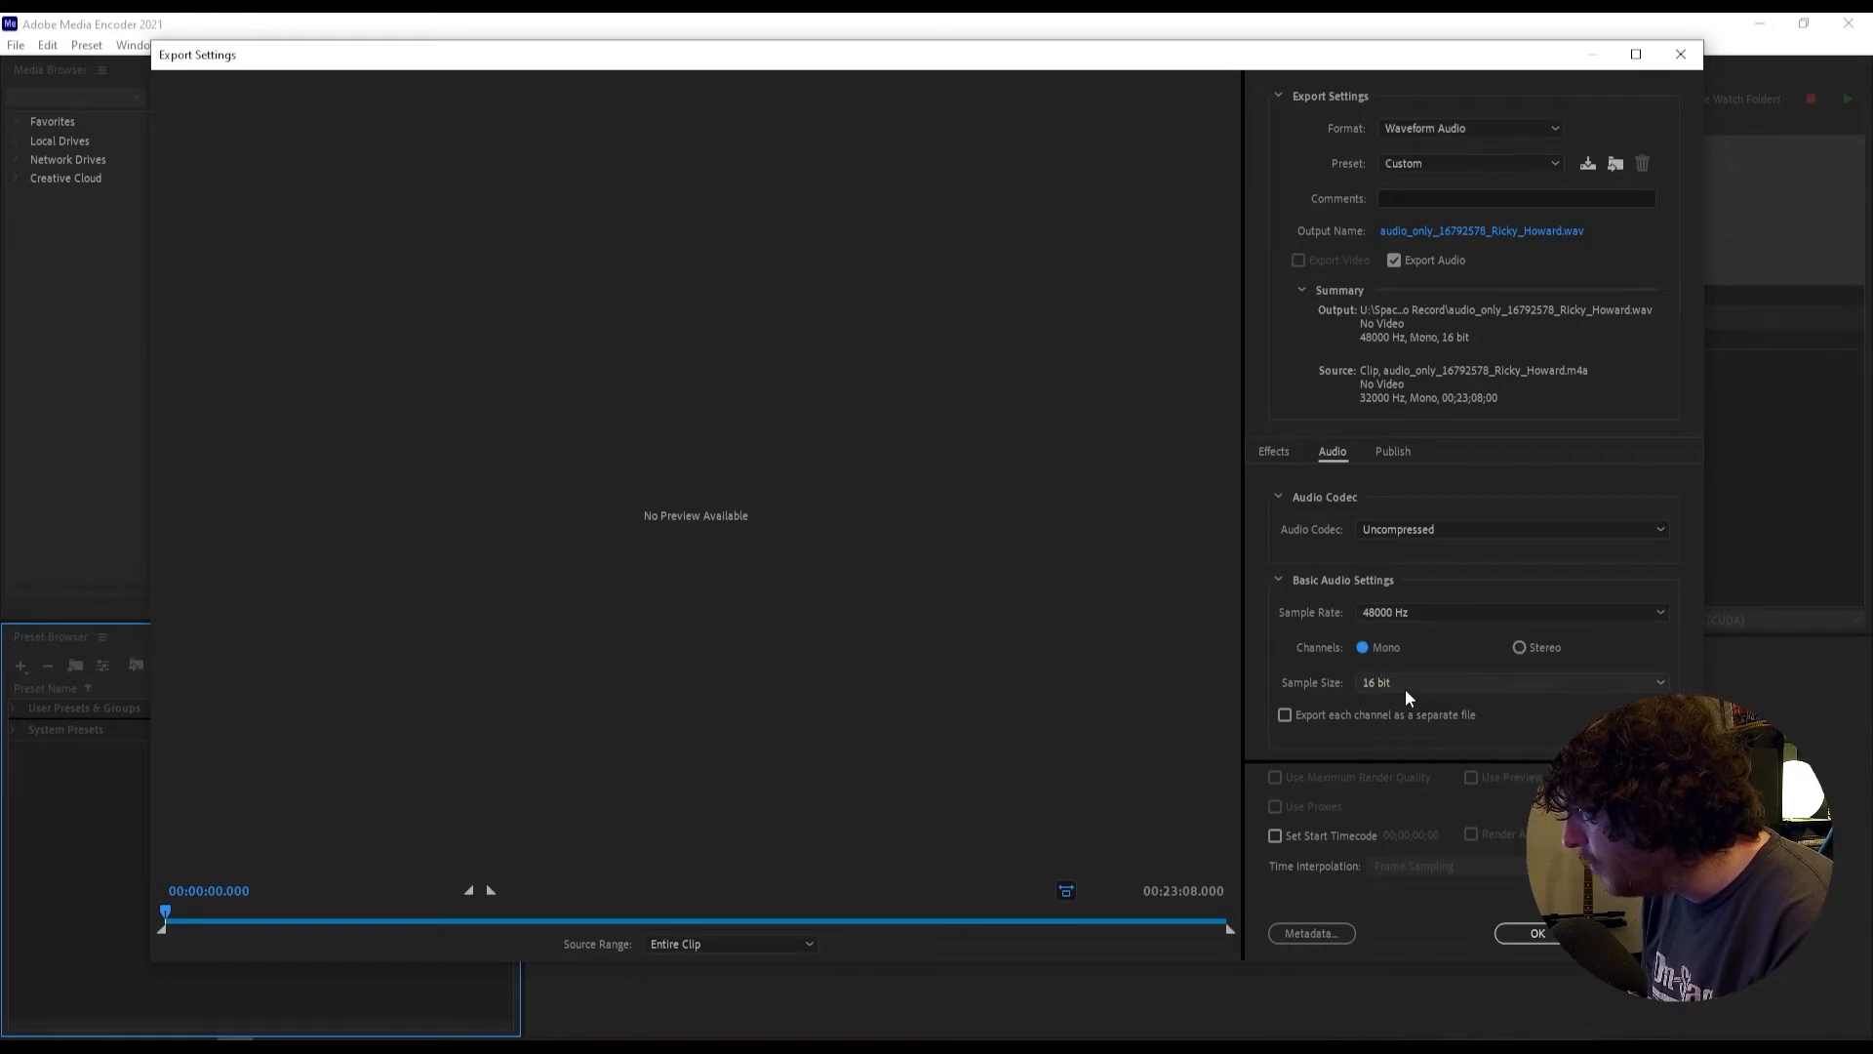
{"action": "left_click", "coordinate": [1437, 681]}
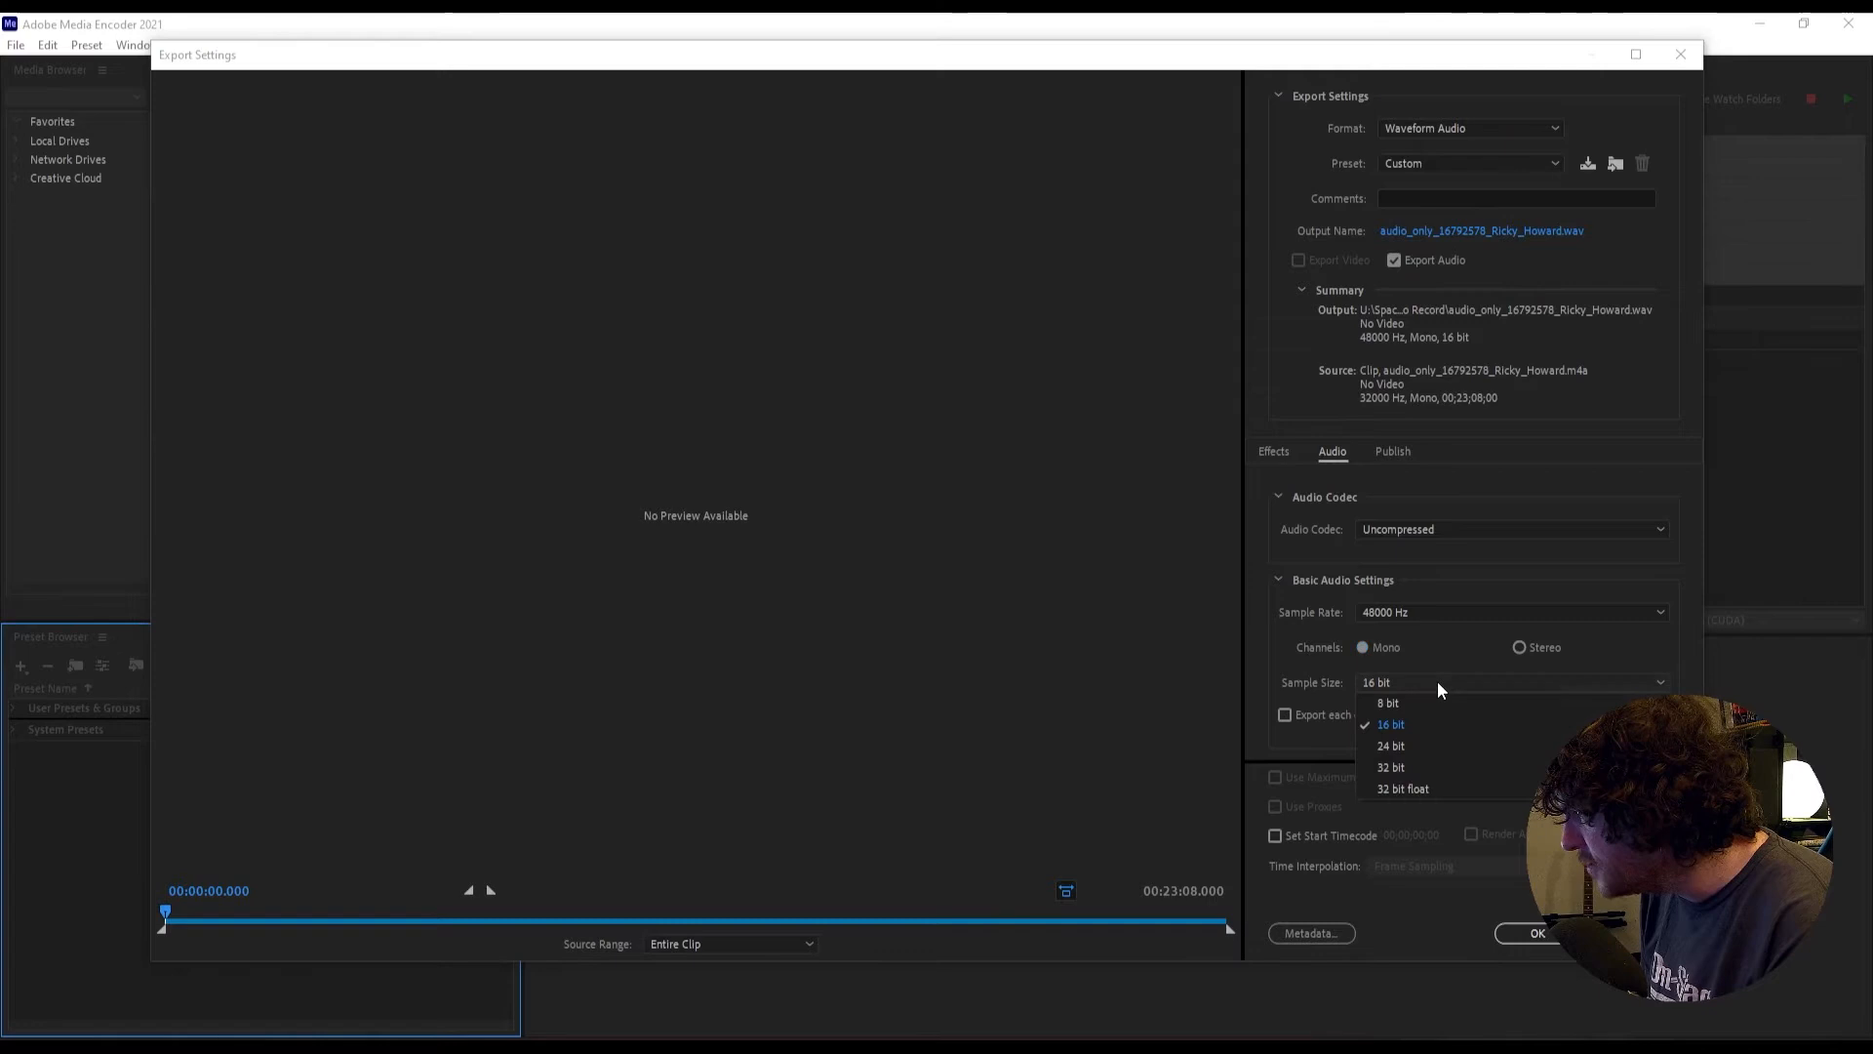
{"action": "left_click", "coordinate": [1443, 683]}
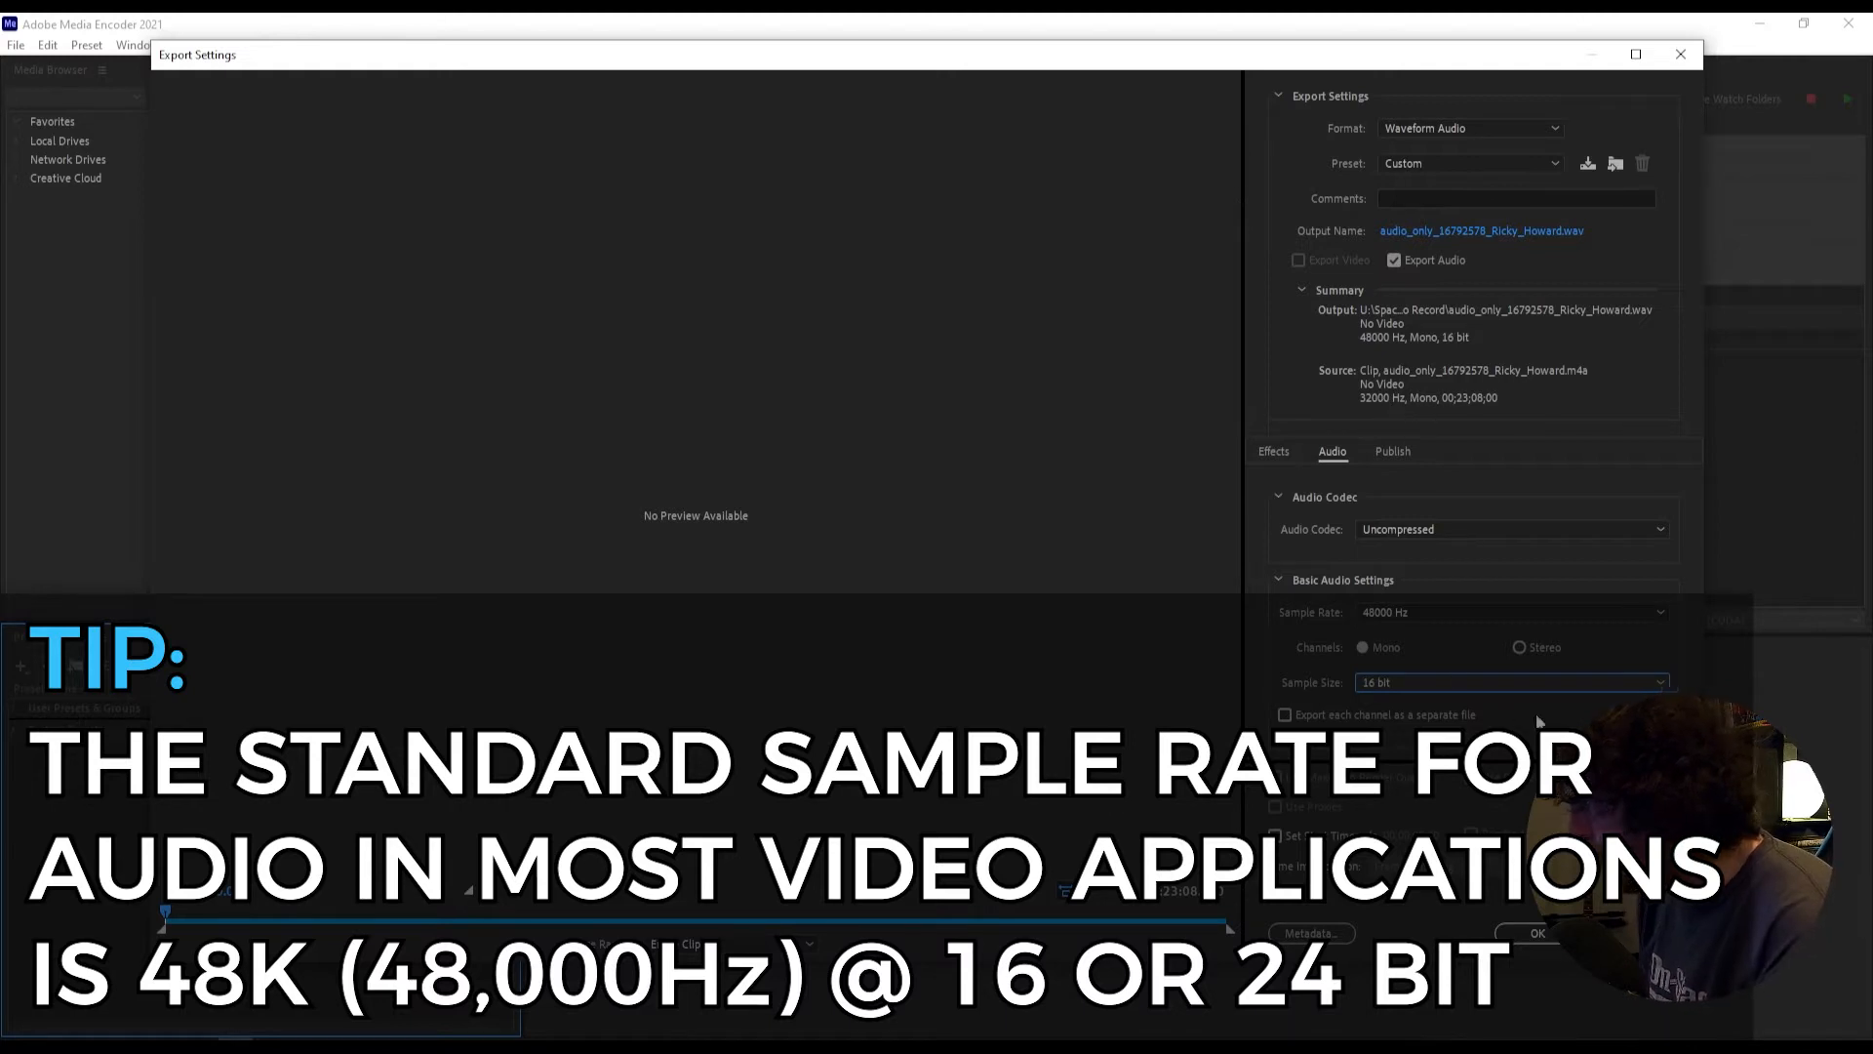
{"action": "left_click", "coordinate": [1534, 935]}
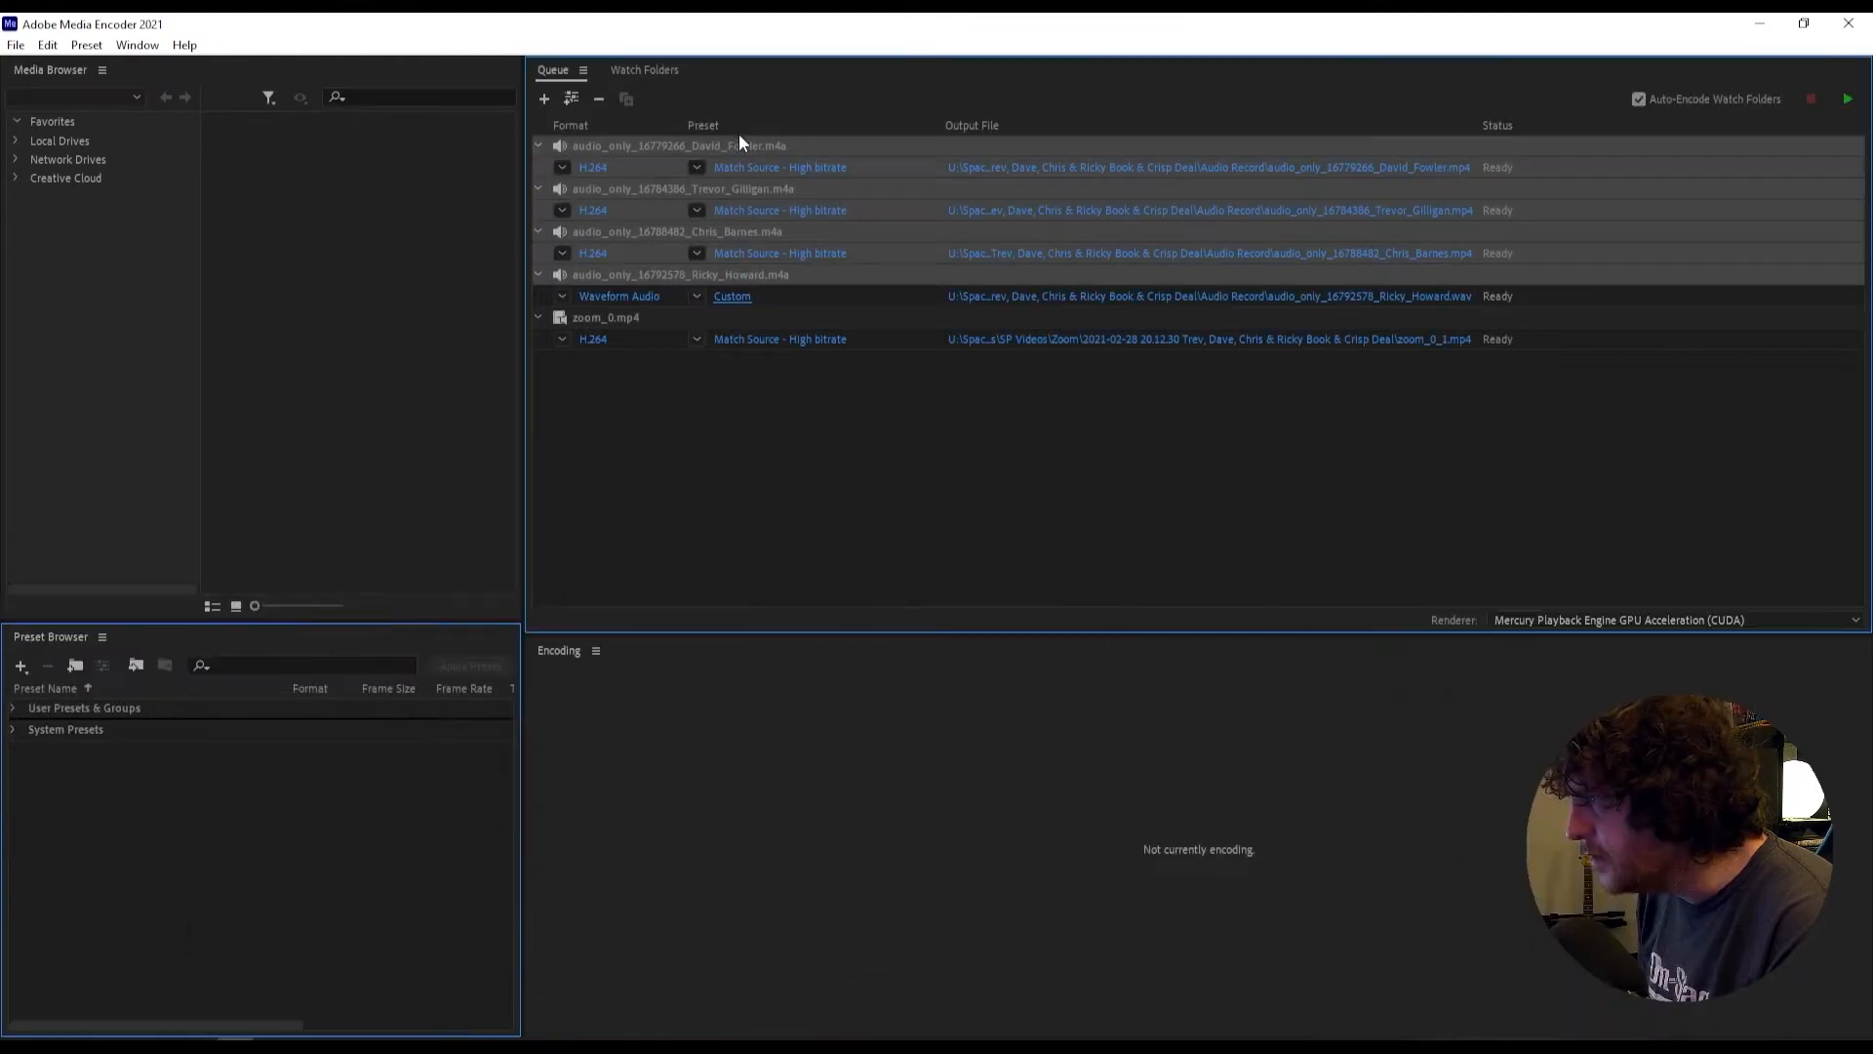
Step: Set zoom_0.mp4 to export as DNxHR/DNxHD MXF OP1a with the DNX HQ 1080p 25 preset and maximum render quality
{"action": "left_click", "coordinate": [618, 317]}
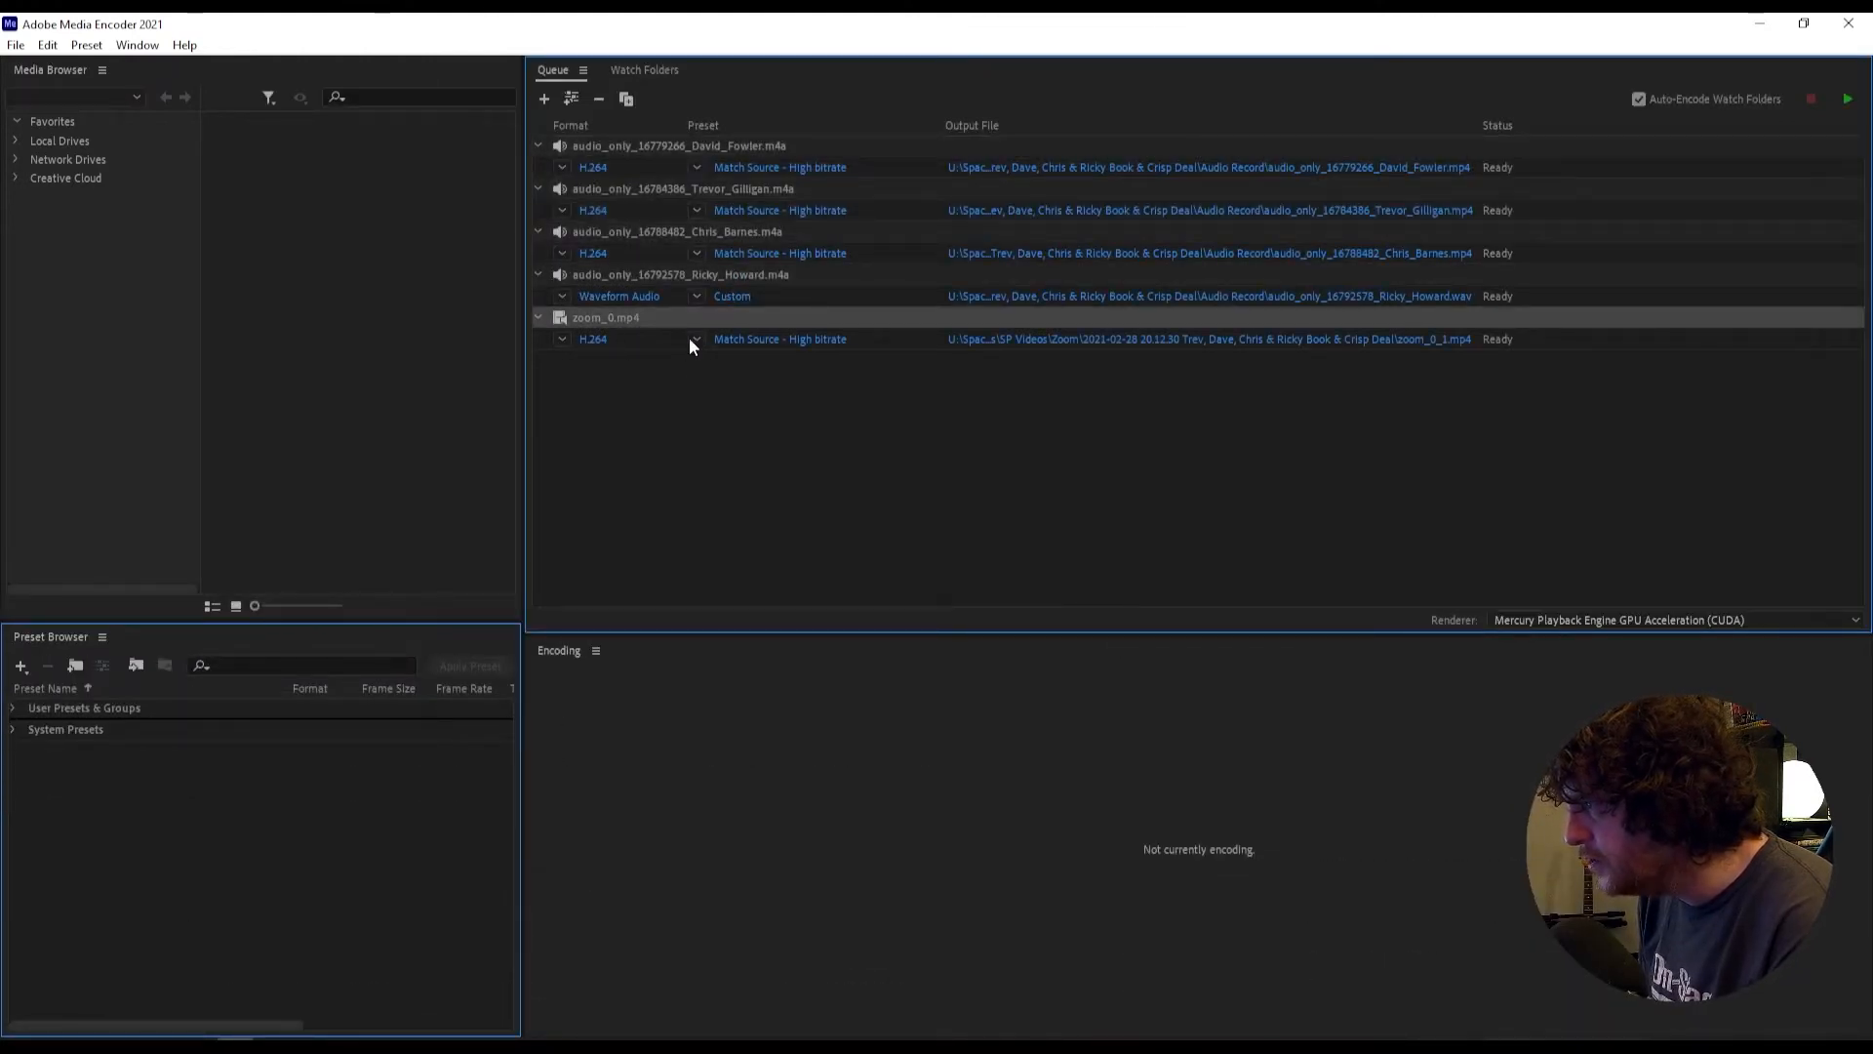
{"action": "left_click", "coordinate": [743, 339]}
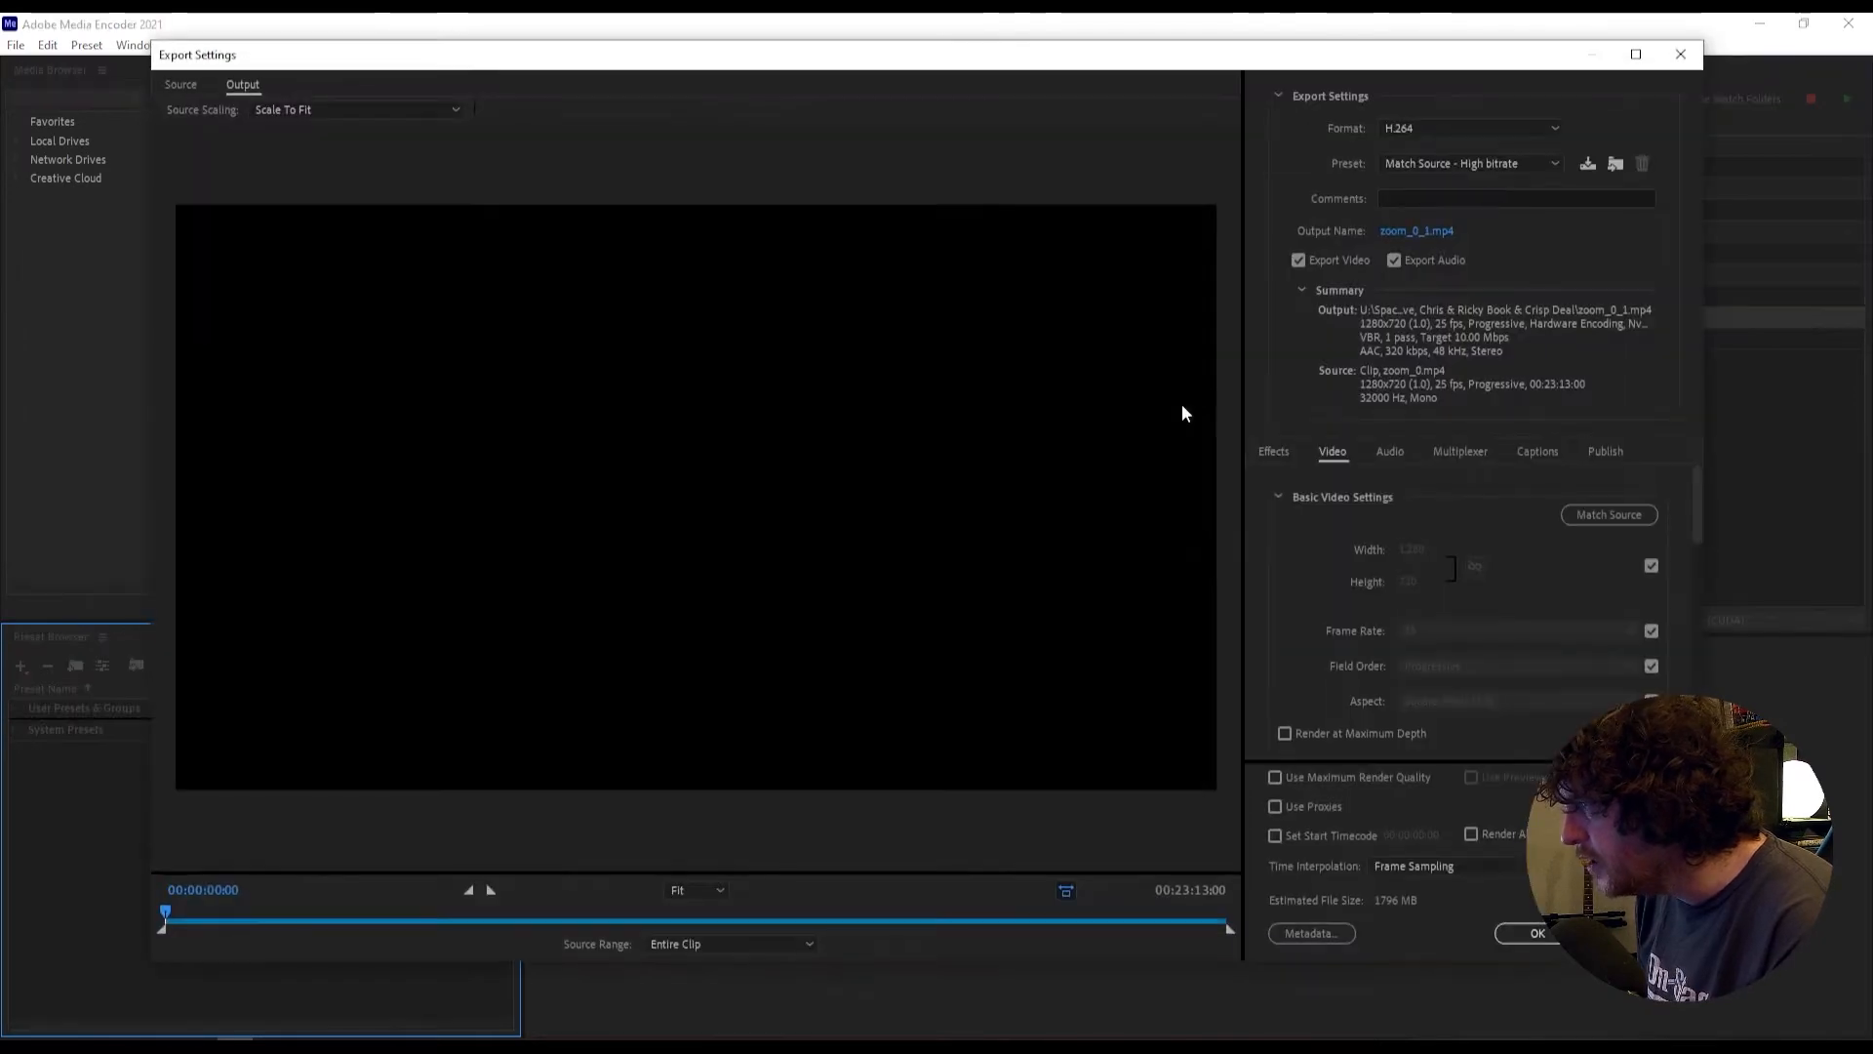
{"action": "left_click", "coordinate": [1463, 128]}
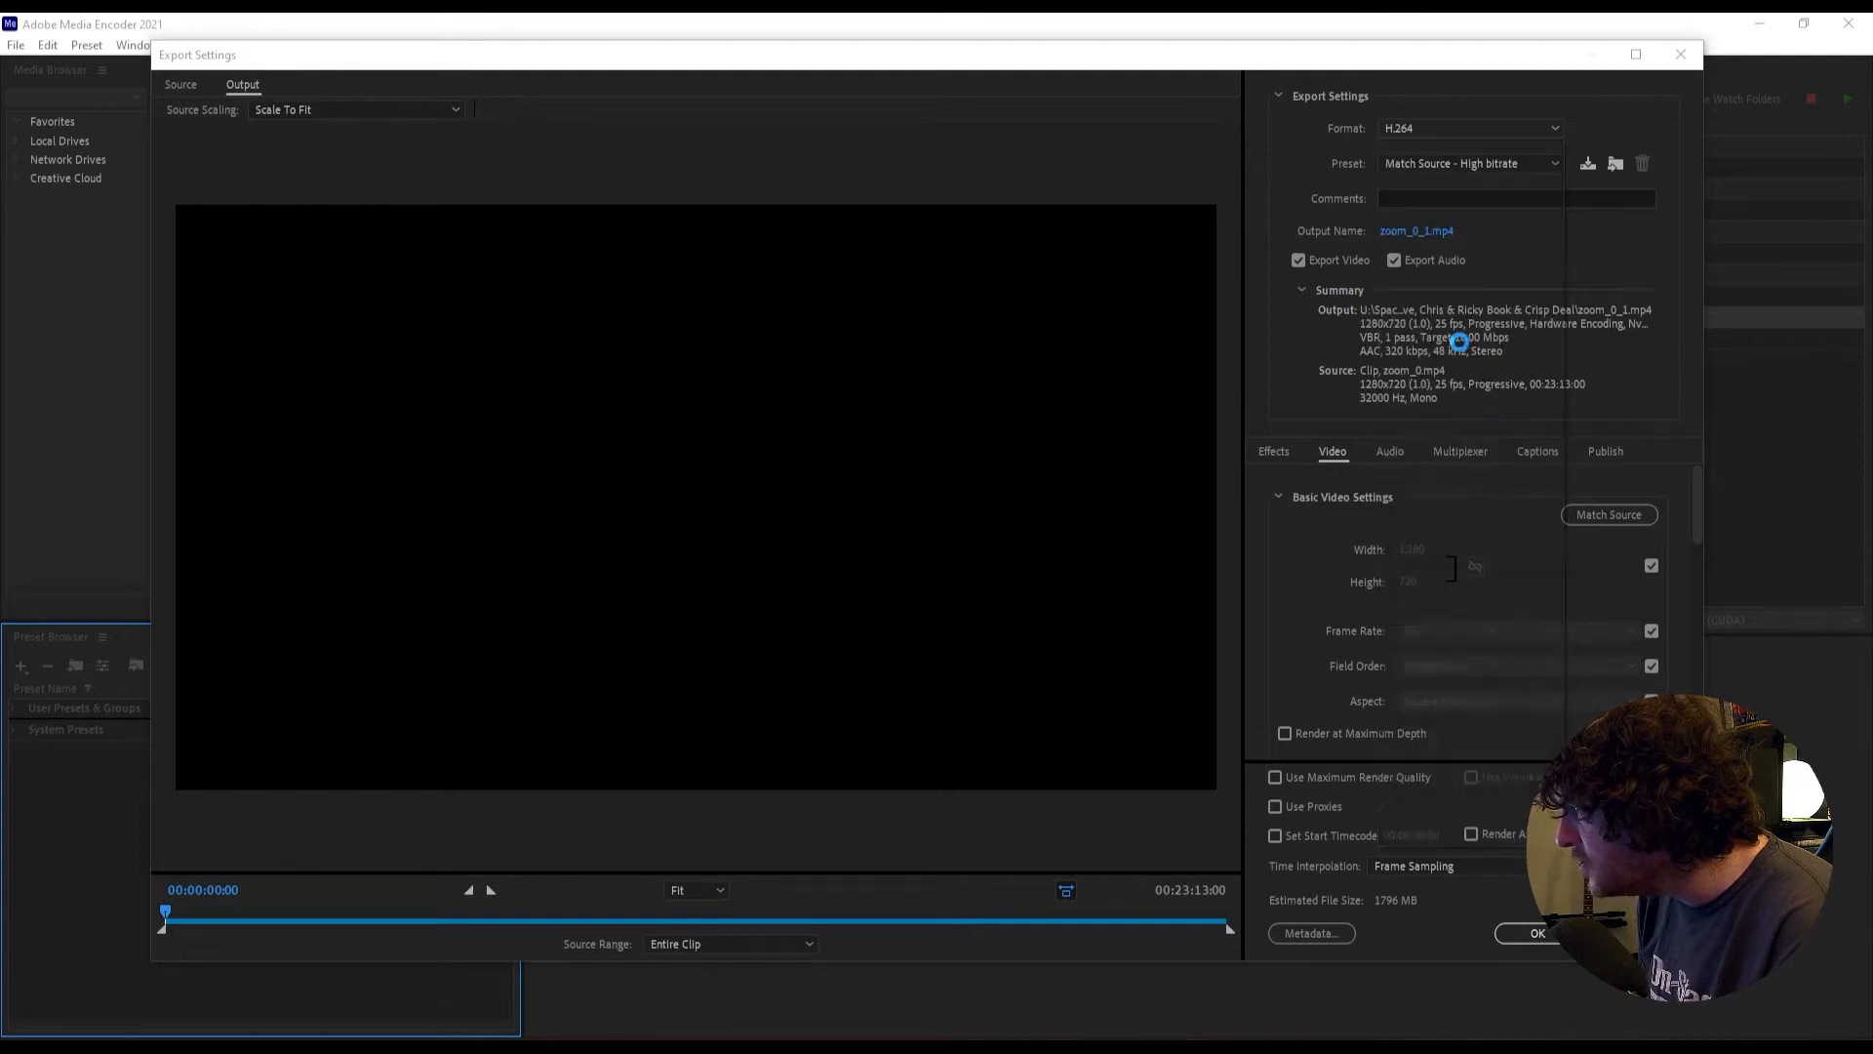
{"action": "left_click", "coordinate": [1459, 341]}
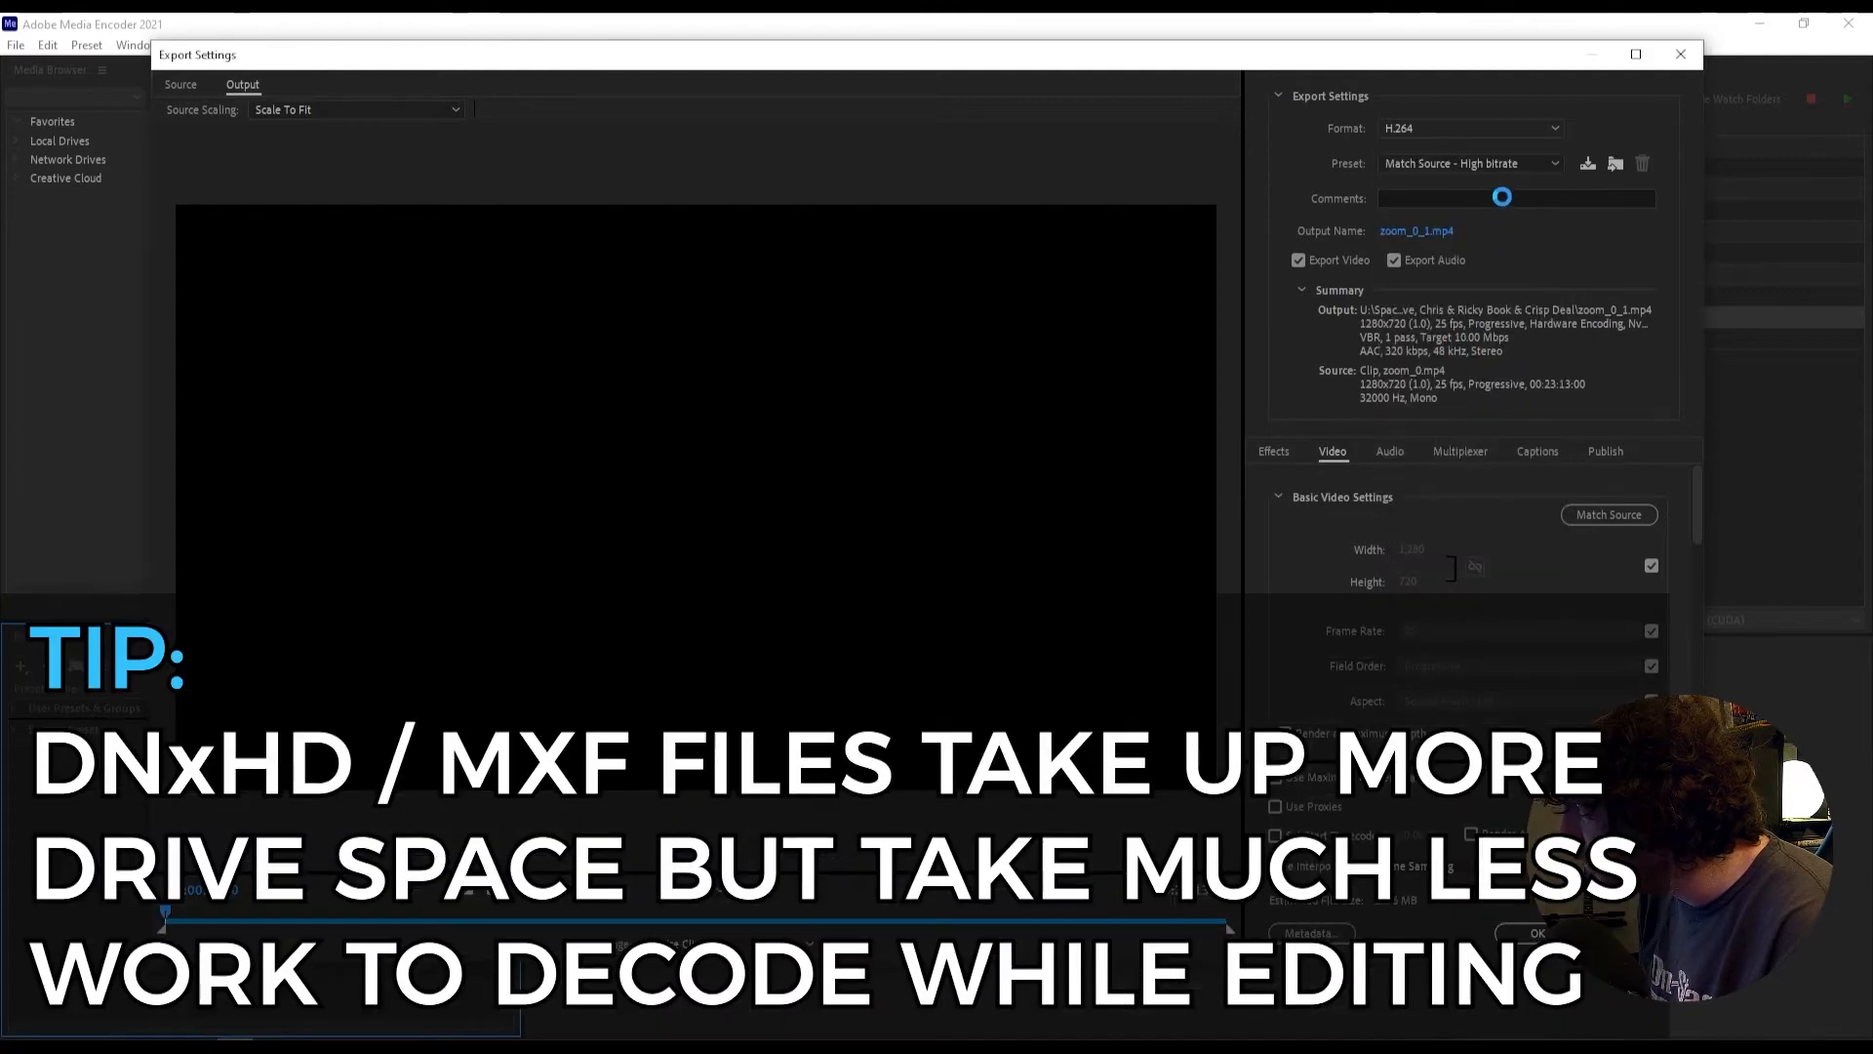
{"action": "left_click", "coordinate": [1454, 164]}
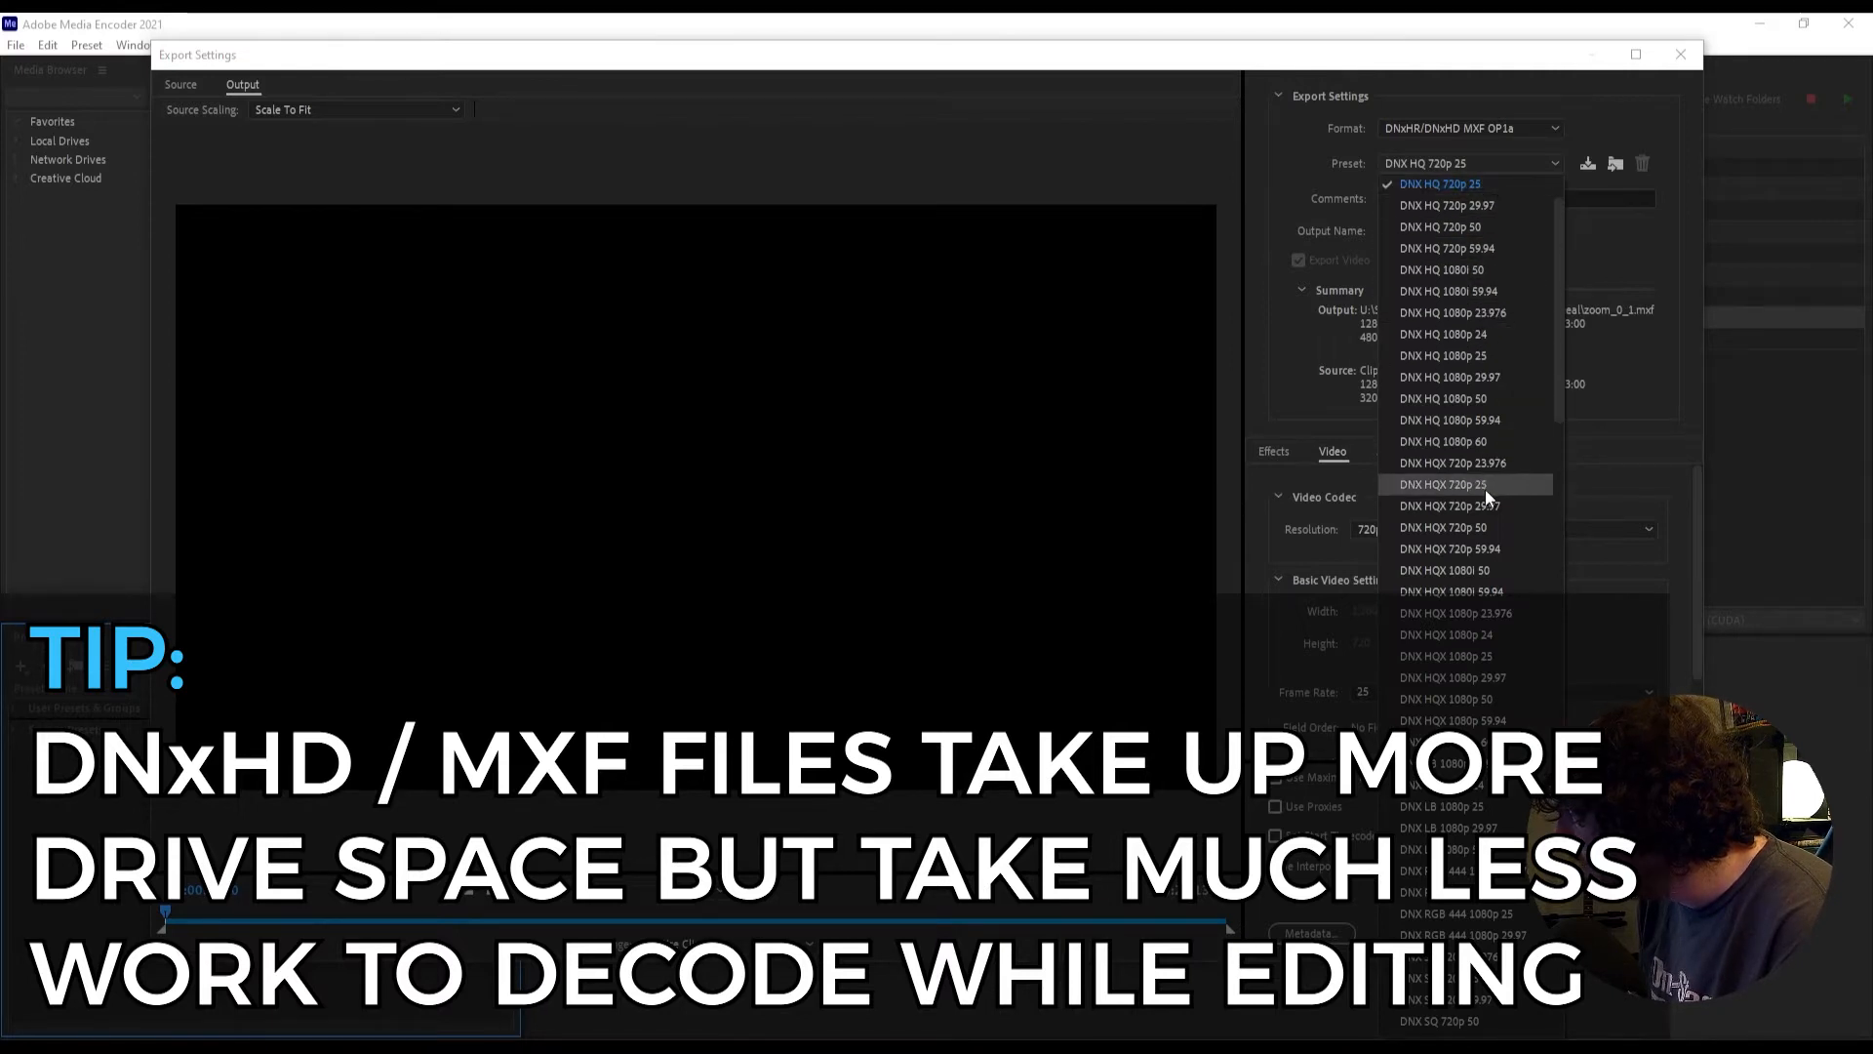
{"action": "left_click", "coordinate": [1494, 353]}
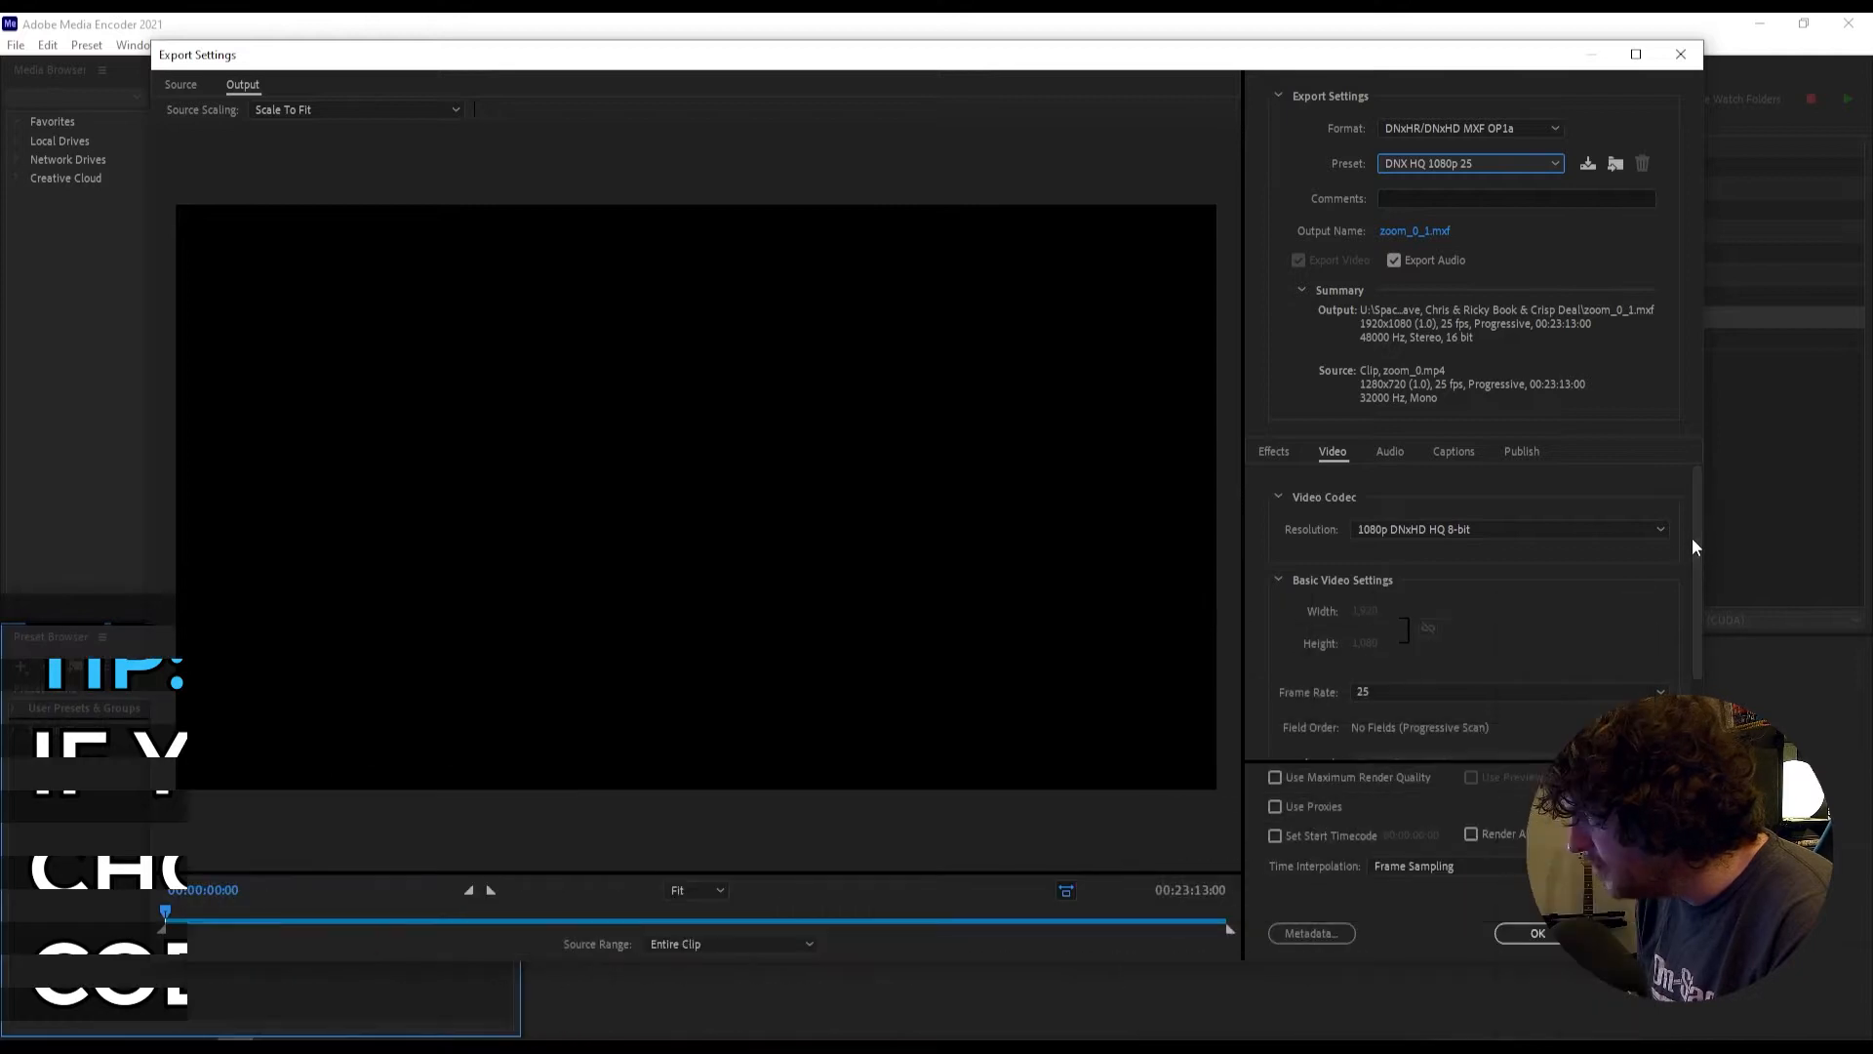
{"action": "scroll", "coordinate": [1696, 578], "scroll_direction": "down", "scroll_amount": 2}
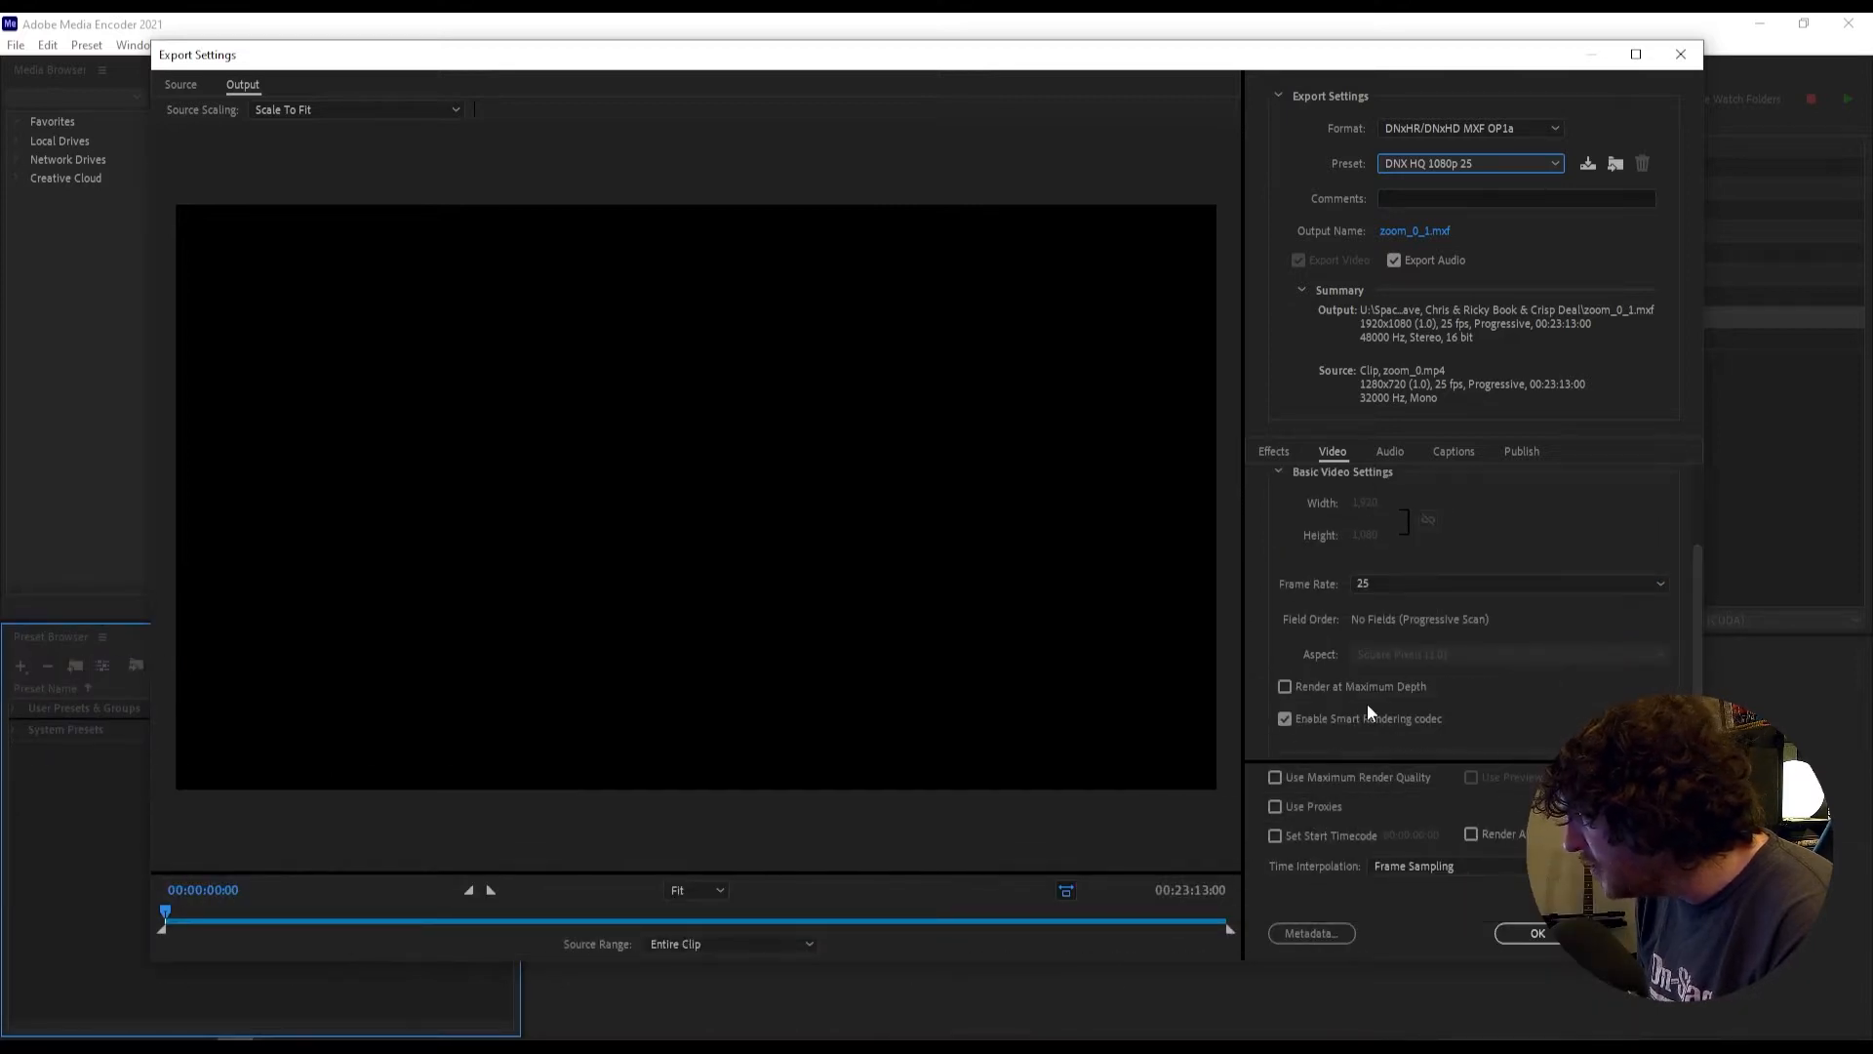
{"action": "left_click", "coordinate": [1320, 778]}
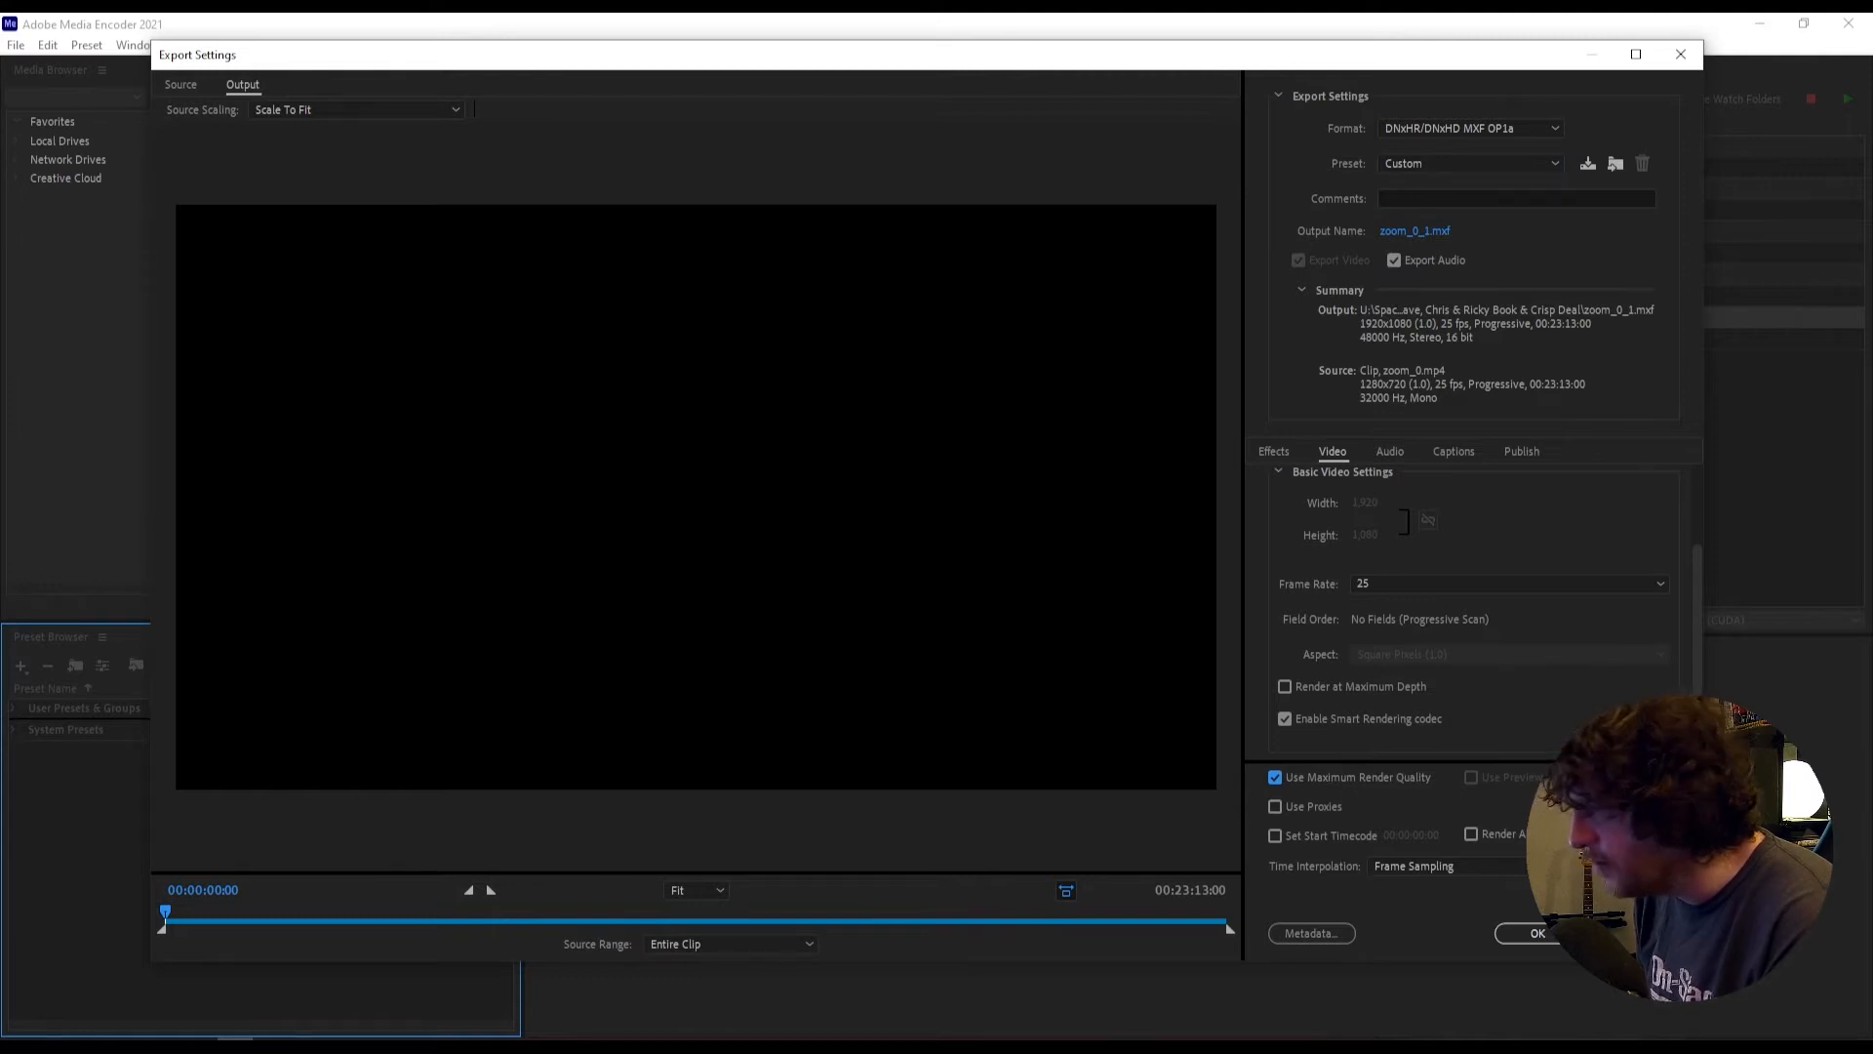
{"action": "left_click", "coordinate": [1536, 933]}
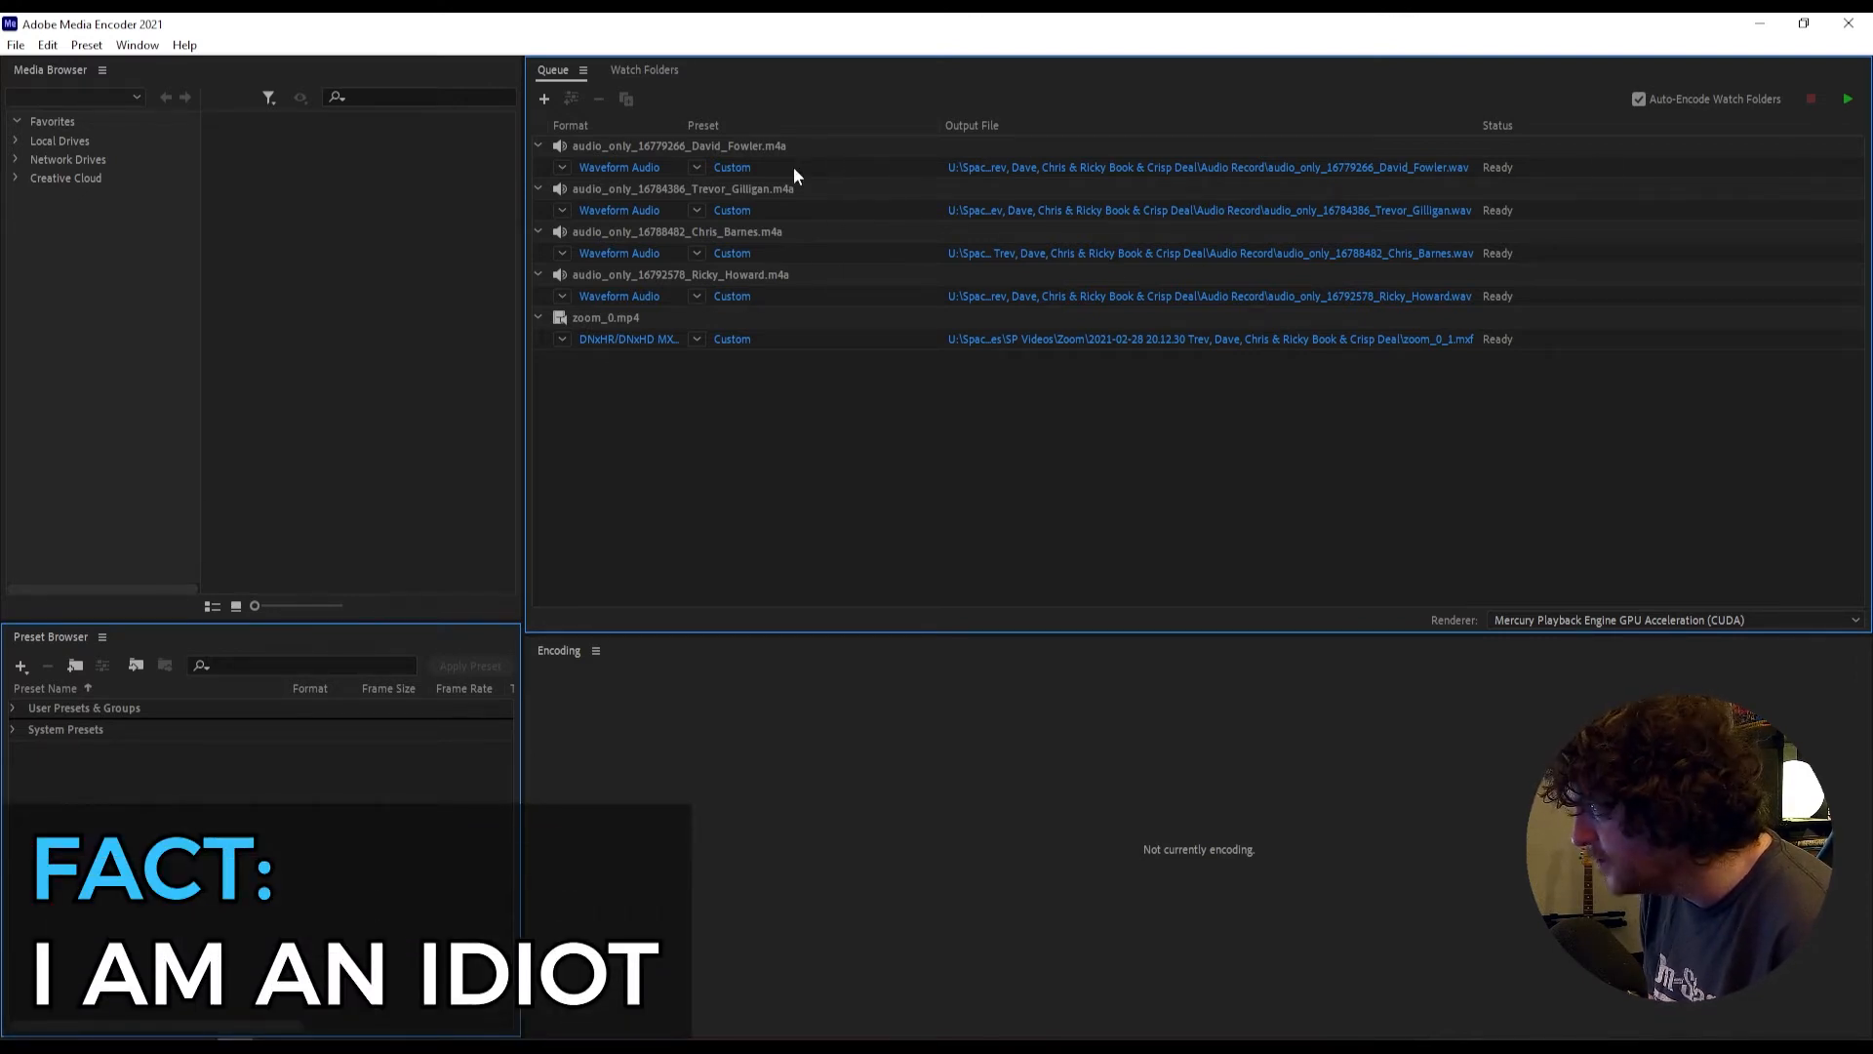
Step: Encode the queue and check the resulting MXF and WAV files in the recording folder and its Audio Record subfolder
{"action": "left_click", "coordinate": [1844, 98]}
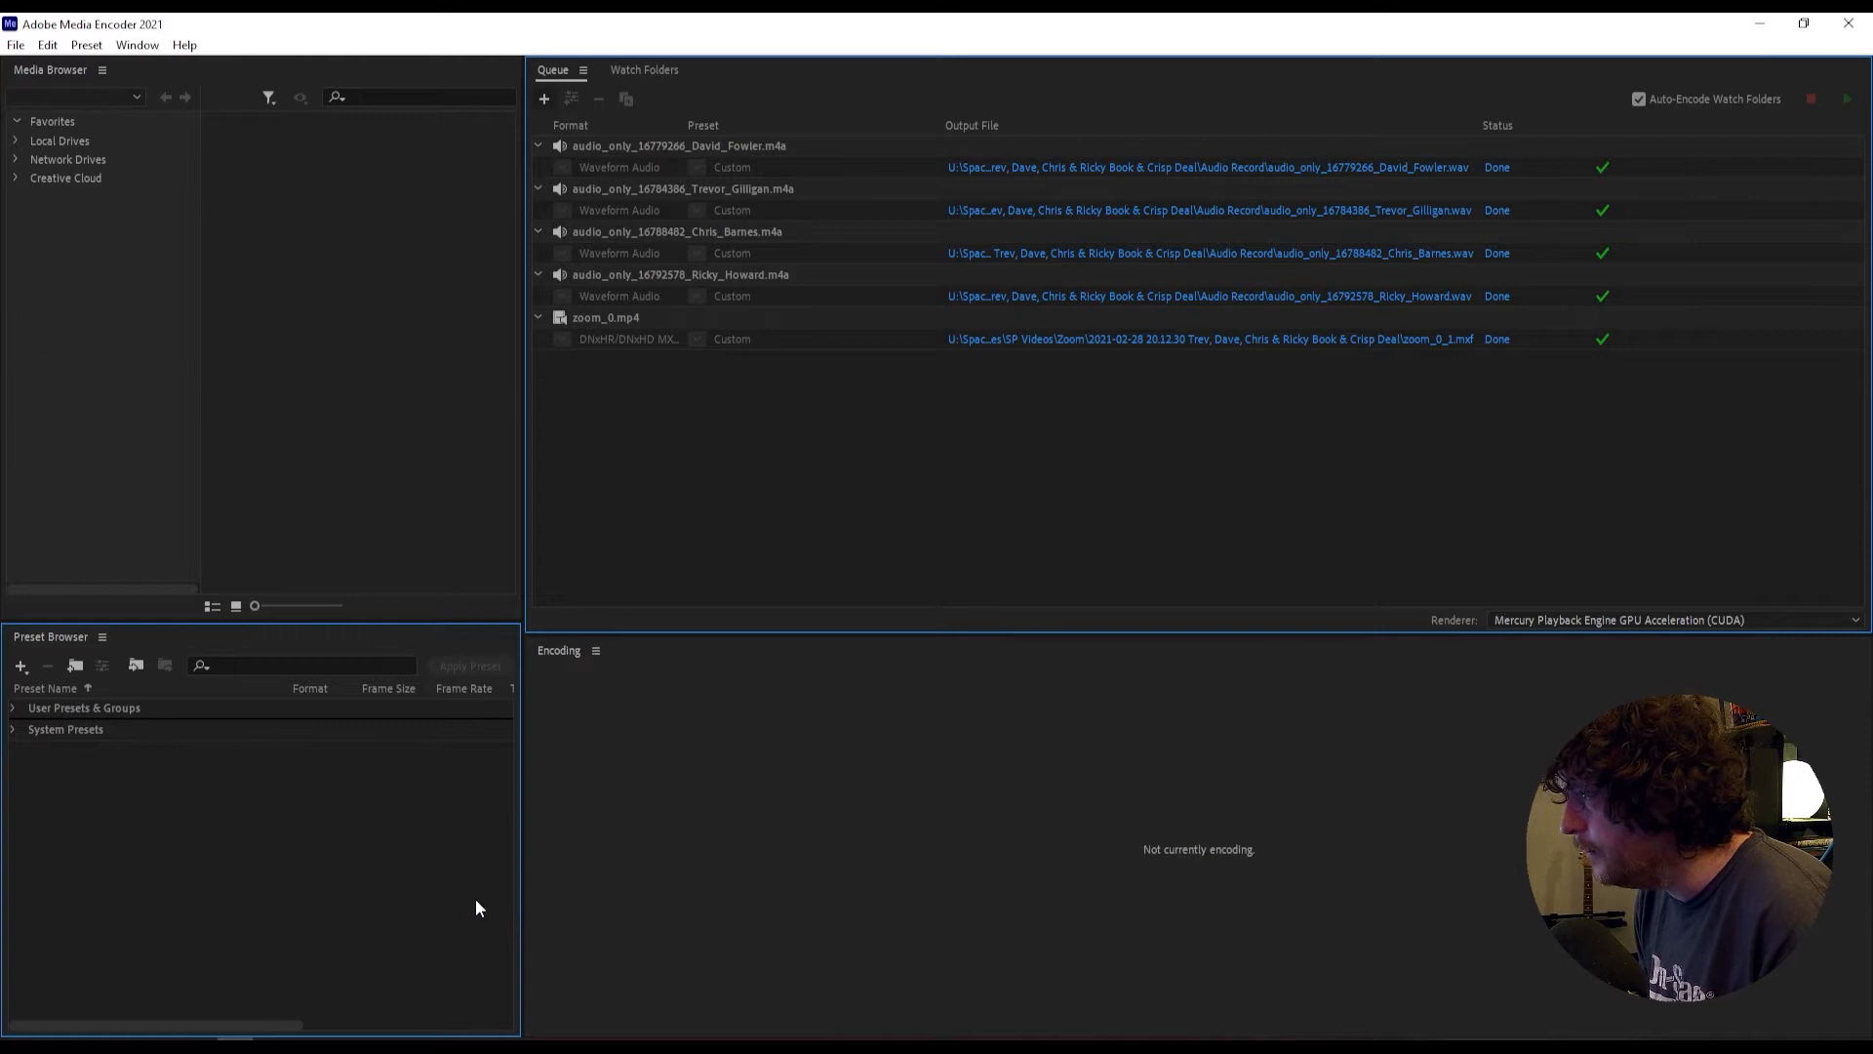
{"action": "left_click", "coordinate": [250, 1036]}
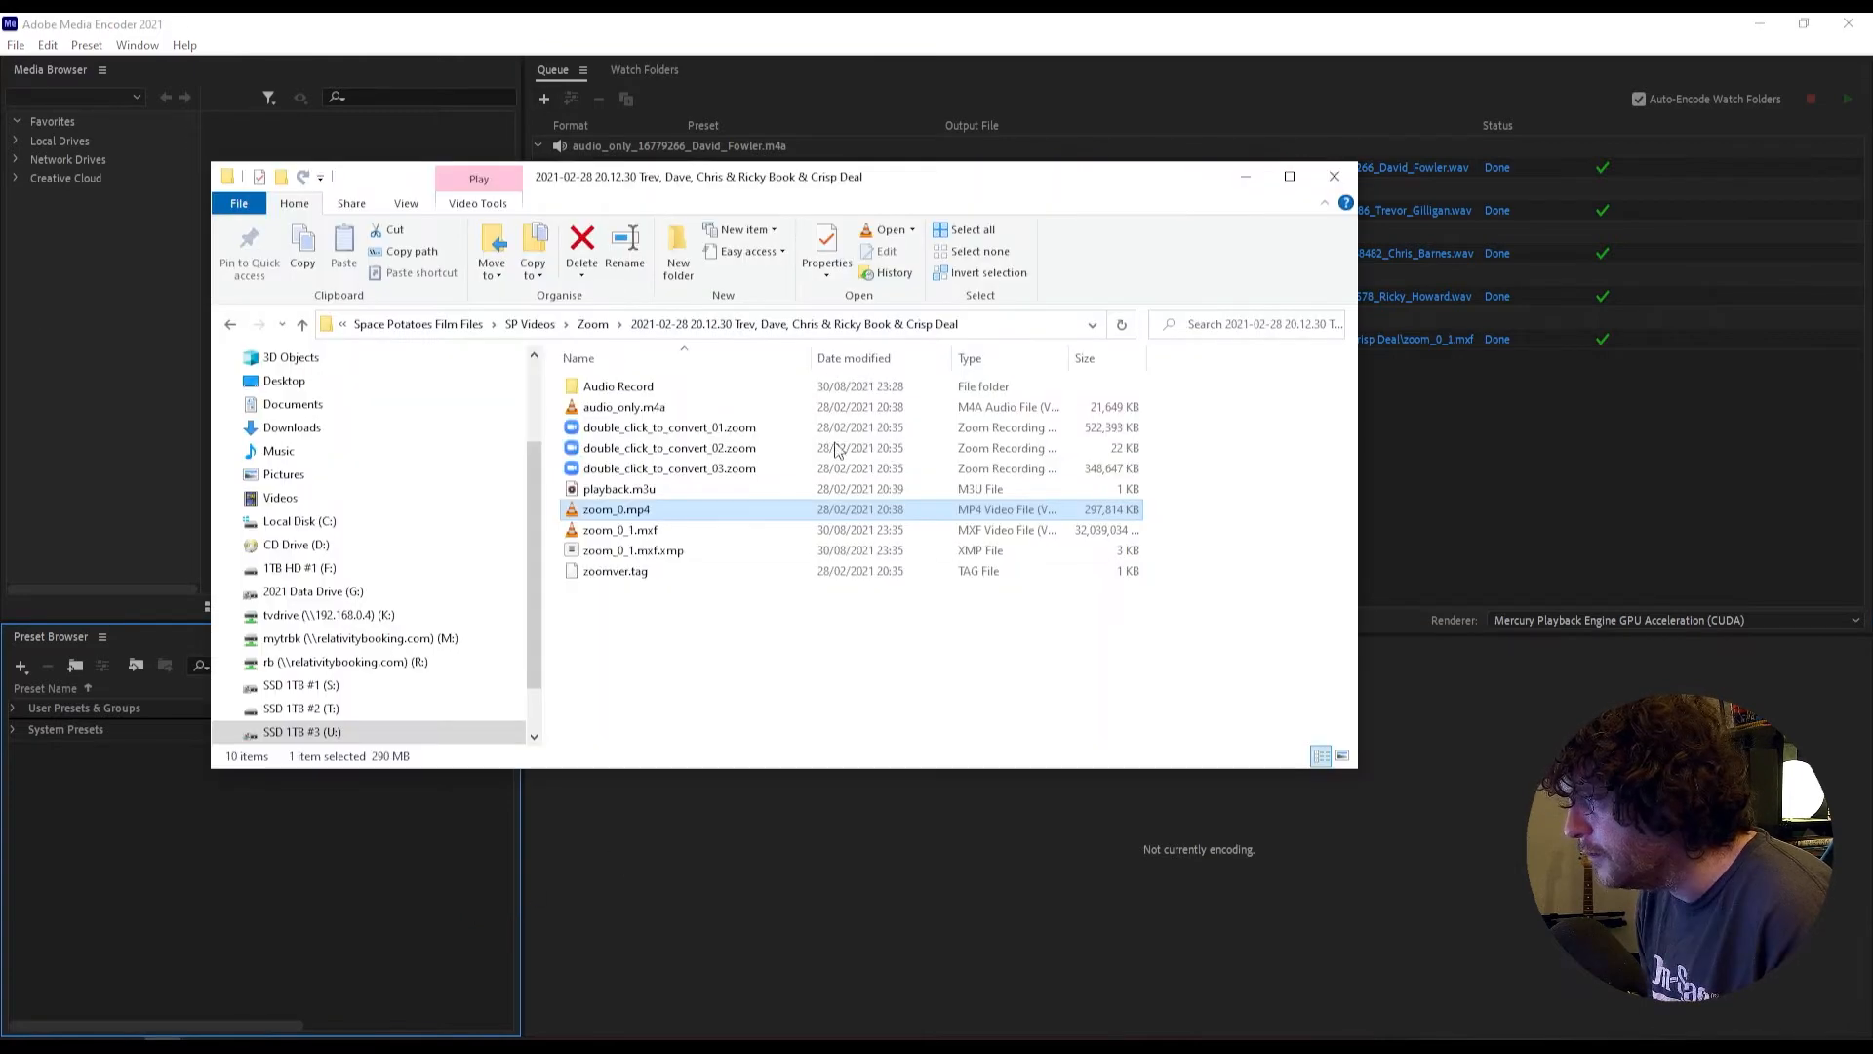
{"action": "left_click", "coordinate": [648, 531]}
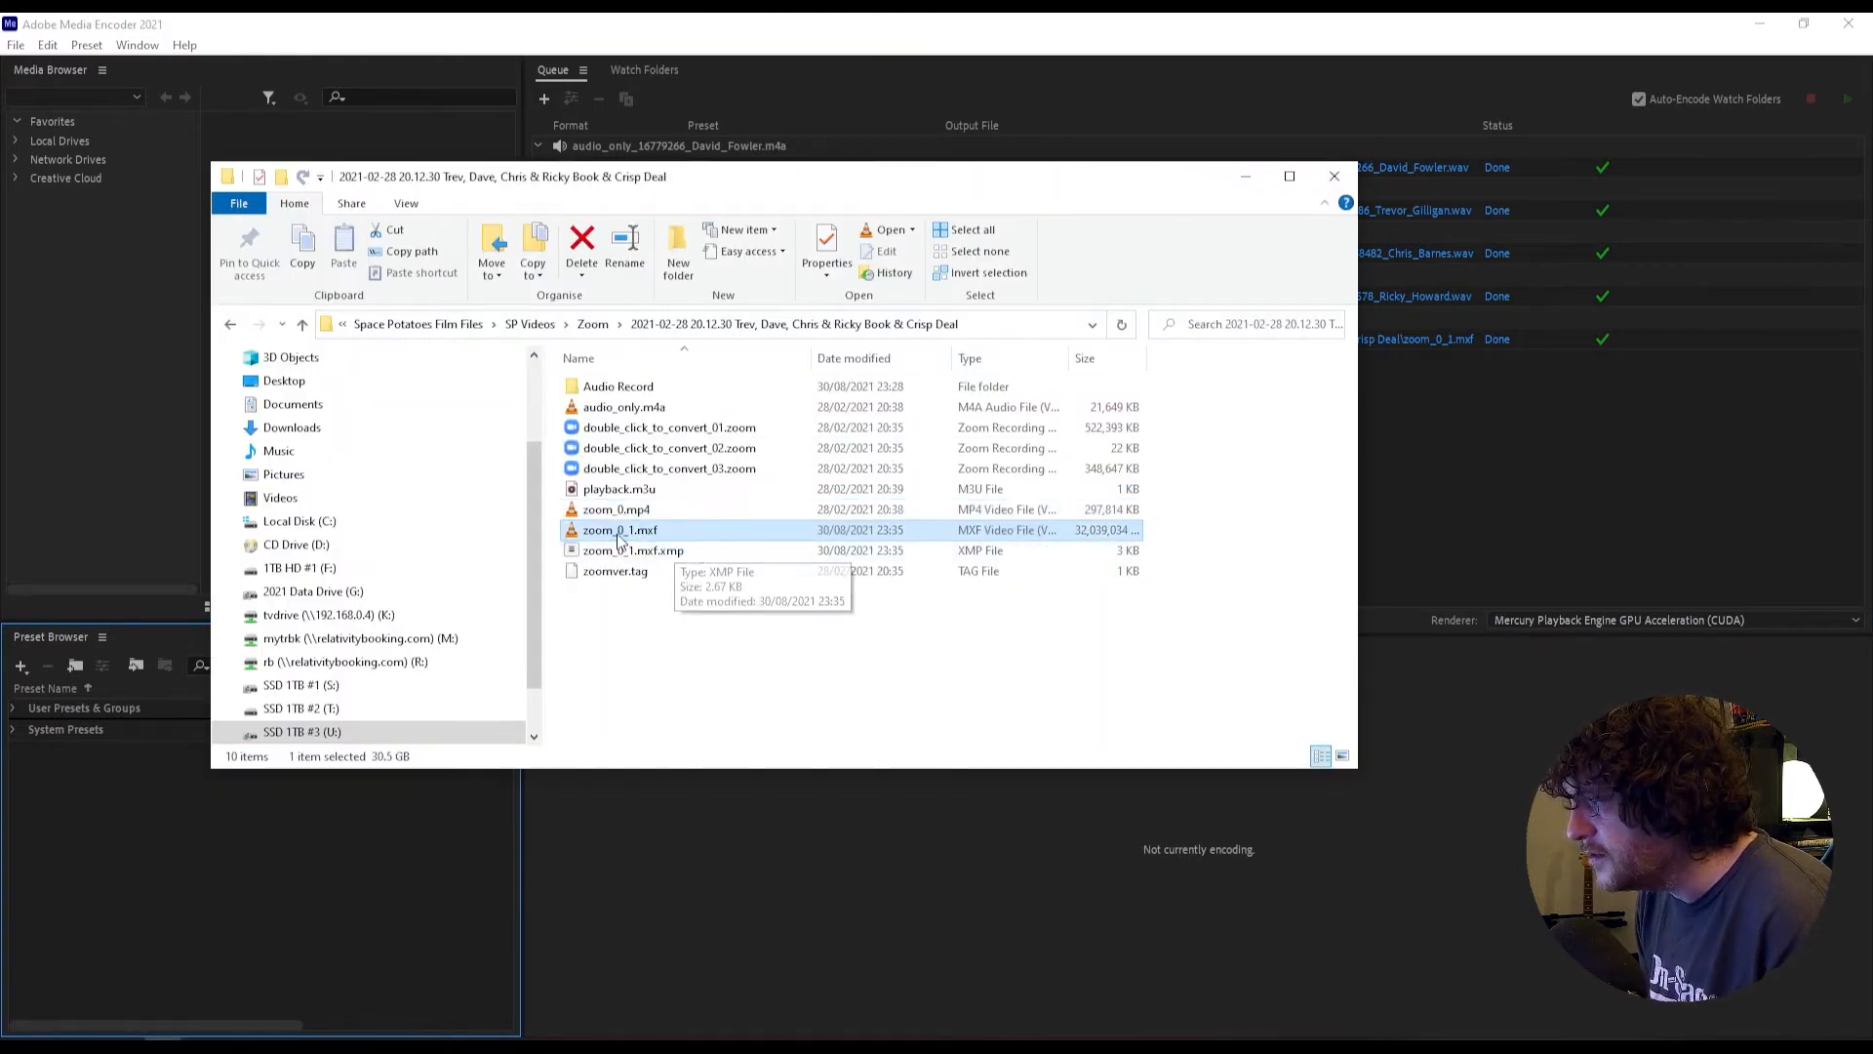
{"action": "double_click", "coordinate": [629, 387]}
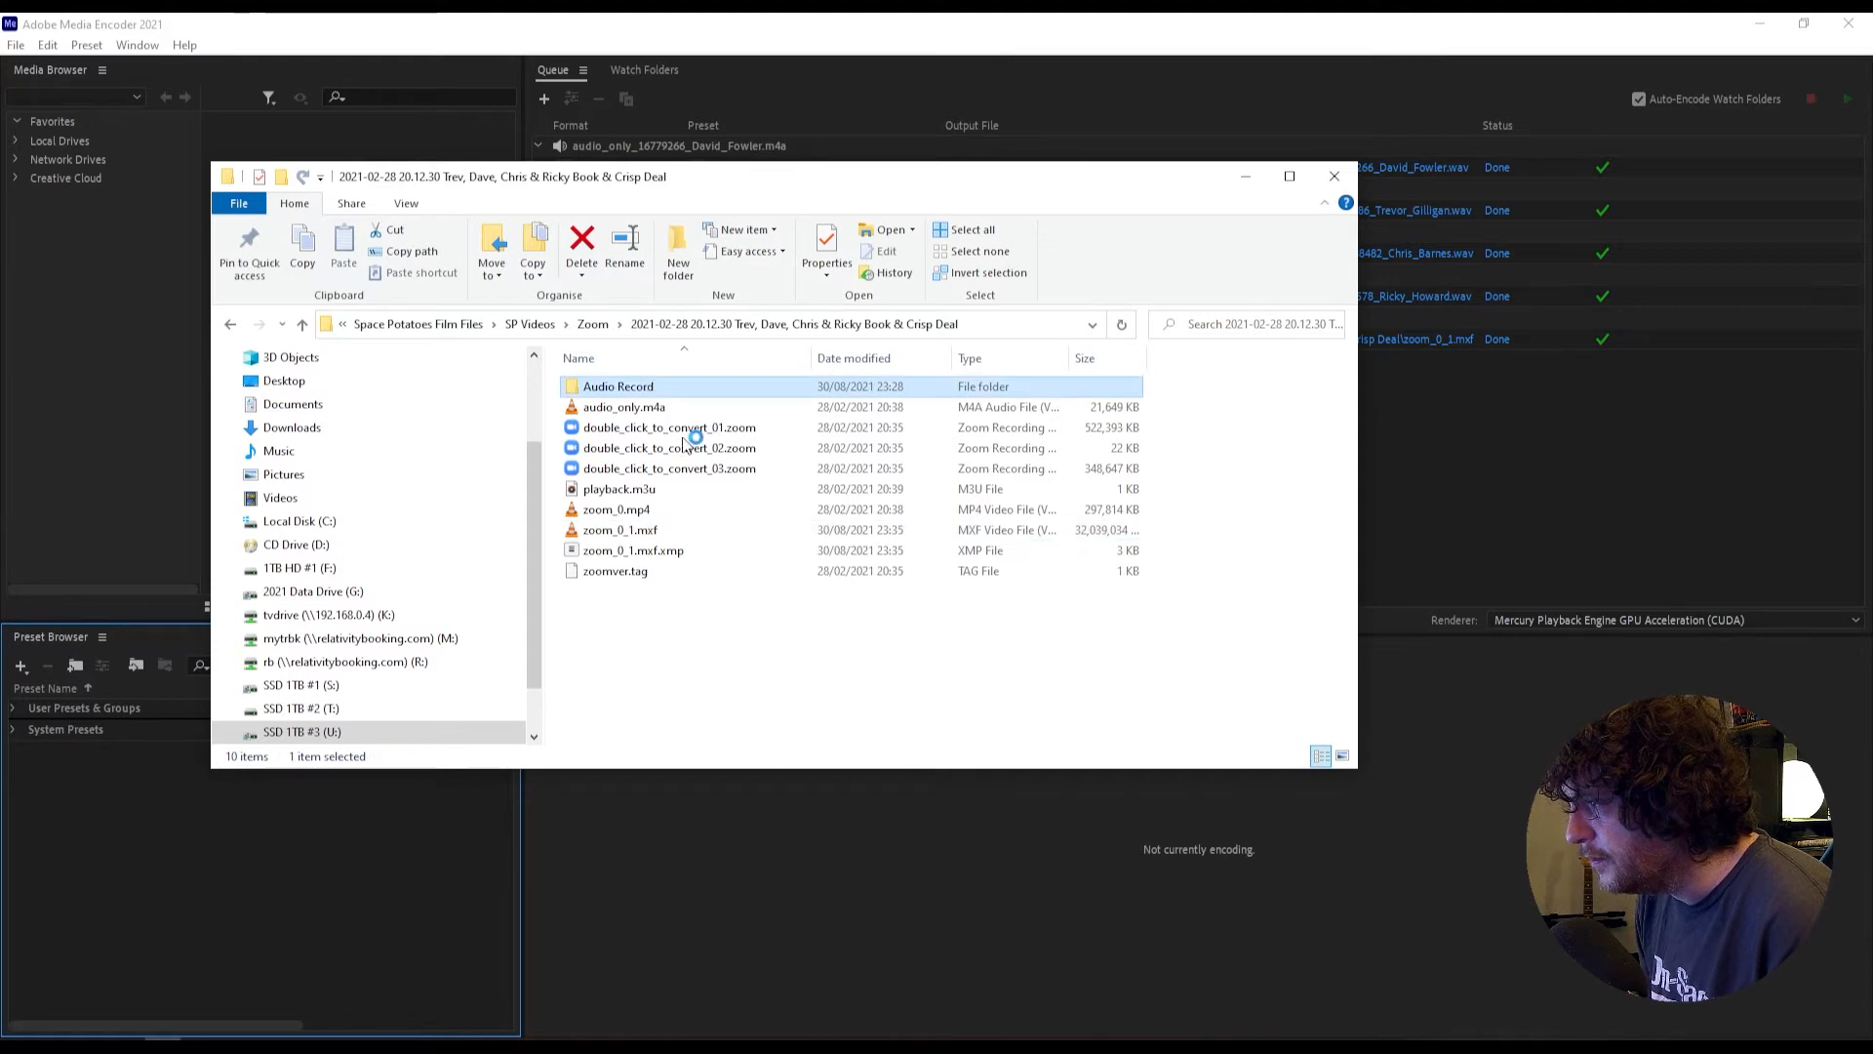
{"action": "left_click_drag", "start_coordinate": [702, 359], "coordinate": [956, 359]}
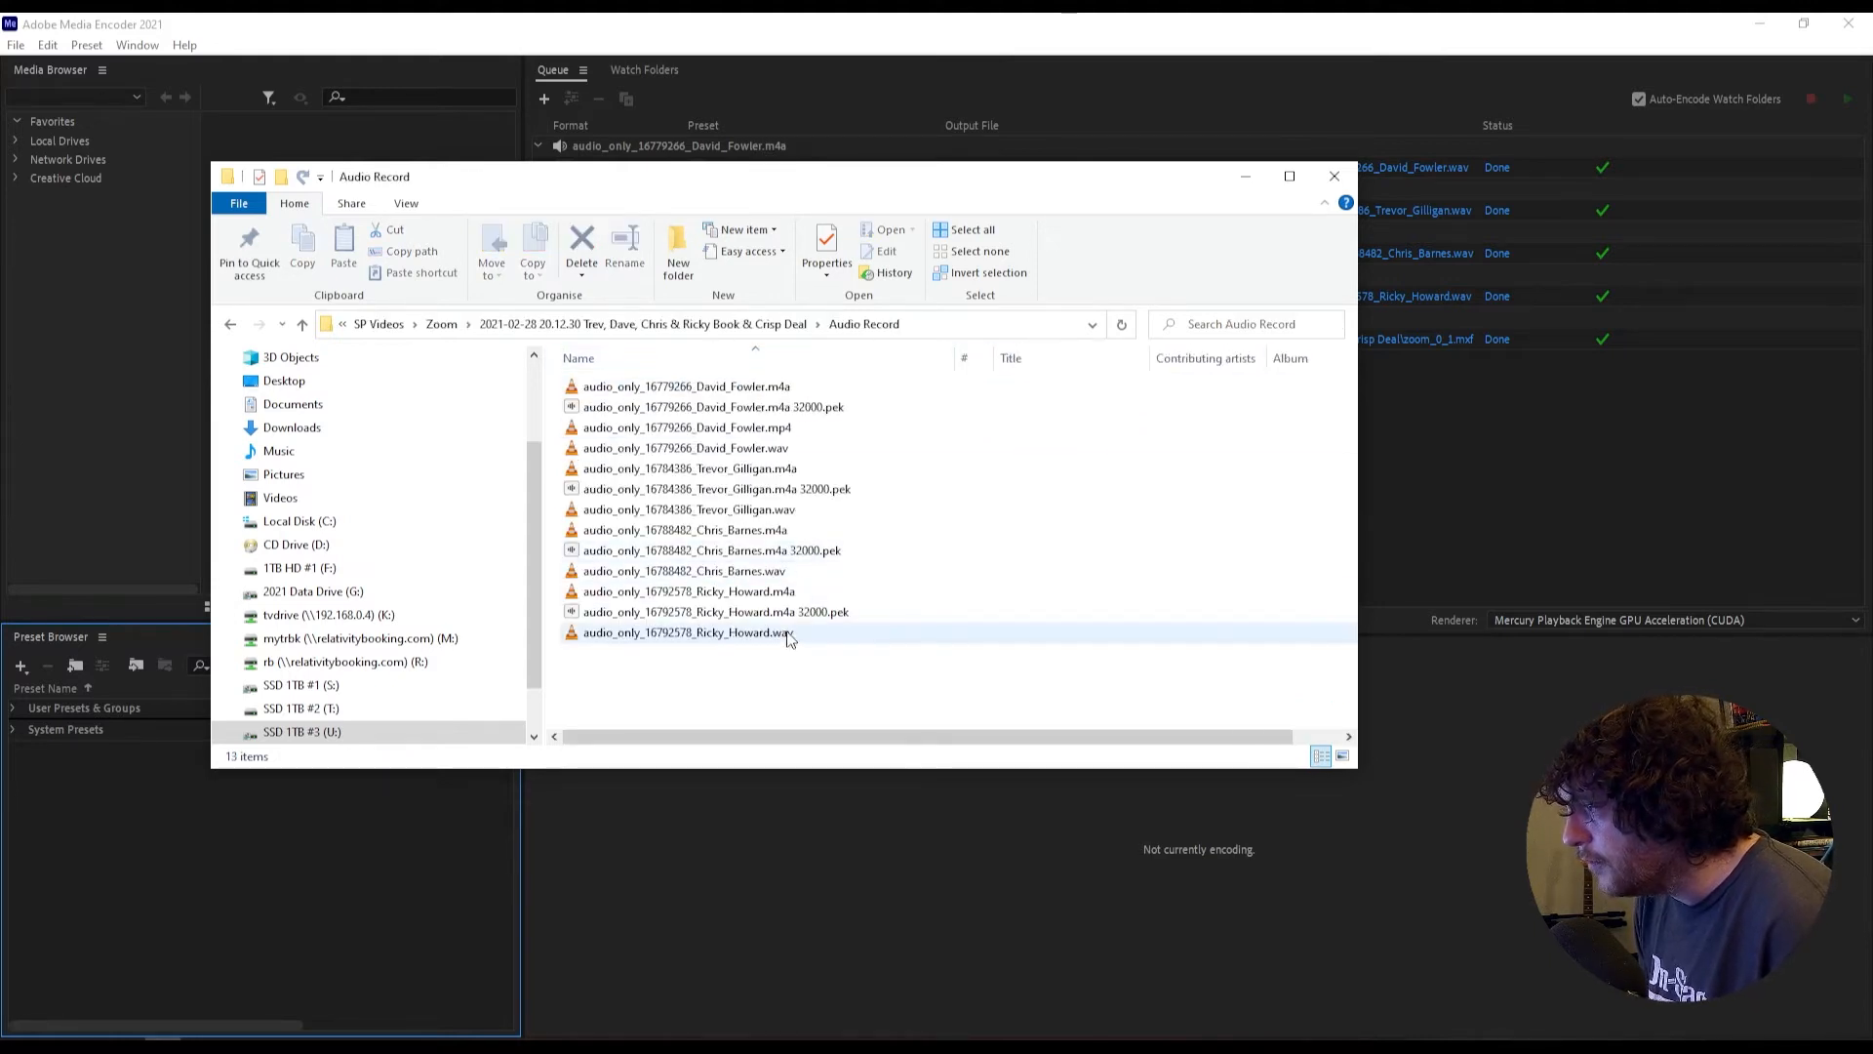
{"action": "left_click", "coordinate": [1756, 21]}
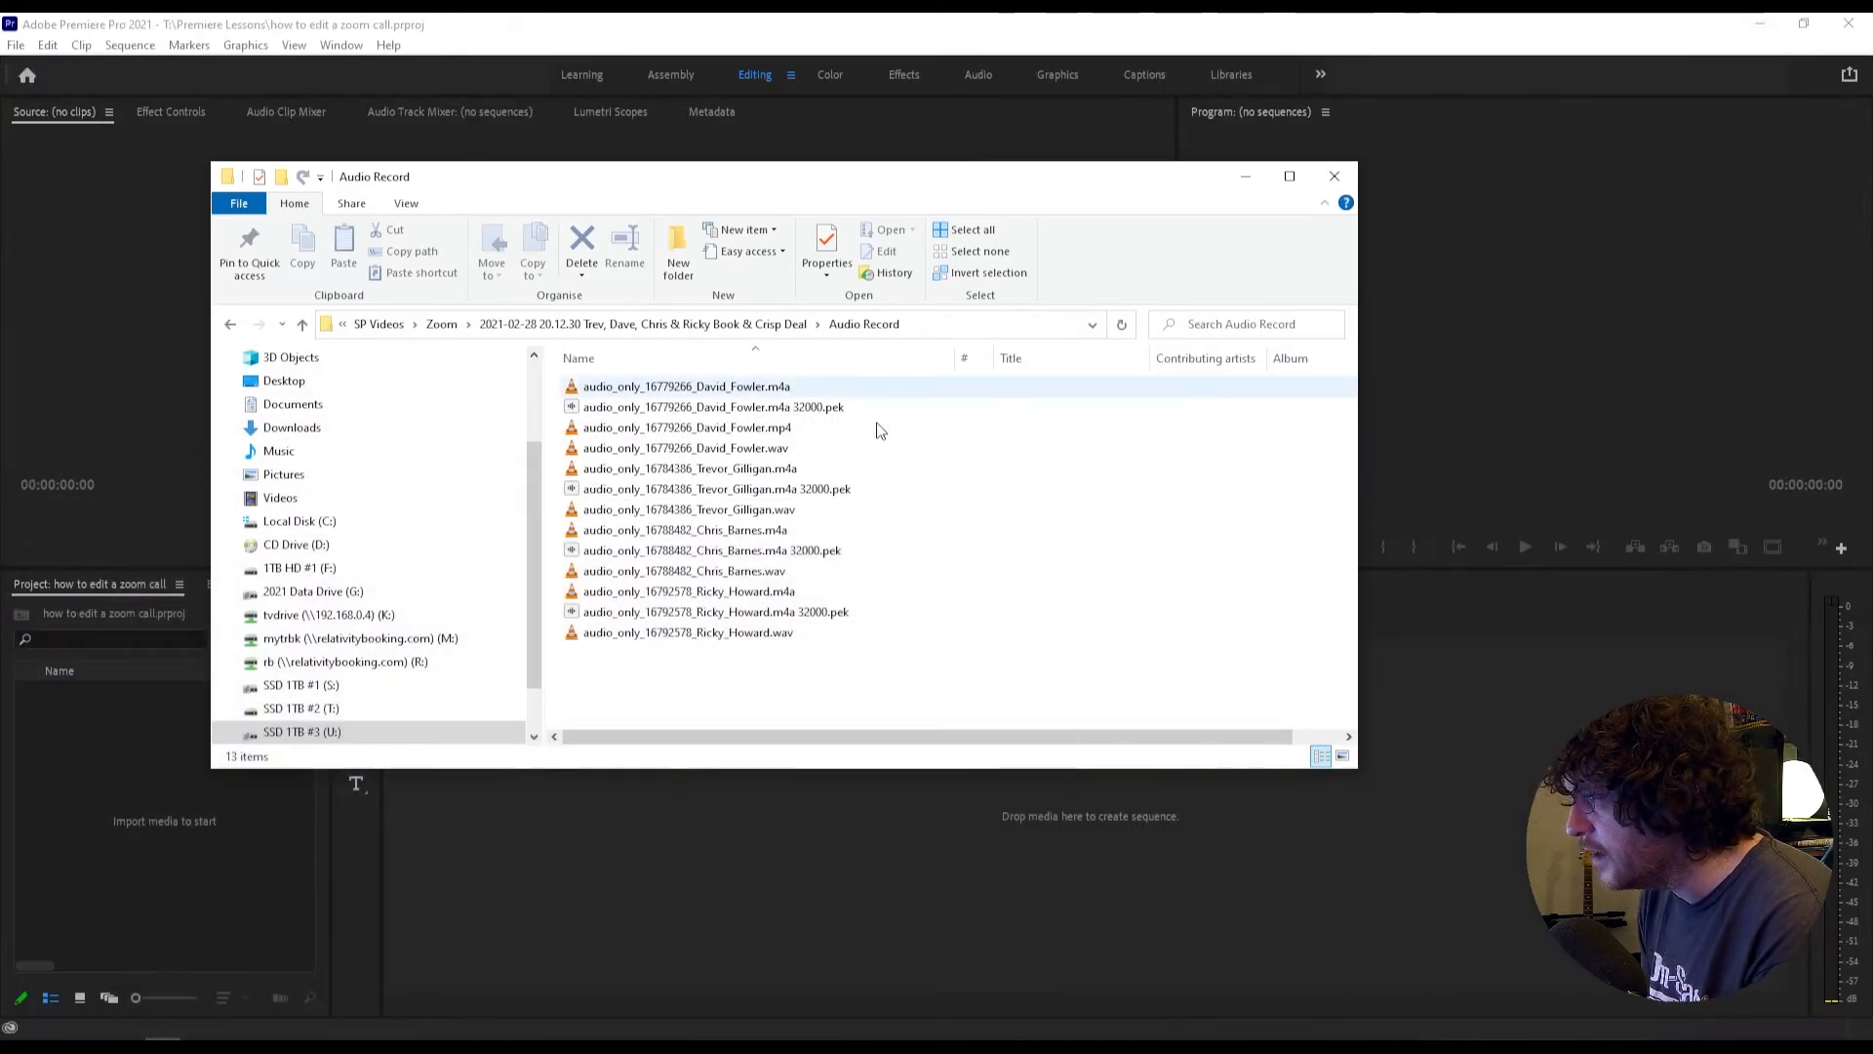
Step: Import the four participants' WAV files from Audio Record and zoom_0_1.mxf from the recording folder into the Premiere Pro project
{"action": "left_click", "coordinate": [732, 634]}
{"action": "left_click", "coordinate": [756, 571], "text": "ctrl"}
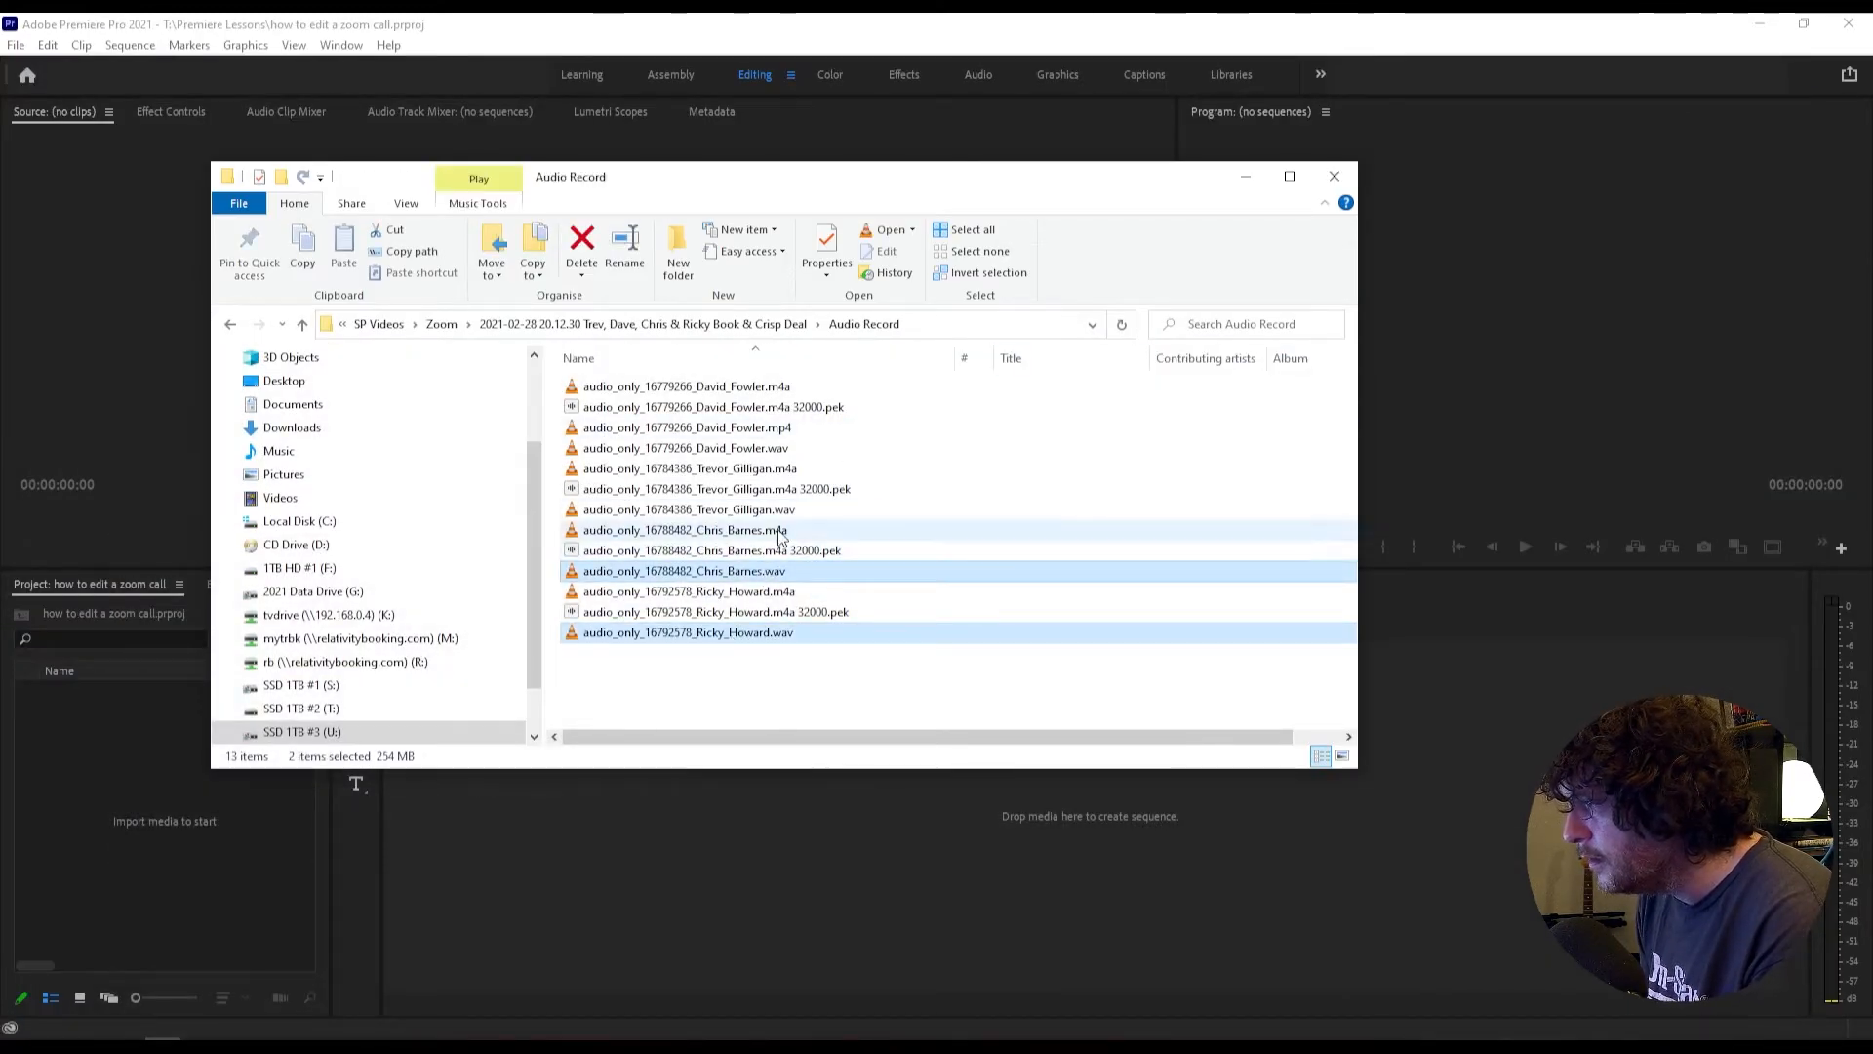
{"action": "left_click", "coordinate": [763, 509], "text": "ctrl"}
{"action": "left_click", "coordinate": [768, 448], "text": "ctrl"}
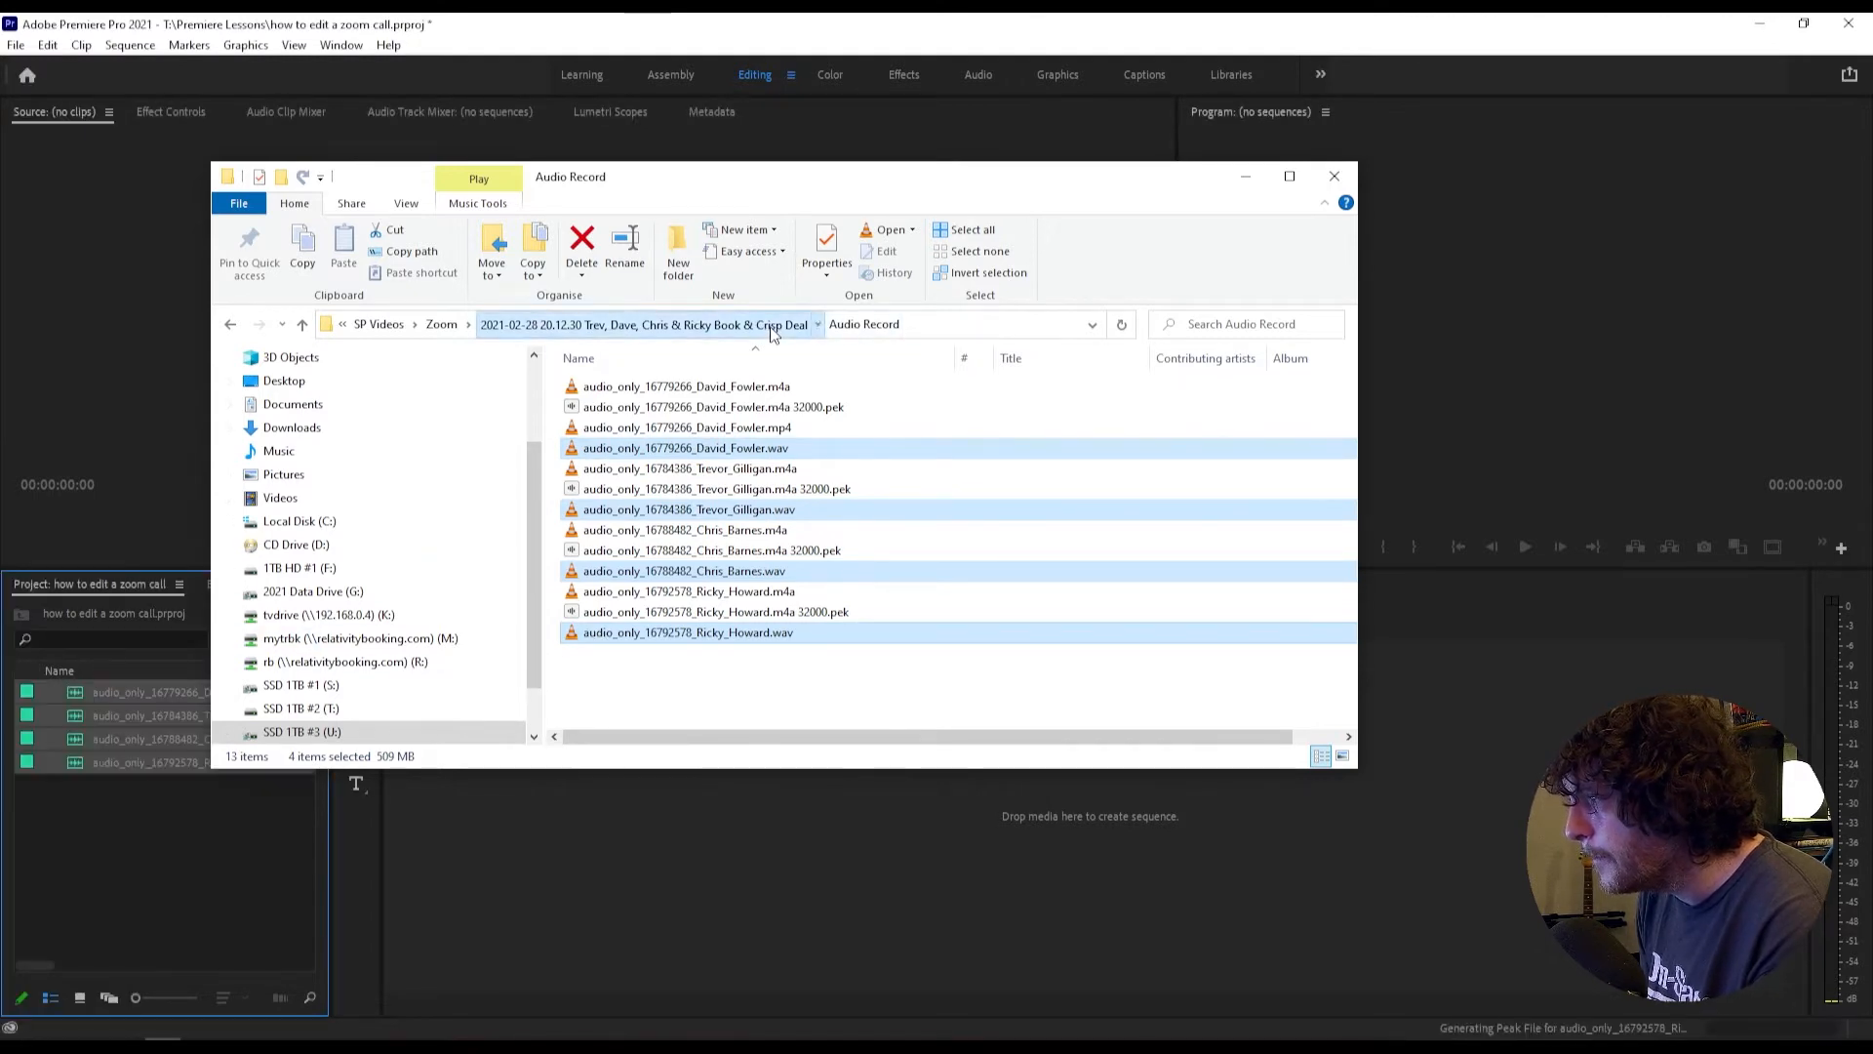
{"action": "left_click", "coordinate": [644, 324]}
{"action": "left_click_drag", "start_coordinate": [621, 530], "coordinate": [144, 863]}
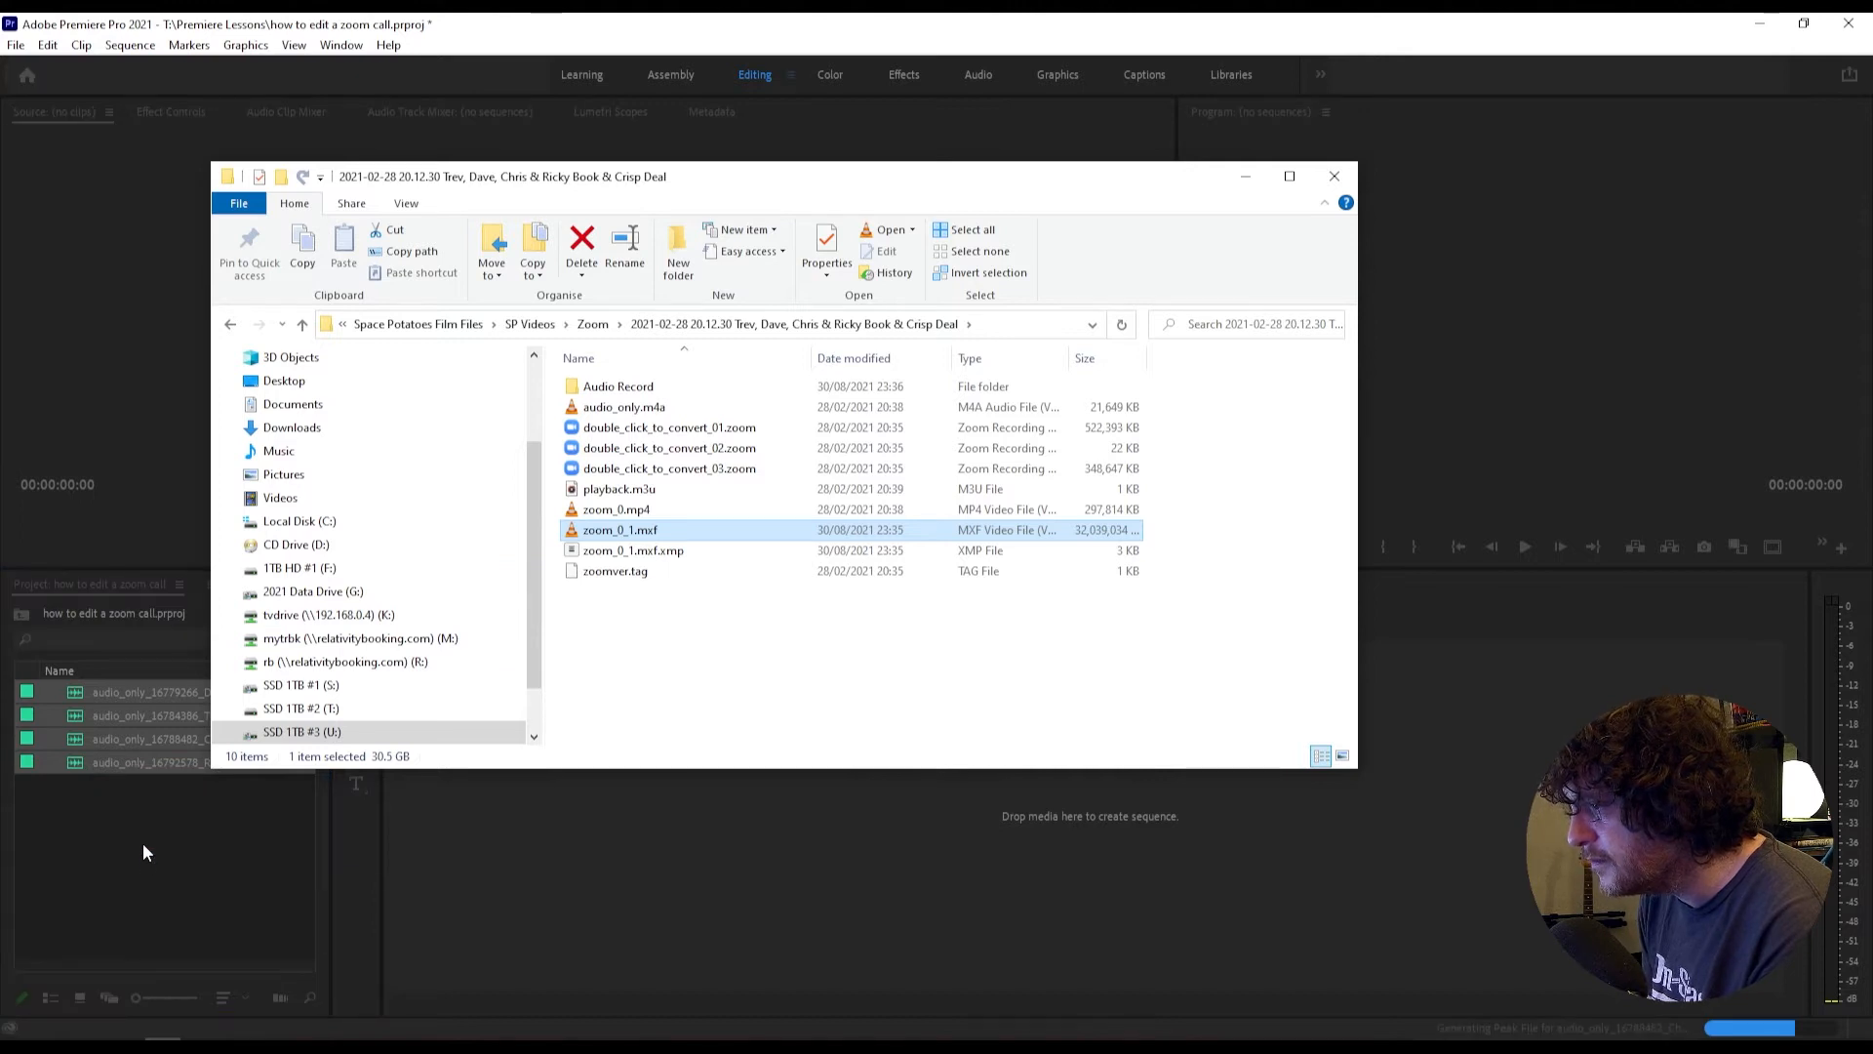
{"action": "left_click", "coordinate": [163, 839]}
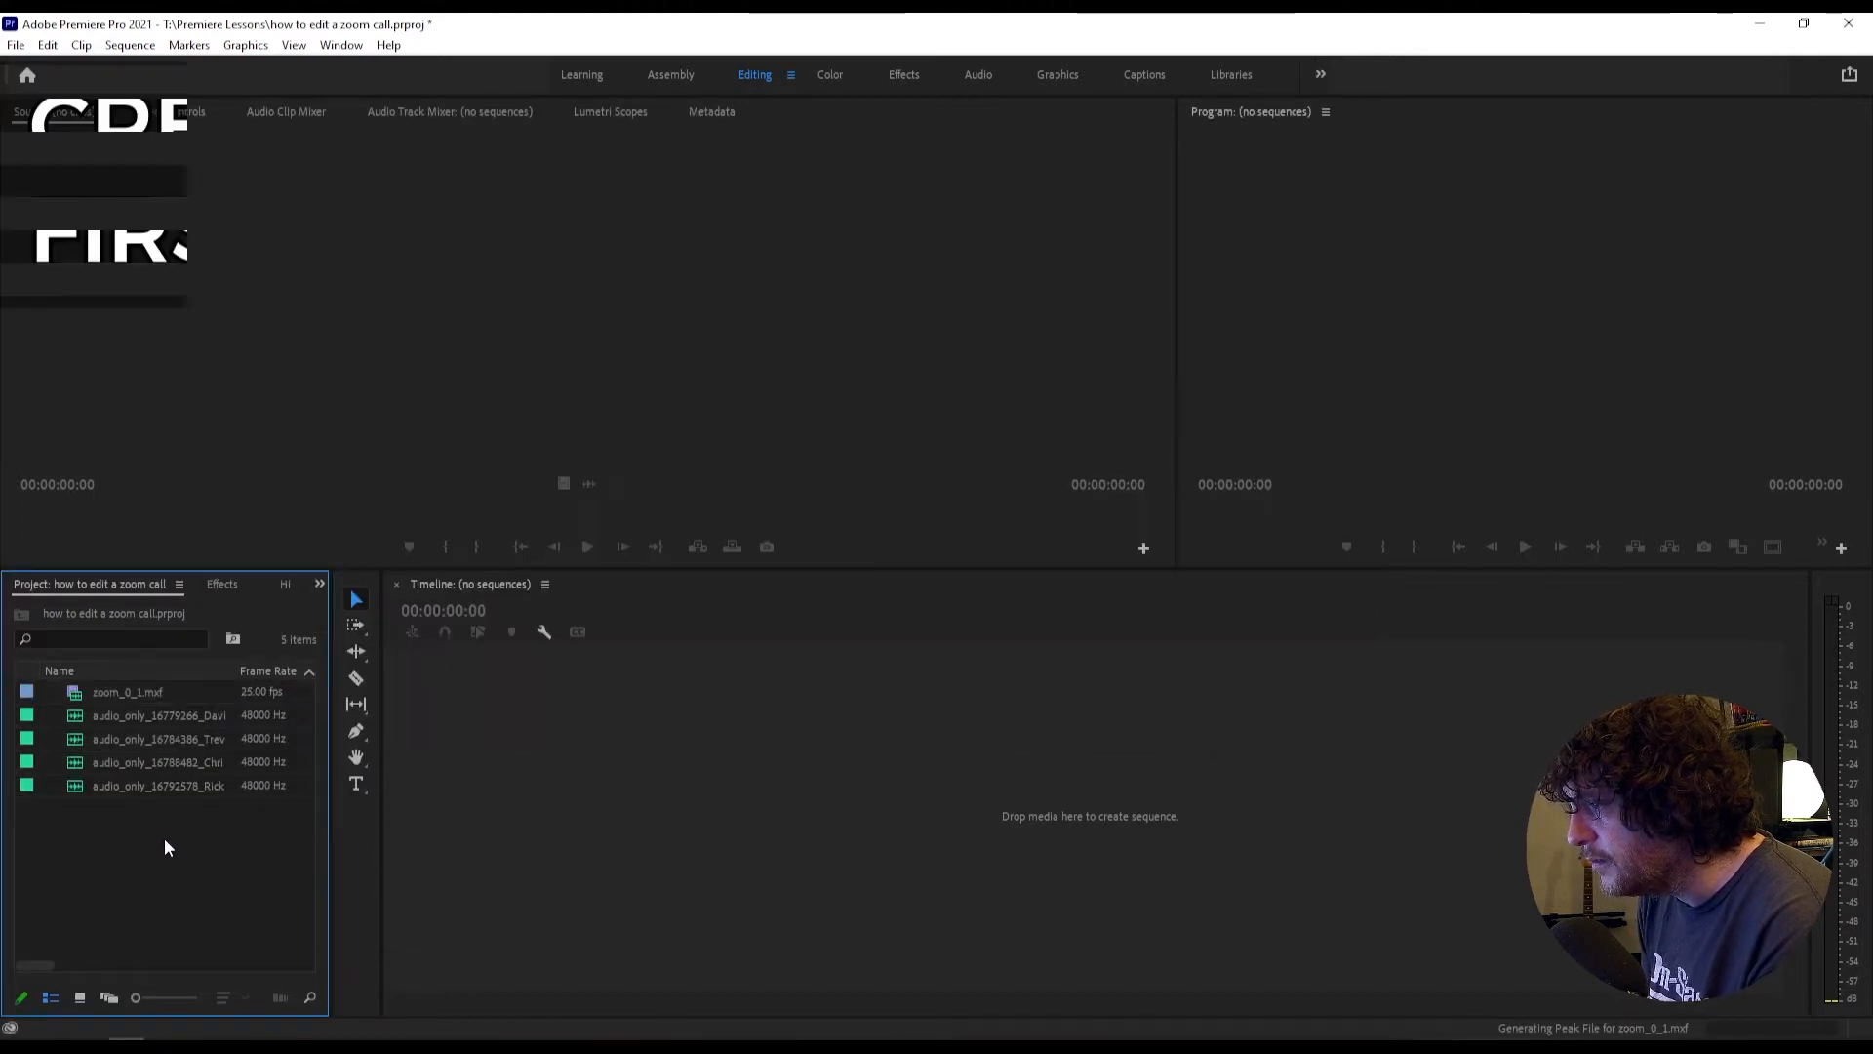
Step: Create a new sequence named Zoom Call RAW with the DNxHD DNX HQ 1080p 25 preset
{"action": "left_click", "coordinate": [76, 694]}
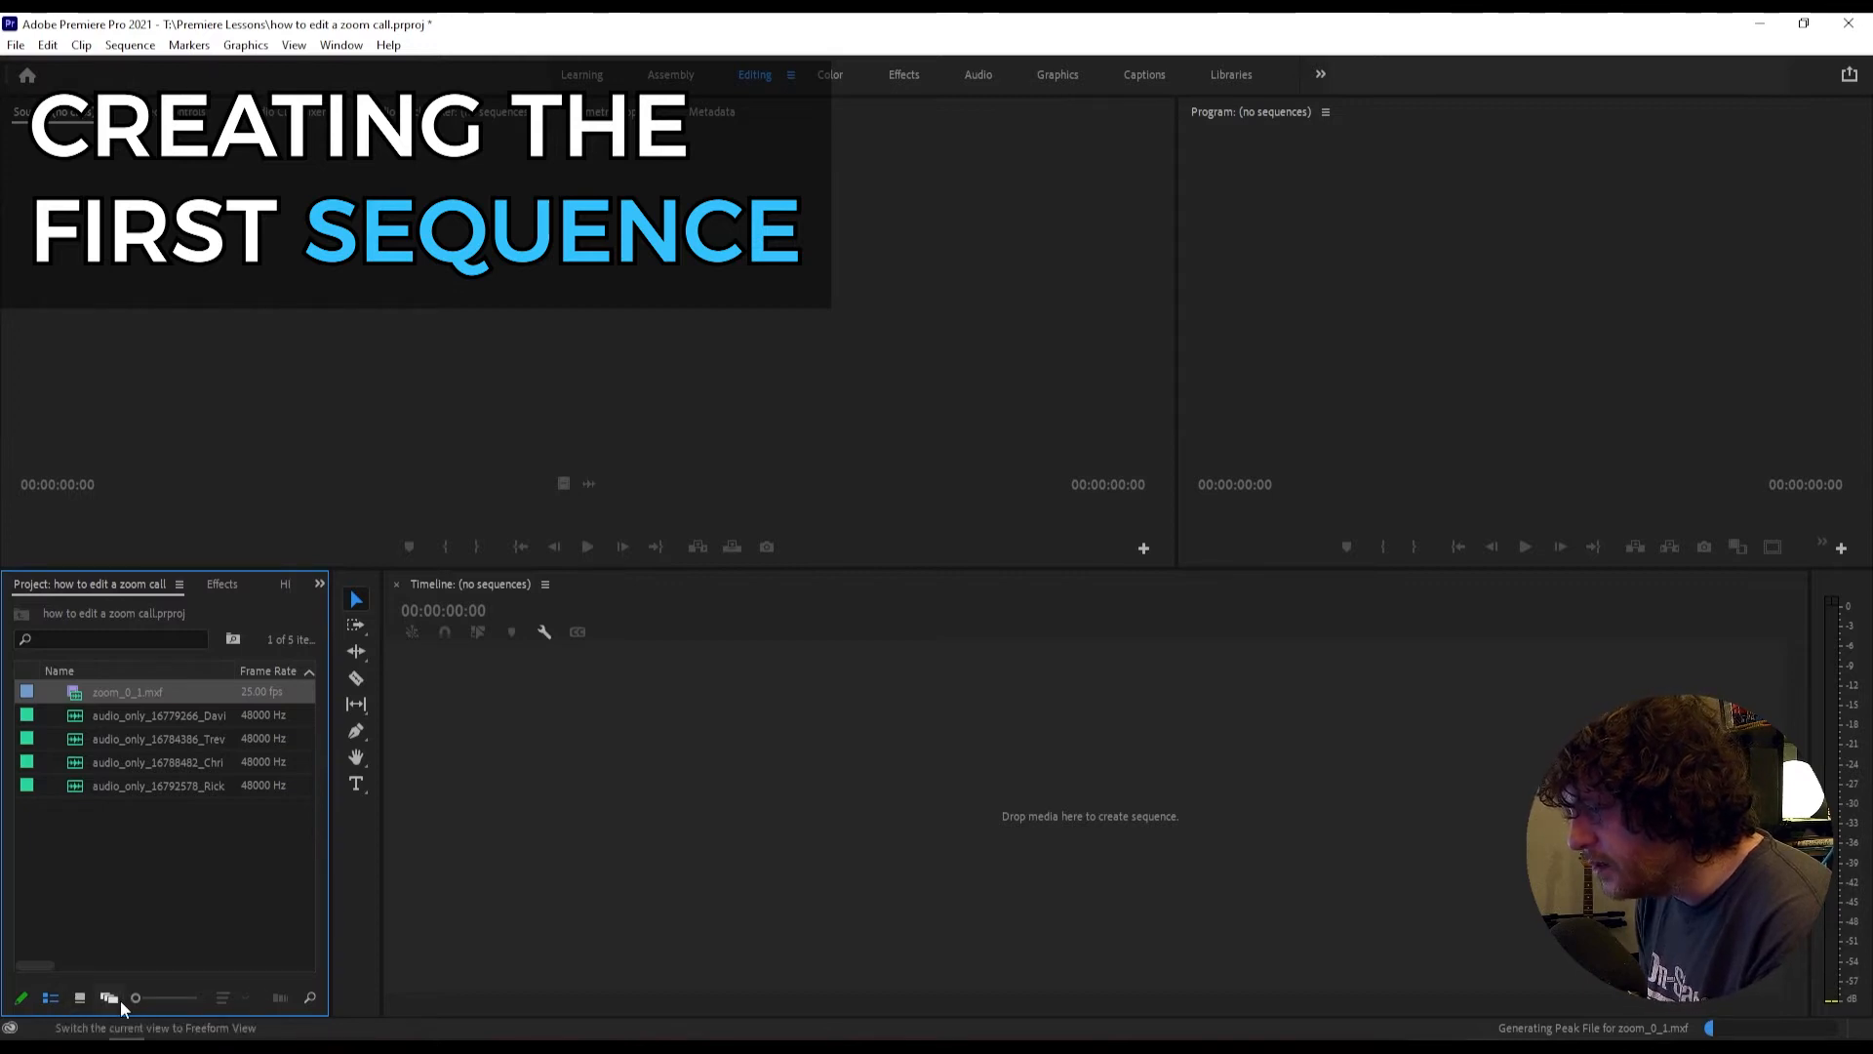
{"action": "left_click_drag", "start_coordinate": [329, 929], "coordinate": [453, 922]}
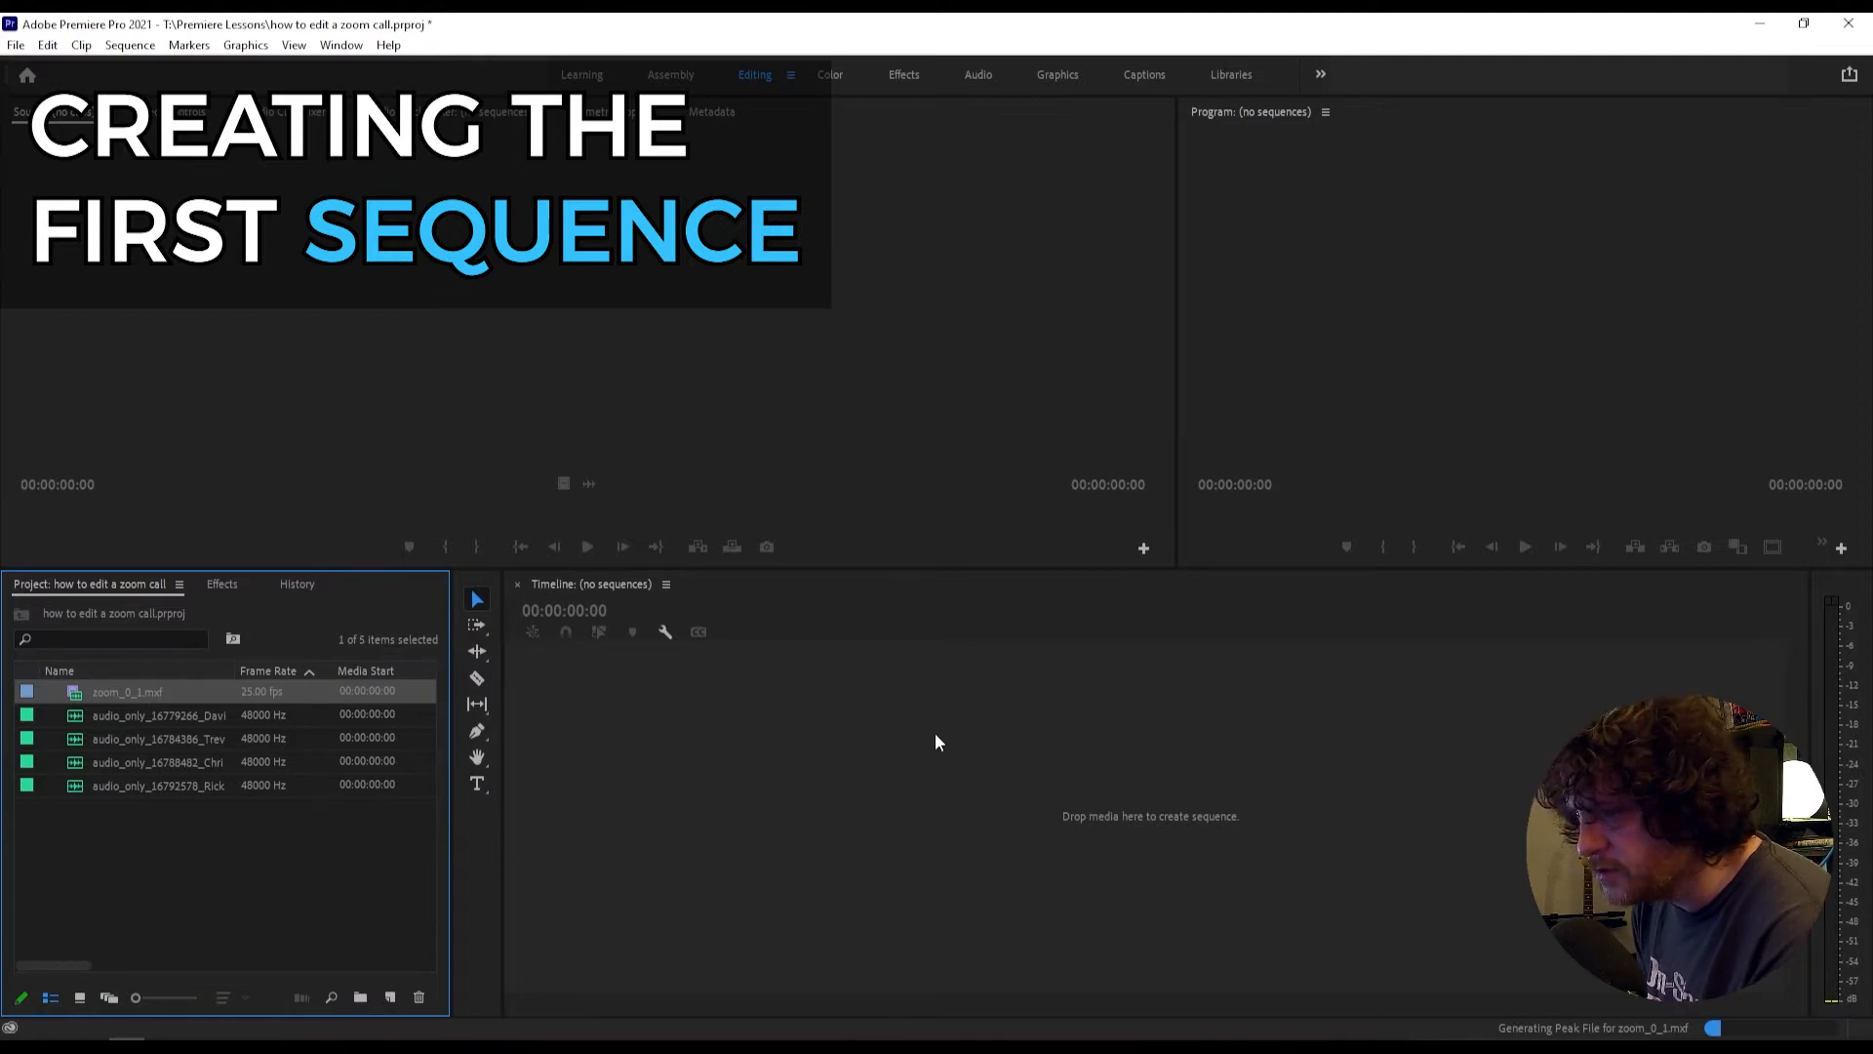
{"action": "left_click", "coordinate": [389, 996]}
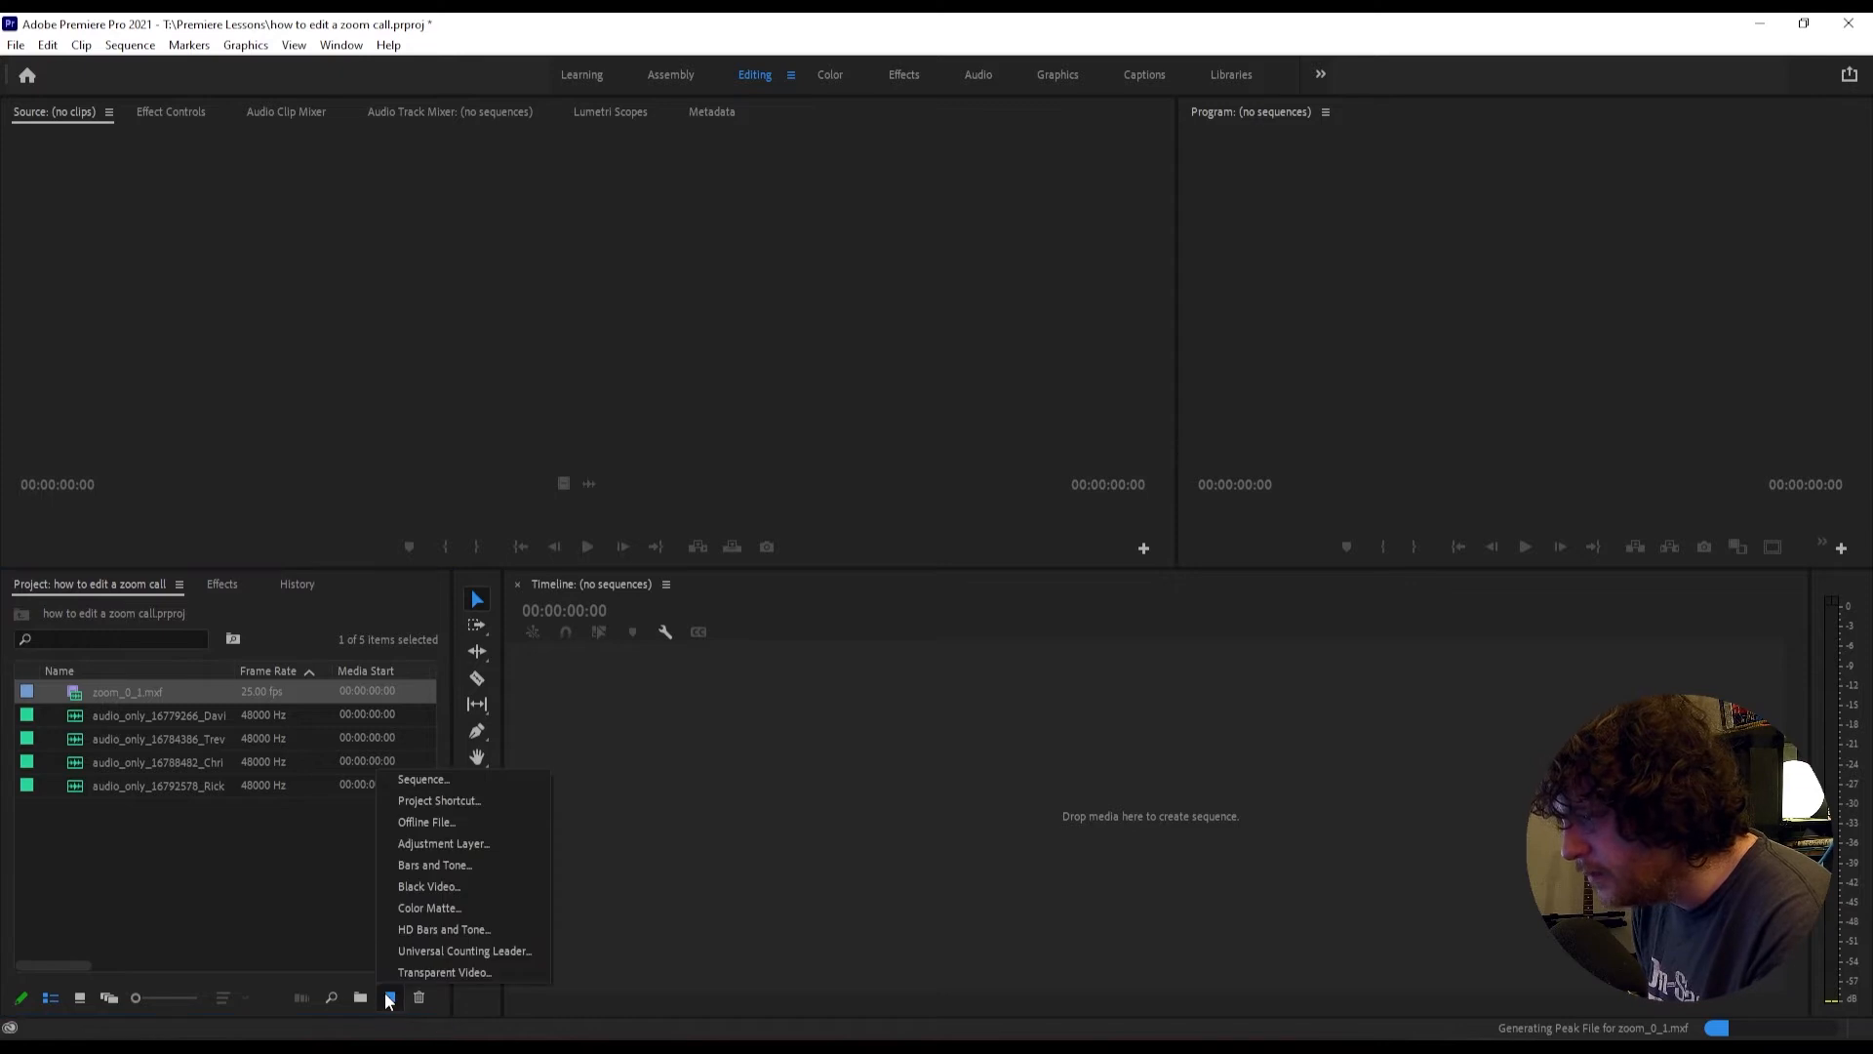
{"action": "left_click", "coordinate": [454, 780]}
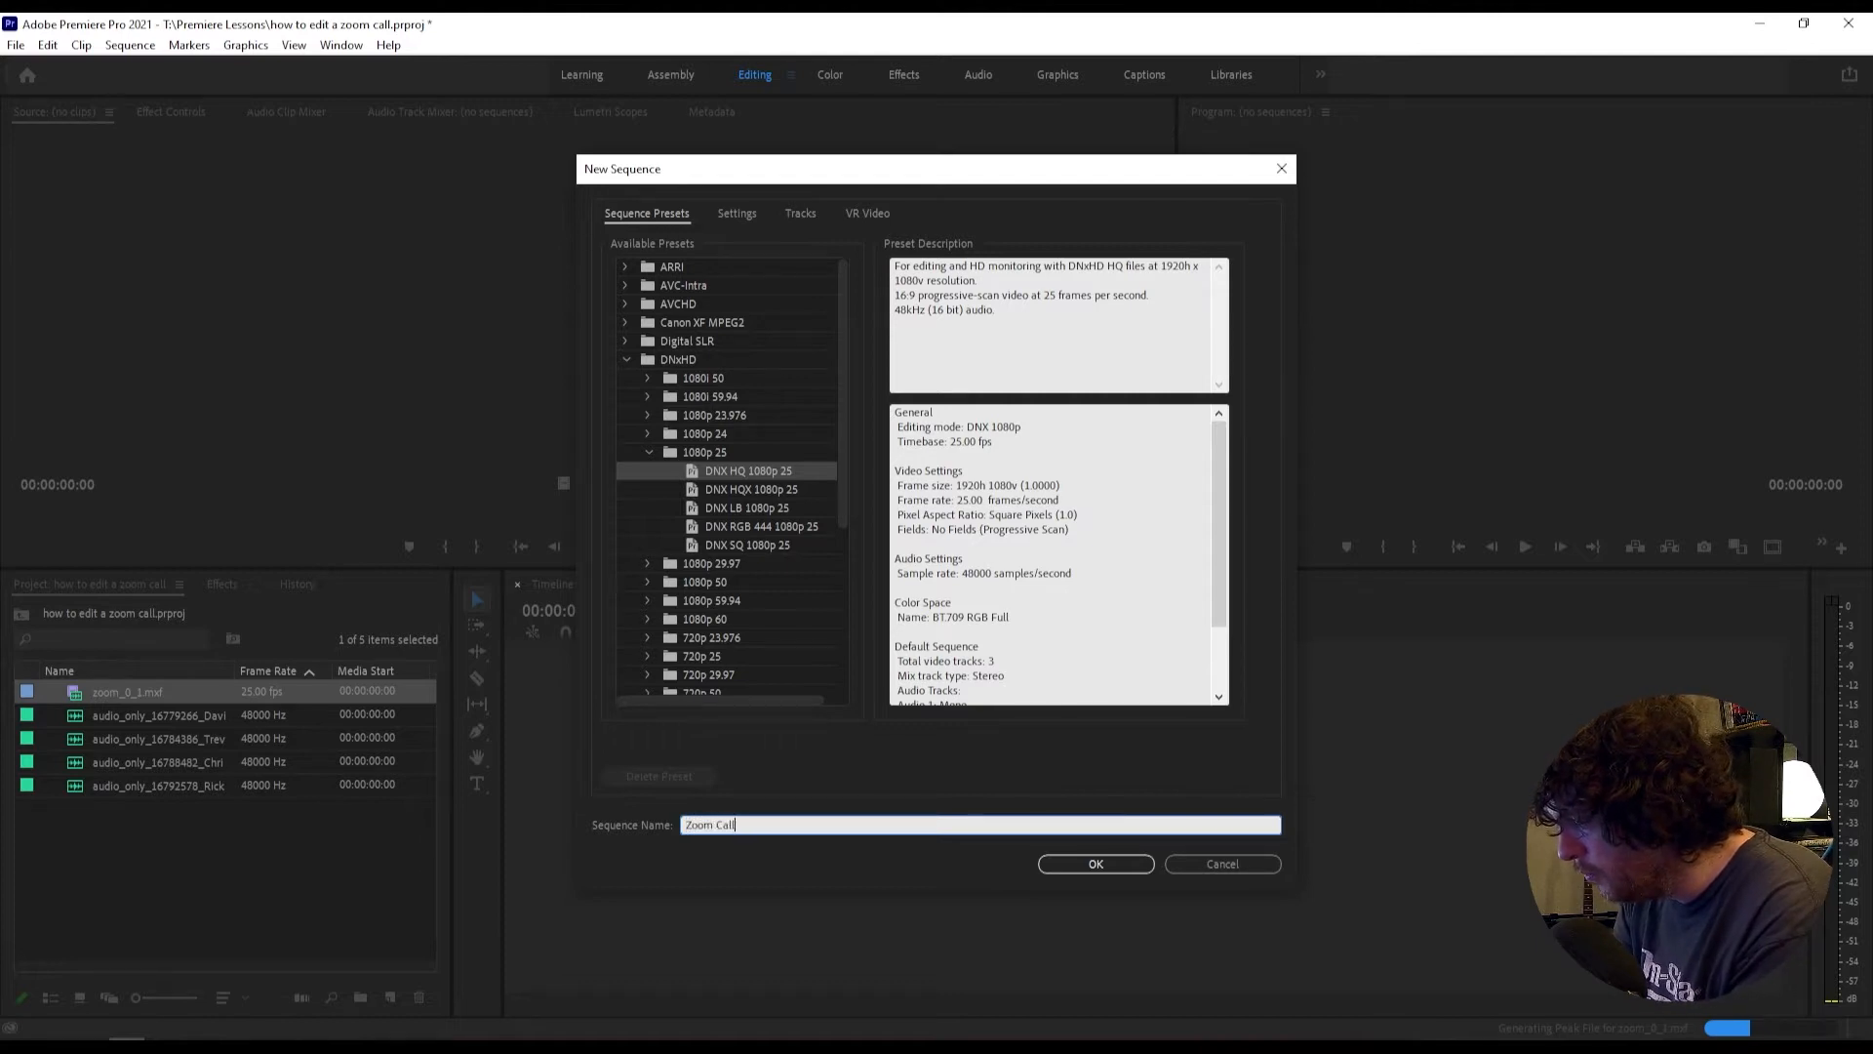
{"action": "type", "text": "W"}
{"action": "key", "text": "Return"}
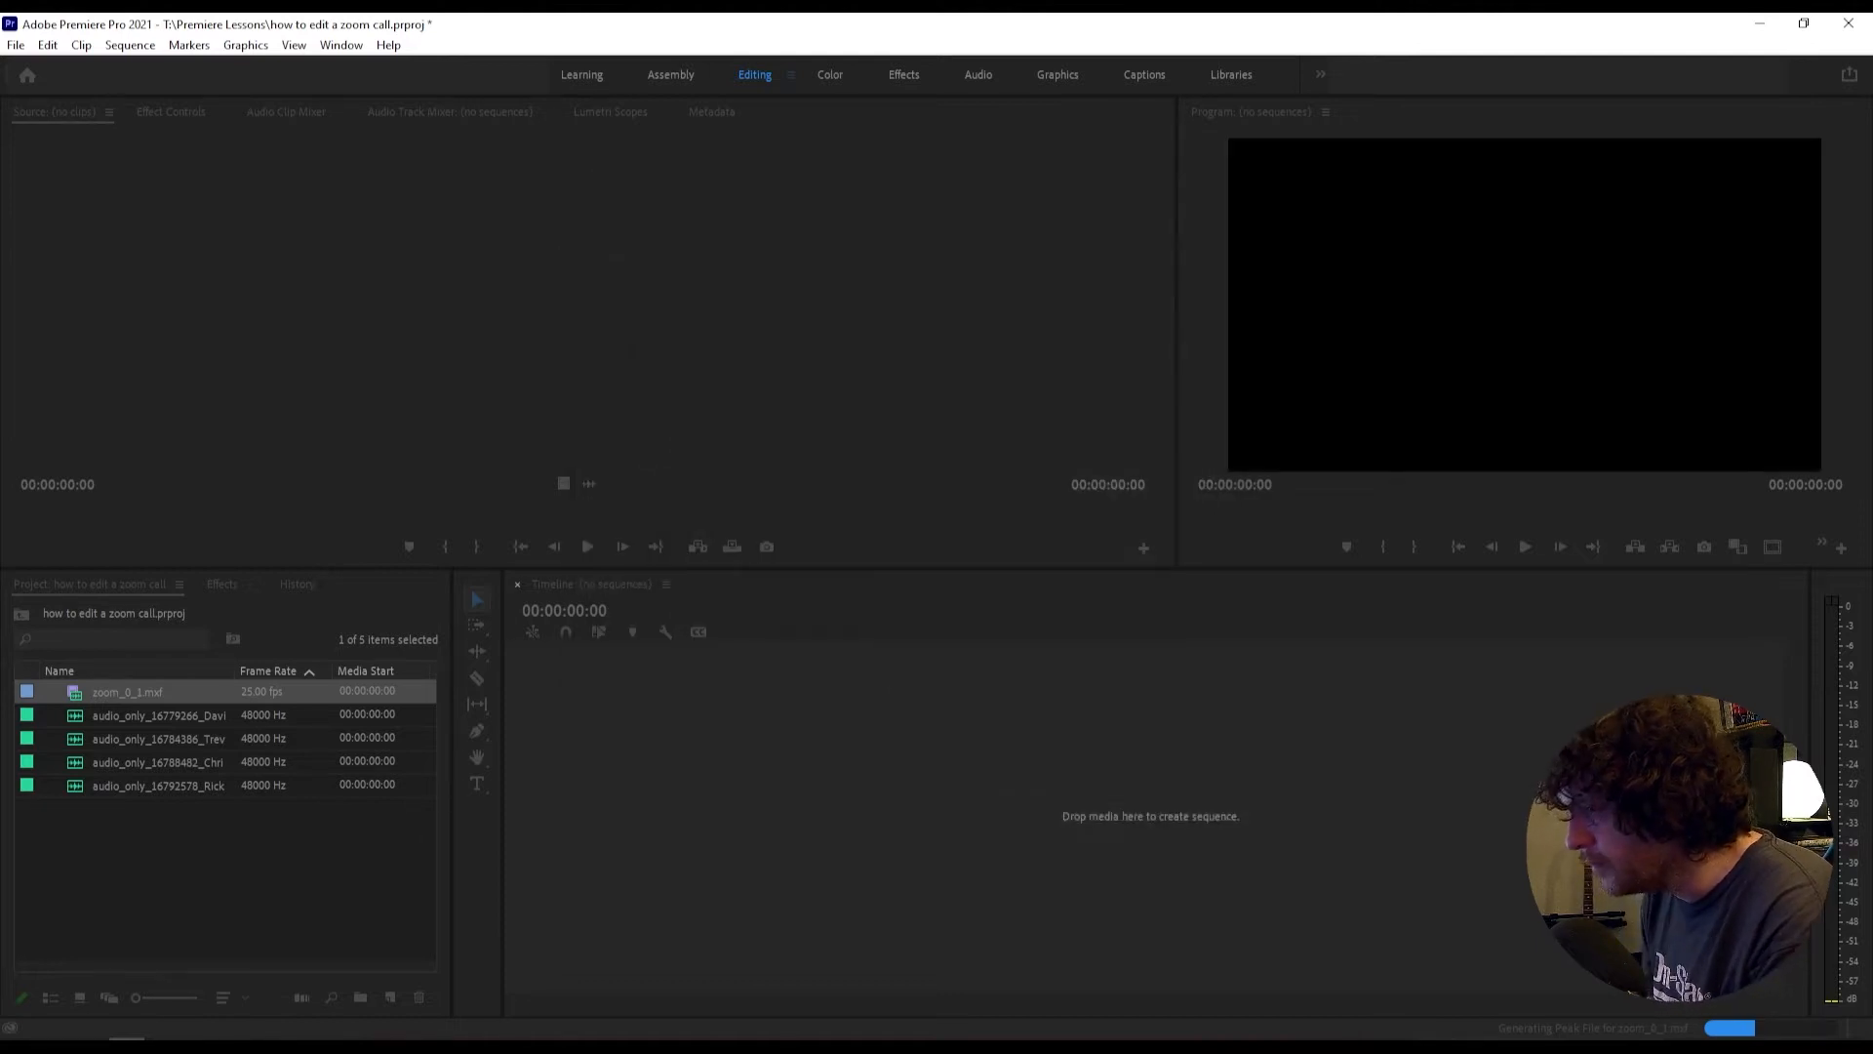
Step: Place zoom_0_1.mxf at the start of the Zoom Call RAW sequence and play short sections around the two-minute mark
{"action": "left_click_drag", "start_coordinate": [74, 712], "coordinate": [706, 818]}
{"action": "left_click_drag", "start_coordinate": [829, 618], "coordinate": [809, 619]}
{"action": "key", "text": "space"}
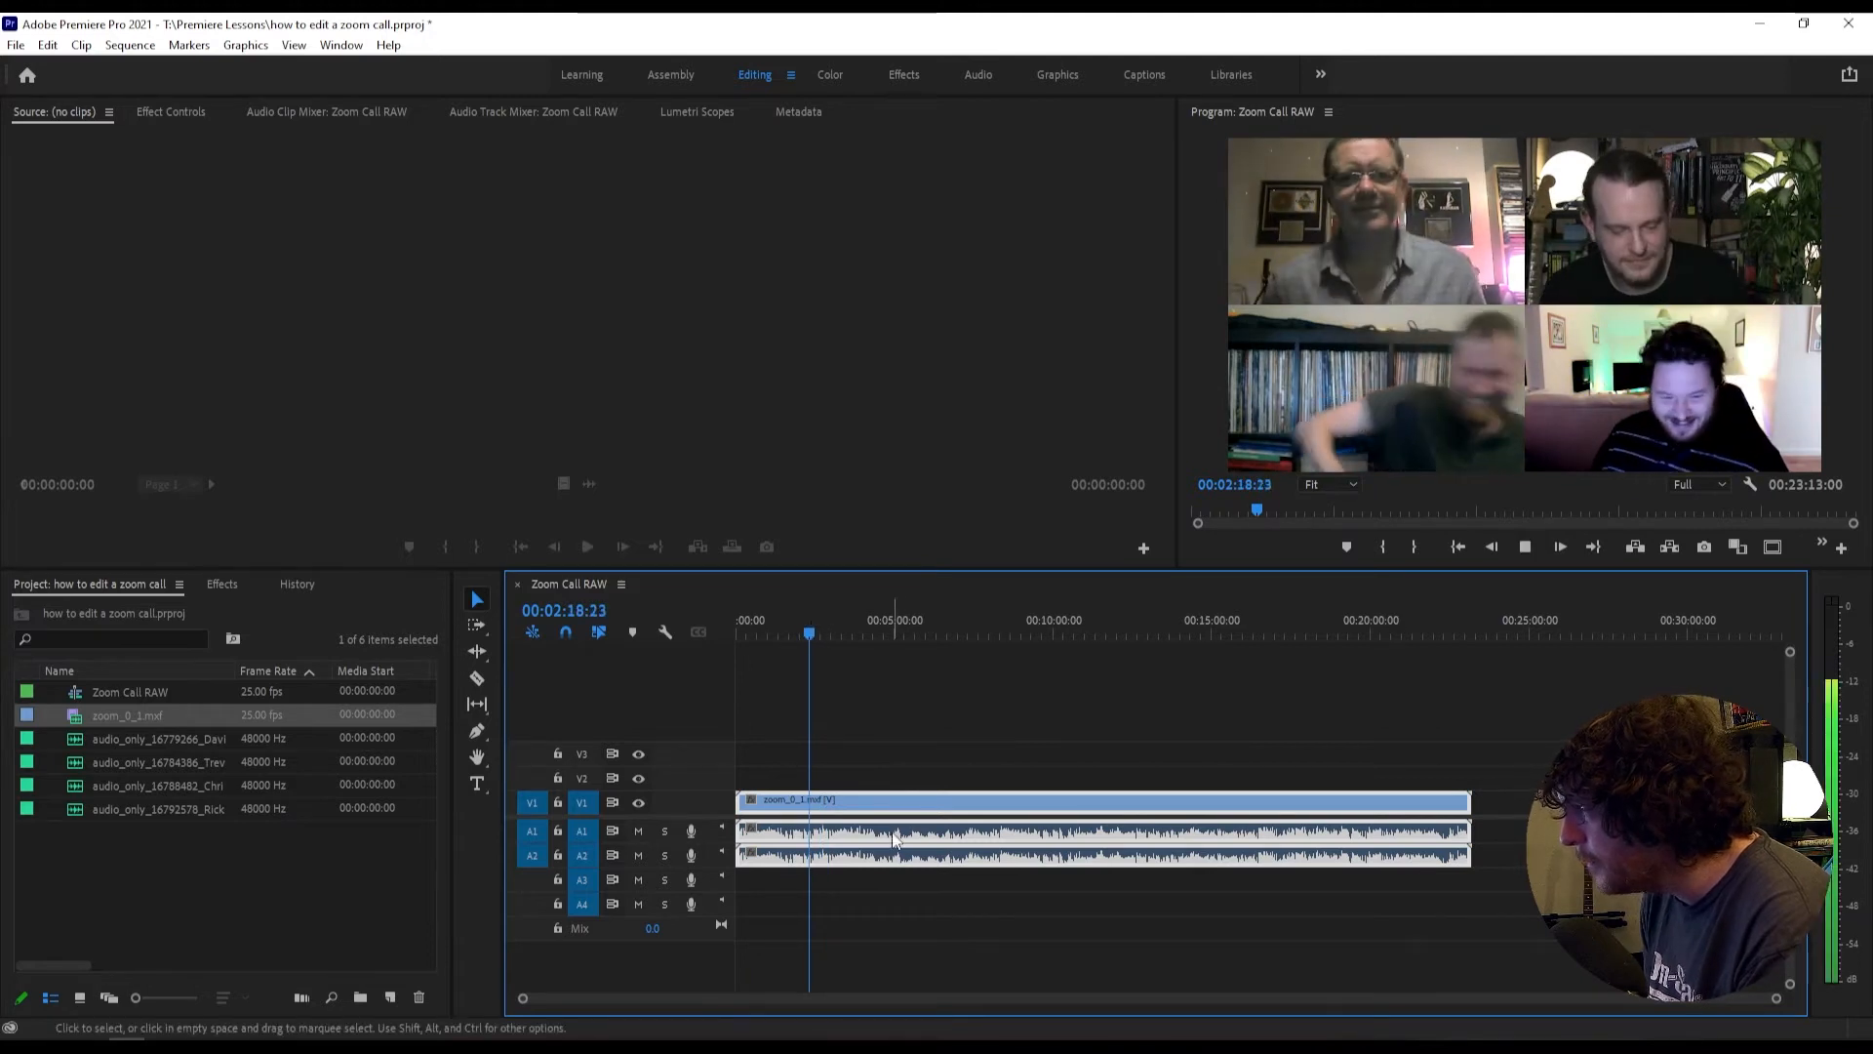
{"action": "left_click", "coordinate": [793, 633]}
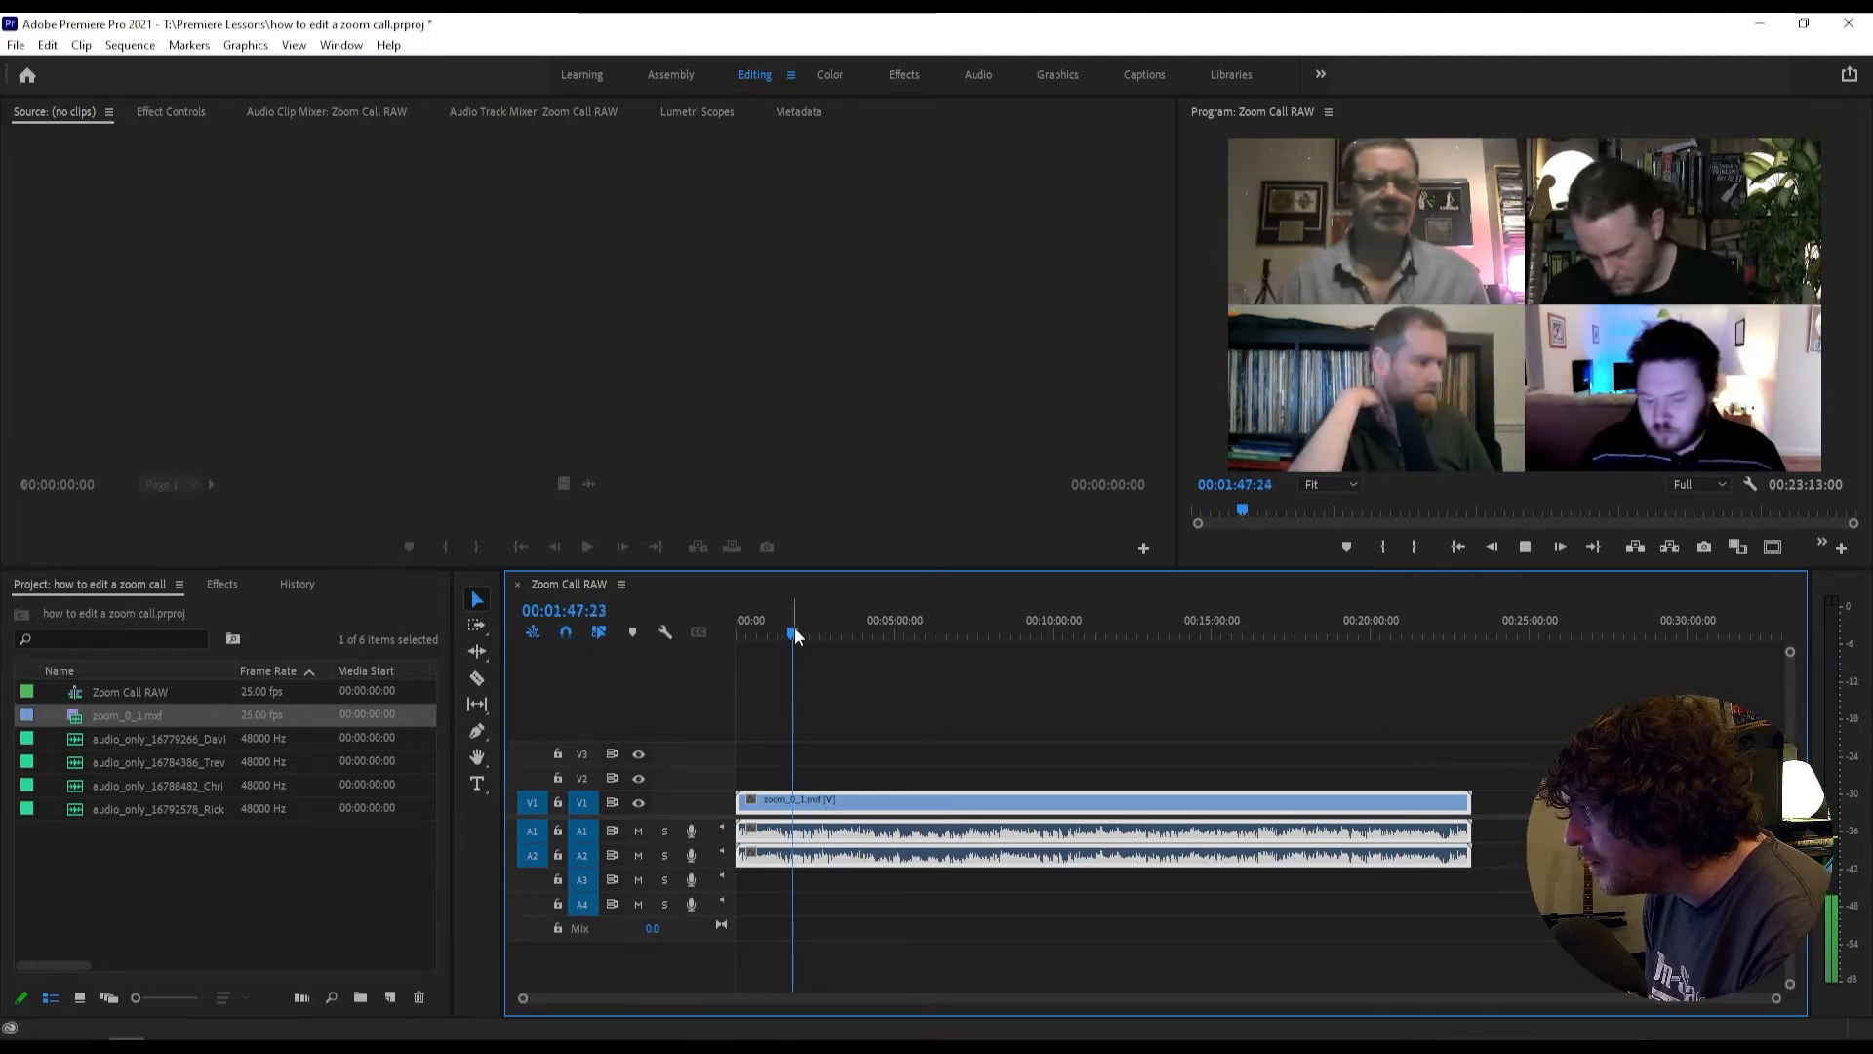
{"action": "key", "text": "space"}
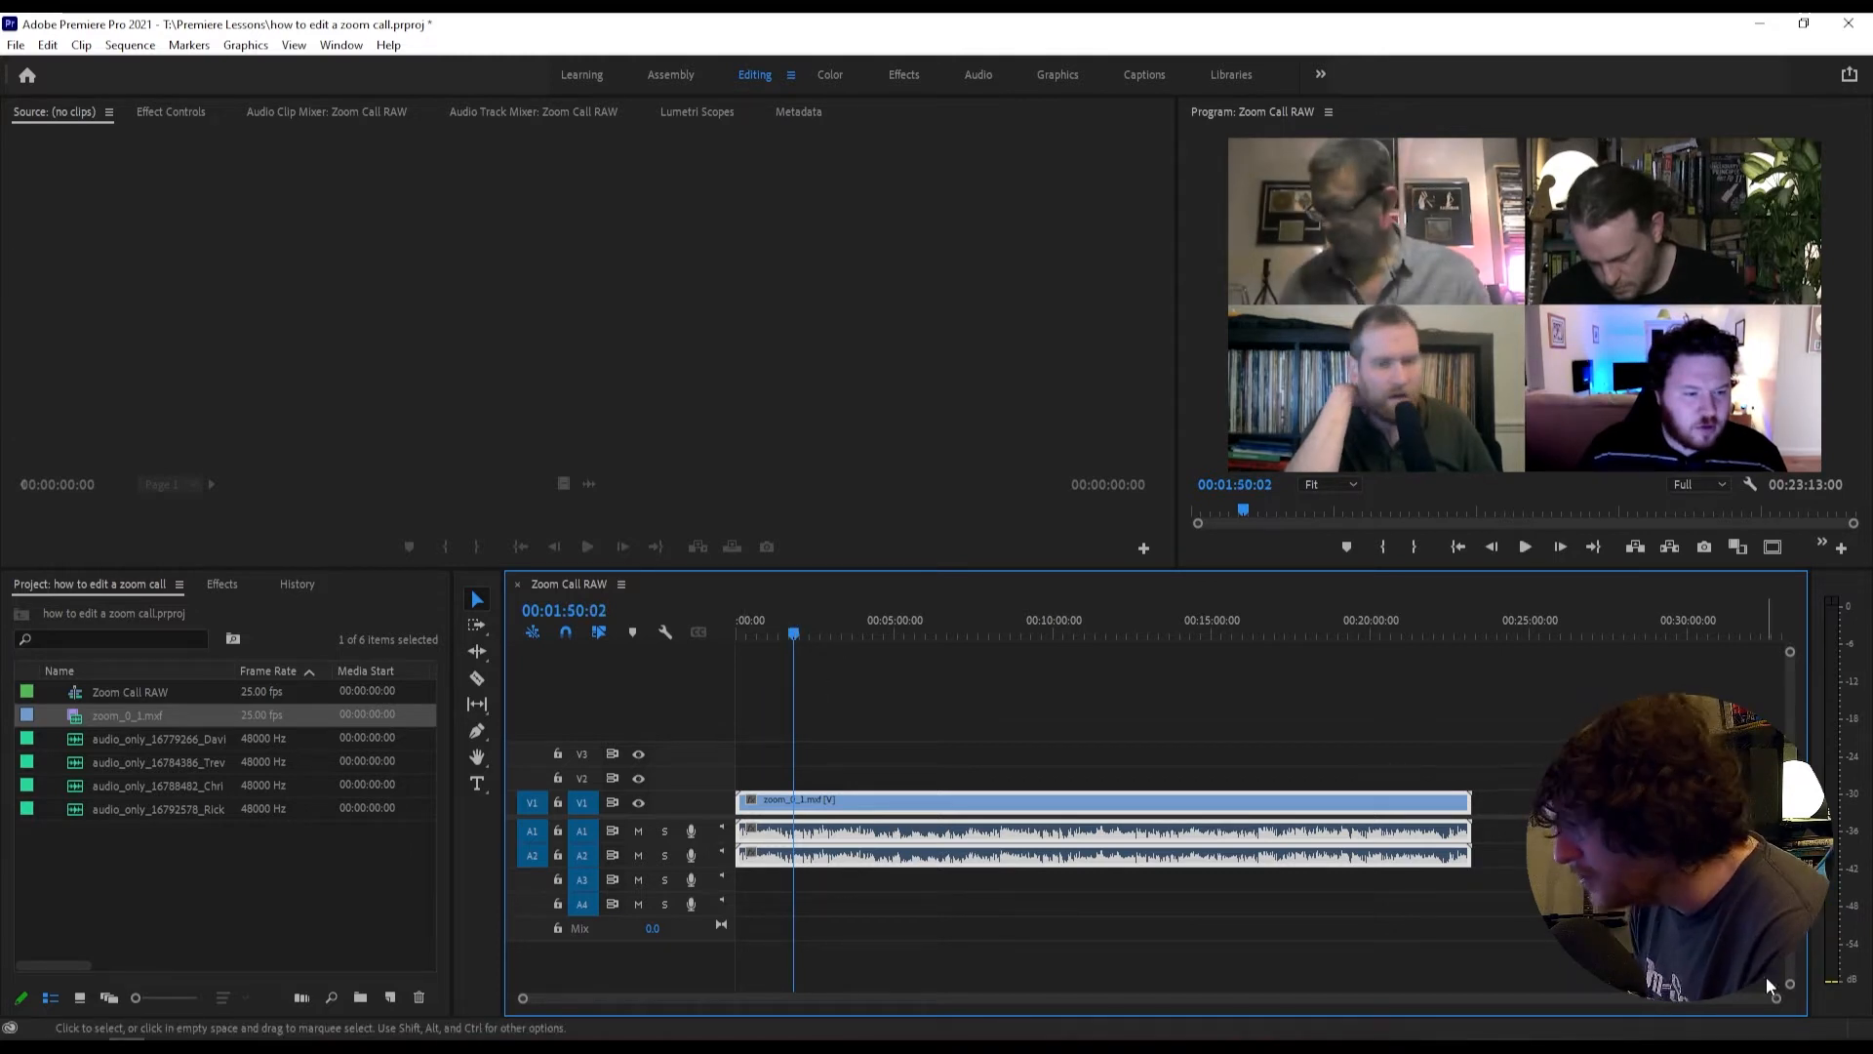
Step: Add the four participants' WAV files to audio tracks A3 to A6, aligned with the start of the video clip
{"action": "left_click_drag", "start_coordinate": [1776, 998], "coordinate": [1315, 1016]}
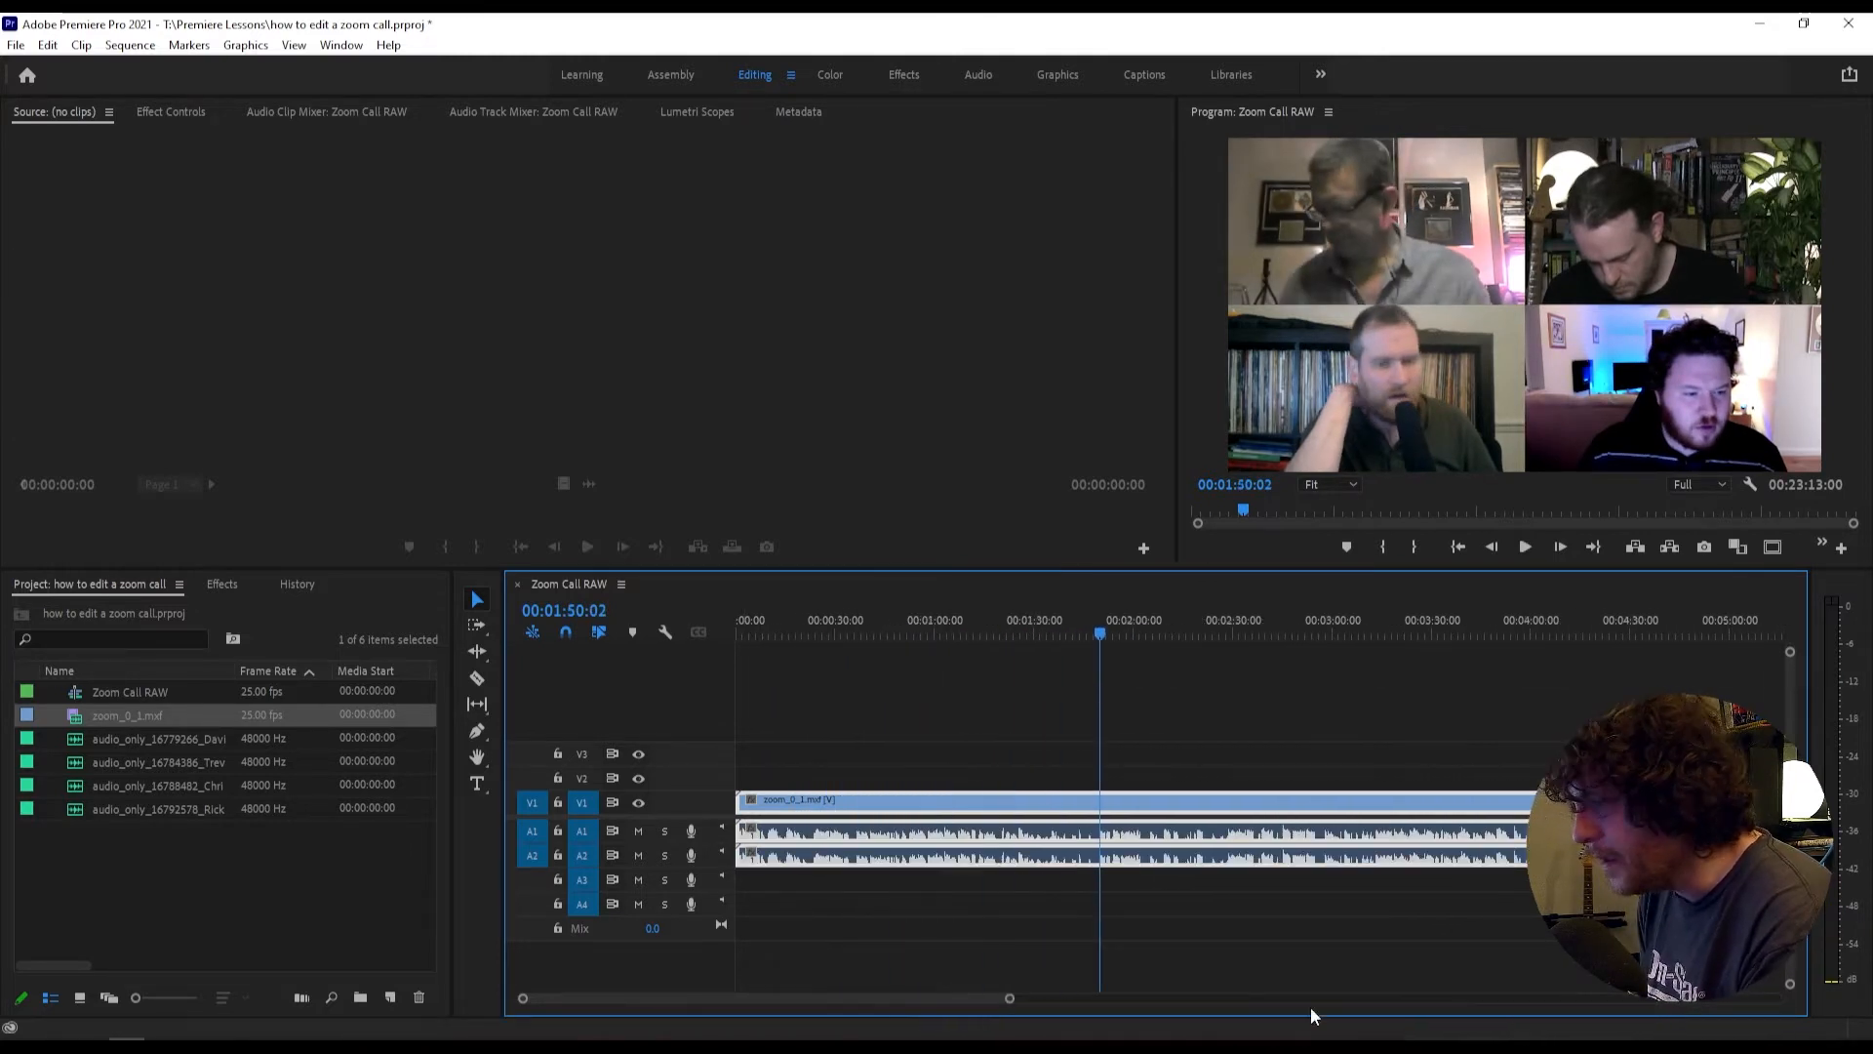
{"action": "left_click", "coordinate": [162, 739]}
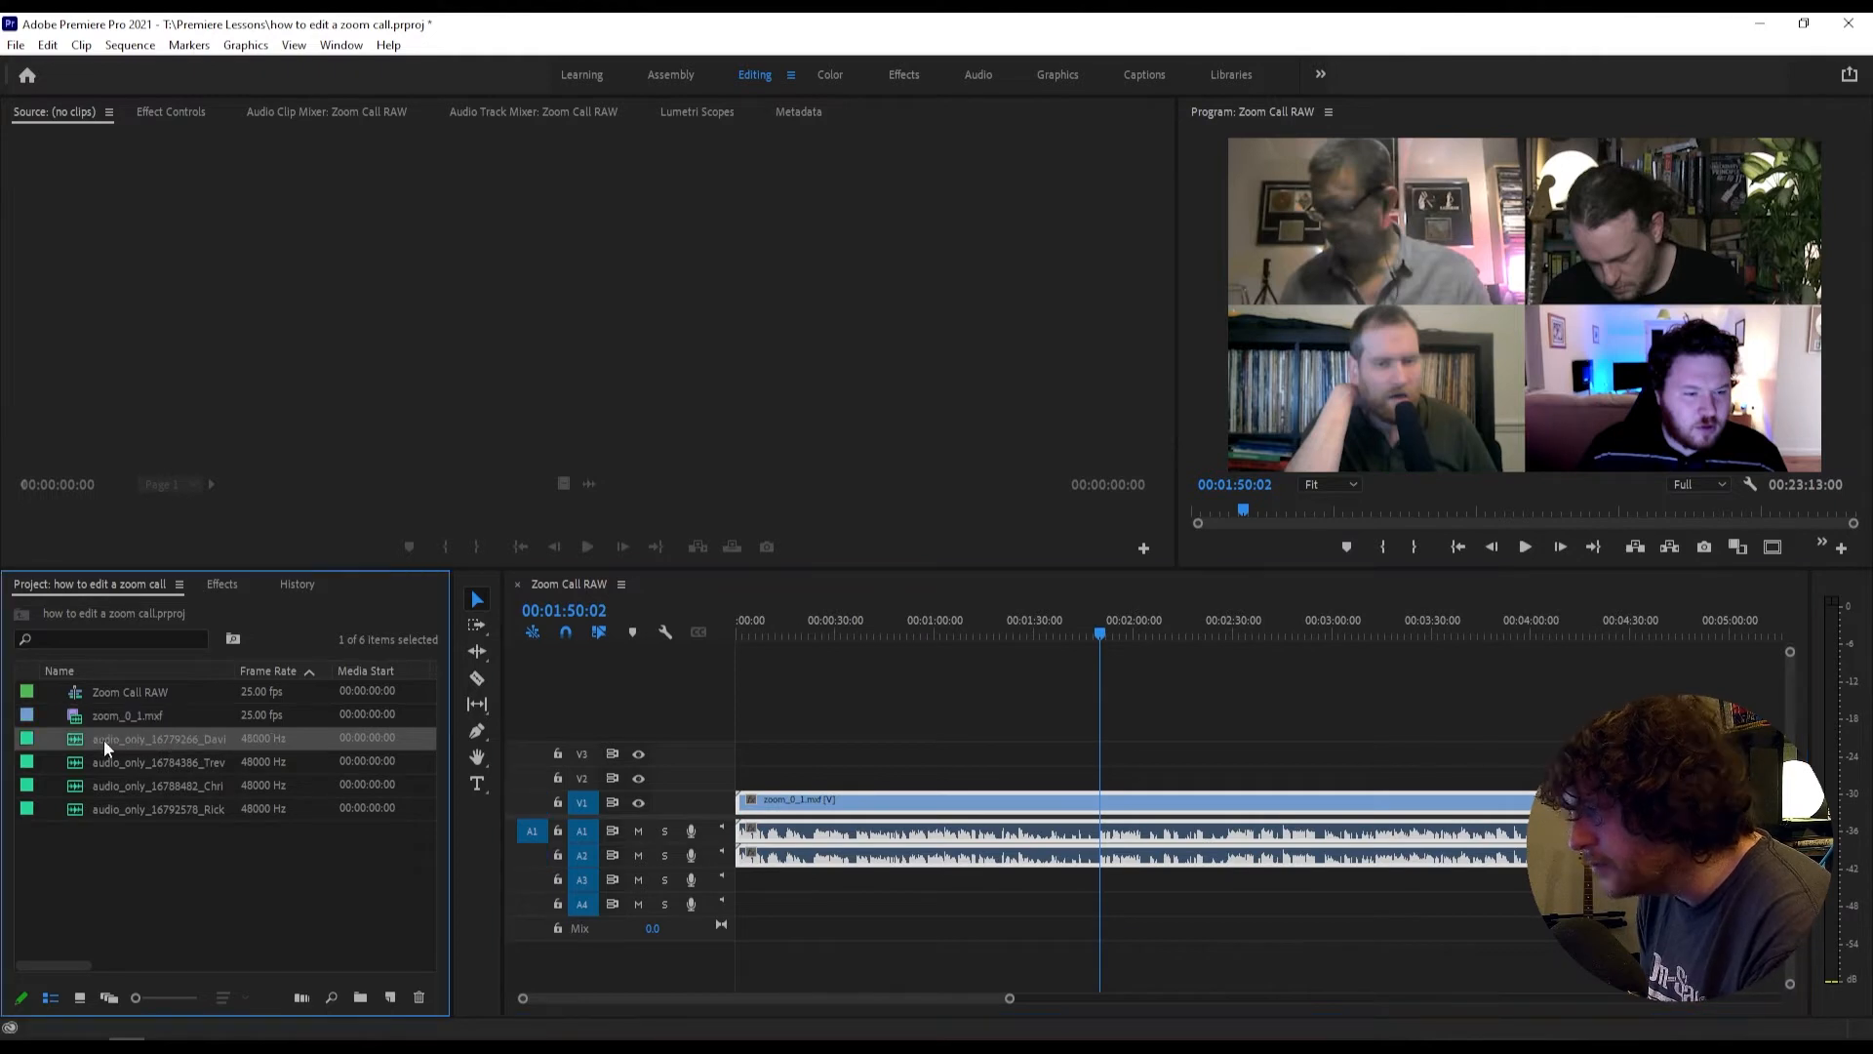
{"action": "left_click_drag", "start_coordinate": [178, 757], "coordinate": [751, 896]}
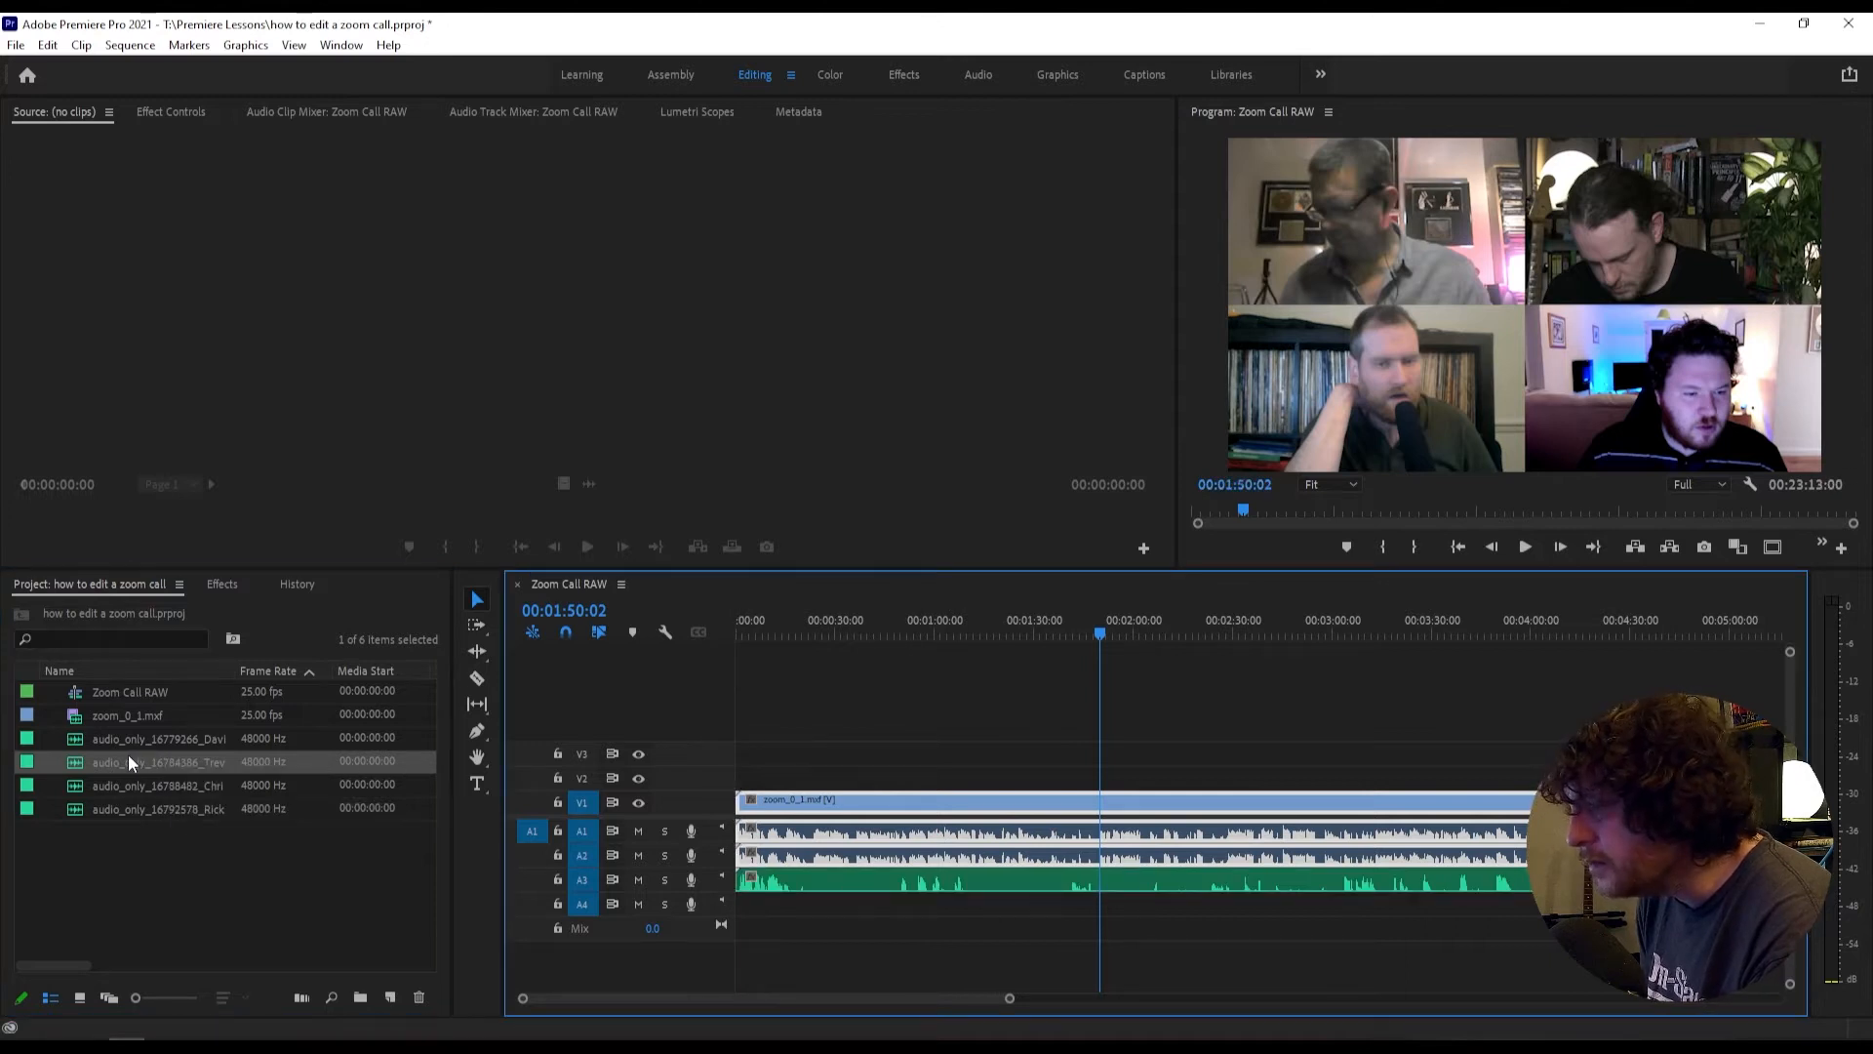
{"action": "left_click_drag", "start_coordinate": [129, 738], "coordinate": [750, 903]}
{"action": "left_click_drag", "start_coordinate": [194, 792], "coordinate": [731, 952]}
{"action": "left_click_drag", "start_coordinate": [119, 809], "coordinate": [737, 974]}
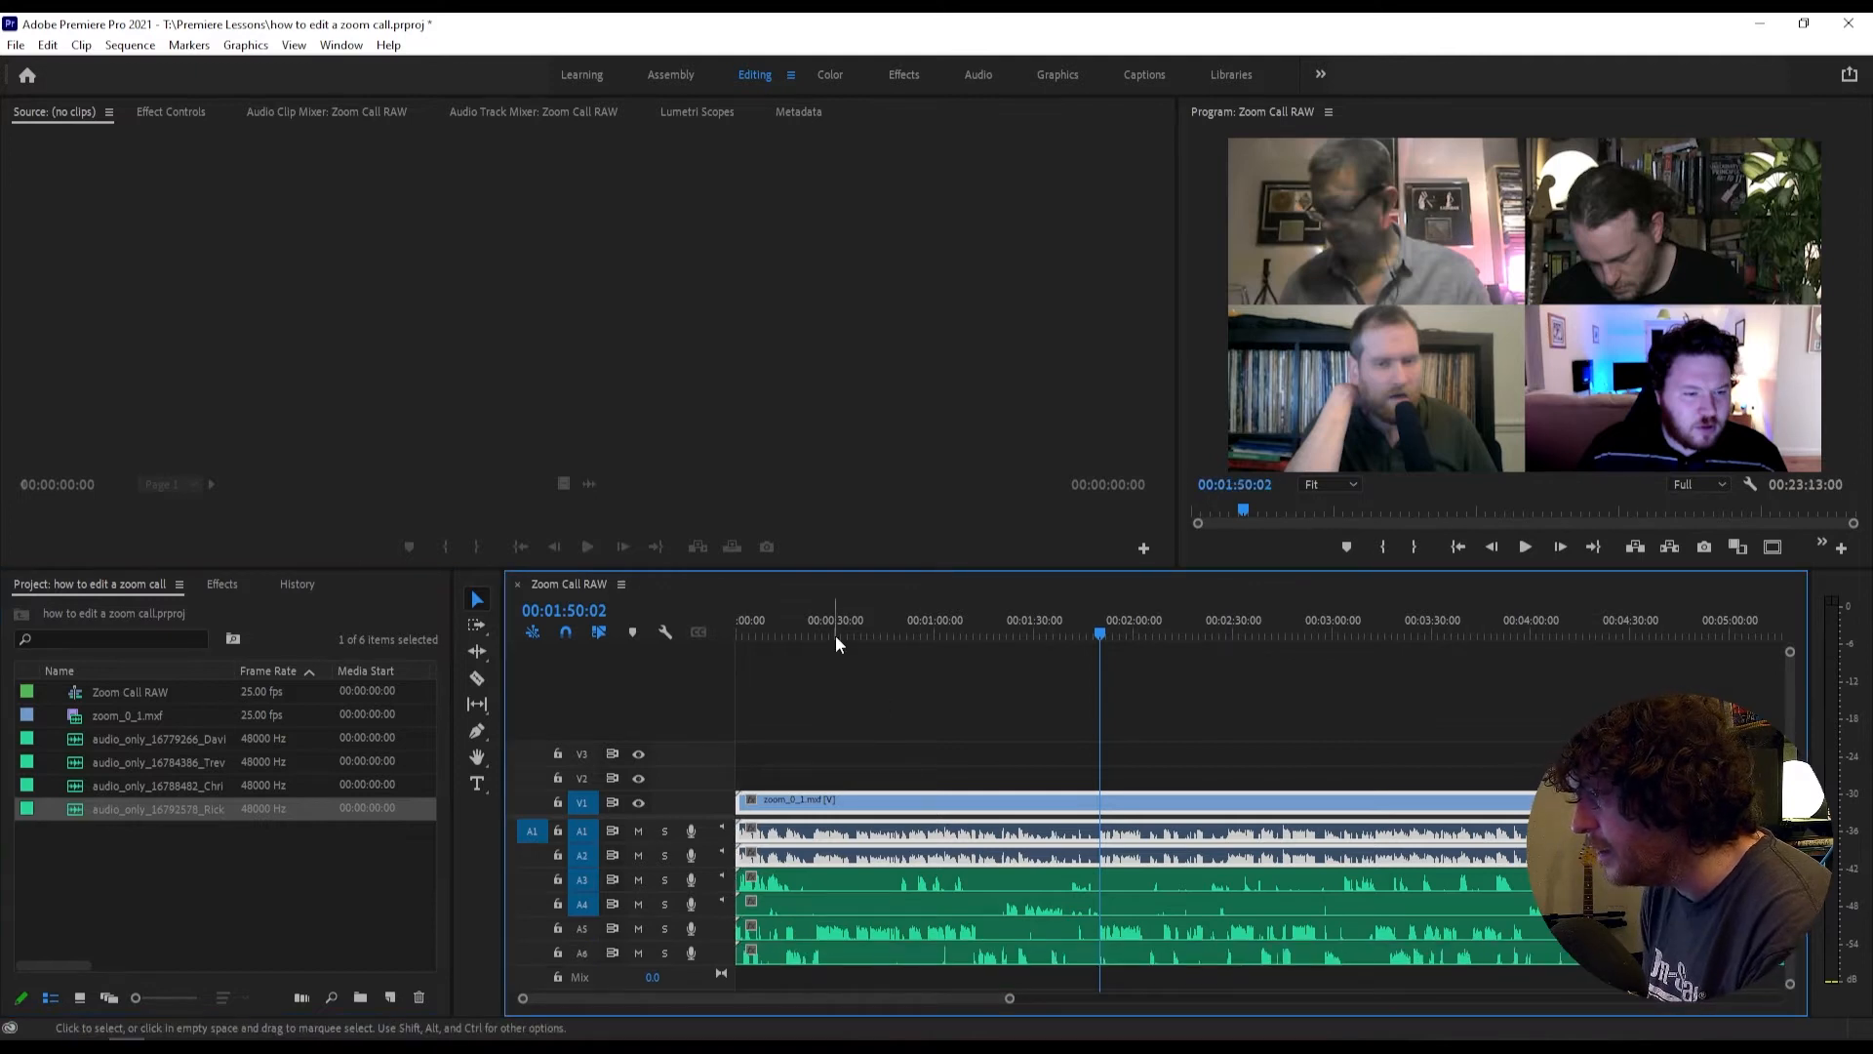
Step: Unlink zoom_0_1.mxf's video from its audio and delete its original audio from tracks A1 and A2
{"action": "left_click_drag", "start_coordinate": [835, 635], "coordinate": [712, 636]}
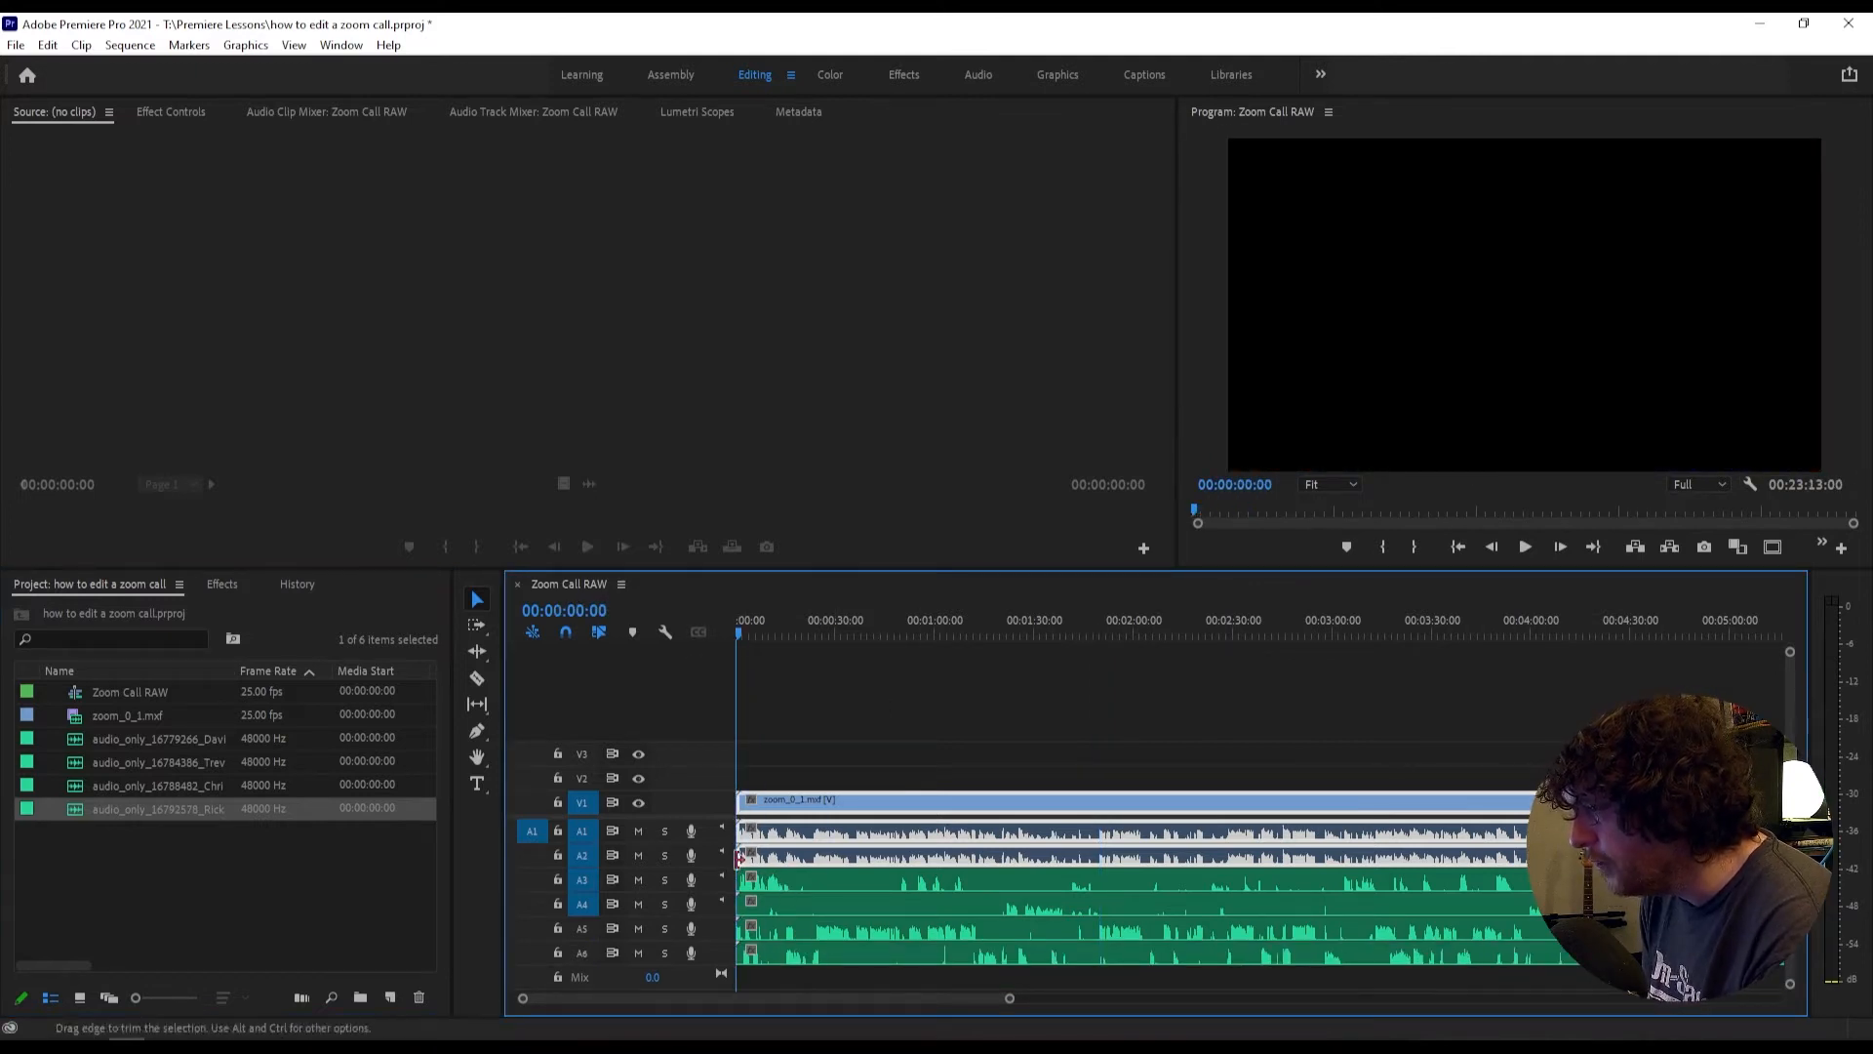
{"action": "left_click", "coordinate": [876, 761]}
{"action": "left_click", "coordinate": [875, 798]}
{"action": "right_click", "coordinate": [875, 799]}
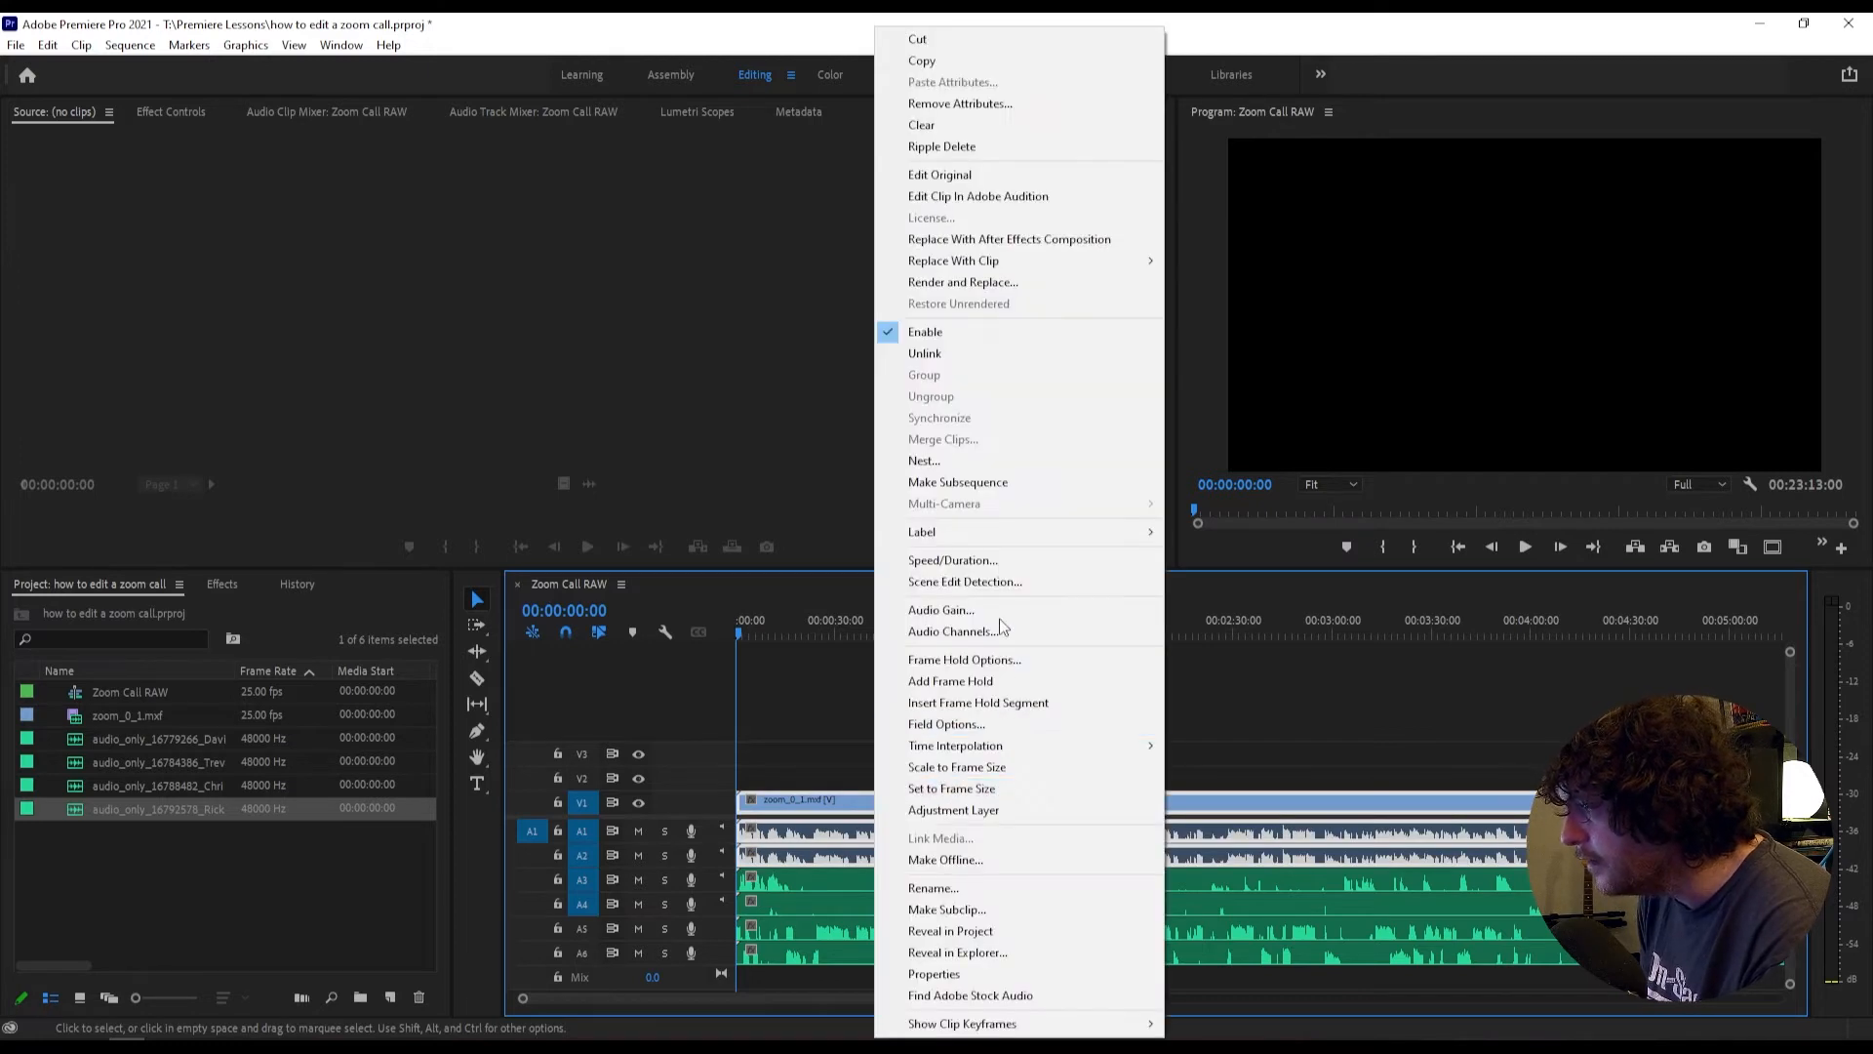
{"action": "left_click", "coordinate": [960, 353]}
{"action": "left_click", "coordinate": [979, 693]}
{"action": "left_click", "coordinate": [859, 808]}
{"action": "left_click", "coordinate": [874, 834]}
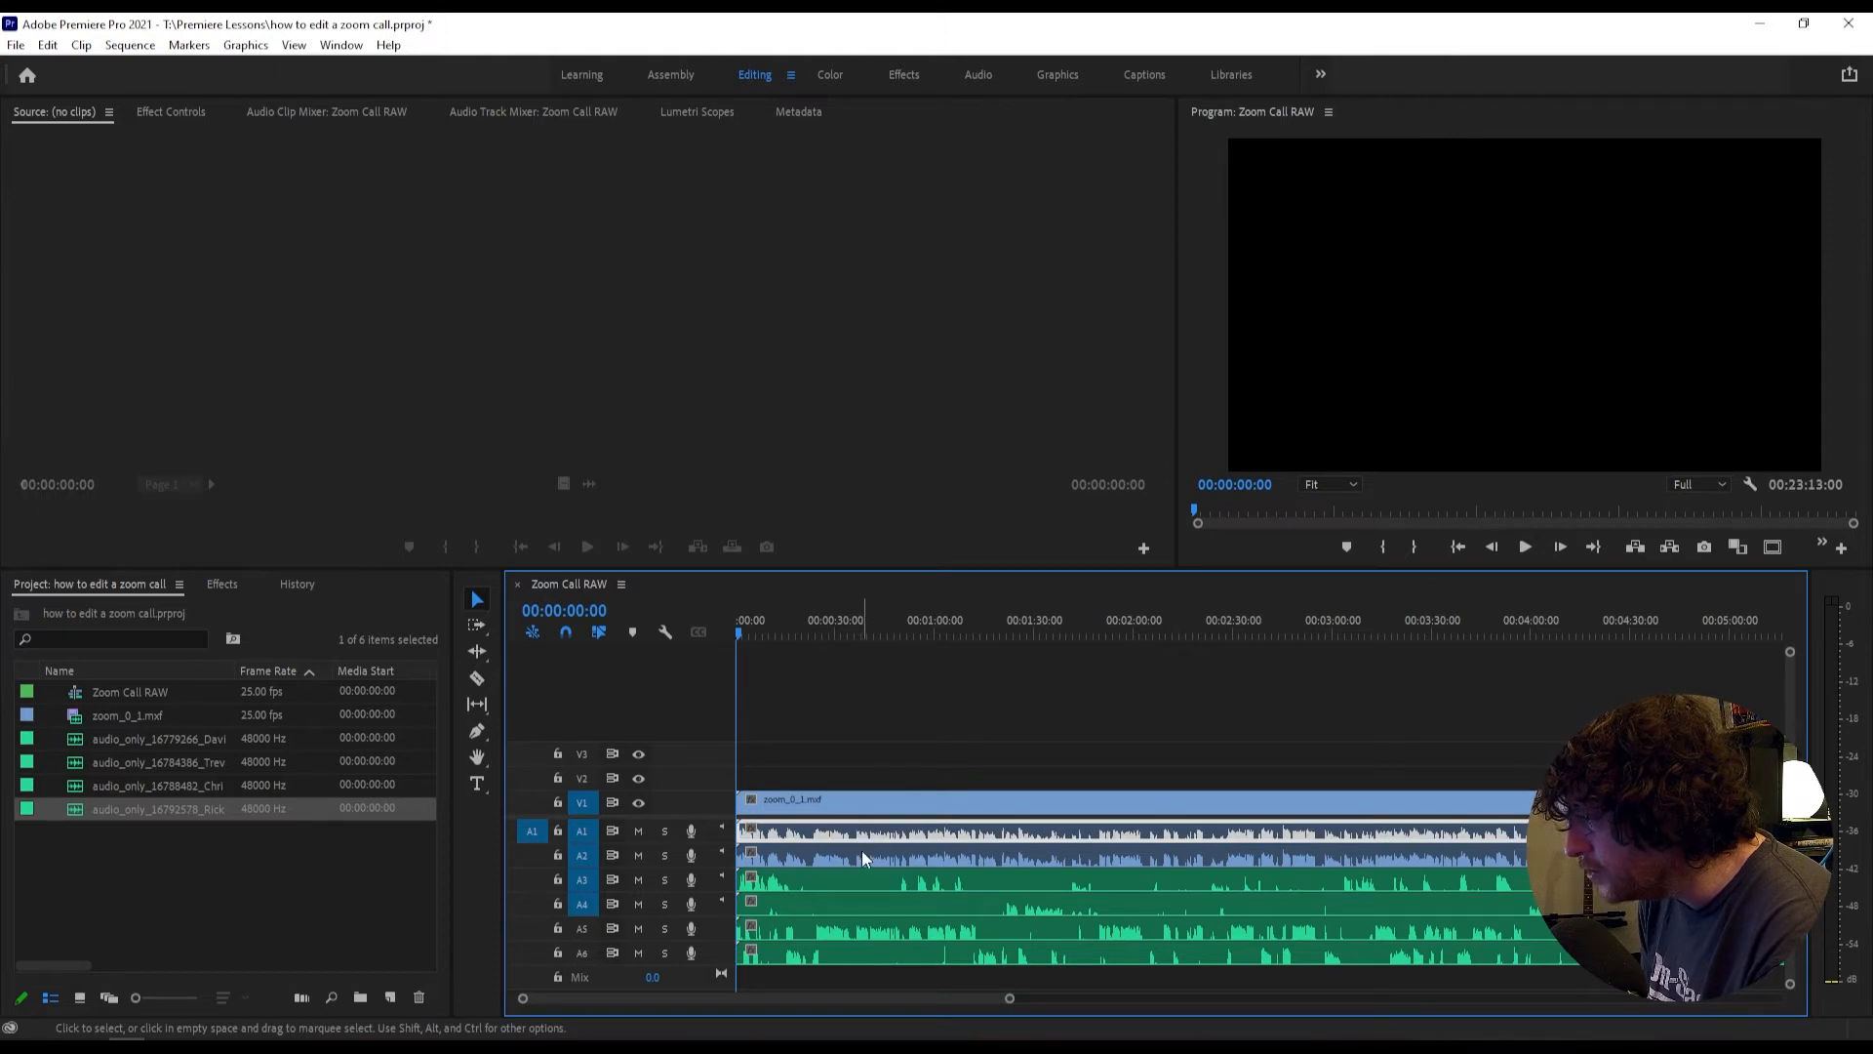
{"action": "left_click", "coordinate": [859, 852], "text": "shift"}
{"action": "key", "text": "Delete"}
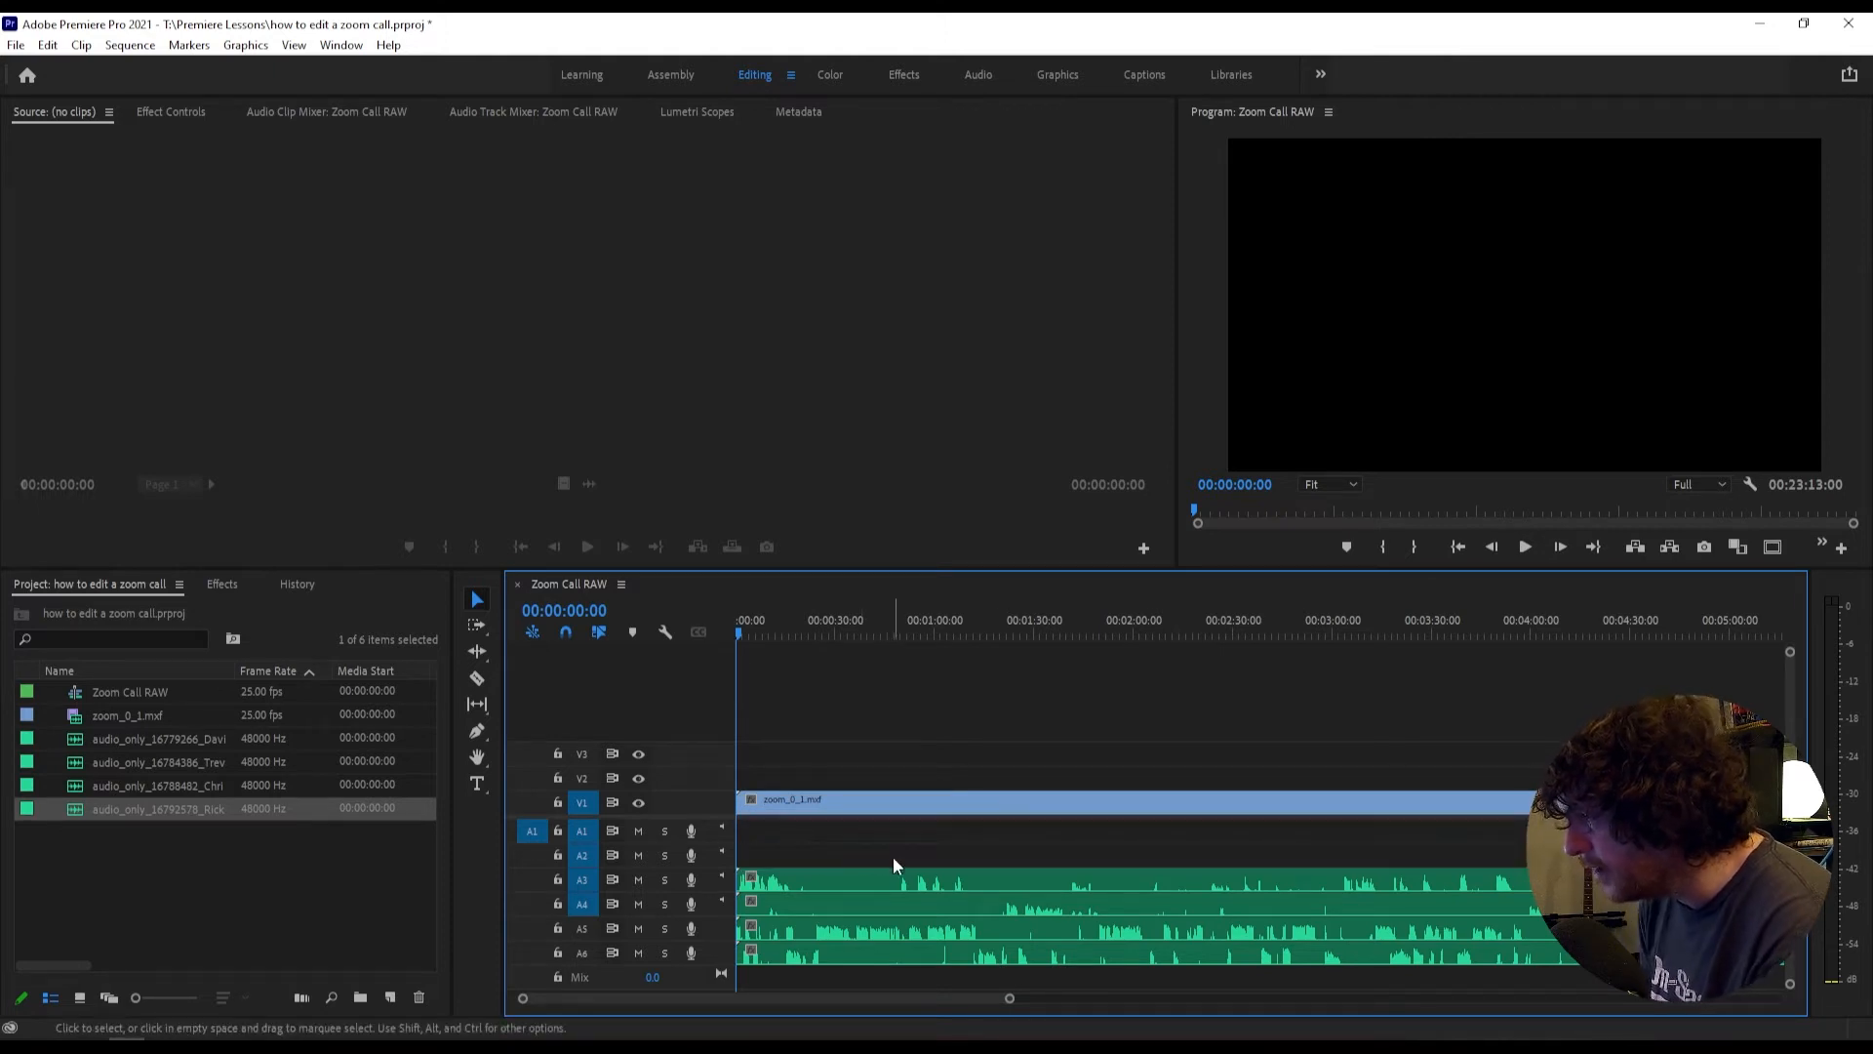
Step: Move the four participants' audio clips up to tracks A1 to A4, directly beneath the video clip
{"action": "mouse_move", "coordinate": [886, 837]}
{"action": "left_mouse_down"}
{"action": "mouse_move", "coordinate": [848, 945]}
{"action": "mouse_move", "coordinate": [836, 829]}
{"action": "left_mouse_up"}
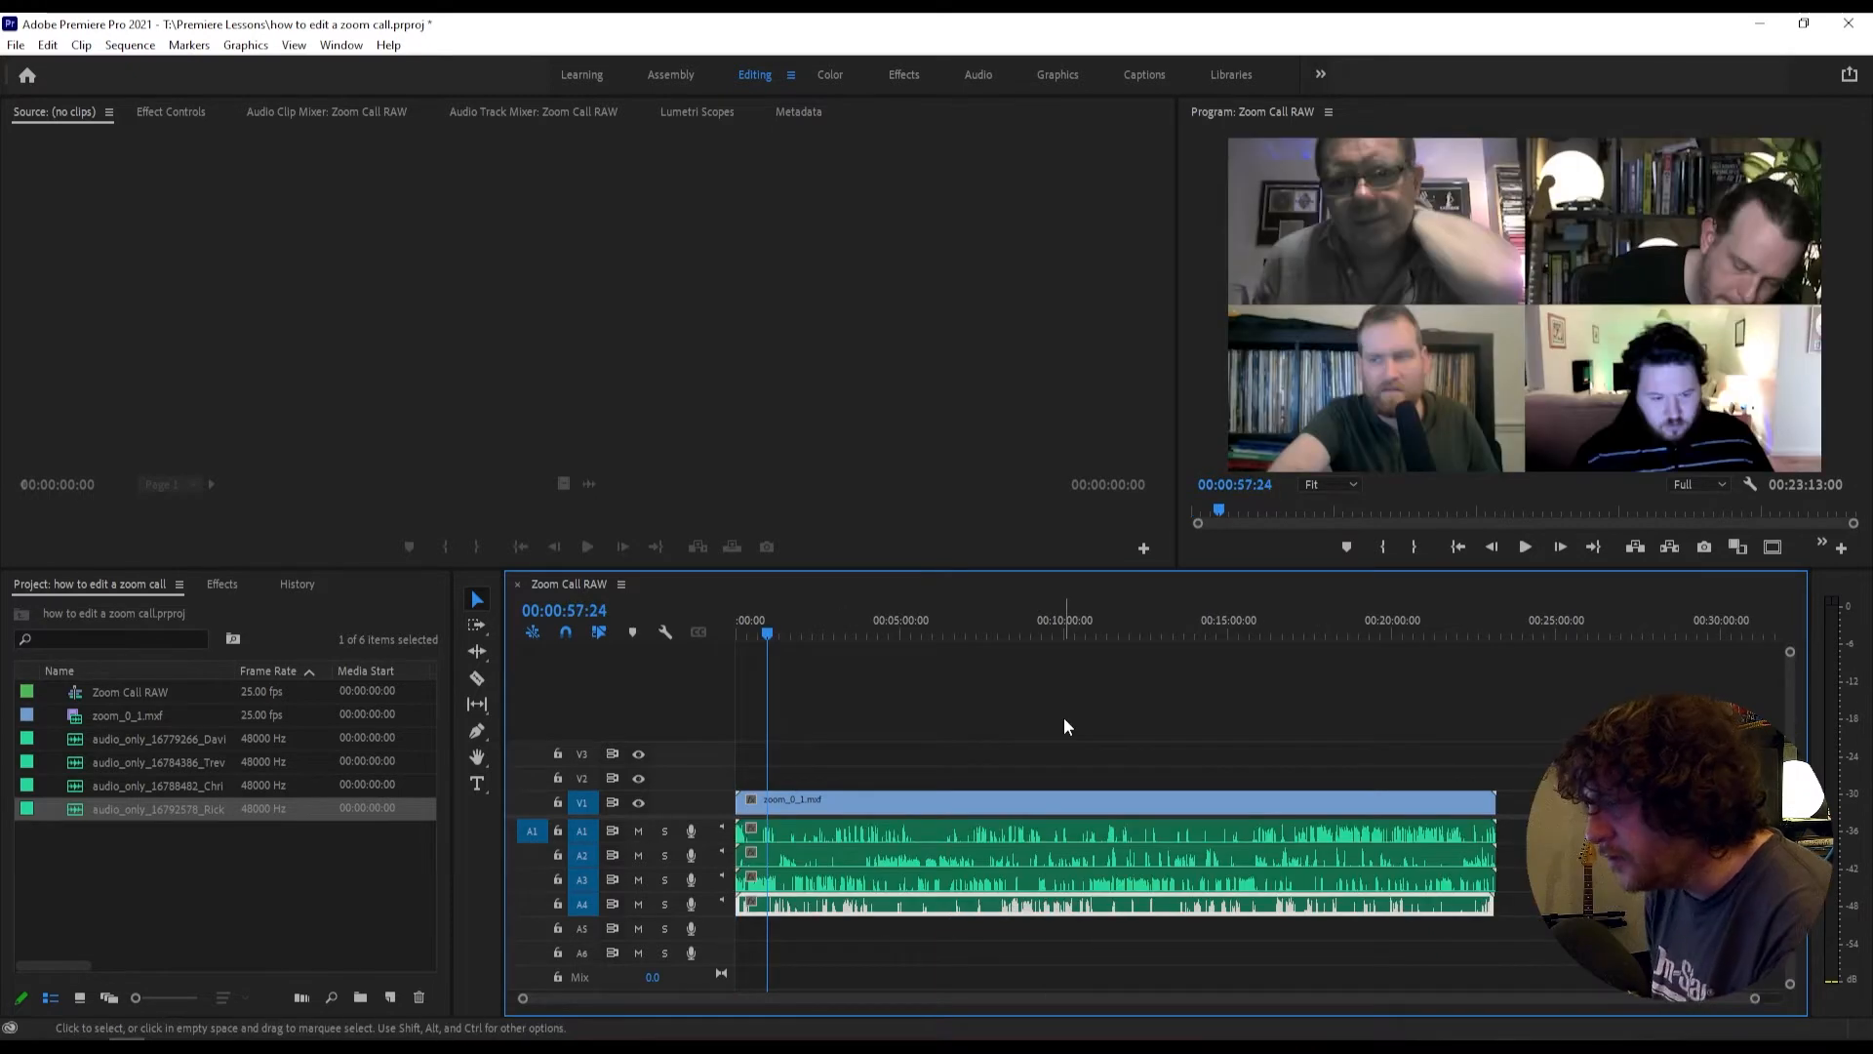
{"action": "left_click", "coordinate": [921, 802]}
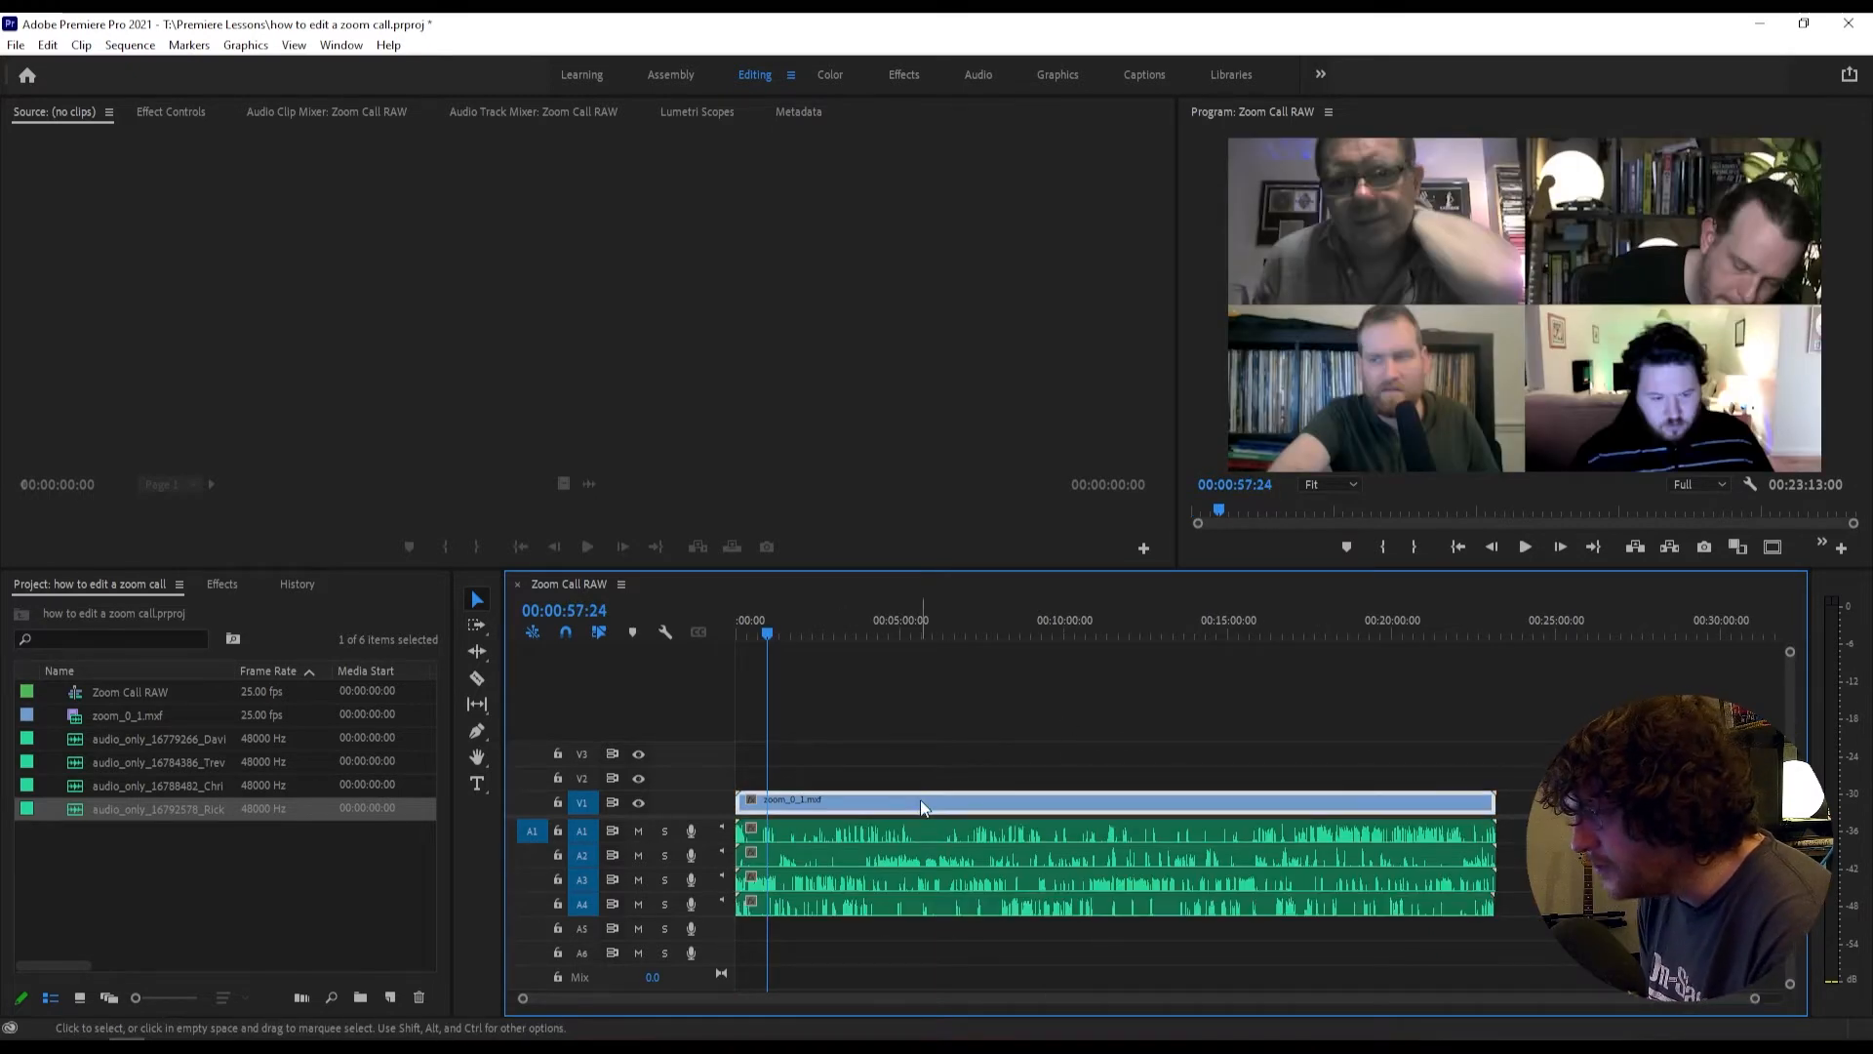
{"action": "left_click", "coordinate": [893, 855]}
{"action": "left_click", "coordinate": [895, 909]}
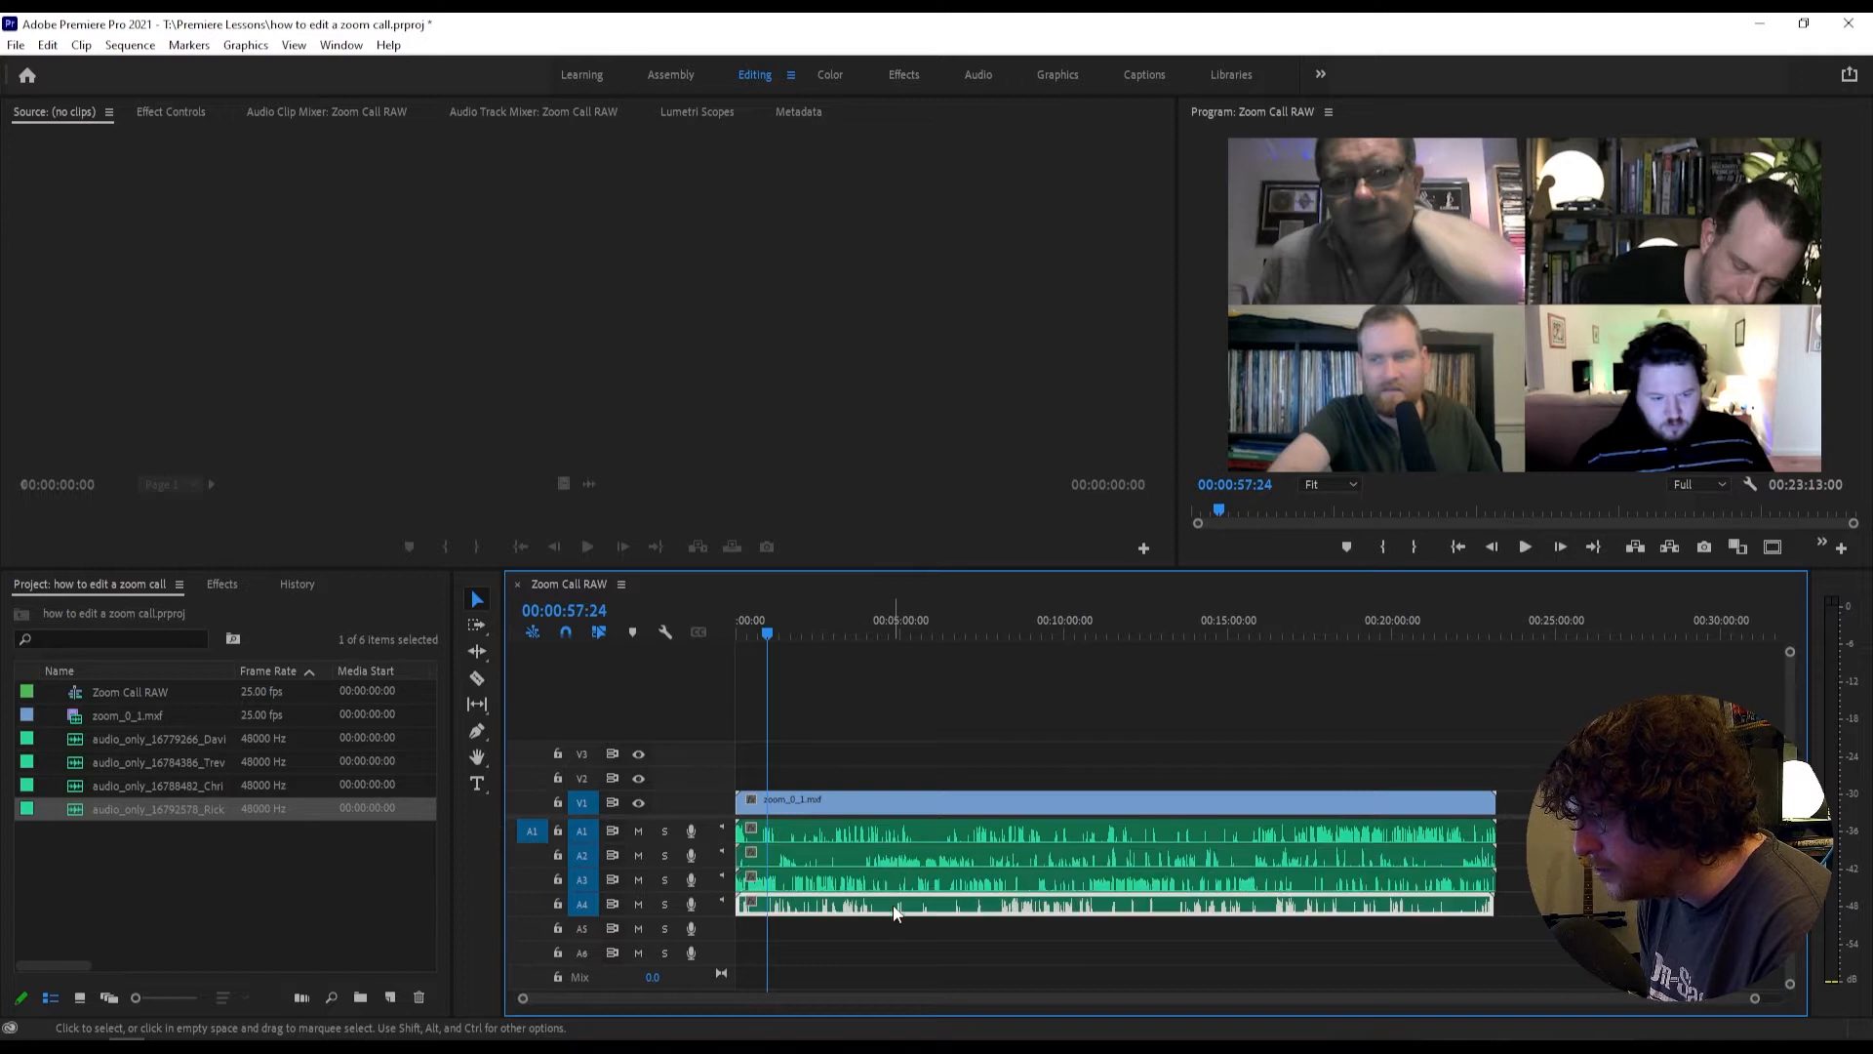
Step: Play the sequence from 00:00:57:24 for about ten seconds and examine the separate participants' waveforms up close
{"action": "left_click_drag", "start_coordinate": [1755, 995], "coordinate": [937, 997]}
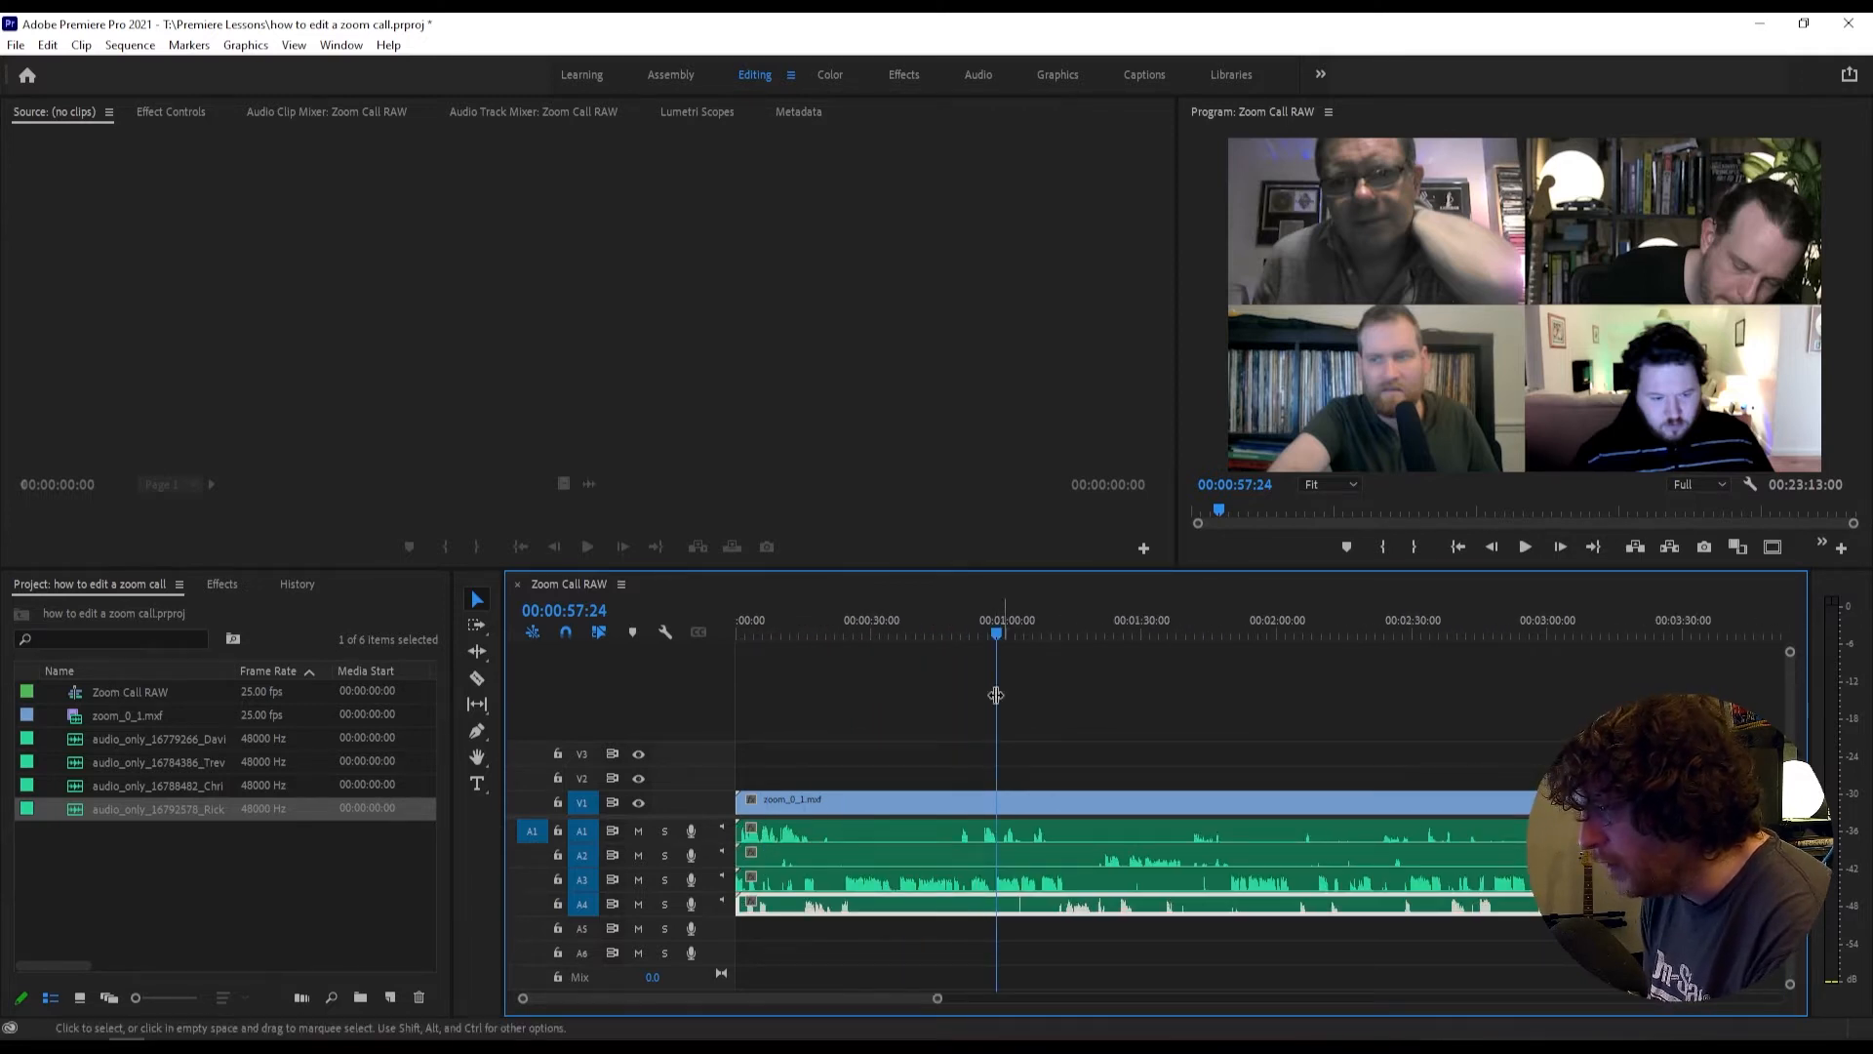
{"action": "key", "text": "space"}
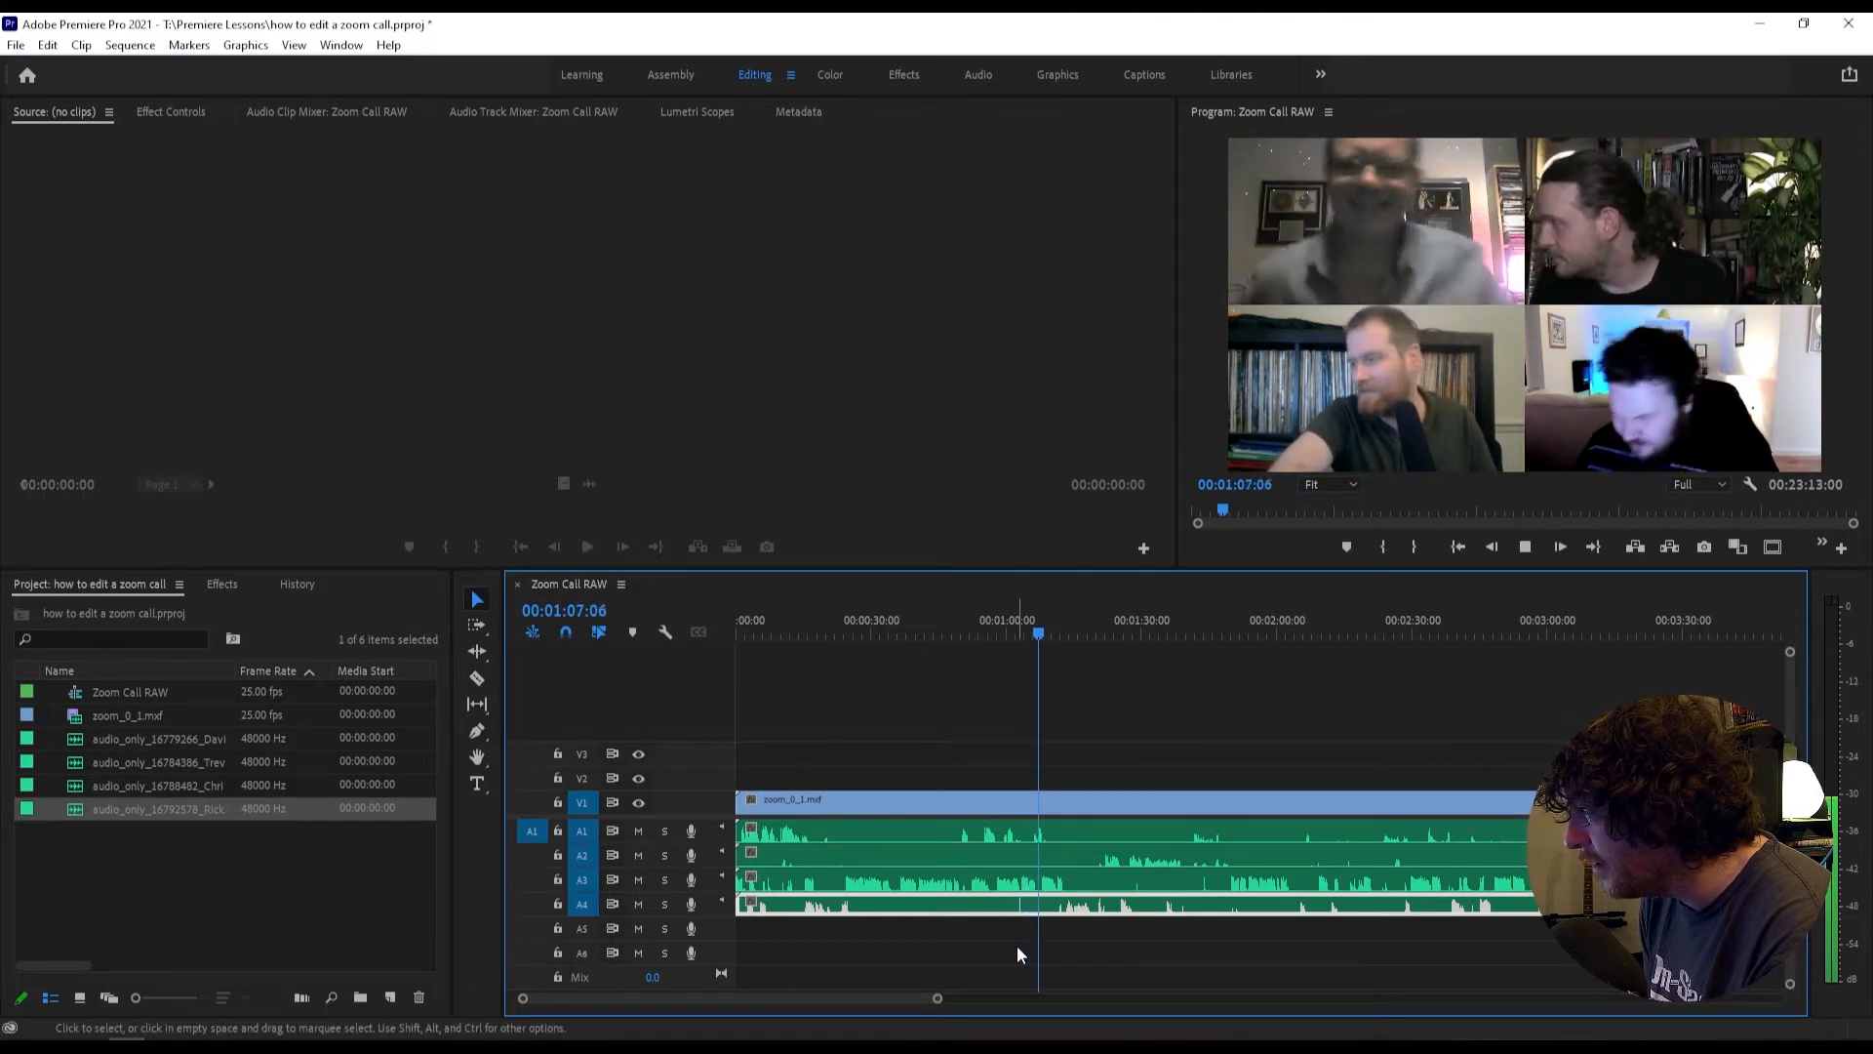
{"action": "key", "text": "space"}
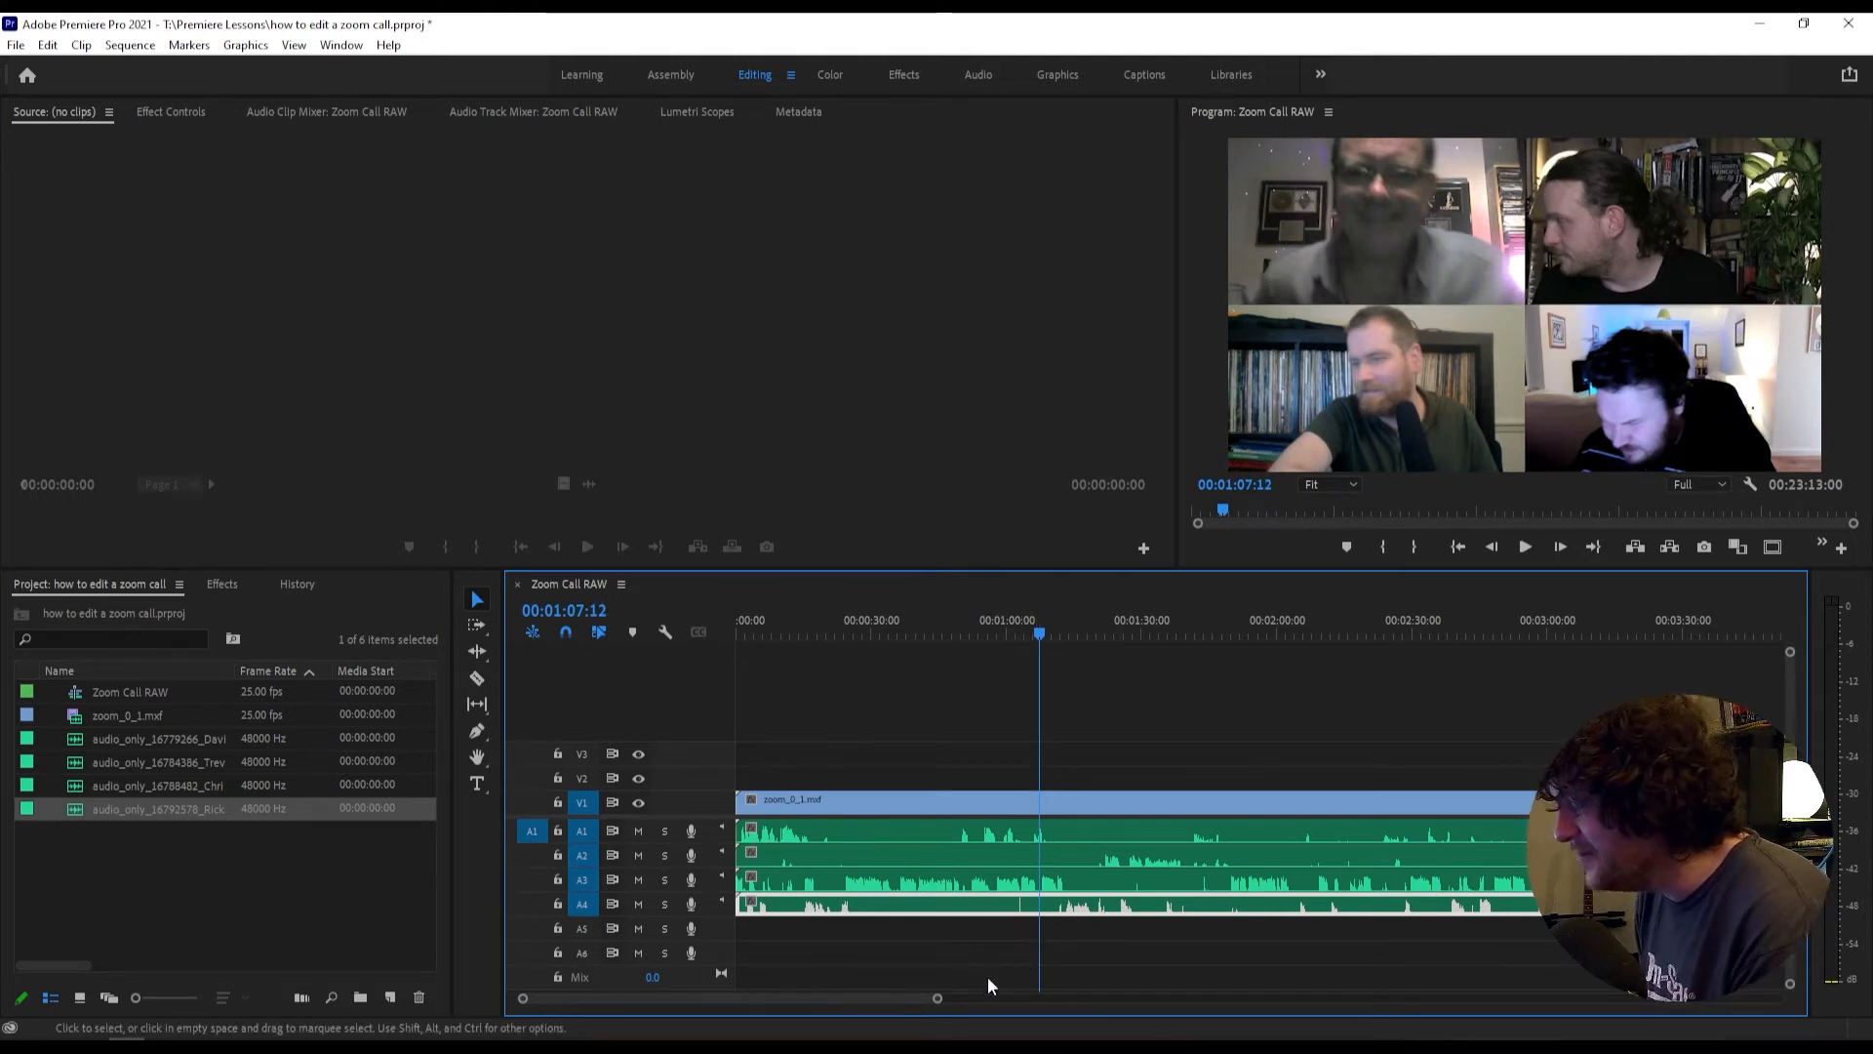
{"action": "left_click_drag", "start_coordinate": [937, 1001], "coordinate": [825, 999]}
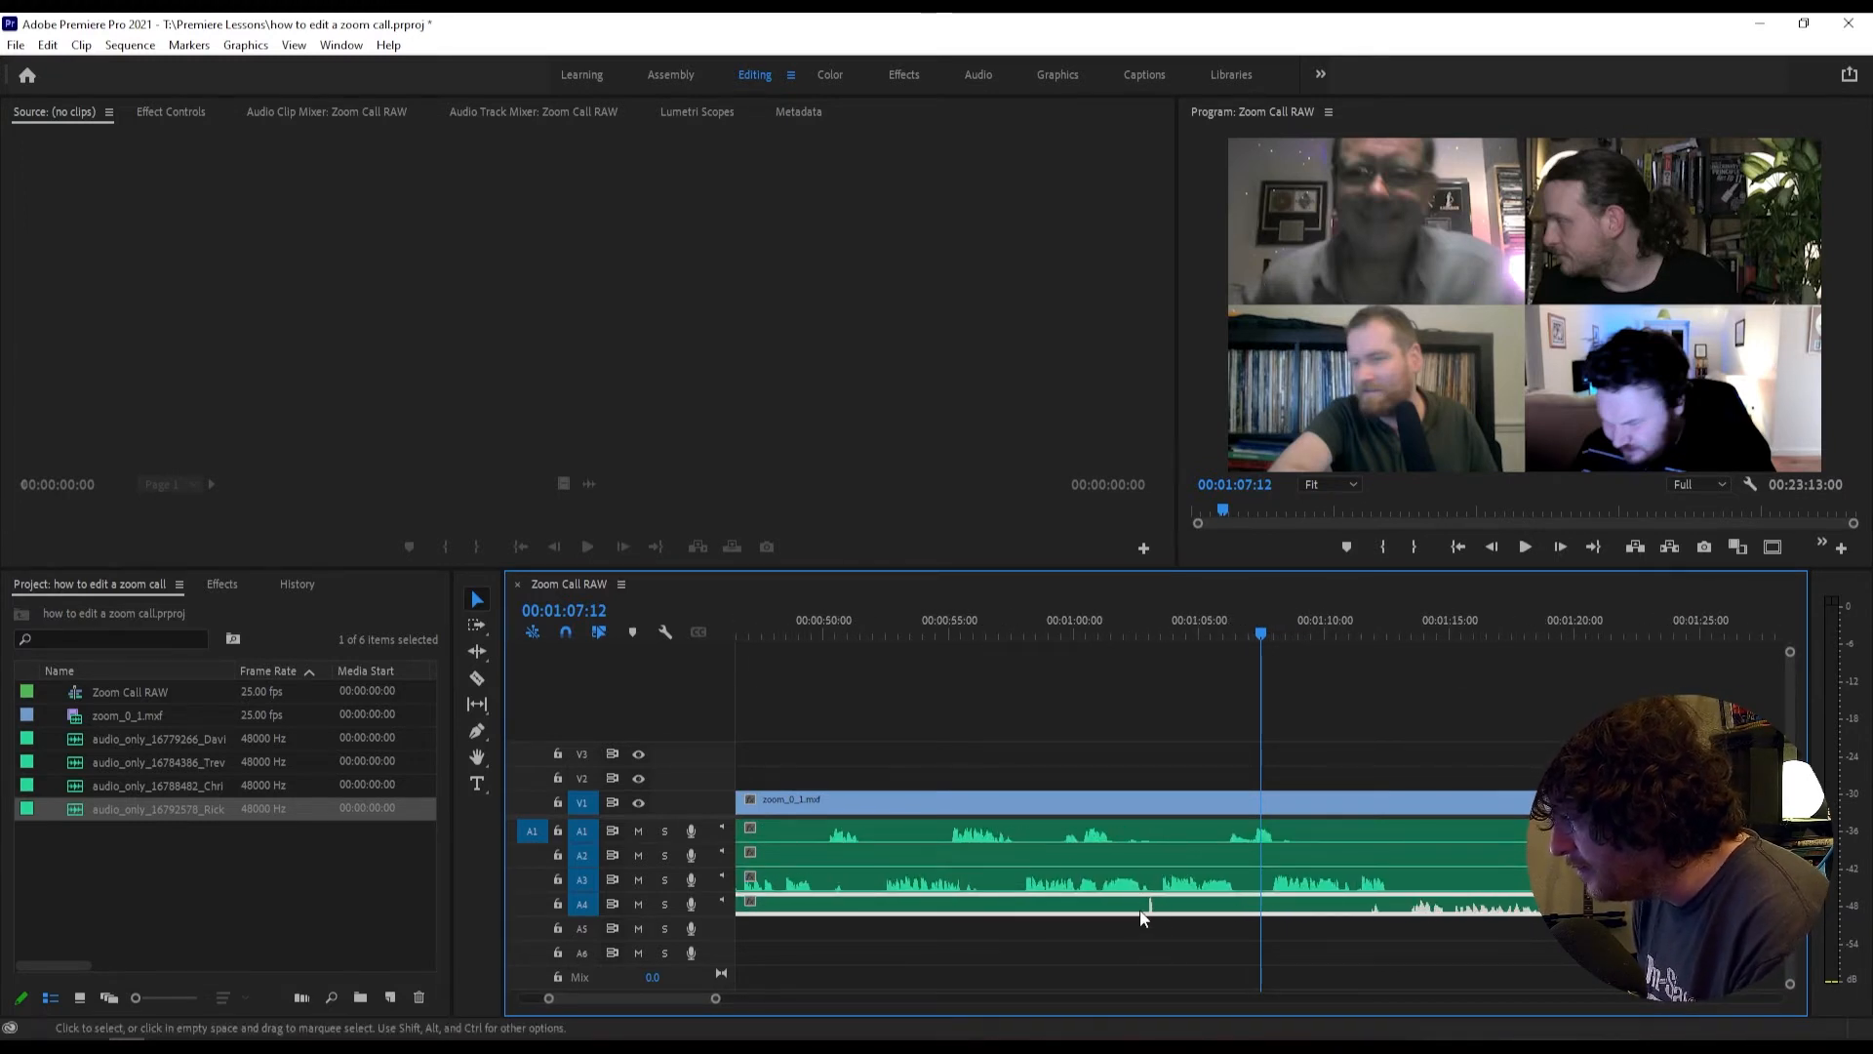
{"action": "left_click", "coordinate": [477, 678]}
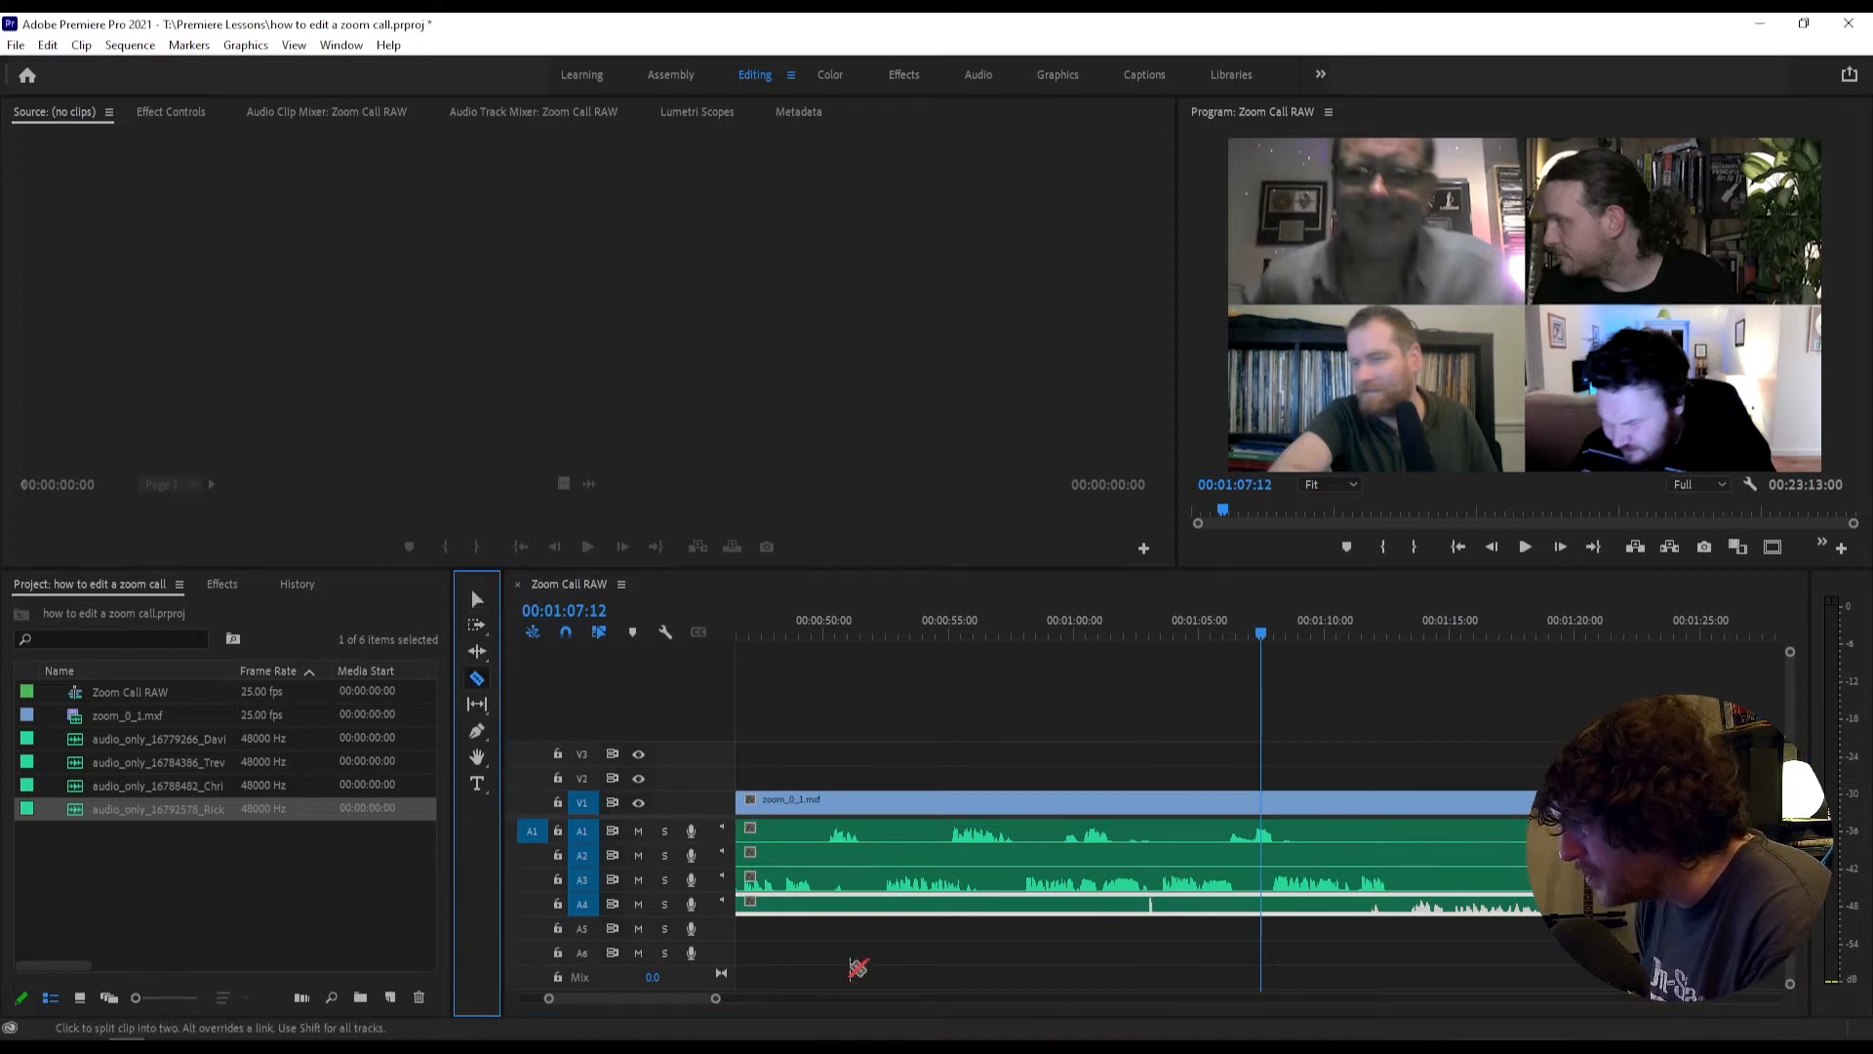
{"action": "left_click_drag", "start_coordinate": [717, 998], "coordinate": [1071, 997]}
{"action": "left_click", "coordinate": [477, 599]}
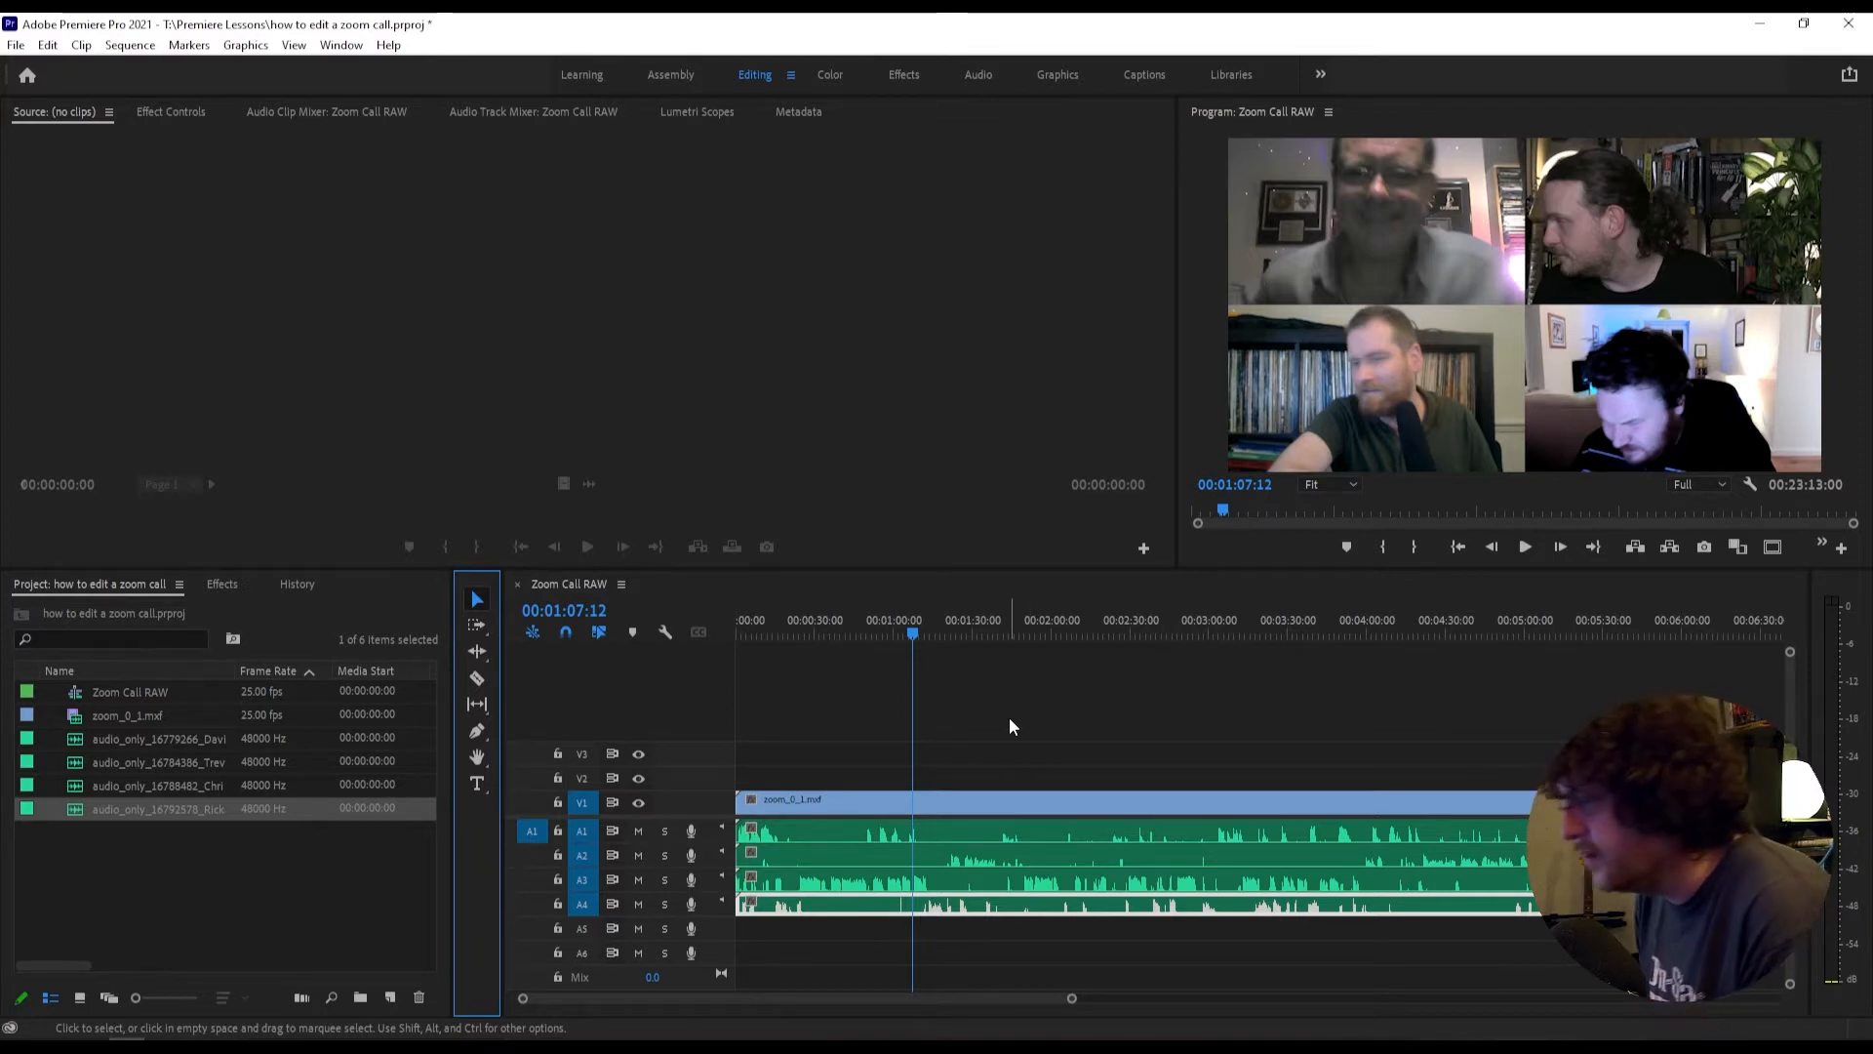
{"action": "left_click", "coordinate": [1032, 729]}
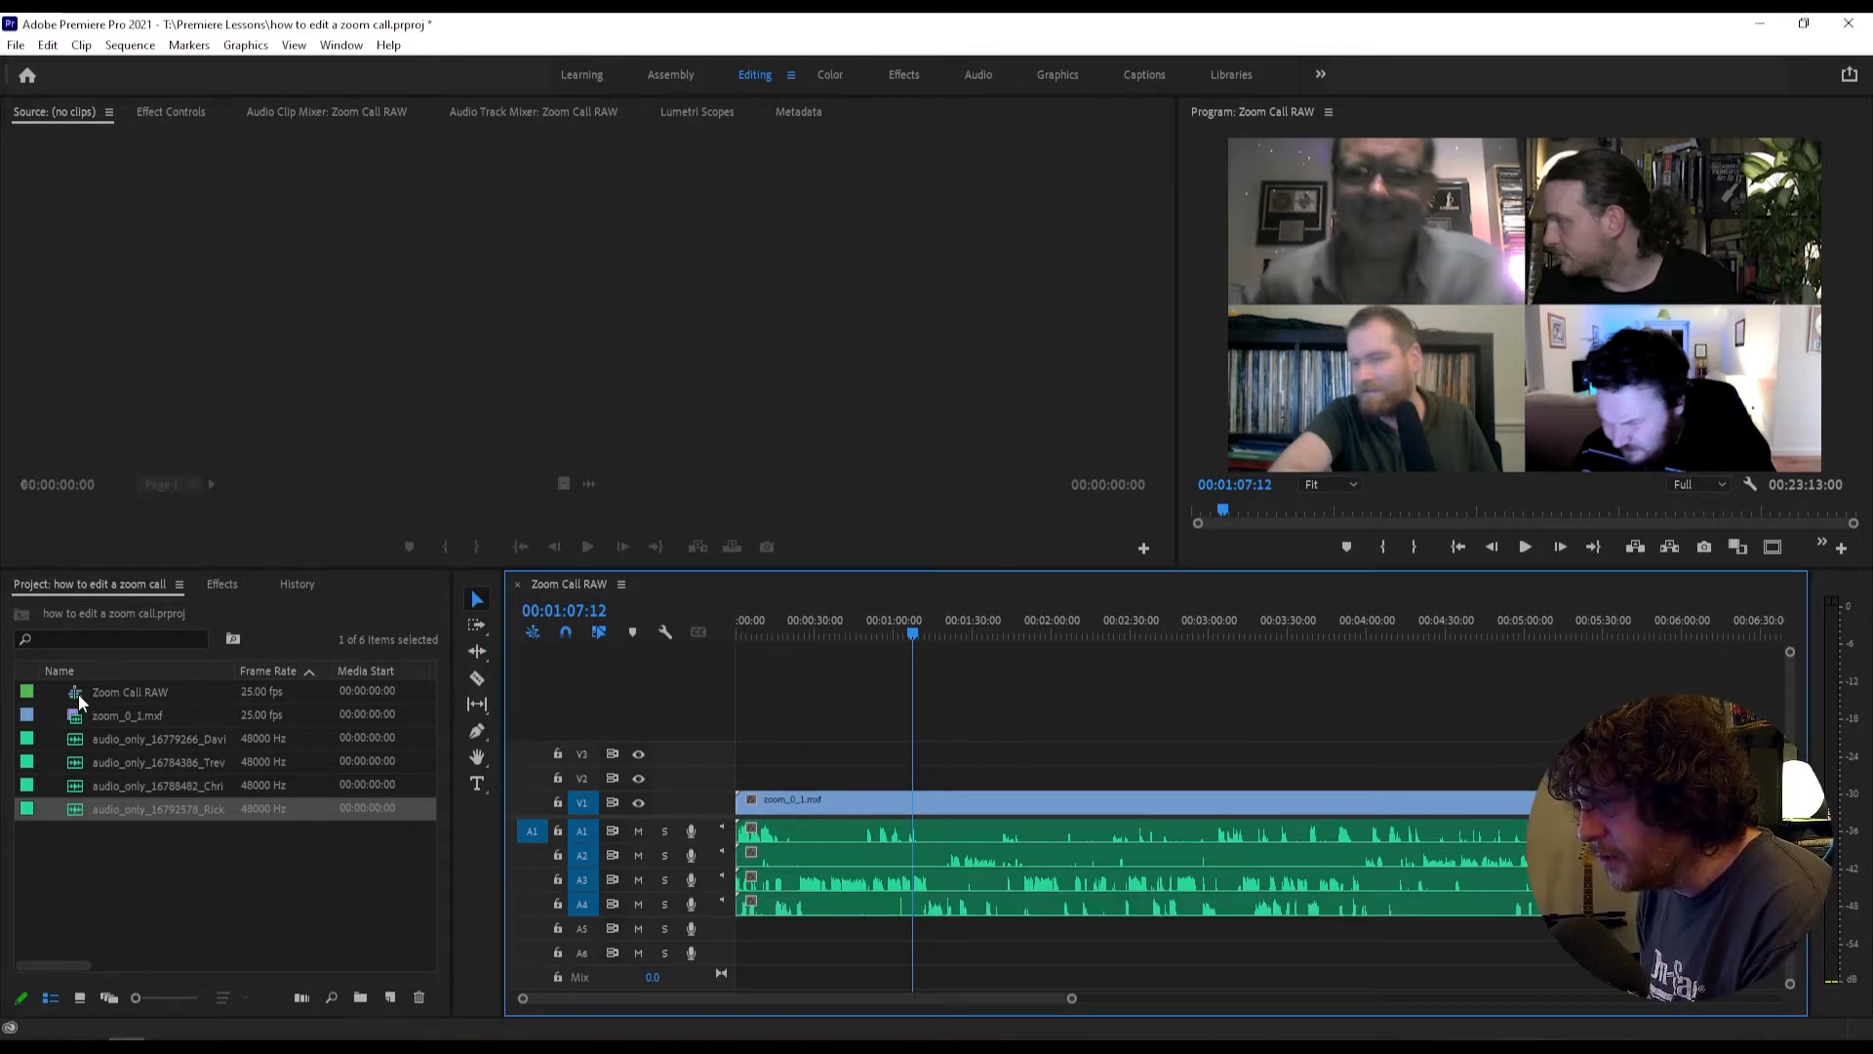
Step: Enable Maximum Bit Depth in the Zoom Call RAW sequence settings
{"action": "left_click", "coordinate": [78, 690]}
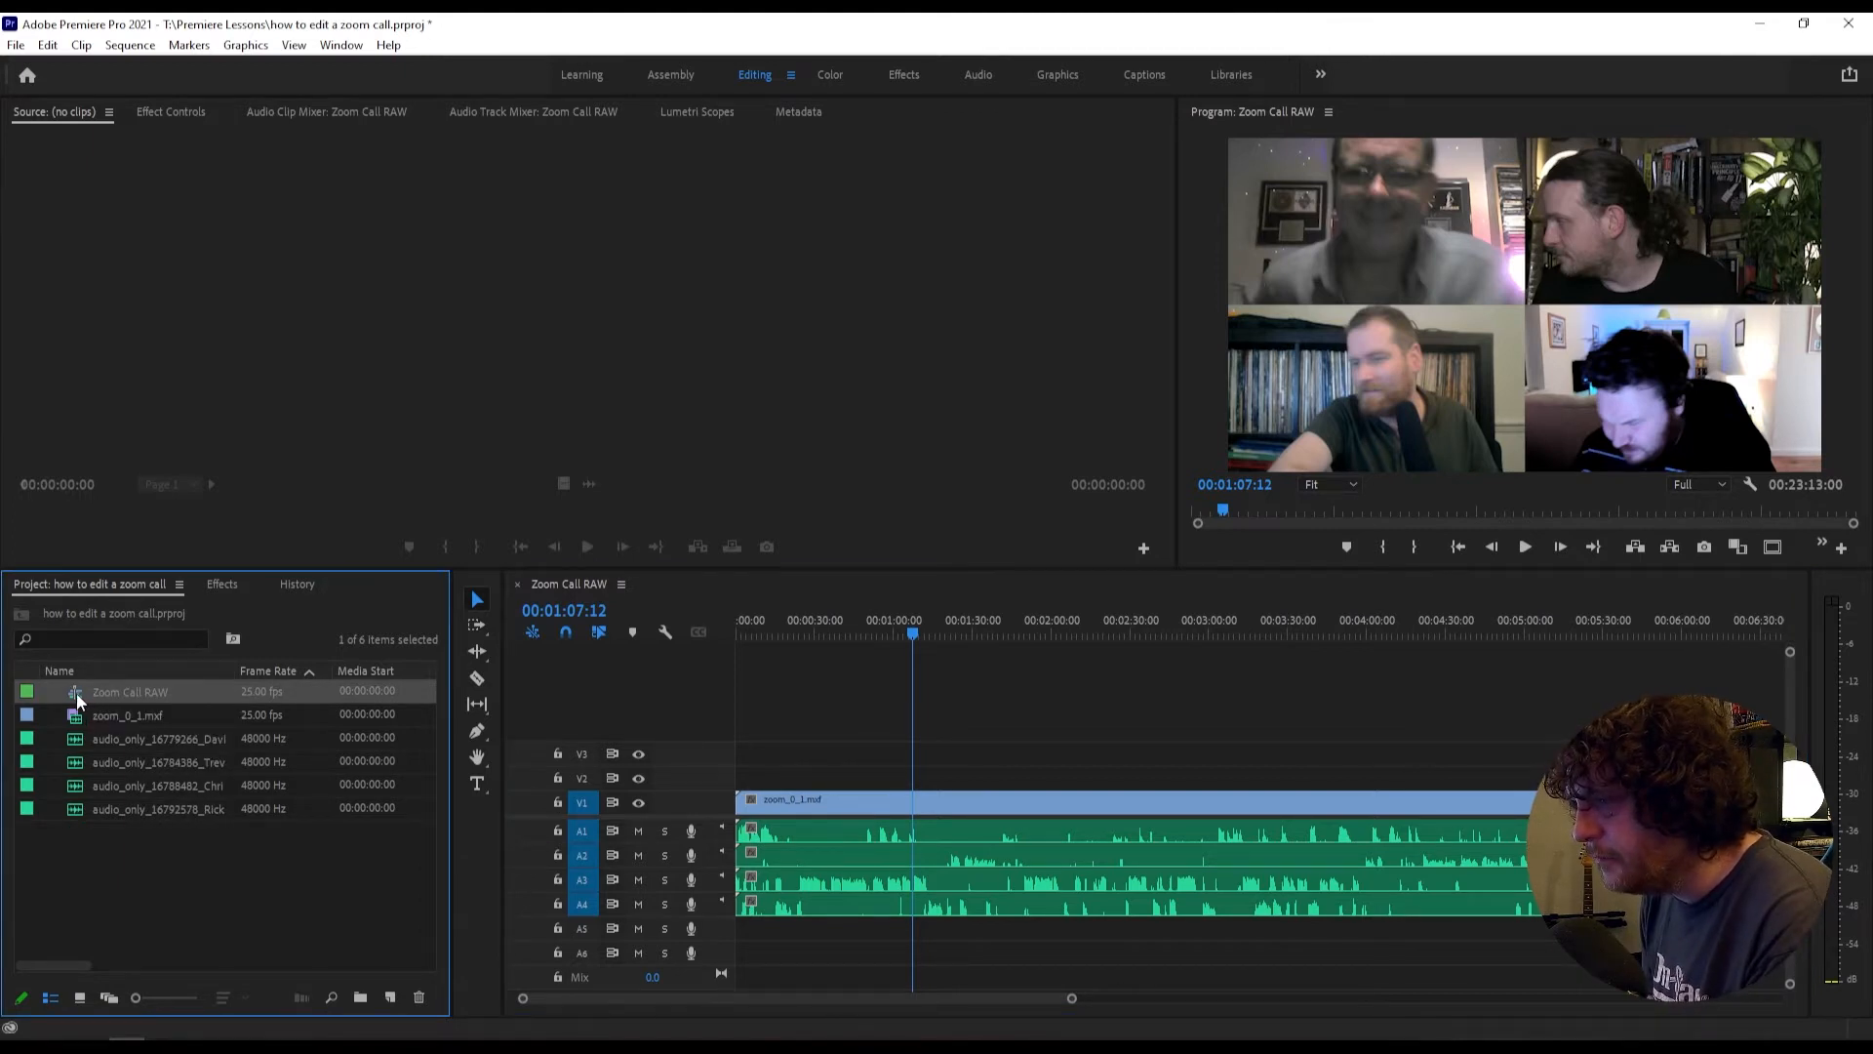
{"action": "right_click", "coordinate": [78, 693]}
{"action": "key", "text": "Escape"}
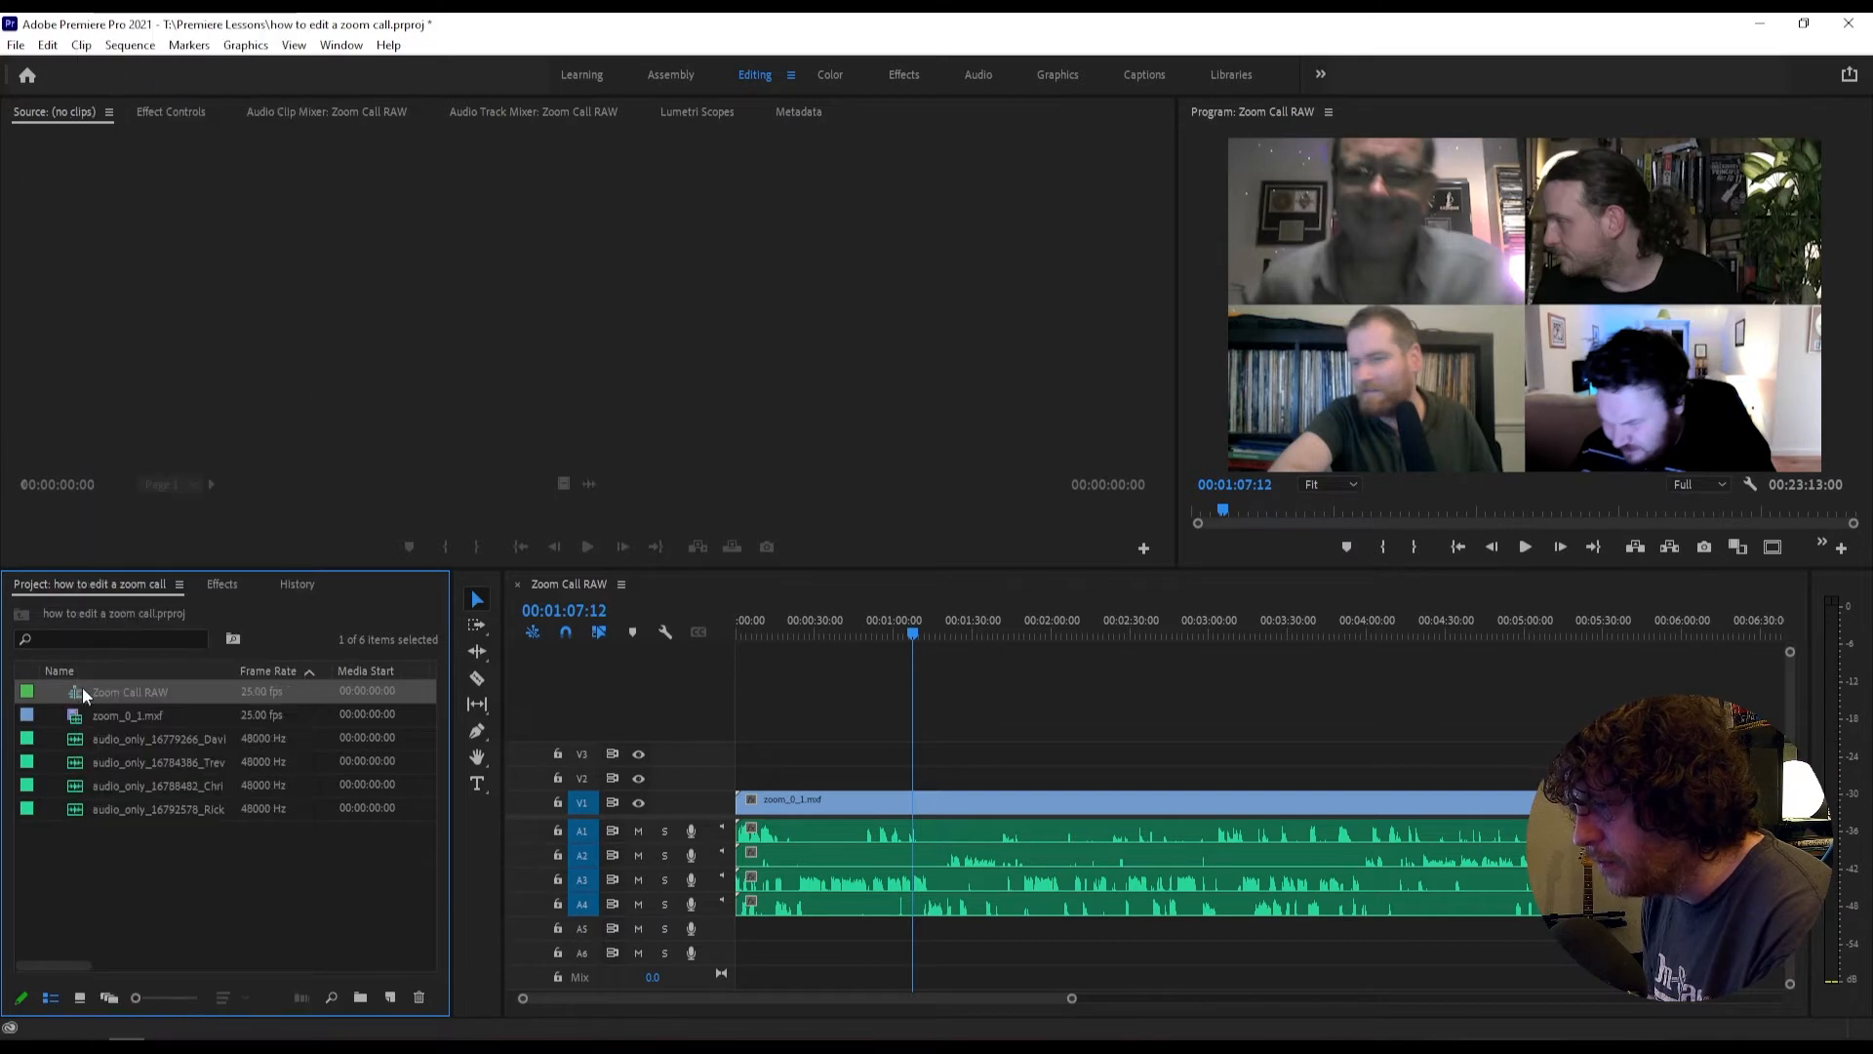
{"action": "right_click", "coordinate": [77, 690]}
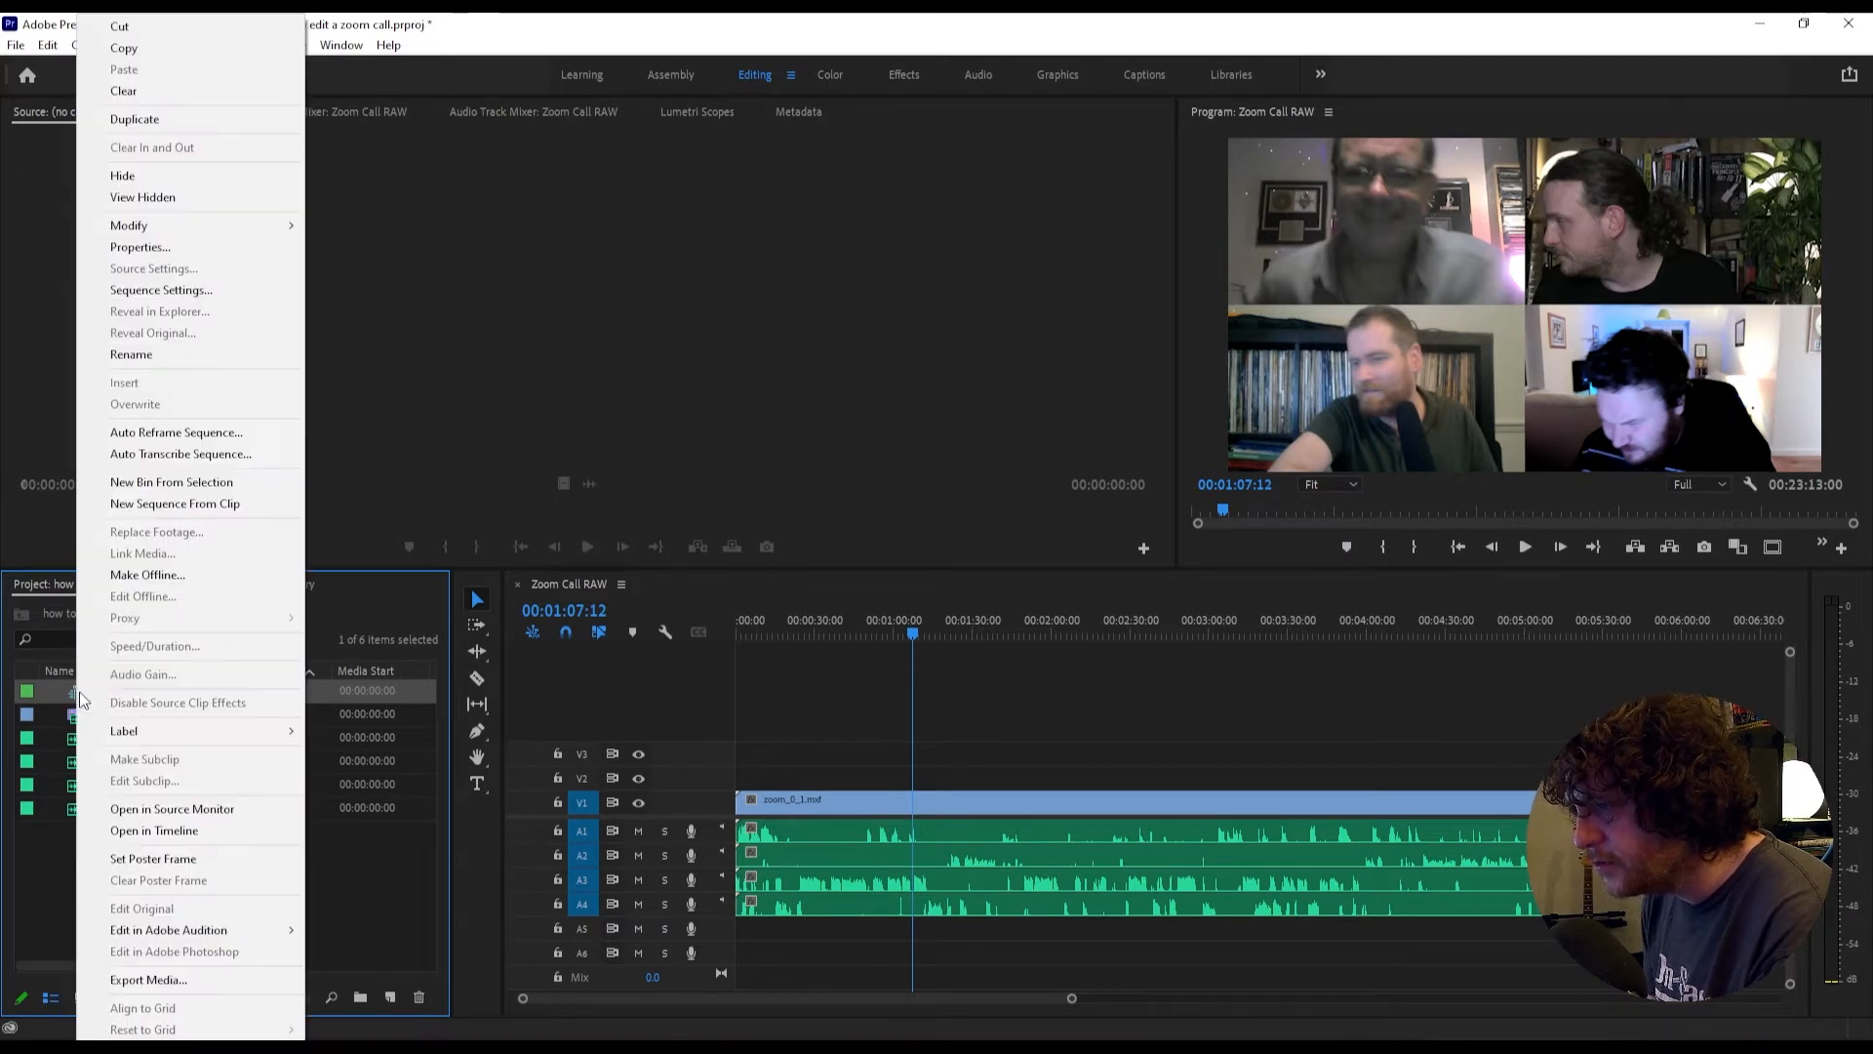
{"action": "left_click", "coordinate": [166, 289]}
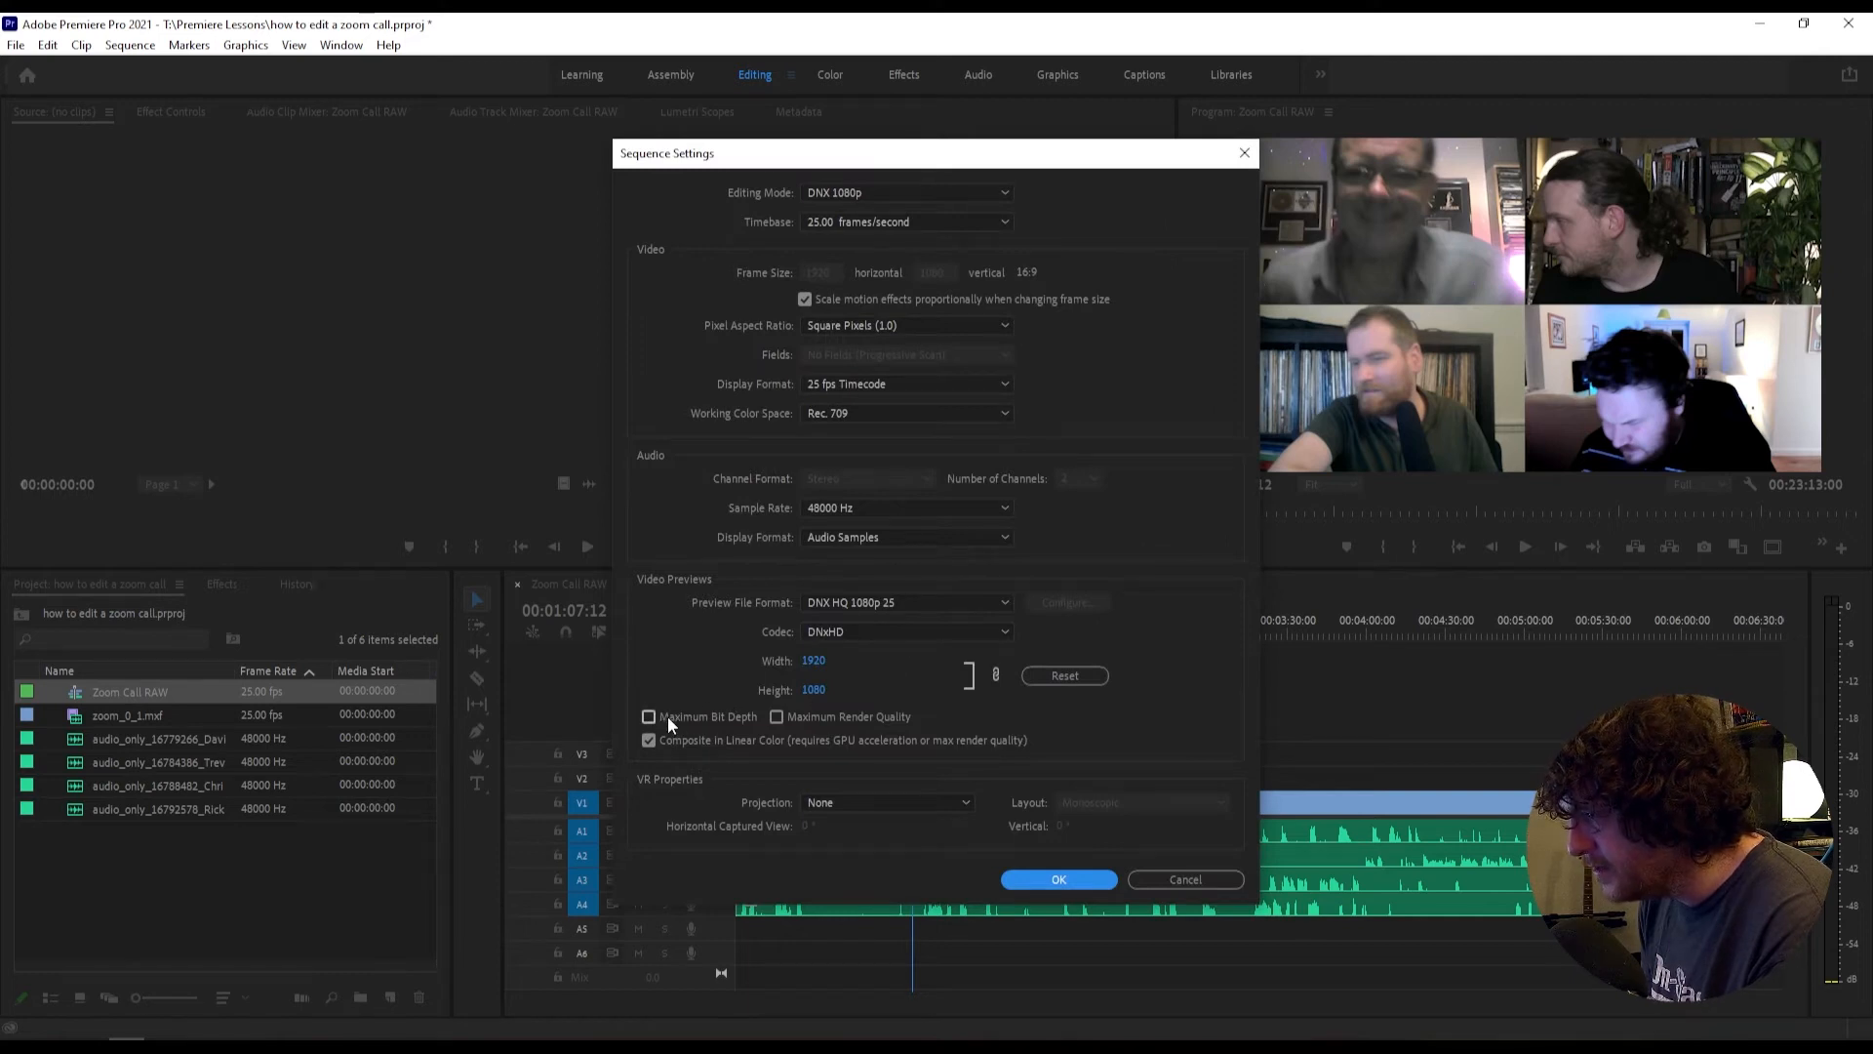
{"action": "left_click", "coordinate": [666, 716]}
{"action": "left_click", "coordinate": [1081, 574]}
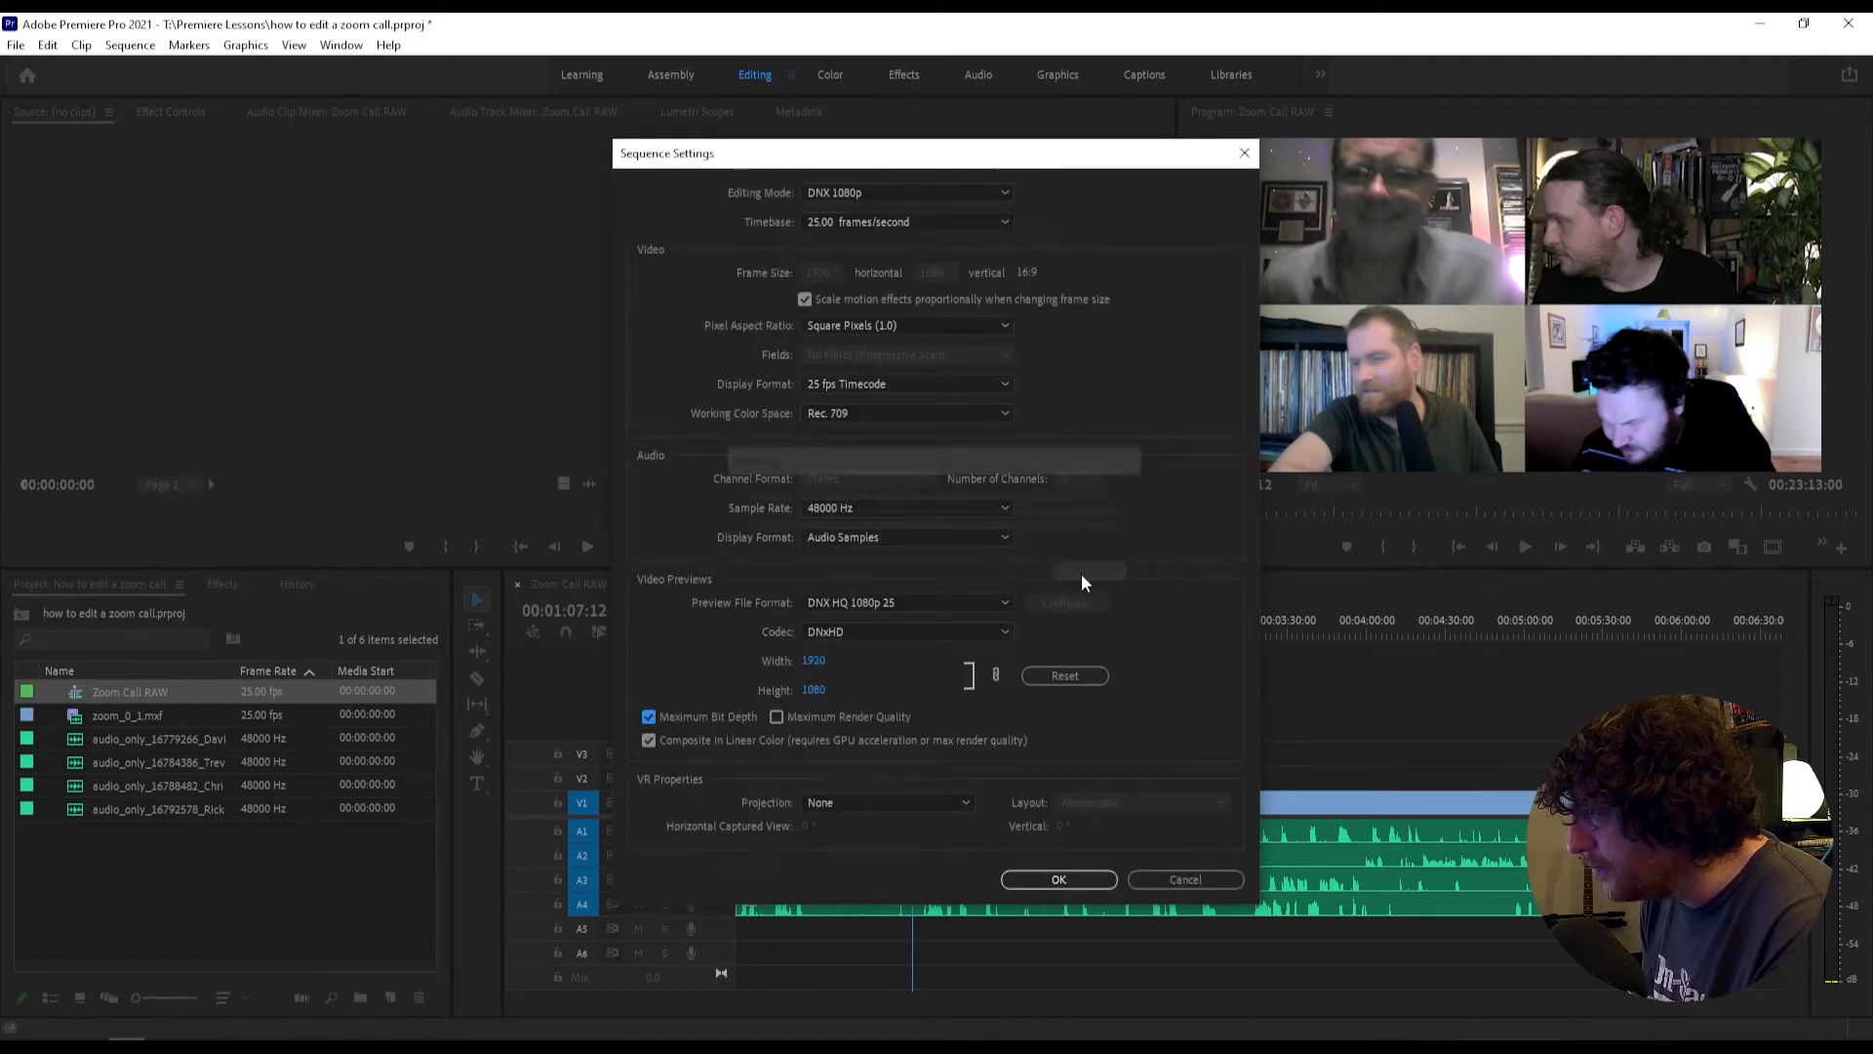
{"action": "left_click", "coordinate": [1059, 880]}
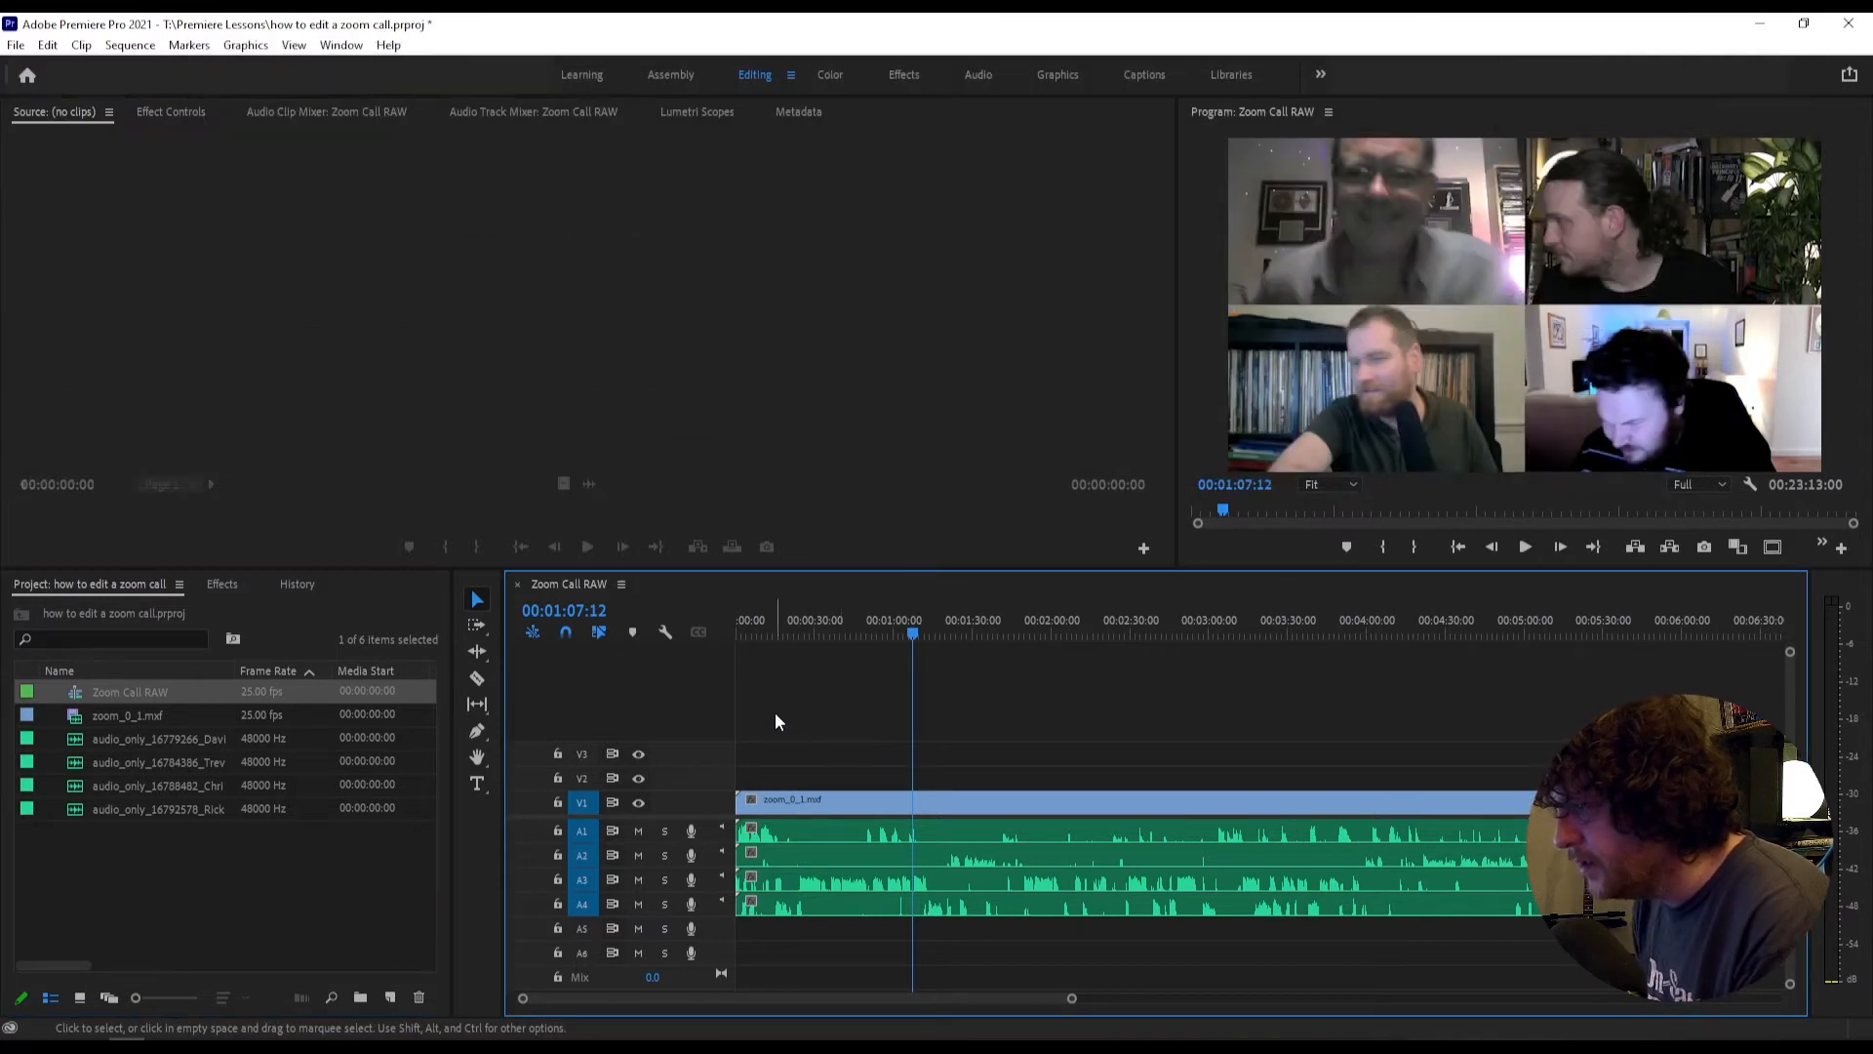
Step: Create a new sequence from the Zoom Call RAW sequence, nesting it as a single clip
{"action": "right_click", "coordinate": [75, 696]}
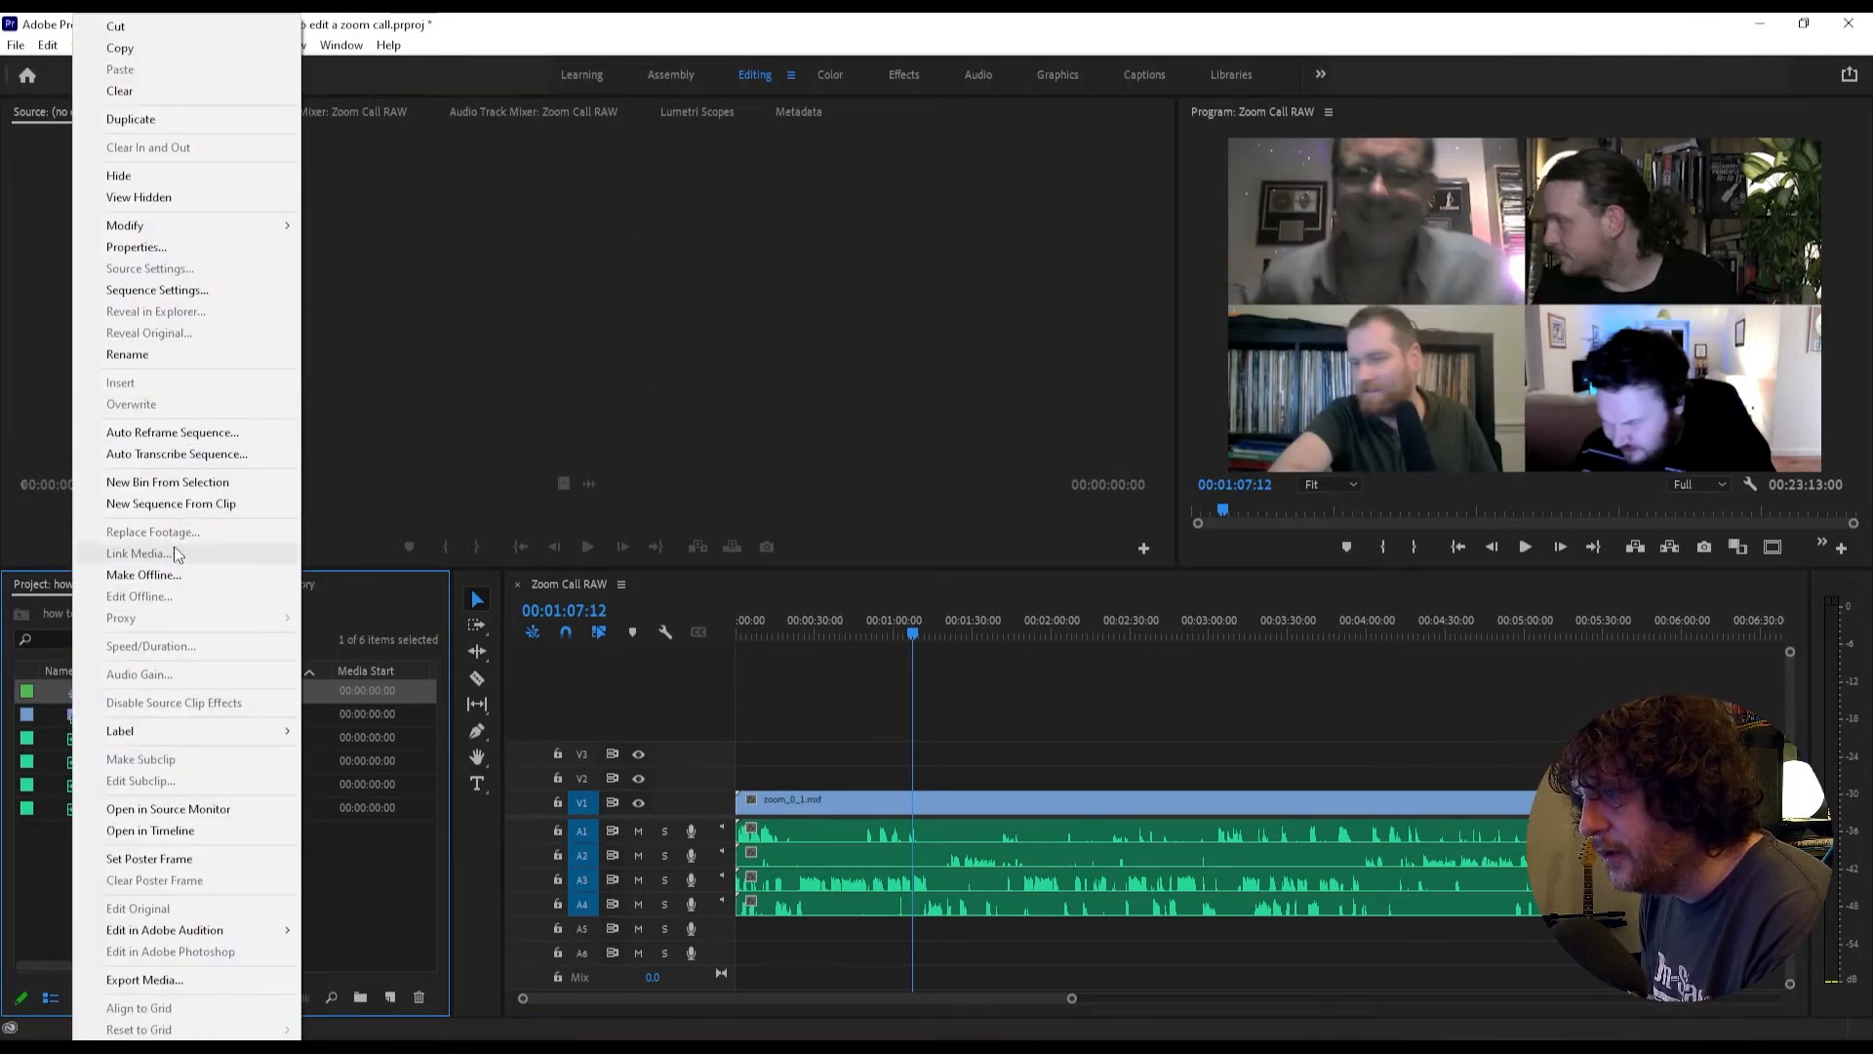
{"action": "left_click", "coordinate": [154, 507]}
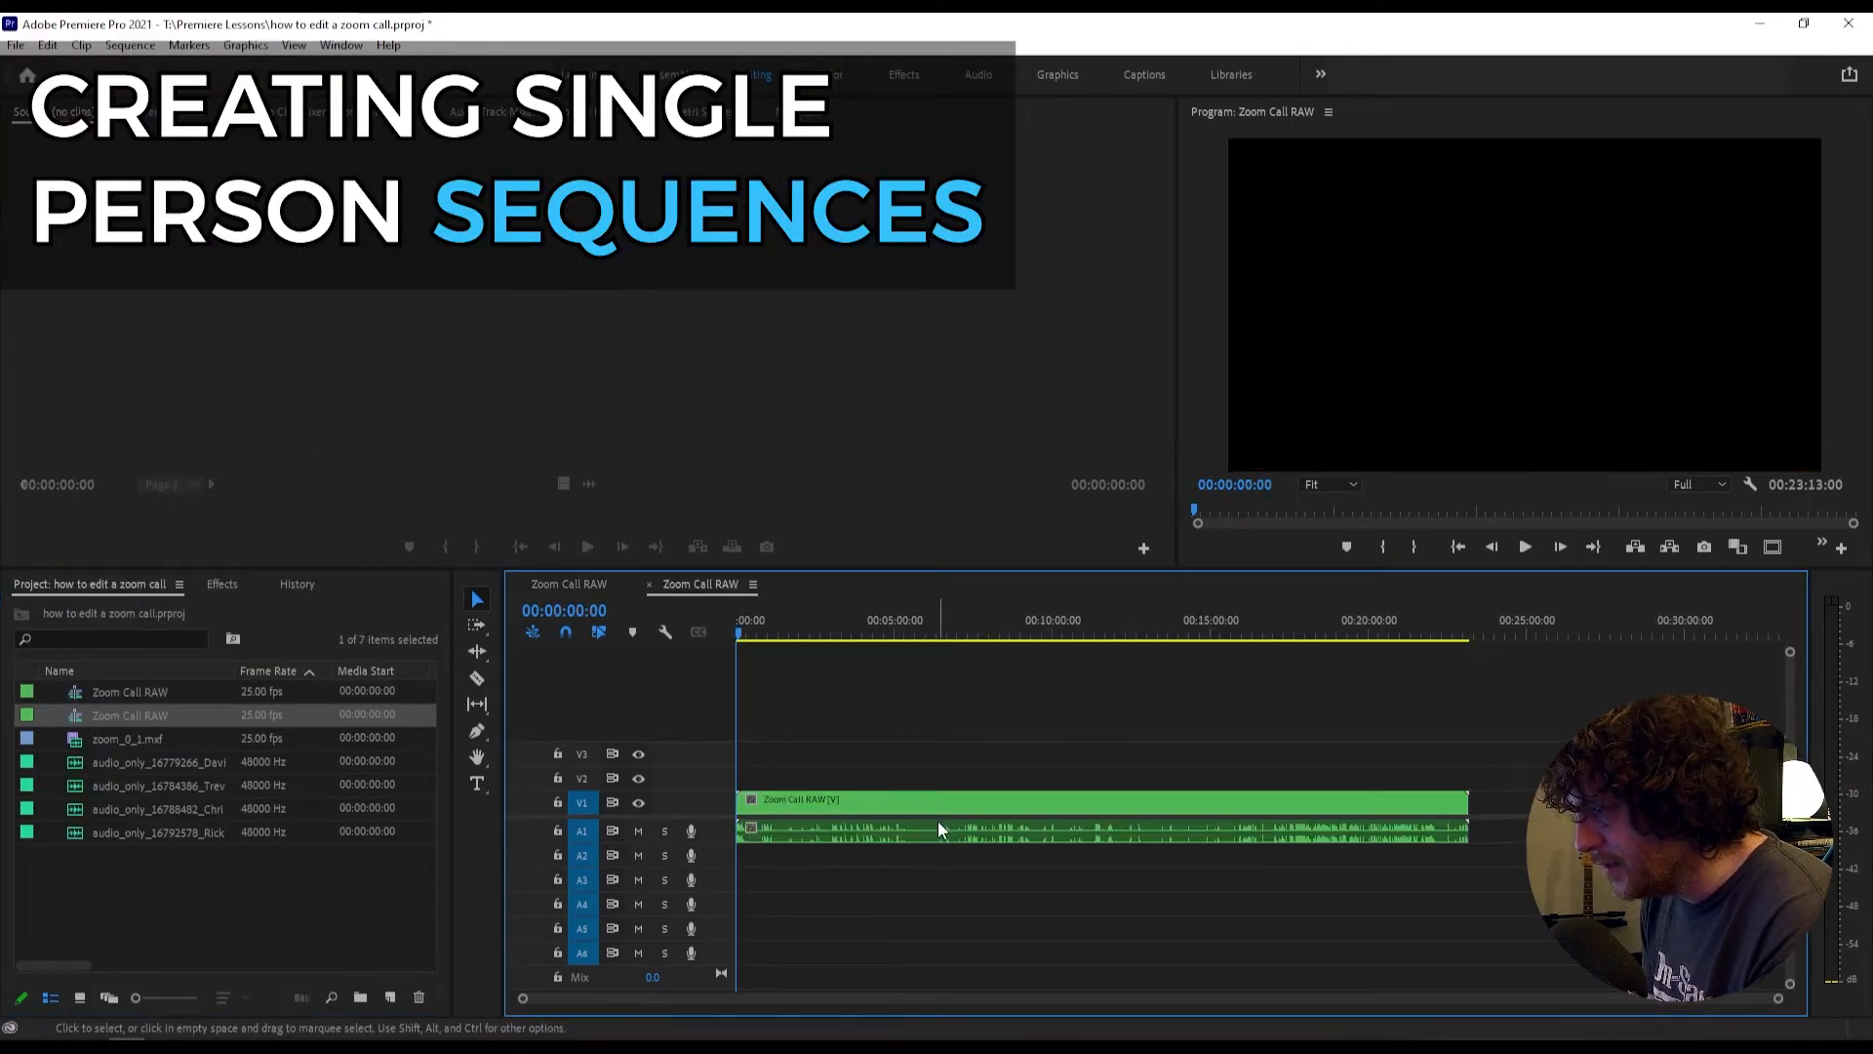
{"action": "left_click", "coordinate": [938, 821]}
{"action": "left_click", "coordinate": [1008, 780]}
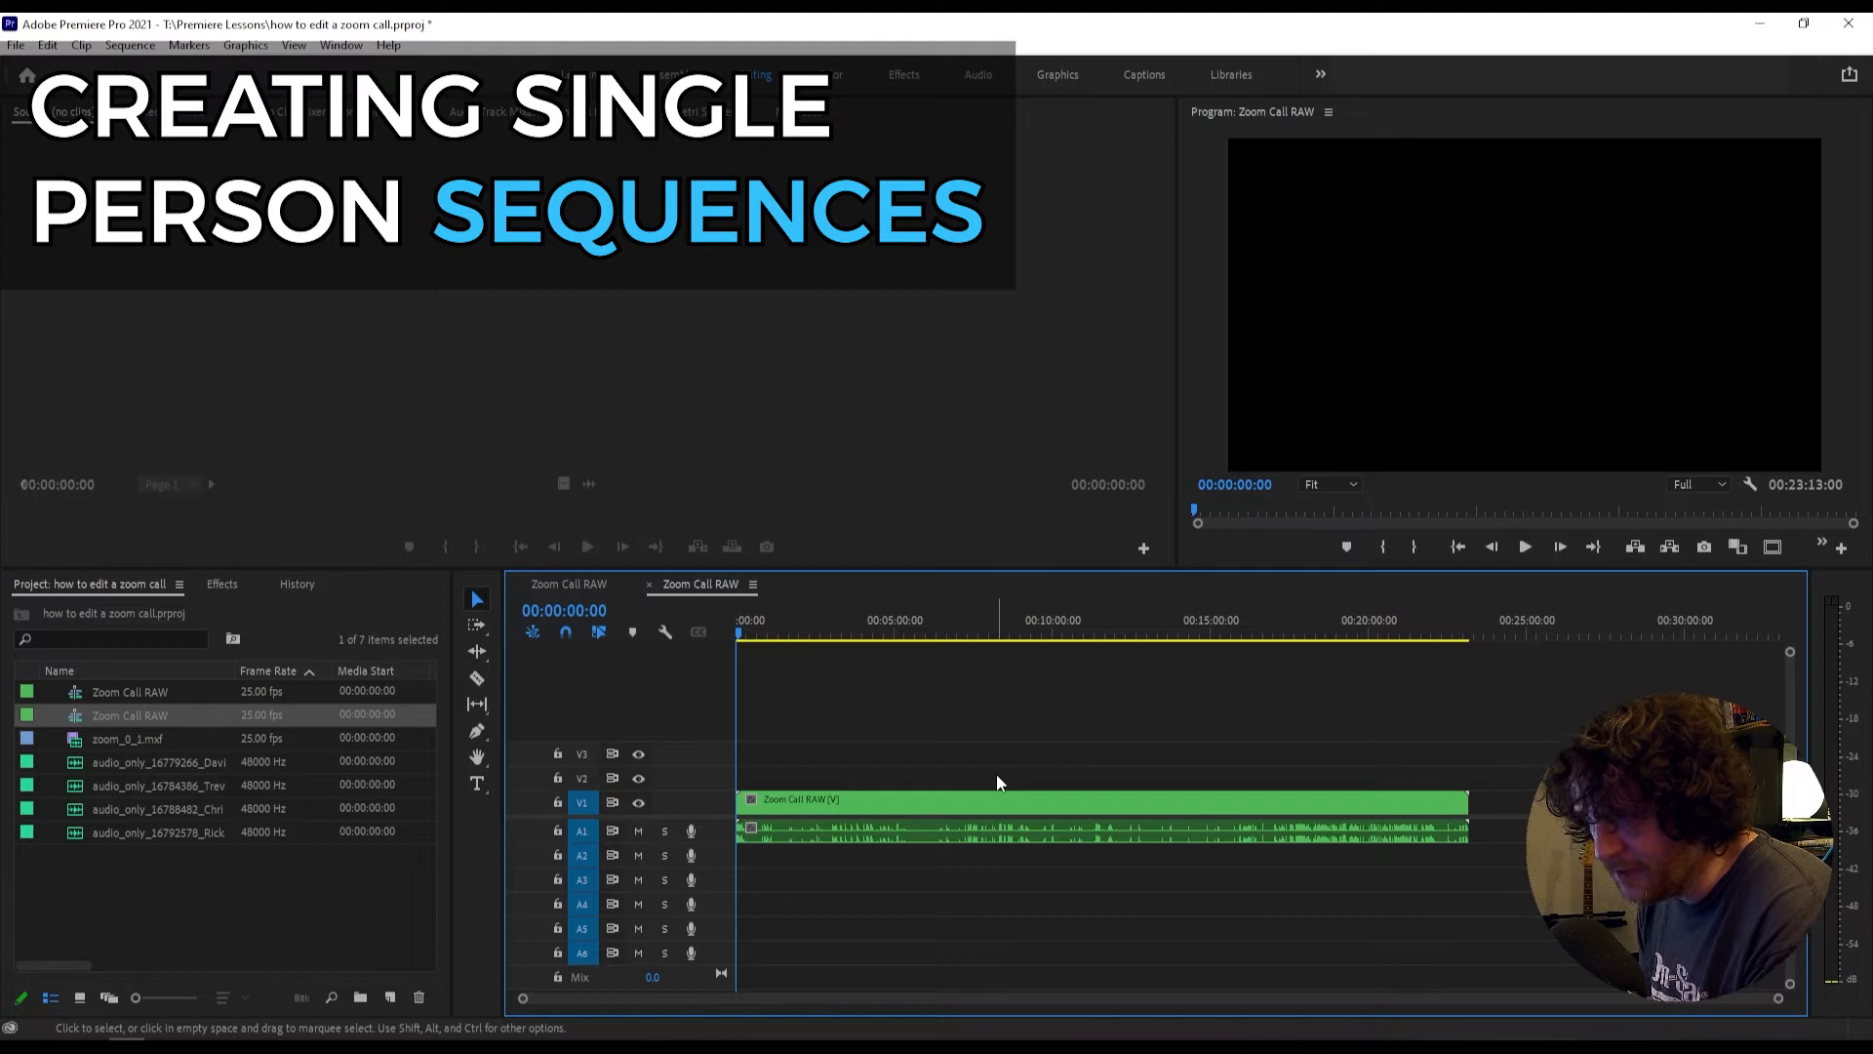
Step: Compare the original Zoom Call RAW sequence with its nested version, previewing the nested clip at 00:01:08:12
{"action": "double_click", "coordinate": [83, 690]}
{"action": "left_click", "coordinate": [669, 584]}
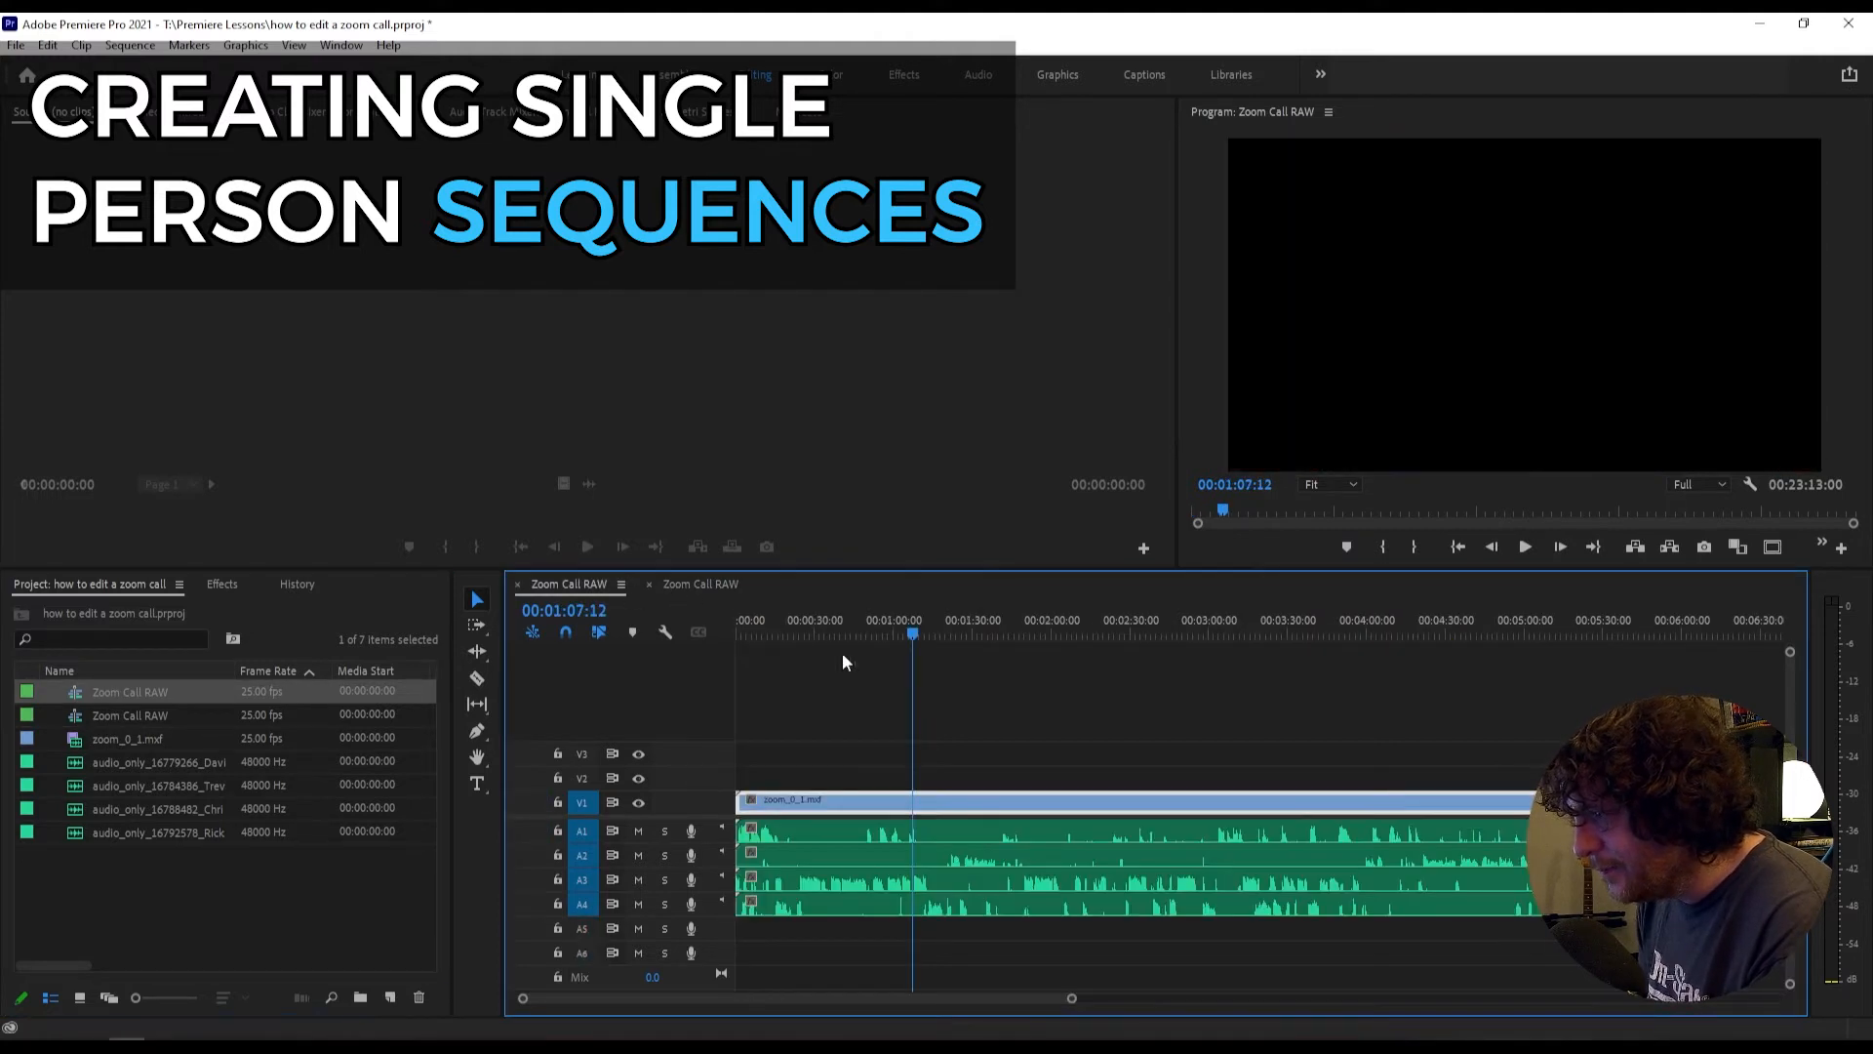
{"action": "left_click", "coordinate": [835, 632]}
{"action": "left_click_drag", "start_coordinate": [843, 634], "coordinate": [773, 632]}
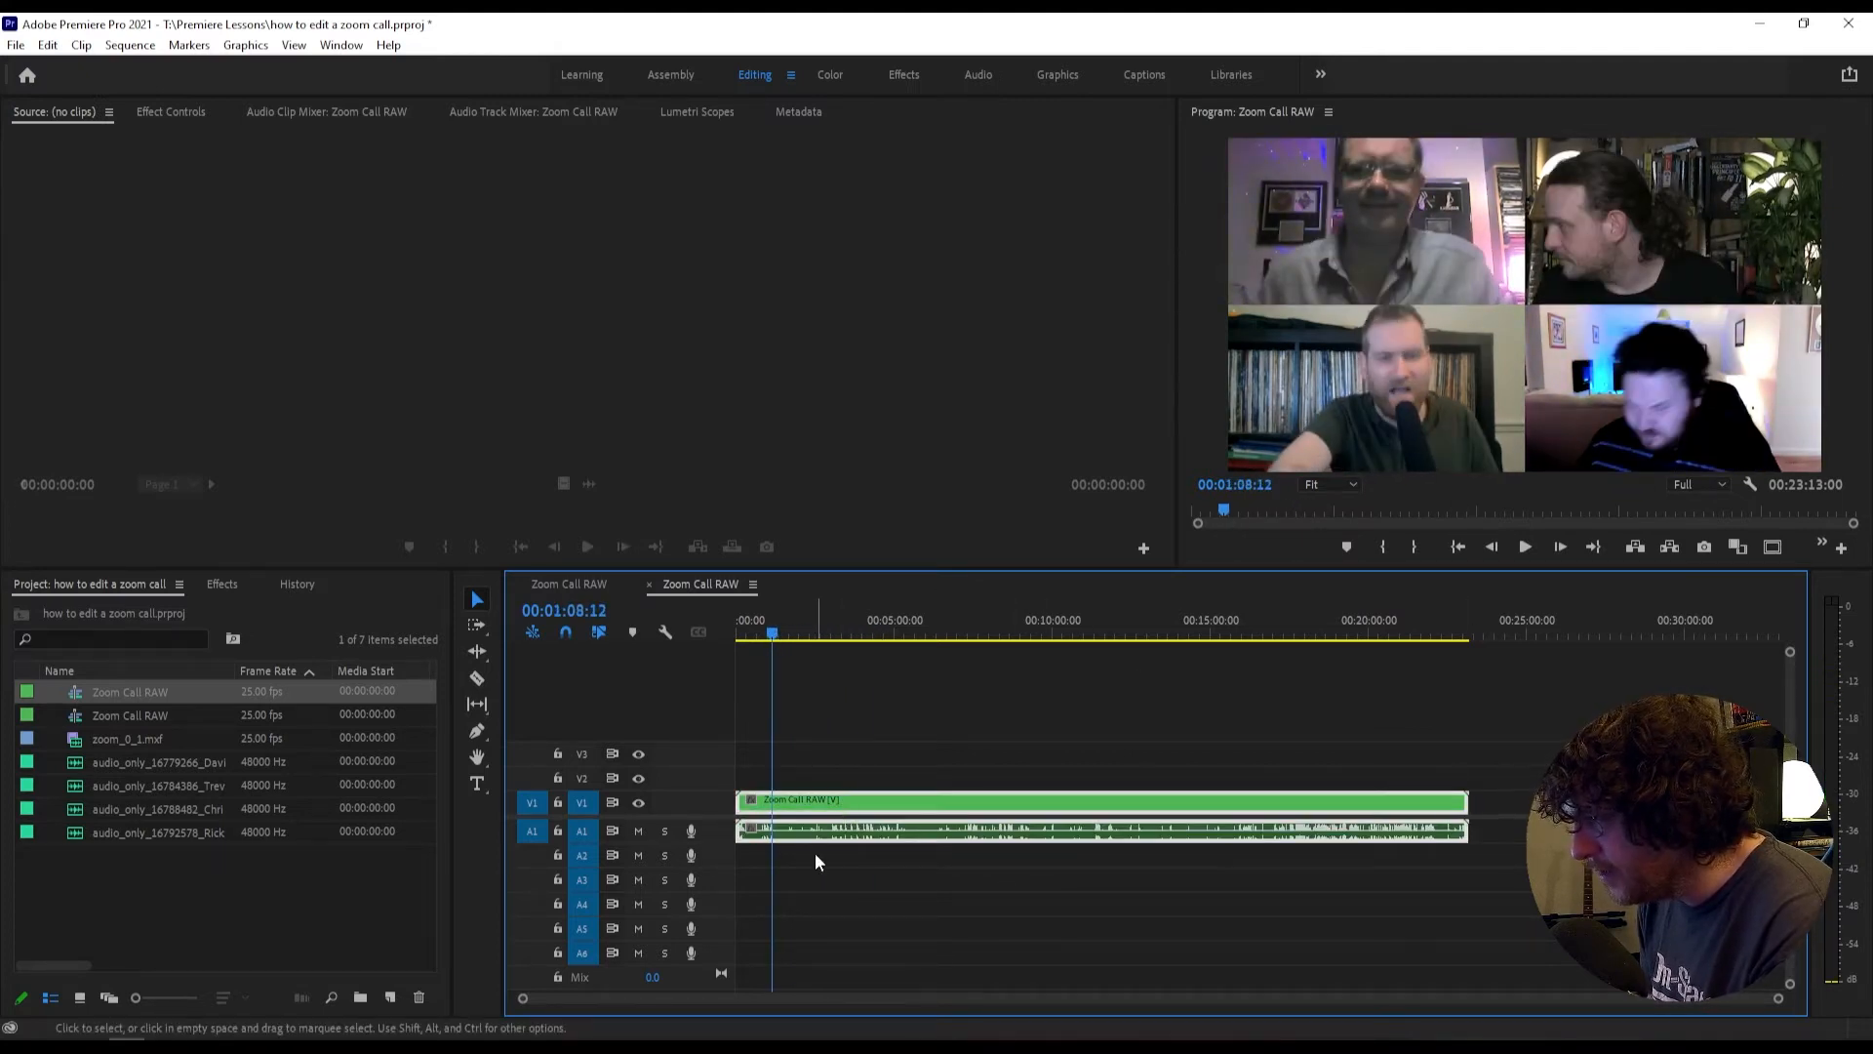
{"action": "left_click", "coordinate": [1055, 778]}
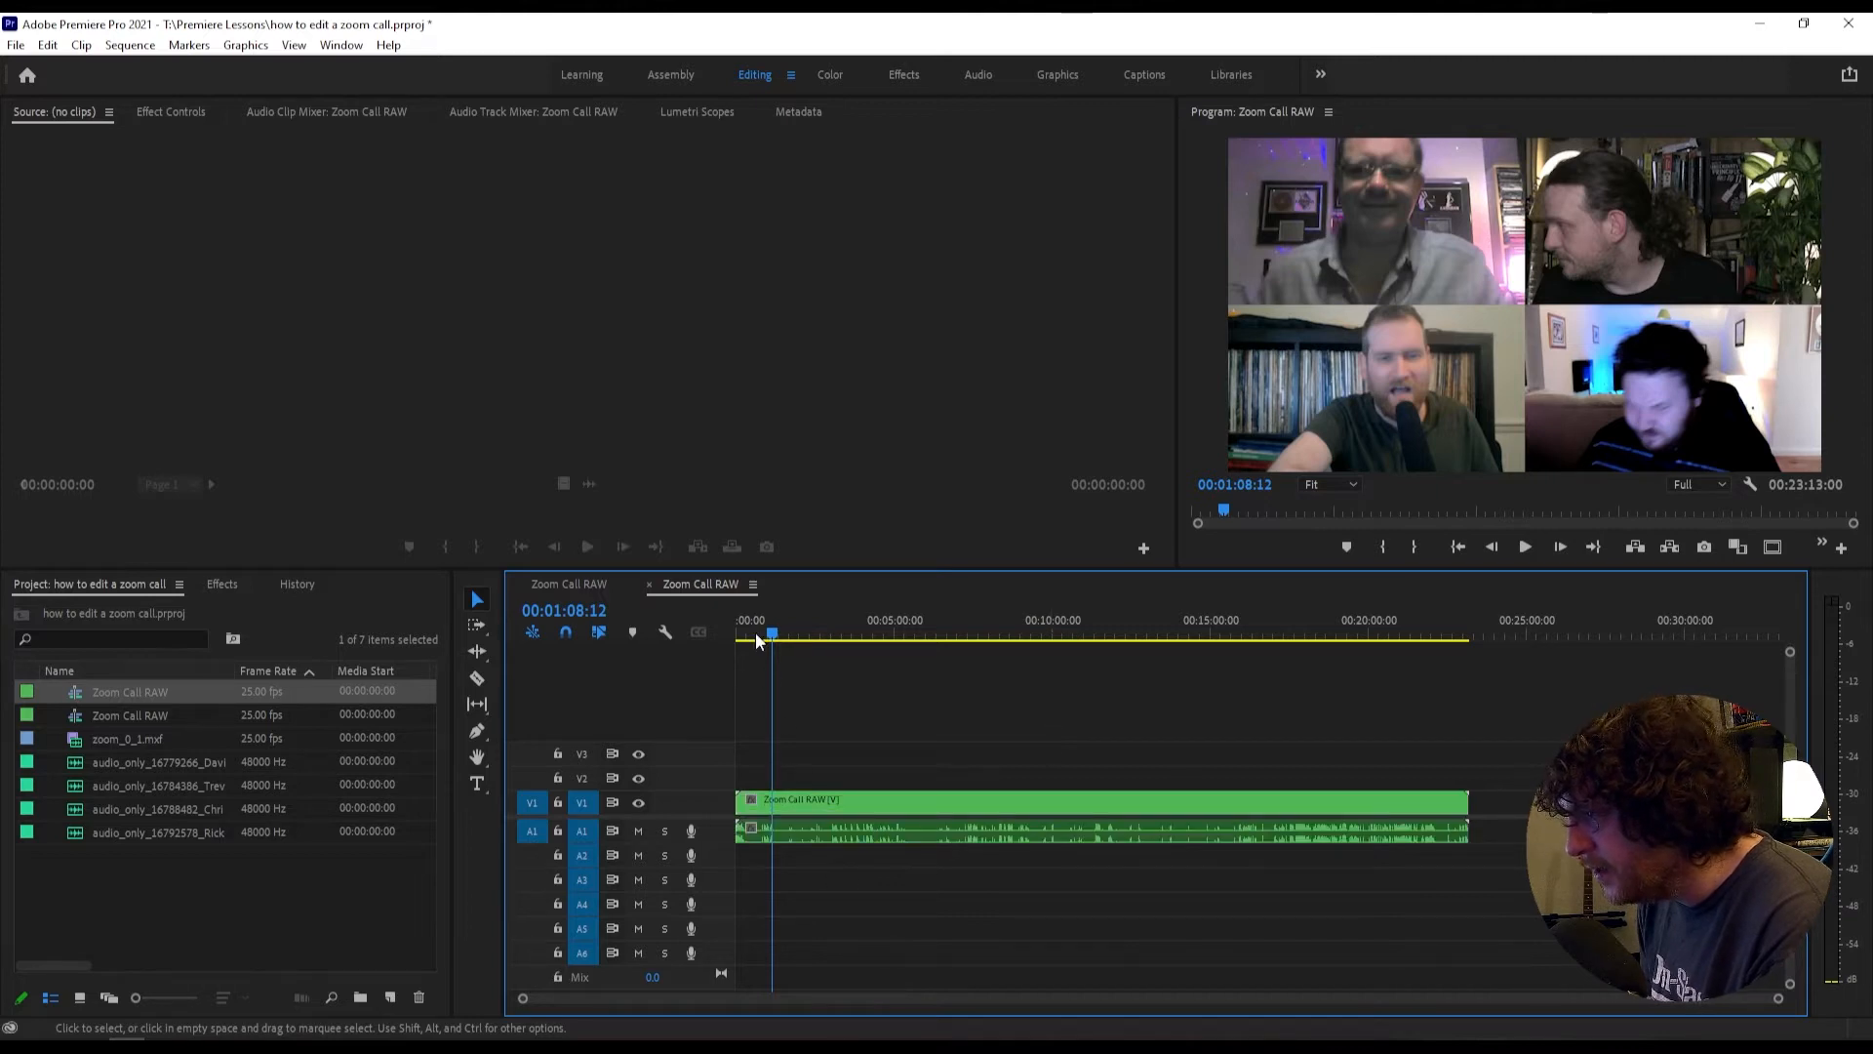
{"action": "left_click", "coordinate": [868, 830]}
Step: Rename the new nested sequence with the upper-left participant's first name followed by RAW
{"action": "left_click", "coordinate": [108, 715]}
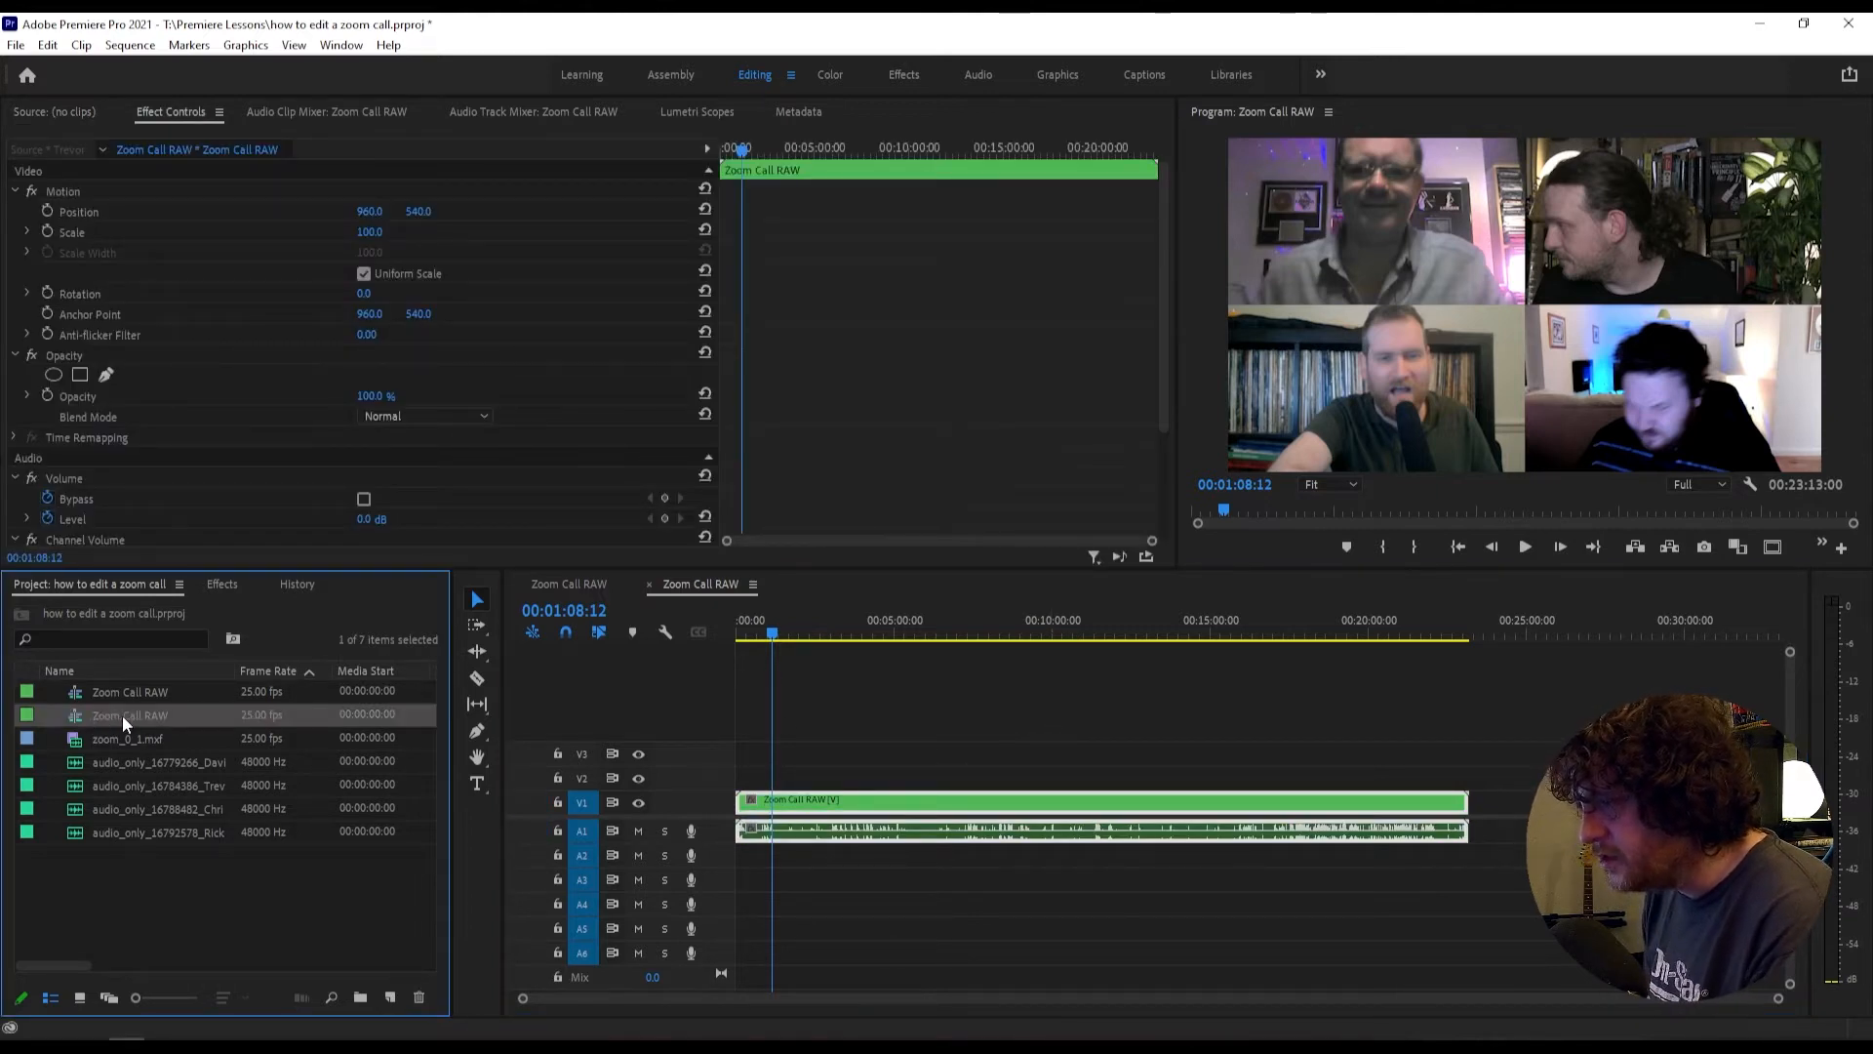
{"action": "left_click", "coordinate": [121, 716]}
{"action": "type", "text": "trevor RAW"}
{"action": "key", "text": "Home"}
{"action": "key", "text": "Delete"}
{"action": "type", "text": "T"}
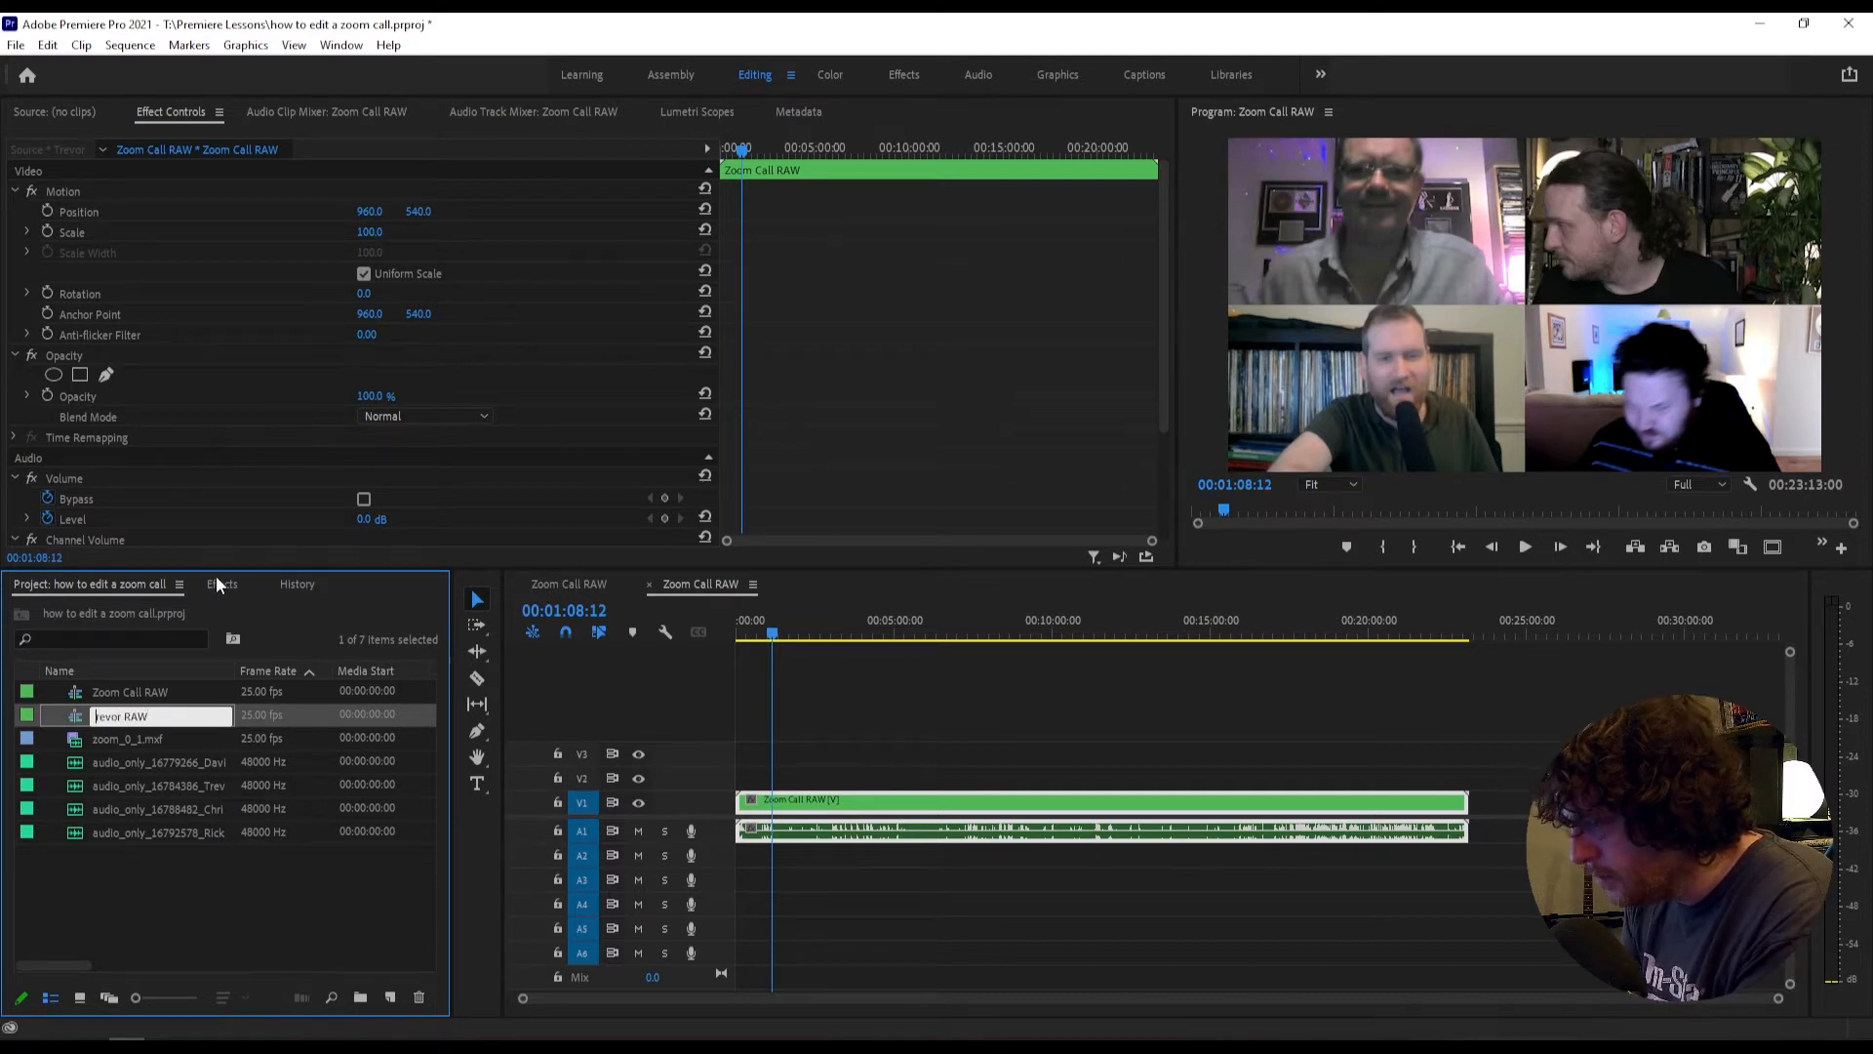
{"action": "key", "text": "Tab"}
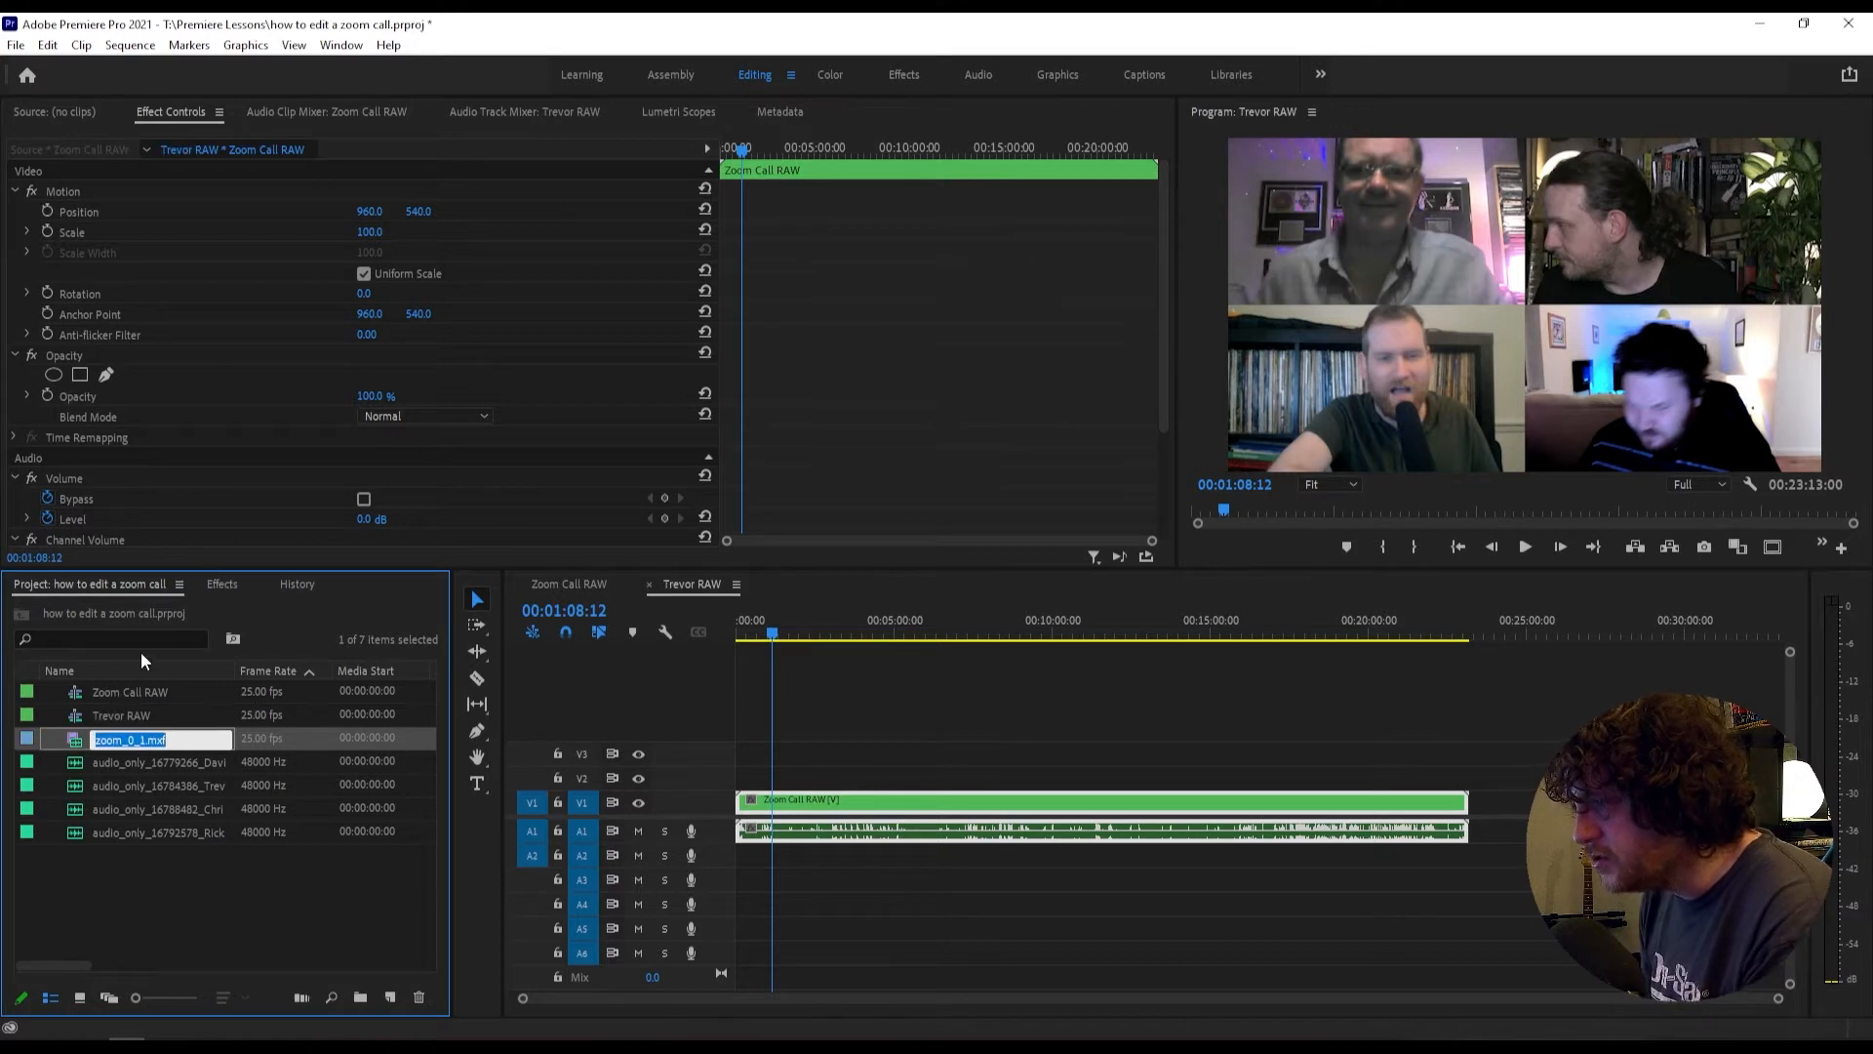
Step: Fill the frame with the upper-left participant by setting the nested clip's scale to 200 and position to 1920, 1080
{"action": "left_click", "coordinate": [959, 690]}
{"action": "left_click", "coordinate": [871, 828]}
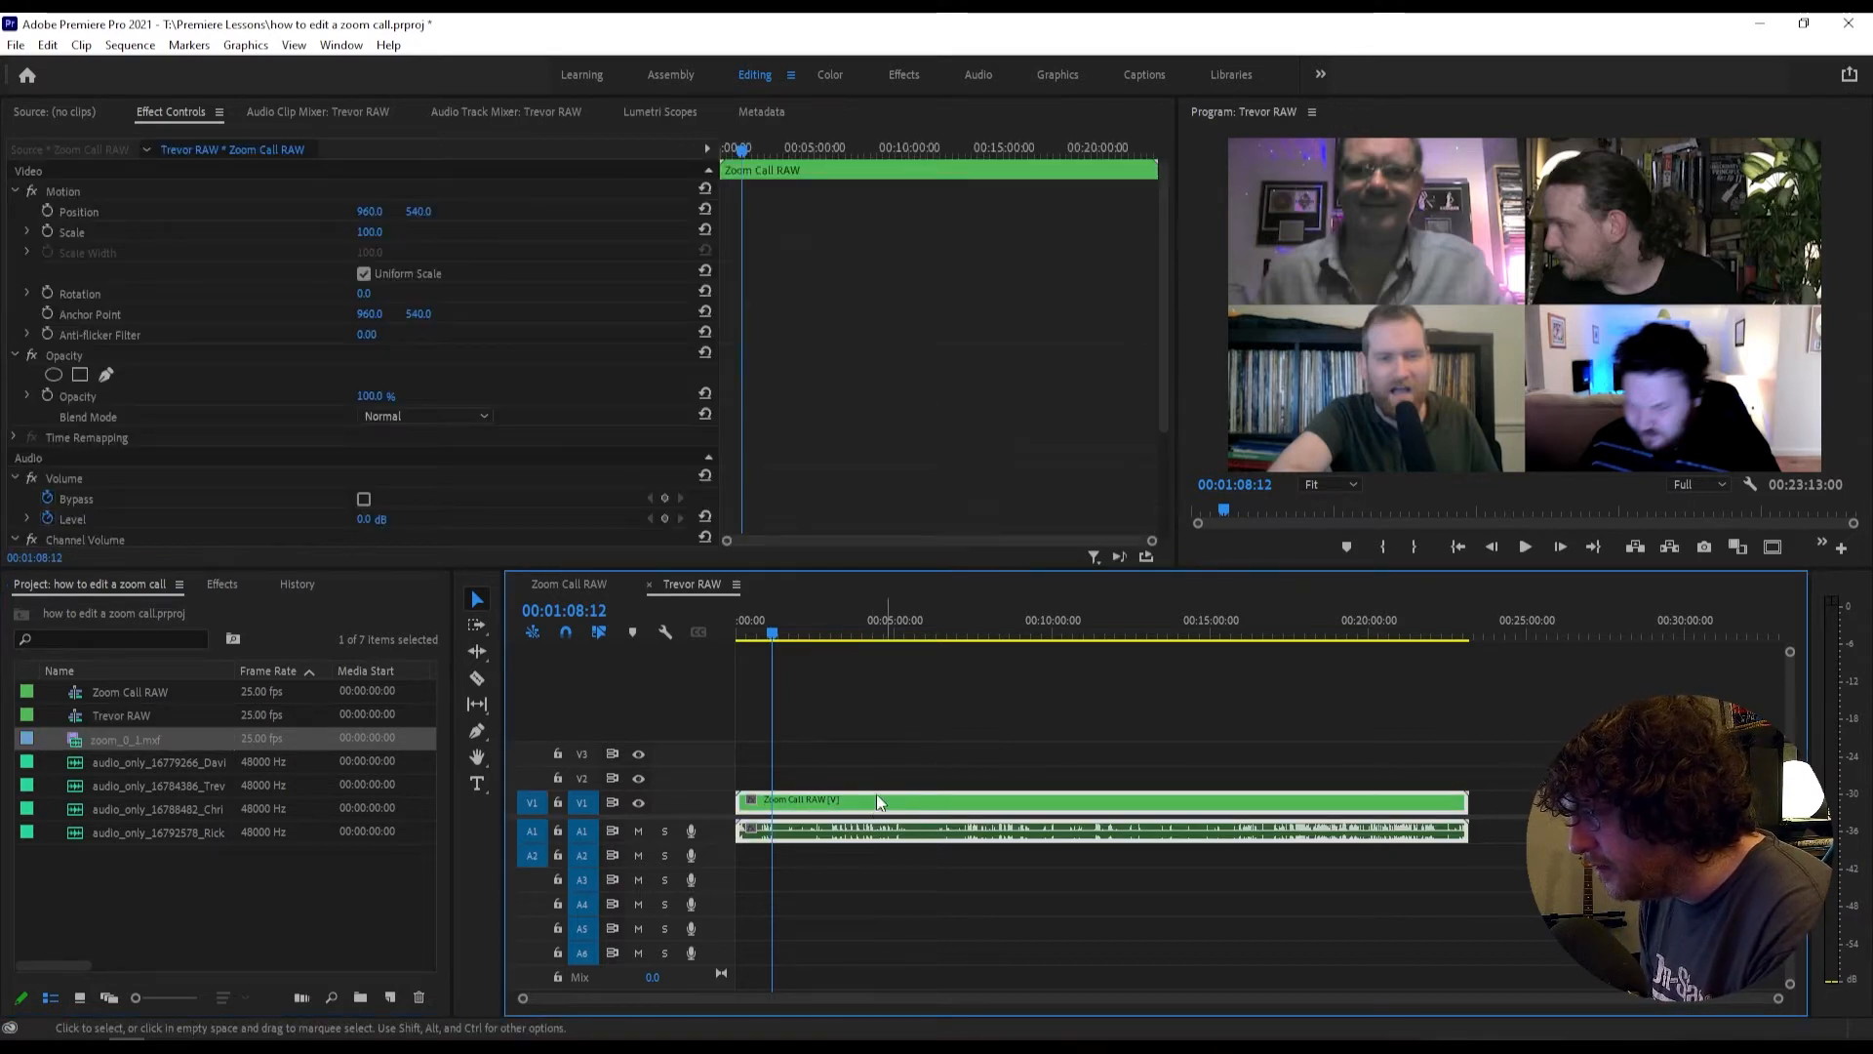
{"action": "left_click", "coordinate": [369, 231]}
{"action": "type", "text": "200"}
{"action": "key", "text": "Return"}
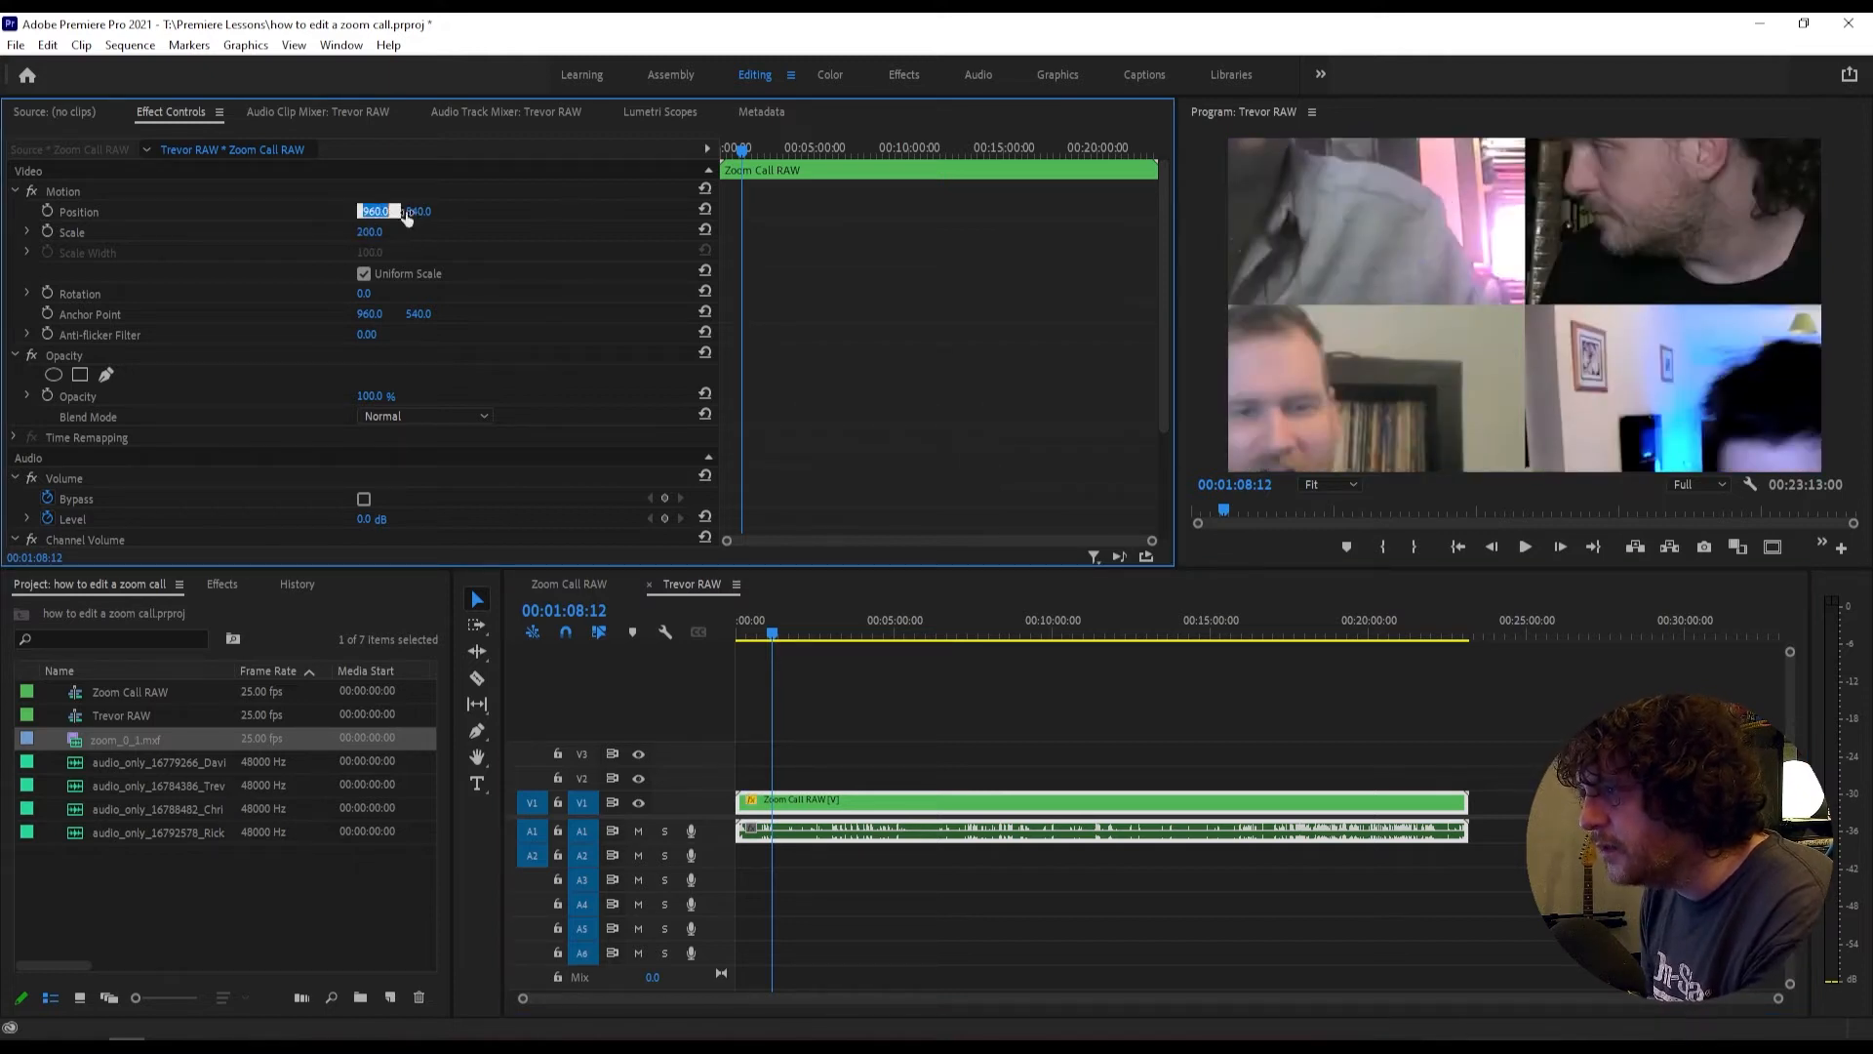
{"action": "type", "text": "1920"}
{"action": "key", "text": "Tab"}
{"action": "type", "text": "1080"}
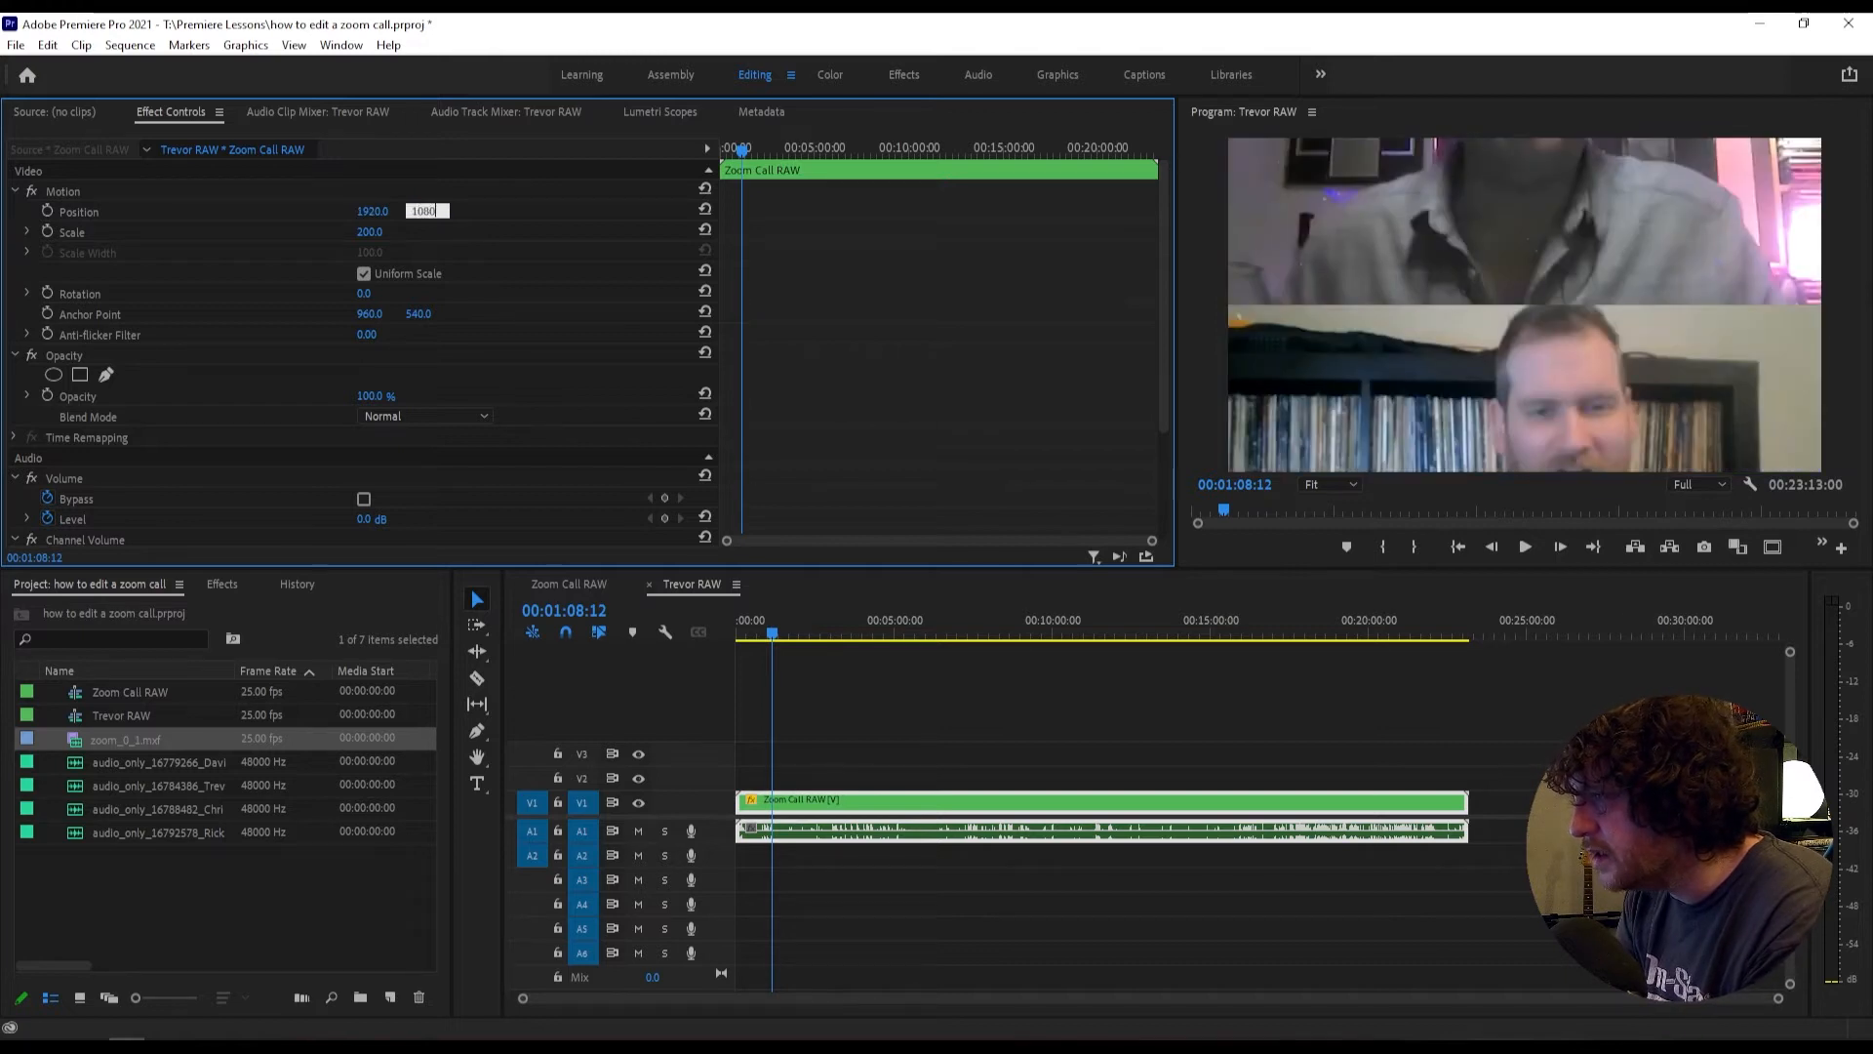
{"action": "key", "text": "Return"}
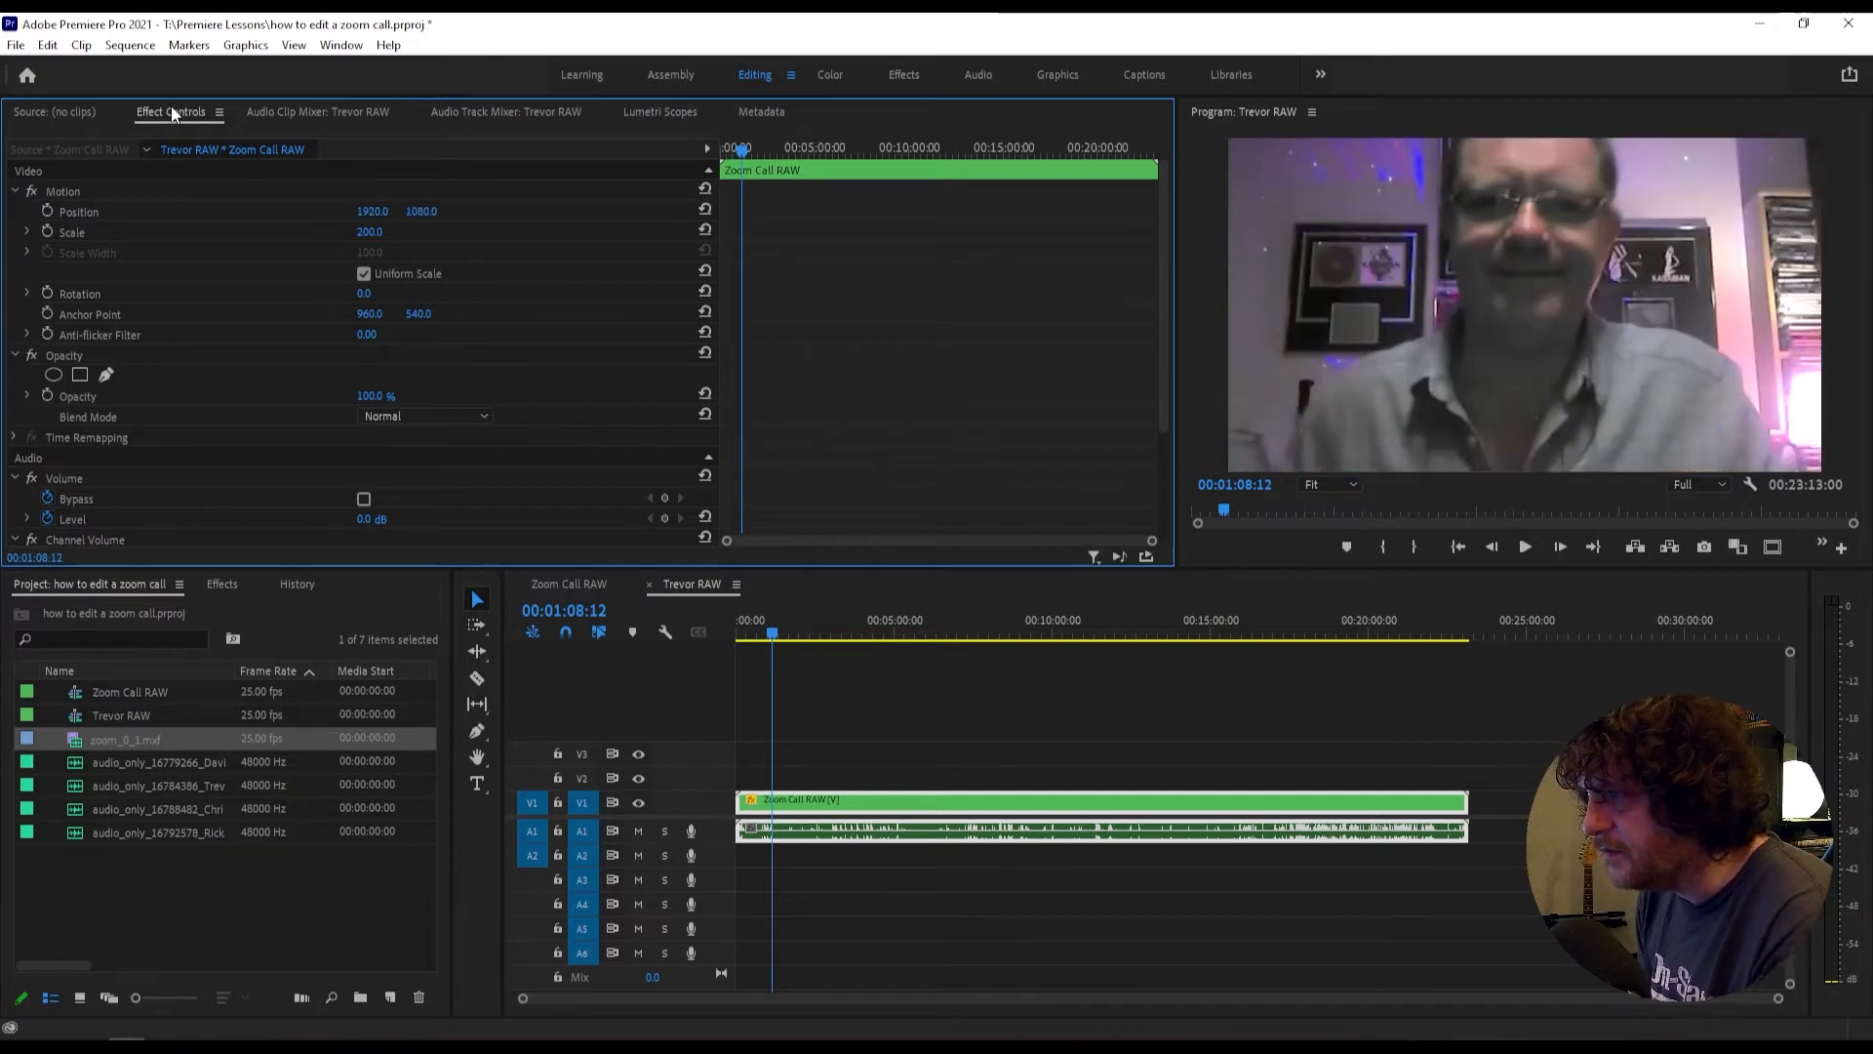
{"action": "left_click_drag", "start_coordinate": [783, 618], "coordinate": [729, 634]}
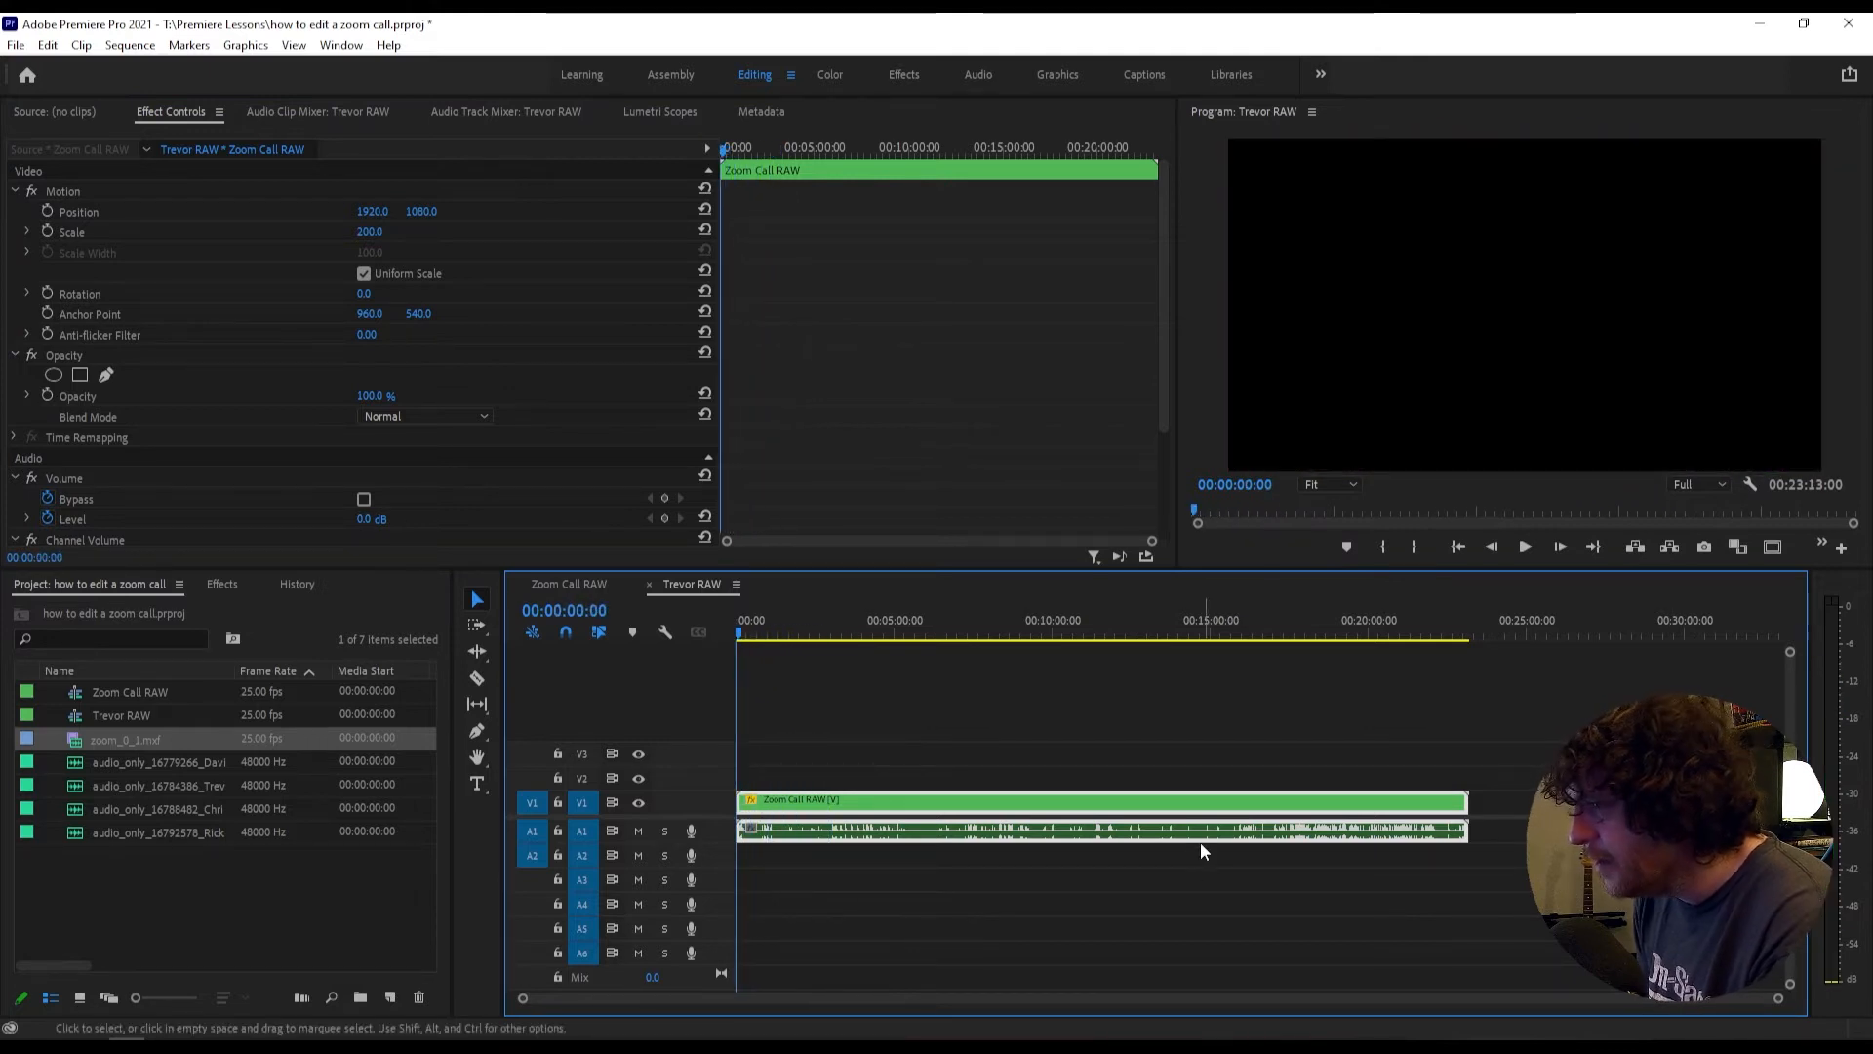
{"action": "left_click", "coordinate": [1002, 728]}
Step: Duplicate the upper-left participant's sequence and rename the copy with the upper-right participant's first name followed by RAW
{"action": "left_click", "coordinate": [76, 717]}
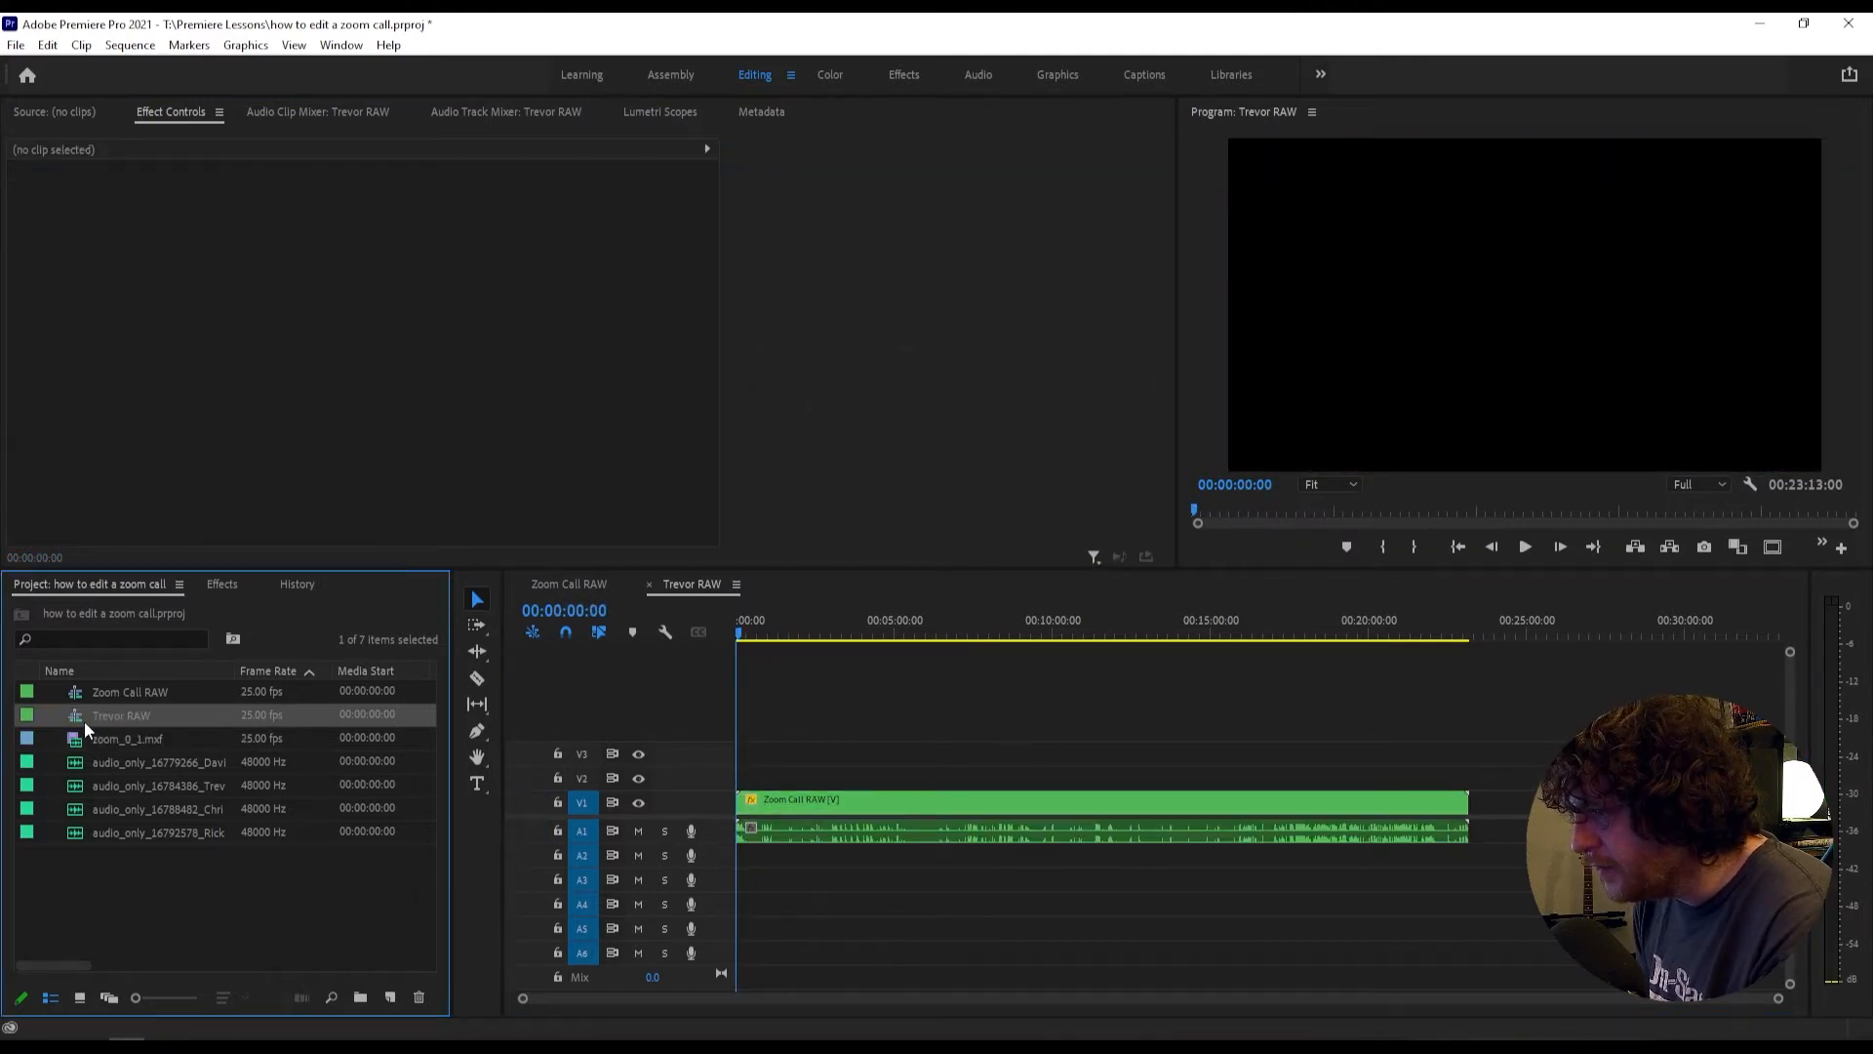
{"action": "right_click", "coordinate": [74, 720]}
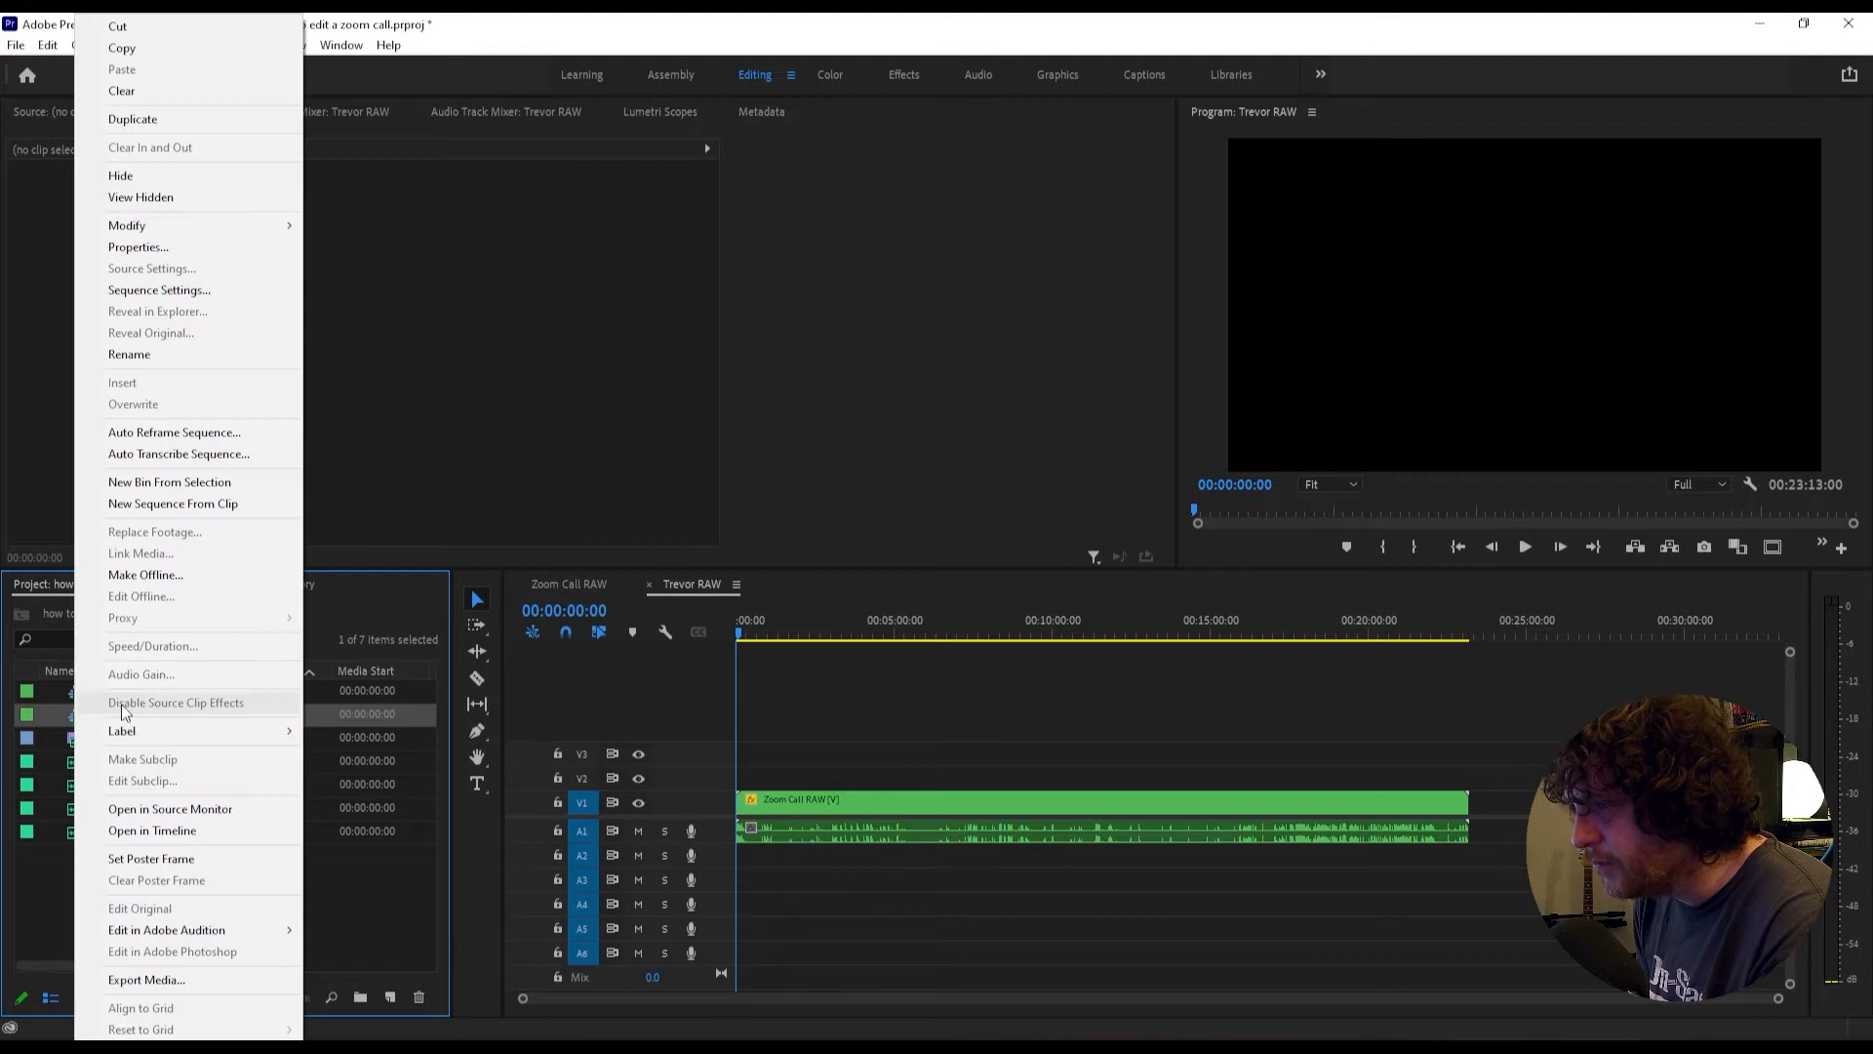
{"action": "left_click", "coordinate": [172, 119]}
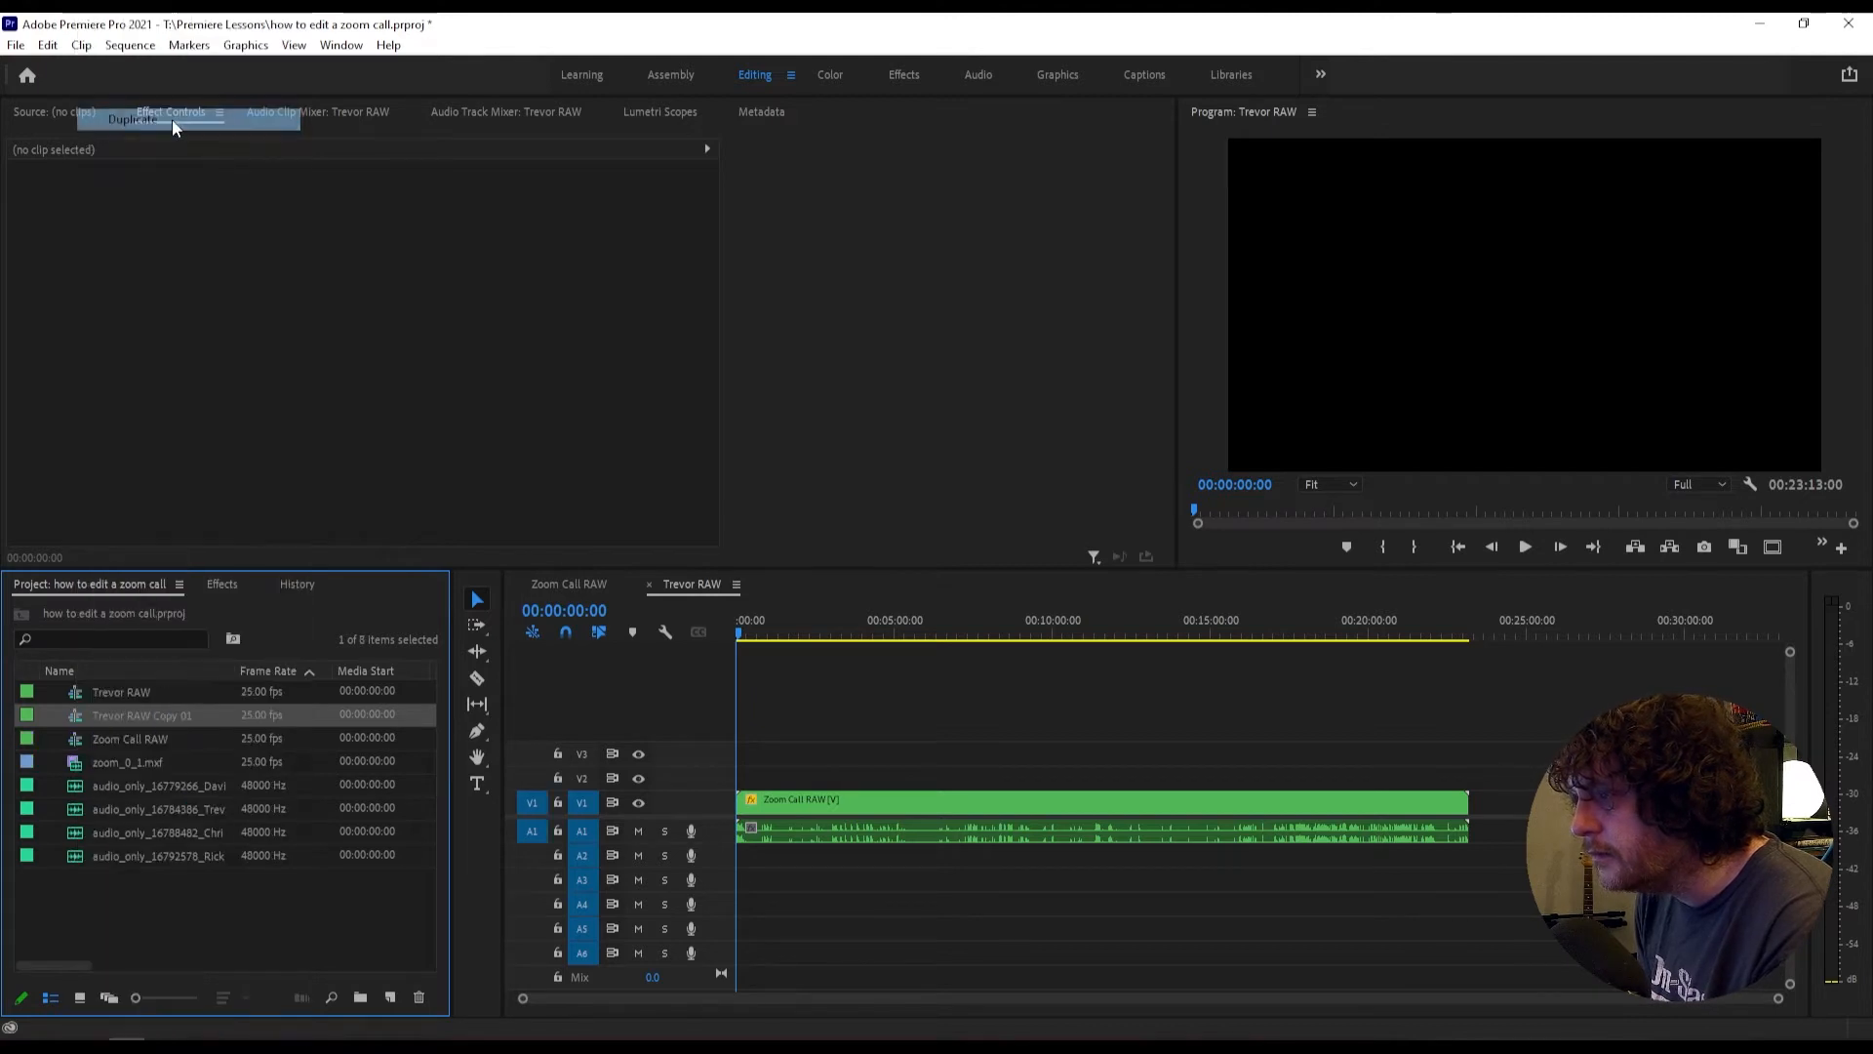
{"action": "left_click", "coordinate": [153, 717]}
{"action": "type", "text": "Dave"}
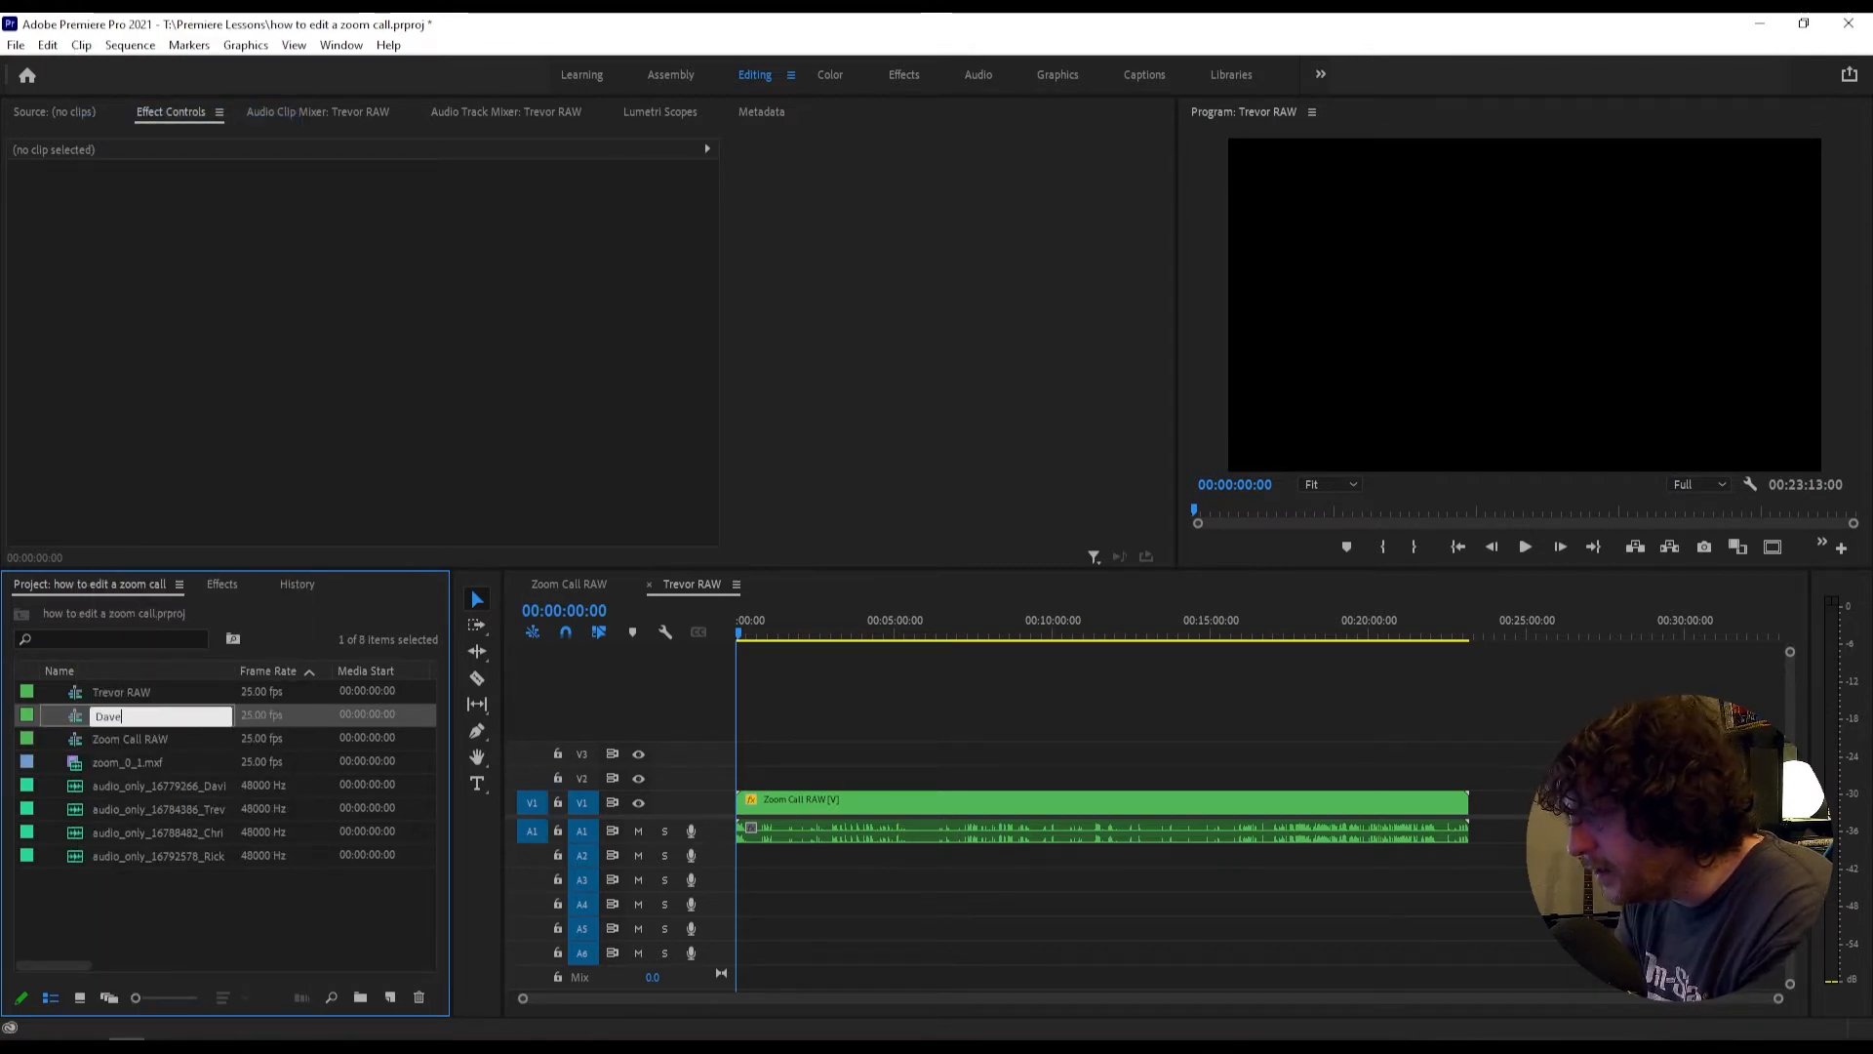
{"action": "type", "text": " RAW"}
{"action": "key", "text": "Tab"}
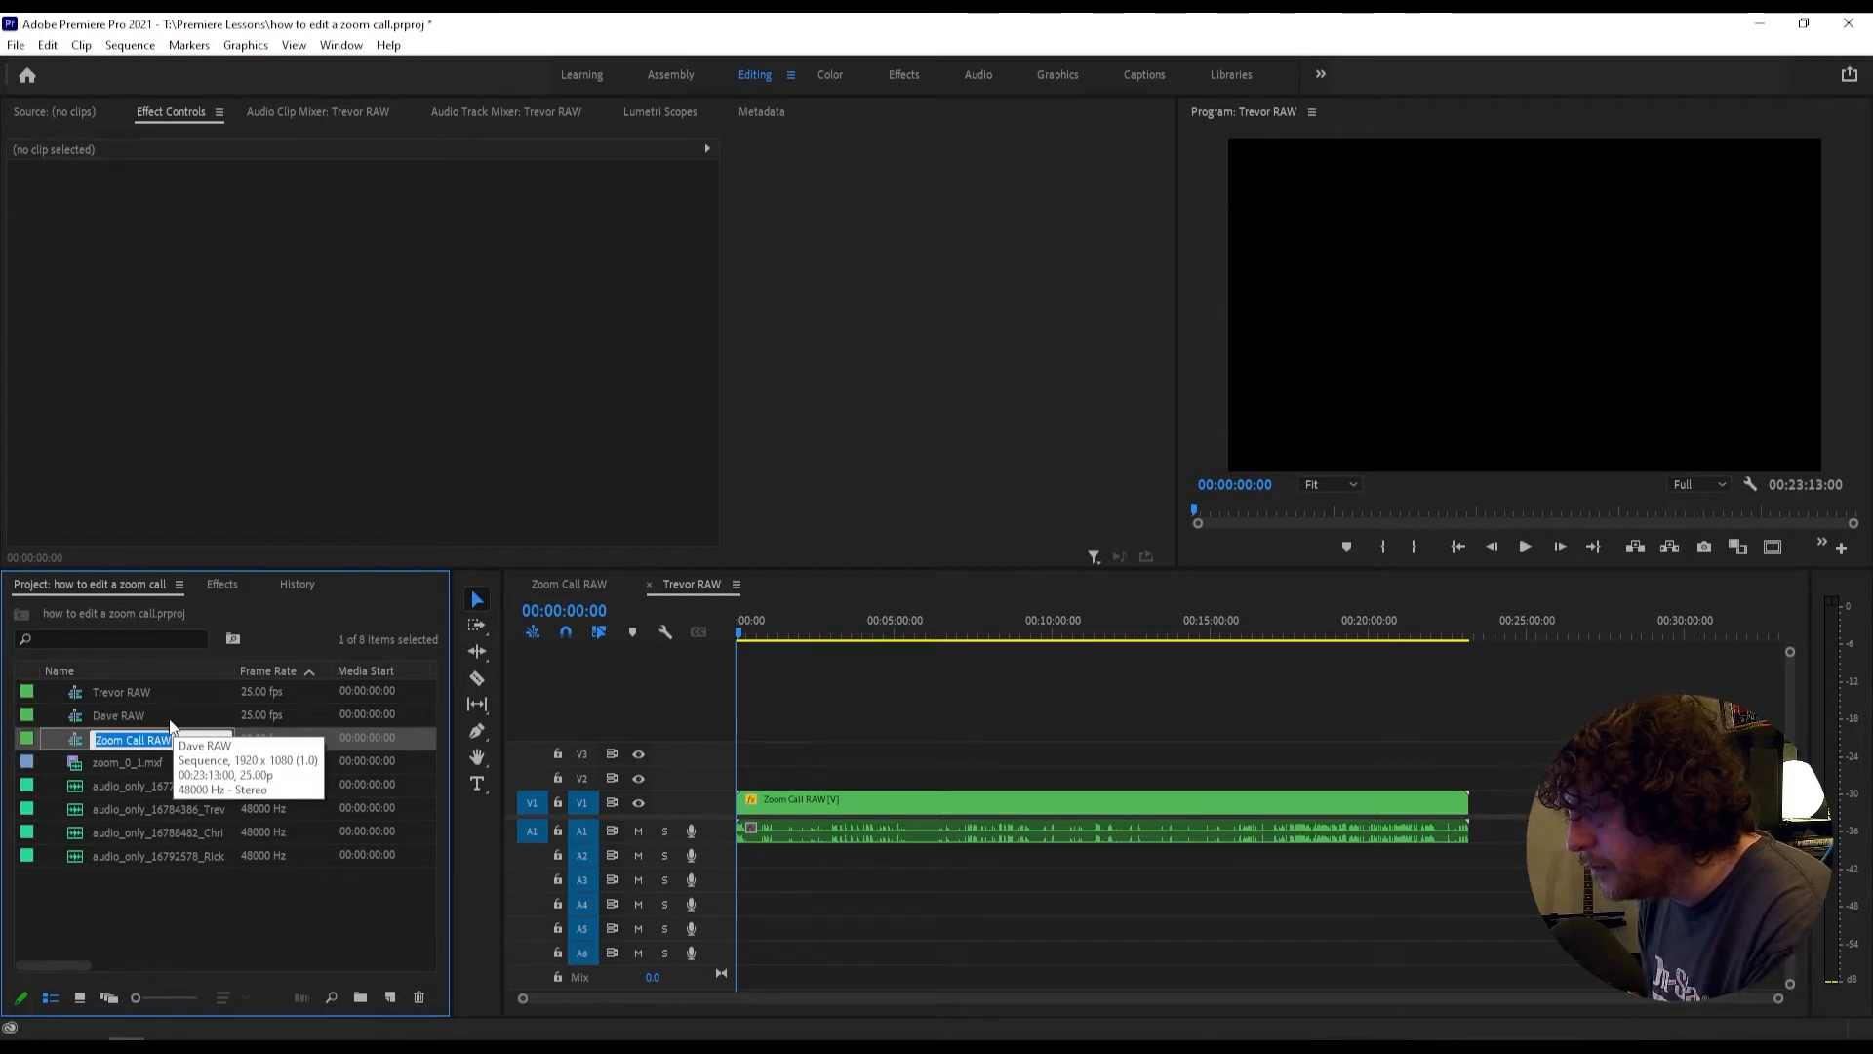
Step: Reframe the copied sequence on the upper-right participant by setting the nested clip's horizontal position to 0
{"action": "double_click", "coordinate": [80, 714]}
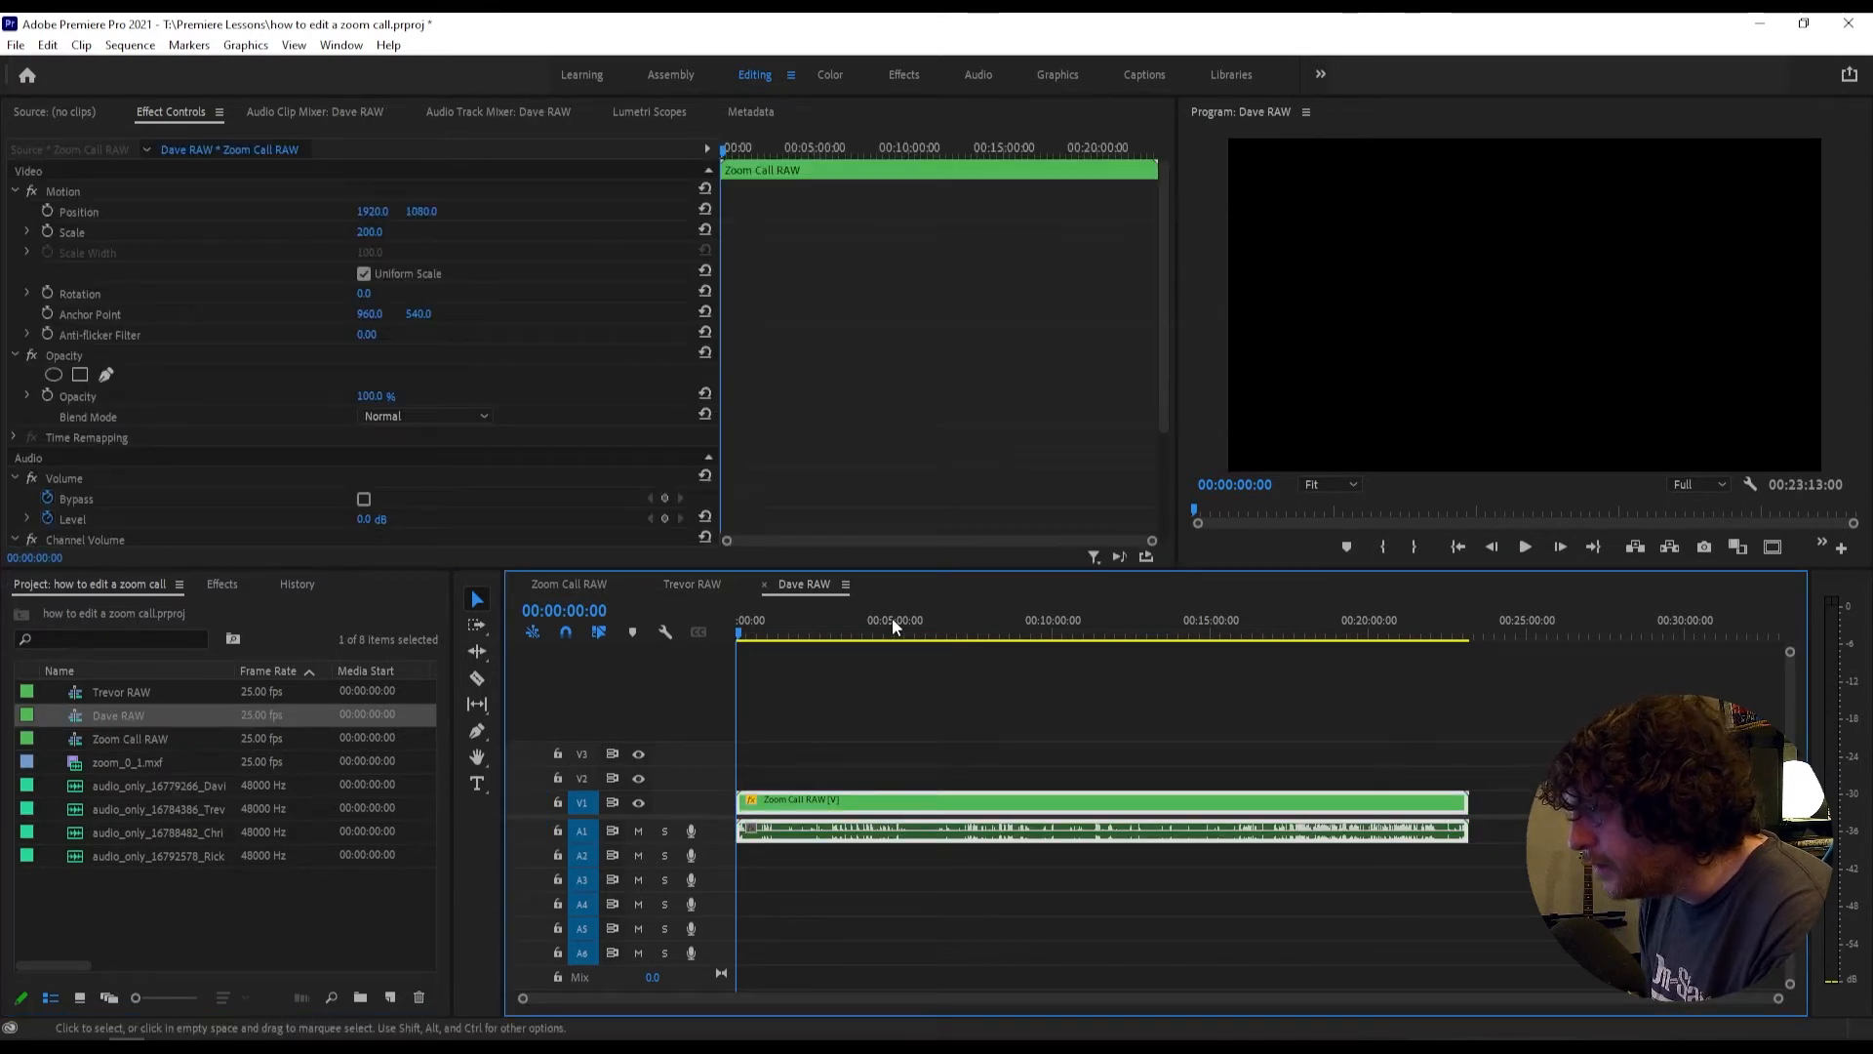
{"action": "left_click", "coordinate": [879, 625]}
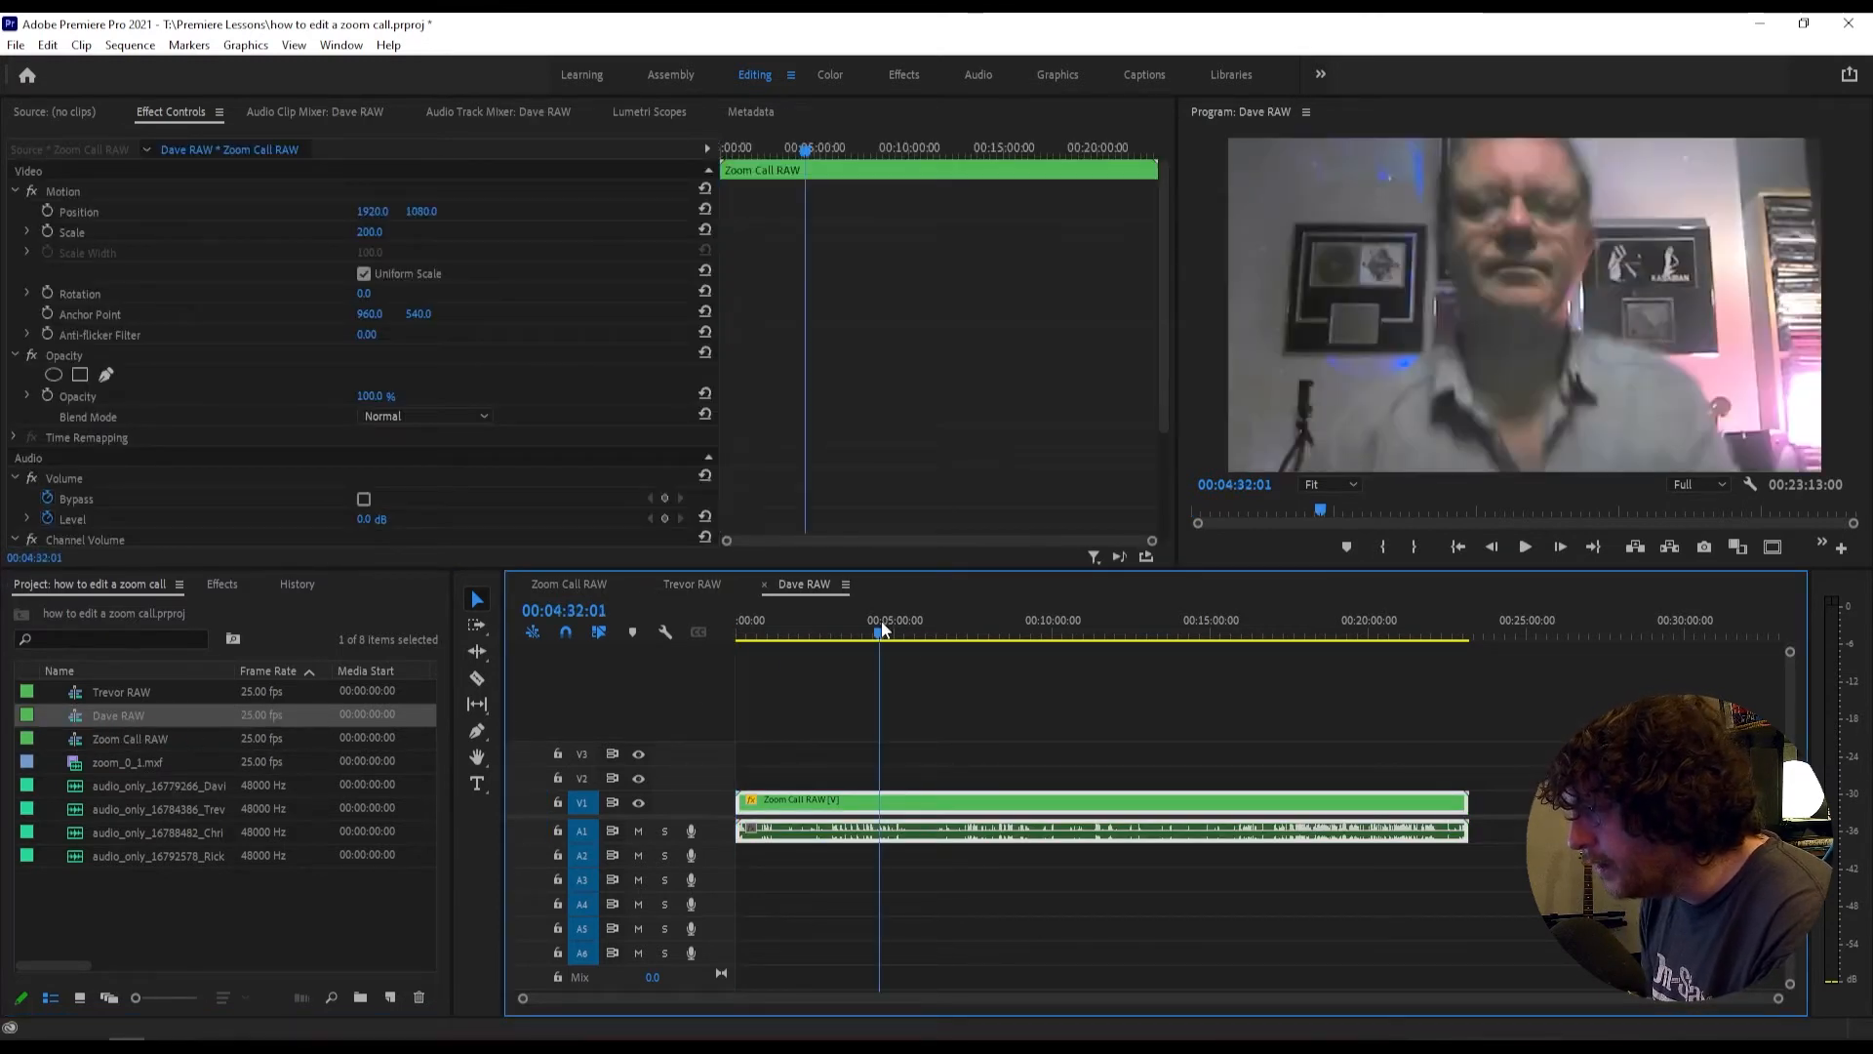
{"action": "left_click", "coordinate": [746, 631]}
{"action": "left_click_drag", "start_coordinate": [376, 210], "coordinate": [178, 210]}
{"action": "type", "text": "0"}
{"action": "key", "text": "Return"}
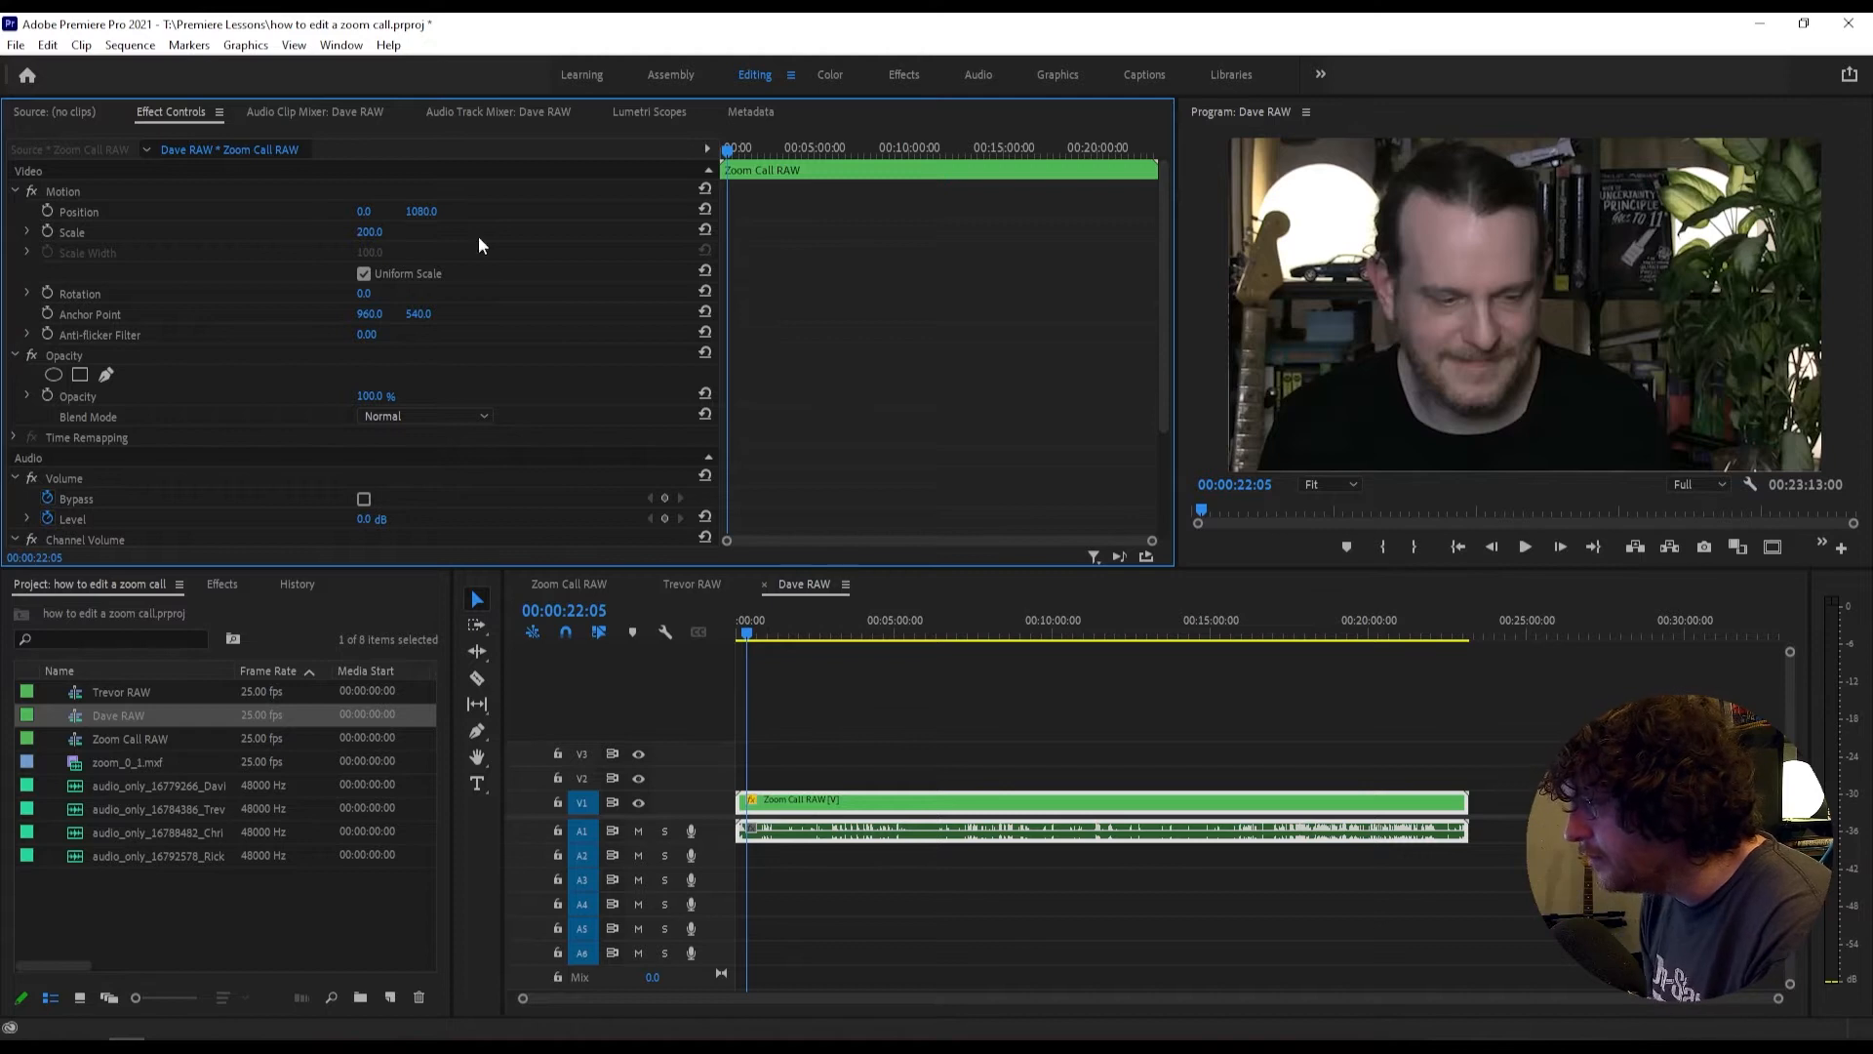
Step: Duplicate the upper-right participant's sequence and rename the copy with the lower-right participant's first name followed by Raw
{"action": "right_click", "coordinate": [76, 722]}
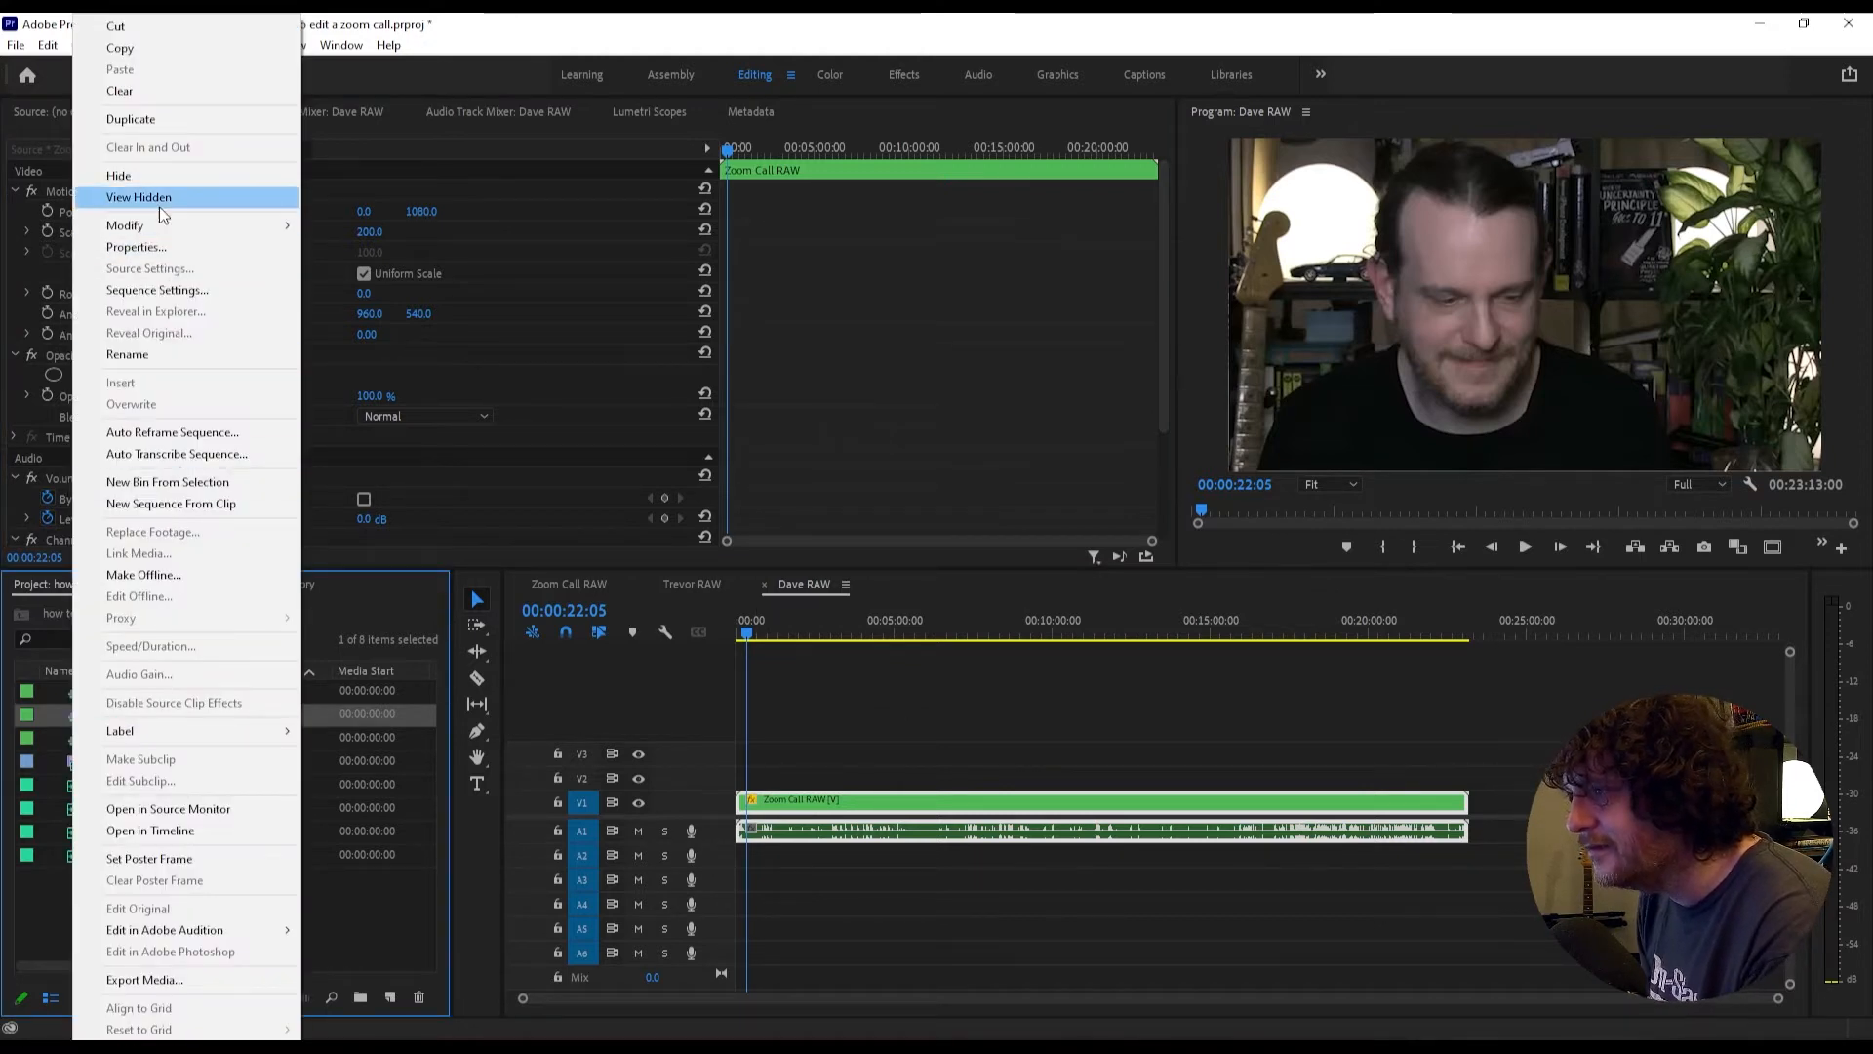
{"action": "left_click", "coordinate": [161, 120]}
{"action": "left_click", "coordinate": [138, 715]}
{"action": "type", "text": "Ricky Raw"}
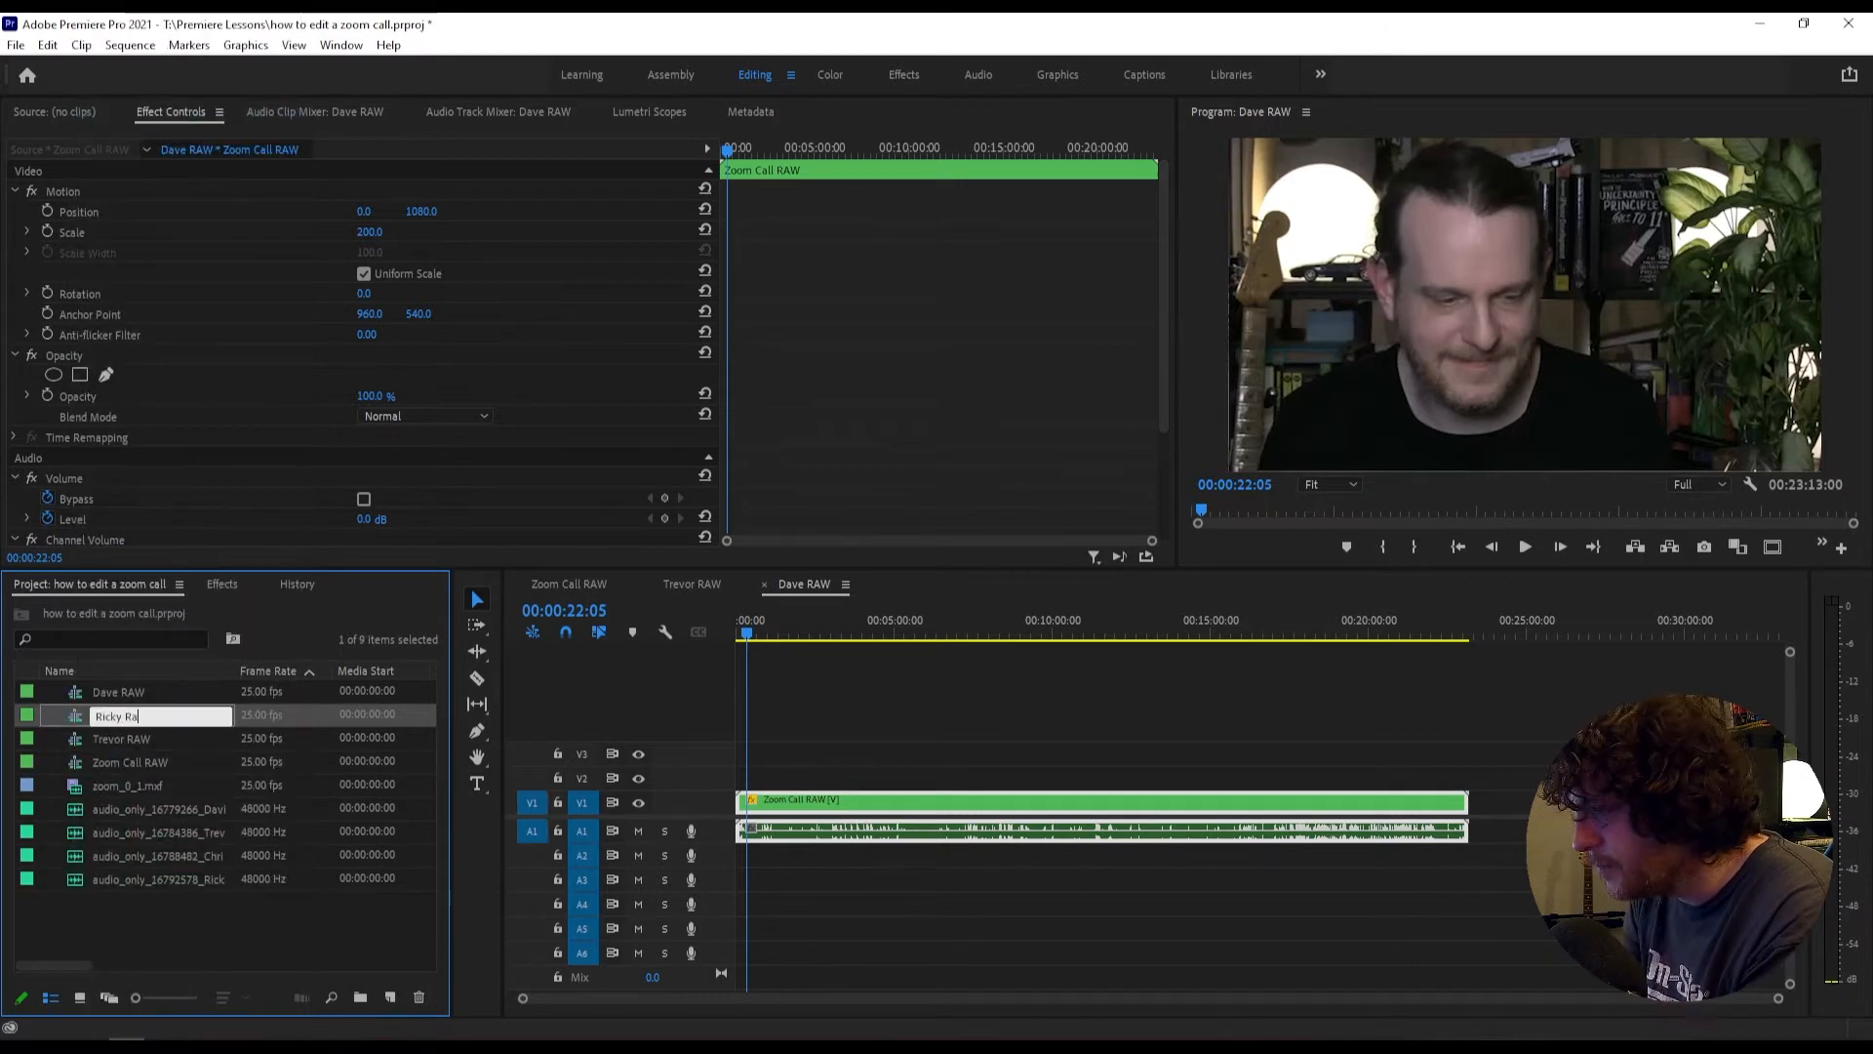
{"action": "key", "text": "Return"}
Step: Reframe the new copy on the lower-right participant by setting the nested clip's vertical position to 0
{"action": "double_click", "coordinate": [76, 715]}
{"action": "left_click_drag", "start_coordinate": [420, 211], "coordinate": [605, 211]}
Step: Duplicate the lower-right participant's sequence and rename the copy with the lower-left participant's first name followed by Raw
{"action": "right_click", "coordinate": [101, 727]}
{"action": "left_click", "coordinate": [201, 128]}
{"action": "left_click", "coordinate": [137, 738]}
{"action": "type", "text": "Chris Raw"}
{"action": "key", "text": "Return"}
Step: Reframe the last copy on the lower-left participant by setting the nested clip's position to 1920, 0
{"action": "double_click", "coordinate": [77, 738]}
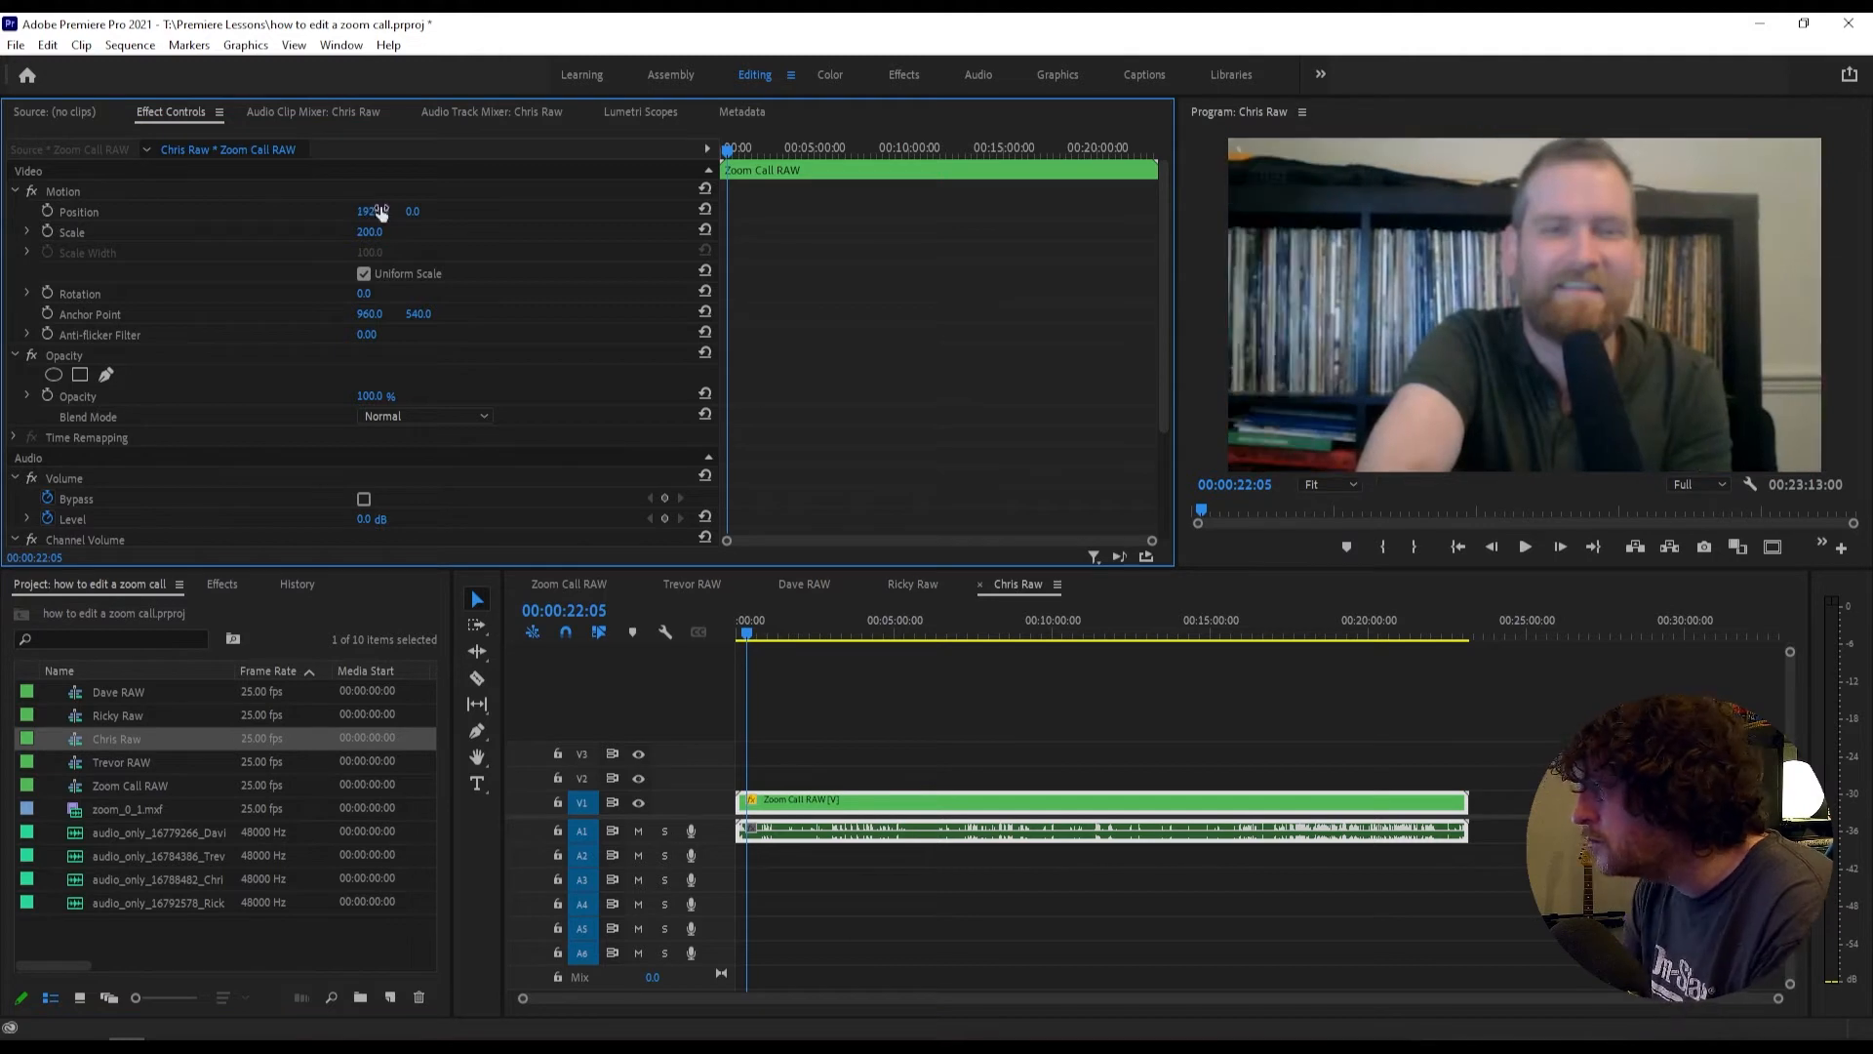
{"action": "left_click", "coordinate": [757, 721]}
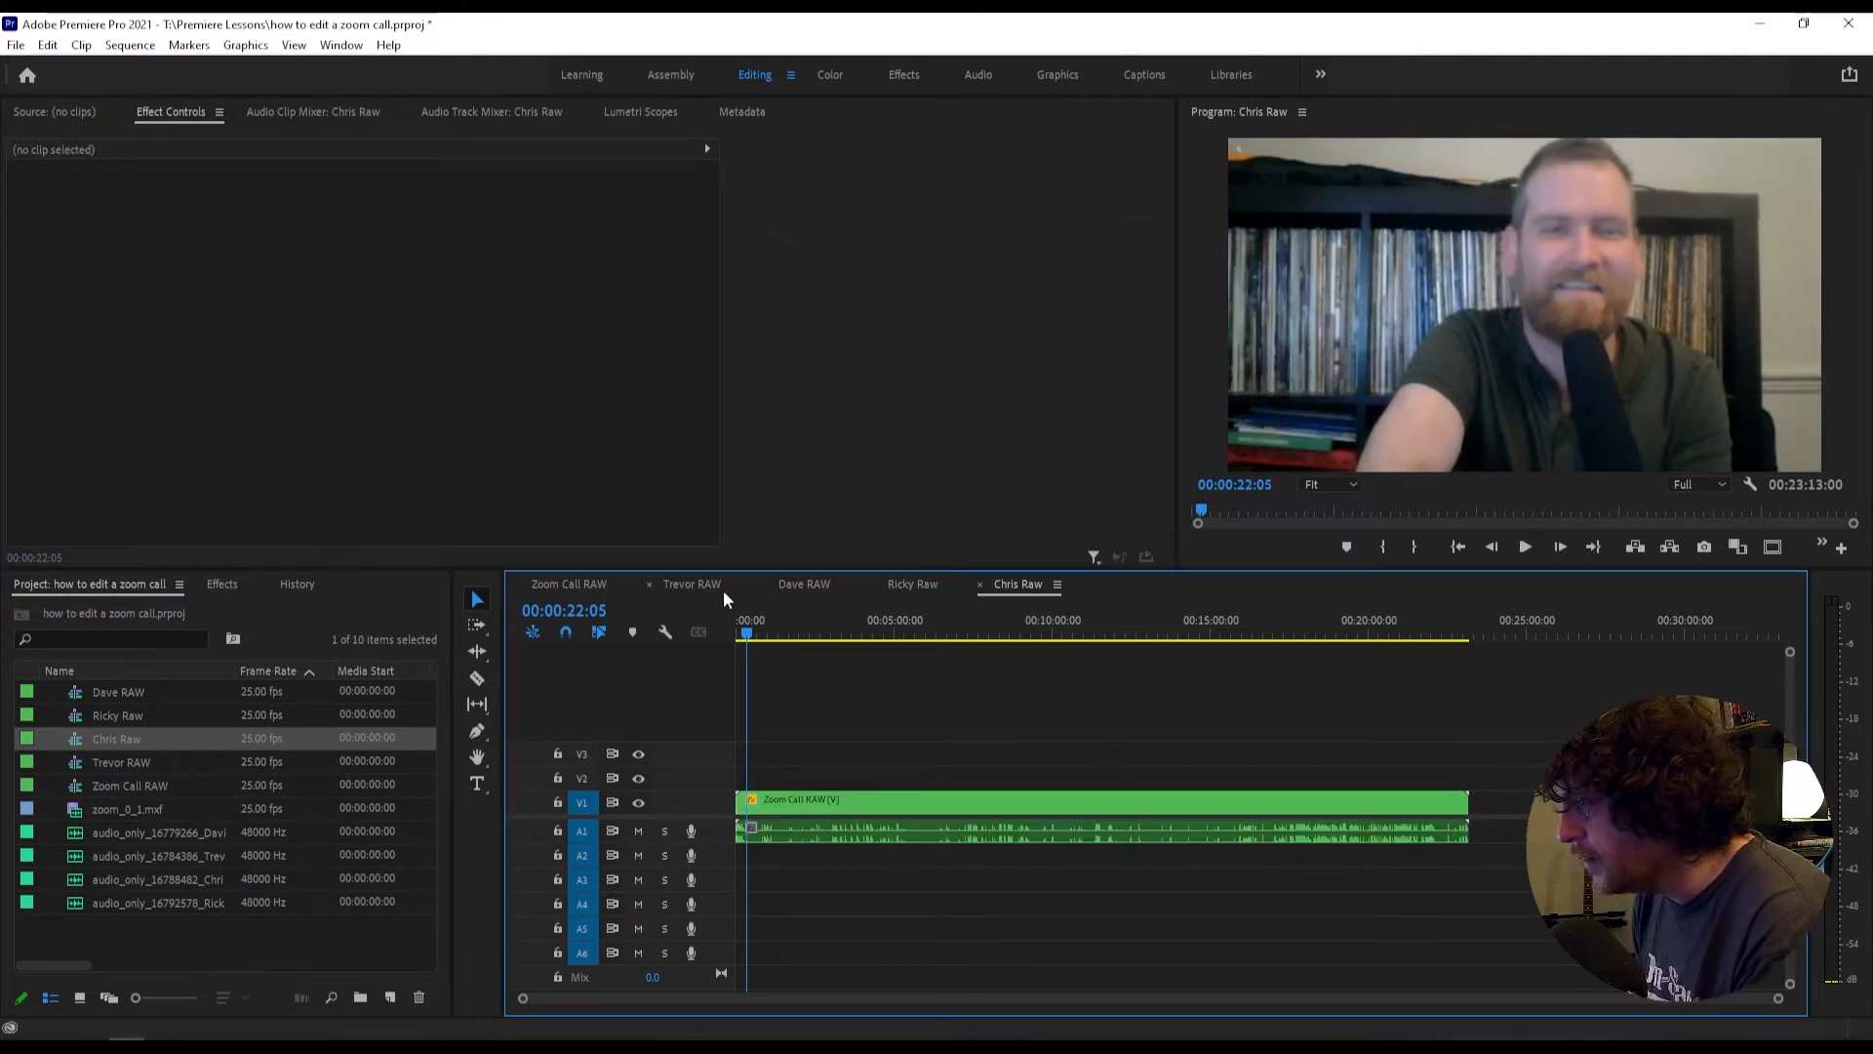
Step: Review the framing in the upper-left and upper-right participants' sequences
{"action": "left_click", "coordinate": [688, 585]}
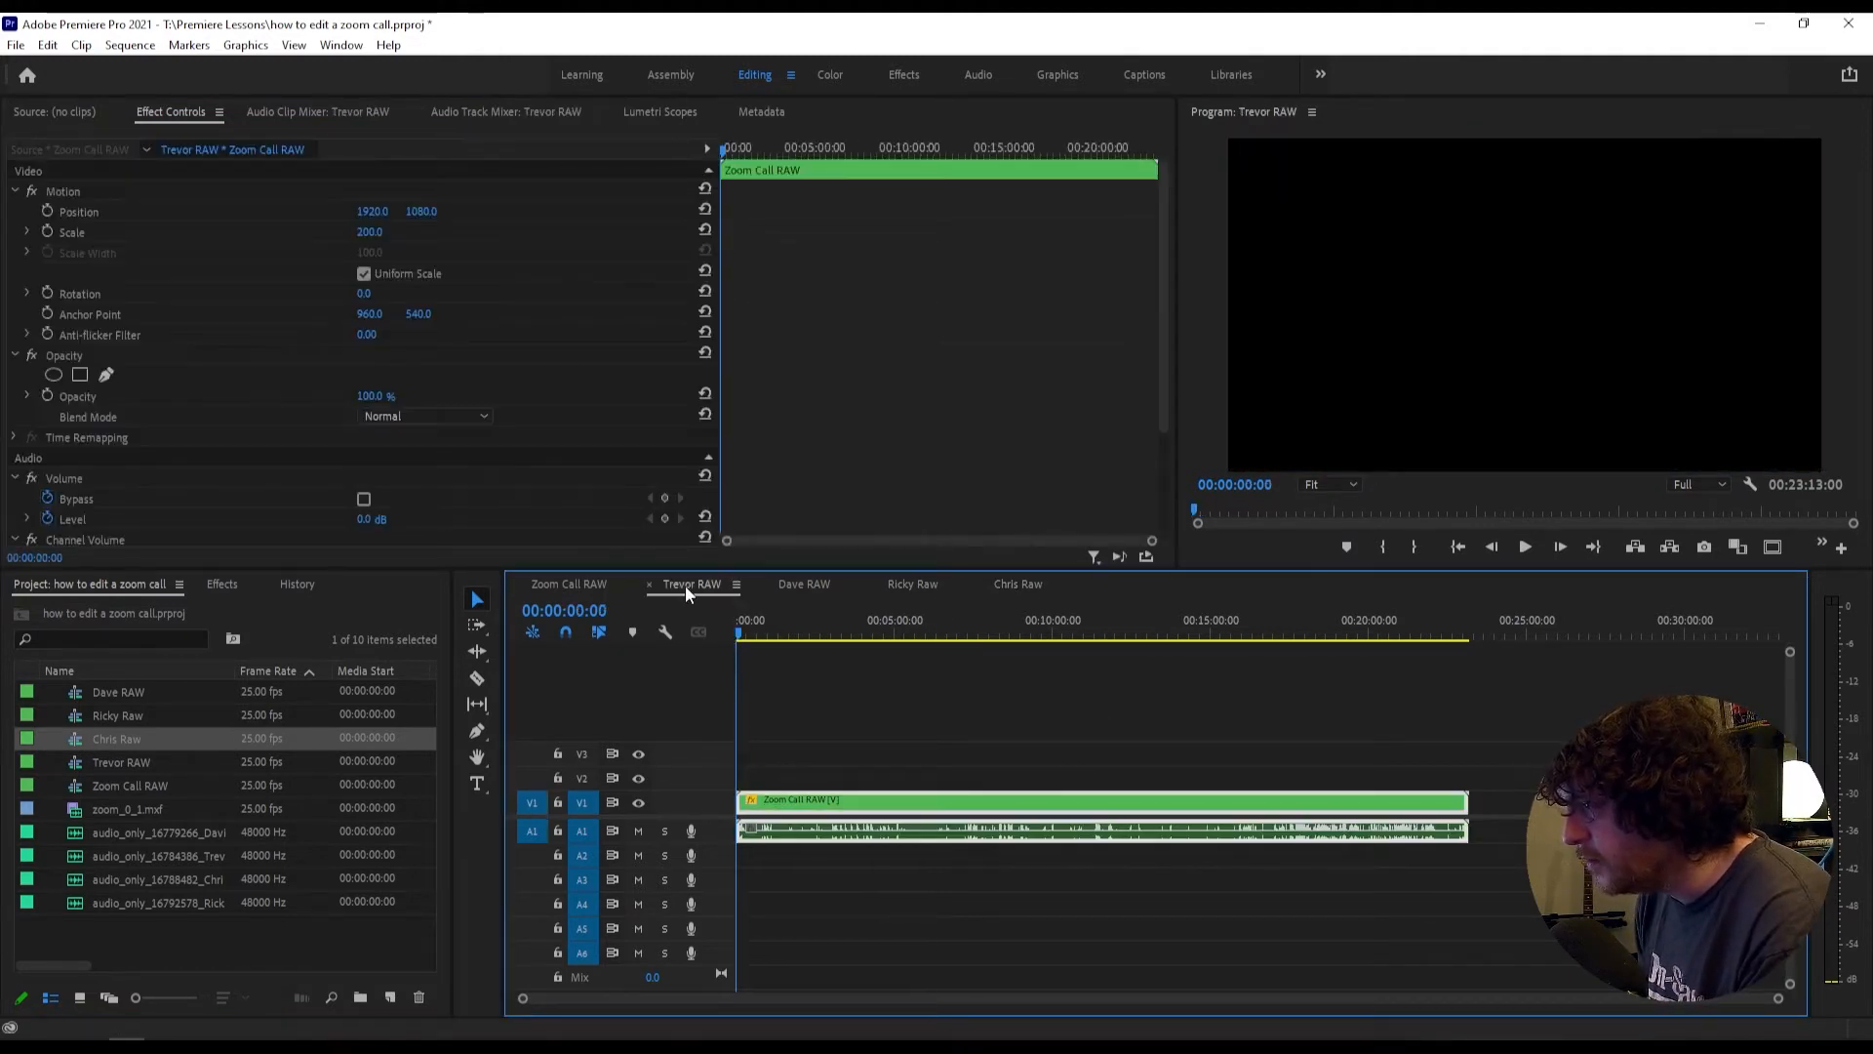
{"action": "left_click", "coordinate": [742, 635]}
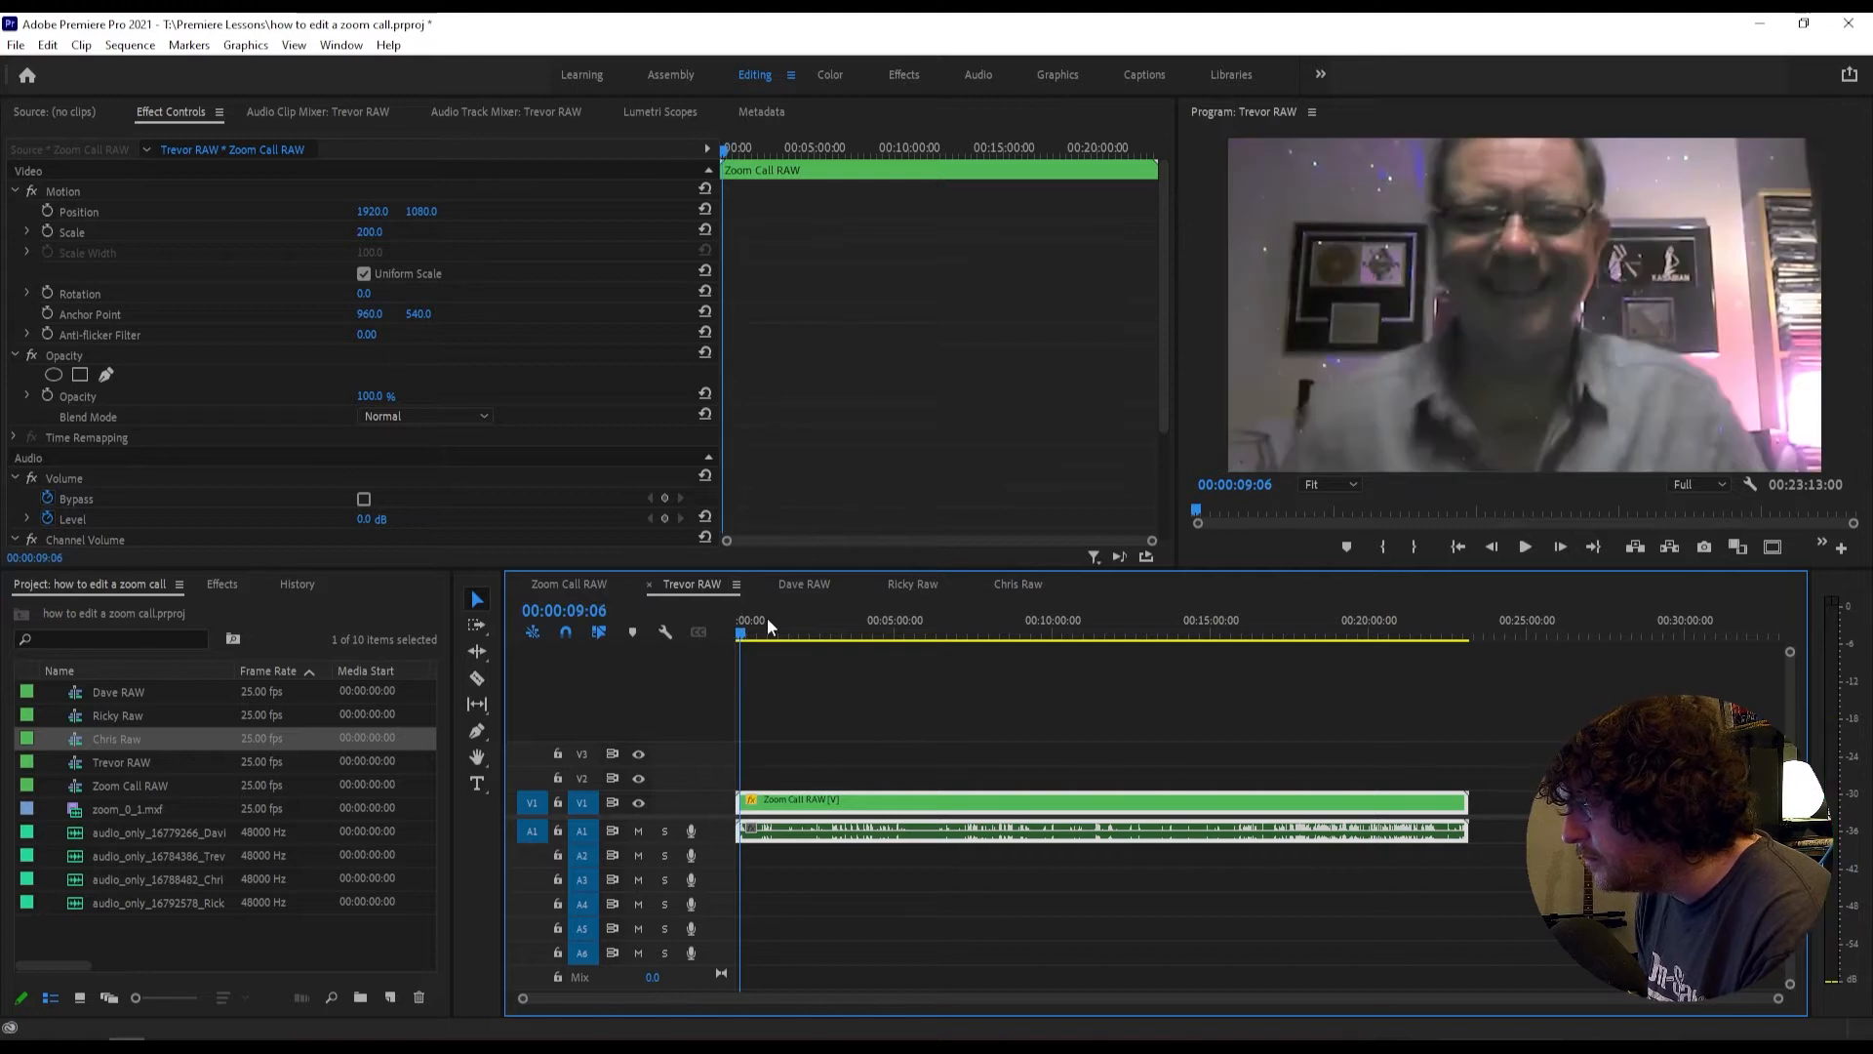
{"action": "left_click", "coordinate": [800, 586]}
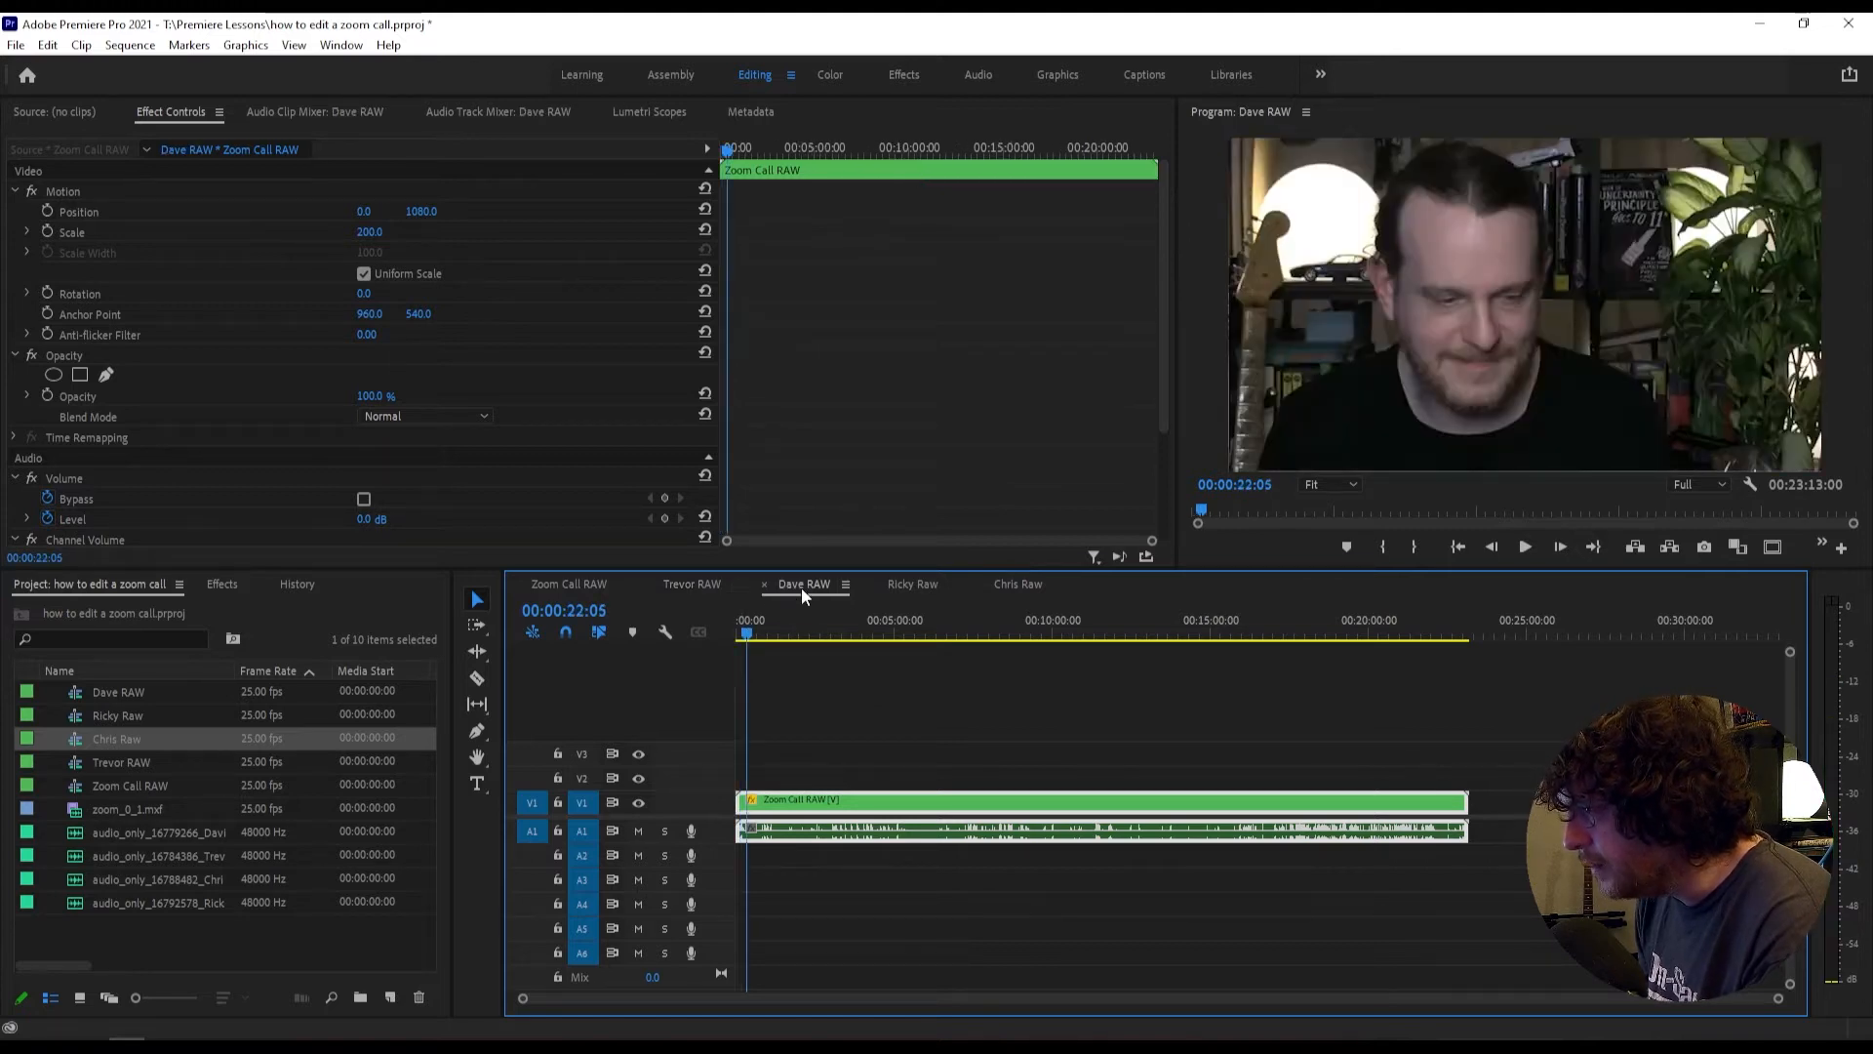
Step: Review the framing in the lower-right and lower-left participants' sequences and save the project
{"action": "left_click", "coordinate": [924, 586]}
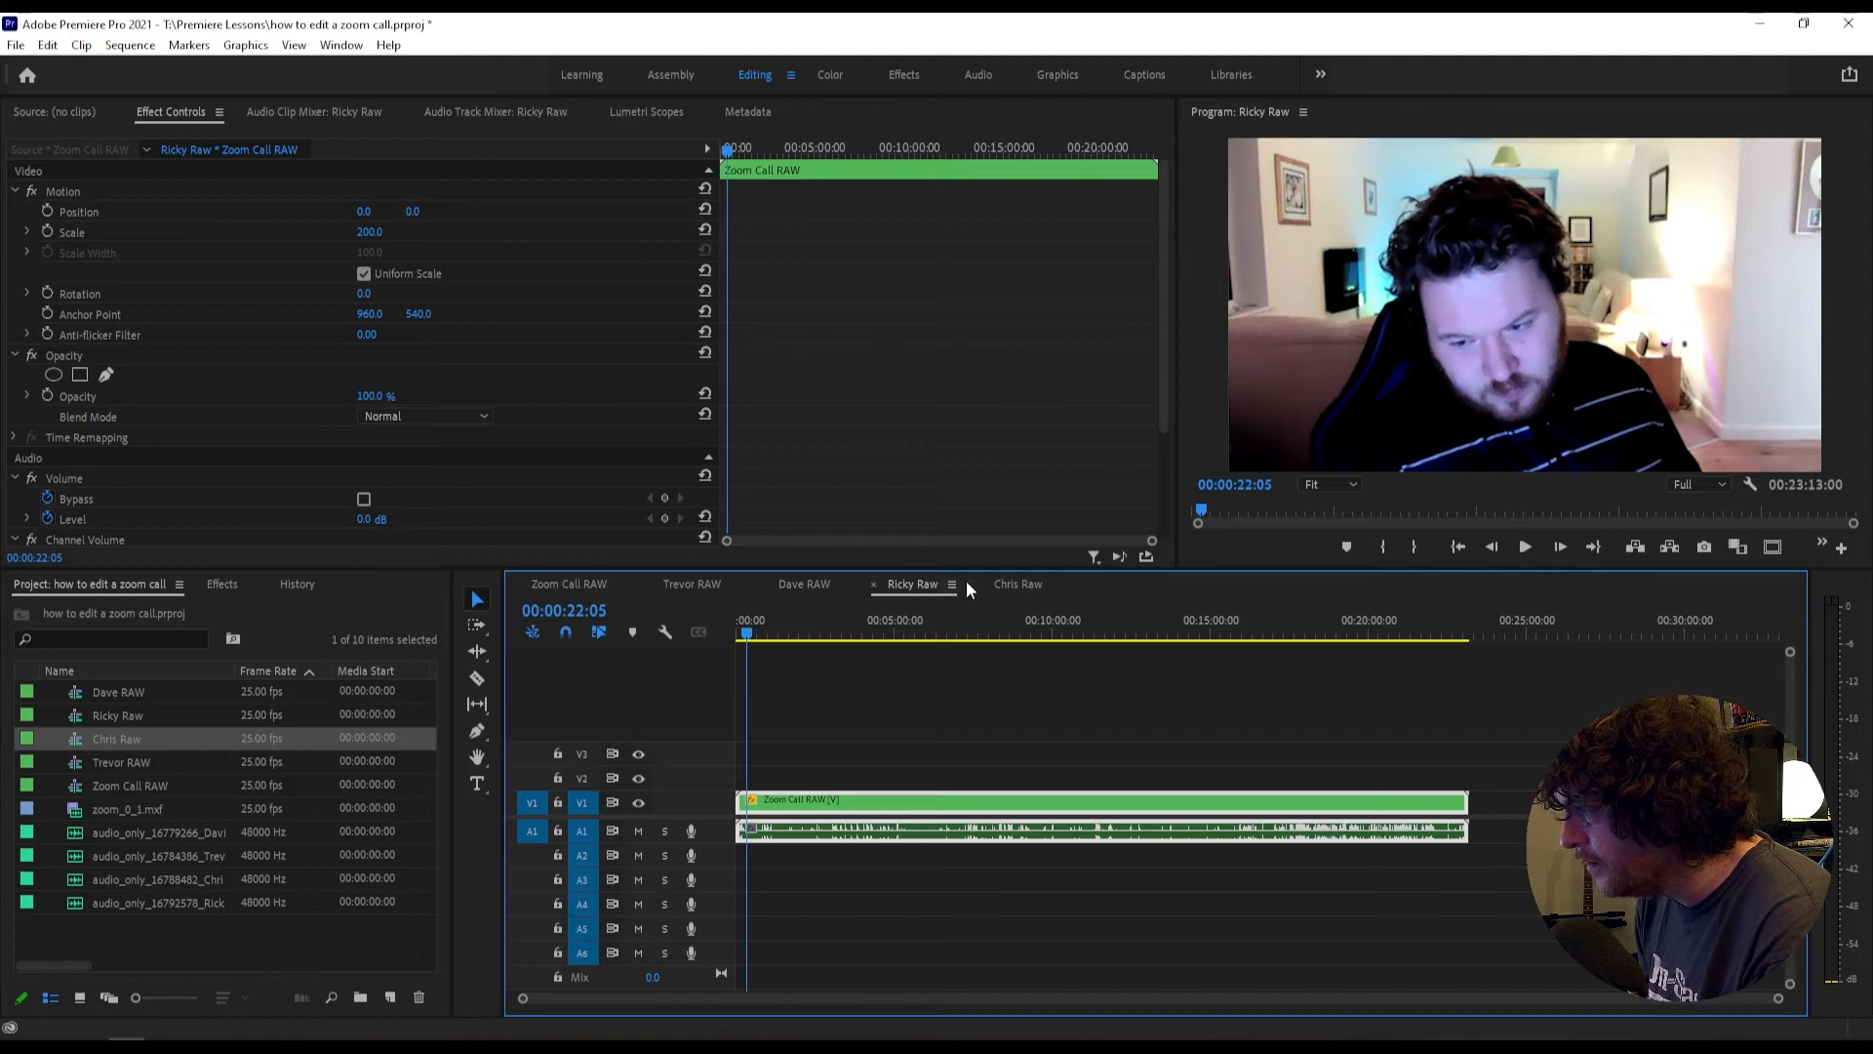
{"action": "left_click", "coordinate": [1016, 590]}
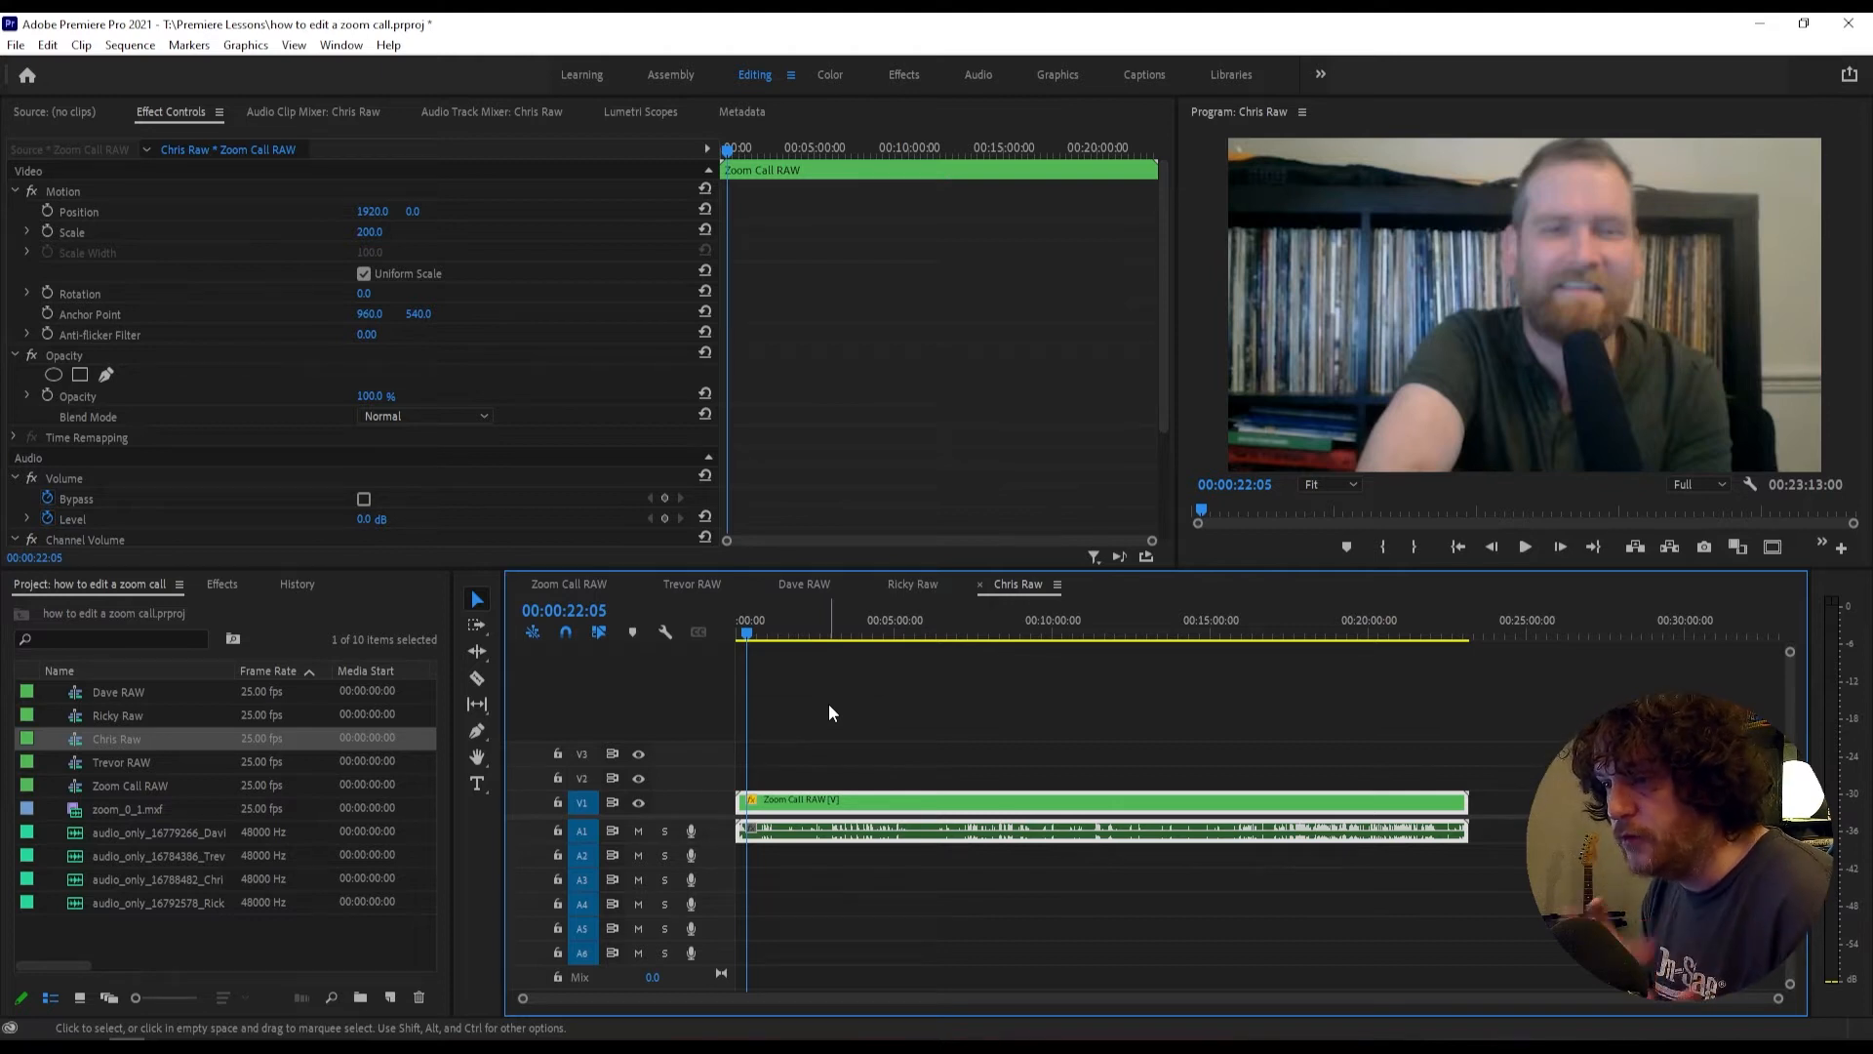
{"action": "key", "text": "ctrl+s"}
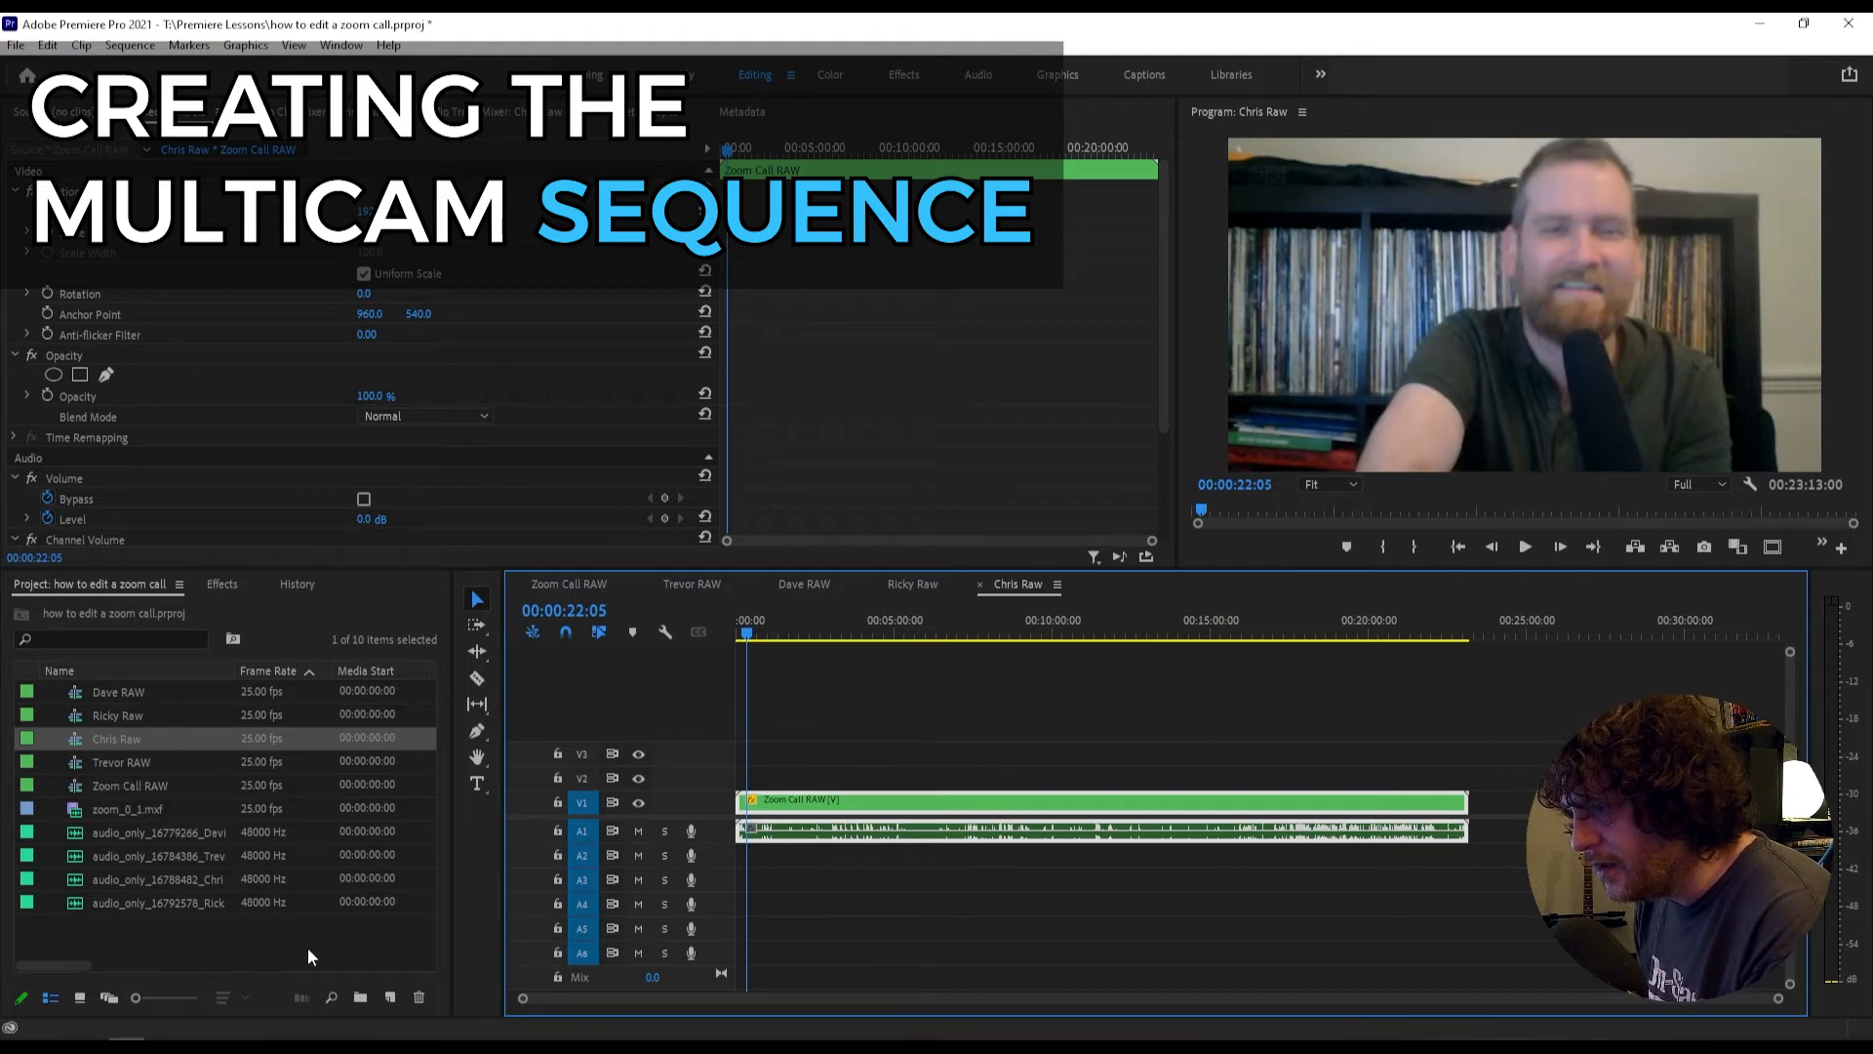
Step: Create a 25 fps DNX 1080p sequence named Zoom Call Muticam with Maximum Bit Depth enabled
{"action": "left_click", "coordinate": [390, 997]}
{"action": "left_click", "coordinate": [430, 776]}
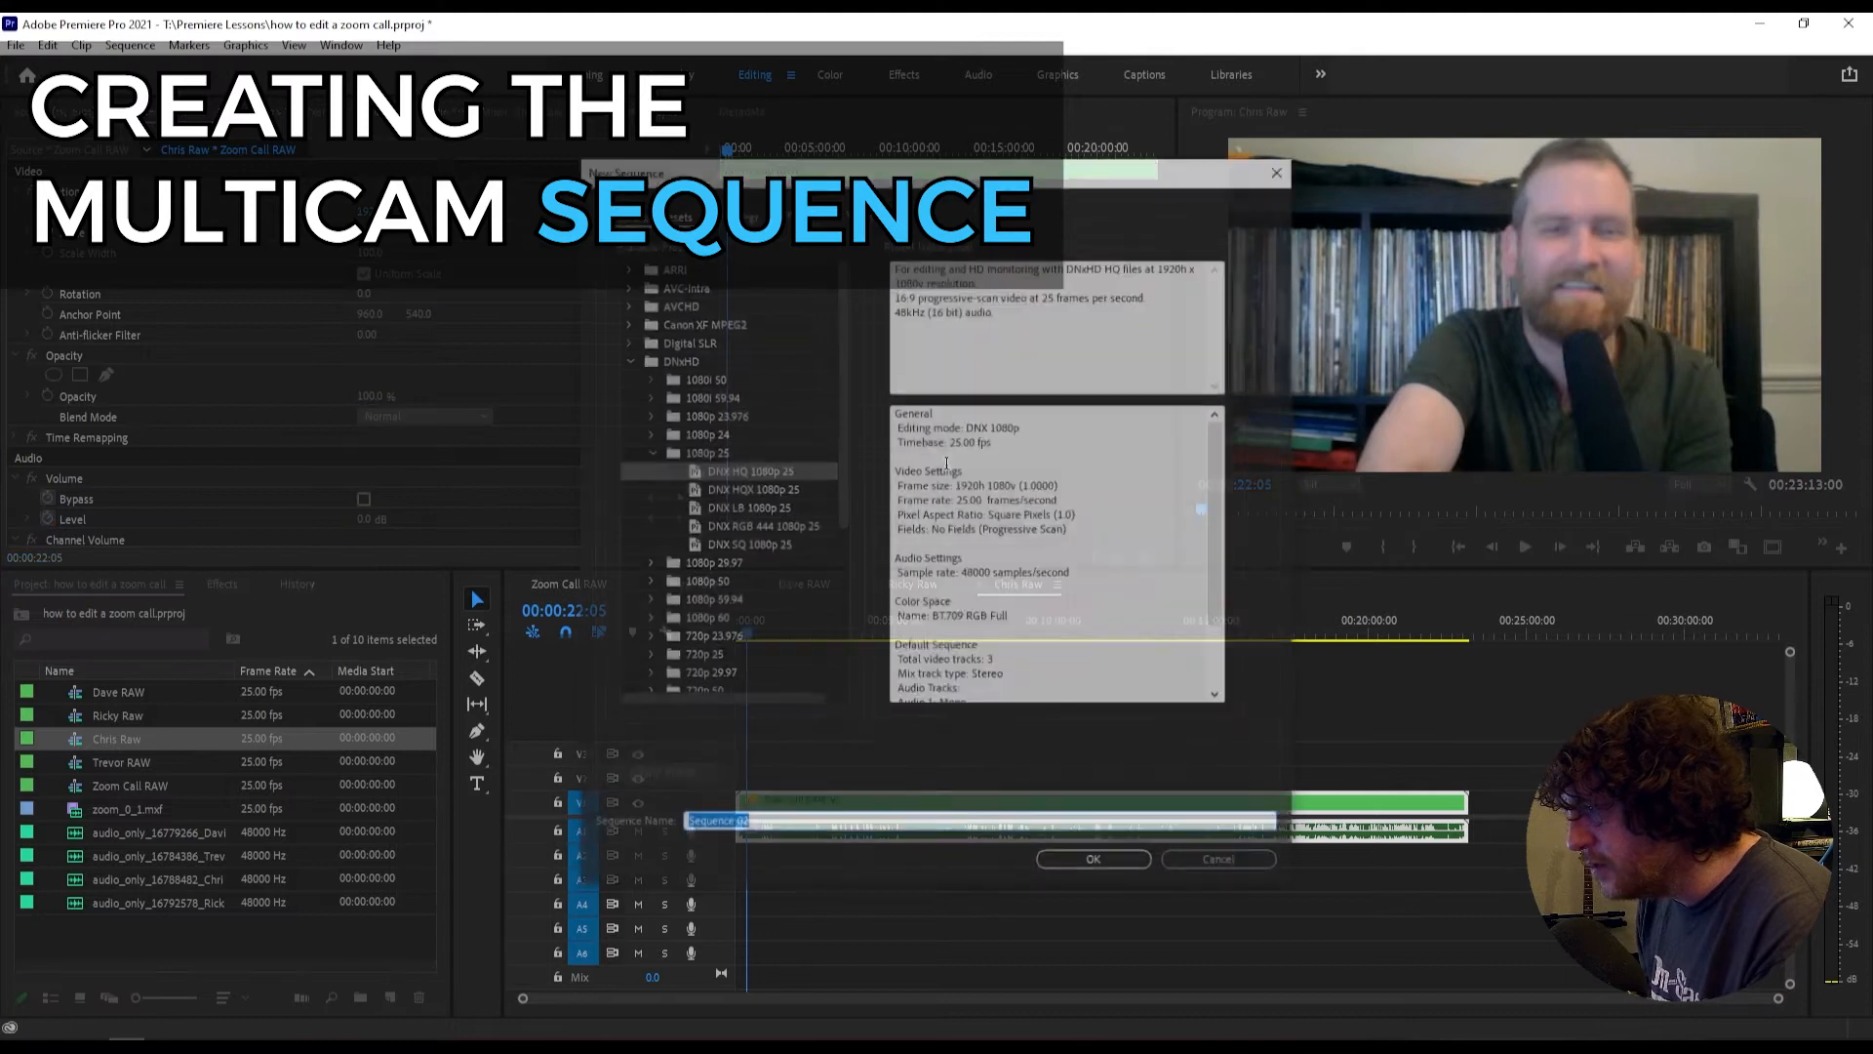
{"action": "left_click", "coordinate": [748, 213]}
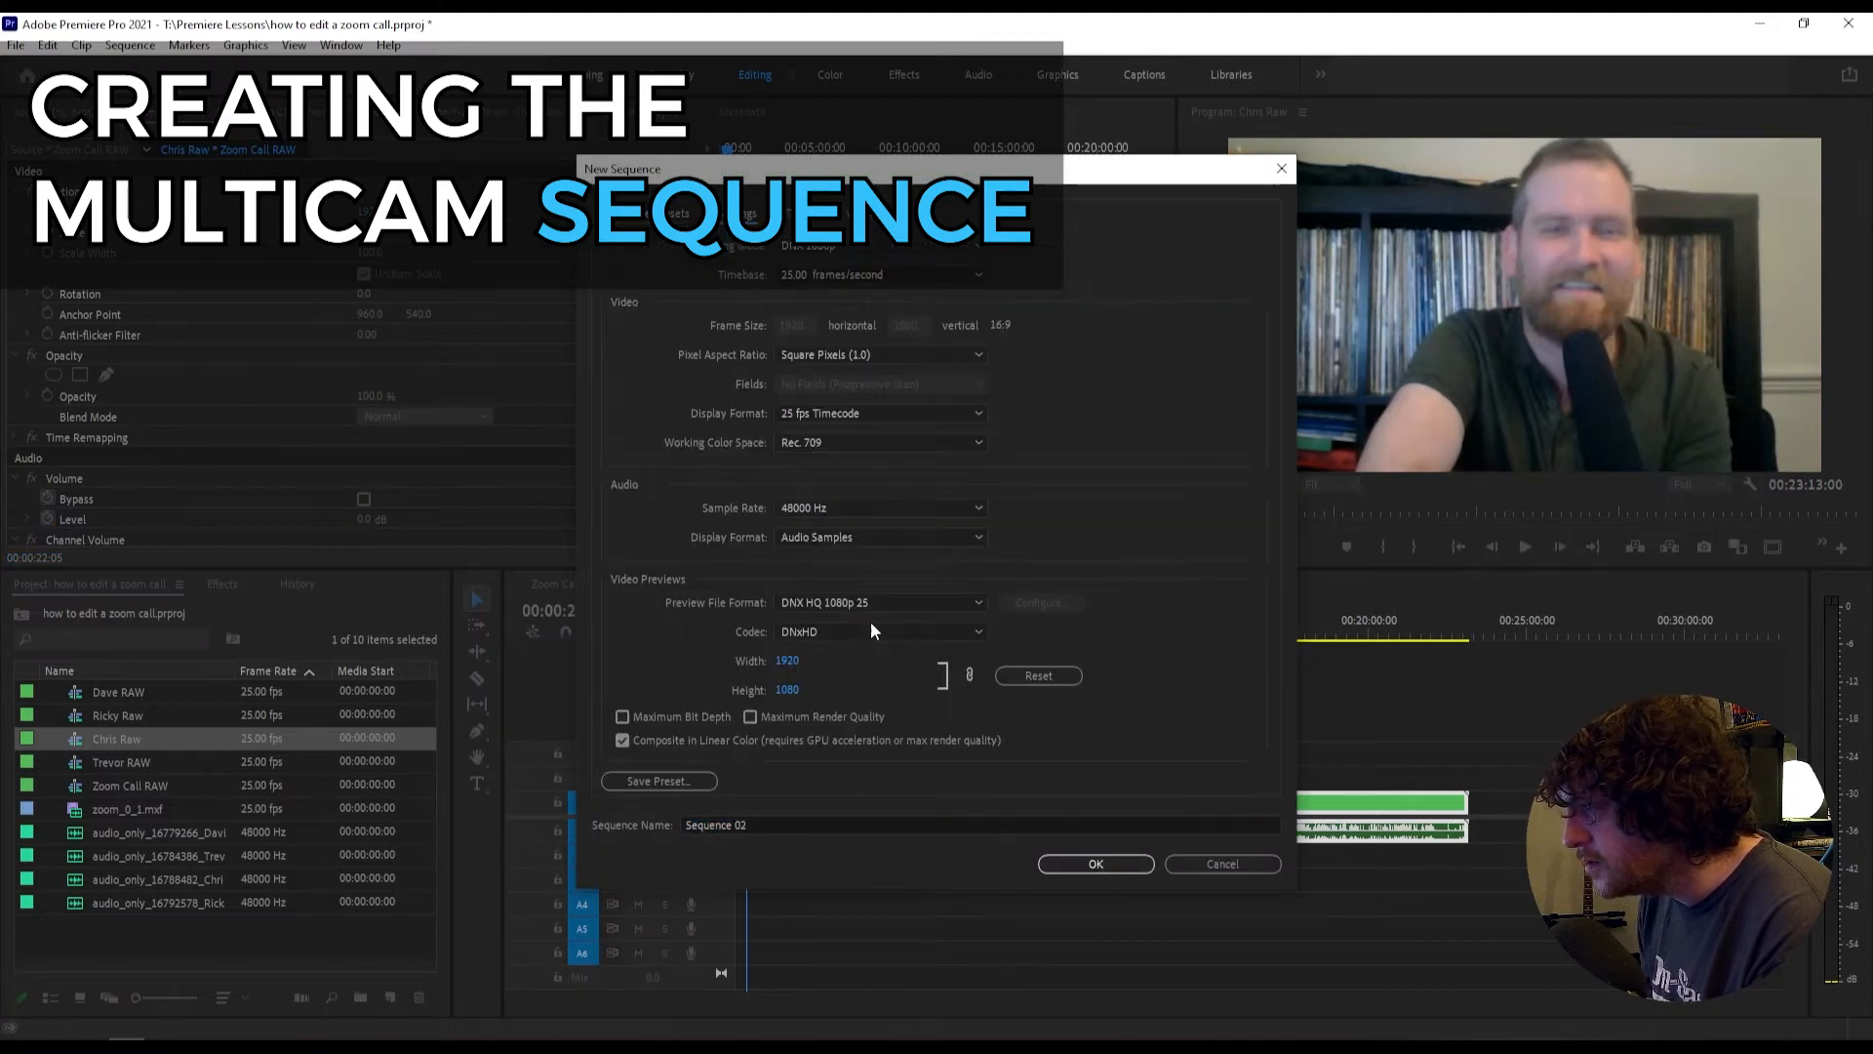
{"action": "left_click", "coordinate": [622, 716]}
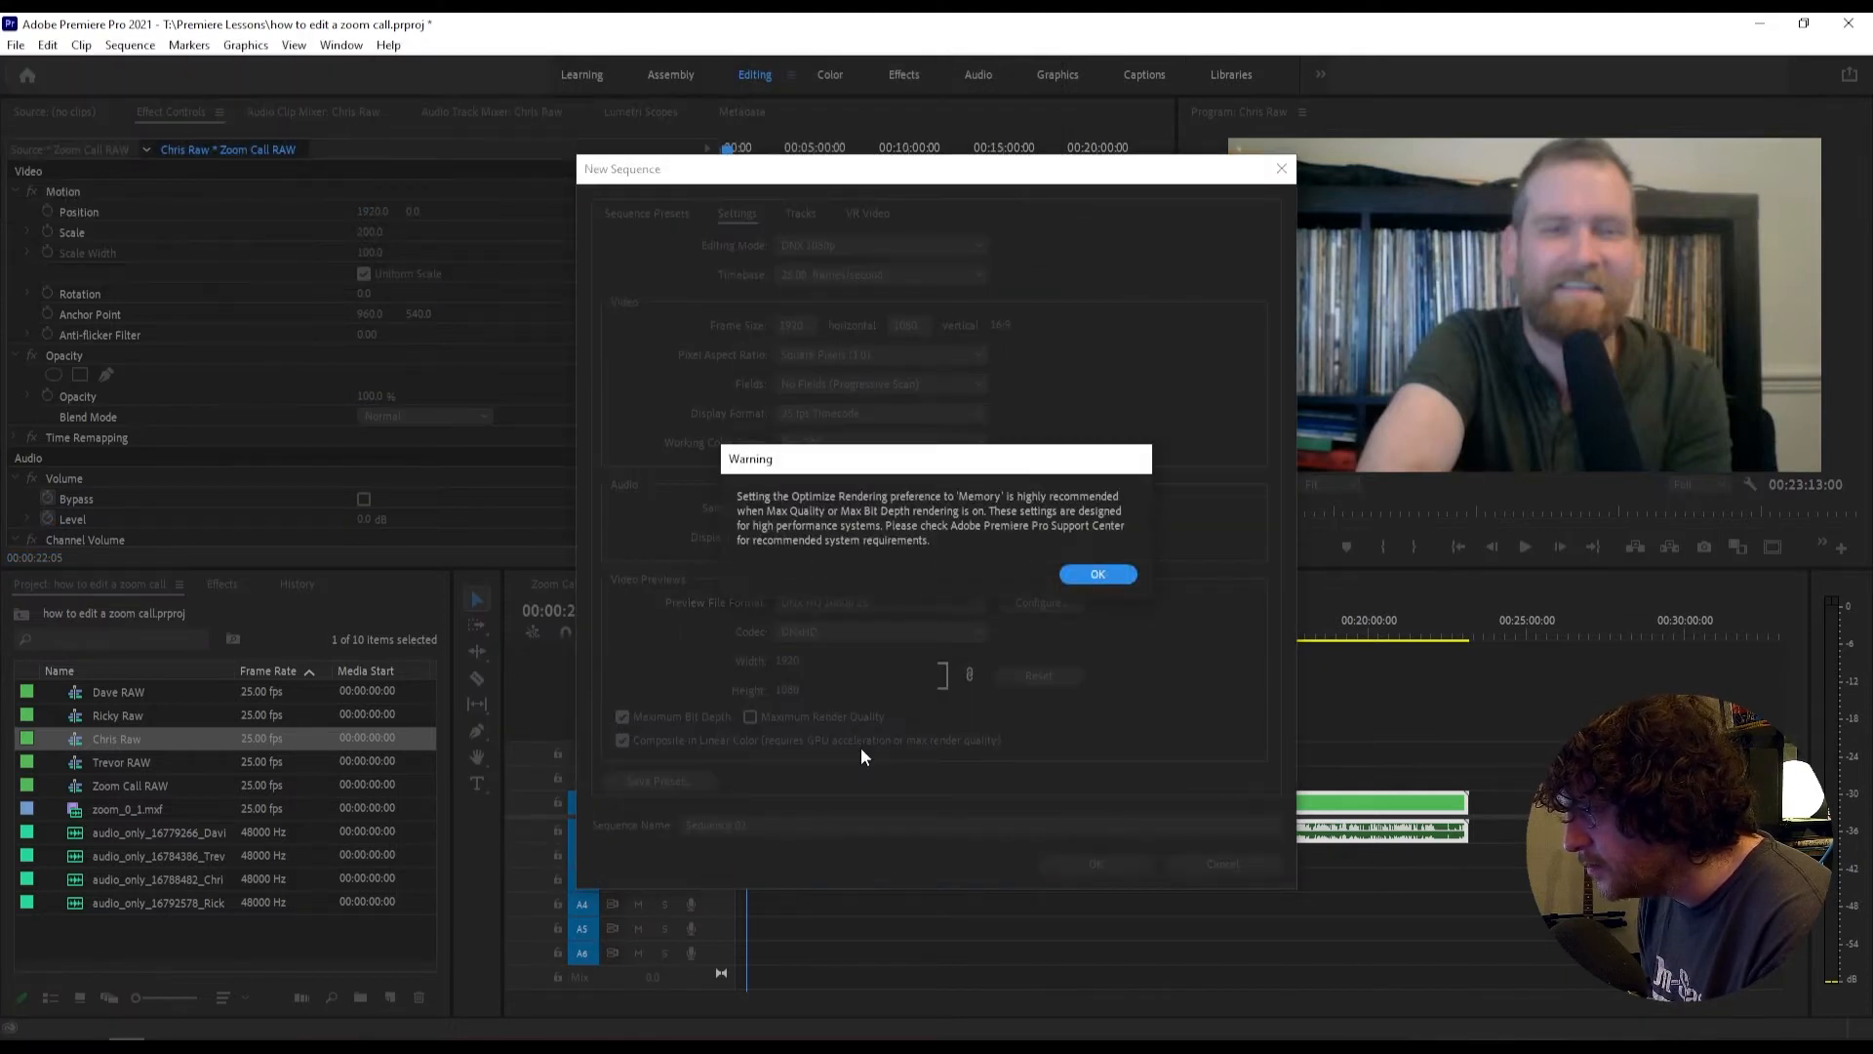
{"action": "left_click", "coordinate": [1098, 573]}
{"action": "type", "text": "Muticam"}
{"action": "key", "text": "Home"}
{"action": "type", "text": "Zoom Ca"}
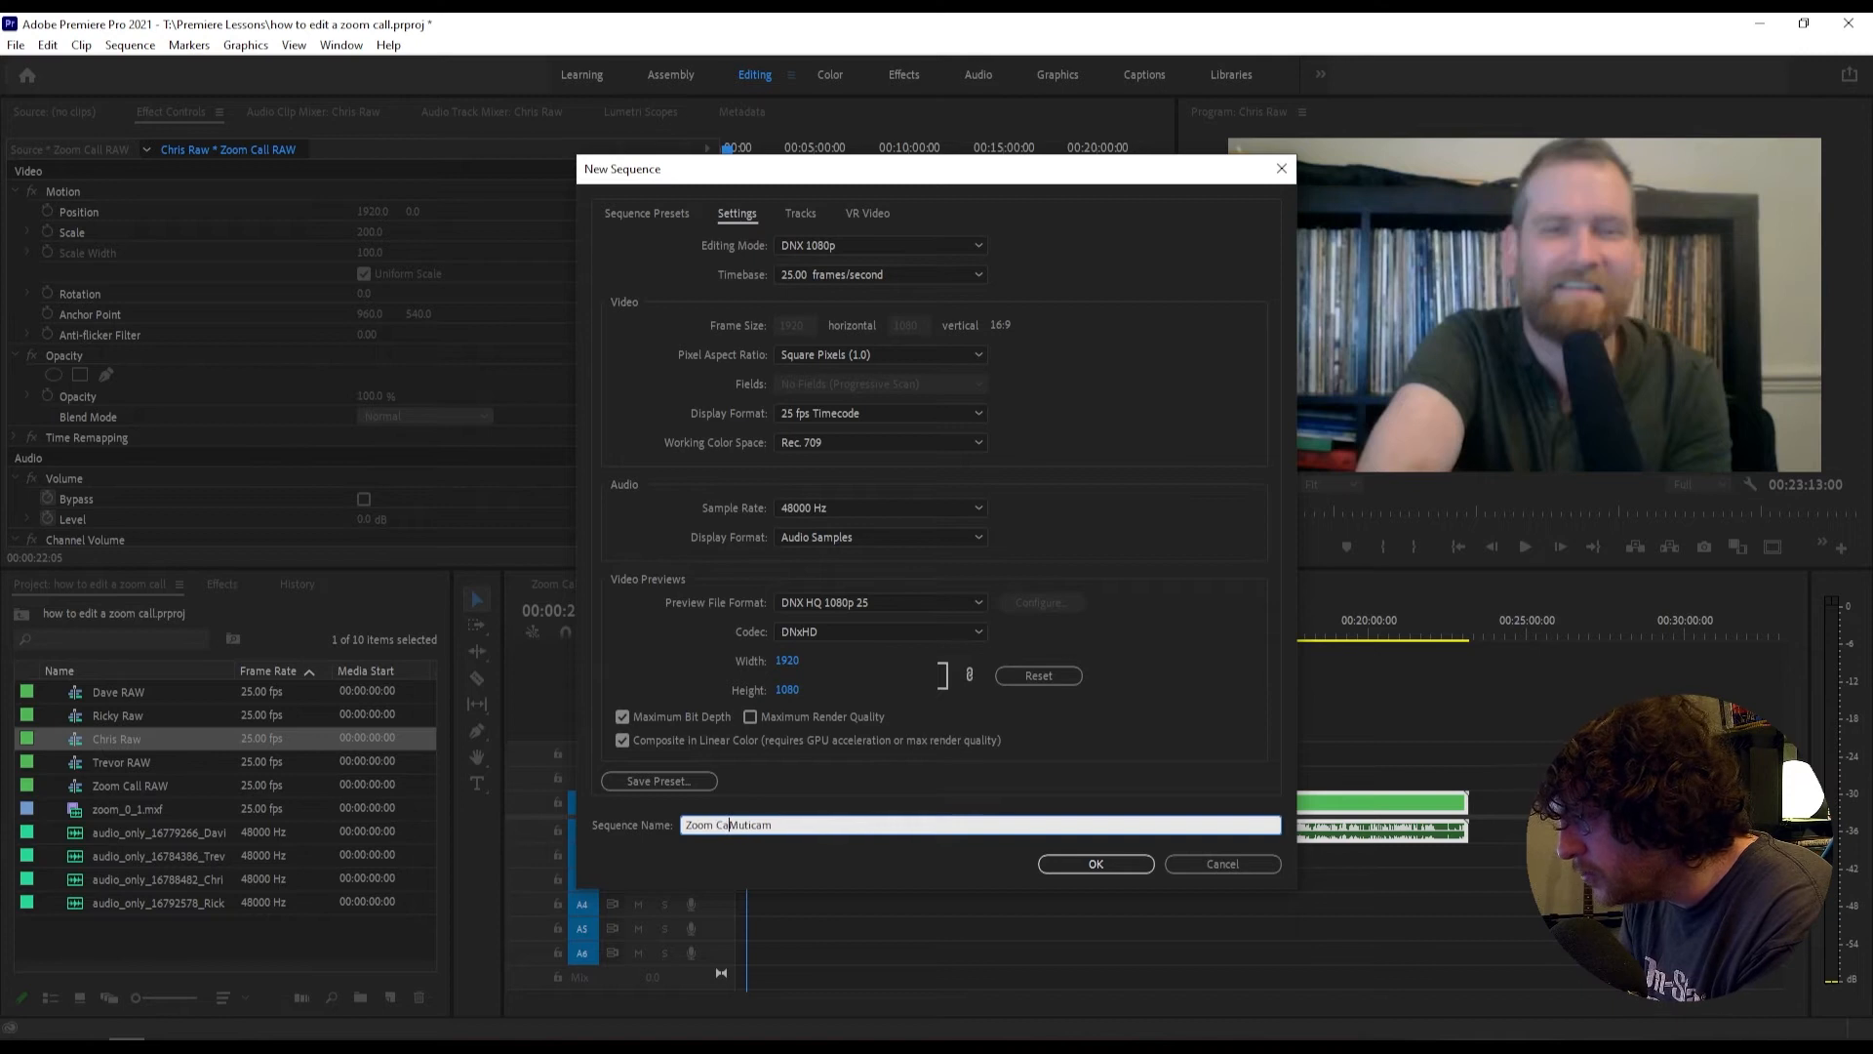
{"action": "type", "text": "ll"}
{"action": "key", "text": "Return"}
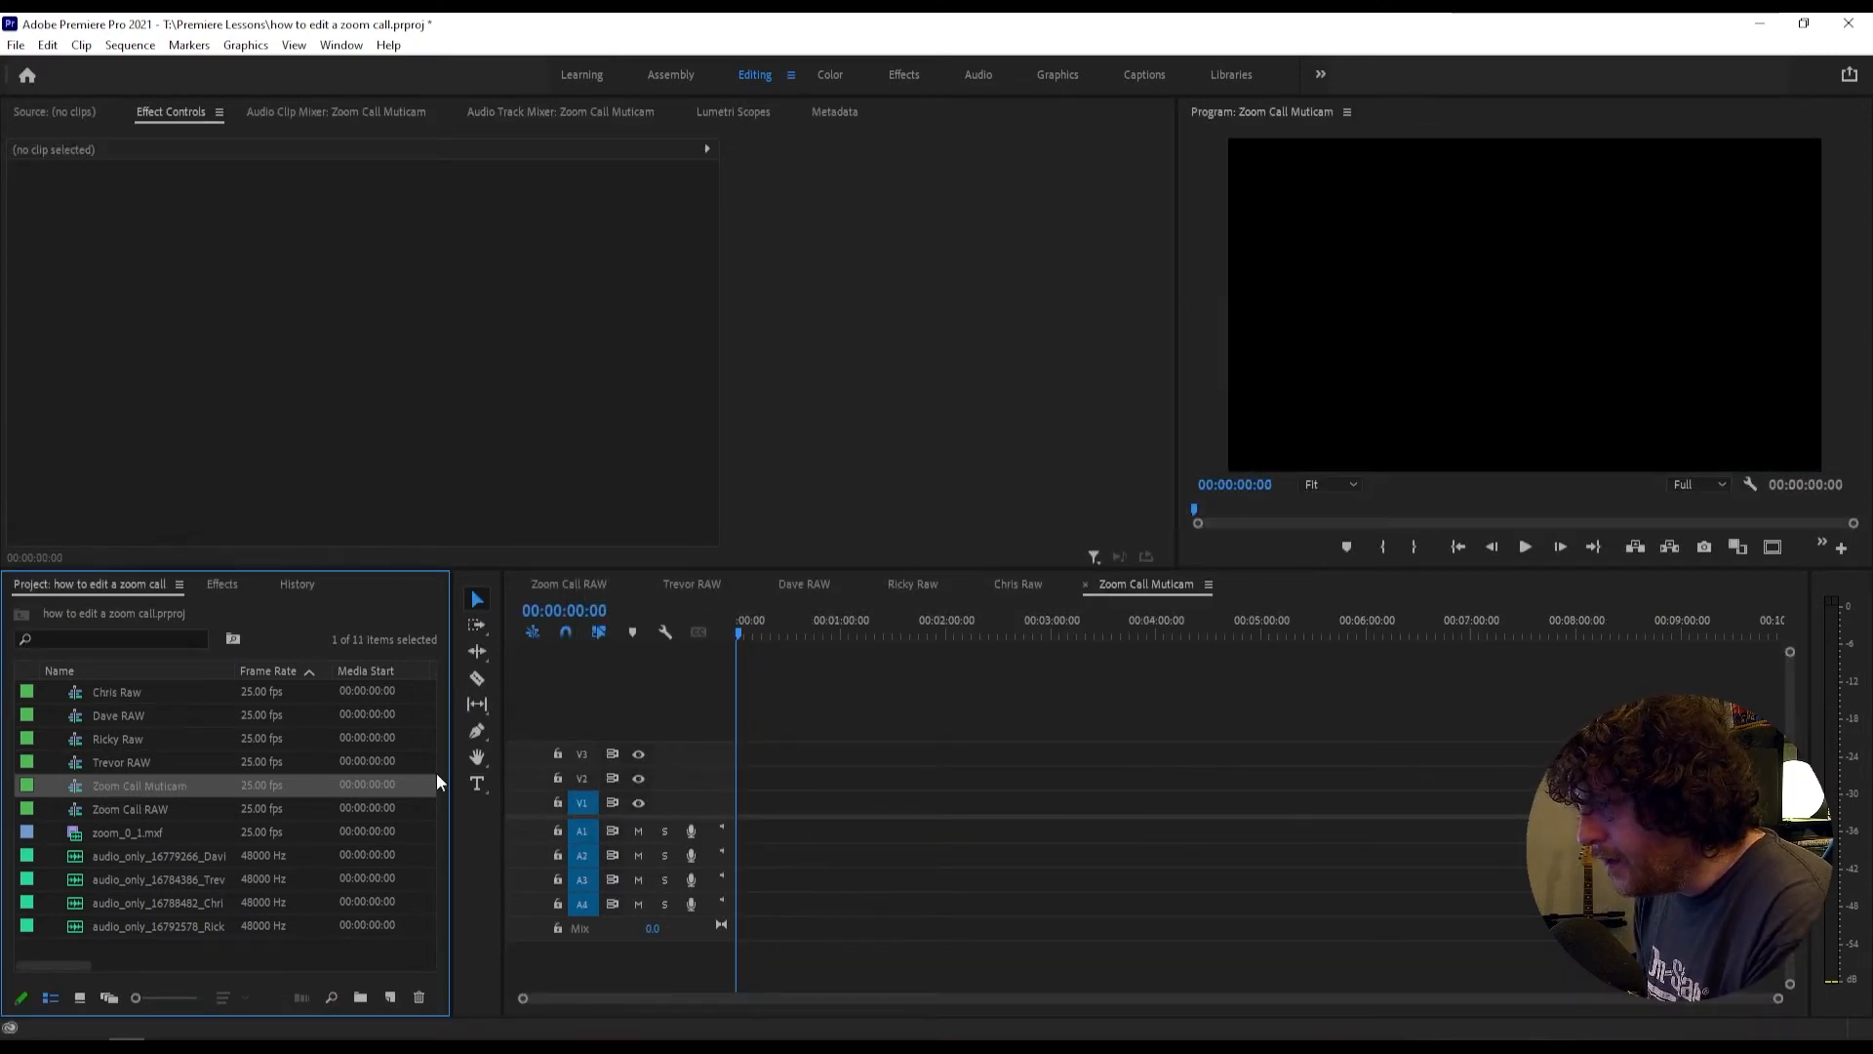
Step: Stack the upper-left, lower-left, upper-right and lower-right participants' raw sequences on V1 to V4 respectively, all starting at 00:00:00:00
{"action": "left_click", "coordinate": [75, 698]}
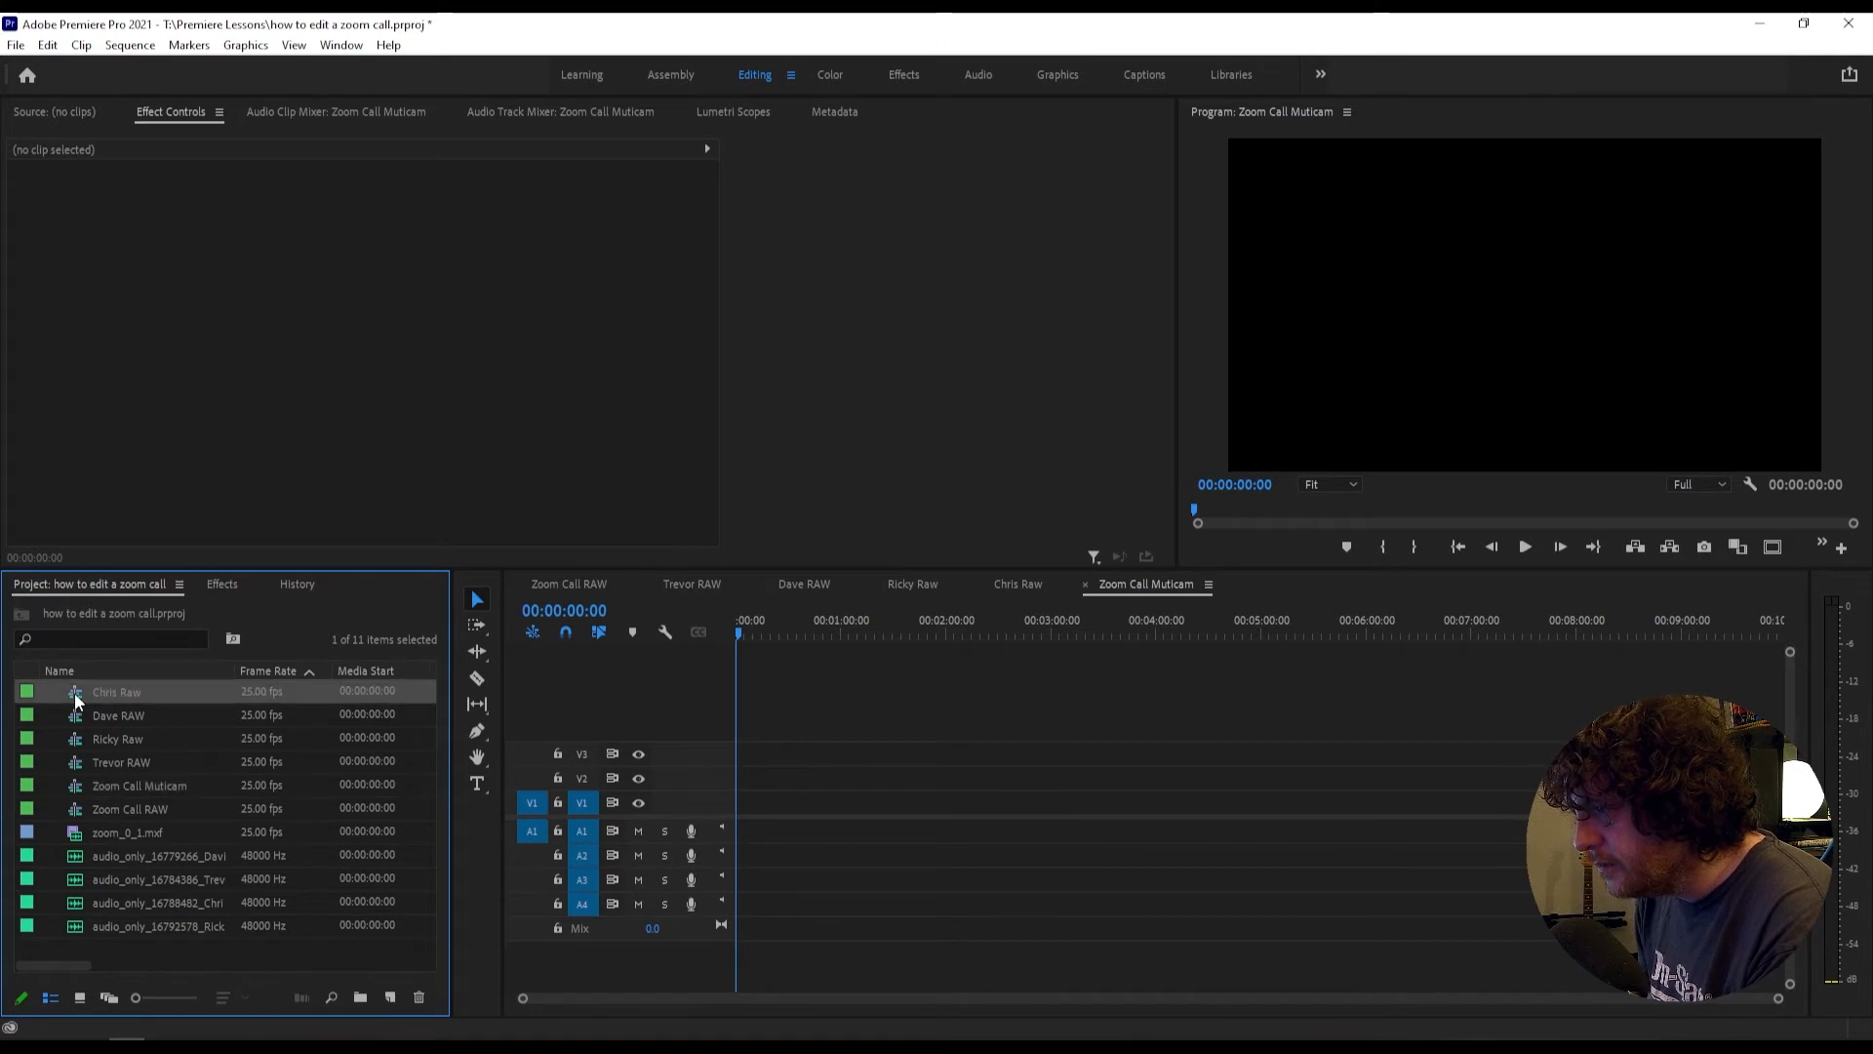
{"action": "left_click_drag", "start_coordinate": [70, 769], "coordinate": [740, 801]}
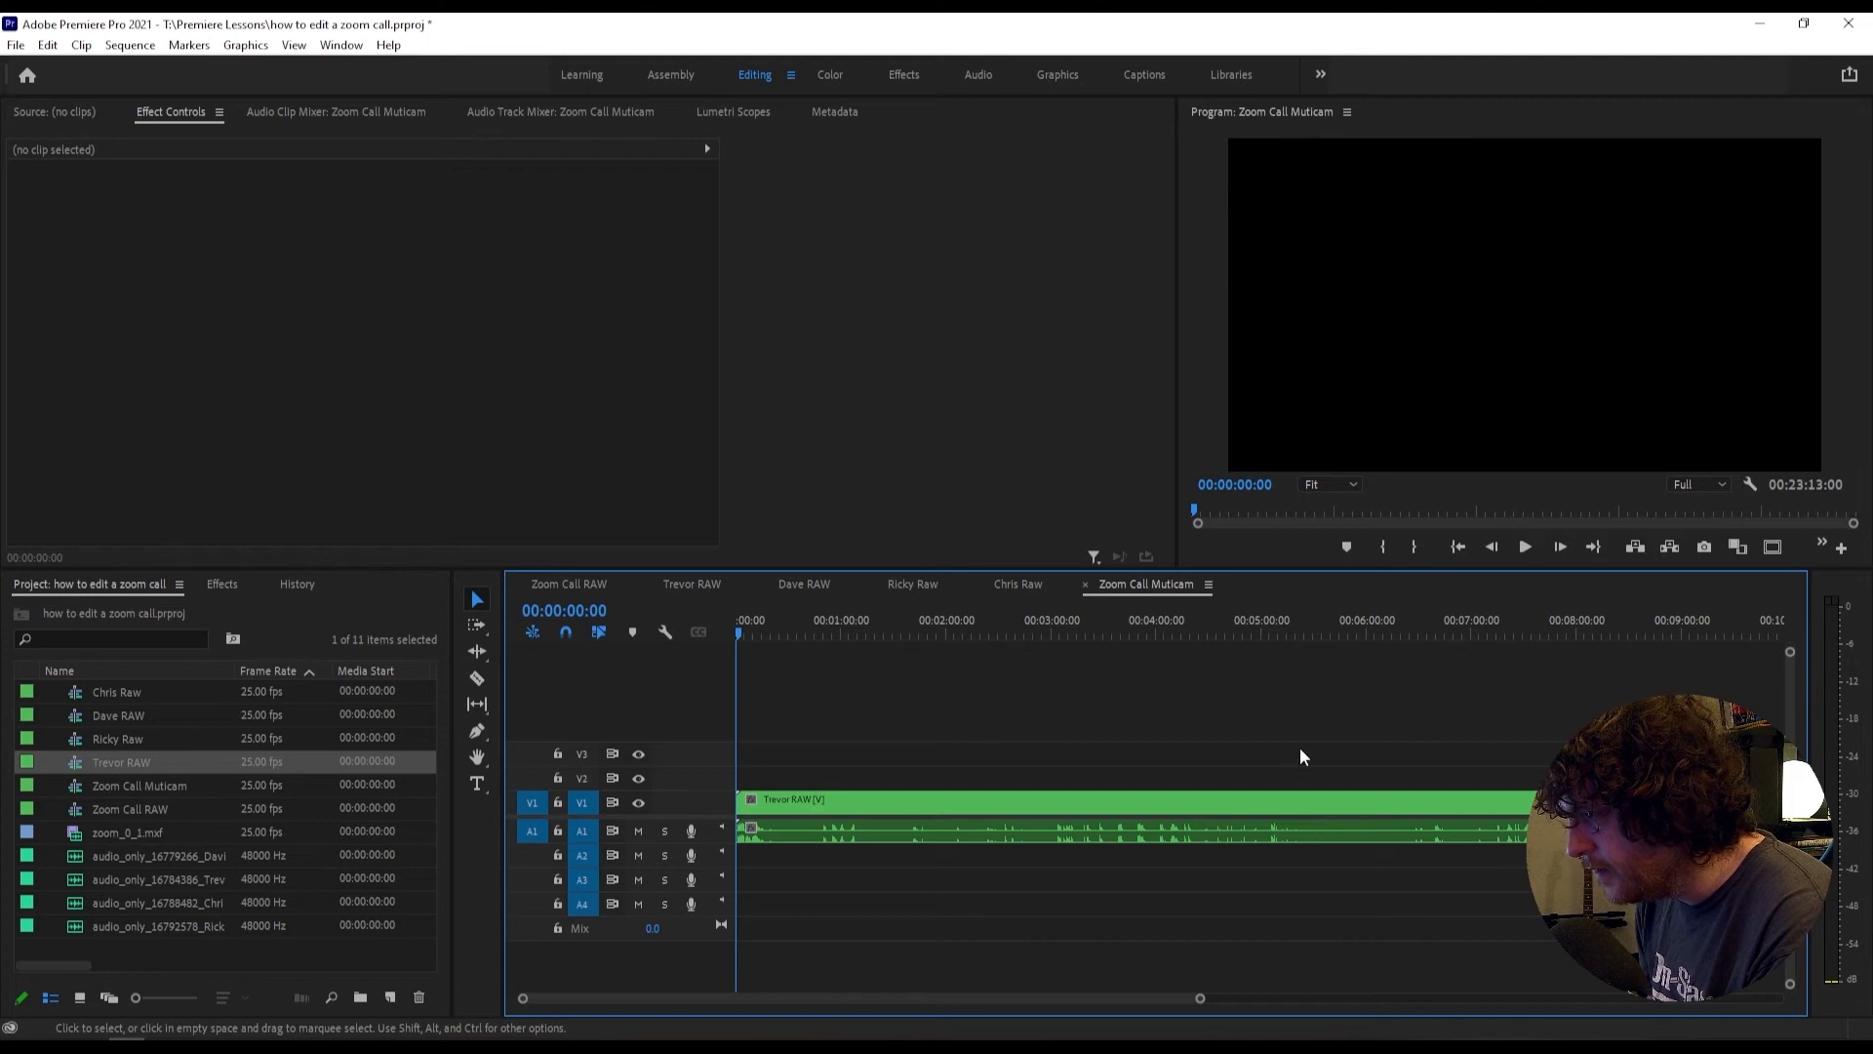
{"action": "left_click_drag", "start_coordinate": [76, 692], "coordinate": [722, 786]}
{"action": "left_click_drag", "start_coordinate": [66, 714], "coordinate": [738, 751]}
{"action": "left_click_drag", "start_coordinate": [79, 739], "coordinate": [741, 730]}
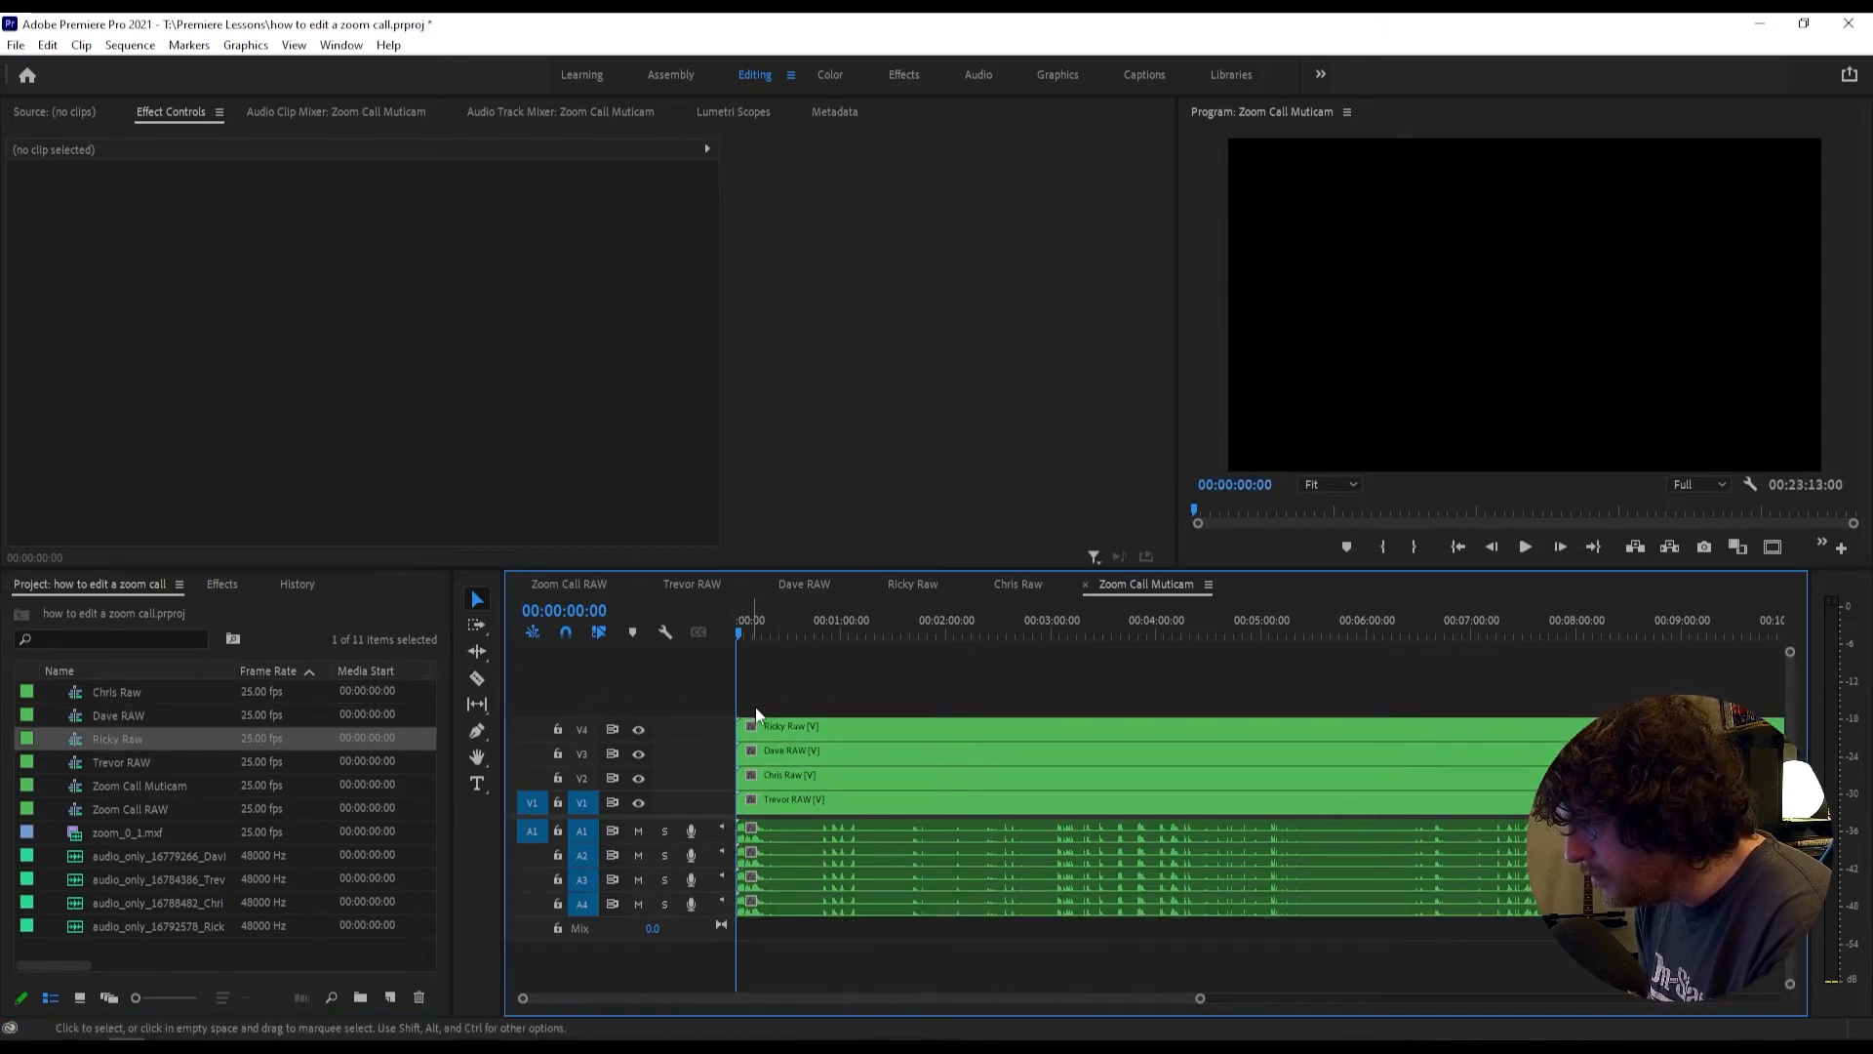
{"action": "left_click", "coordinate": [773, 631]}
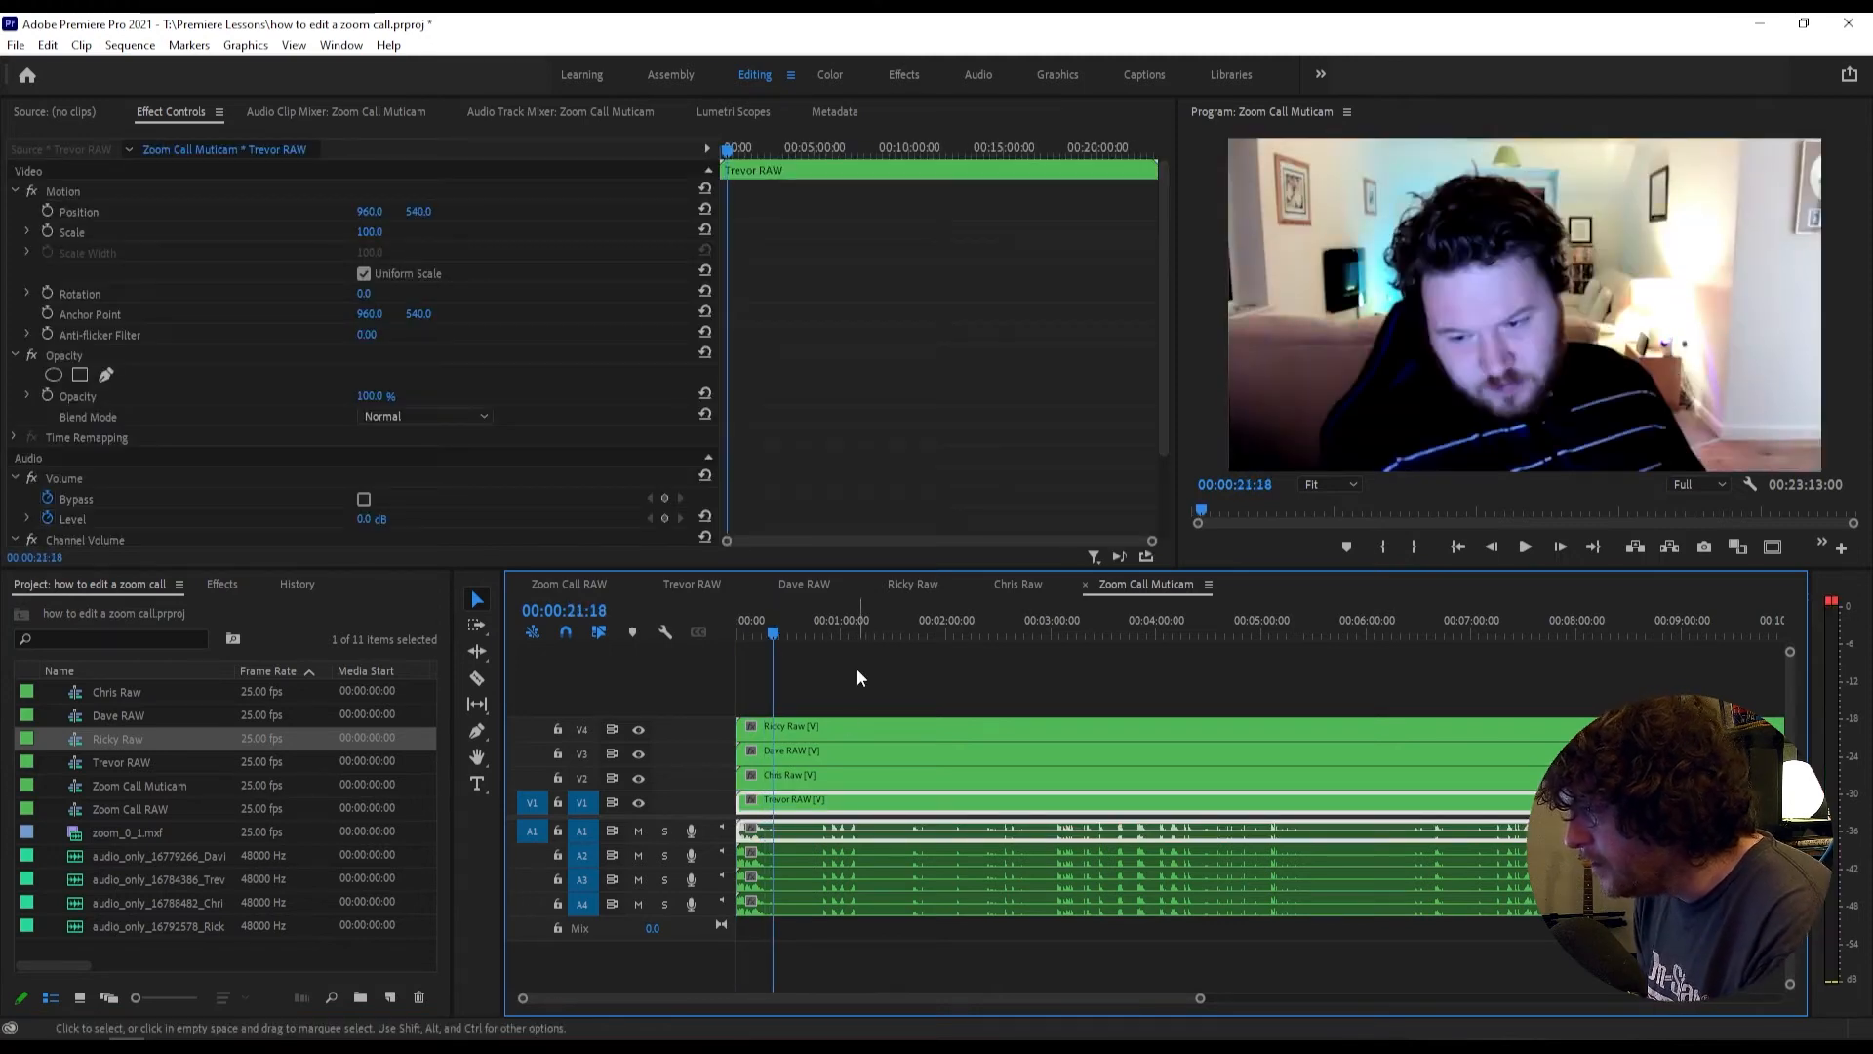
Step: Unlink audio and video on all four stacked clips and delete the duplicate audio on A2 to A4
{"action": "left_click", "coordinate": [903, 935]}
{"action": "left_click_drag", "start_coordinate": [903, 935], "coordinate": [823, 729]}
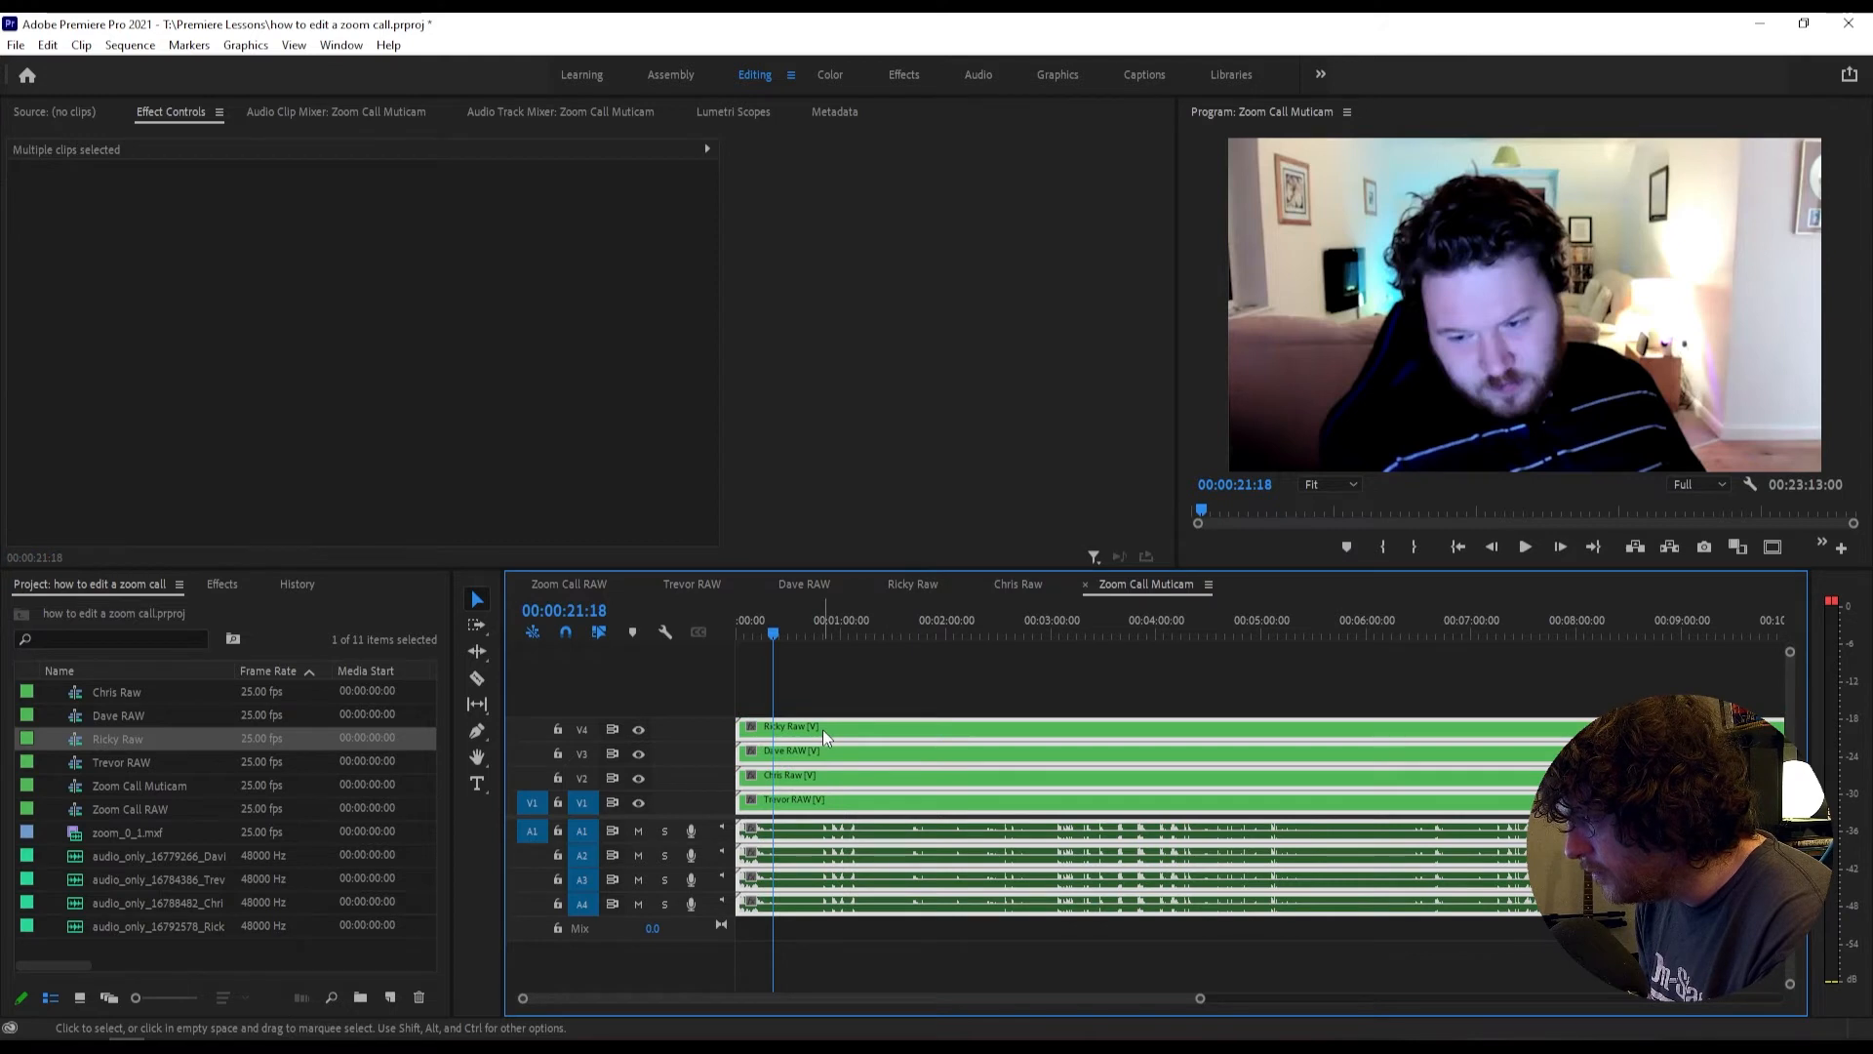
{"action": "right_click", "coordinate": [866, 729]}
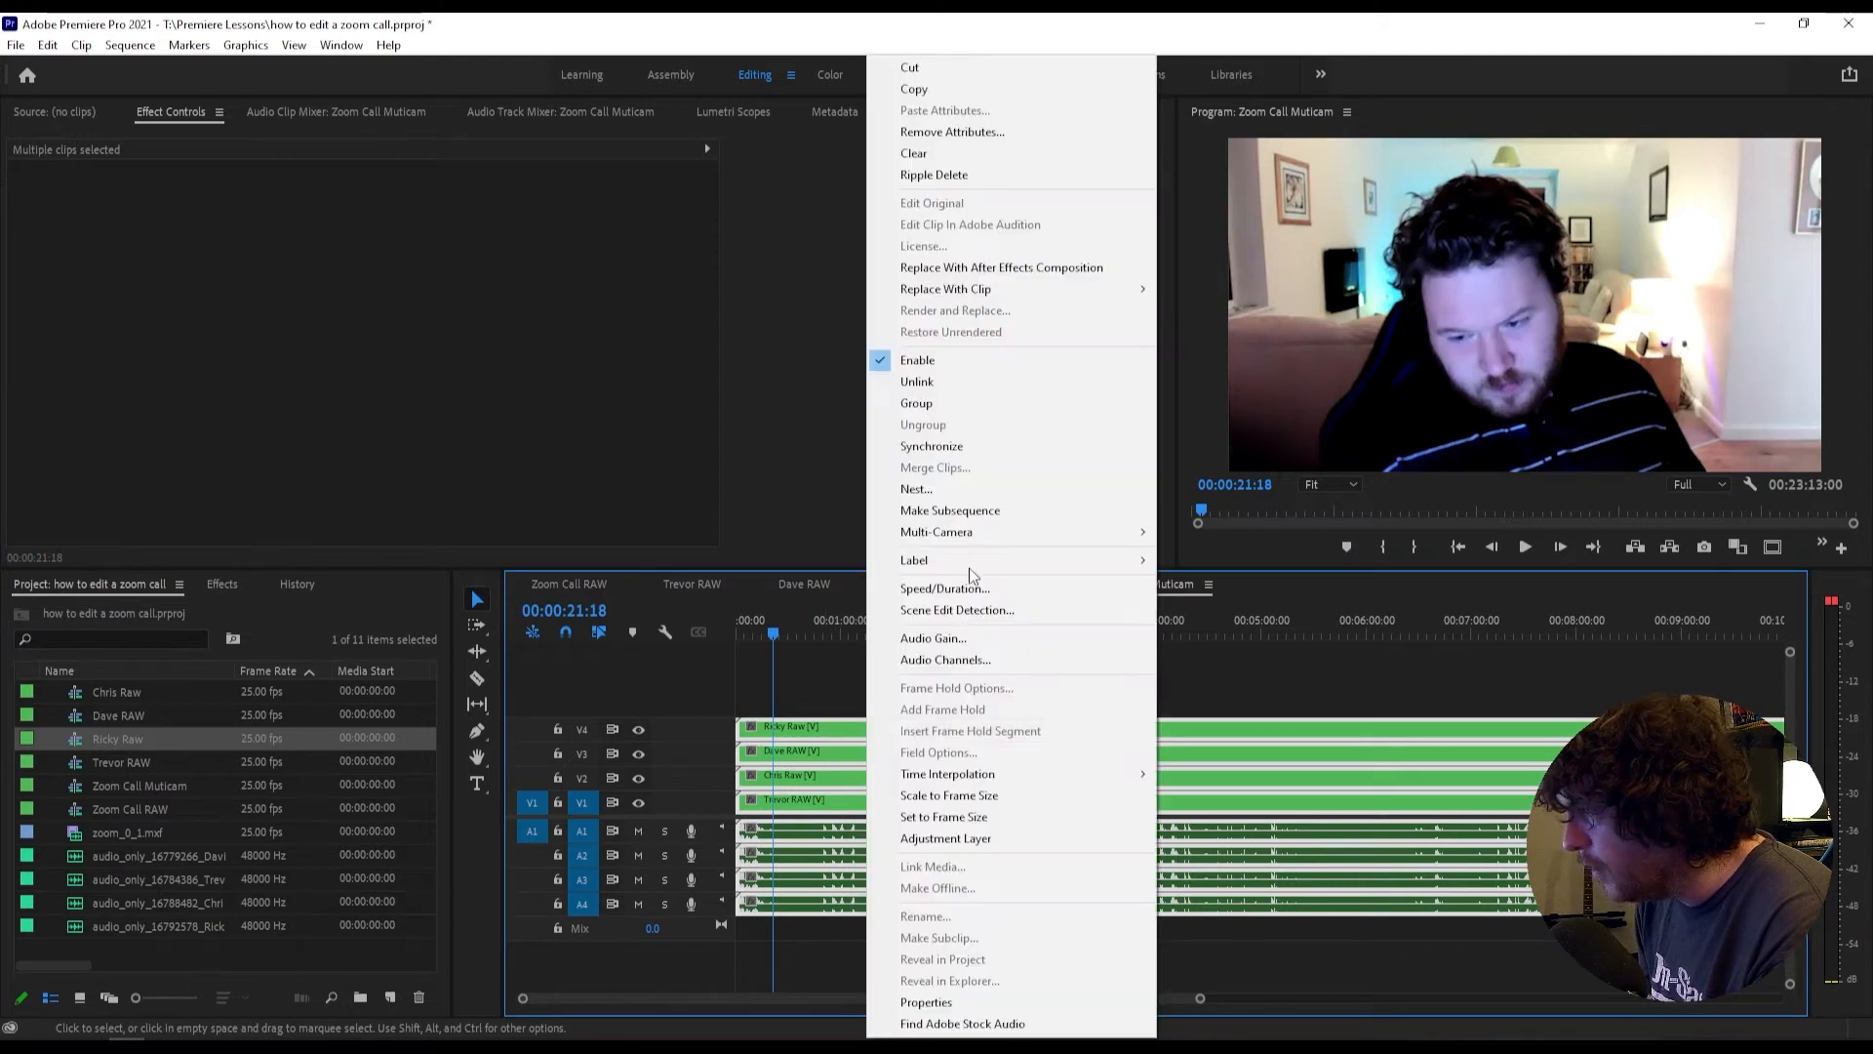
{"action": "left_click", "coordinate": [917, 381]}
{"action": "left_click_drag", "start_coordinate": [878, 956], "coordinate": [810, 858]}
{"action": "key", "text": "Delete"}
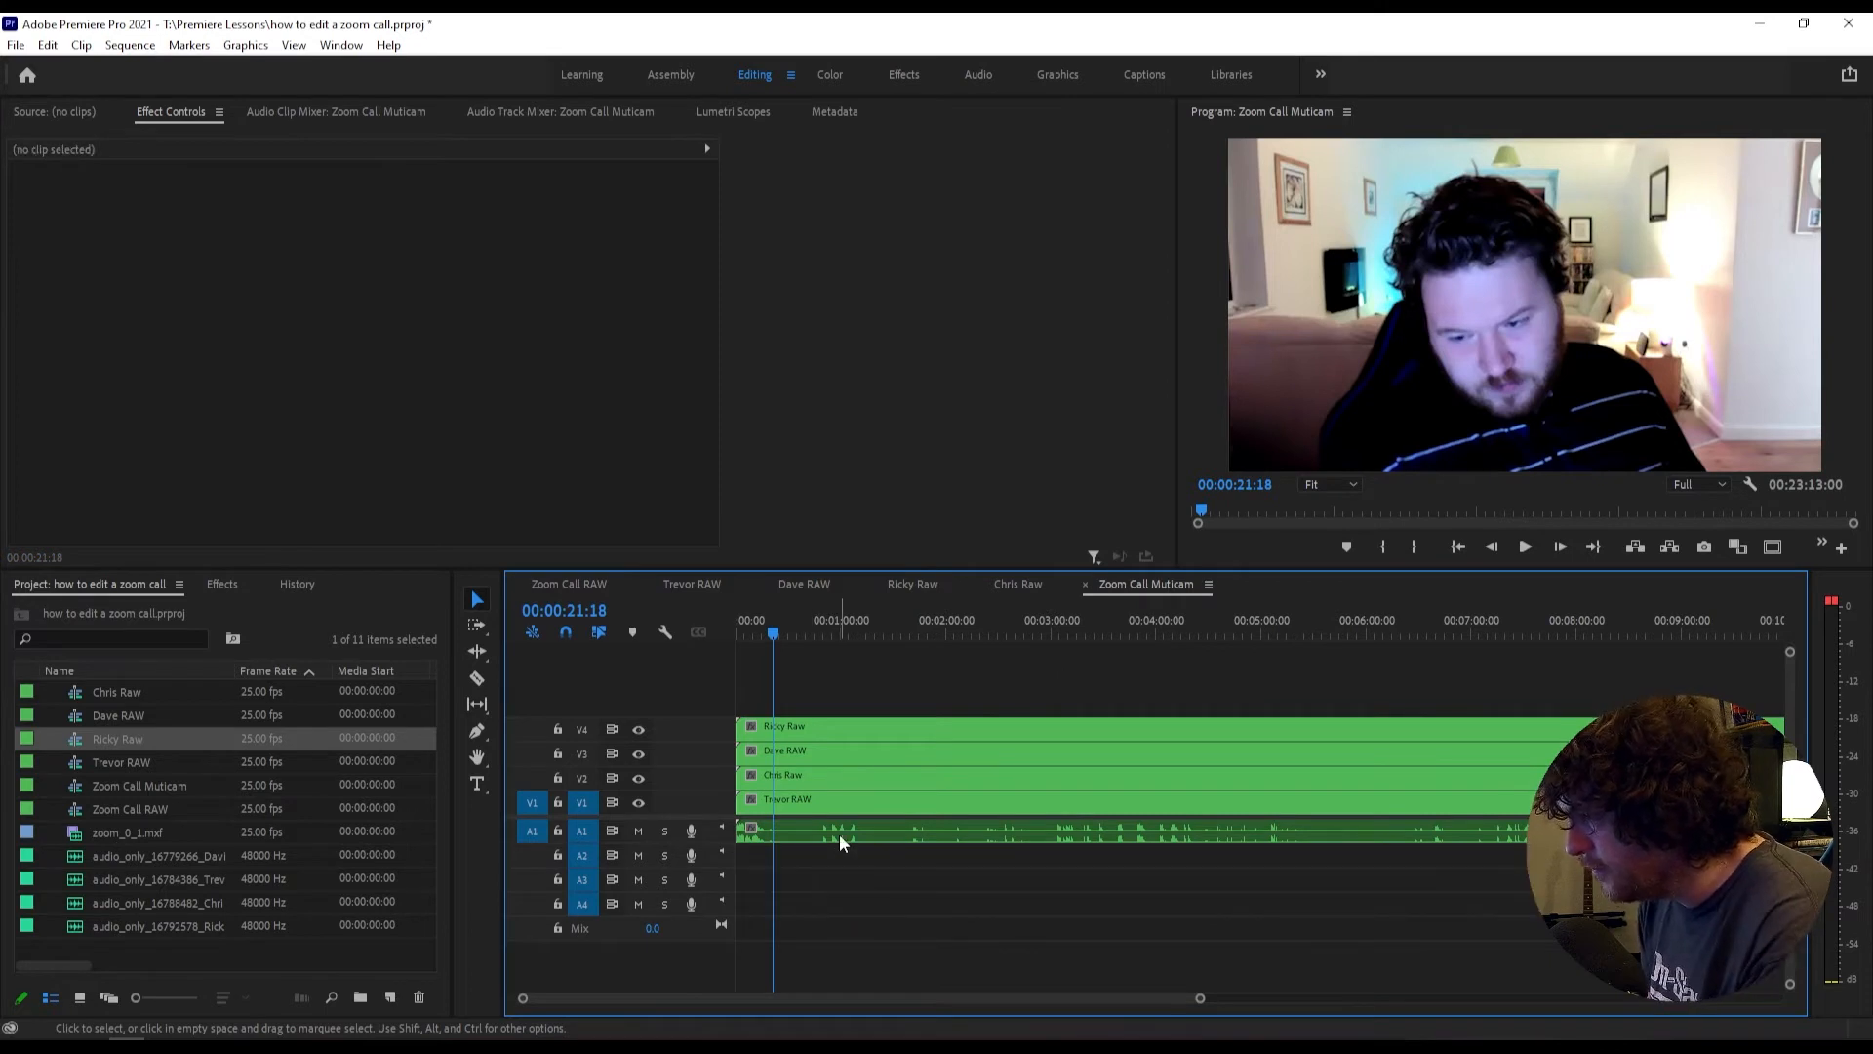
Step: Trace the remaining A1 audio through the nested sequences to Zoom Call RAW, and return to the Zoom Call Muticam sequence
{"action": "left_click", "coordinate": [839, 834]}
{"action": "left_click_drag", "start_coordinate": [916, 677], "coordinate": [854, 797]}
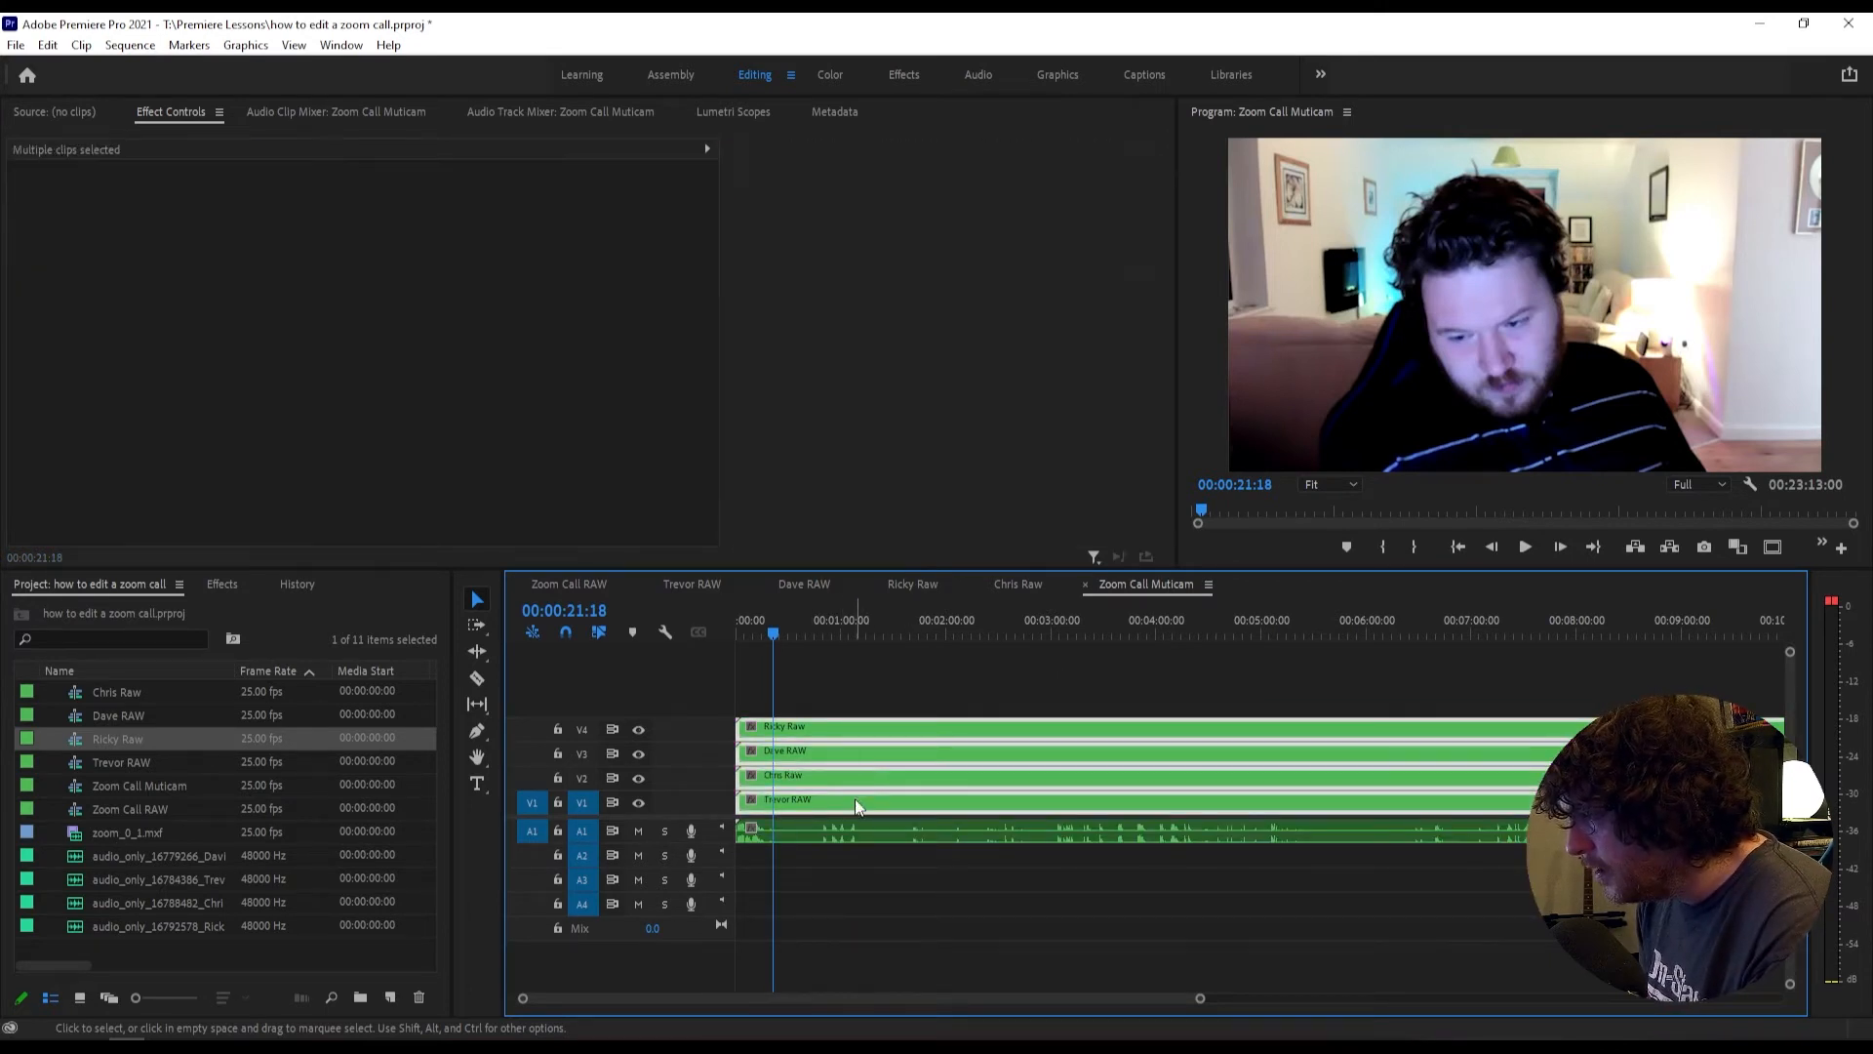
{"action": "left_click_drag", "start_coordinate": [1200, 1001], "coordinate": [1779, 1002]}
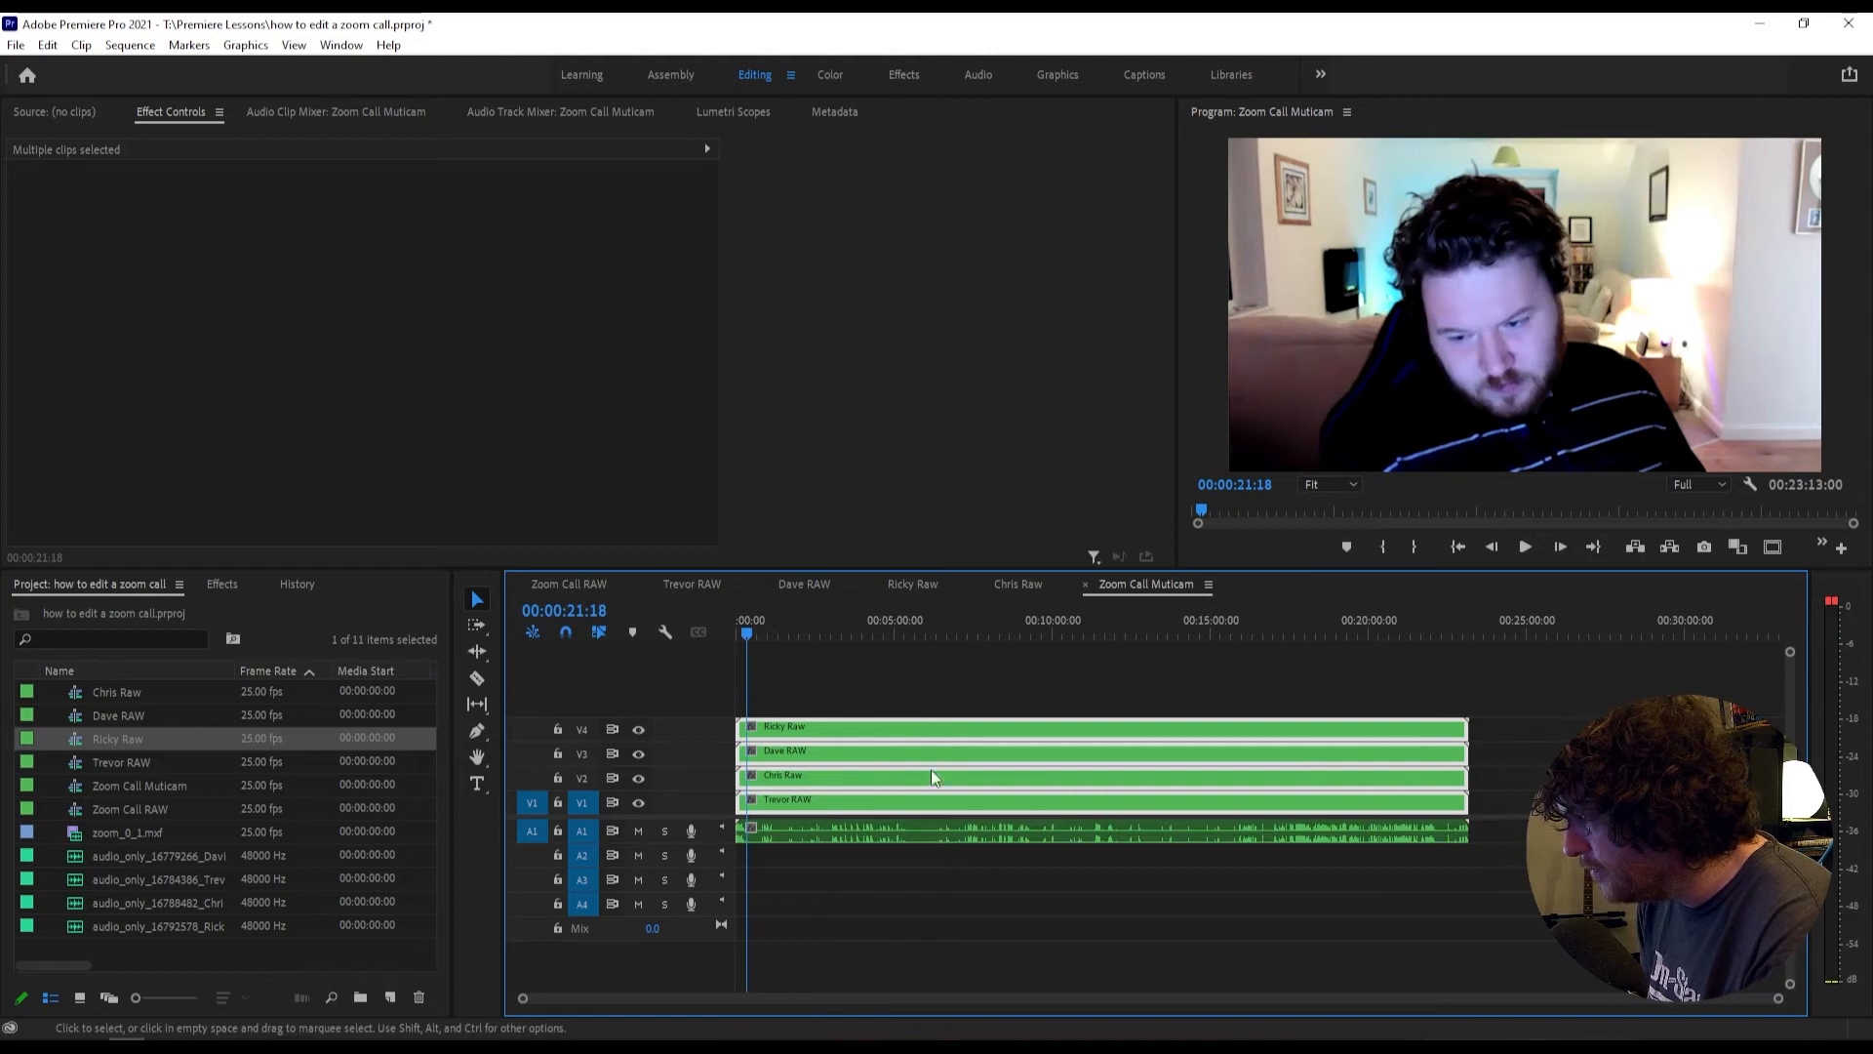
{"action": "double_click", "coordinate": [882, 835]}
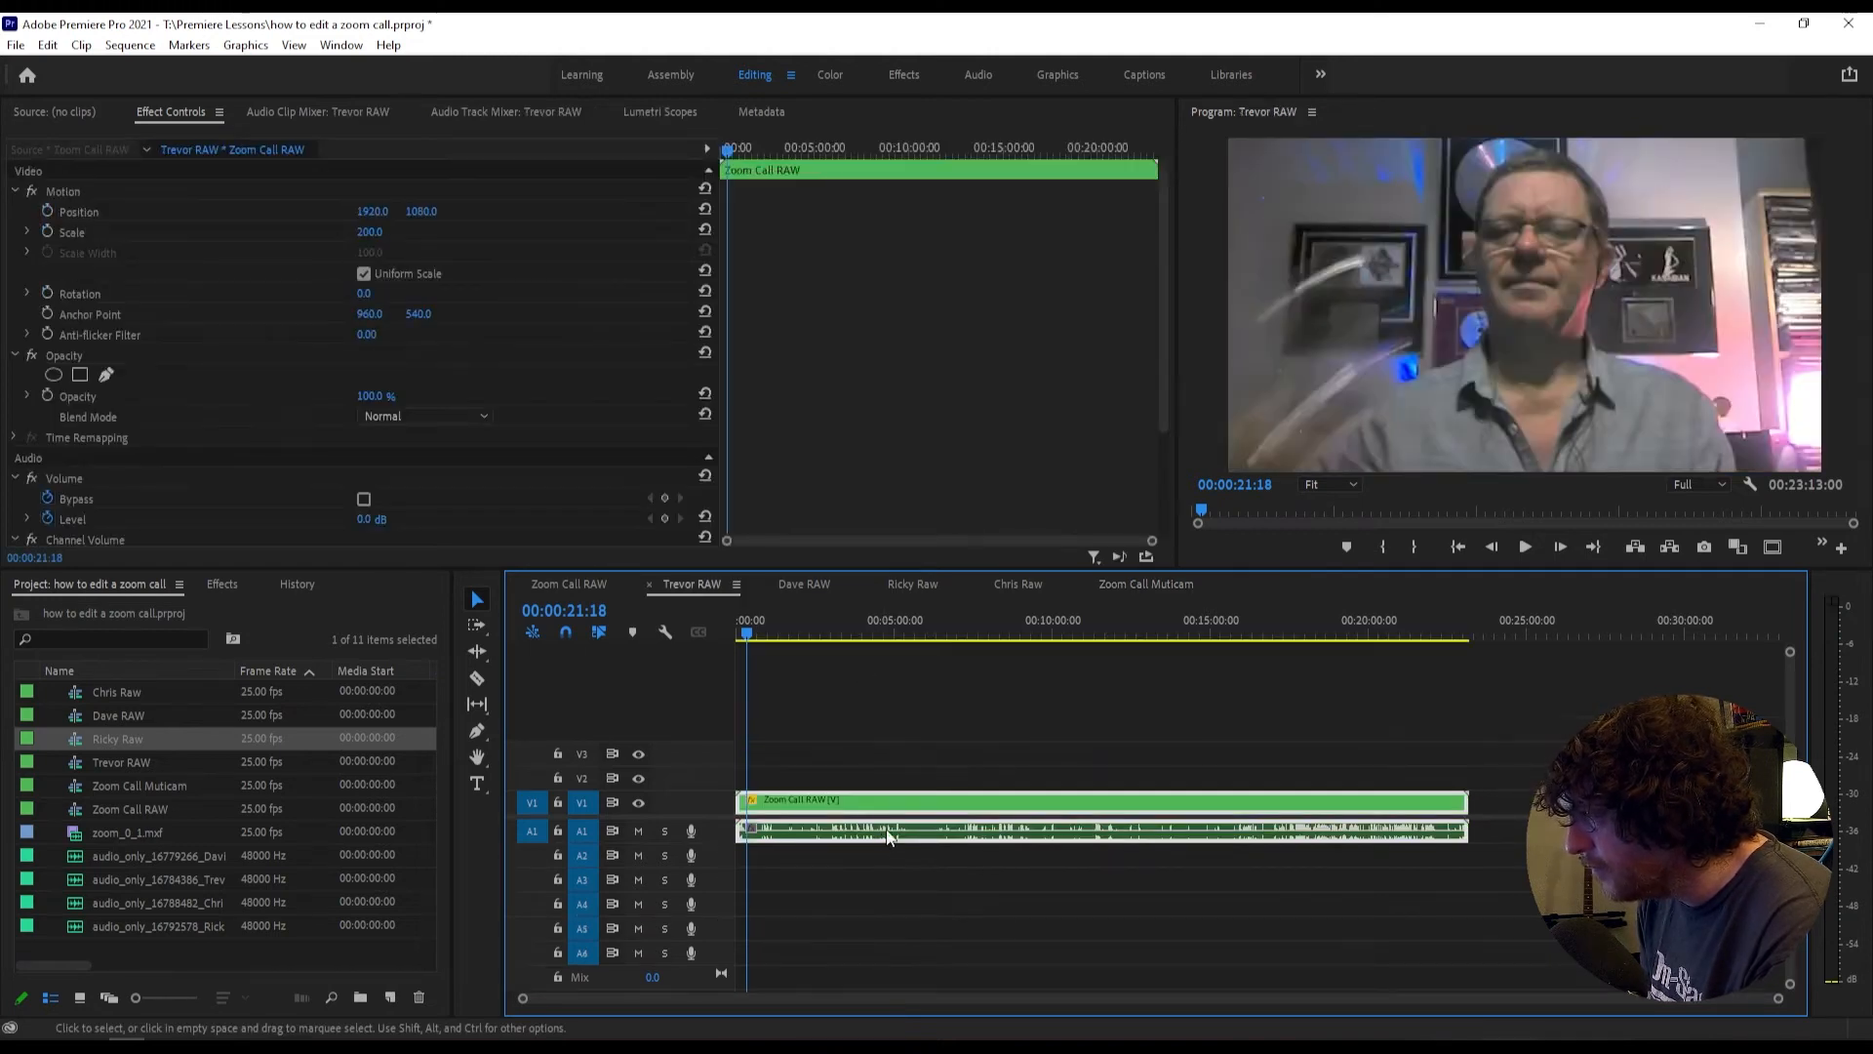
{"action": "double_click", "coordinate": [847, 835]}
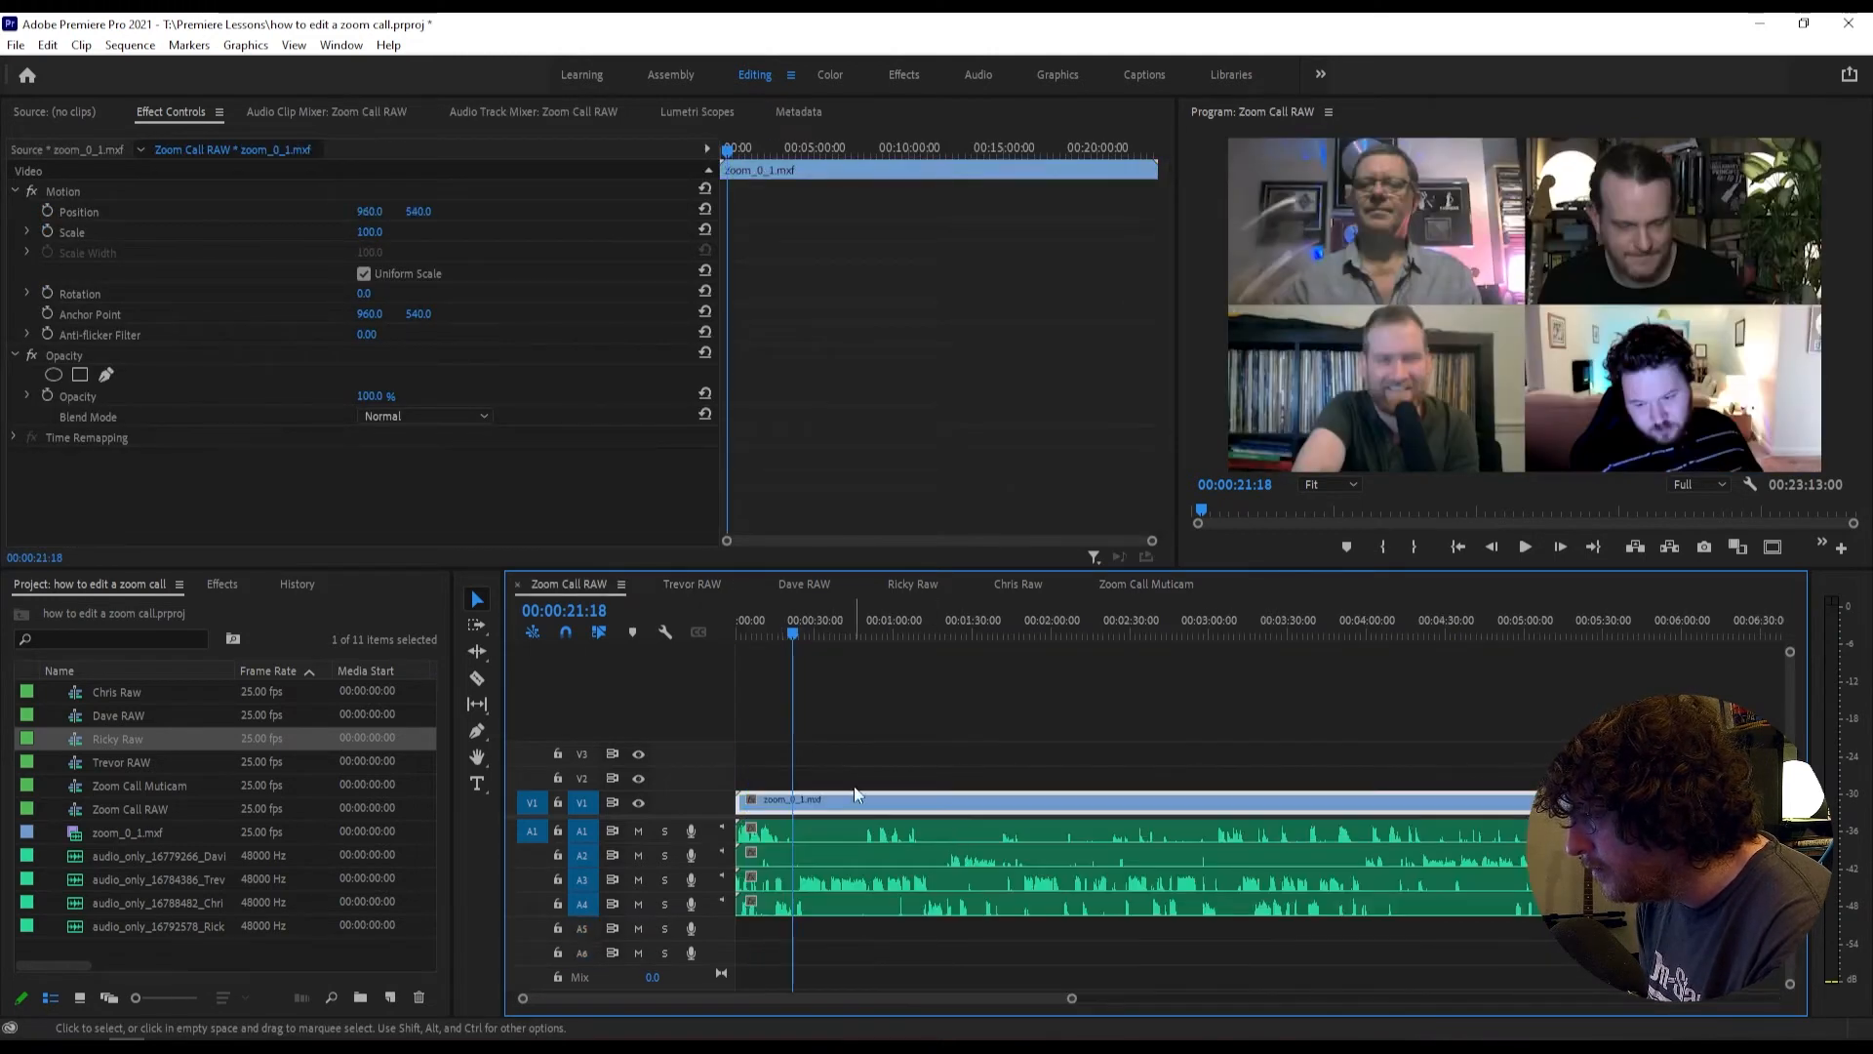
{"action": "left_click", "coordinate": [1128, 585]}
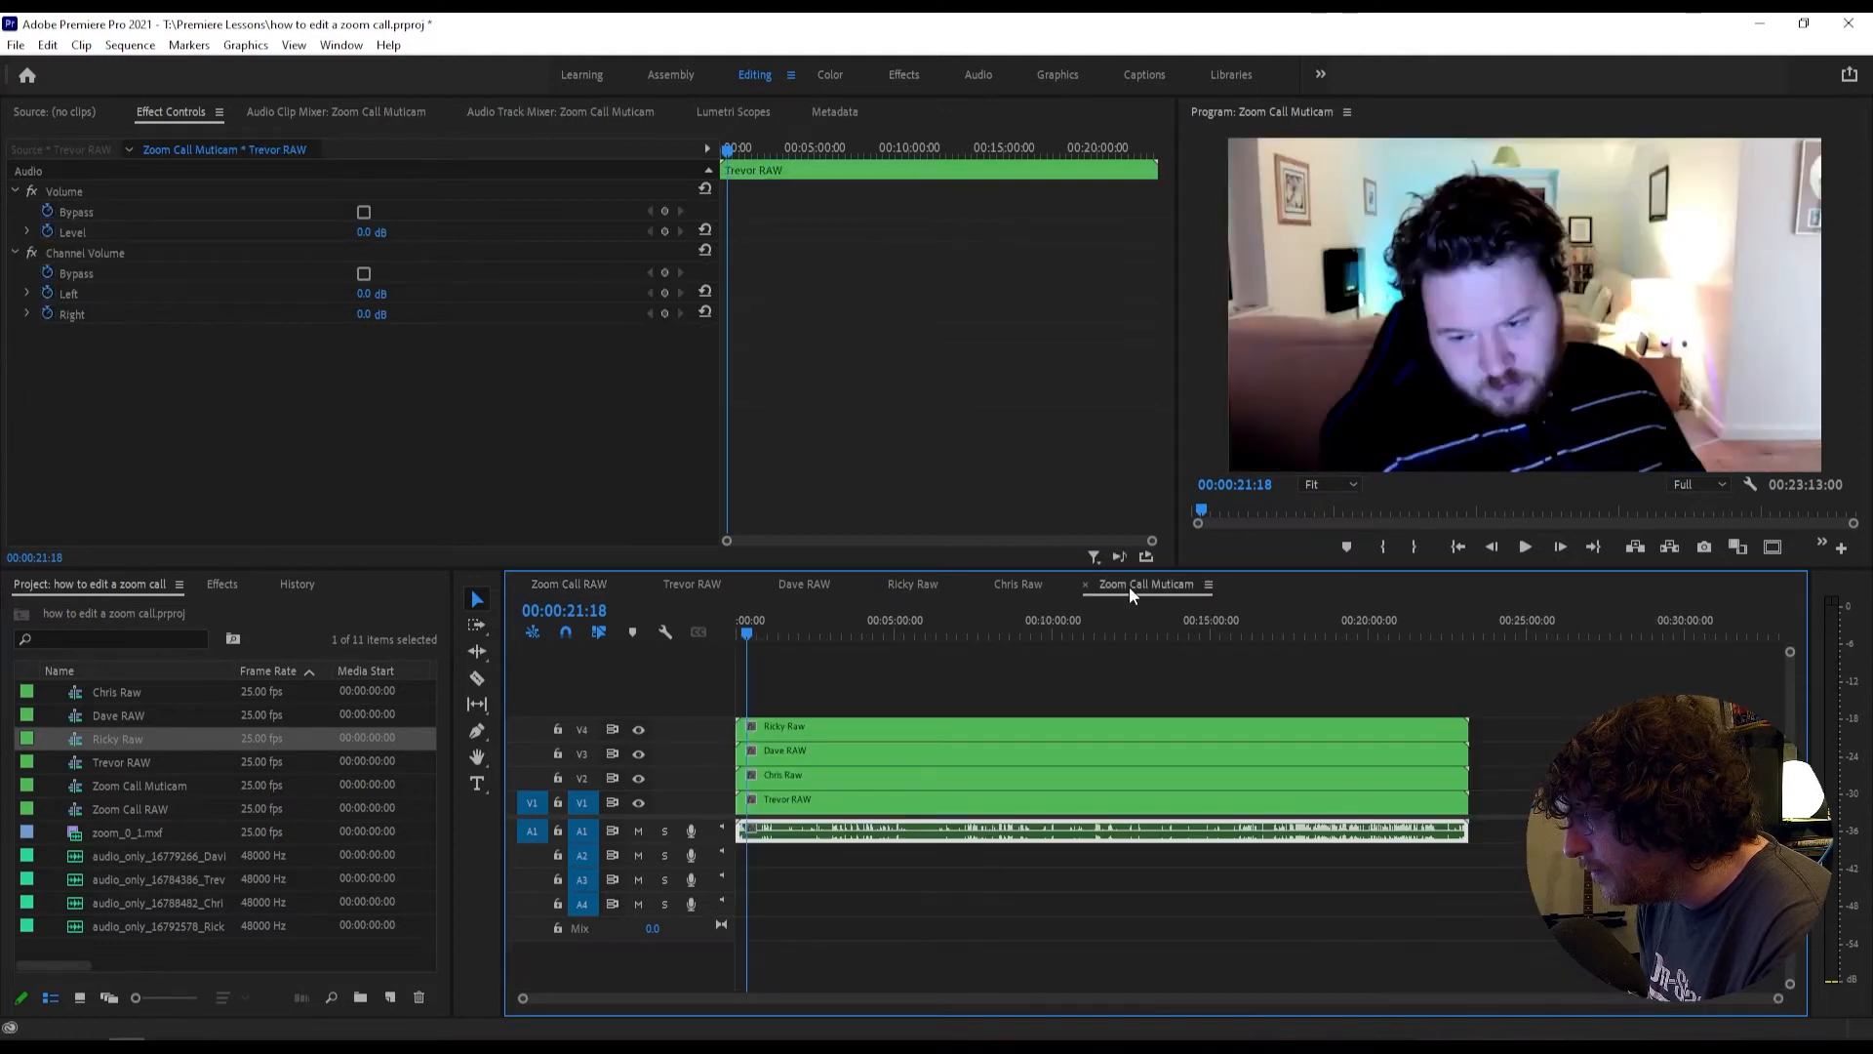
Step: Check each participant's video layer by switching the visibility of tracks V1 to V4 off and back on
{"action": "left_click", "coordinate": [806, 728]}
{"action": "left_click", "coordinate": [806, 746]}
{"action": "left_click", "coordinate": [804, 770]}
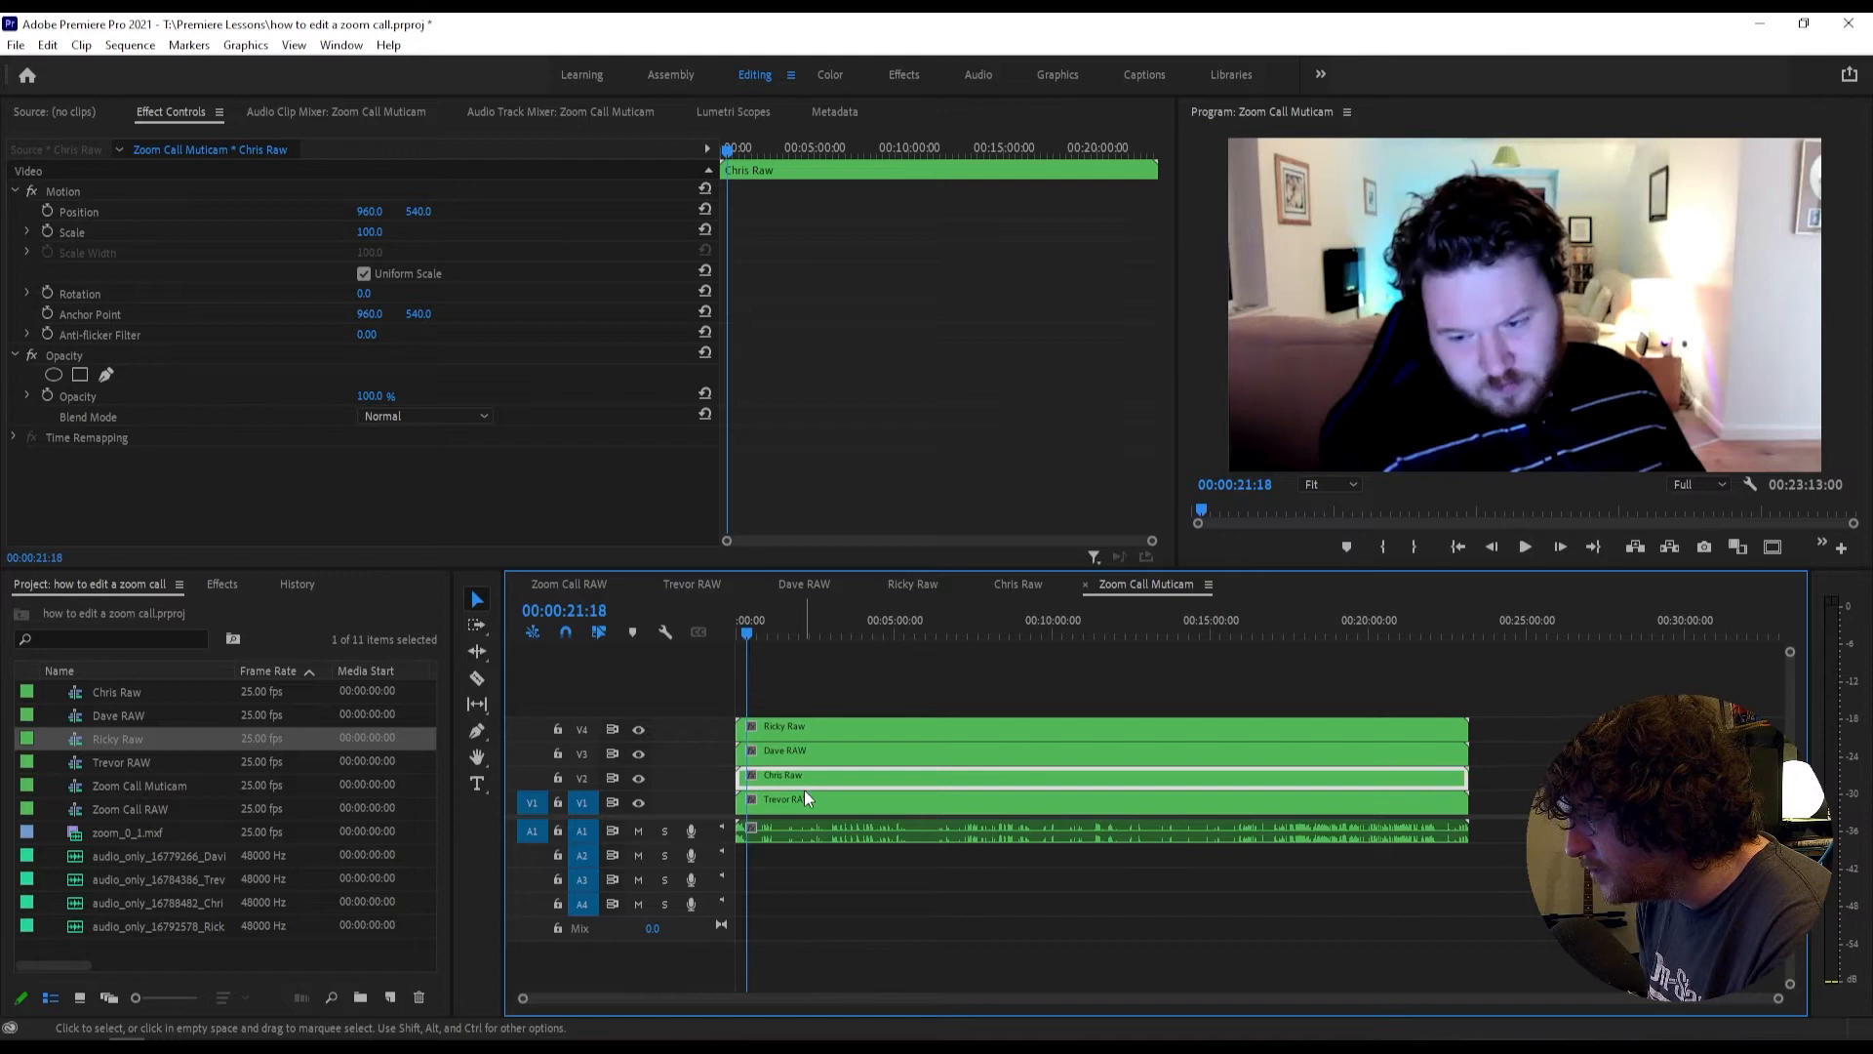
{"action": "left_click", "coordinate": [639, 730]}
{"action": "left_click", "coordinate": [639, 754]}
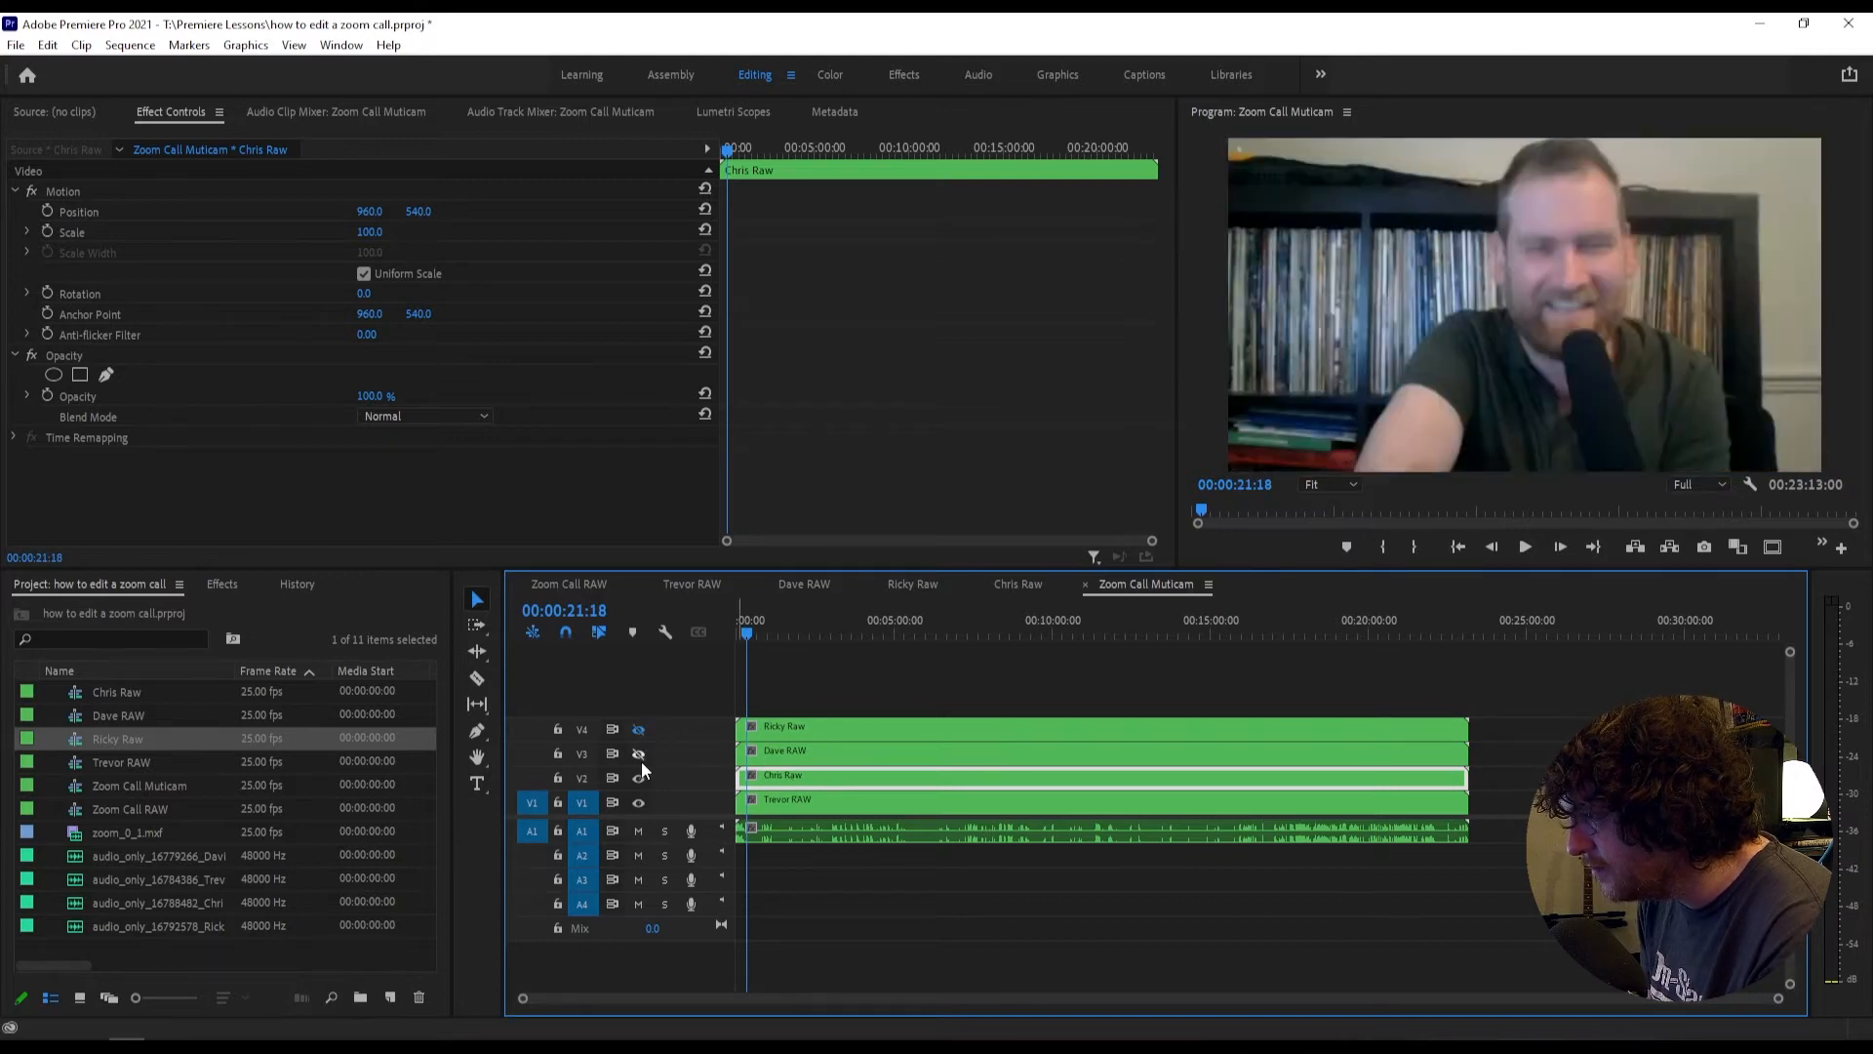
{"action": "left_click", "coordinate": [639, 778]}
{"action": "left_click", "coordinate": [638, 801]}
{"action": "left_click", "coordinate": [638, 802]}
{"action": "left_click", "coordinate": [639, 777]}
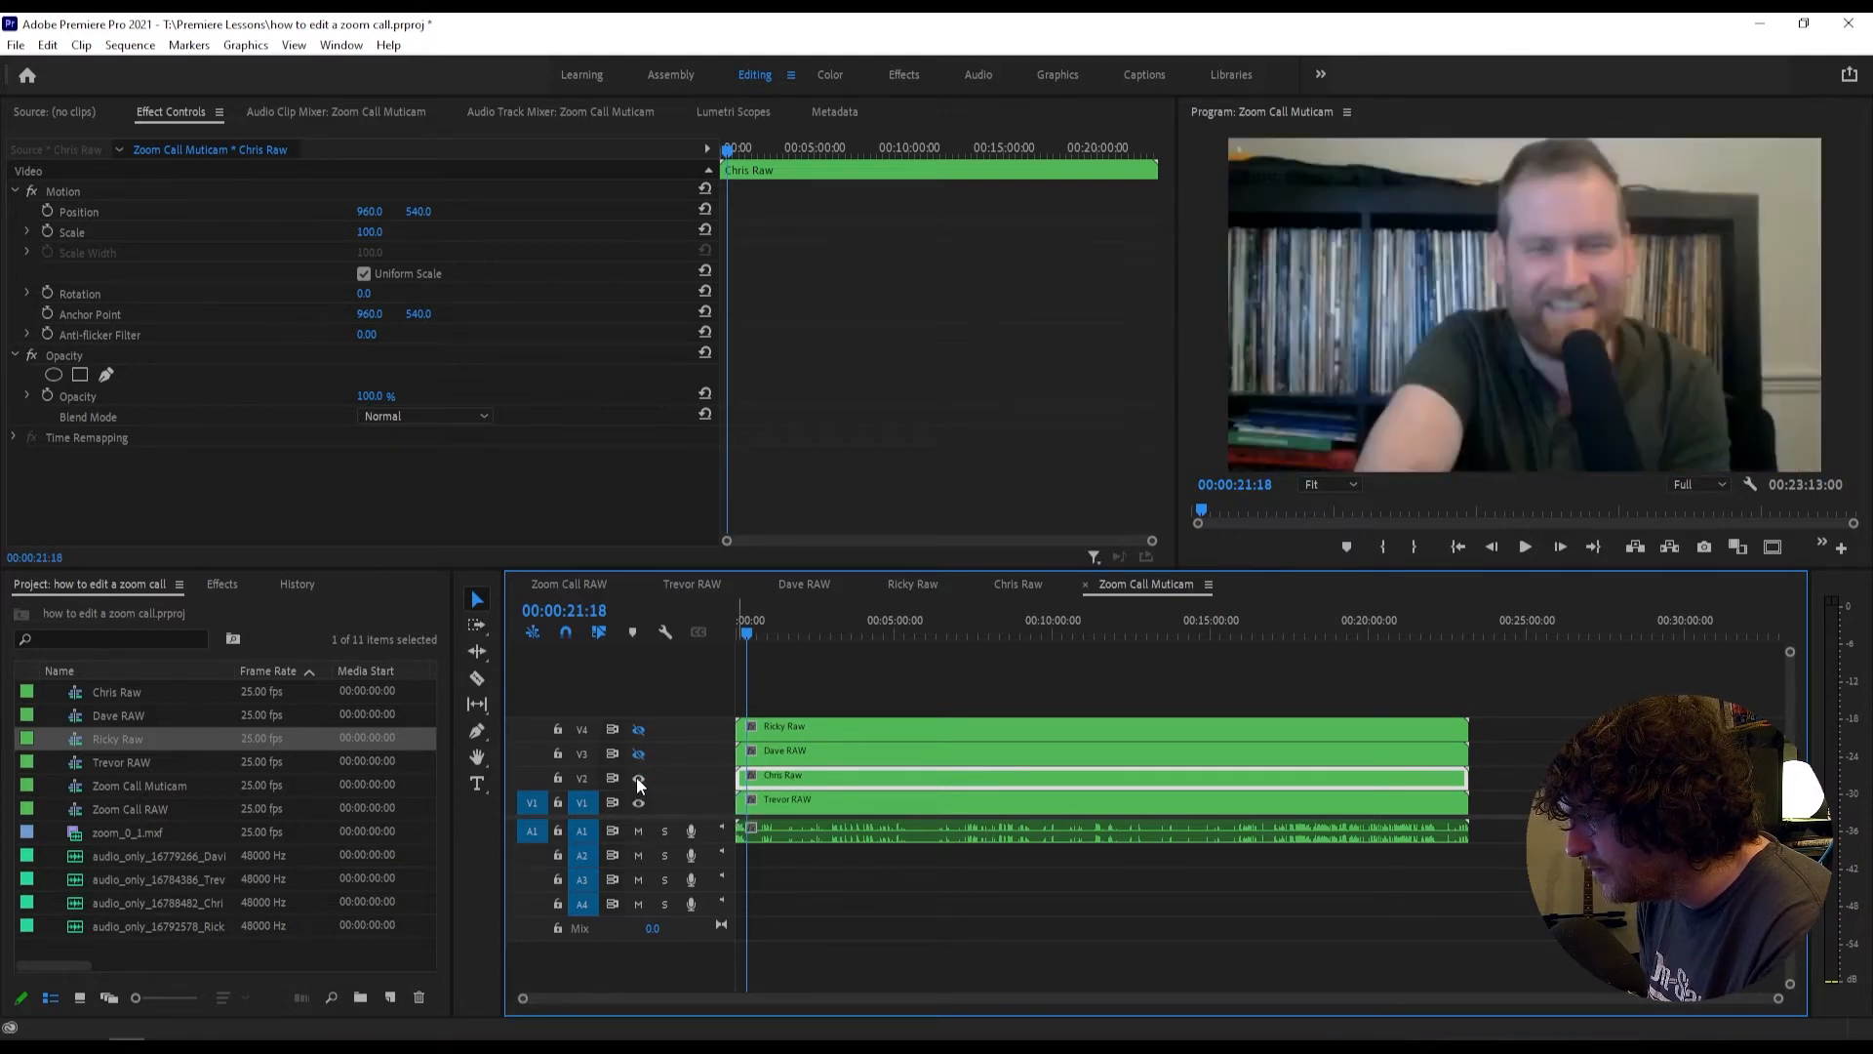
{"action": "left_click", "coordinate": [639, 753]}
{"action": "left_click", "coordinate": [639, 729]}
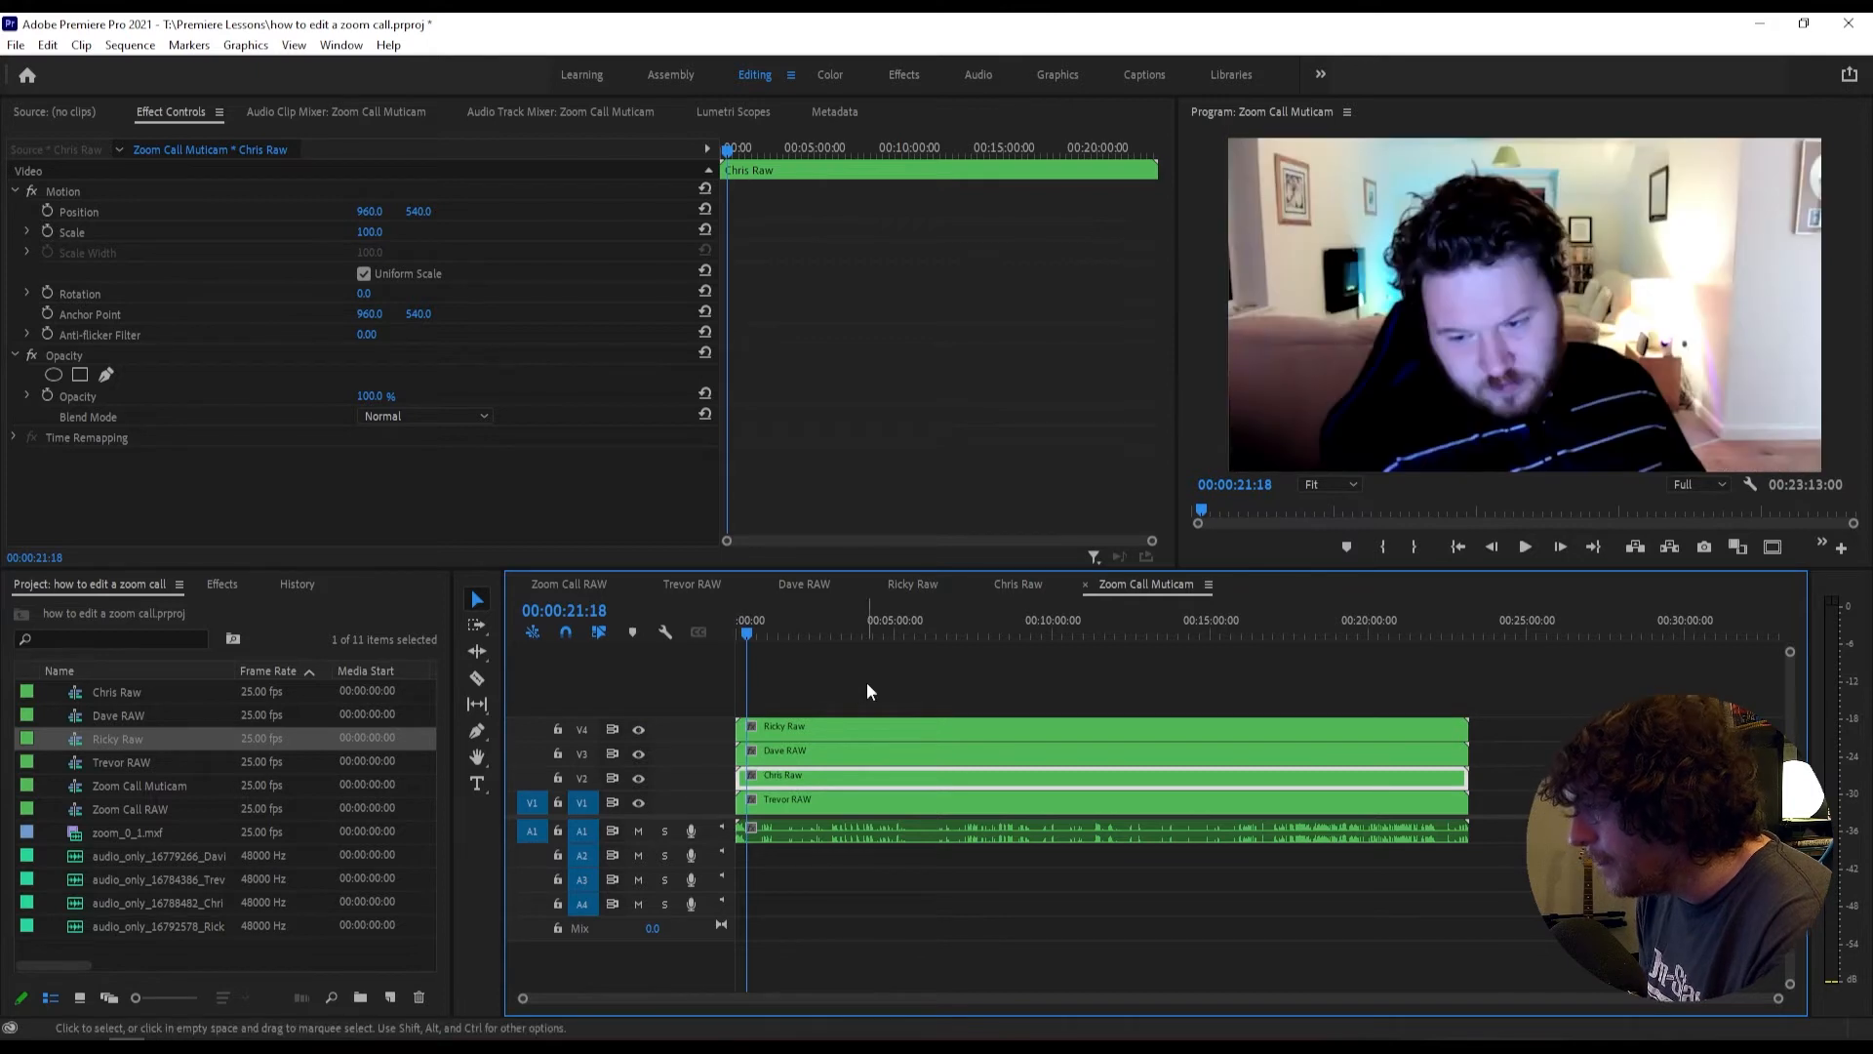
Step: Duplicate the four participants' video clips onto V5 to V8, directly above the originals
{"action": "left_click", "coordinate": [868, 688]}
{"action": "left_click_drag", "start_coordinate": [899, 671], "coordinate": [800, 800]}
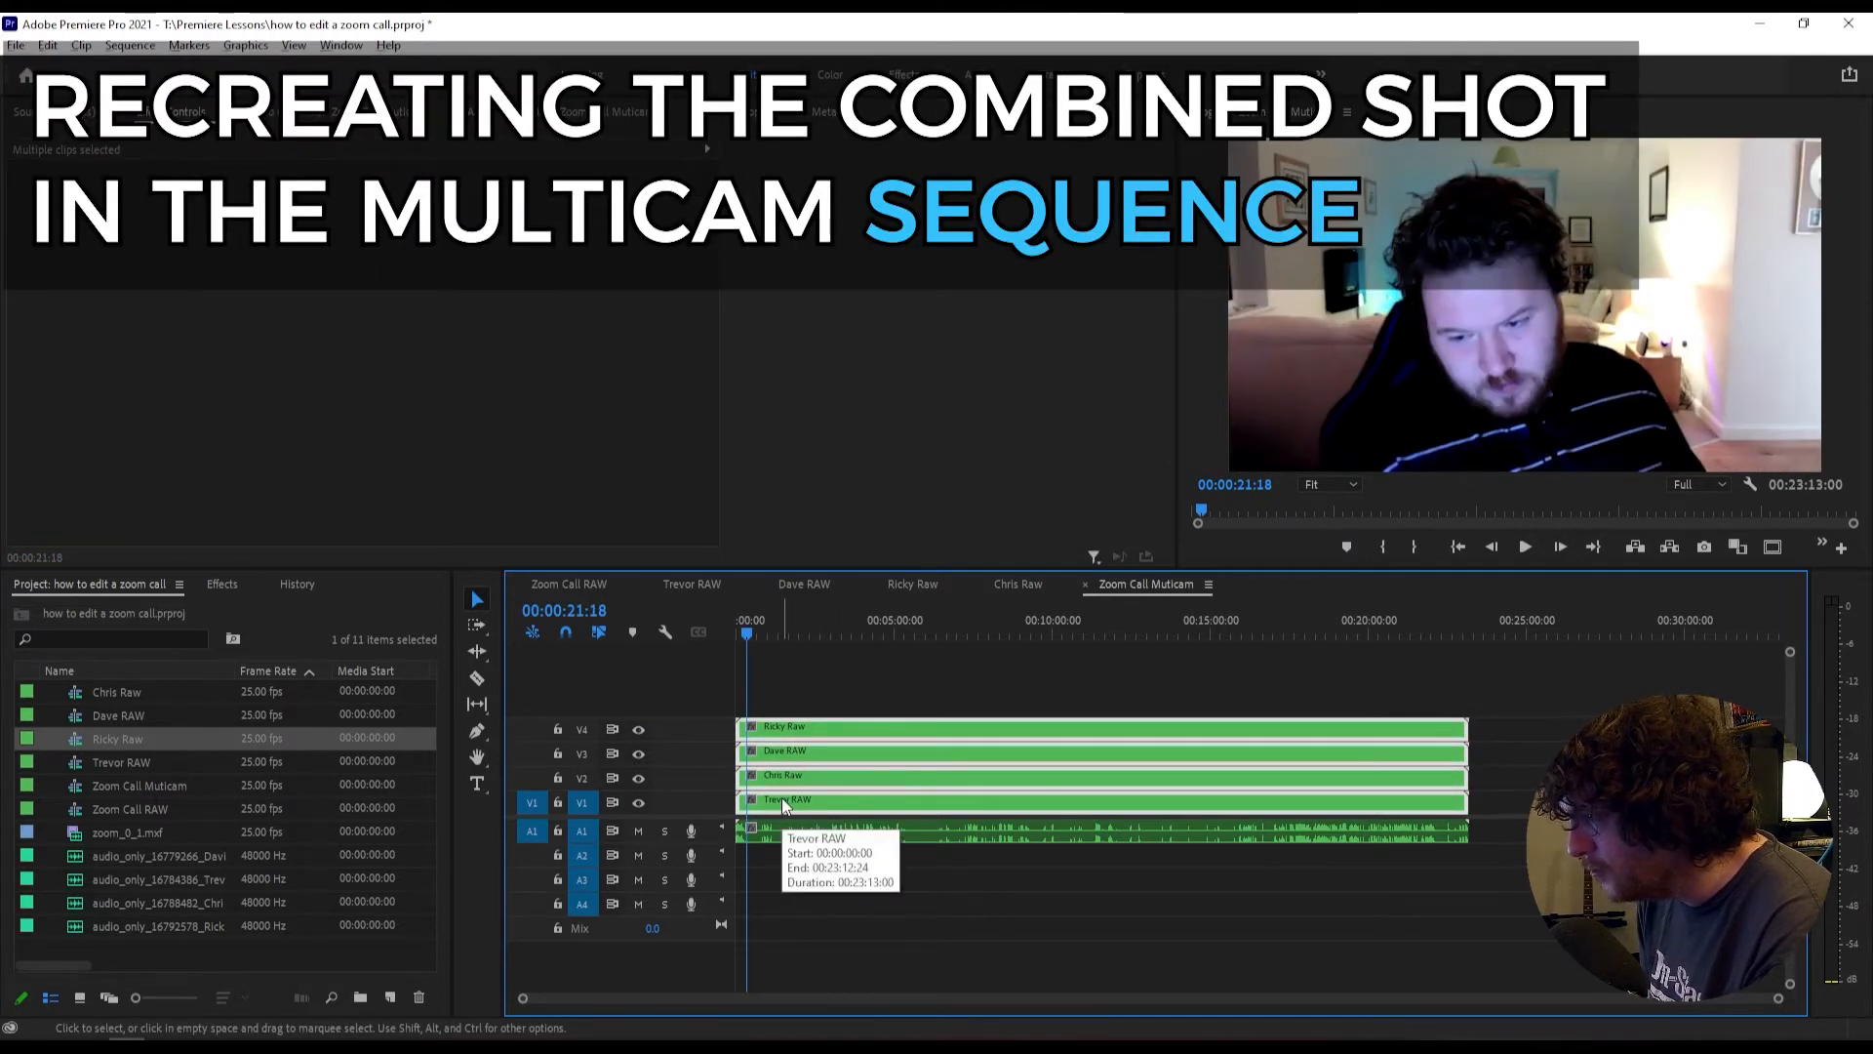
{"action": "left_click_drag", "start_coordinate": [782, 798], "coordinate": [781, 710]}
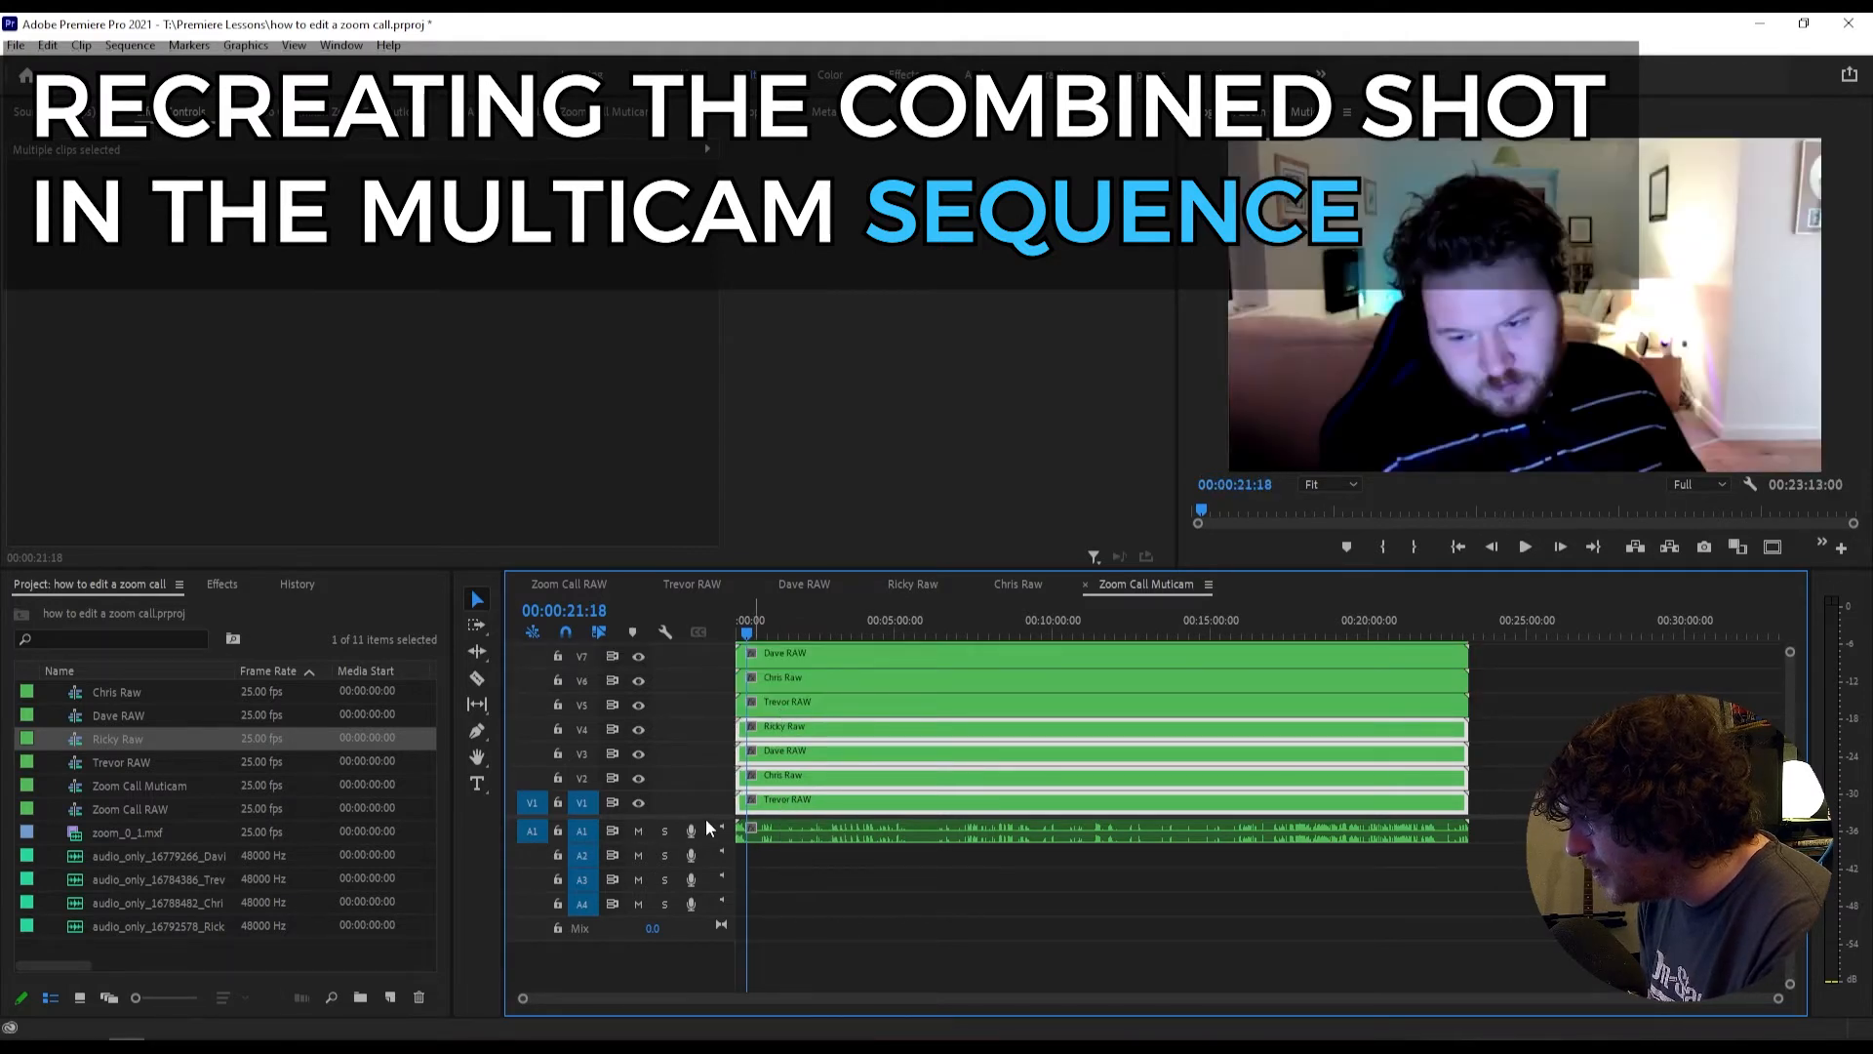
Step: Nest the four duplicated clips on V5 to V8 into a sequence named Zoom Call Combined RAW
{"action": "left_click_drag", "start_coordinate": [1501, 757], "coordinate": [897, 672]}
{"action": "right_click", "coordinate": [801, 689]}
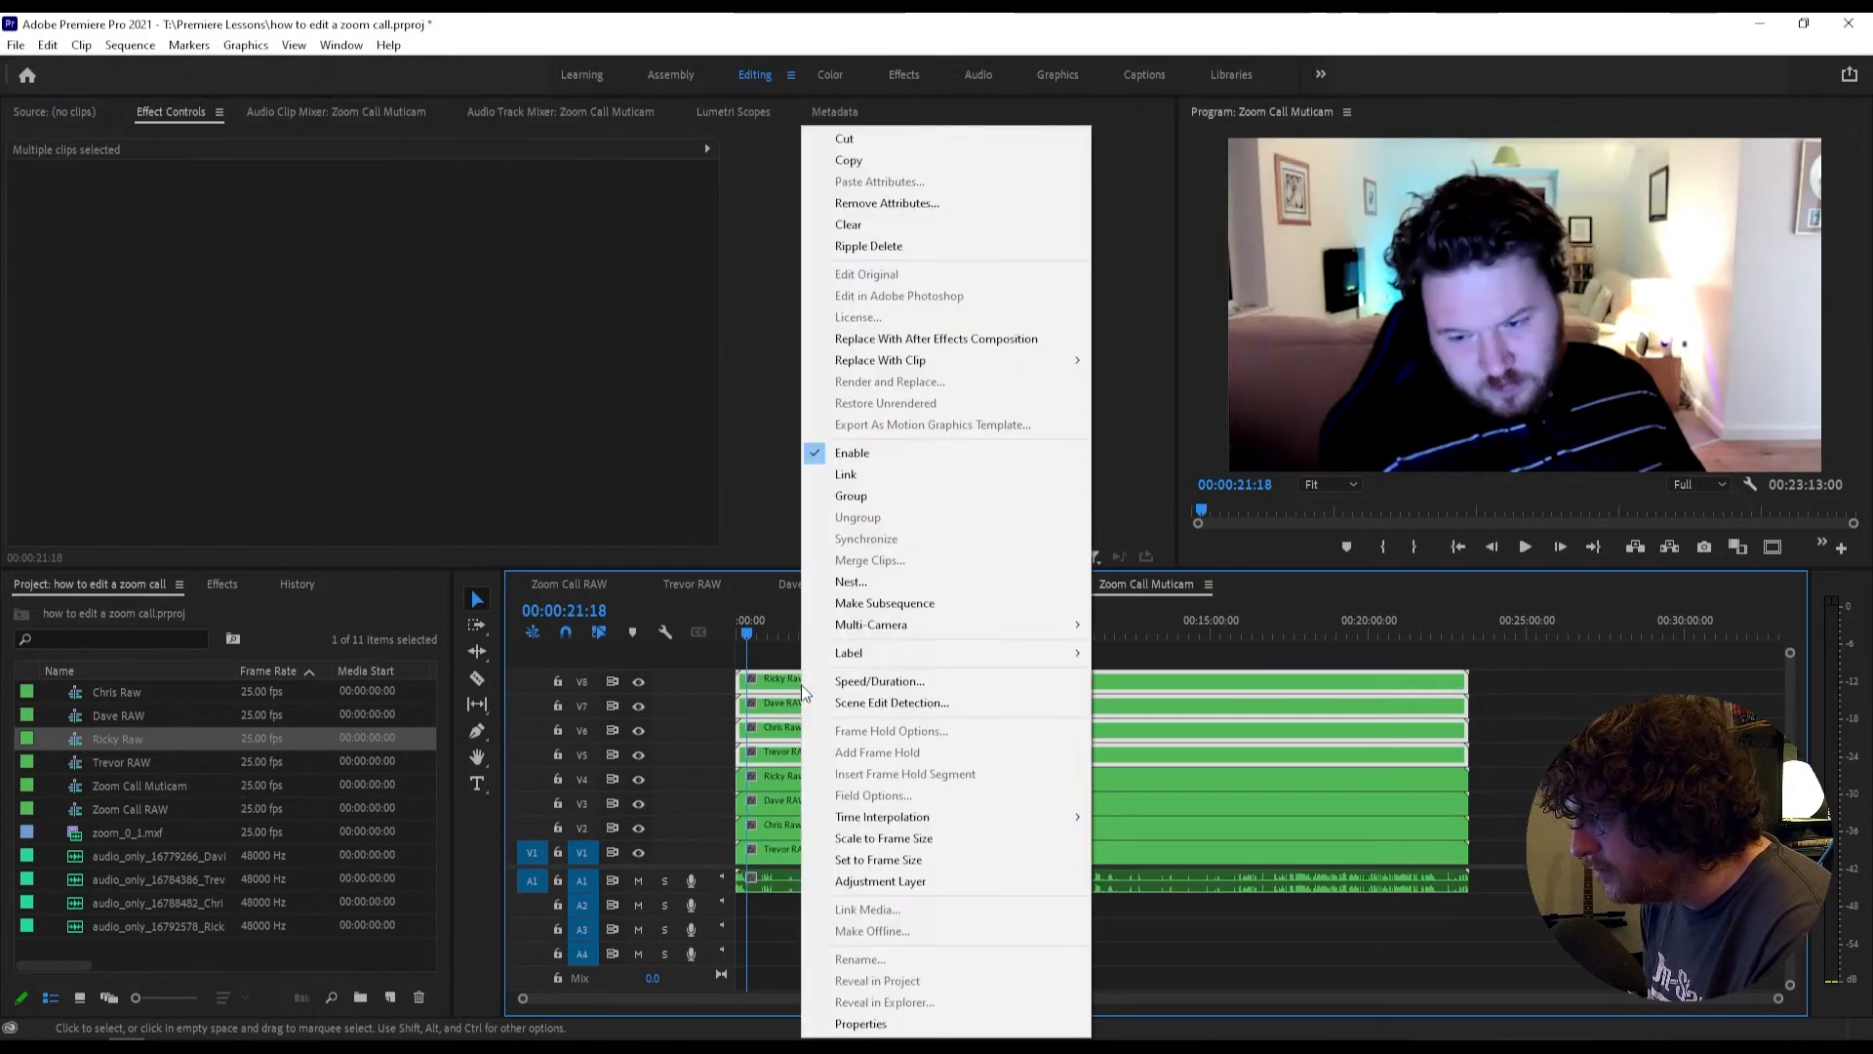
{"action": "left_click", "coordinate": [916, 588]}
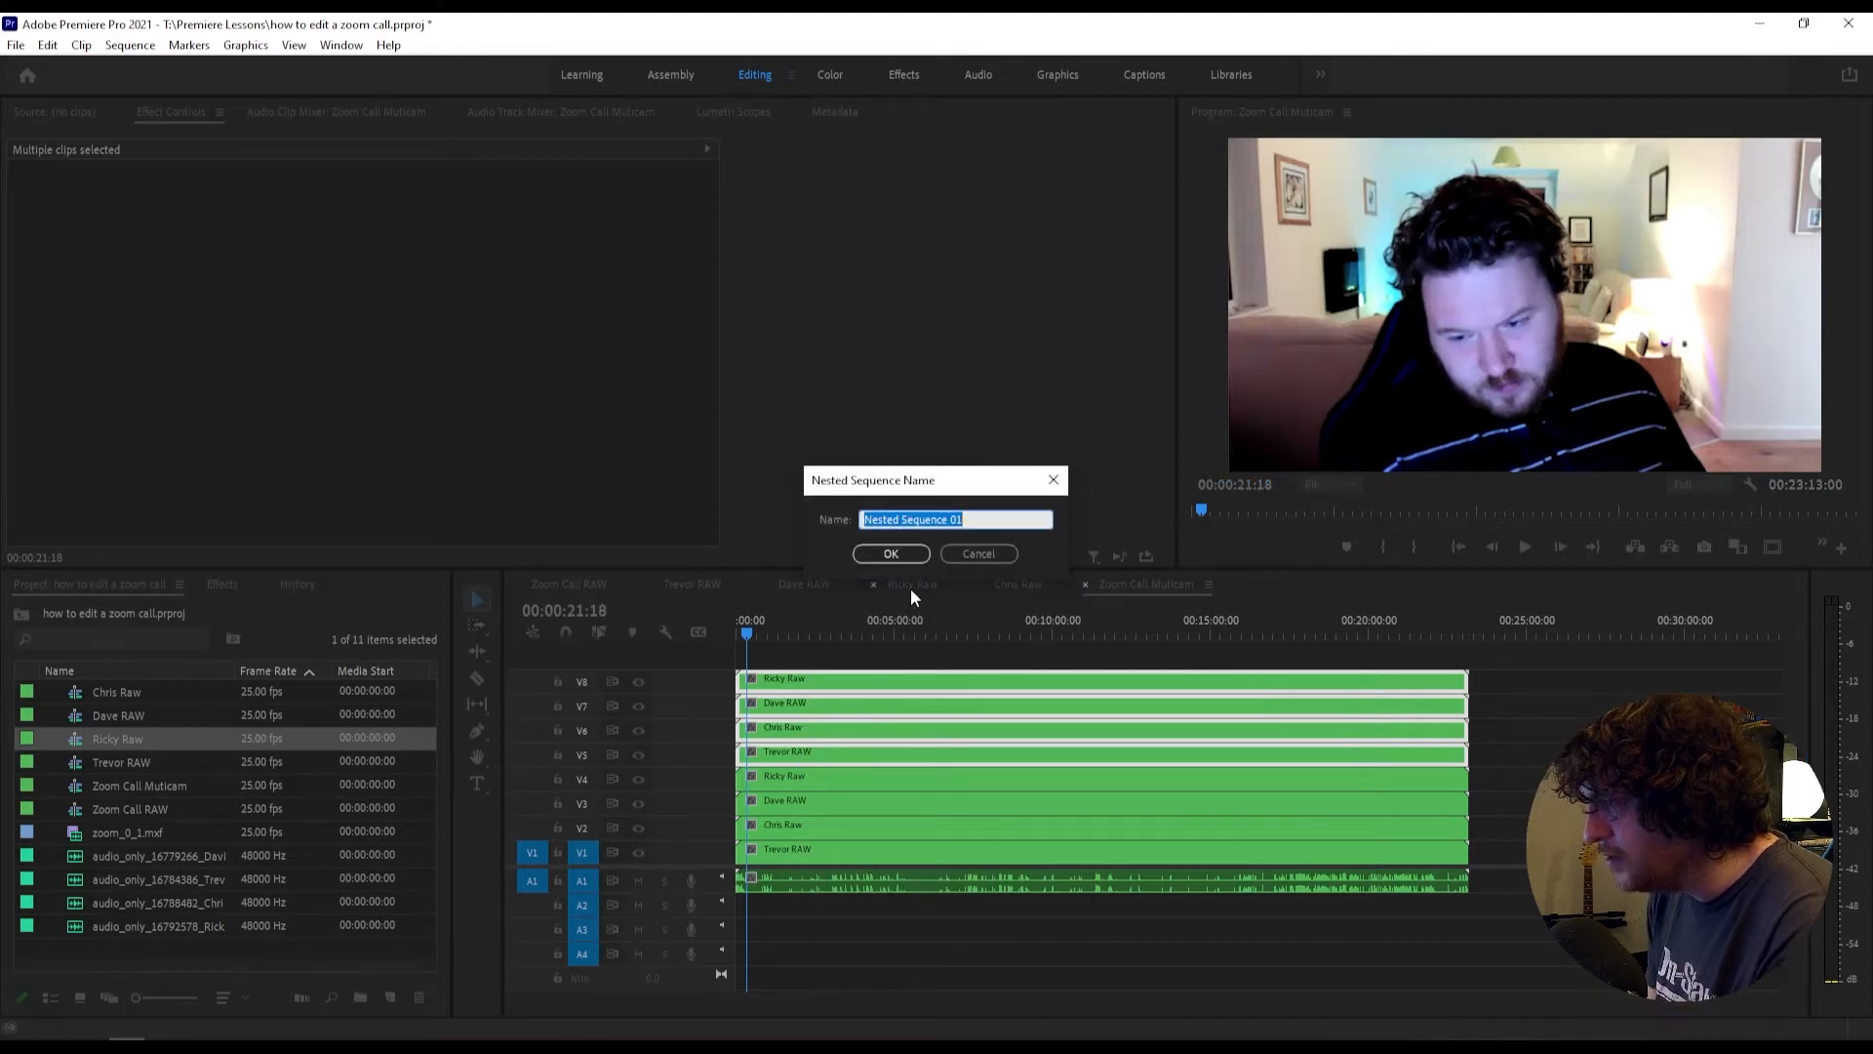
{"action": "type", "text": "Z"}
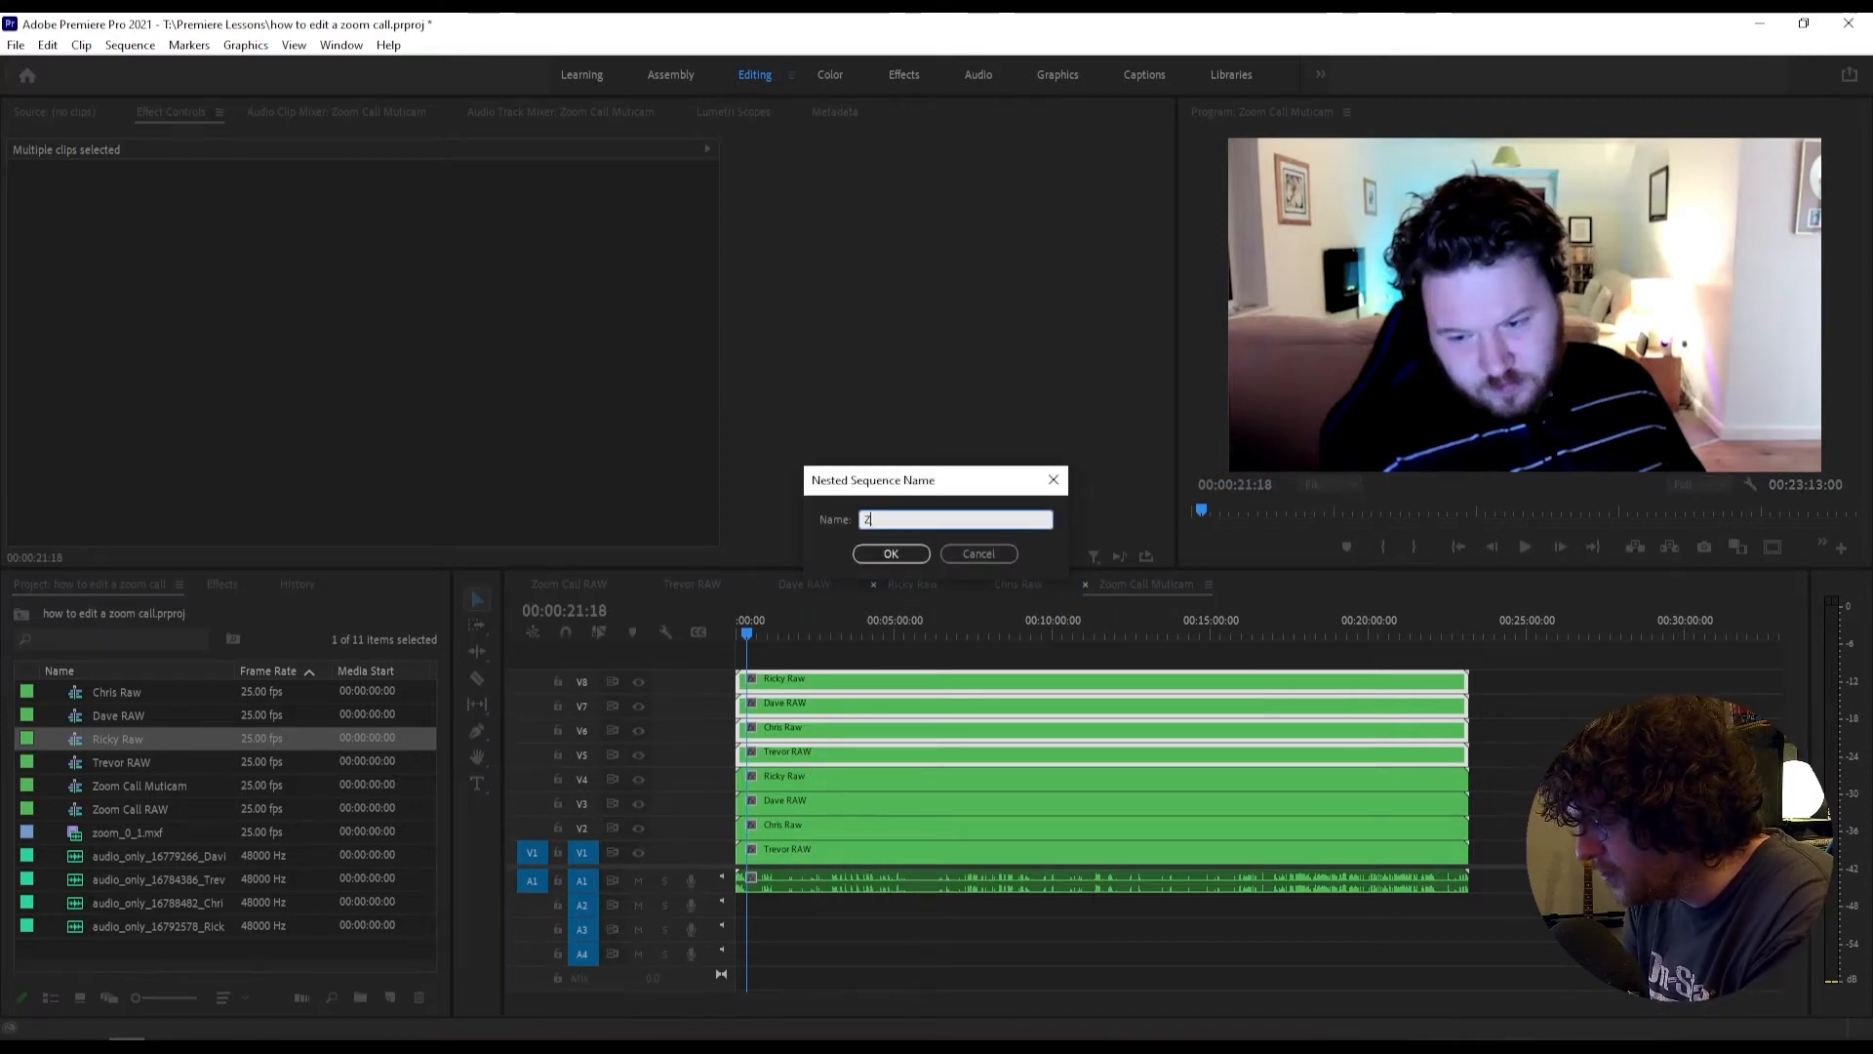
{"action": "type", "text": "oom Call "}
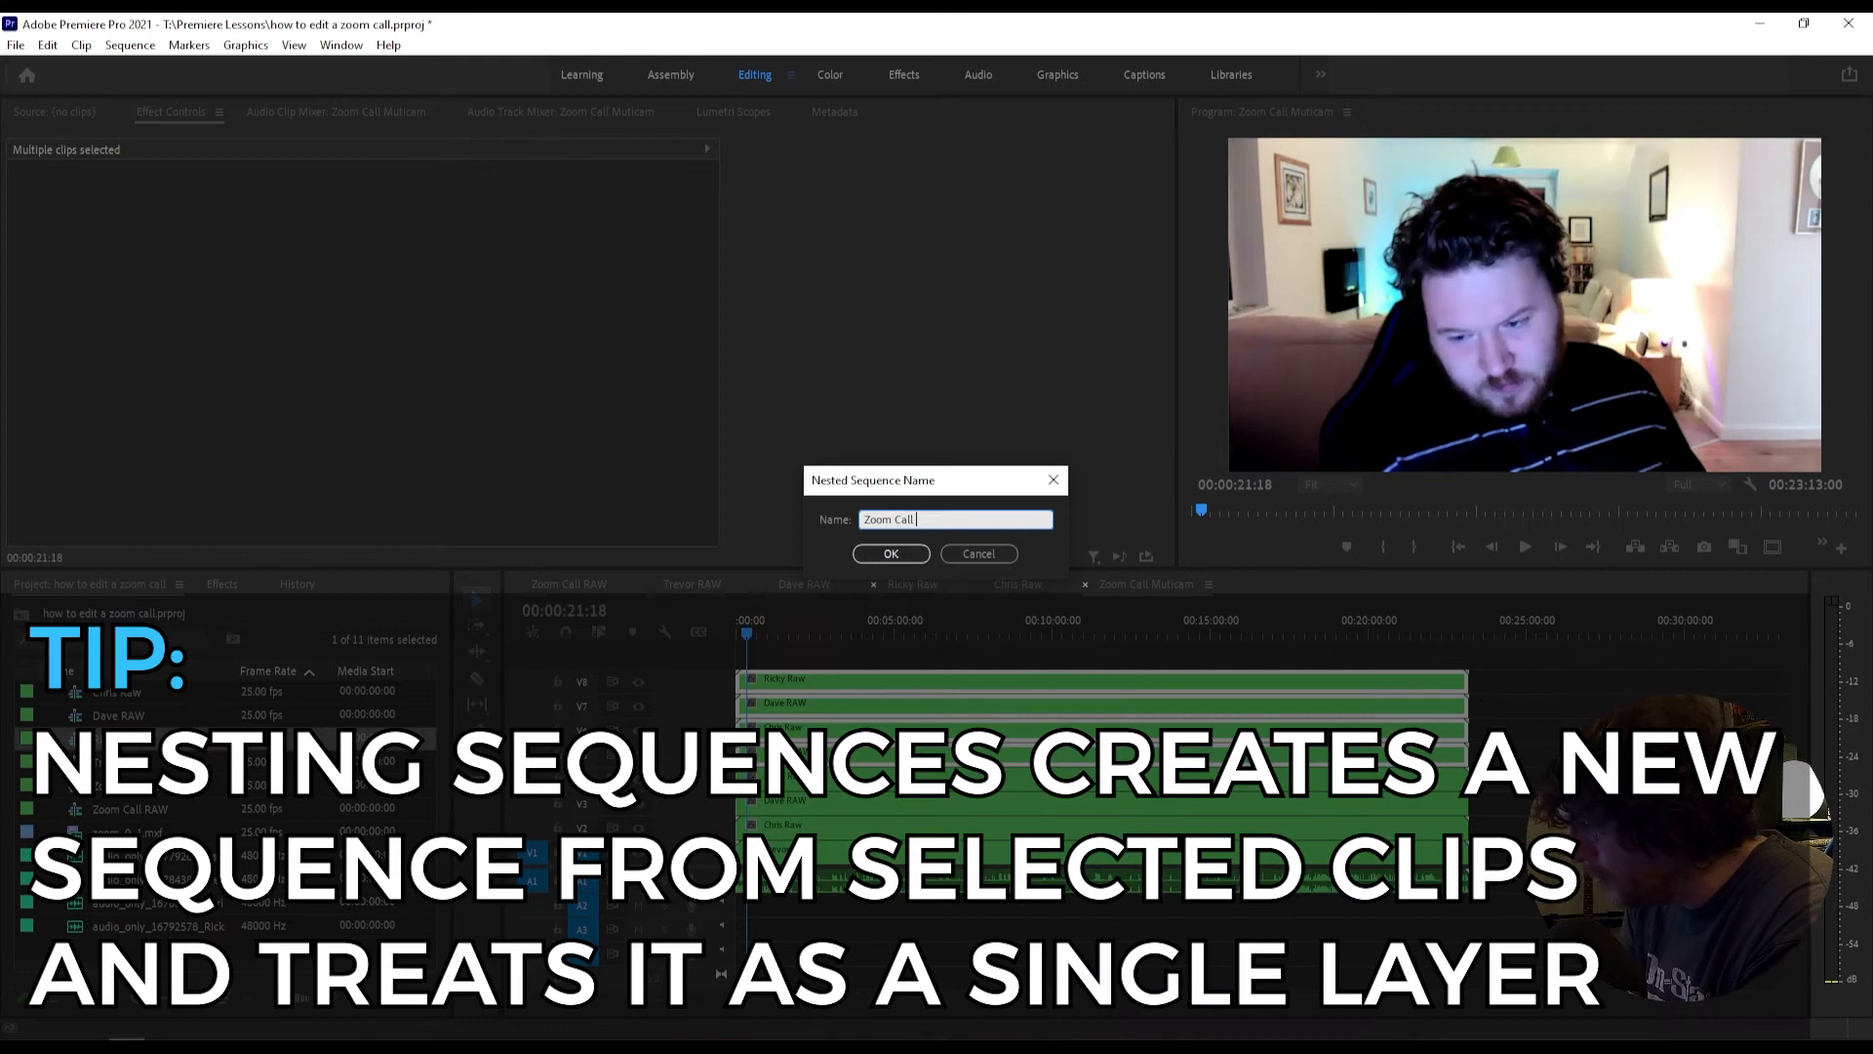
{"action": "type", "text": "Combined"}
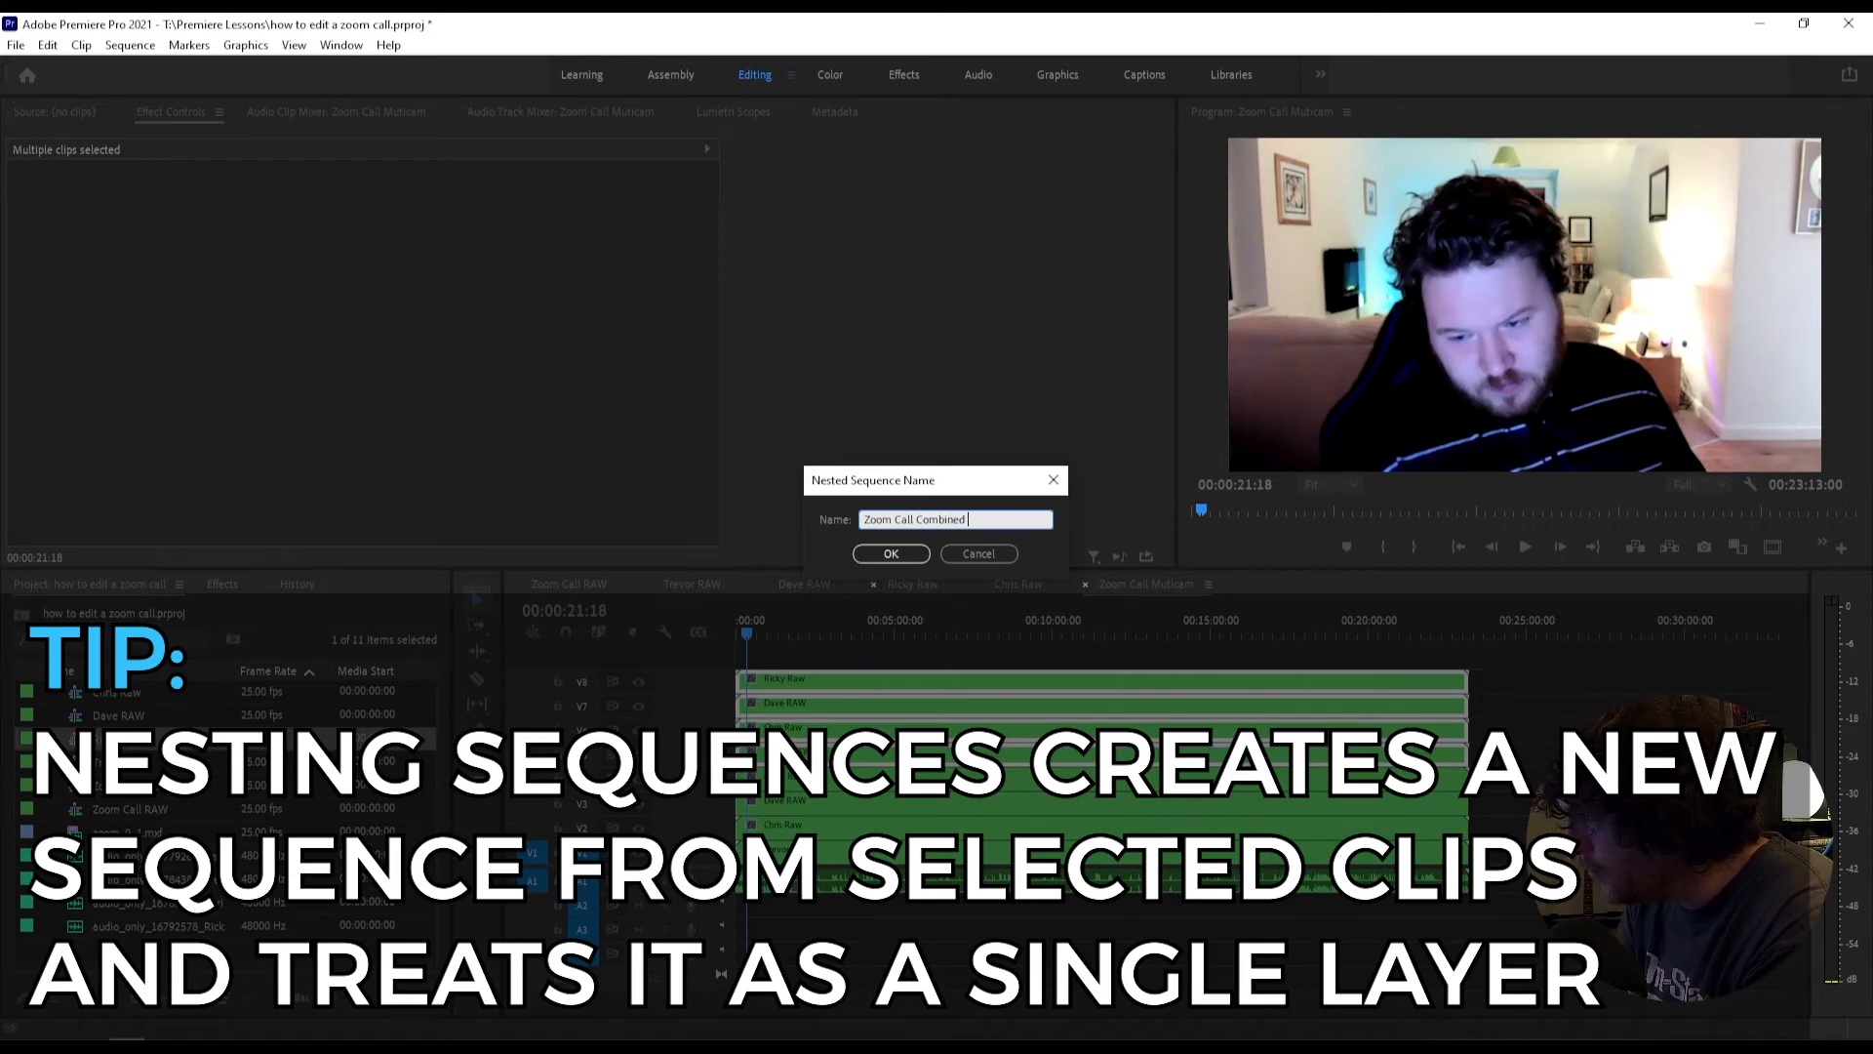
{"action": "type", "text": " RAW"}
{"action": "key", "text": "Return"}
Step: Open the Zoom Call Combined RAW nested sequence from V5 in its own timeline
{"action": "left_click", "coordinate": [844, 667]}
{"action": "left_click", "coordinate": [851, 758]}
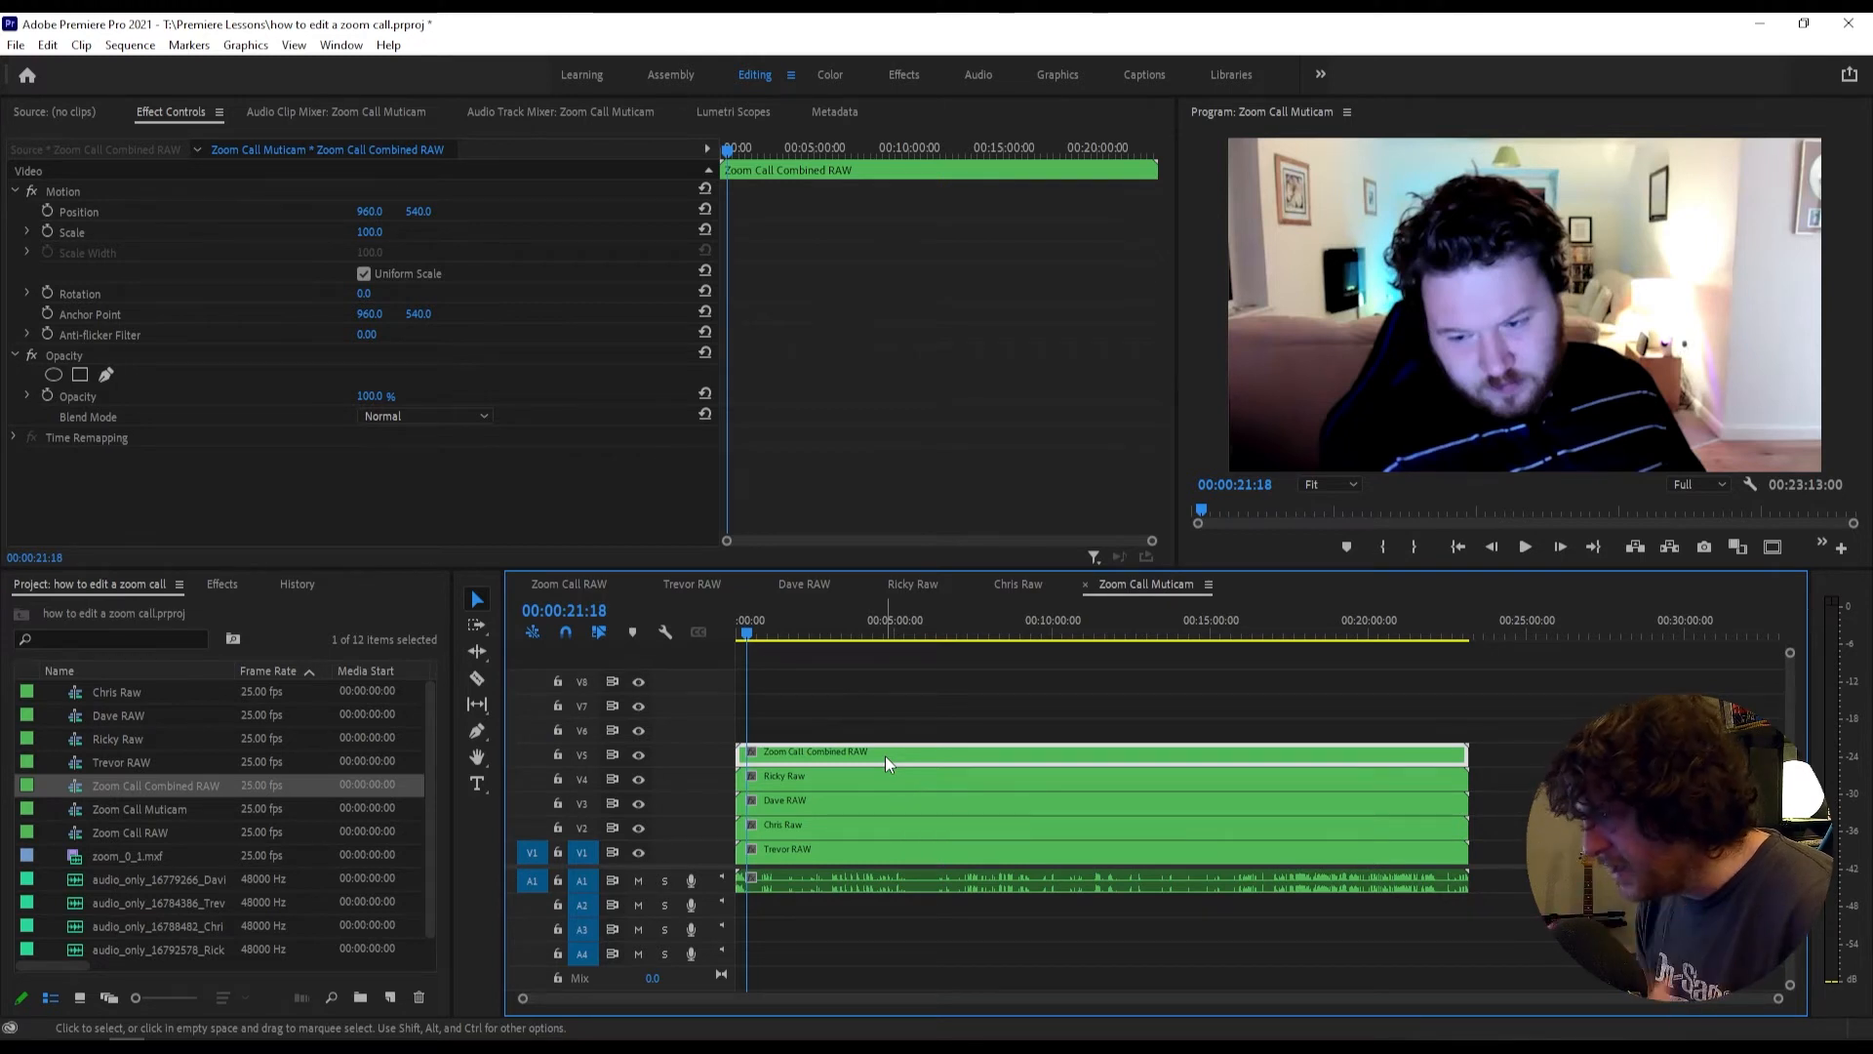
{"action": "left_click", "coordinate": [892, 738]}
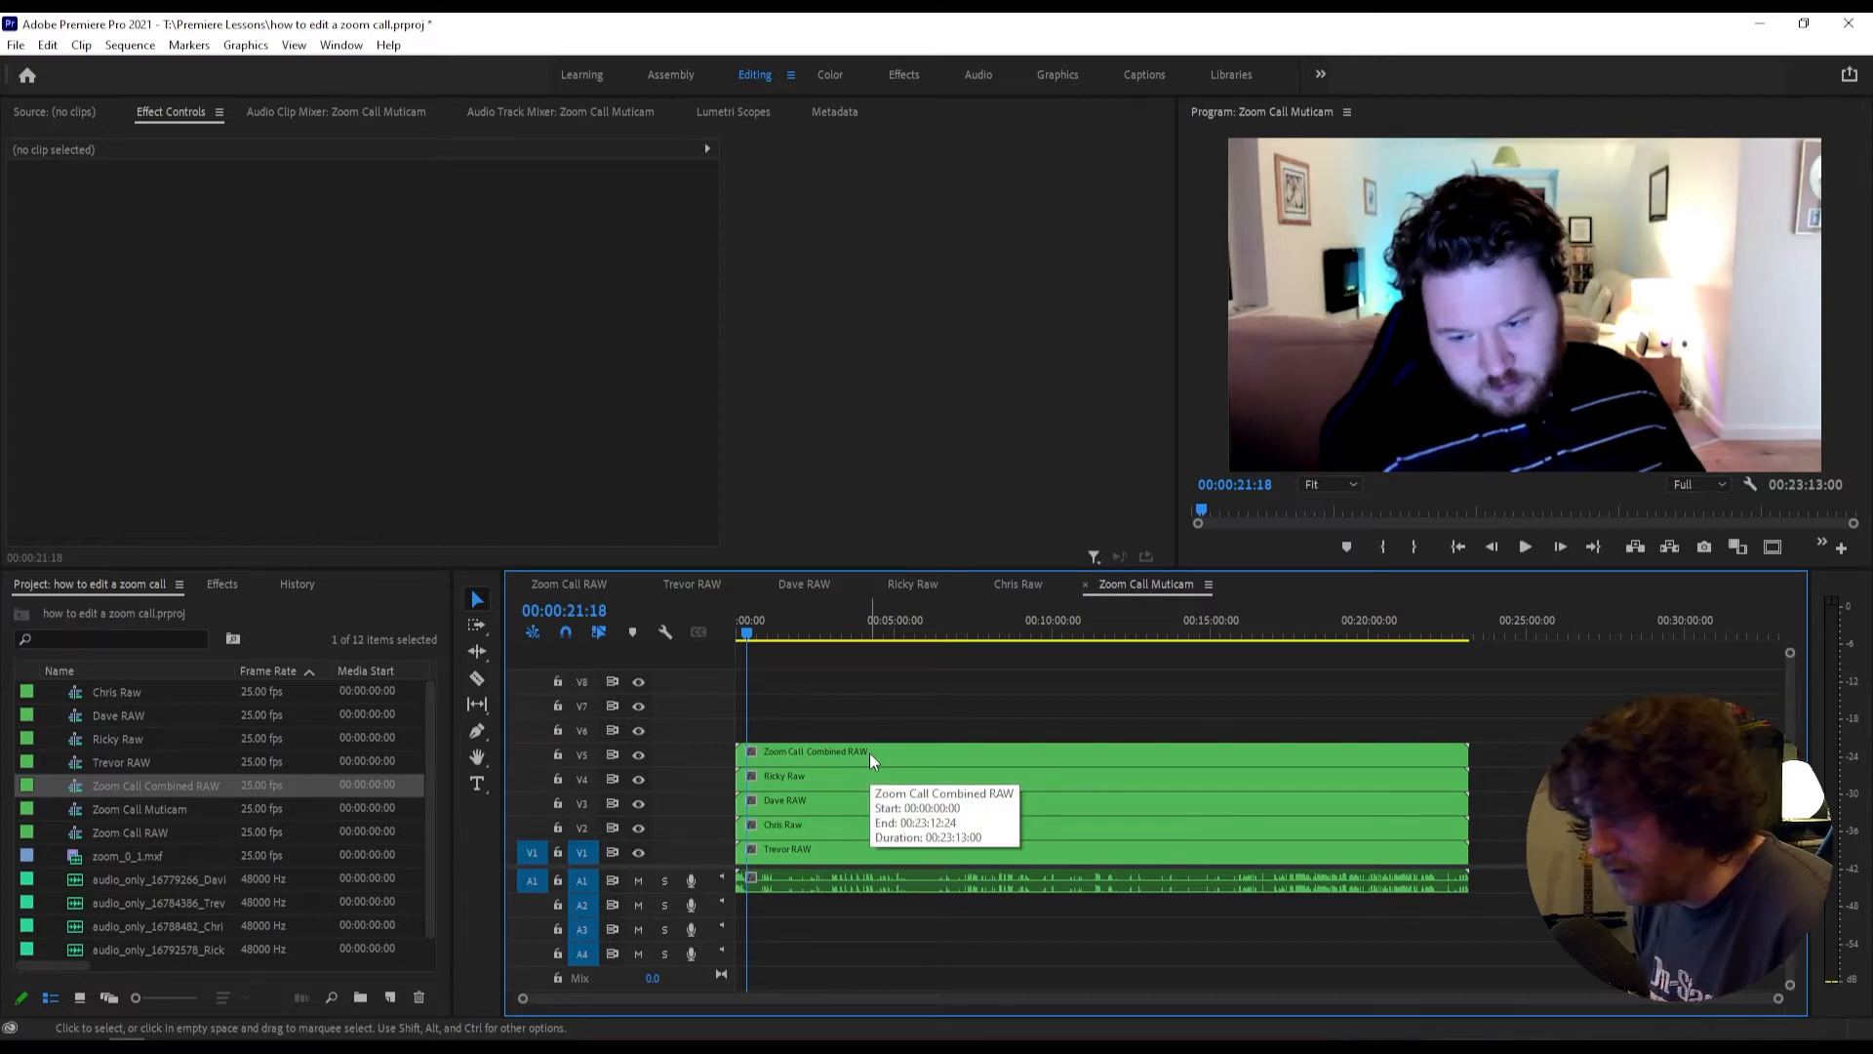
{"action": "left_click", "coordinate": [909, 761]}
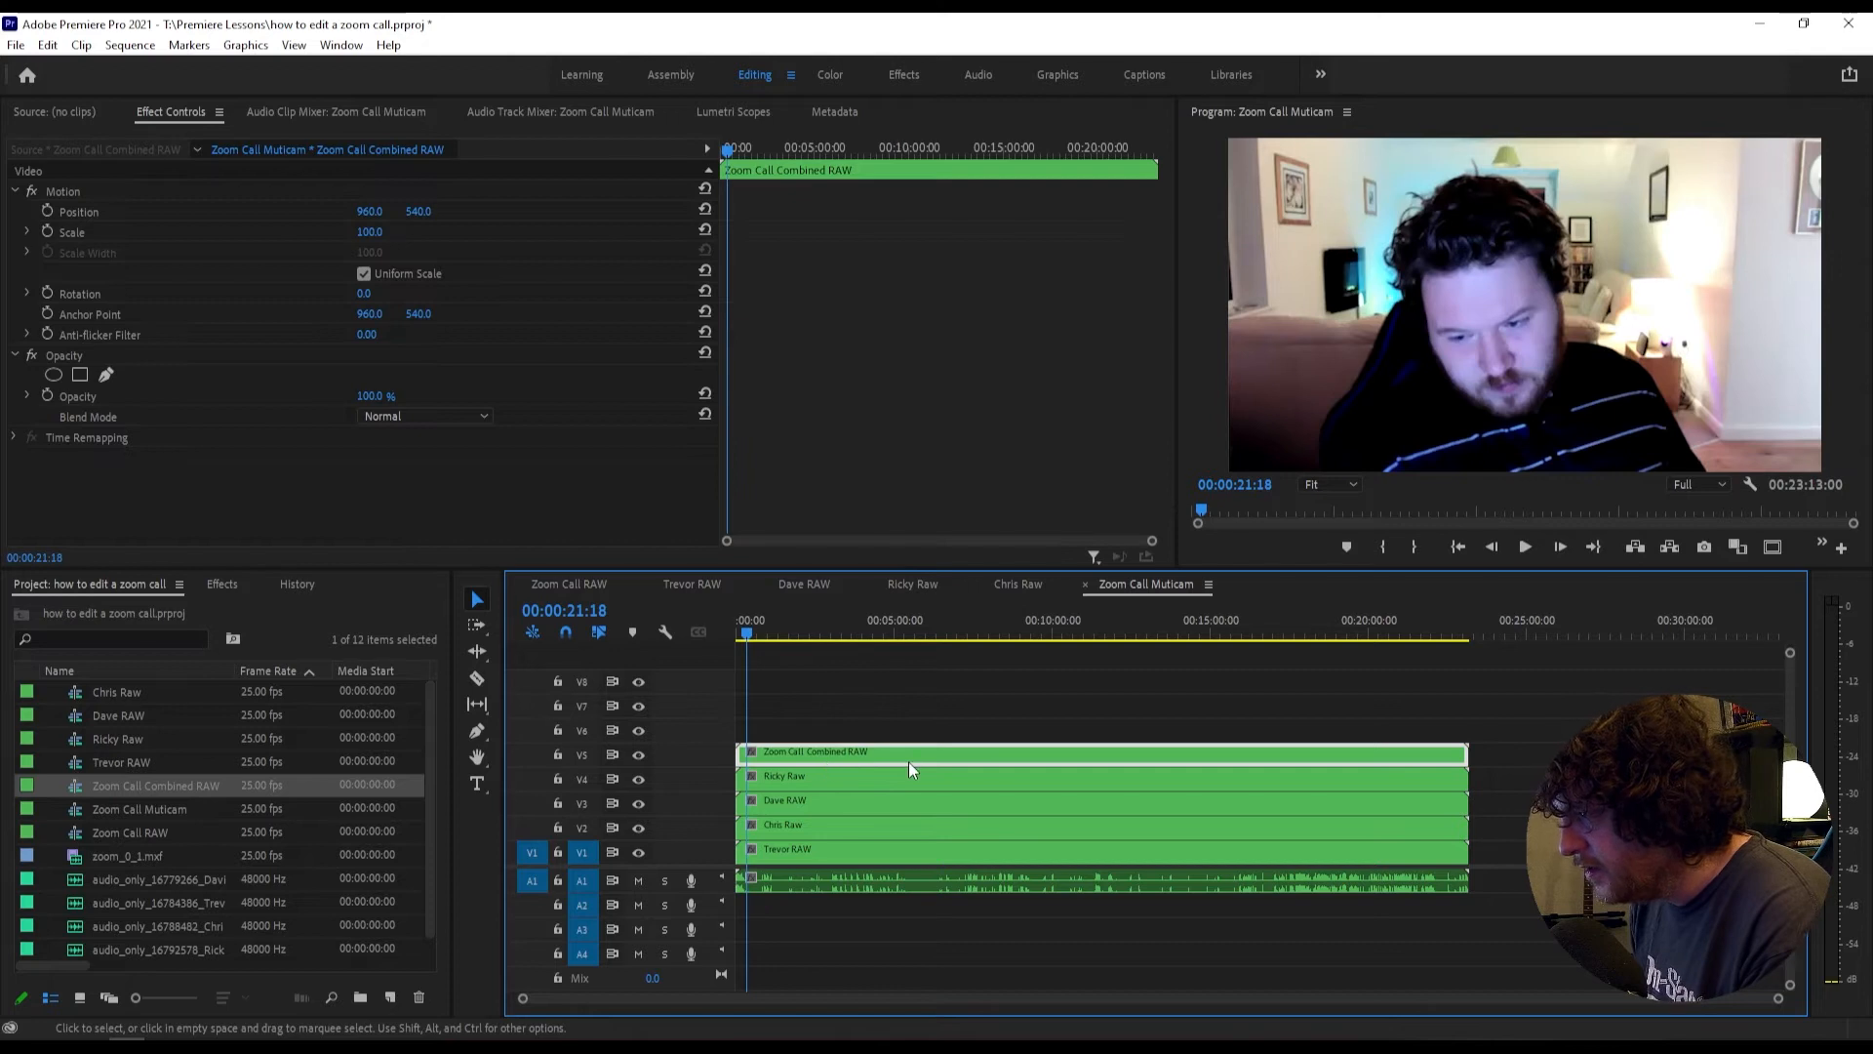
{"action": "double_click", "coordinate": [834, 759]}
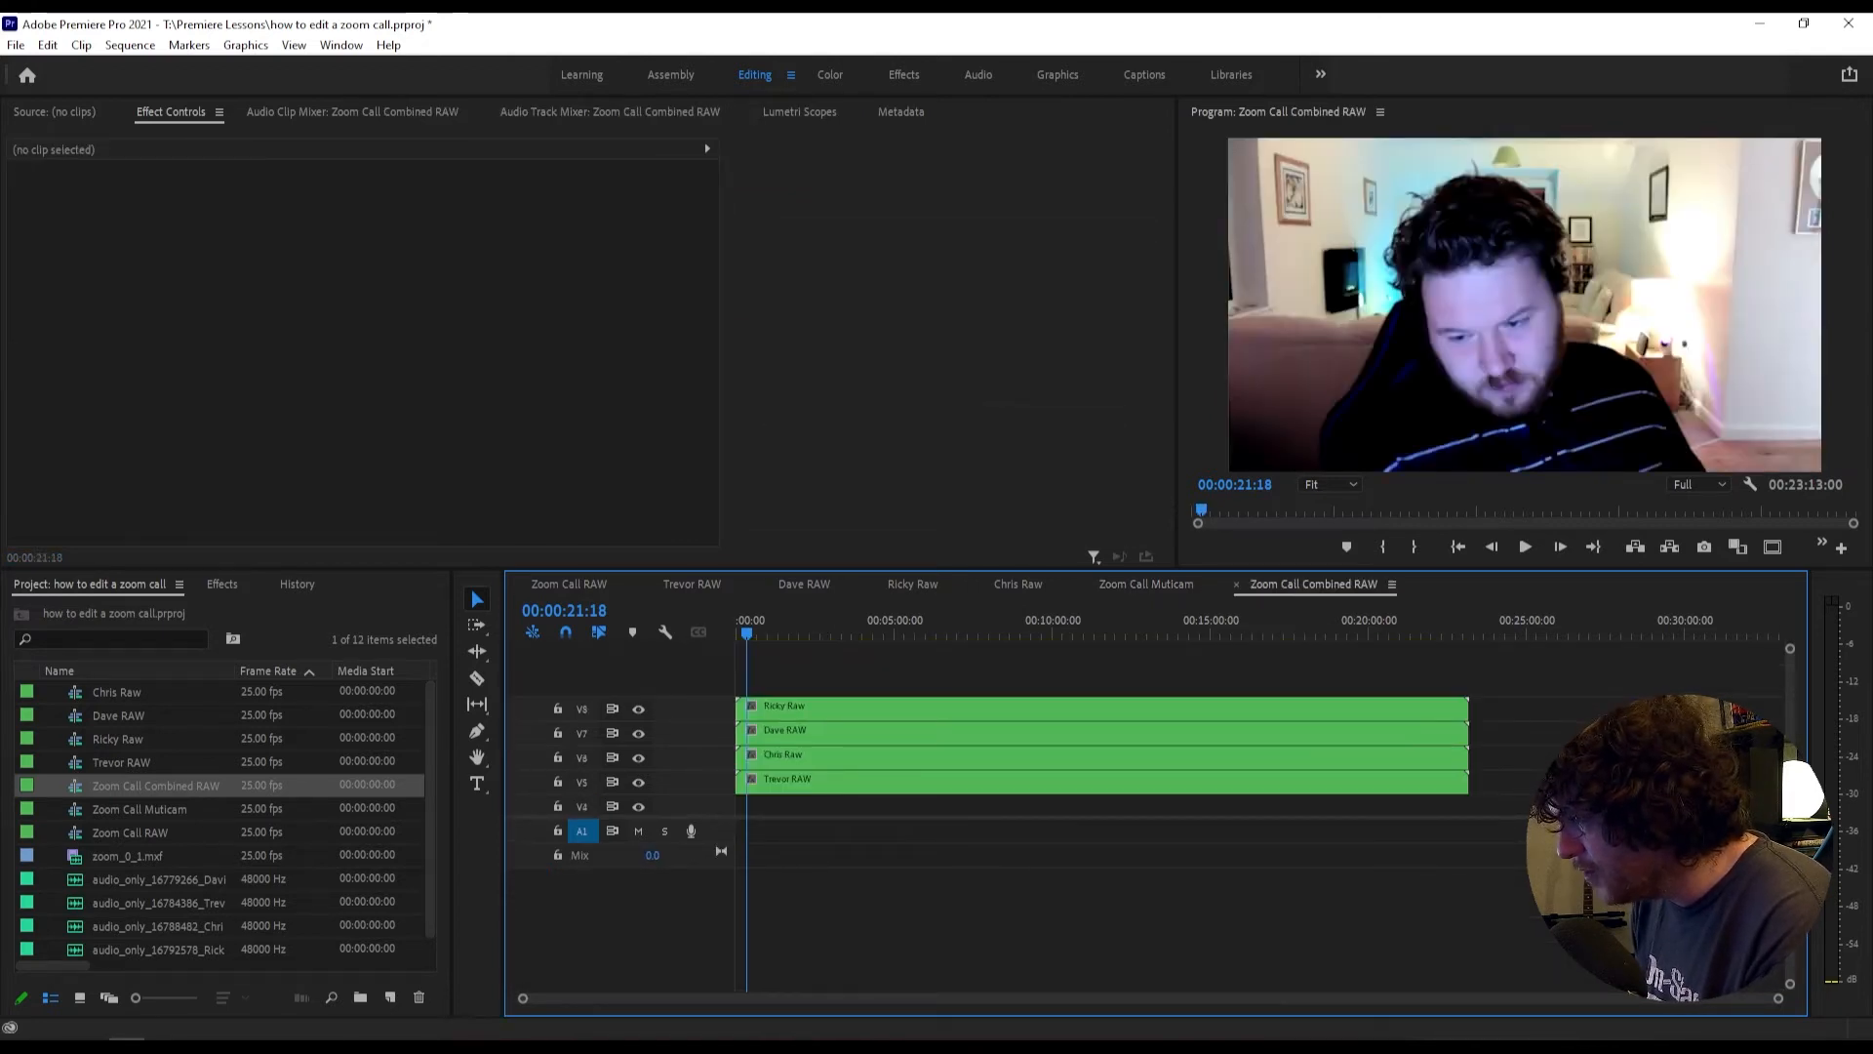
Step: Move the four participant clips in the Zoom Call Combined RAW sequence down from V5–V8 to V1–V4
{"action": "left_click_drag", "start_coordinate": [1012, 783], "coordinate": [944, 592]}
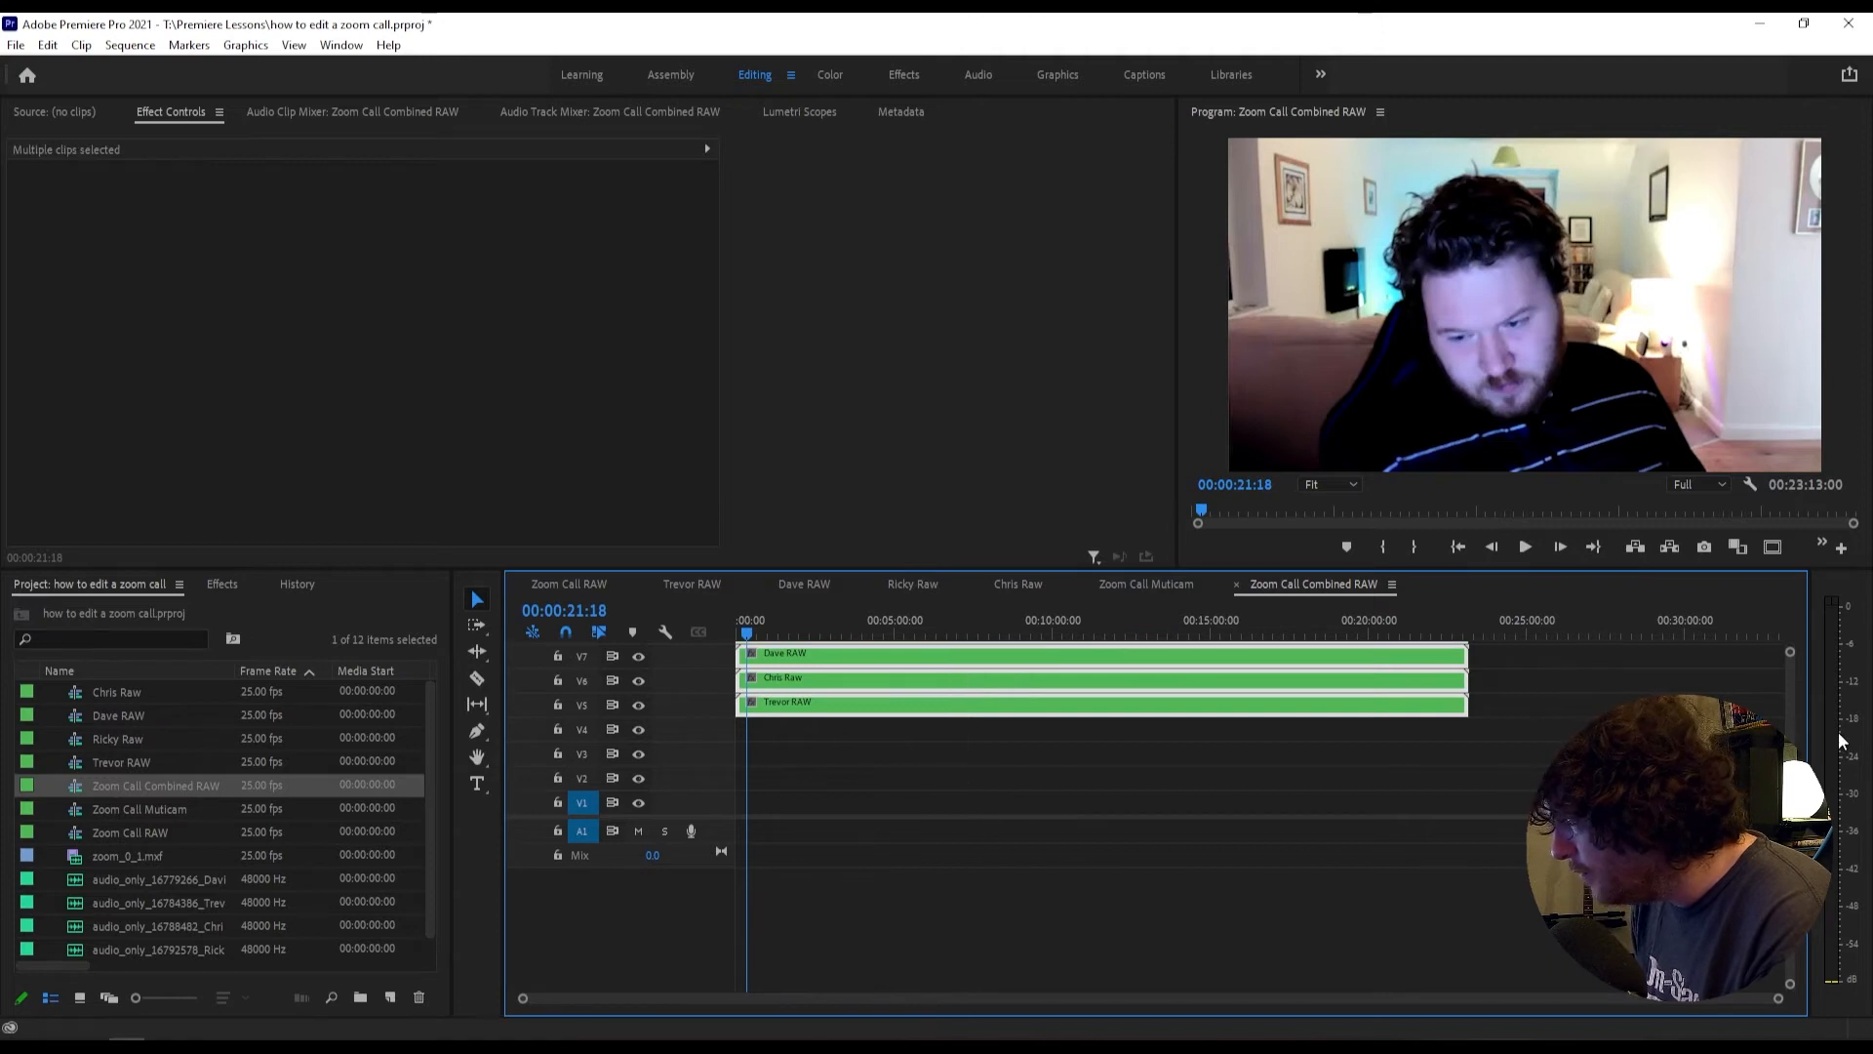
{"action": "mouse_move", "coordinate": [1793, 744]}
{"action": "left_mouse_down"}
{"action": "mouse_move", "coordinate": [1793, 720]}
{"action": "mouse_move", "coordinate": [1793, 746]}
{"action": "left_mouse_up"}
{"action": "left_click_drag", "start_coordinate": [810, 706], "coordinate": [818, 806]}
{"action": "left_click", "coordinate": [840, 710]}
{"action": "left_click", "coordinate": [798, 805]}
Step: Scale the V4 clip to 50 and paste its motion settings onto the clips on V1 to V3
{"action": "left_click", "coordinate": [840, 736]}
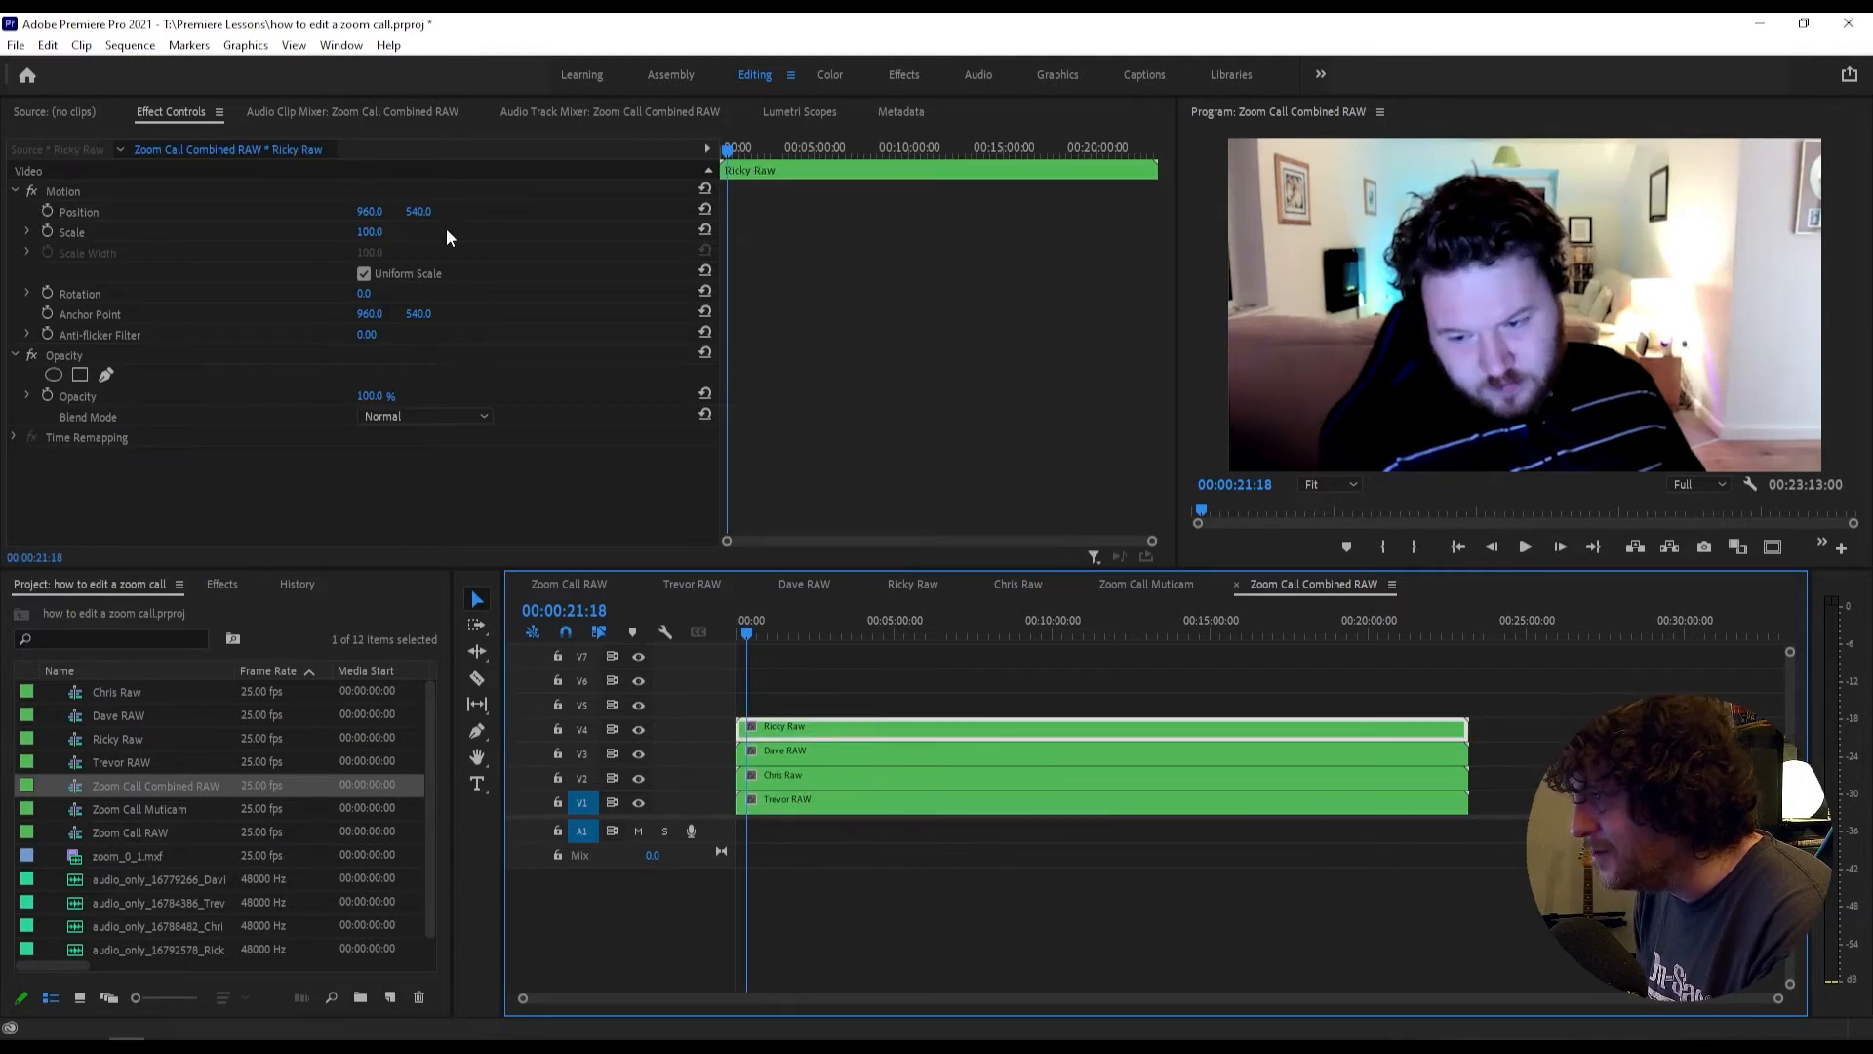
{"action": "type", "text": "50"}
{"action": "key", "text": "Return"}
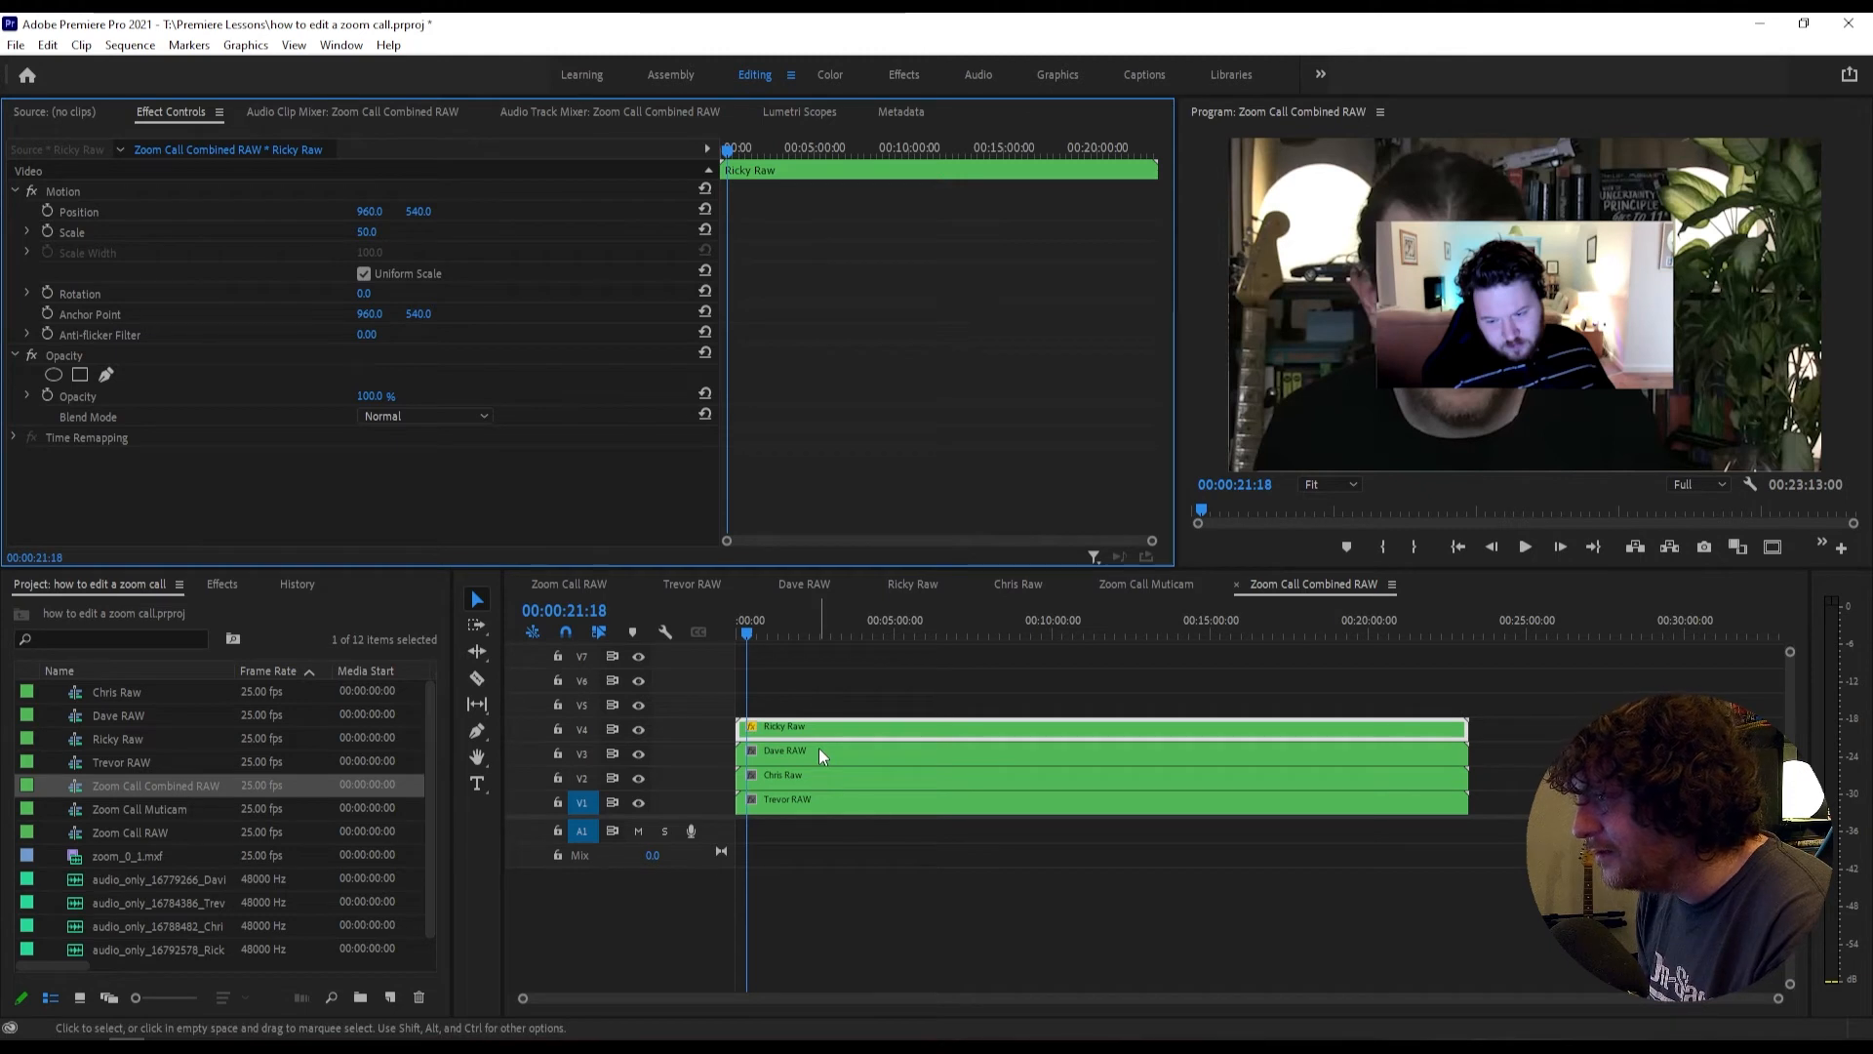
{"action": "left_click", "coordinate": [355, 194]}
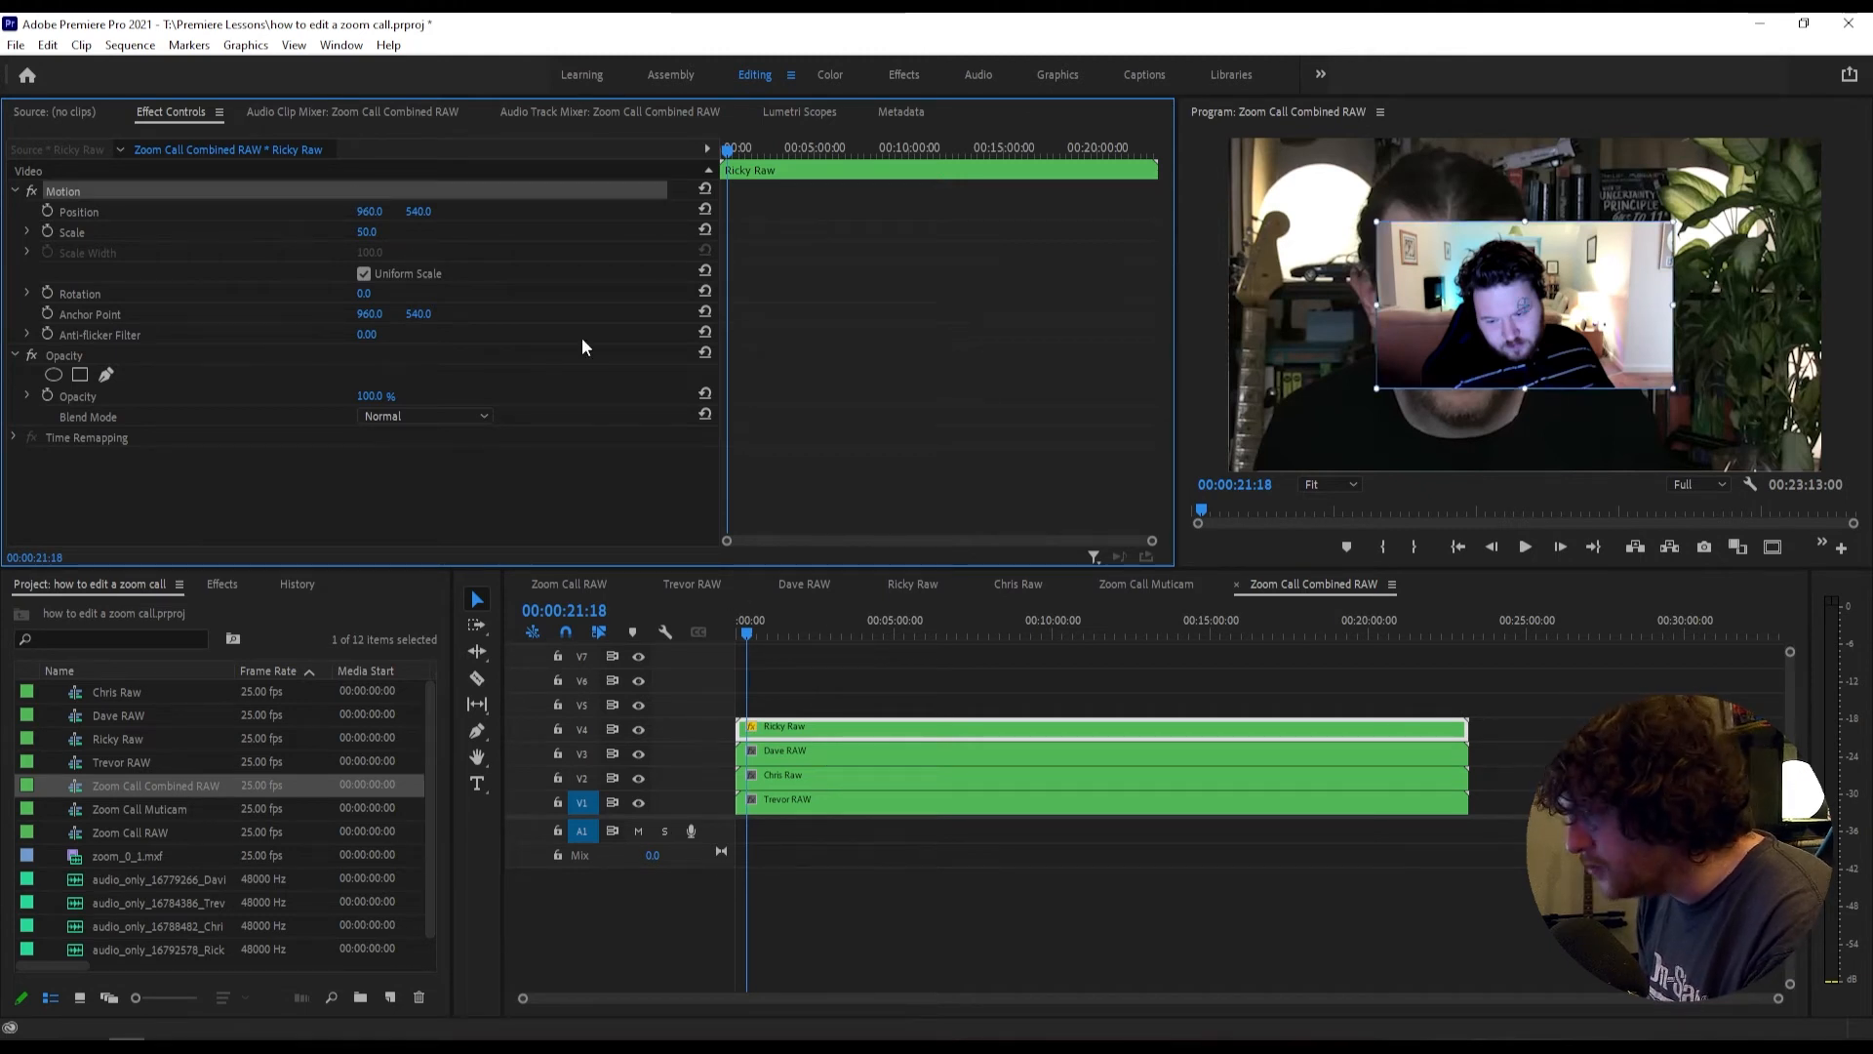
{"action": "left_click_drag", "start_coordinate": [1505, 805], "coordinate": [1451, 750]}
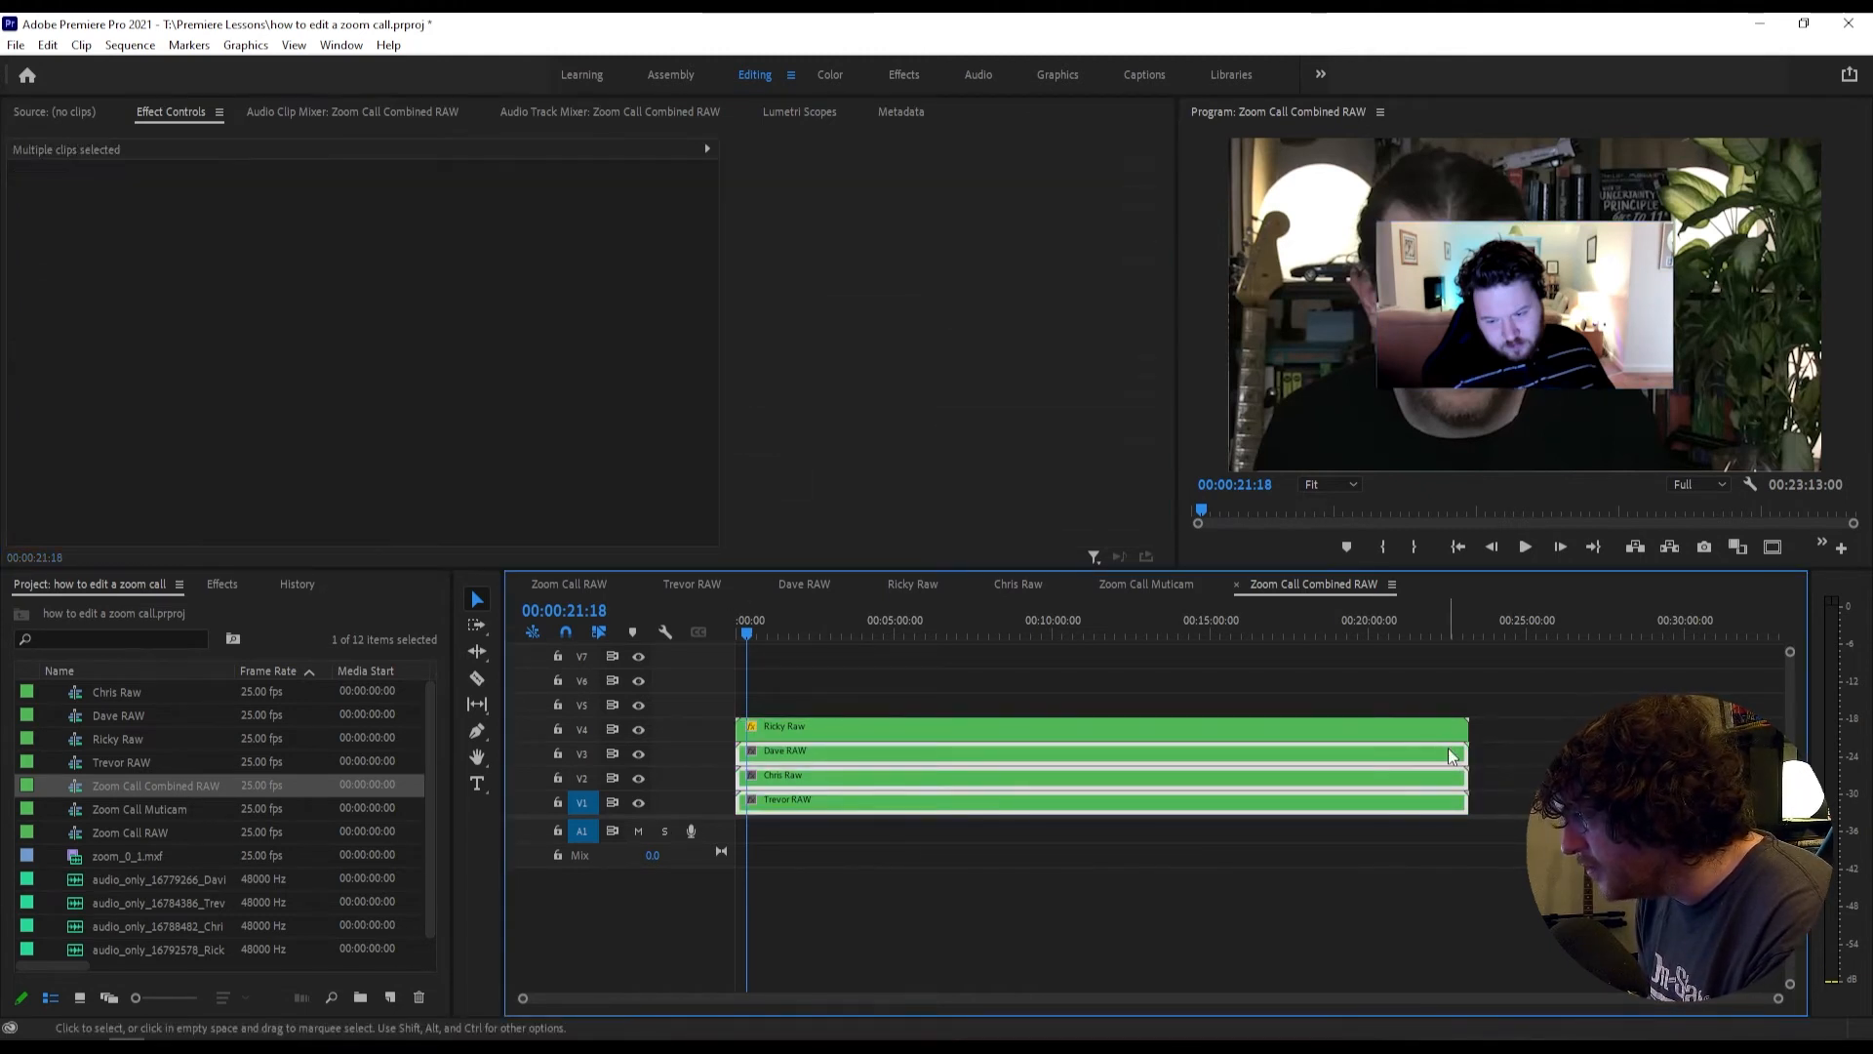
{"action": "key", "text": "ctrl+v"}
{"action": "left_click", "coordinate": [1042, 686]}
Step: Place the V4 clip in the upper-left quarter of the frame, with a horizontal position of 480
{"action": "left_click", "coordinate": [792, 729]}
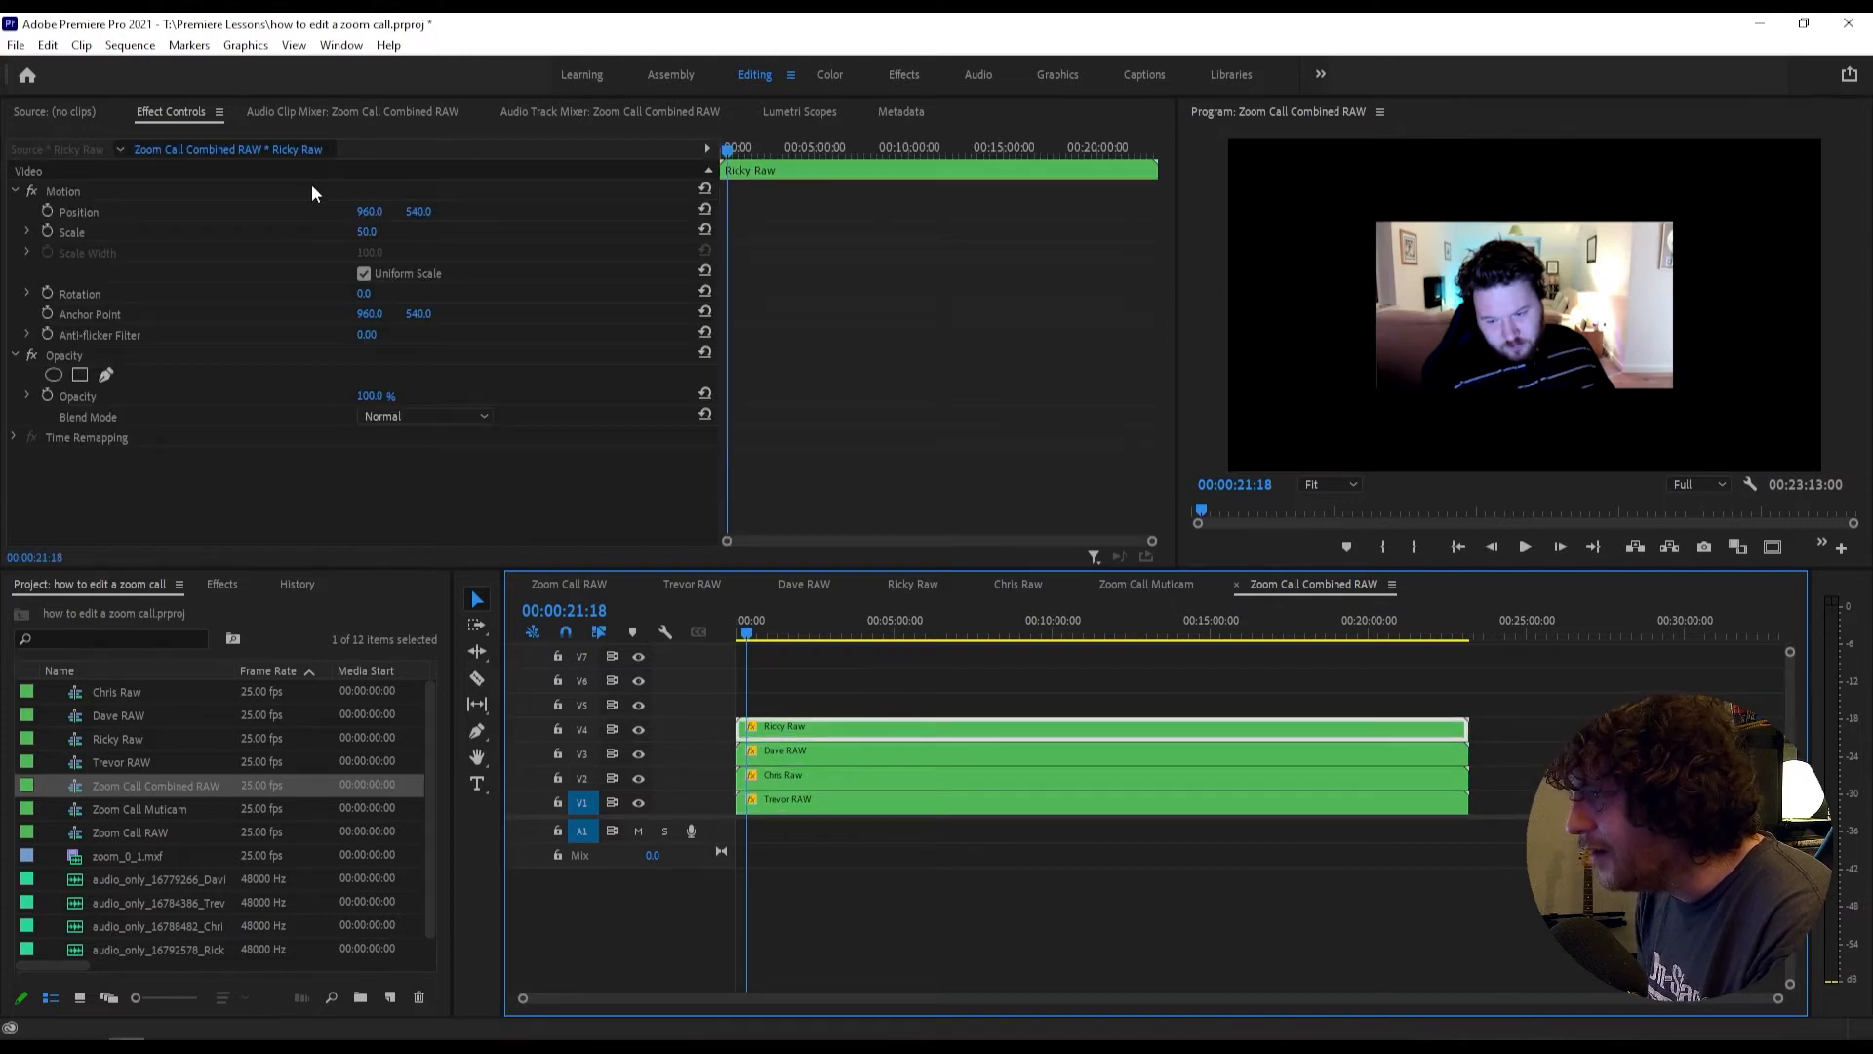
{"action": "left_click_drag", "start_coordinate": [368, 211], "coordinate": [149, 211]}
{"action": "left_click", "coordinate": [377, 211]}
{"action": "type", "text": "480"}
{"action": "key", "text": "Return"}
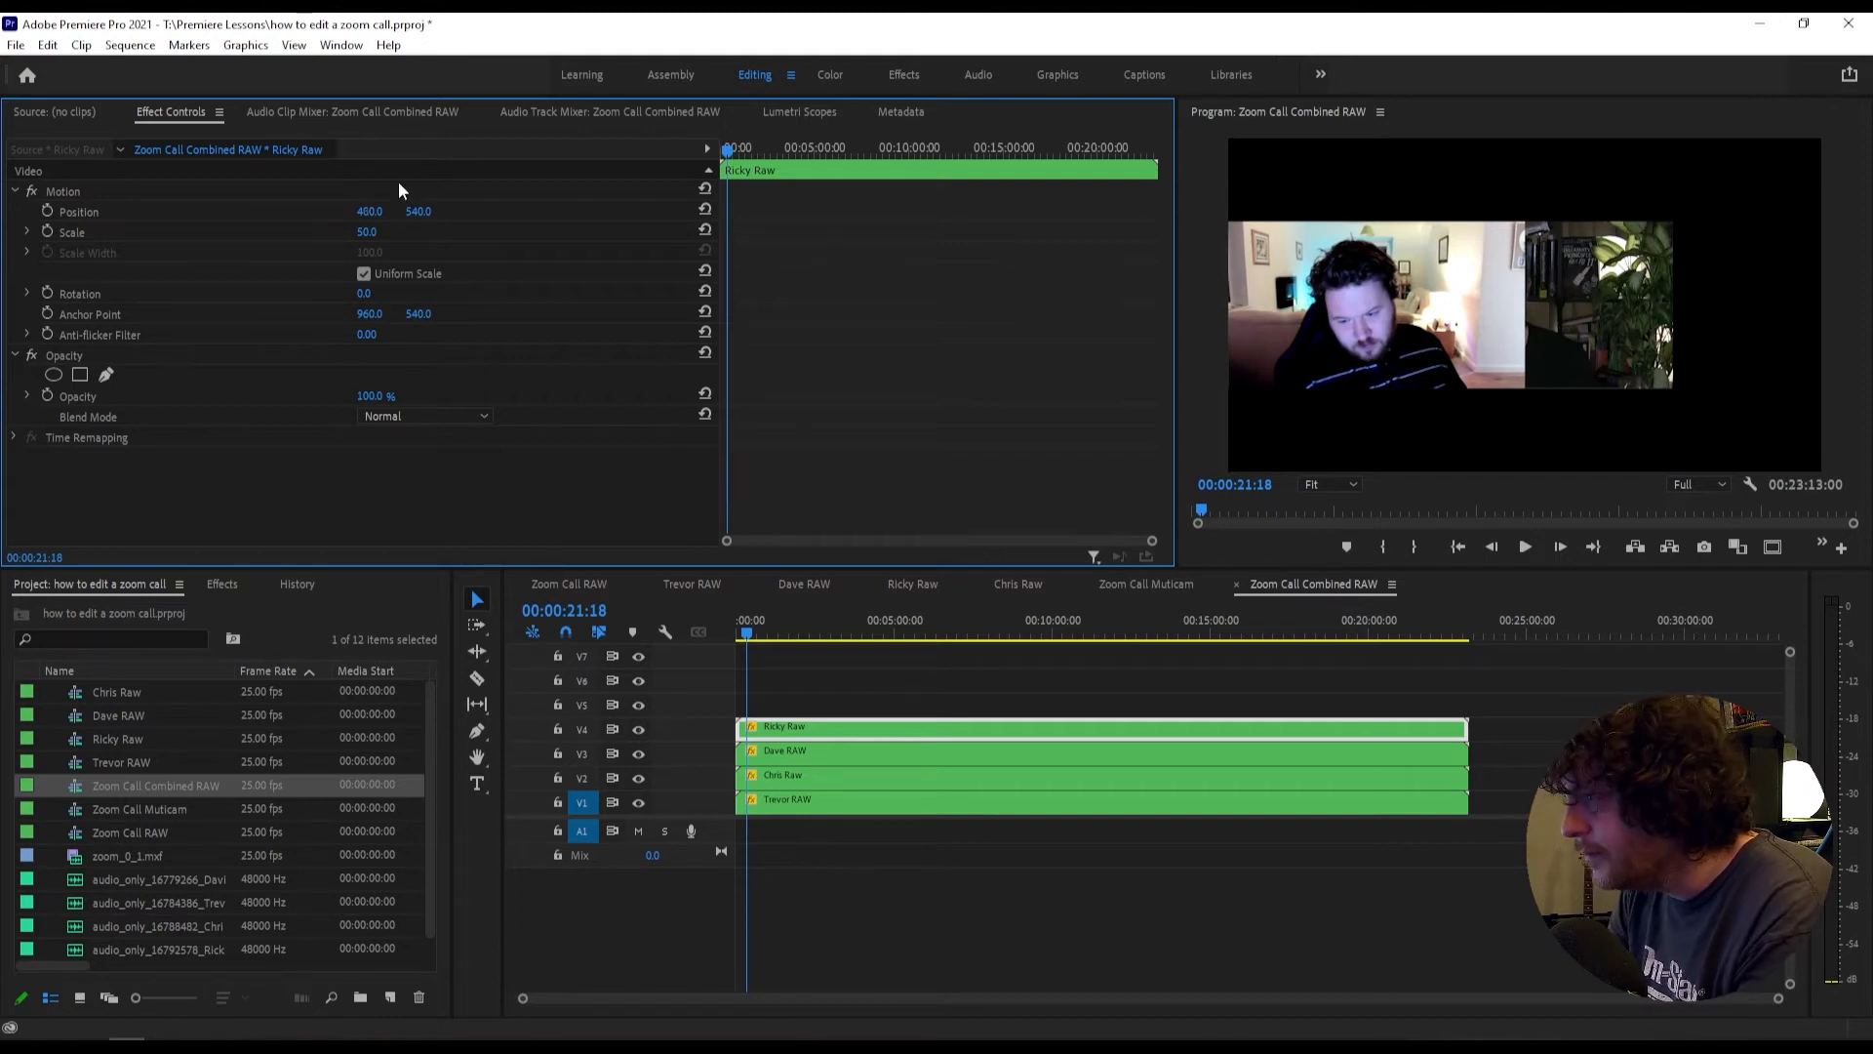
{"action": "left_click_drag", "start_coordinate": [417, 211], "coordinate": [595, 211]}
Step: Place the V3 clip in the upper-right quarter of the frame, with a horizontal position of 1440
{"action": "left_click", "coordinate": [878, 753]}
{"action": "left_click", "coordinate": [368, 211]}
{"action": "type", "text": "1440"}
{"action": "key", "text": "Return"}
{"action": "left_click_drag", "start_coordinate": [422, 211], "coordinate": [841, 210]}
Step: Place the V2 clip in the lower-left quarter and the V1 clip in the lower-right quarter of the frame
{"action": "left_click", "coordinate": [878, 778]}
{"action": "left_click", "coordinate": [944, 799]}
{"action": "left_click_drag", "start_coordinate": [418, 210], "coordinate": [642, 211]}
Step: Return to the Zoom Call Muticam sequence, move the playhead to about 00:01:49:05 and select the combined nest on V5
{"action": "left_click", "coordinate": [1156, 583]}
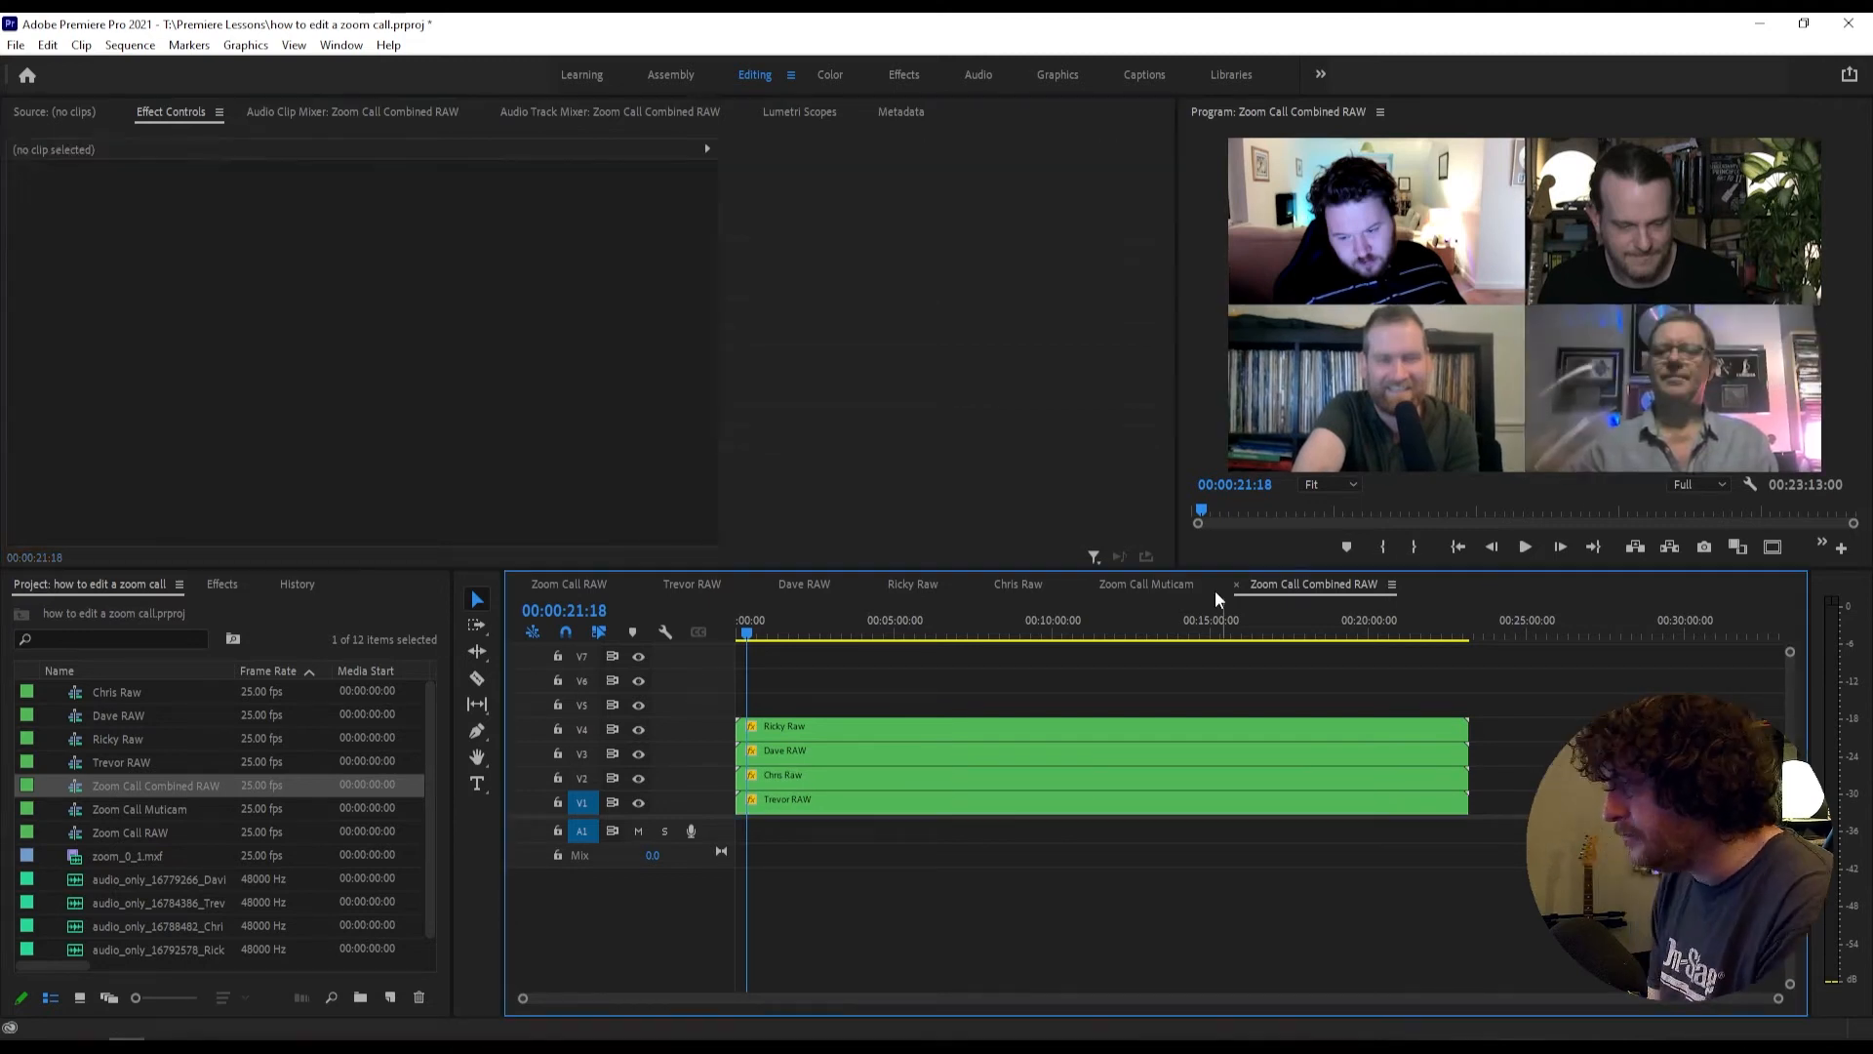
{"action": "left_click_drag", "start_coordinate": [770, 624], "coordinate": [659, 630]}
{"action": "left_click", "coordinate": [790, 632]}
{"action": "left_click", "coordinate": [837, 738]}
{"action": "left_click", "coordinate": [828, 750]}
Step: Check the combined nest by toggling V5 and switching tracks V1 to V4 off and back on, then view it at about 00:02:50:06
{"action": "left_click", "coordinate": [638, 778]}
{"action": "left_click", "coordinate": [638, 802]}
{"action": "left_click", "coordinate": [640, 827]}
{"action": "left_click", "coordinate": [639, 852]}
{"action": "left_click", "coordinate": [639, 755]}
{"action": "left_click", "coordinate": [639, 755]}
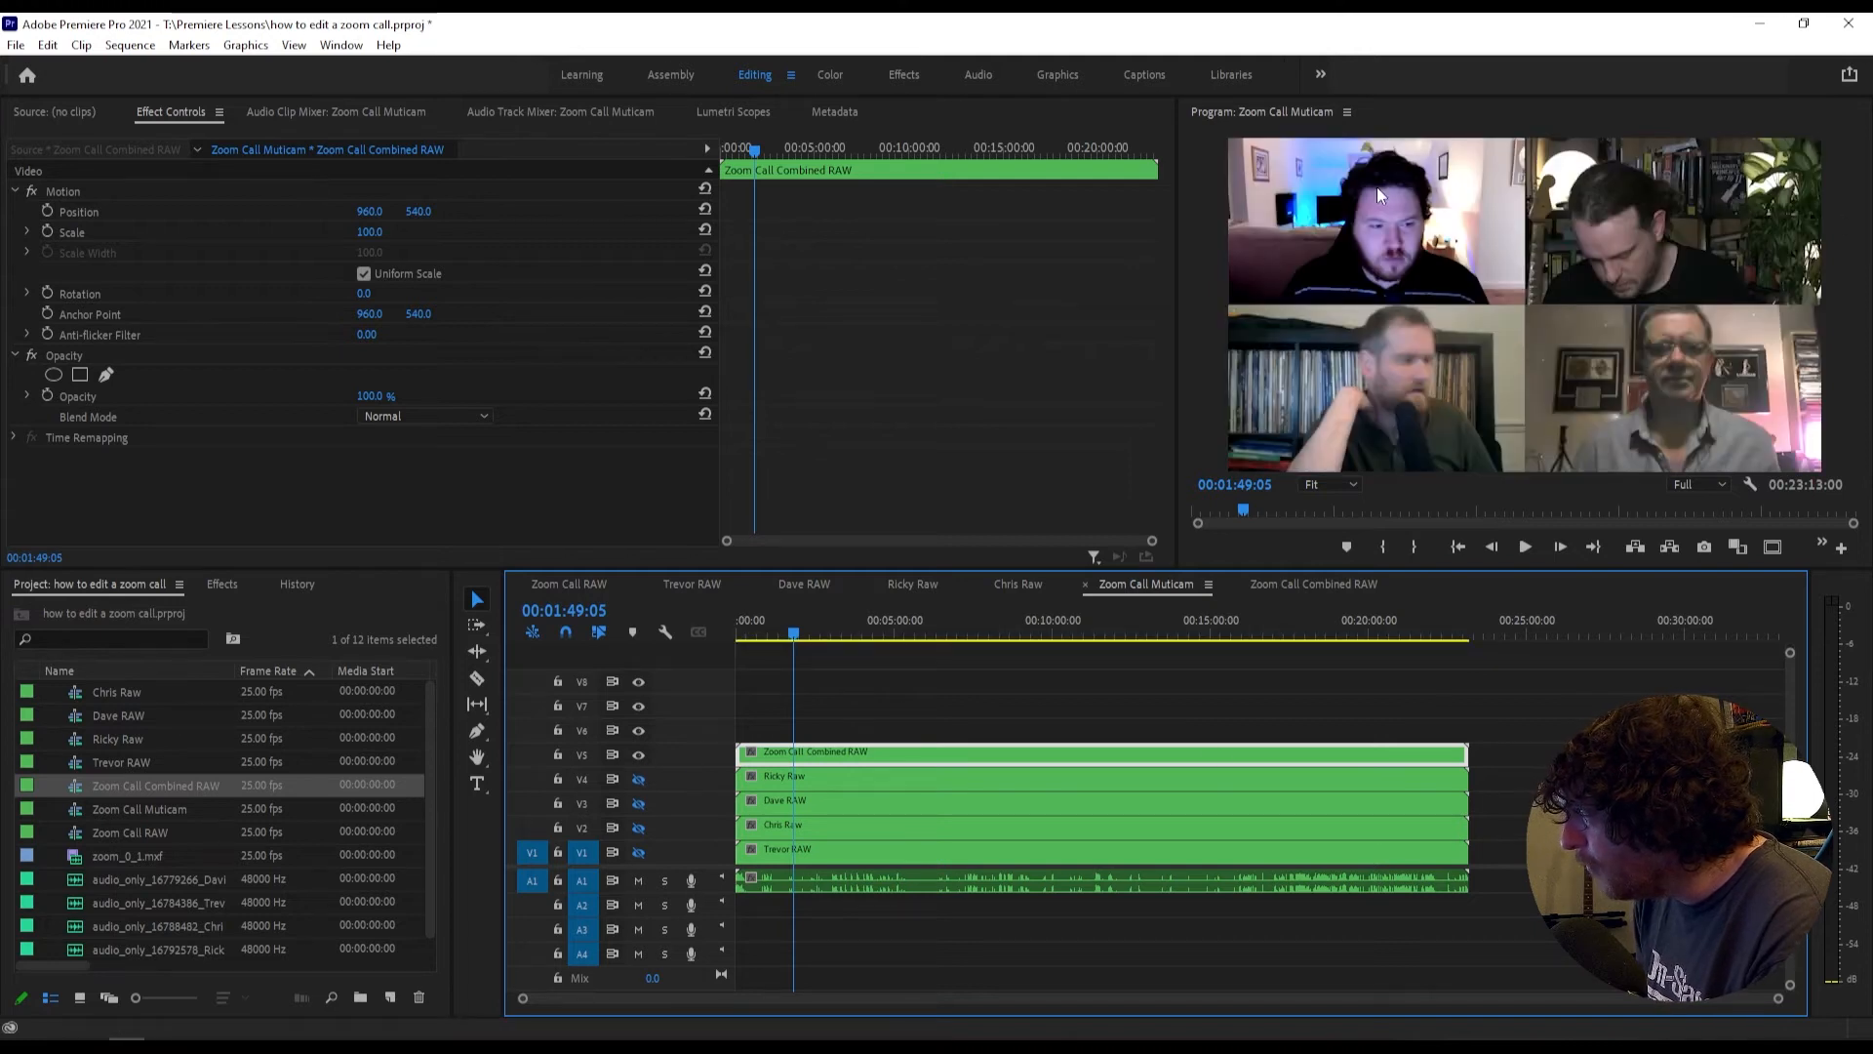
{"action": "left_click", "coordinate": [641, 780]}
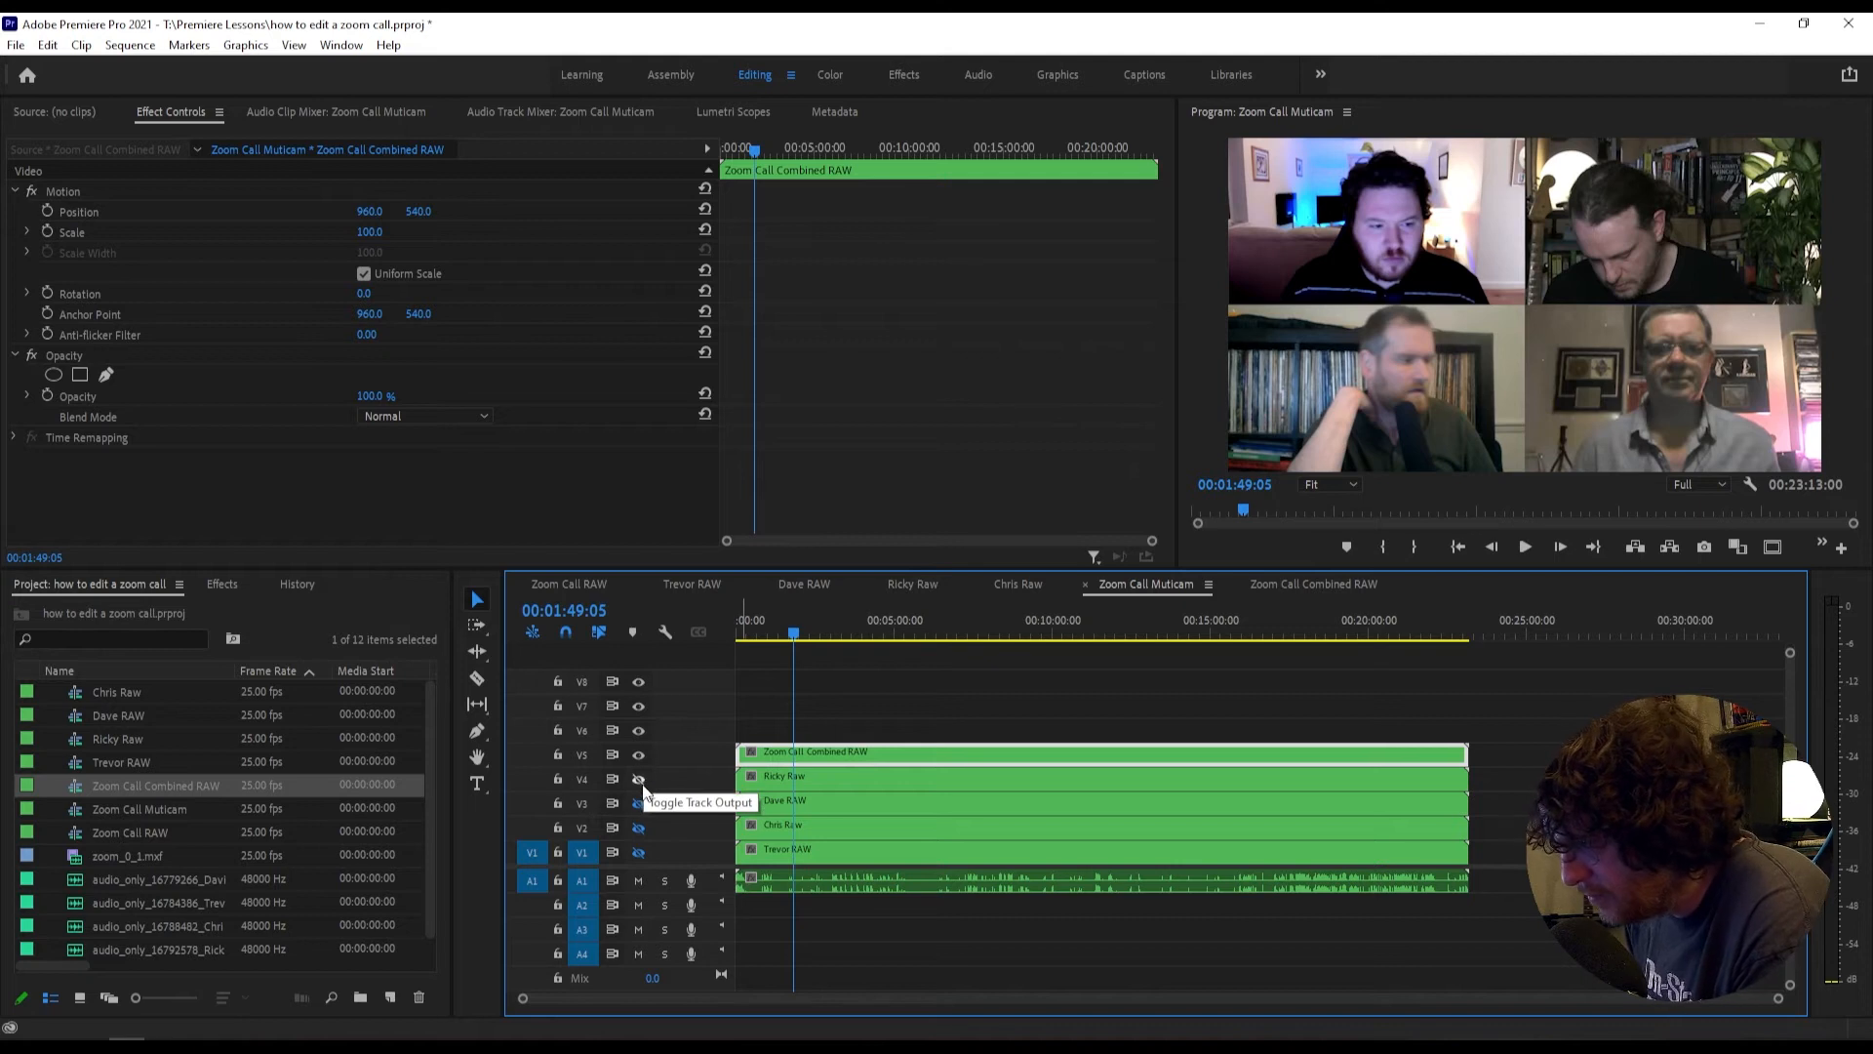
{"action": "left_click", "coordinate": [639, 803]}
{"action": "left_click", "coordinate": [639, 827]}
{"action": "left_click", "coordinate": [639, 852]}
{"action": "left_click", "coordinate": [824, 620]}
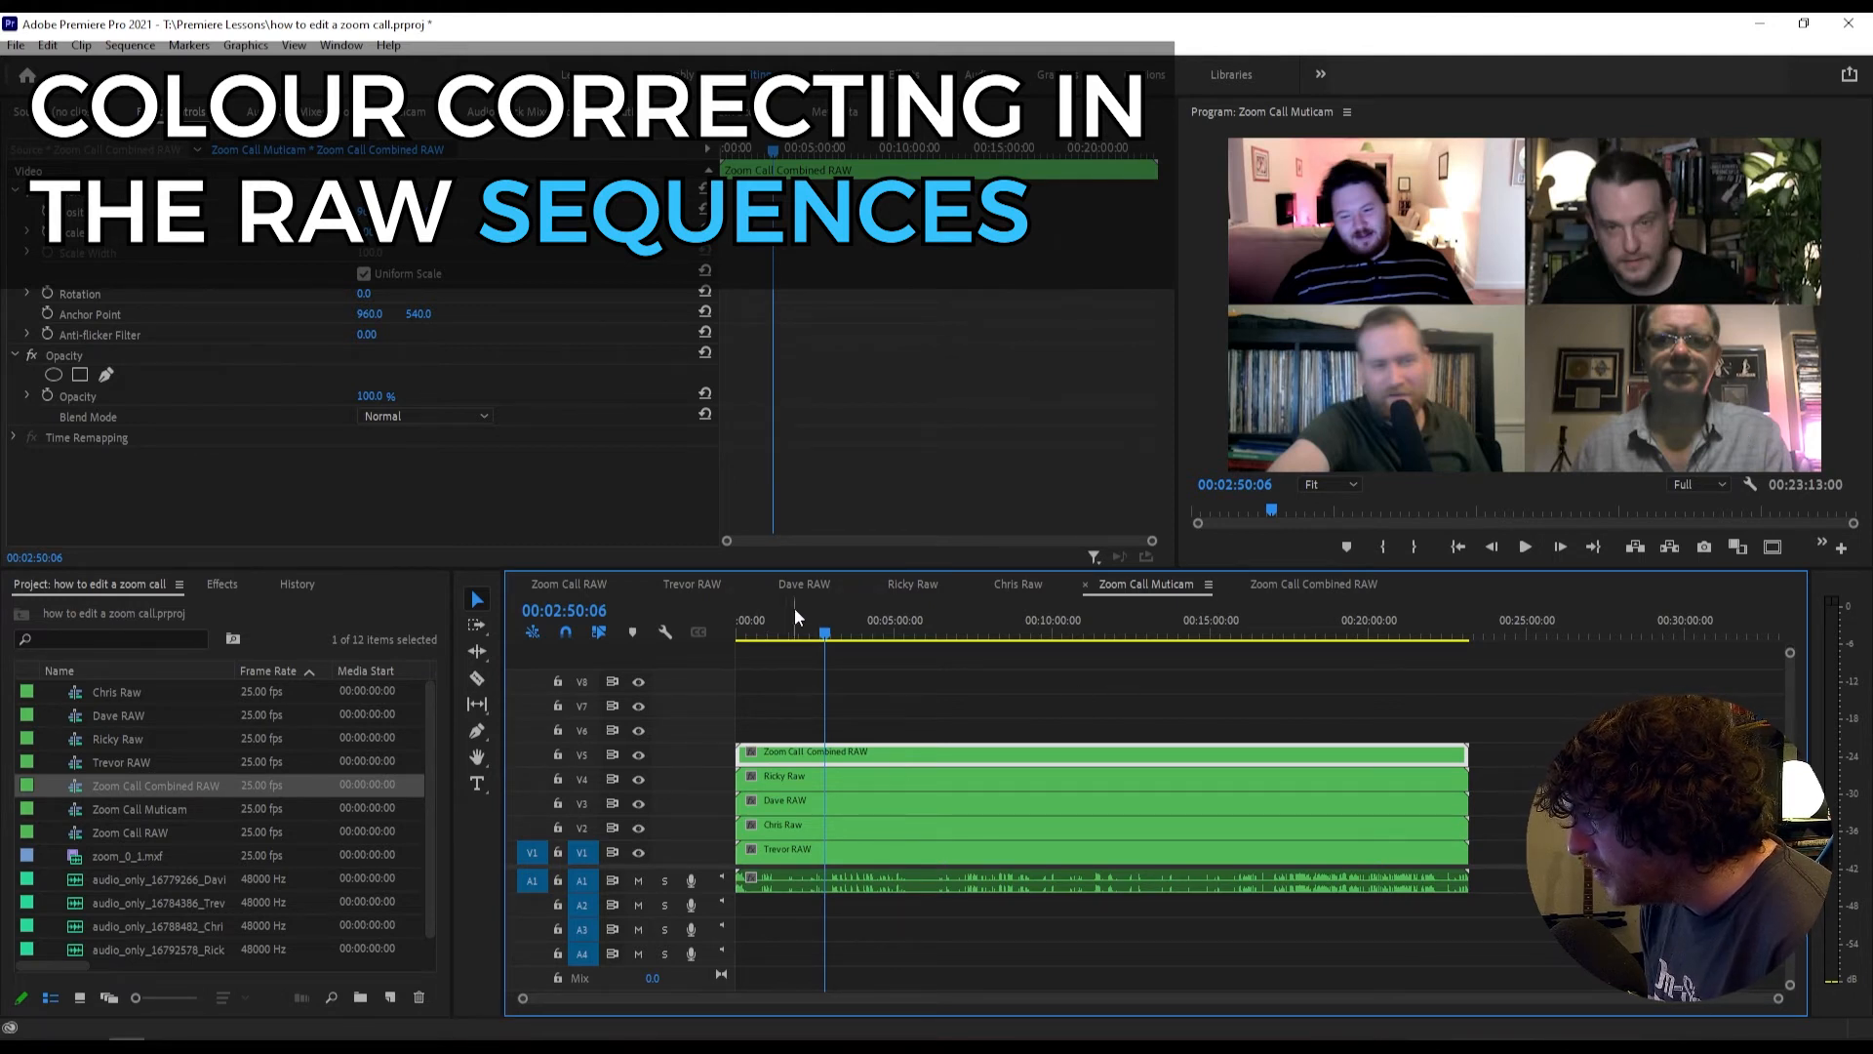
Step: Open the lower-right participant's RAW sequence, show the Lumetri Color controls and enlarge the program preview
{"action": "left_click", "coordinate": [702, 584]}
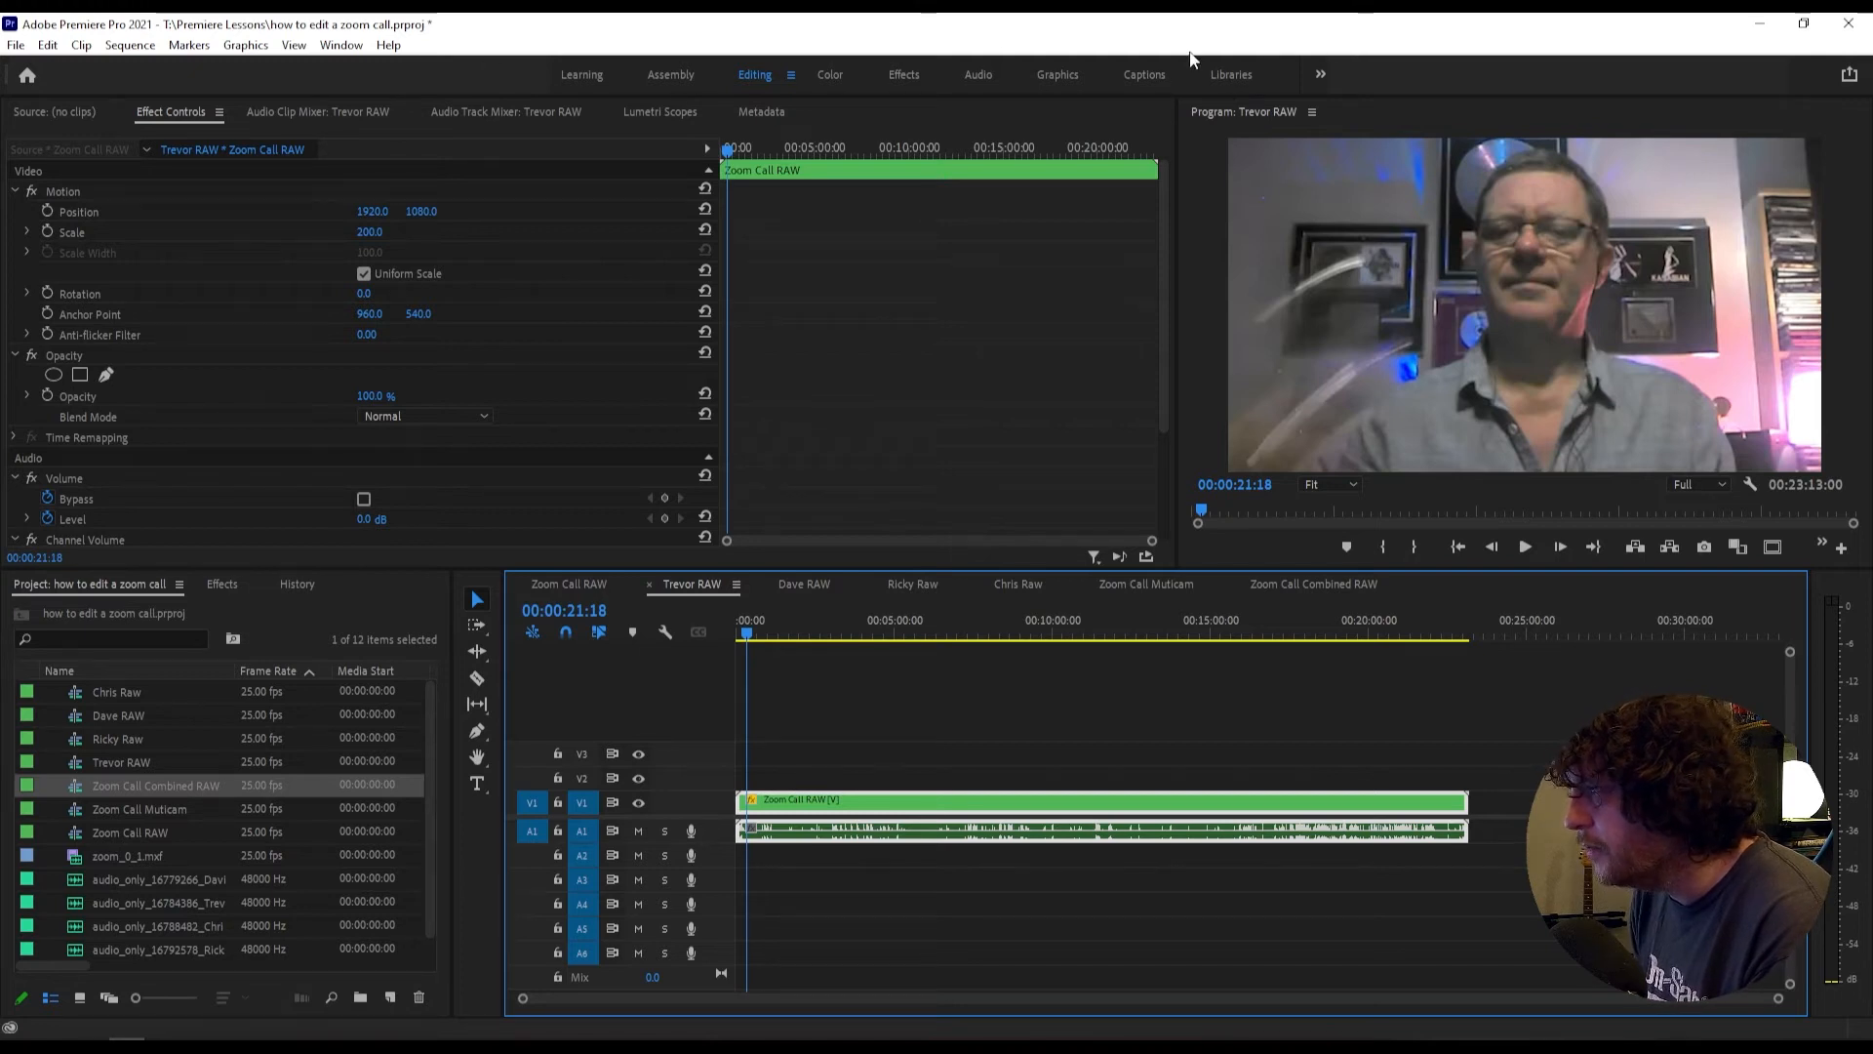
{"action": "left_click", "coordinate": [341, 45]}
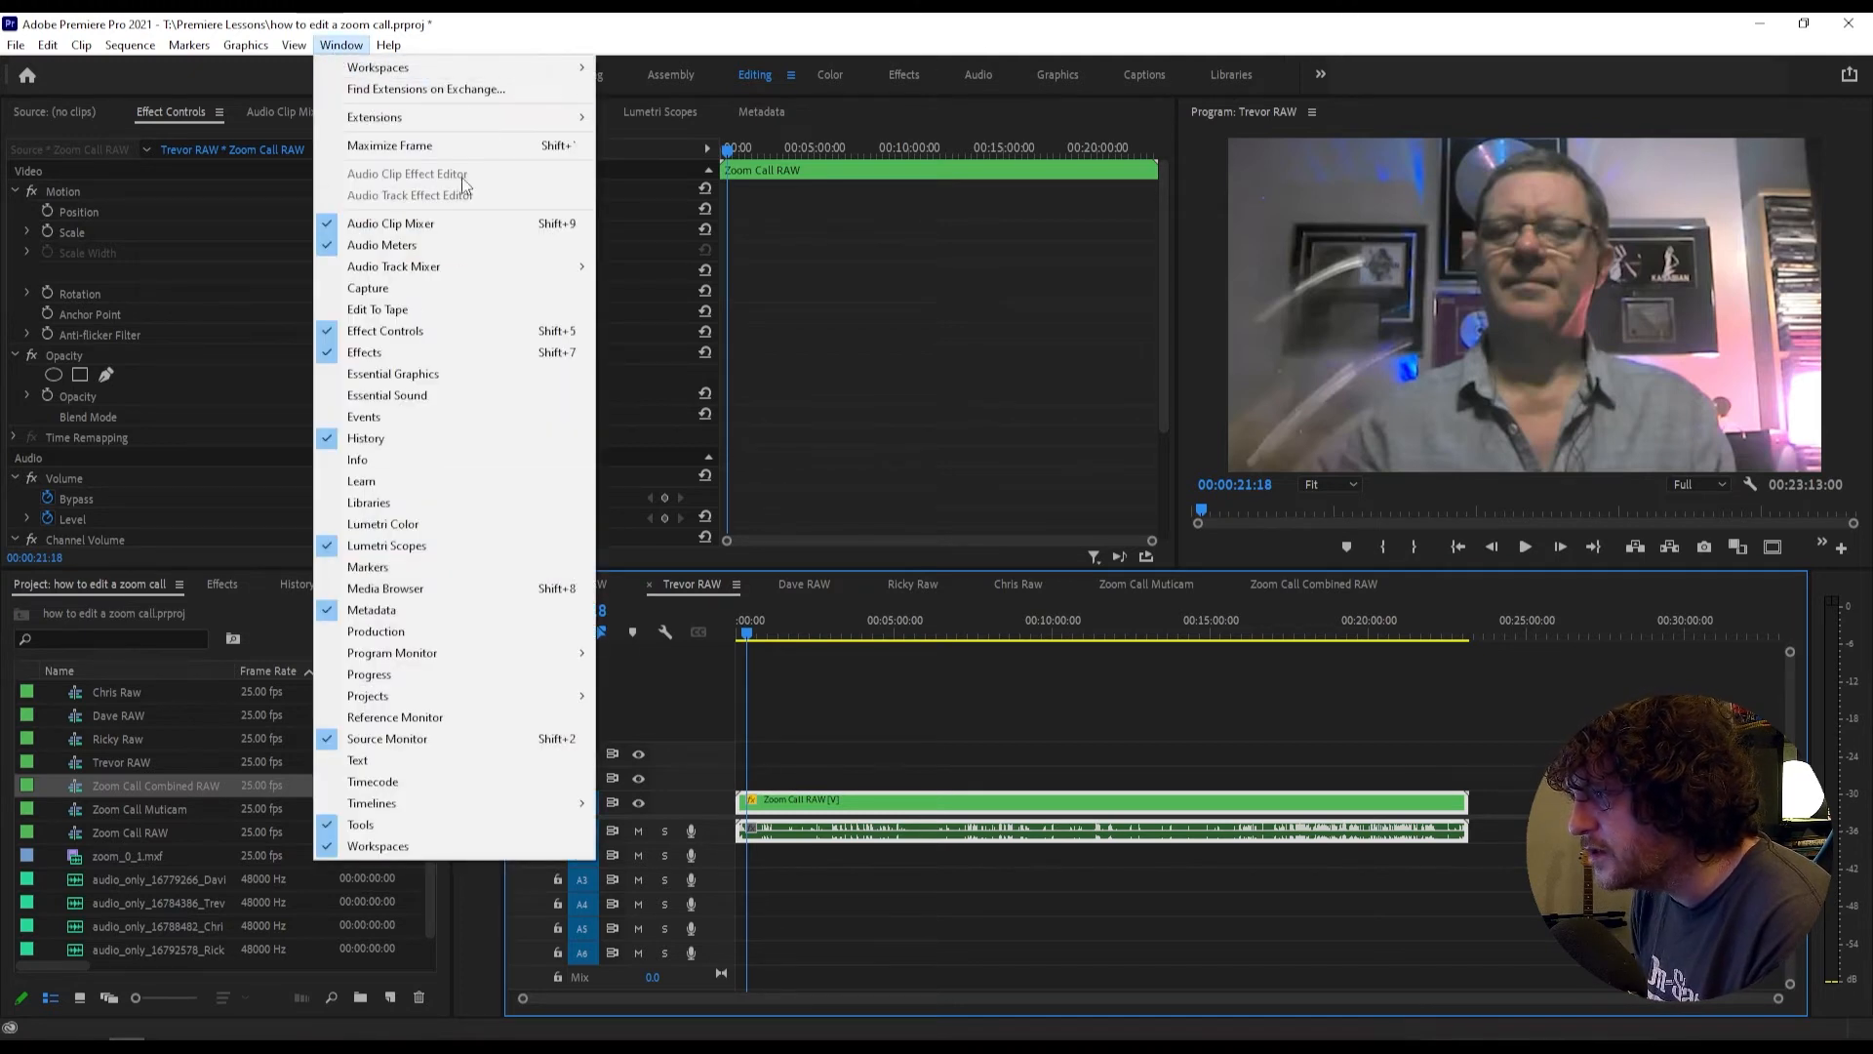
{"action": "left_click", "coordinate": [437, 523]}
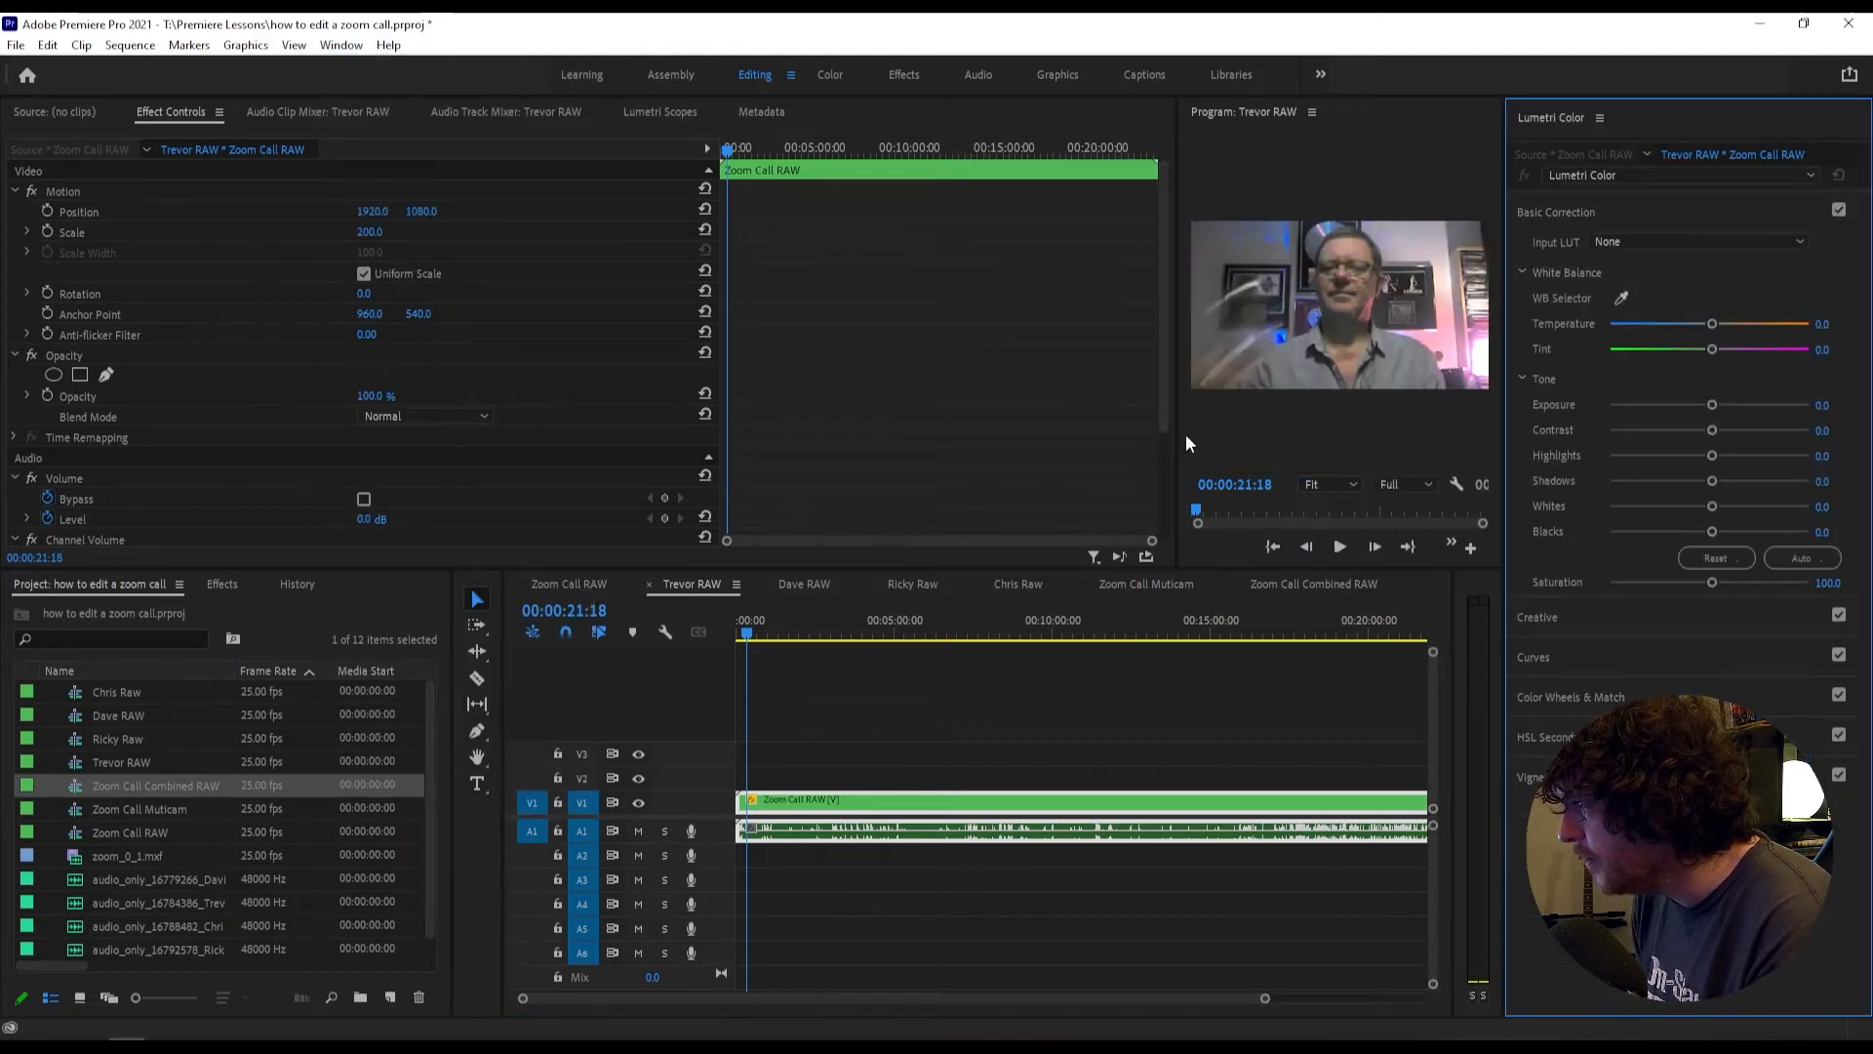
{"action": "left_click_drag", "start_coordinate": [1180, 439], "coordinate": [926, 453]}
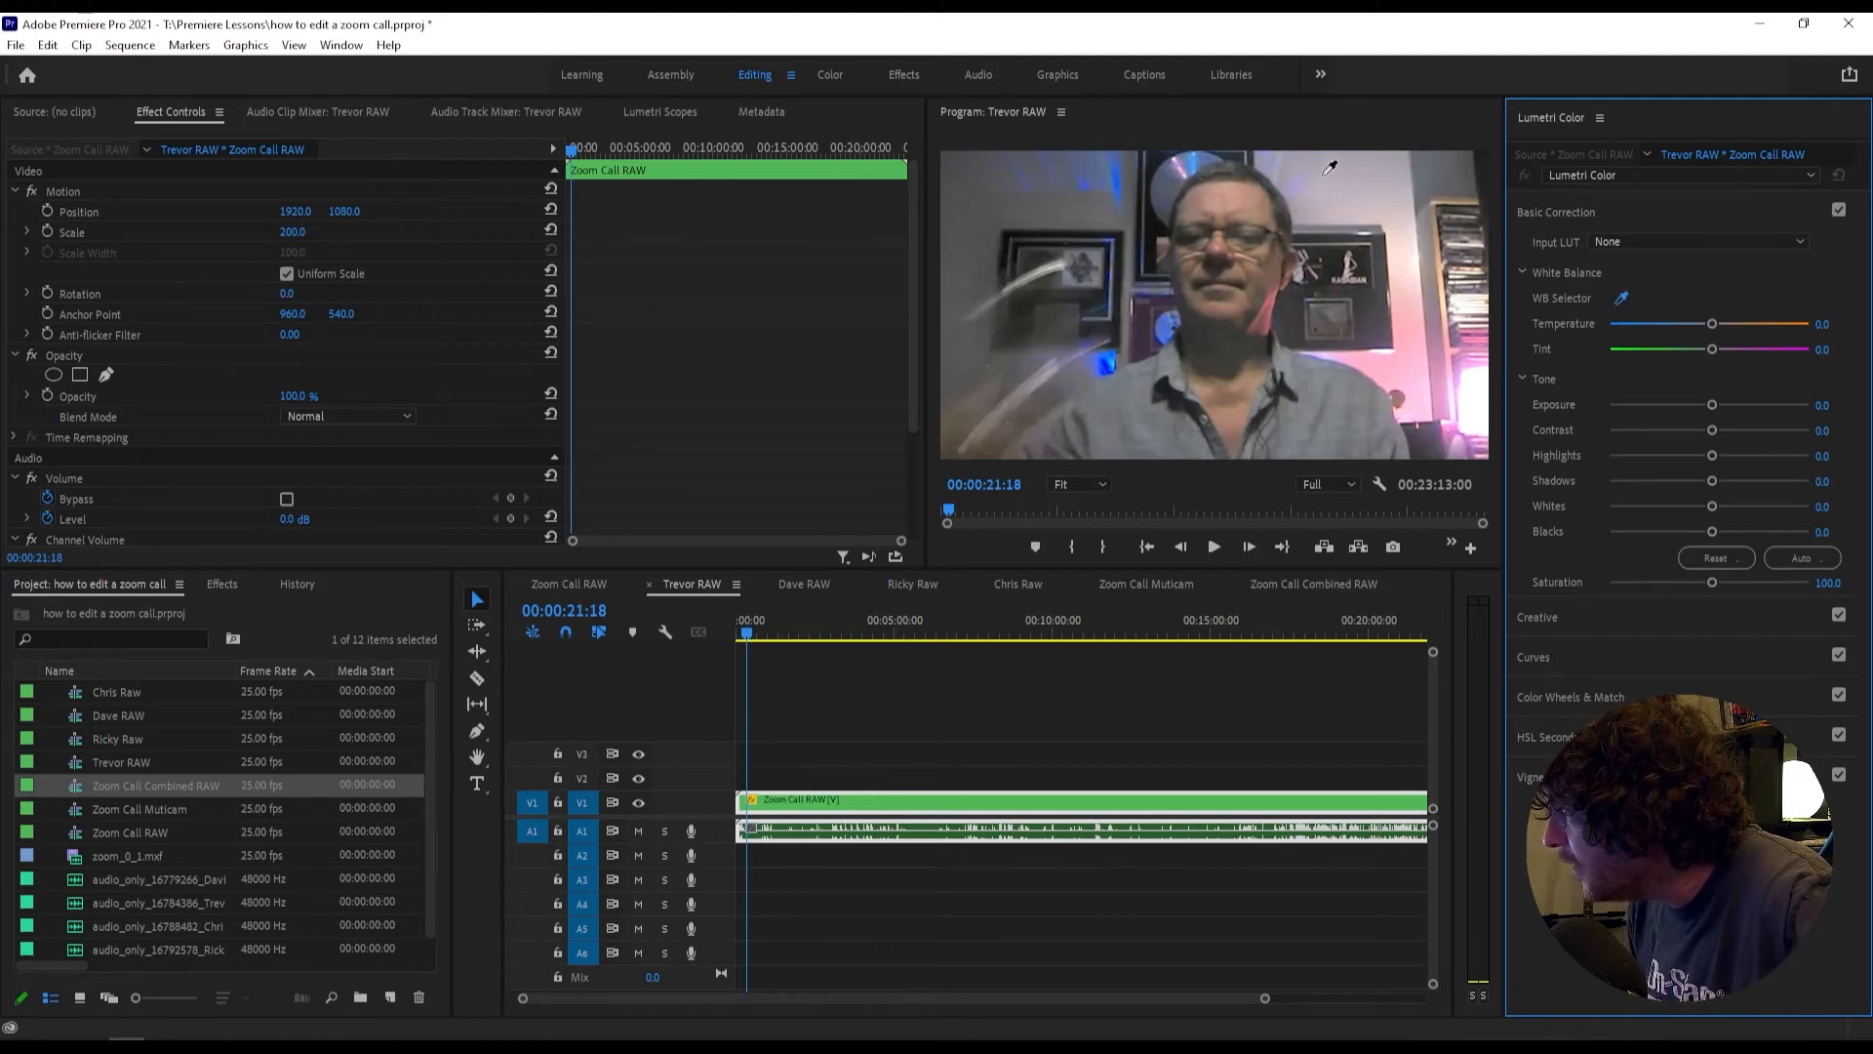
Step: Try a white balance sample from the wall at the picture's upper-right edge, and reset temperature and tint to 0
{"action": "left_click", "coordinate": [1455, 172]}
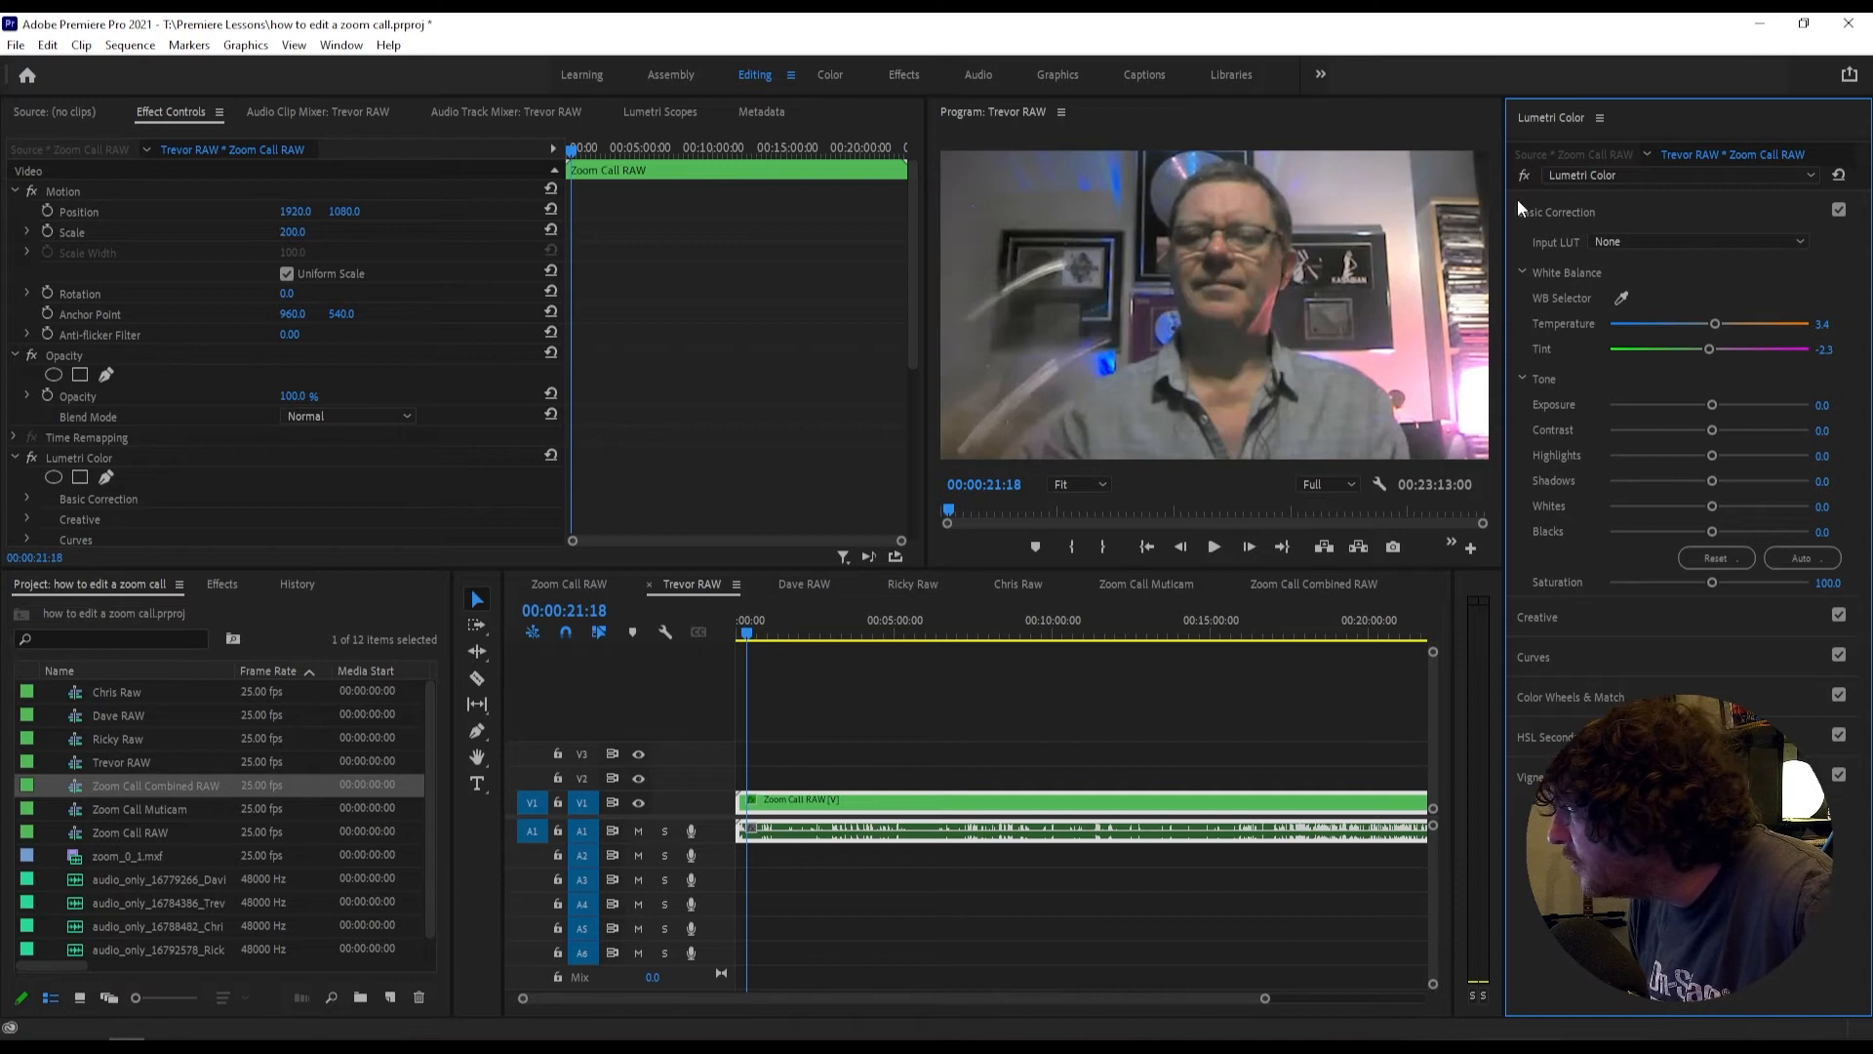
{"action": "left_click", "coordinate": [1621, 296]}
{"action": "left_click", "coordinate": [1732, 322]}
{"action": "double_click", "coordinate": [1719, 323]}
{"action": "double_click", "coordinate": [1717, 348]}
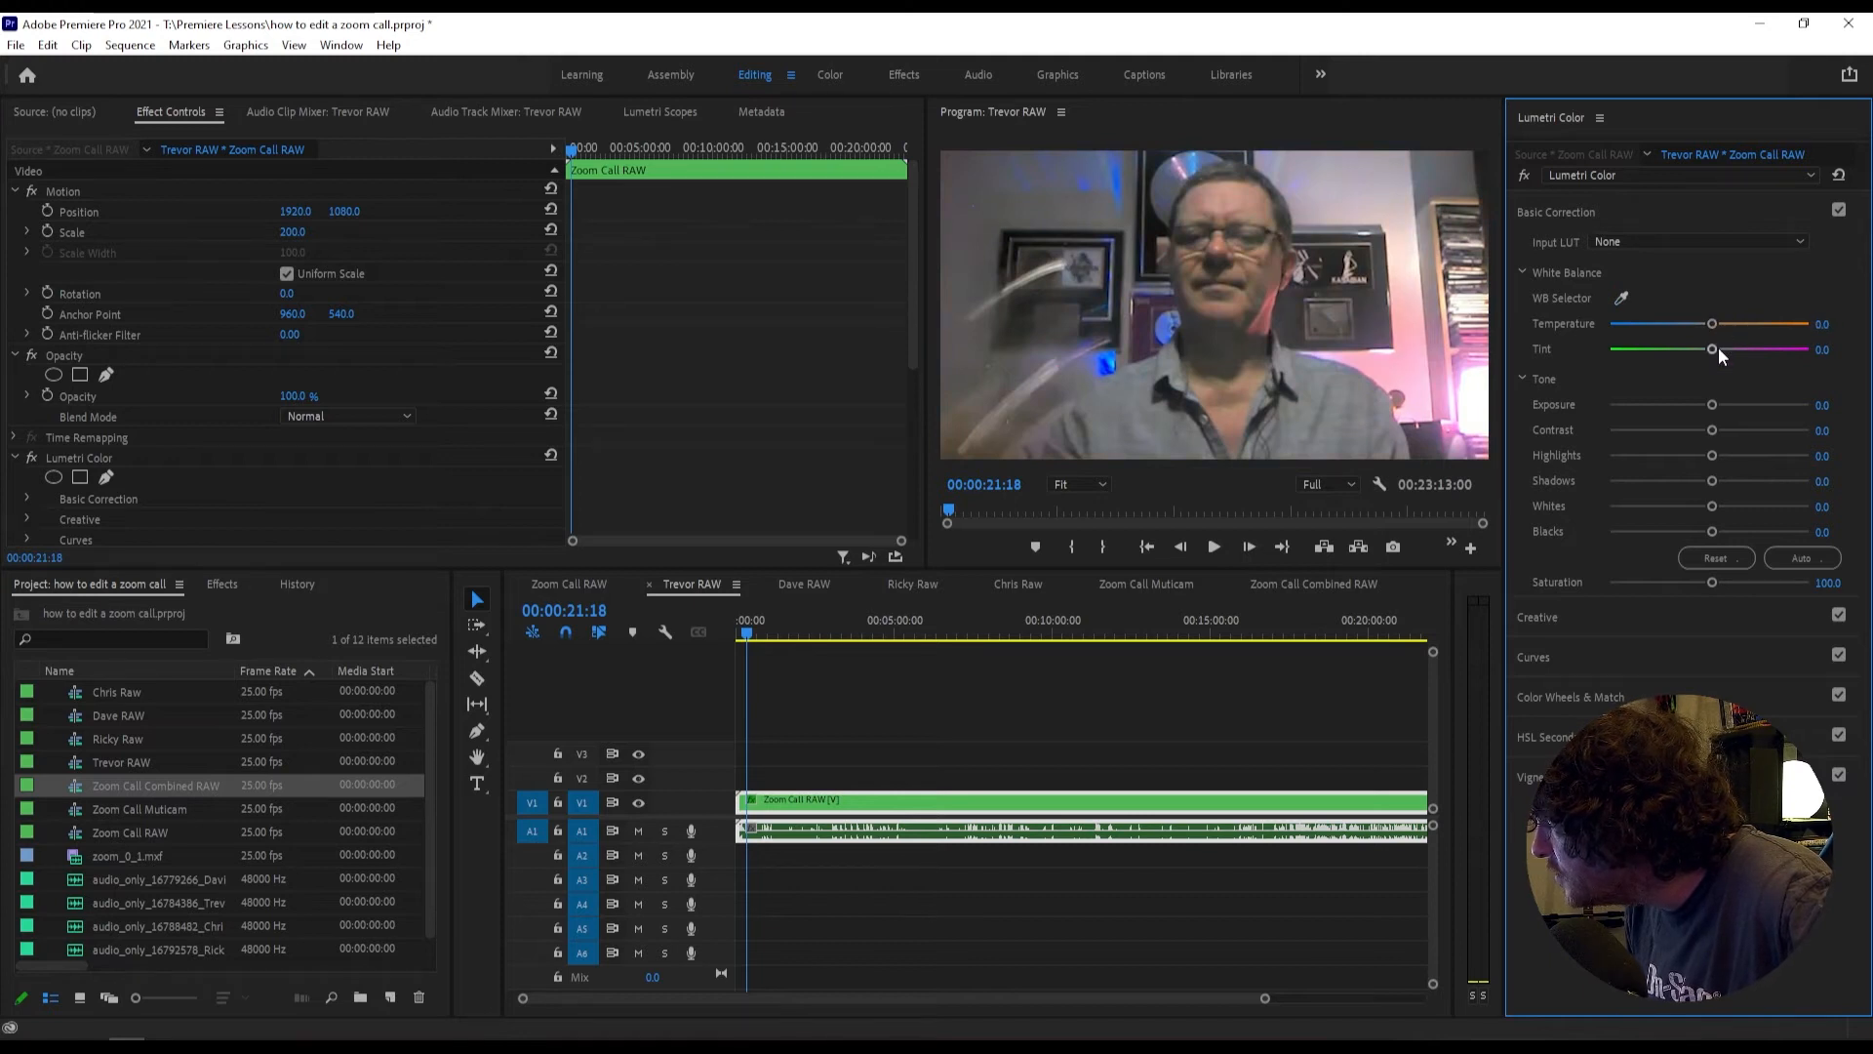
Step: Correct the clip's white balance by sampling the wall beside the participant's head, and raise the contrast slightly
{"action": "left_click", "coordinate": [1619, 296]}
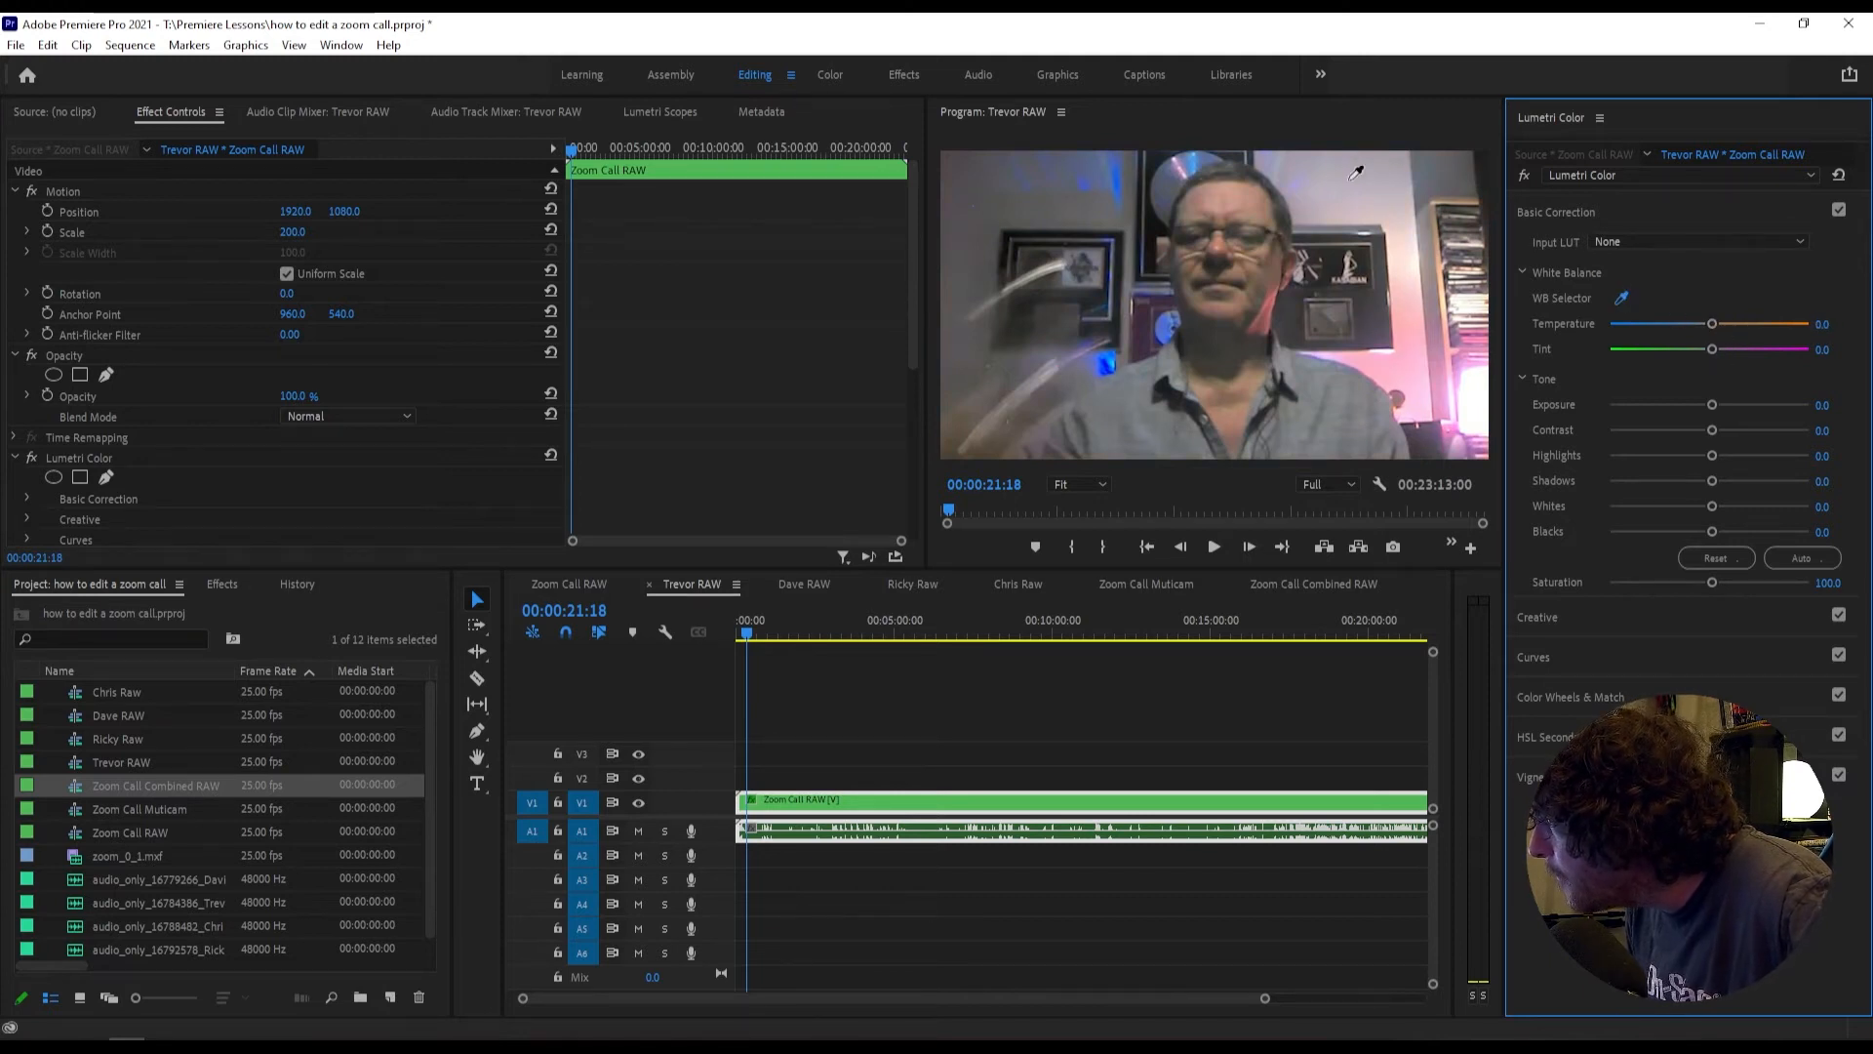
{"action": "left_click", "coordinate": [1297, 172]}
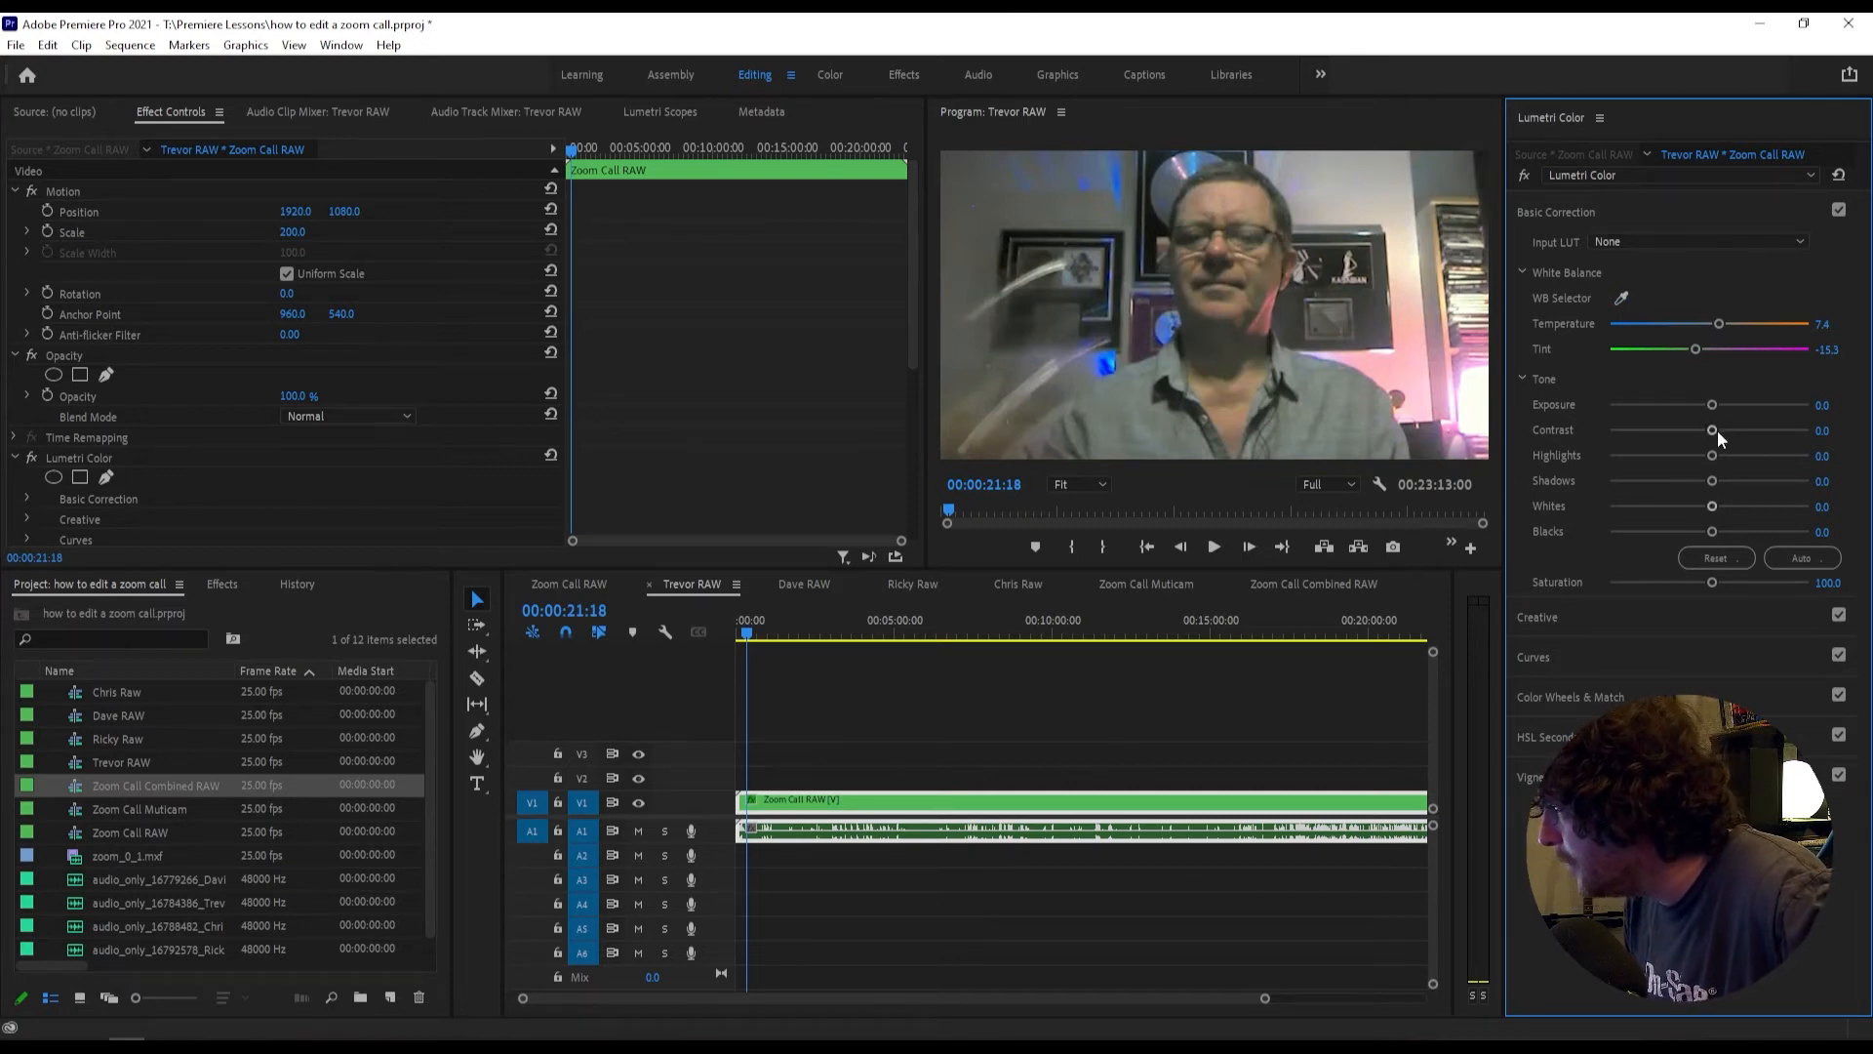
{"action": "left_click_drag", "start_coordinate": [1729, 427], "coordinate": [1734, 425]}
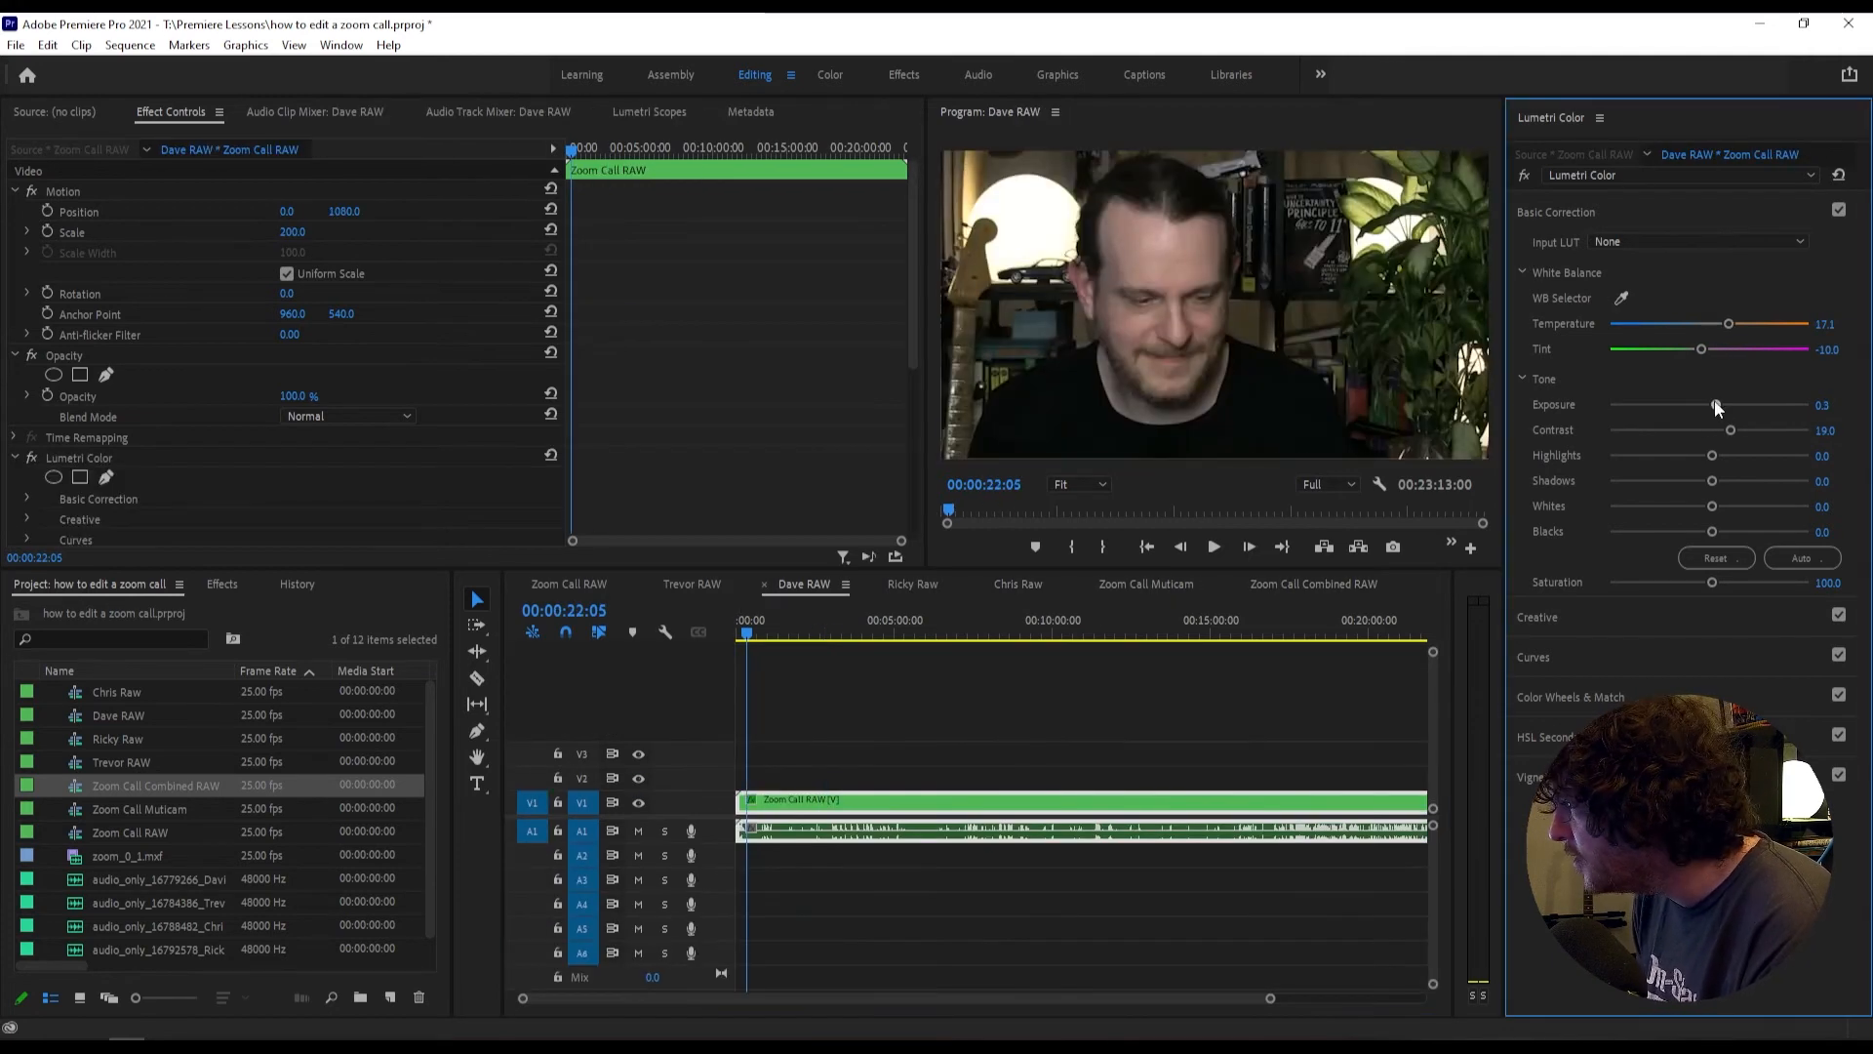
Step: Warm the upper-right participant's RAW clip to a temperature of about 32.7 and return to the Zoom Call Muticam sequence
{"action": "left_click_drag", "start_coordinate": [1728, 324], "coordinate": [1743, 323]}
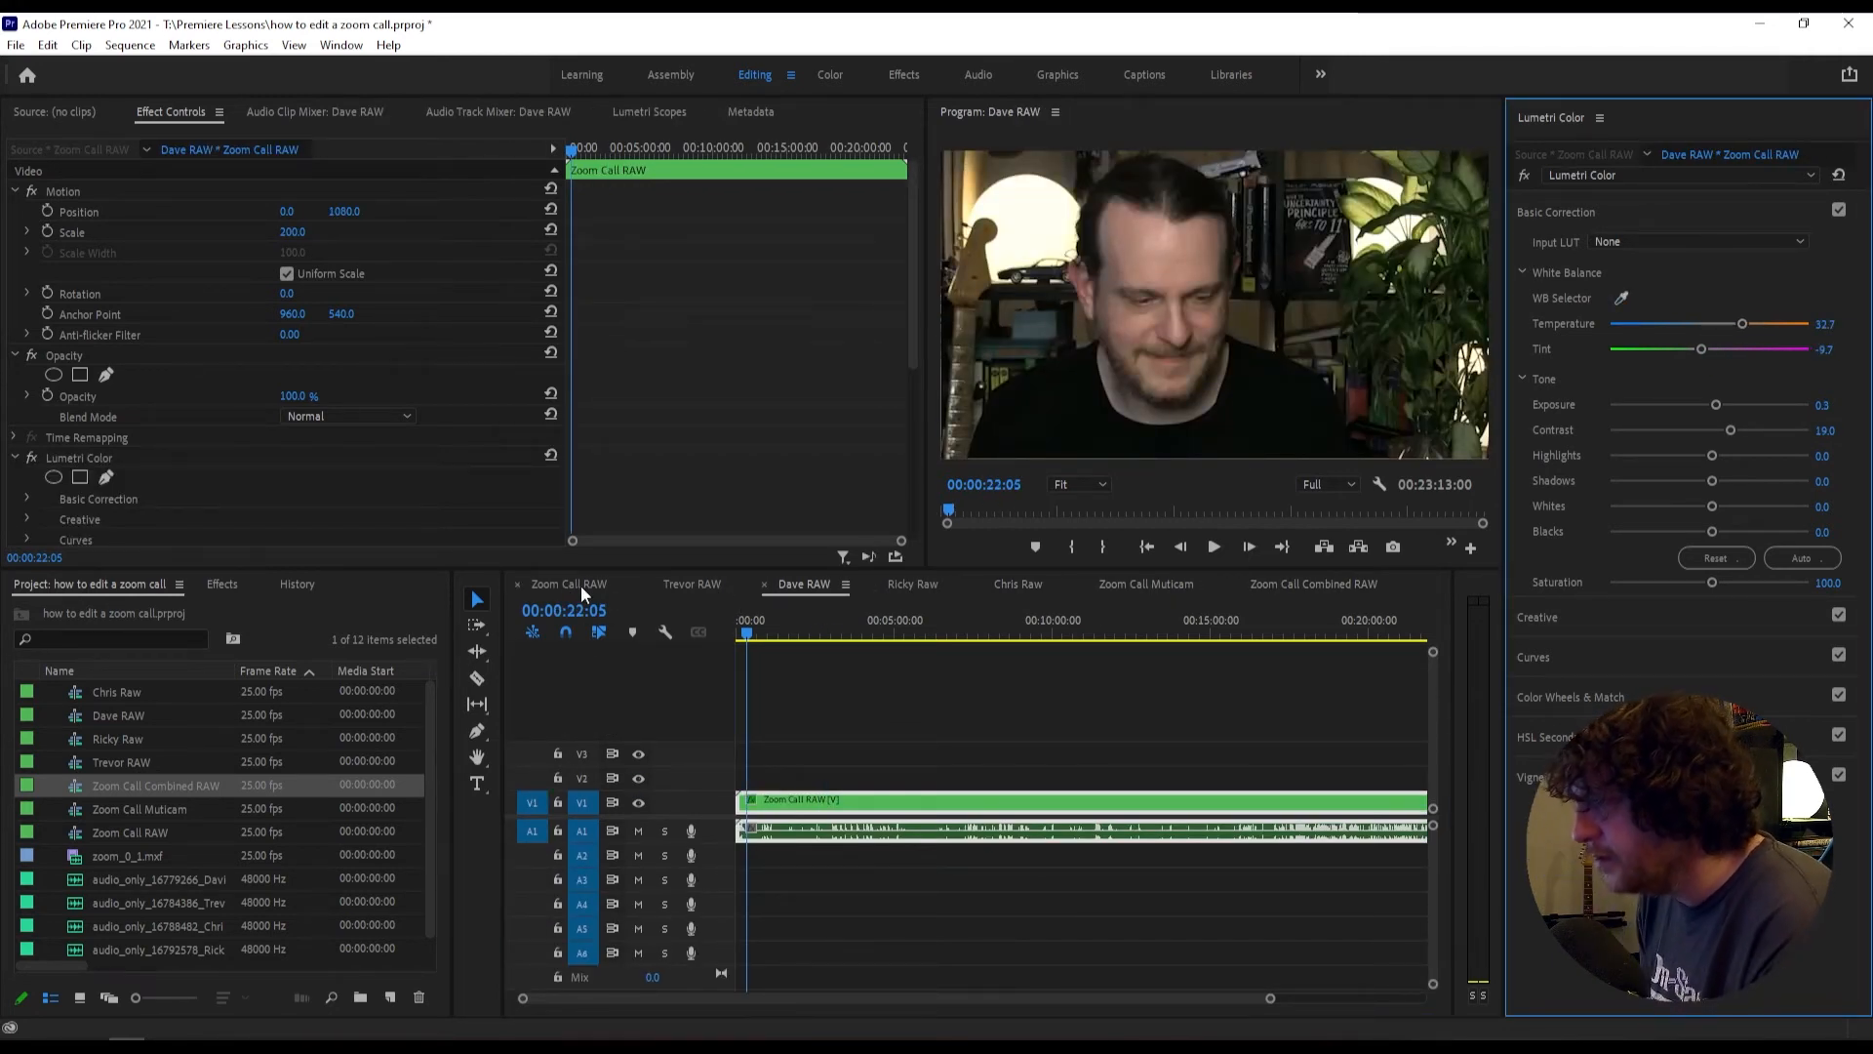
{"action": "left_click", "coordinate": [1143, 587]}
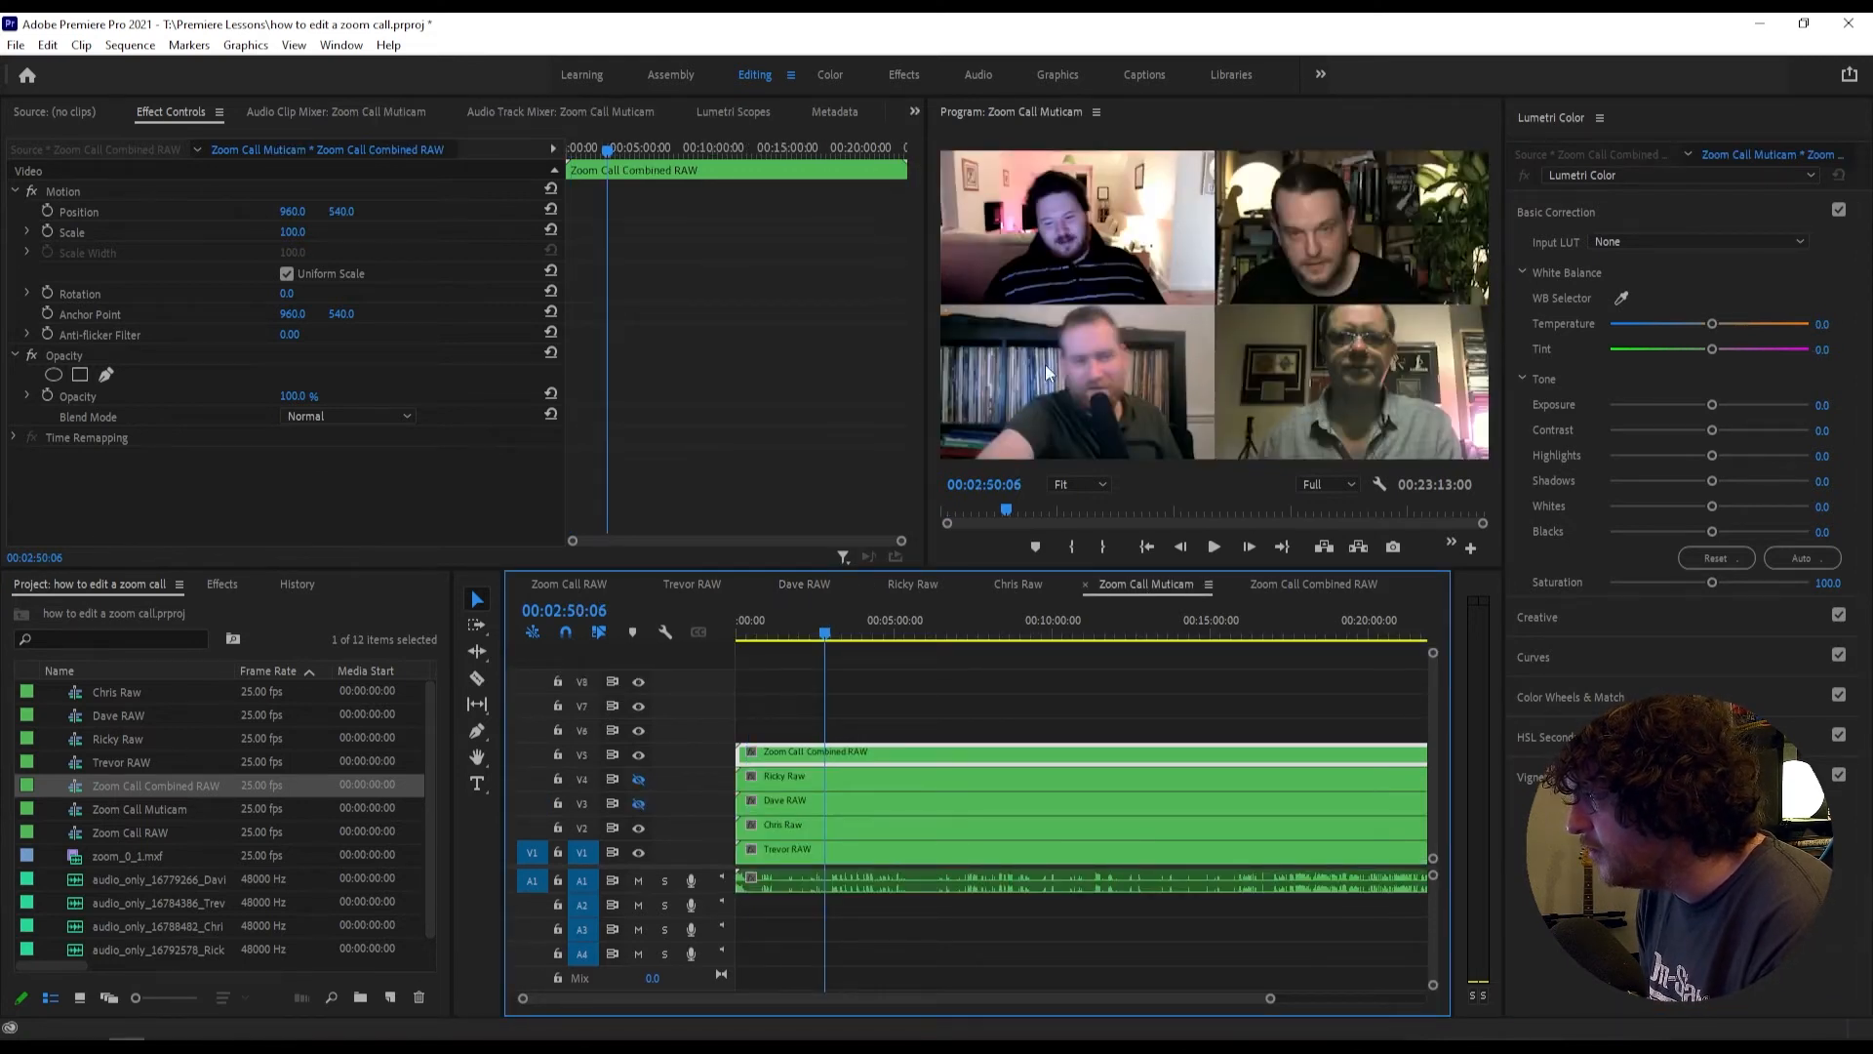
Step: Check the colour corrections in the individual shots and combined nest by toggling the visibility of tracks V3 to V5
{"action": "left_click", "coordinate": [639, 778]}
{"action": "left_click", "coordinate": [639, 755]}
{"action": "left_click", "coordinate": [639, 779]}
{"action": "left_click", "coordinate": [639, 803]}
{"action": "left_click", "coordinate": [638, 802]}
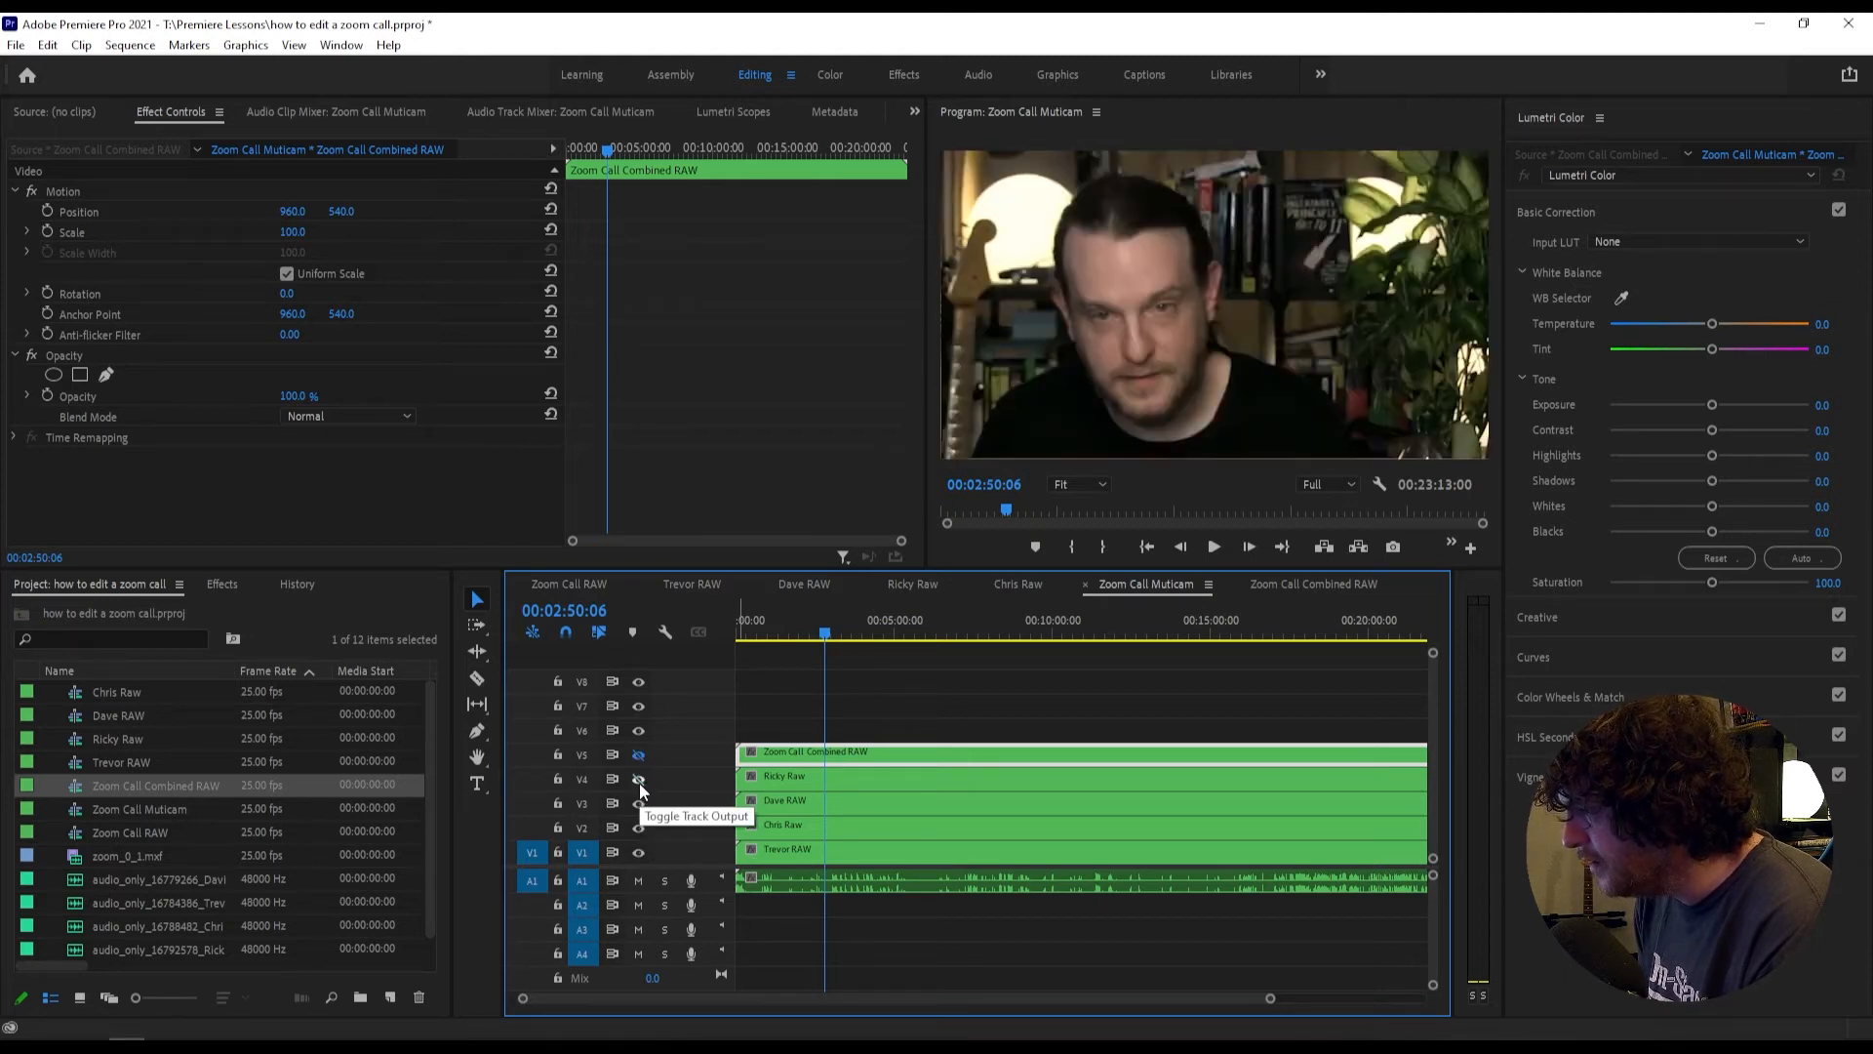
{"action": "left_click", "coordinate": [639, 778]}
{"action": "left_click", "coordinate": [640, 761]}
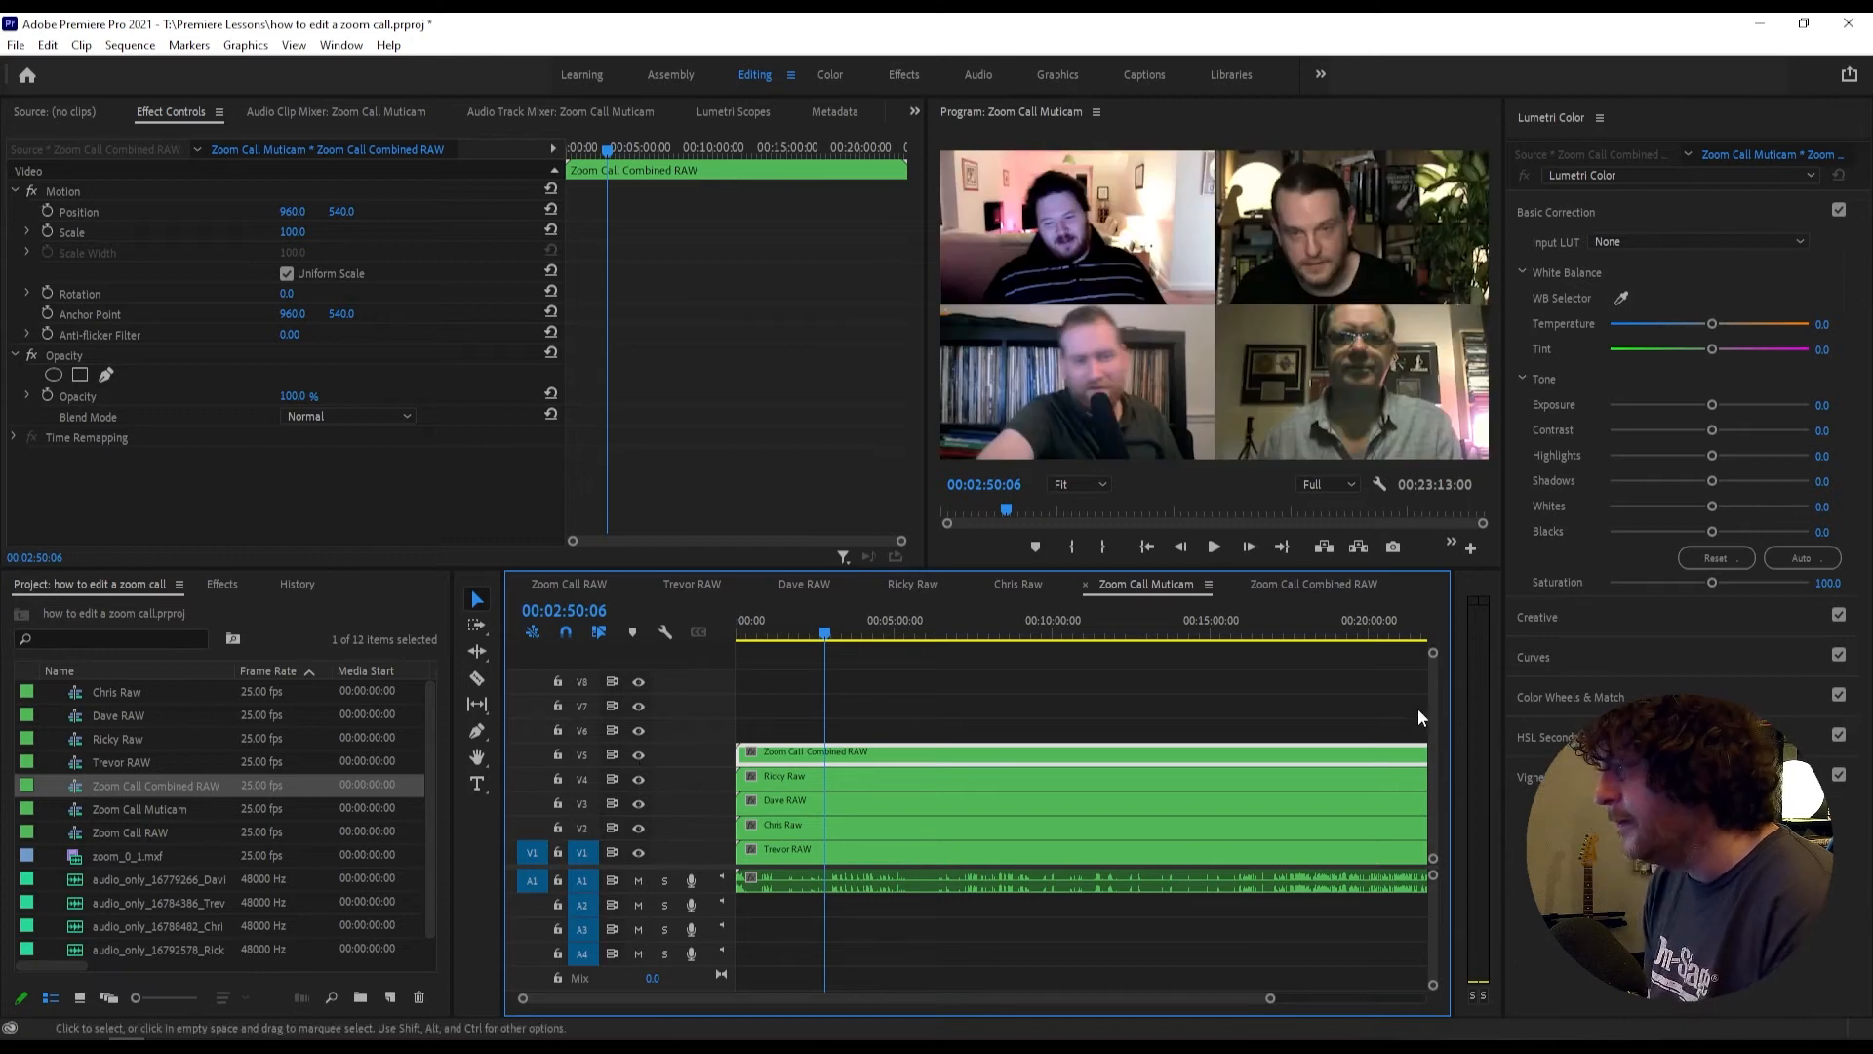
Step: Close all open sequences in the timeline
{"action": "left_click", "coordinate": [648, 585]}
{"action": "left_click", "coordinate": [647, 585]}
{"action": "left_click", "coordinate": [648, 586]}
{"action": "left_click", "coordinate": [648, 586]}
{"action": "left_click", "coordinate": [648, 585]}
{"action": "left_click", "coordinate": [648, 585]}
{"action": "left_click", "coordinate": [517, 583]}
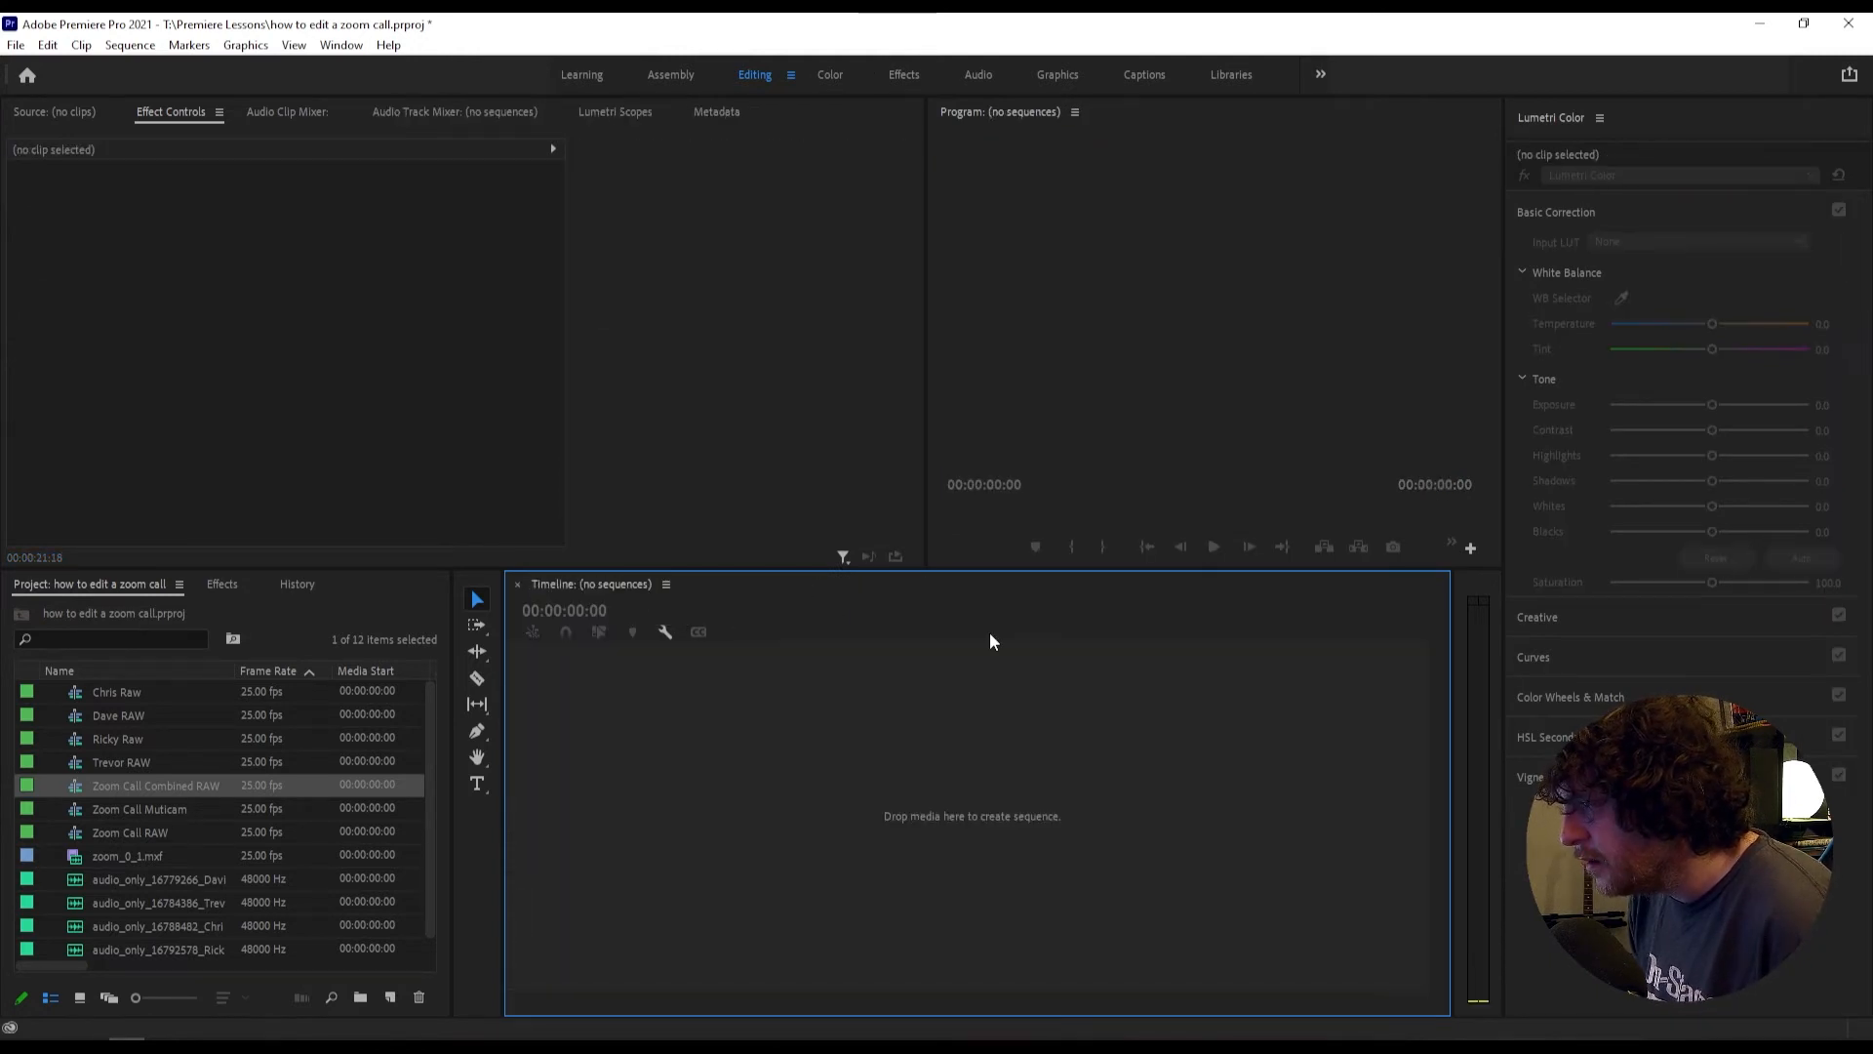
Step: Create a new sequence from the Zoom Call Muticam sequence in the project
{"action": "left_click", "coordinate": [429, 847]}
{"action": "left_click", "coordinate": [137, 809]}
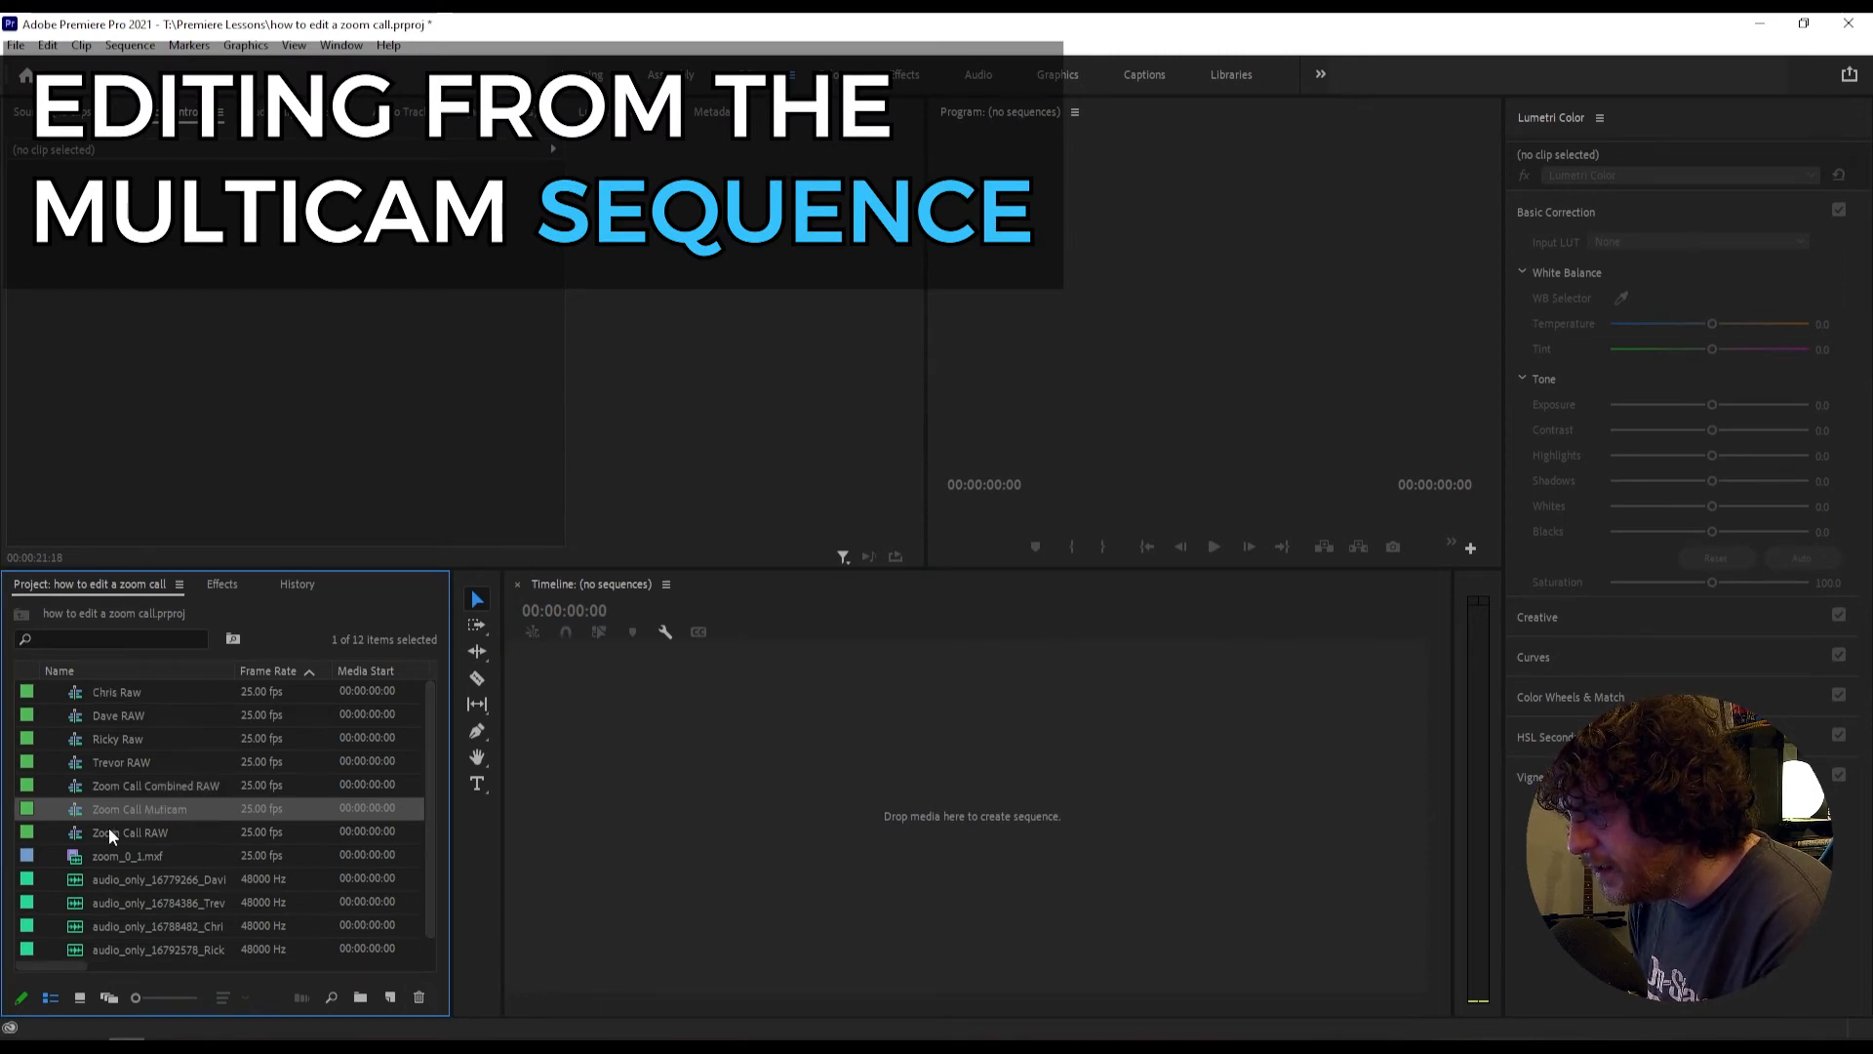
{"action": "right_click", "coordinate": [136, 811]}
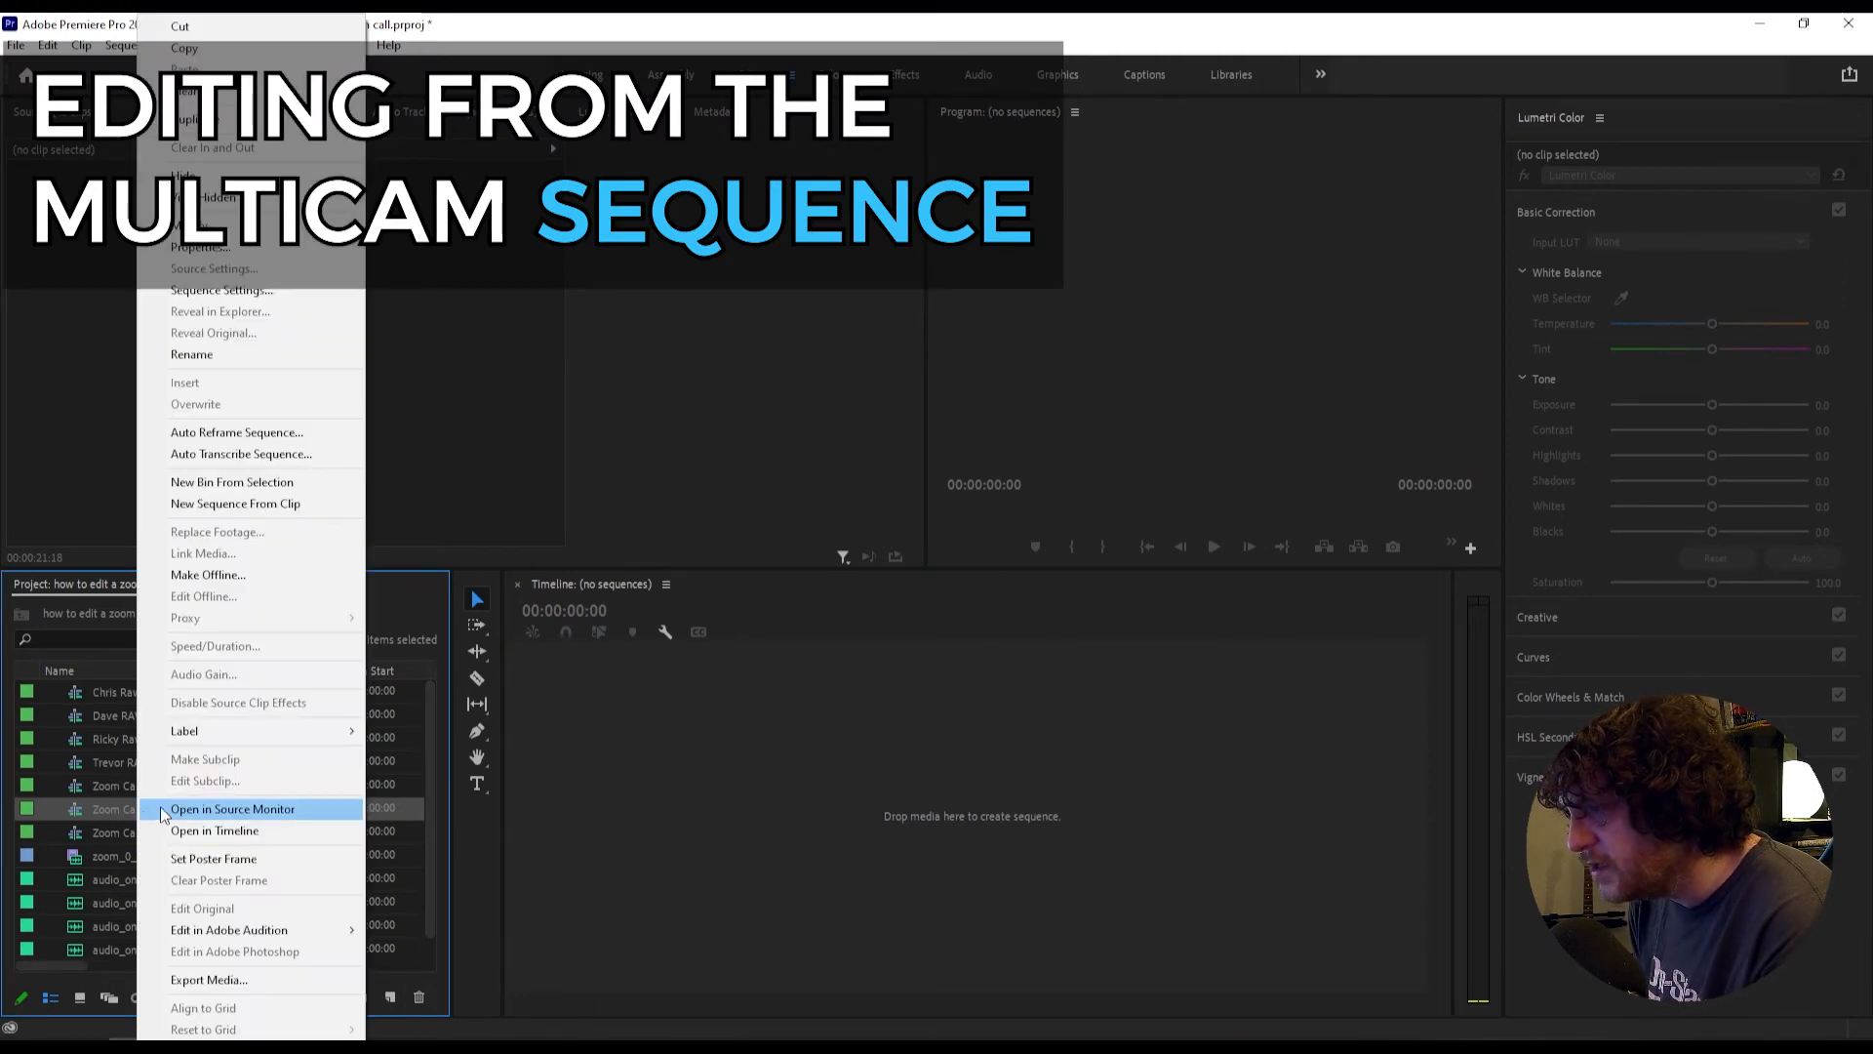
{"action": "left_click", "coordinate": [269, 504]}
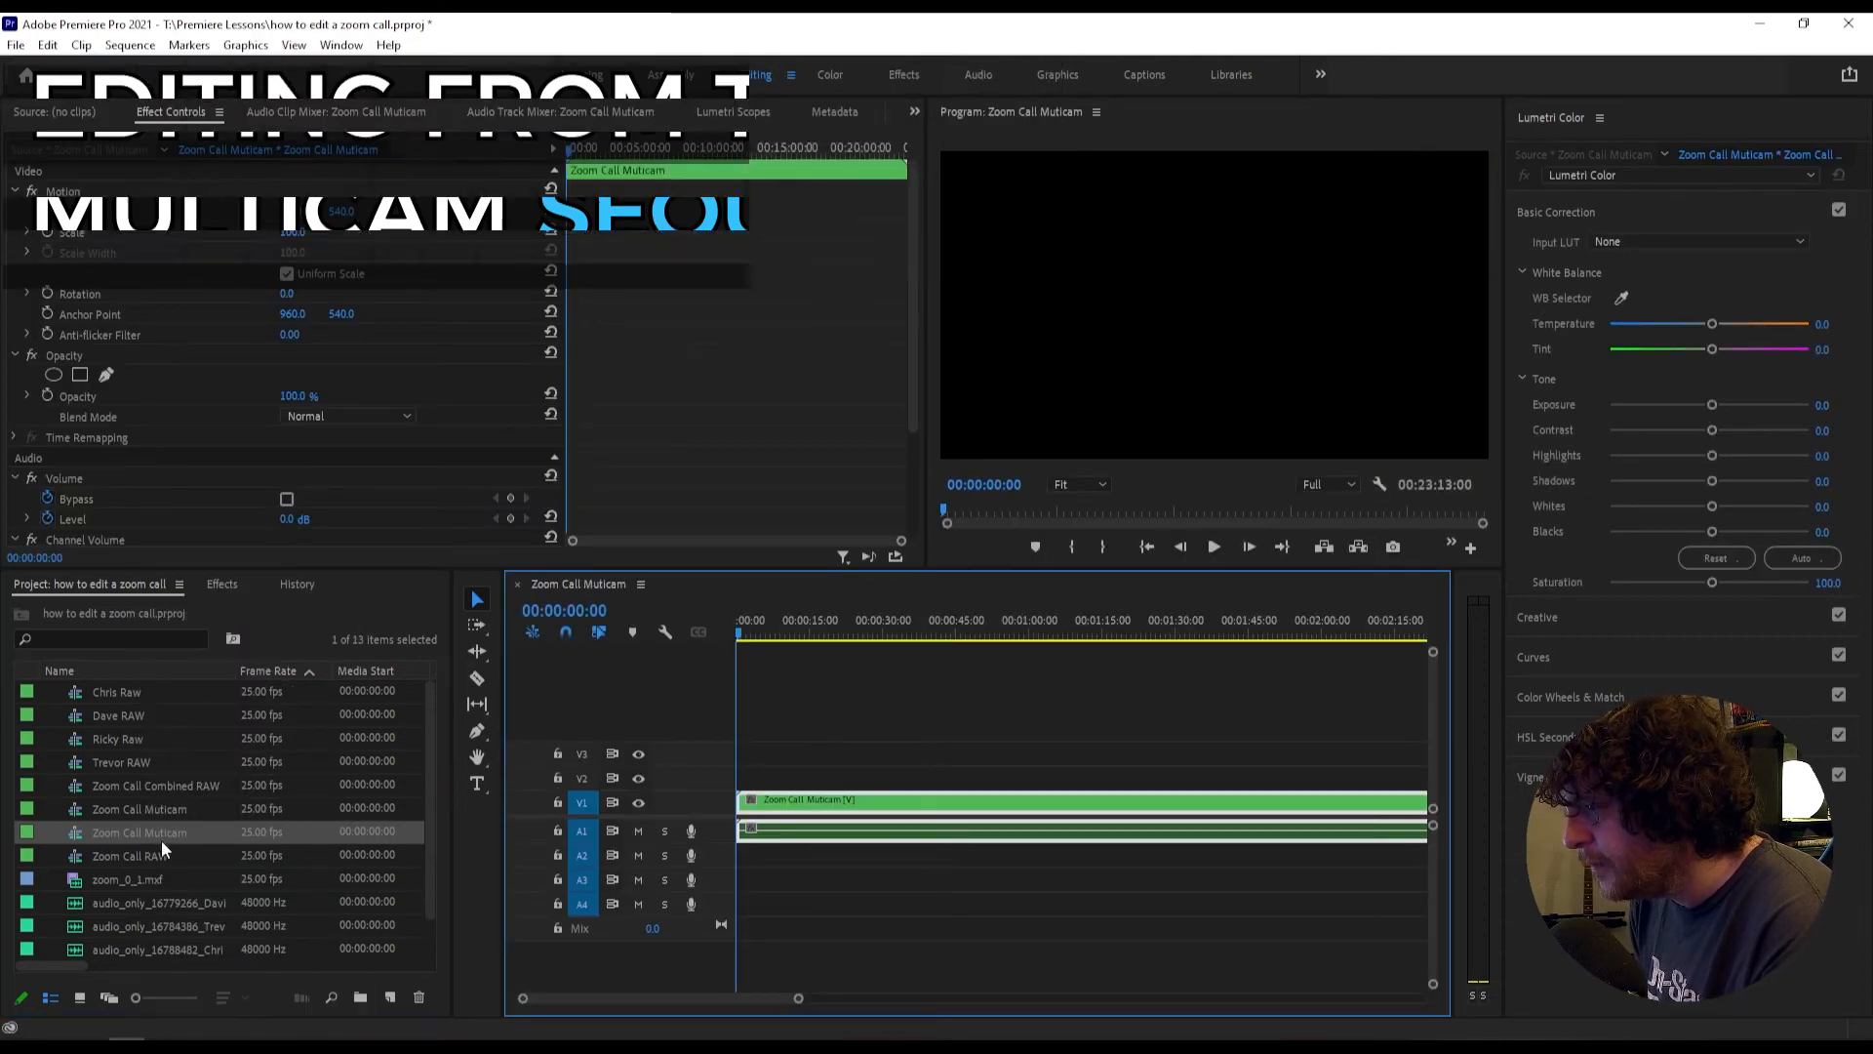
Step: Rename the newly created sequence as Zoom Call Edit
{"action": "left_click", "coordinate": [148, 836]}
{"action": "left_click", "coordinate": [149, 835]}
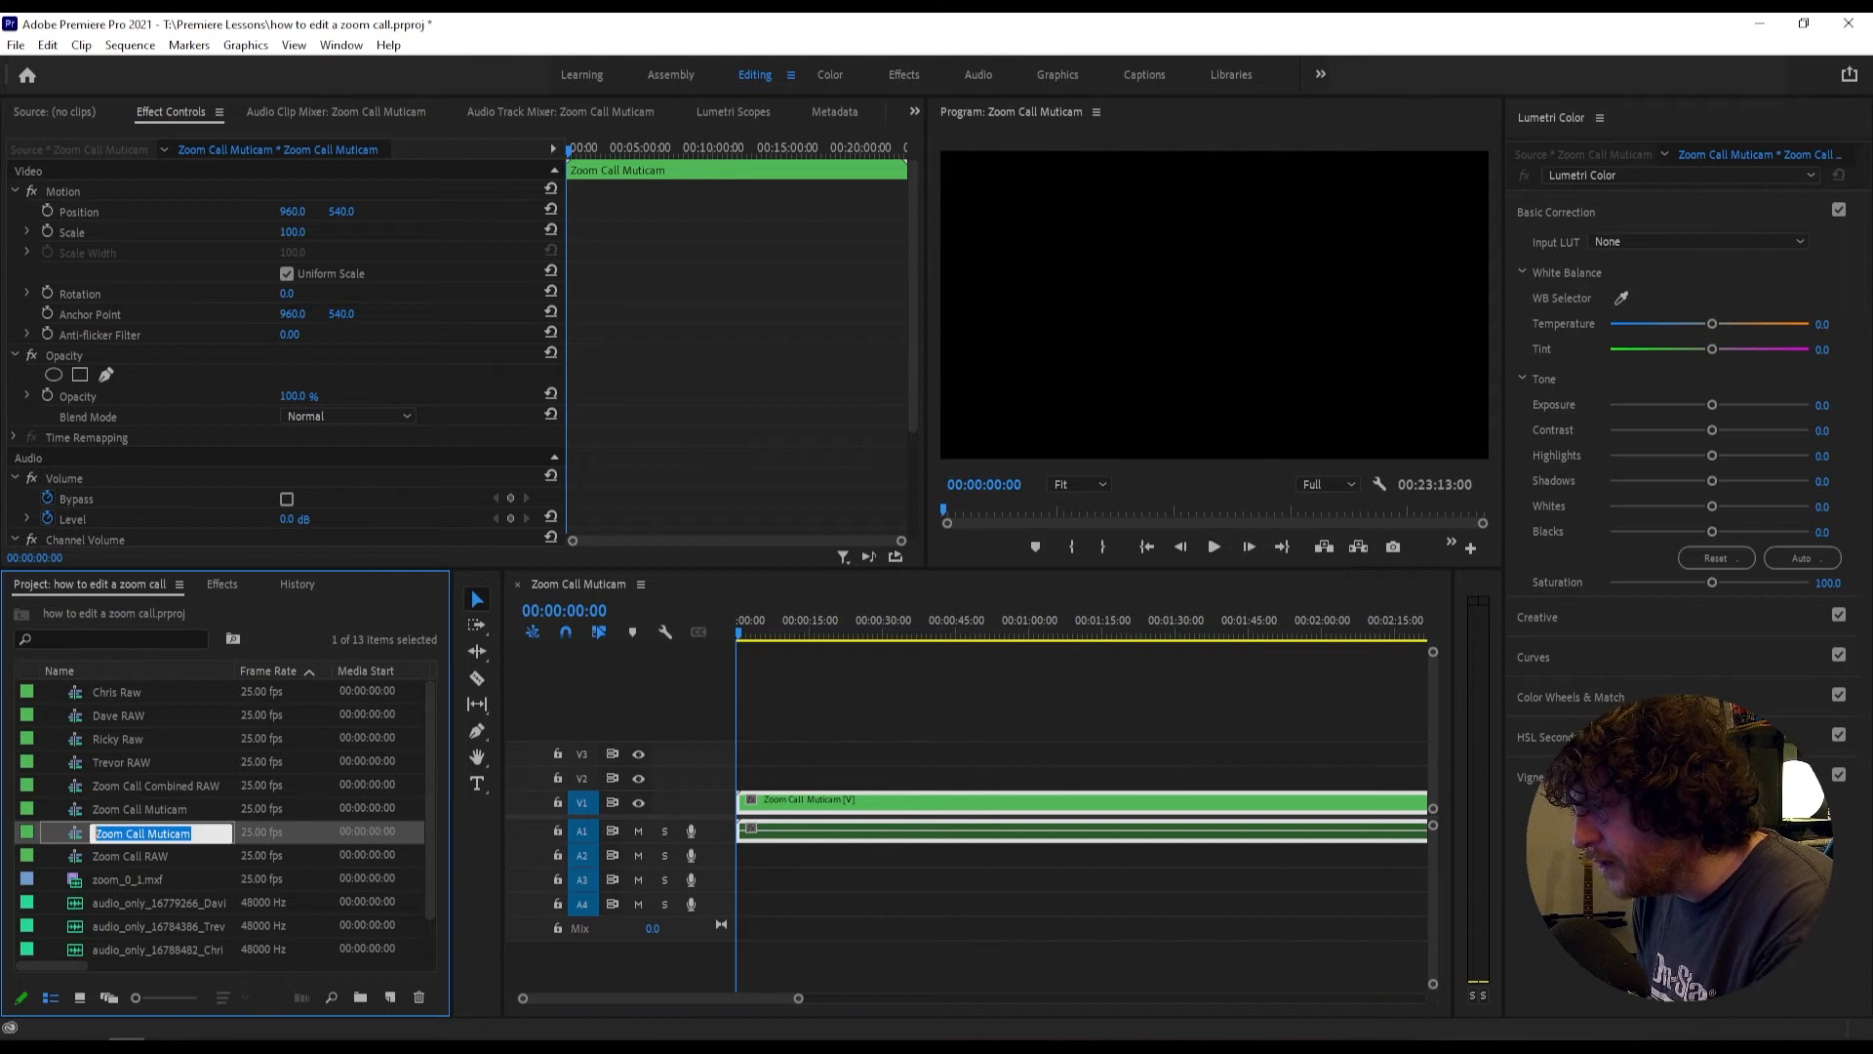
{"action": "double_click", "coordinate": [186, 829]}
{"action": "type", "text": "Edit"}
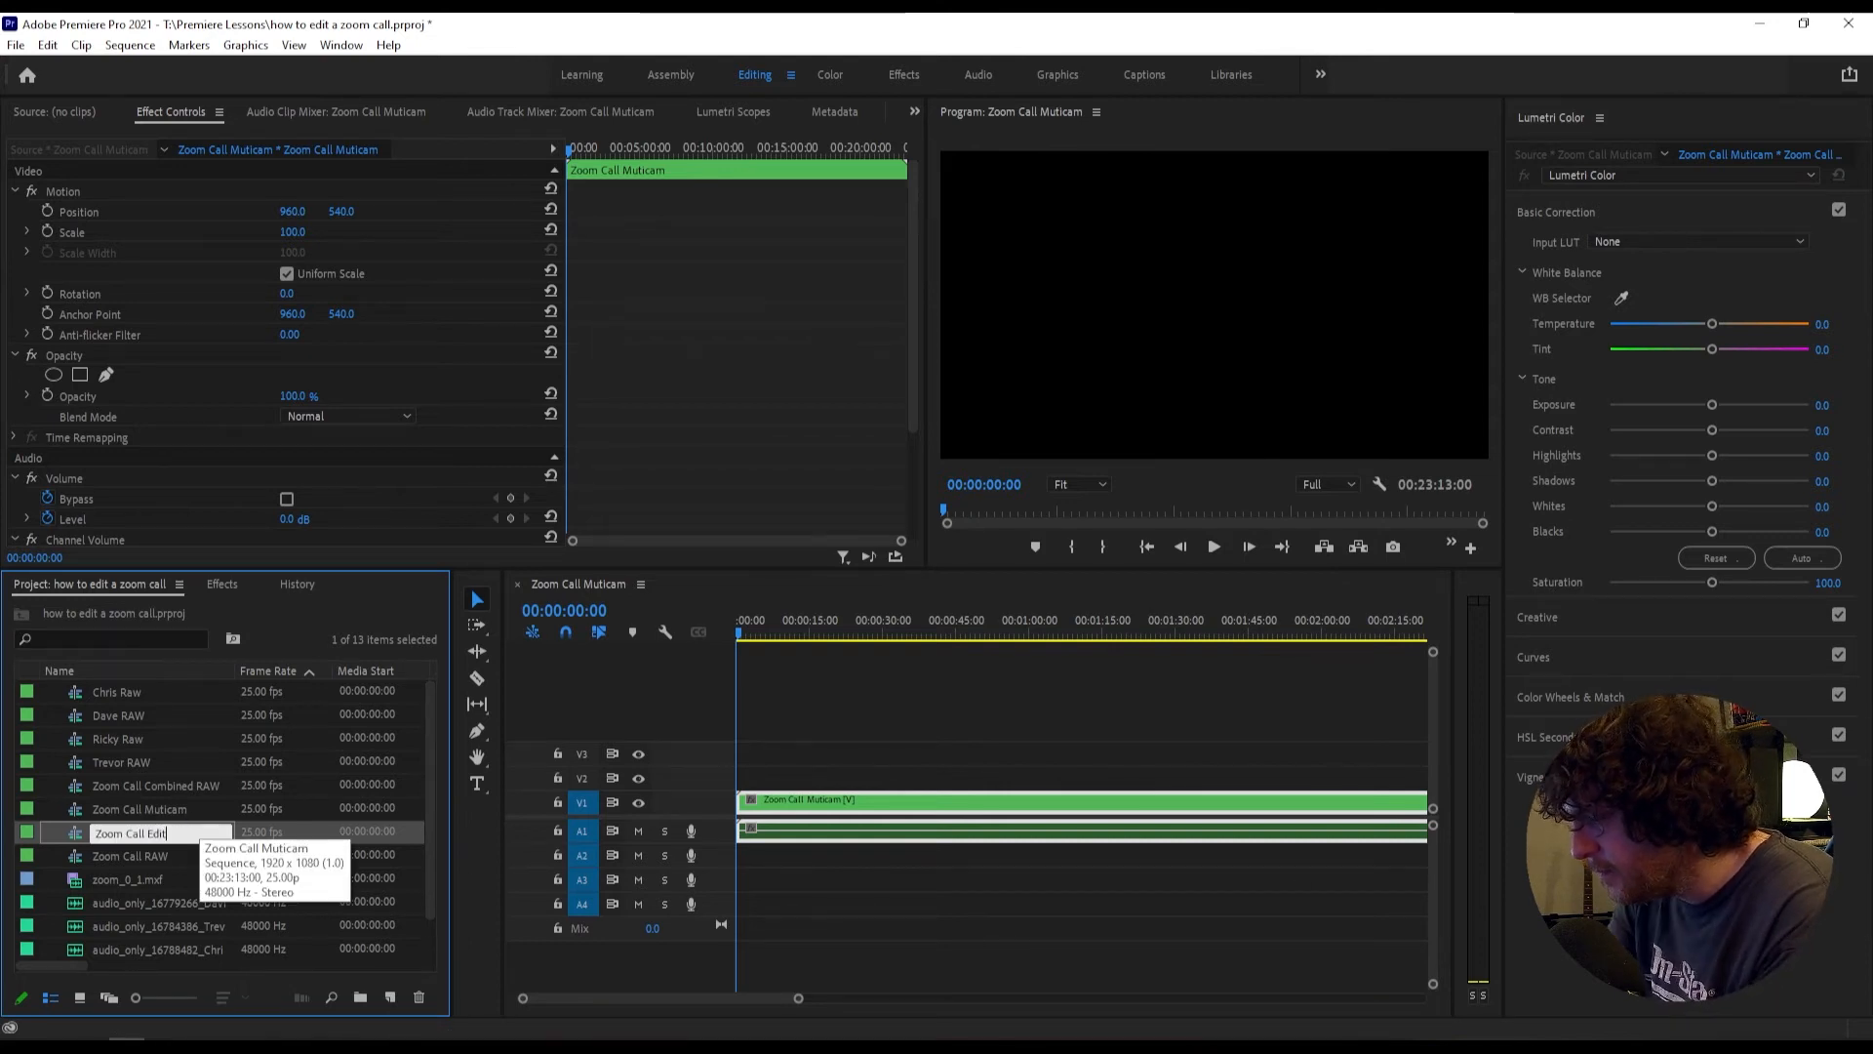
{"action": "key", "text": "Tab"}
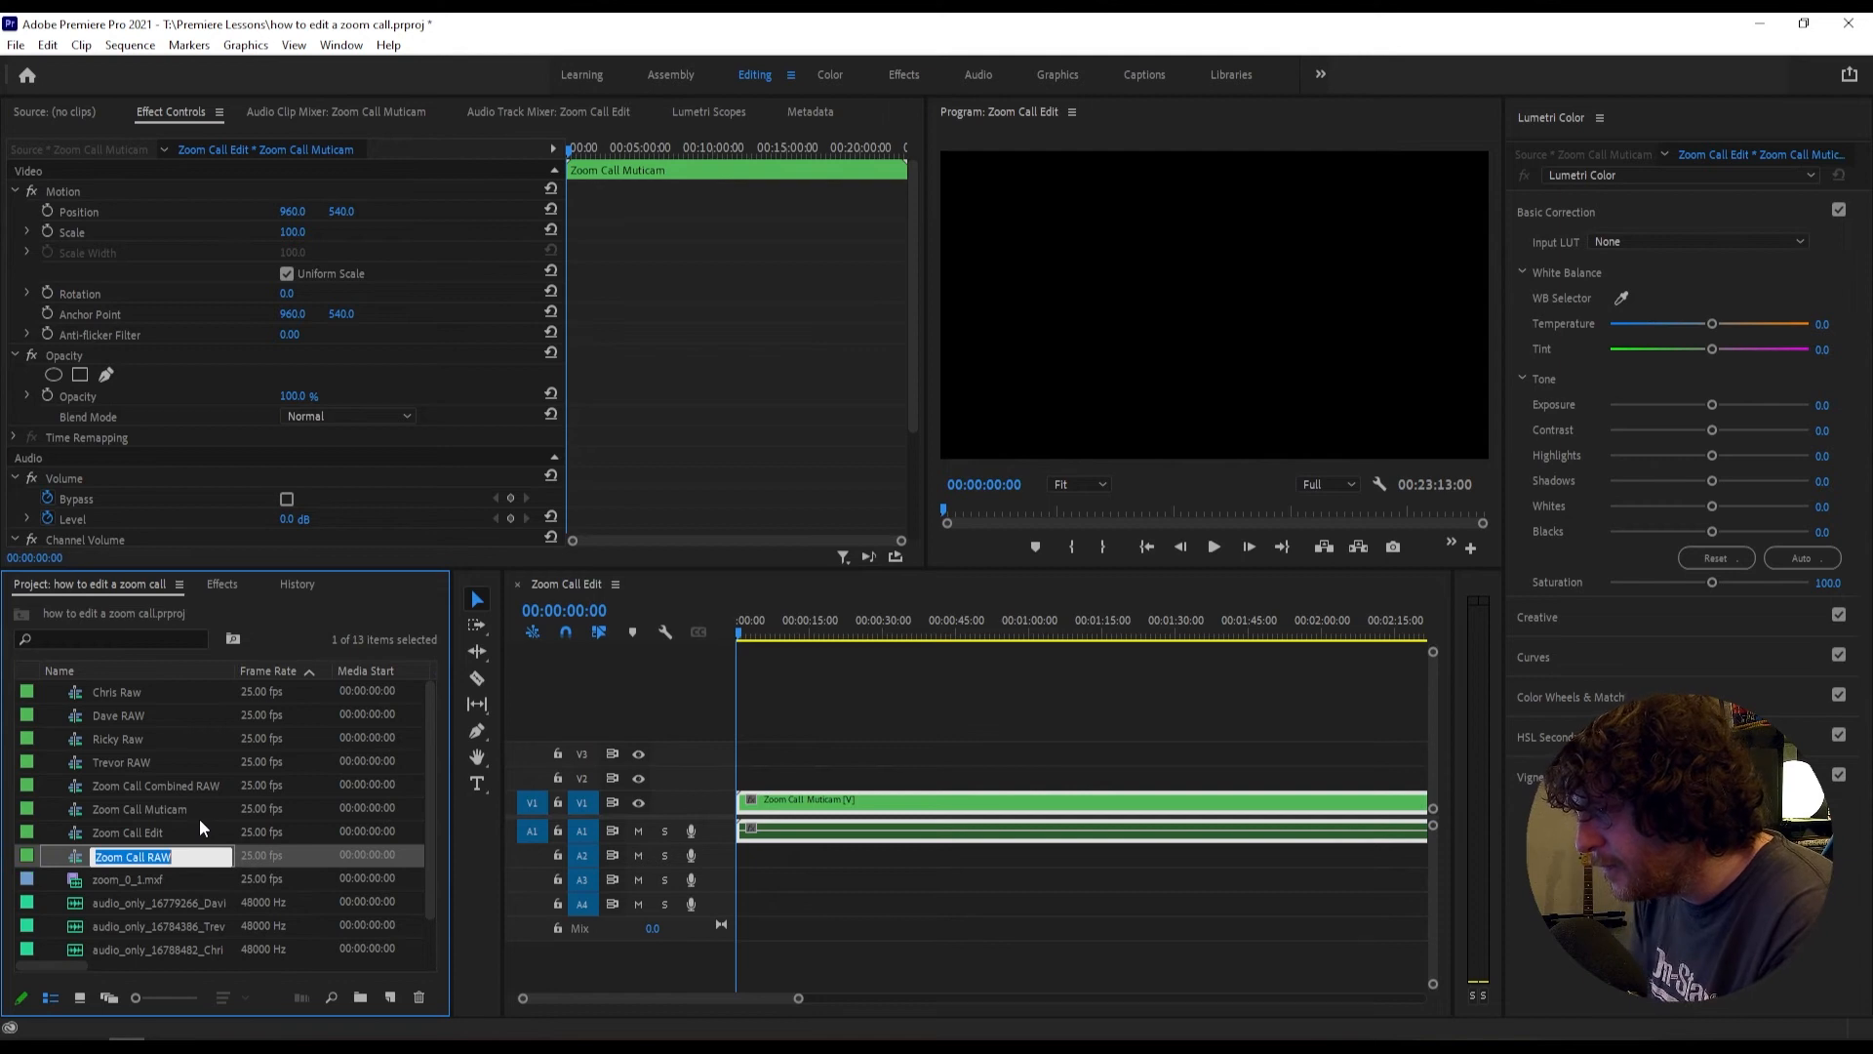
{"action": "left_click", "coordinate": [89, 832]}
Step: Make audio track A1 taller and fit the whole clip in the Zoom Call Edit timeline
{"action": "left_click", "coordinate": [949, 741]}
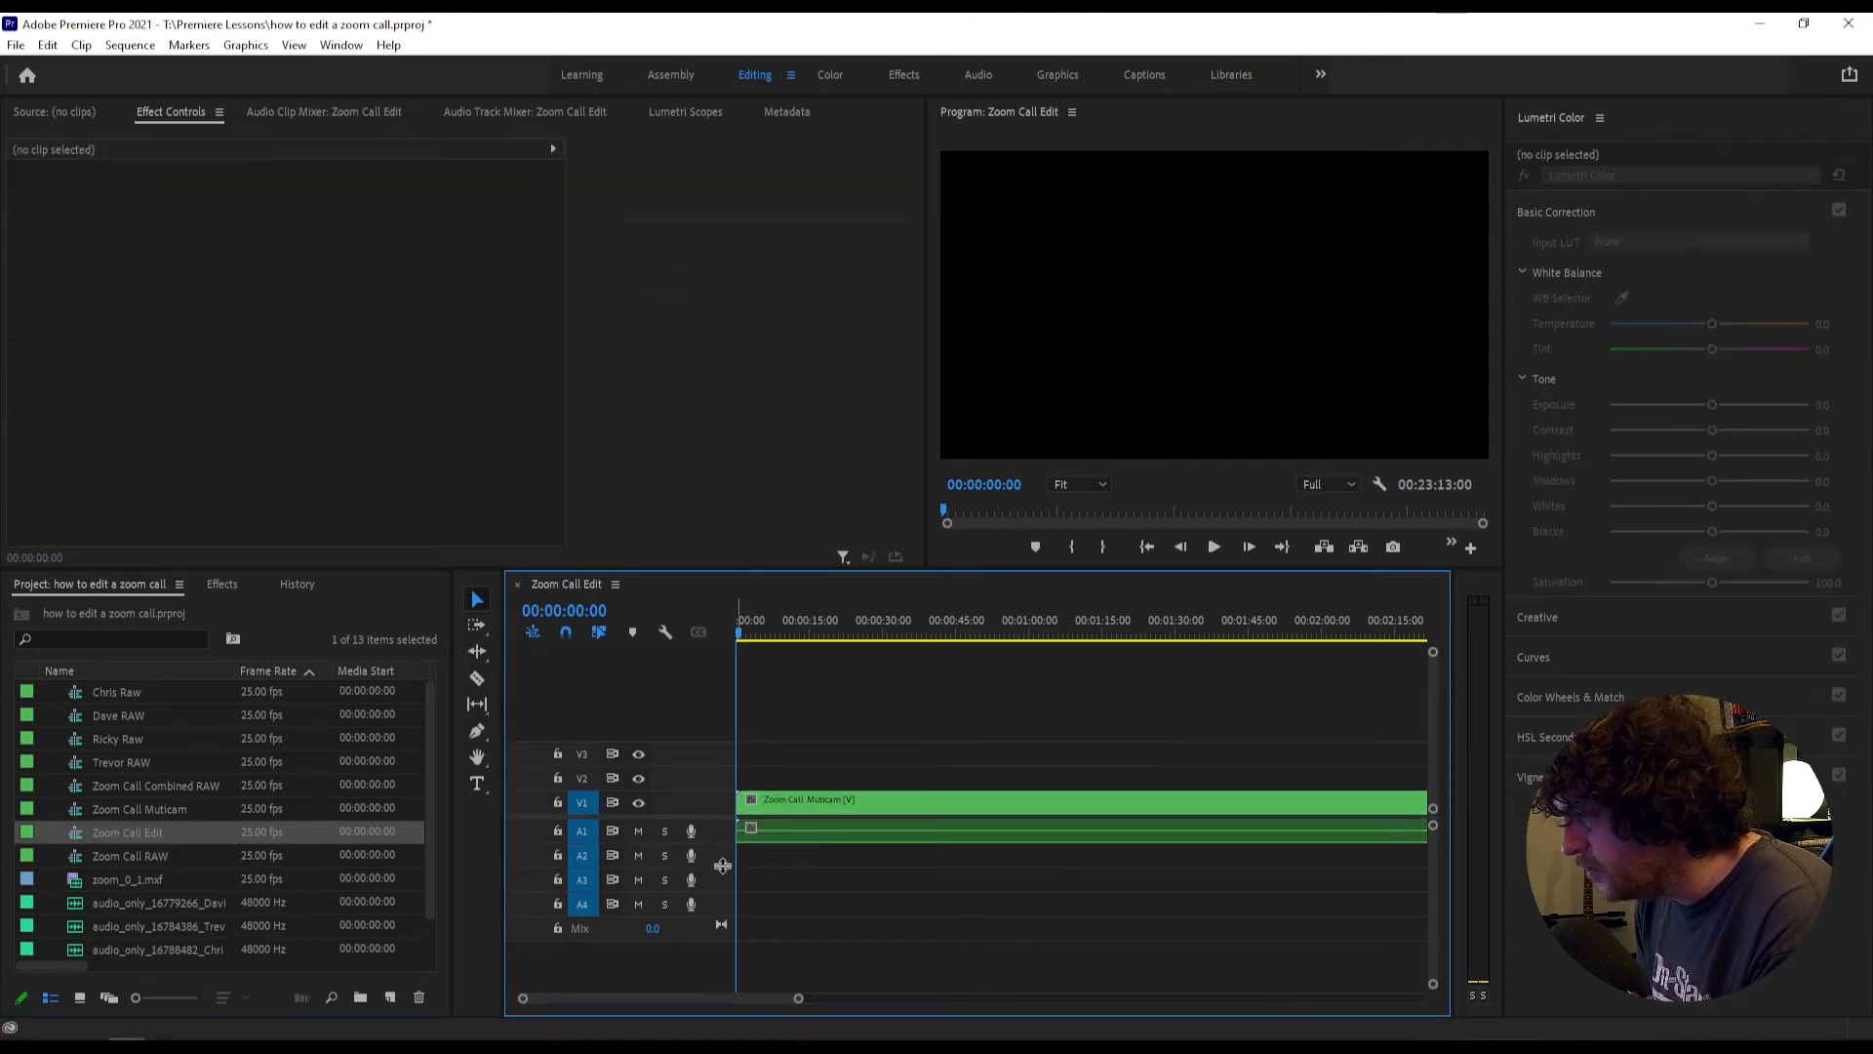
{"action": "left_click_drag", "start_coordinate": [722, 866], "coordinate": [722, 895]}
{"action": "left_click_drag", "start_coordinate": [797, 1002], "coordinate": [1421, 998]}
Step: Enable multi-camera on the Zoom Call Muticam clip on V1
{"action": "left_click", "coordinate": [924, 806]}
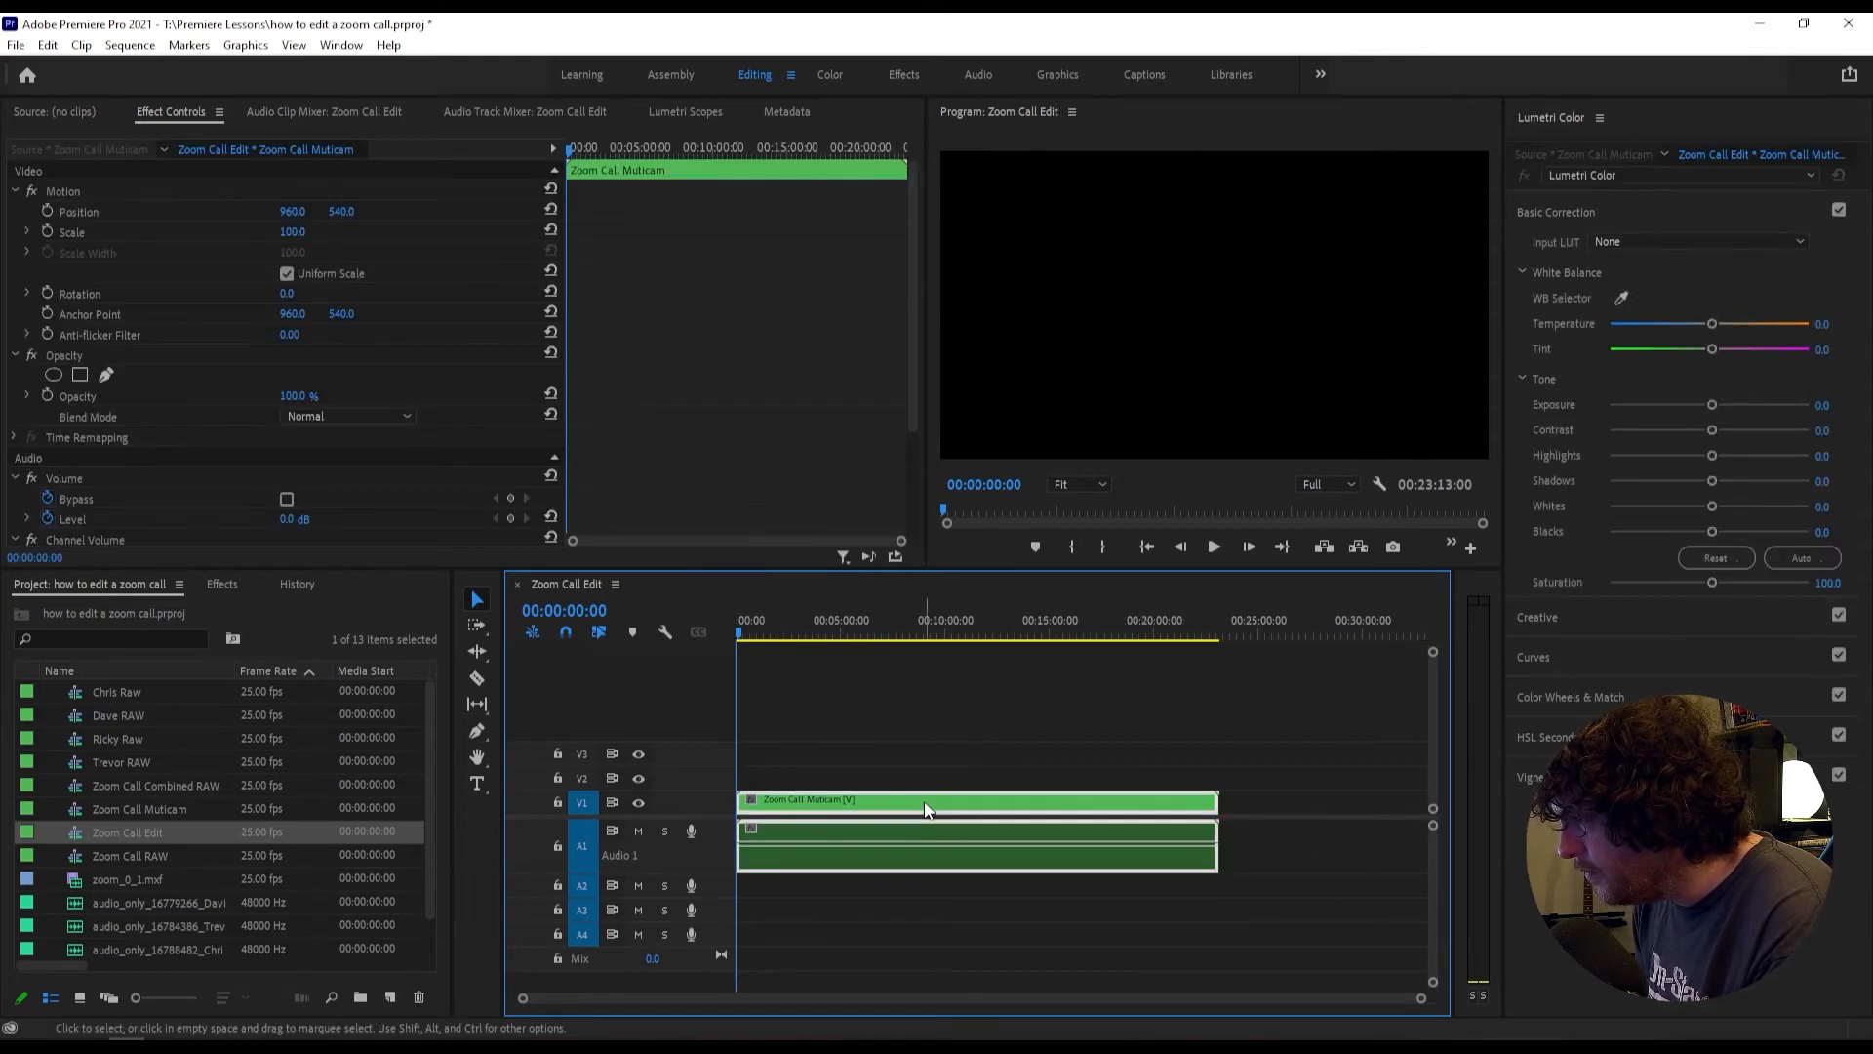
{"action": "right_click", "coordinate": [927, 809]}
{"action": "left_click", "coordinate": [975, 354]}
{"action": "left_click", "coordinate": [873, 807]}
{"action": "right_click", "coordinate": [870, 806]}
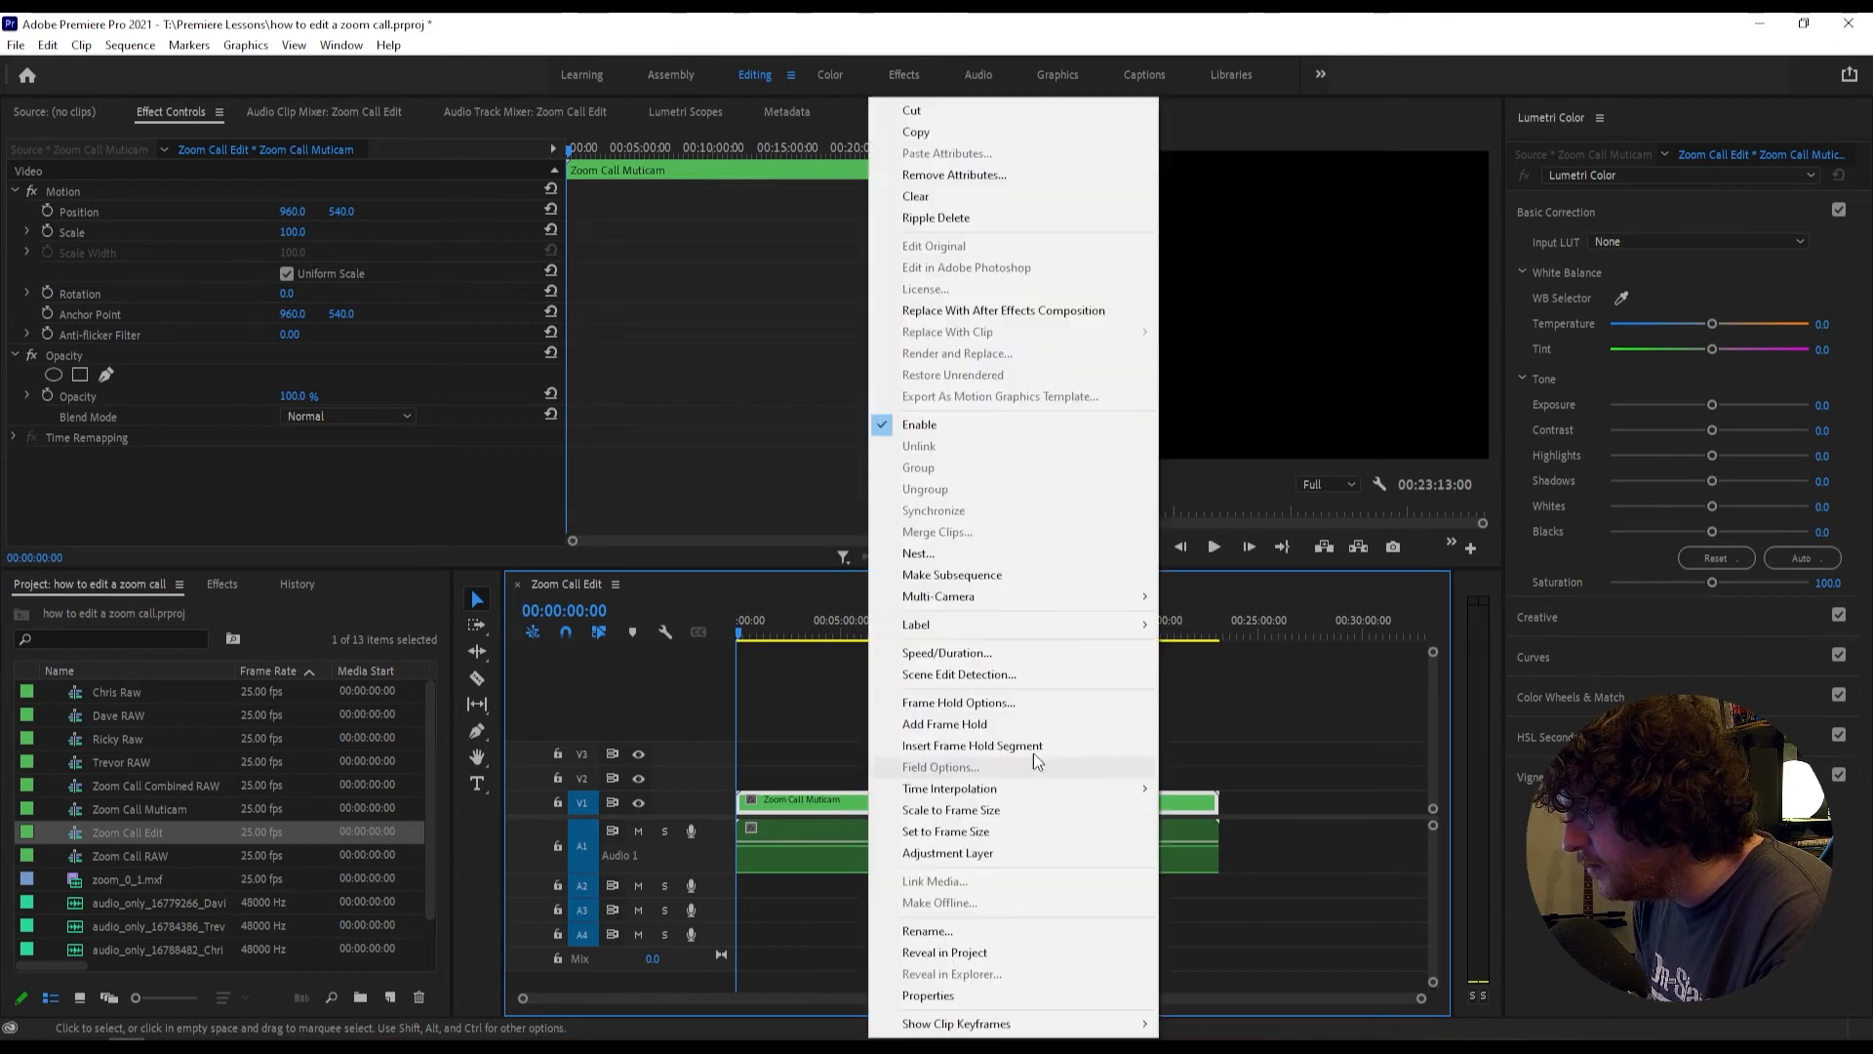
{"action": "mouse_move", "coordinate": [1027, 602]}
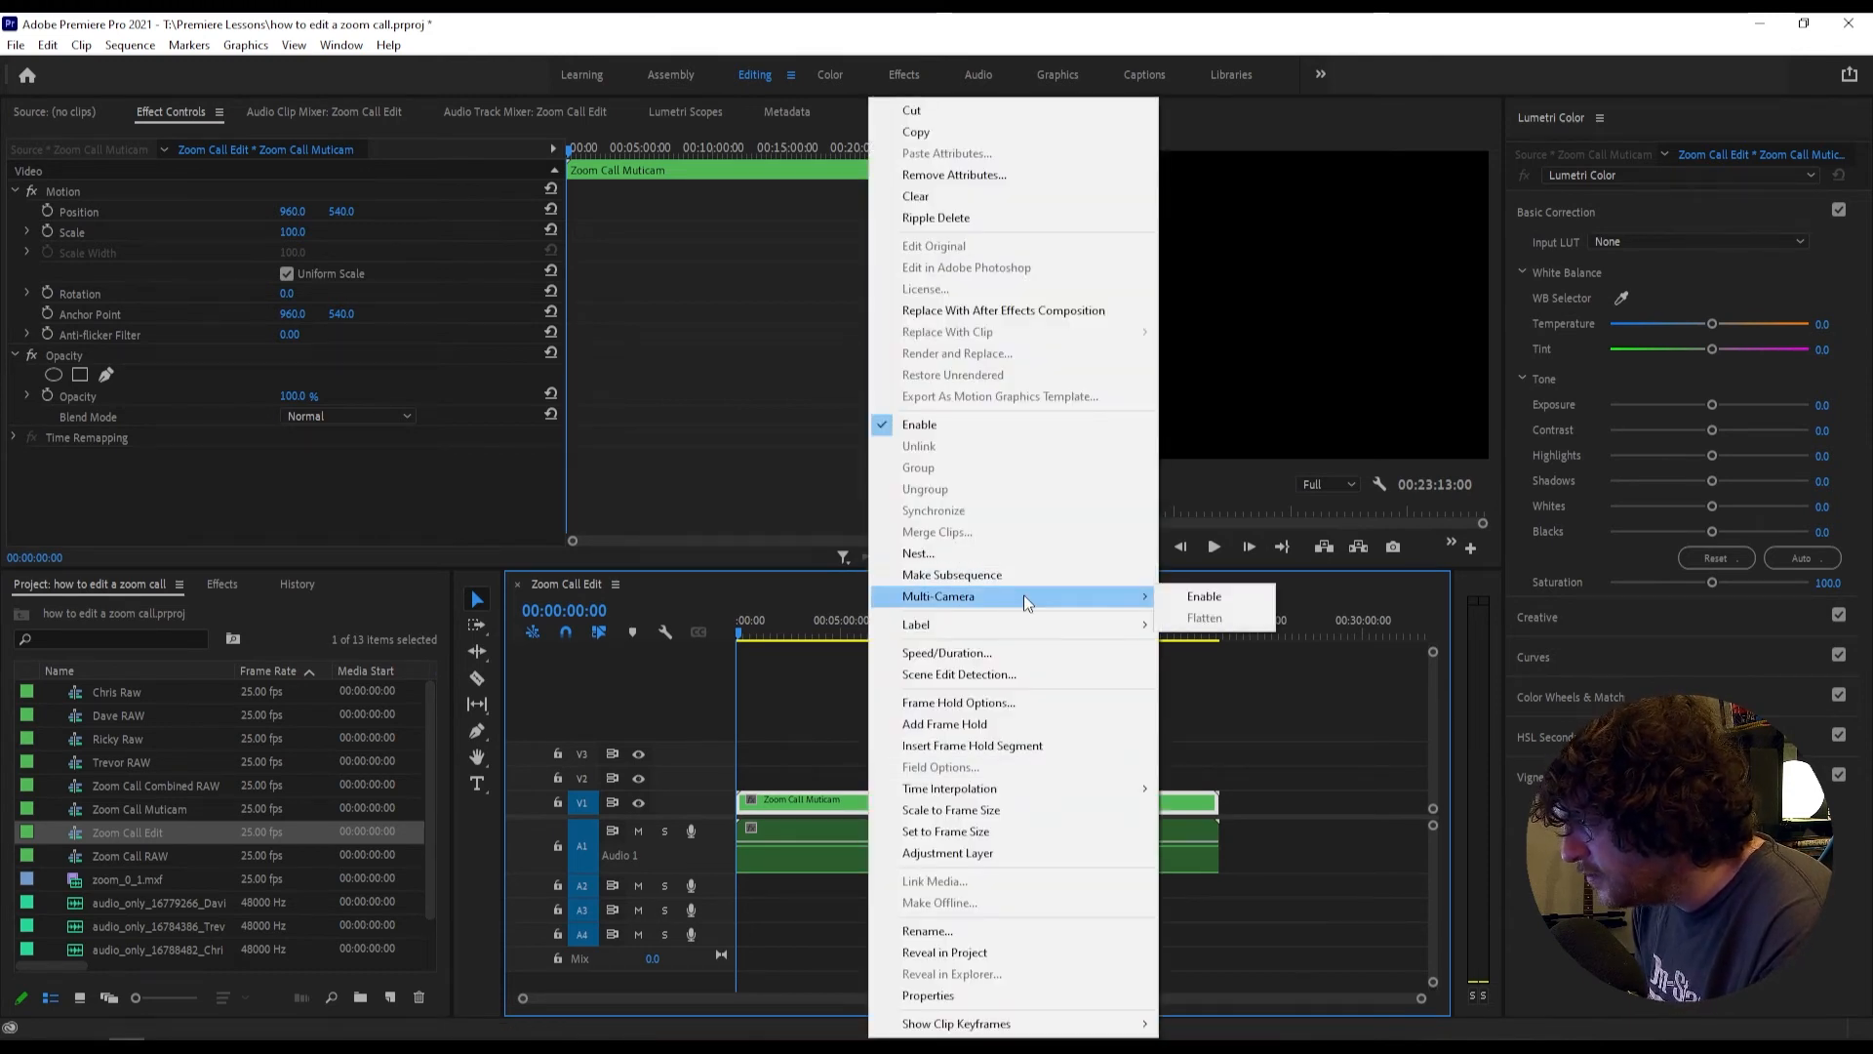
{"action": "left_click", "coordinate": [1205, 596]}
Step: At 00:00:12:21, load the multicam clip into the source monitor and try its participant angles, finishing on Zoom Call Combined RAW
{"action": "left_click", "coordinate": [783, 625]}
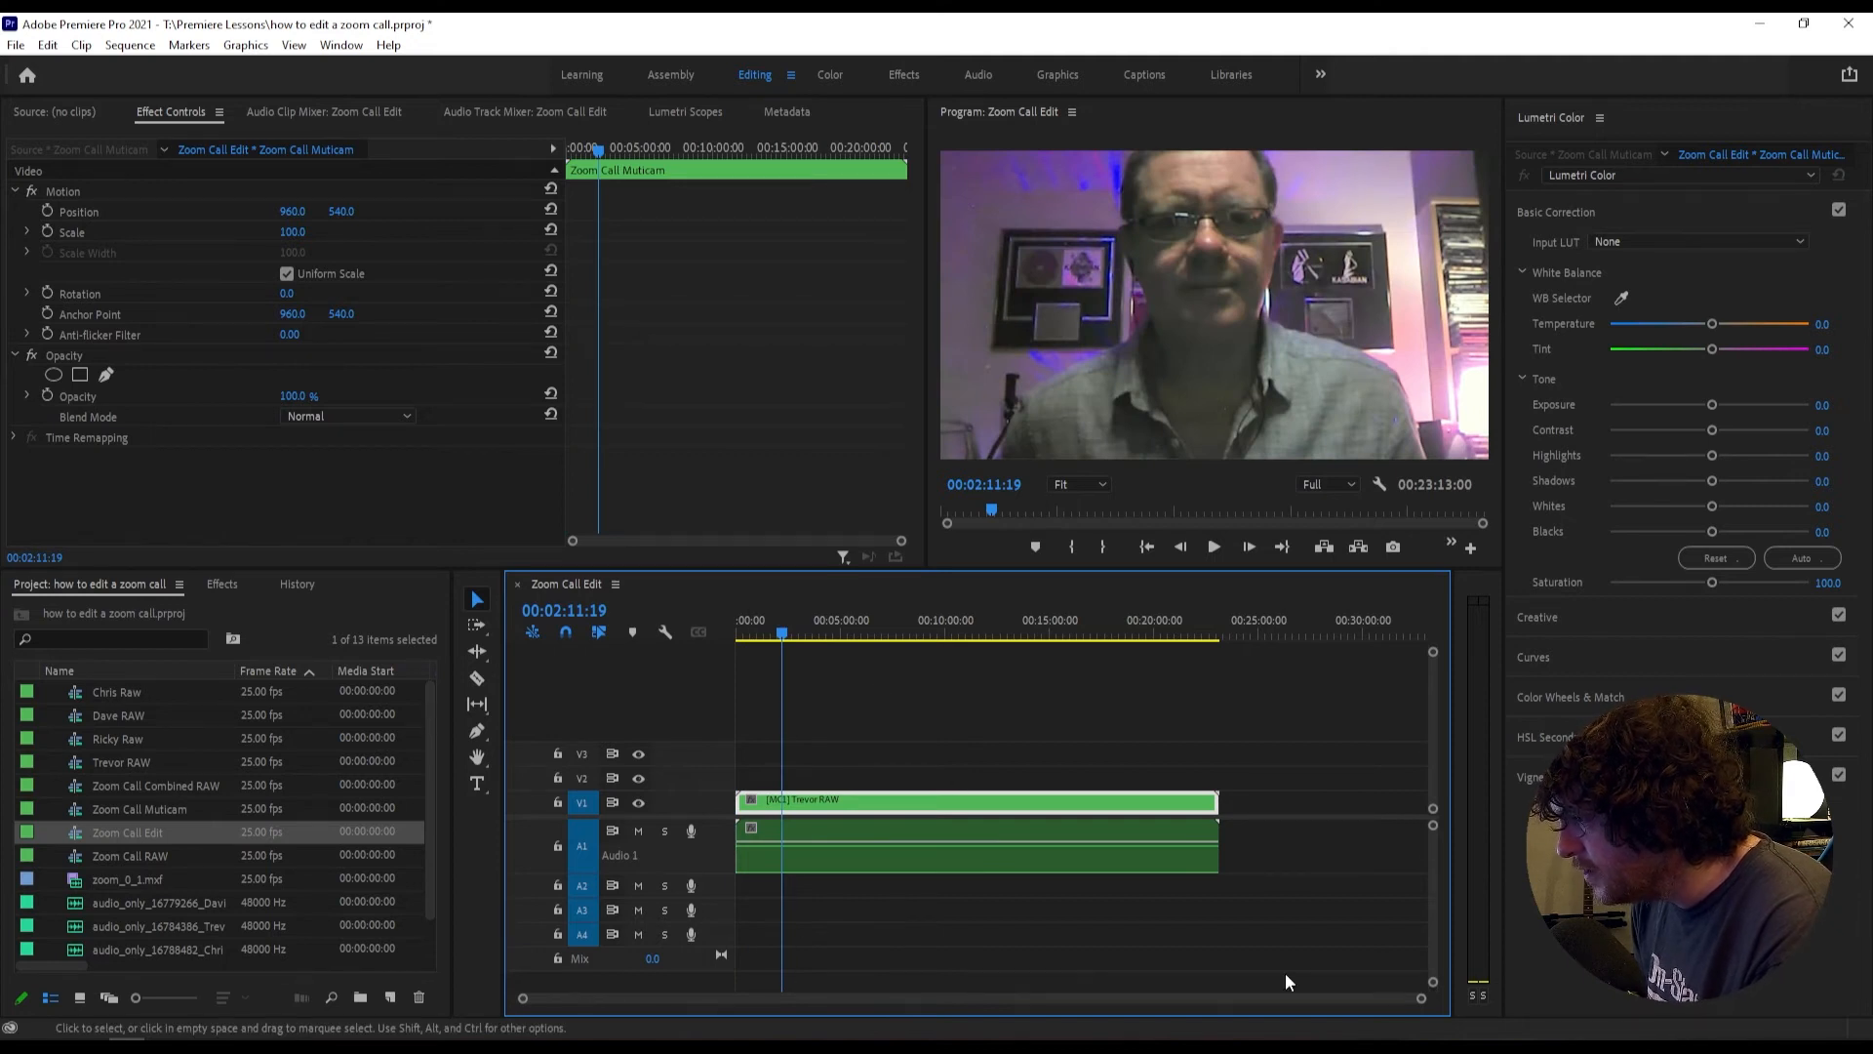
{"action": "left_click_drag", "start_coordinate": [1423, 1000], "coordinate": [882, 998]}
{"action": "left_click", "coordinate": [747, 627]}
{"action": "left_click_drag", "start_coordinate": [666, 624], "coordinate": [775, 627]}
{"action": "left_click", "coordinate": [935, 743]}
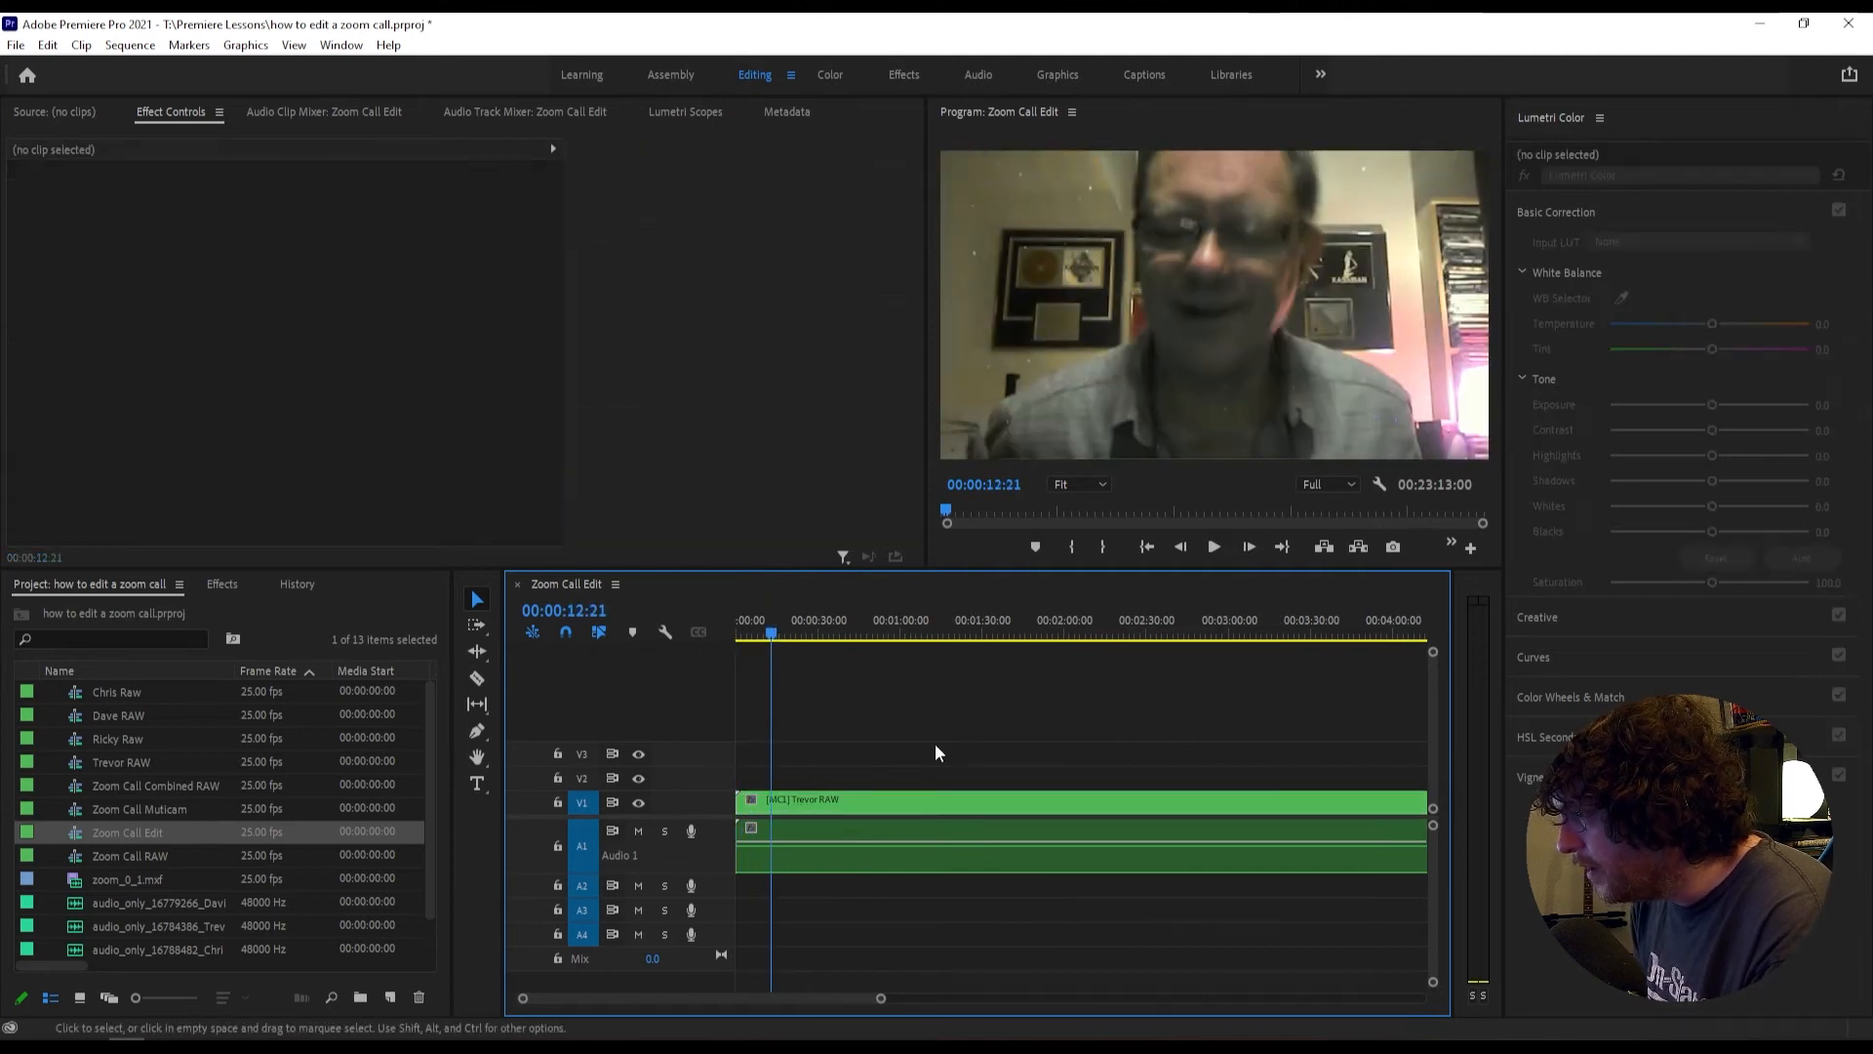
{"action": "double_click", "coordinate": [821, 799]}
{"action": "left_click", "coordinate": [451, 219]}
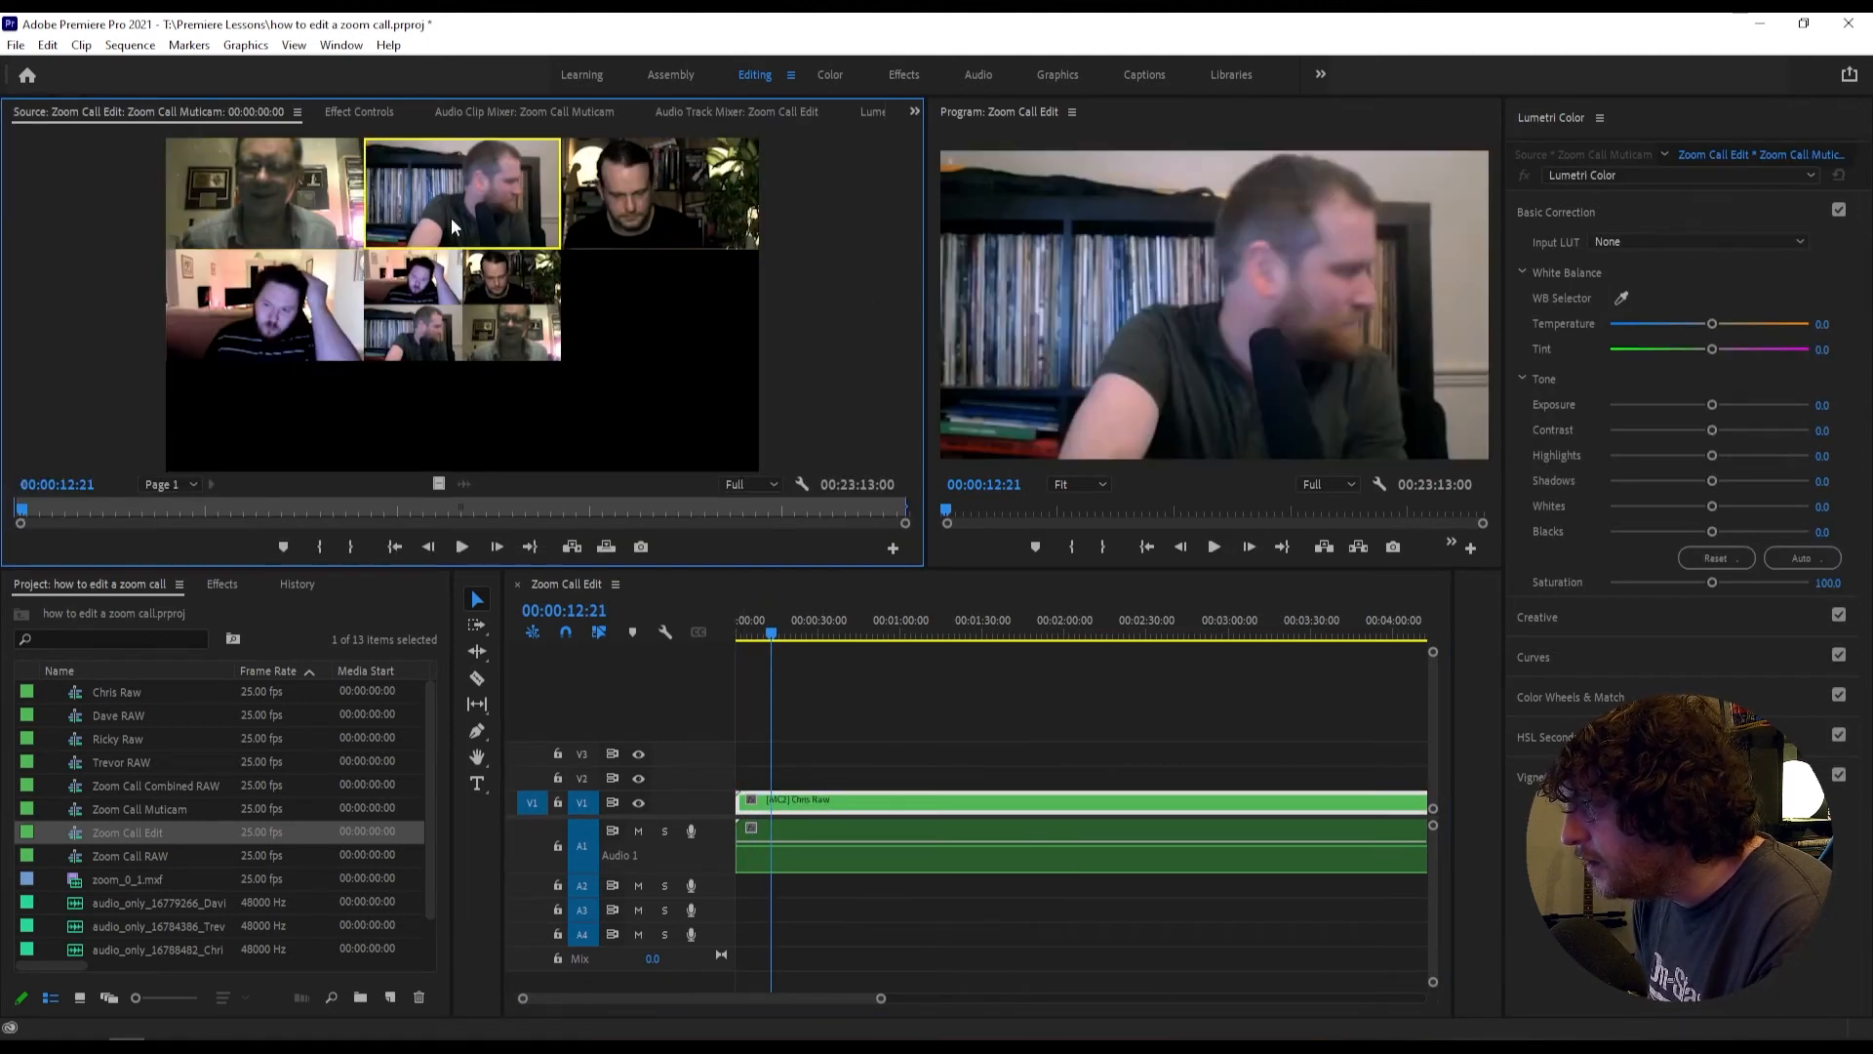
{"action": "left_click", "coordinate": [630, 205]}
{"action": "left_click", "coordinate": [216, 308]}
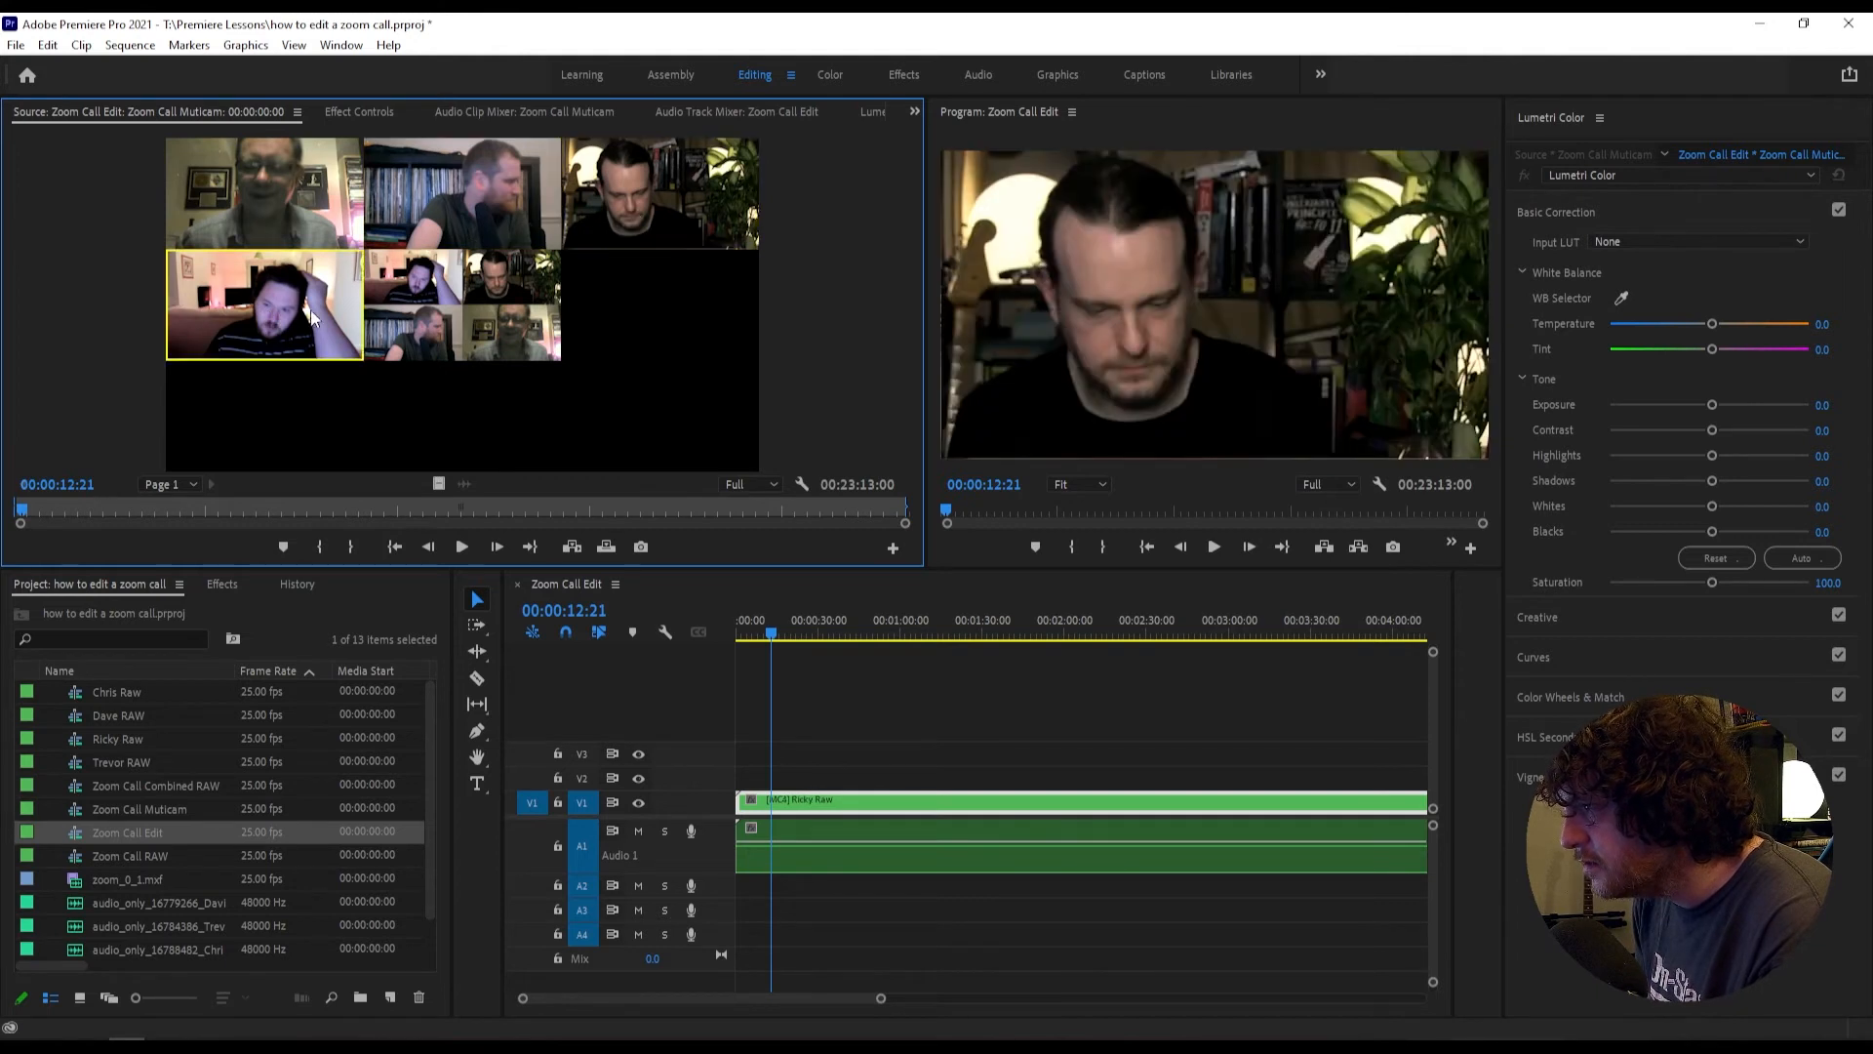
{"action": "left_click", "coordinate": [449, 308]}
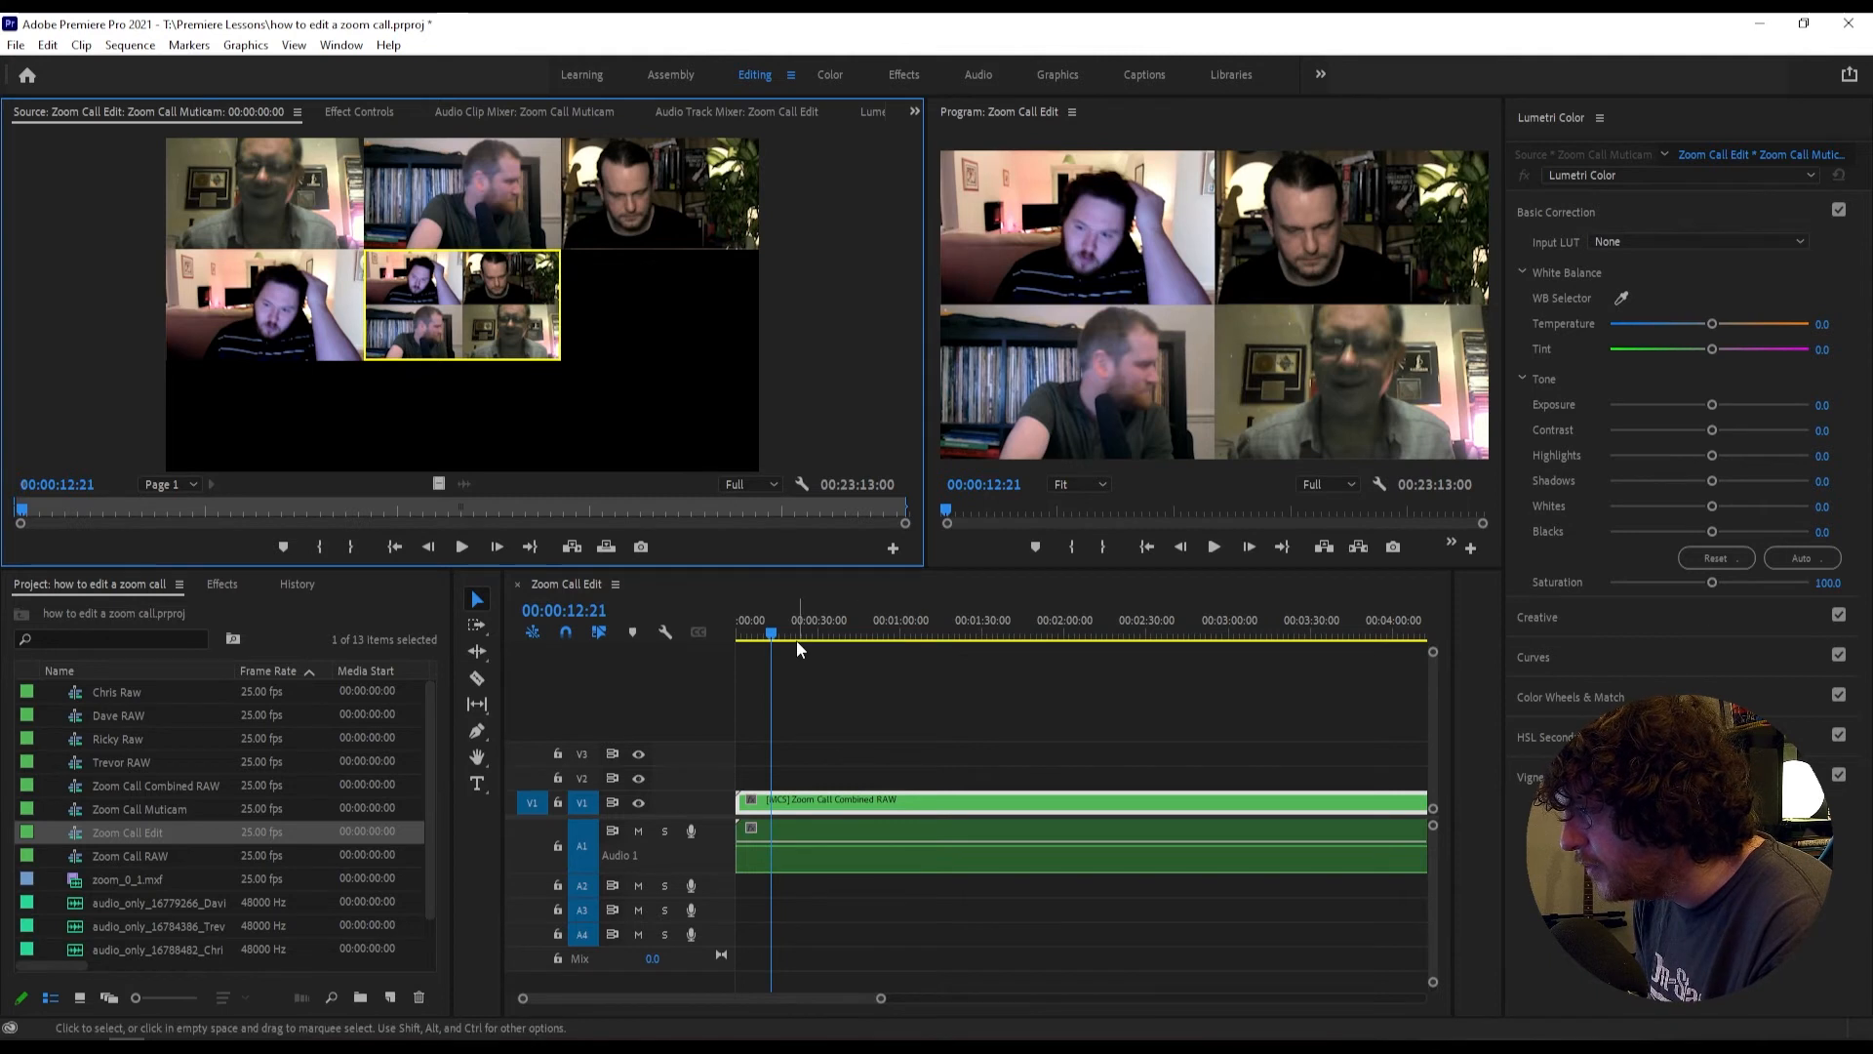
Step: Move the playhead to 00:01:21:14, turn on the multi-camera view in the program monitor and widen that monitor
{"action": "left_click_drag", "start_coordinate": [782, 628], "coordinate": [952, 630]}
{"action": "key", "text": "space"}
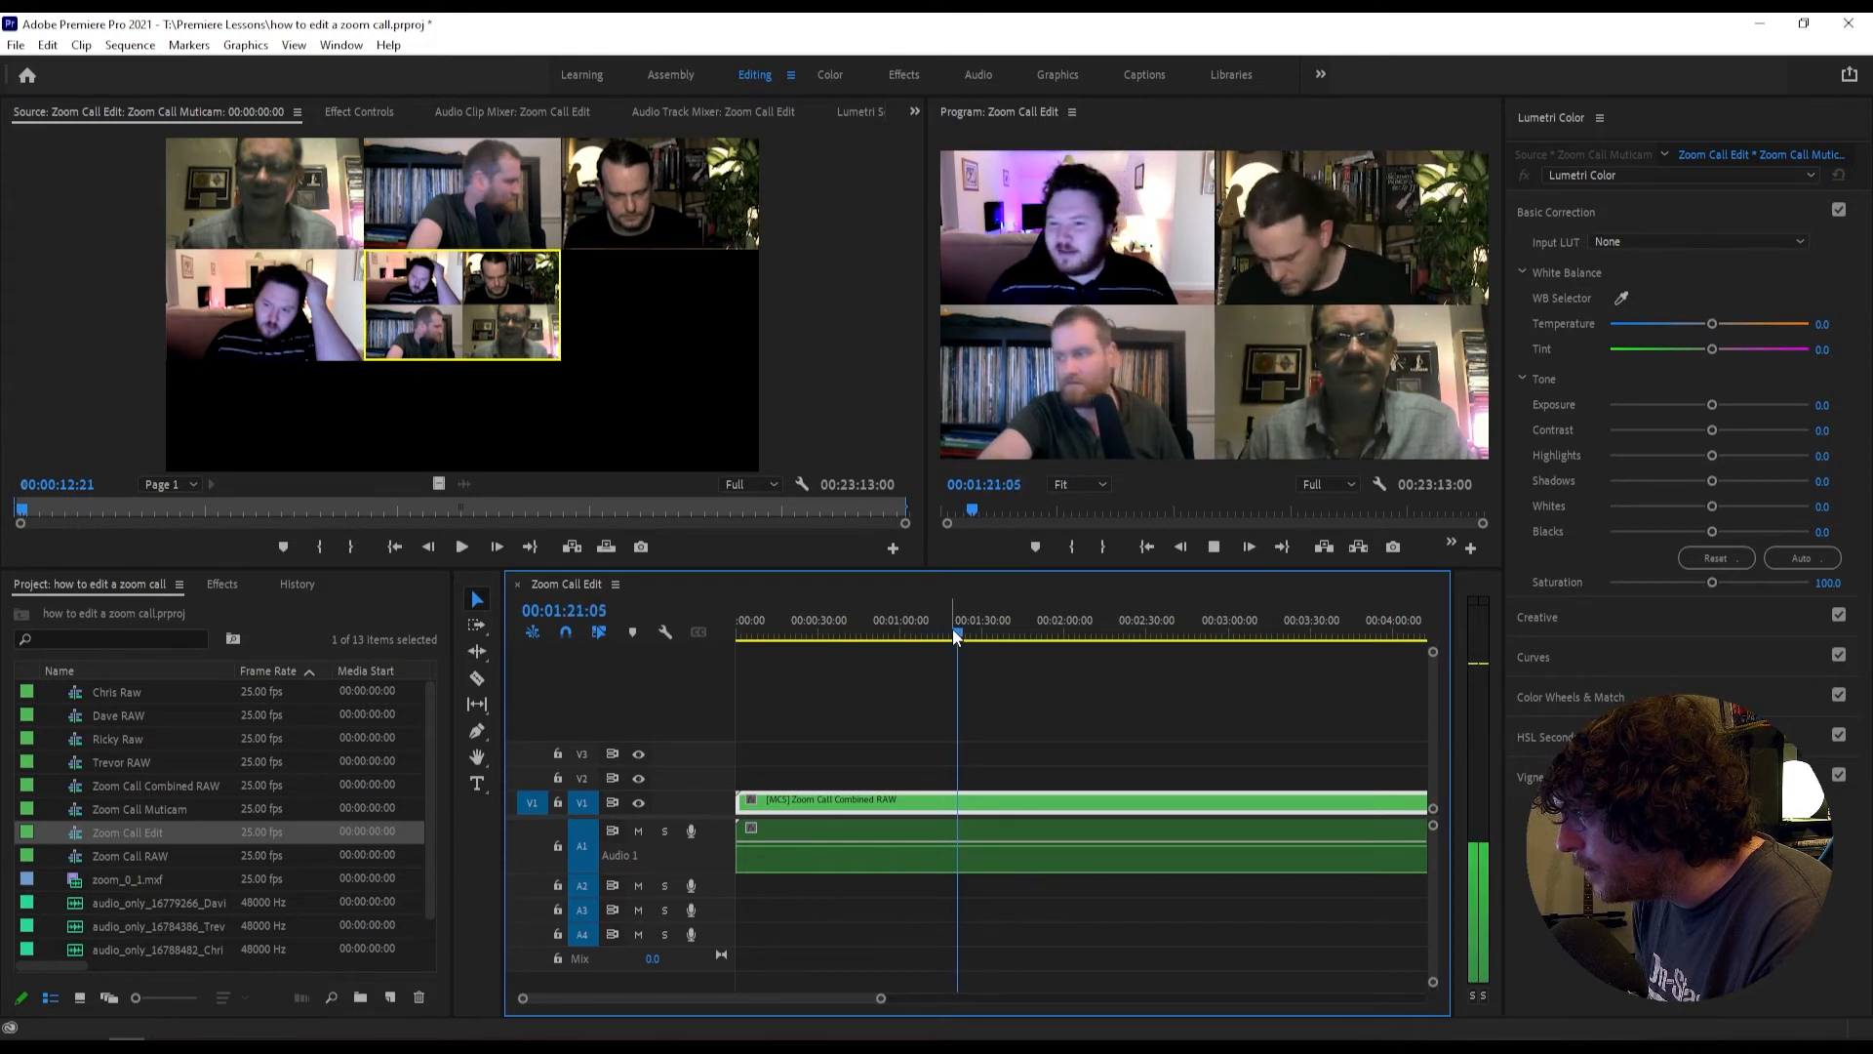
{"action": "key", "text": "space"}
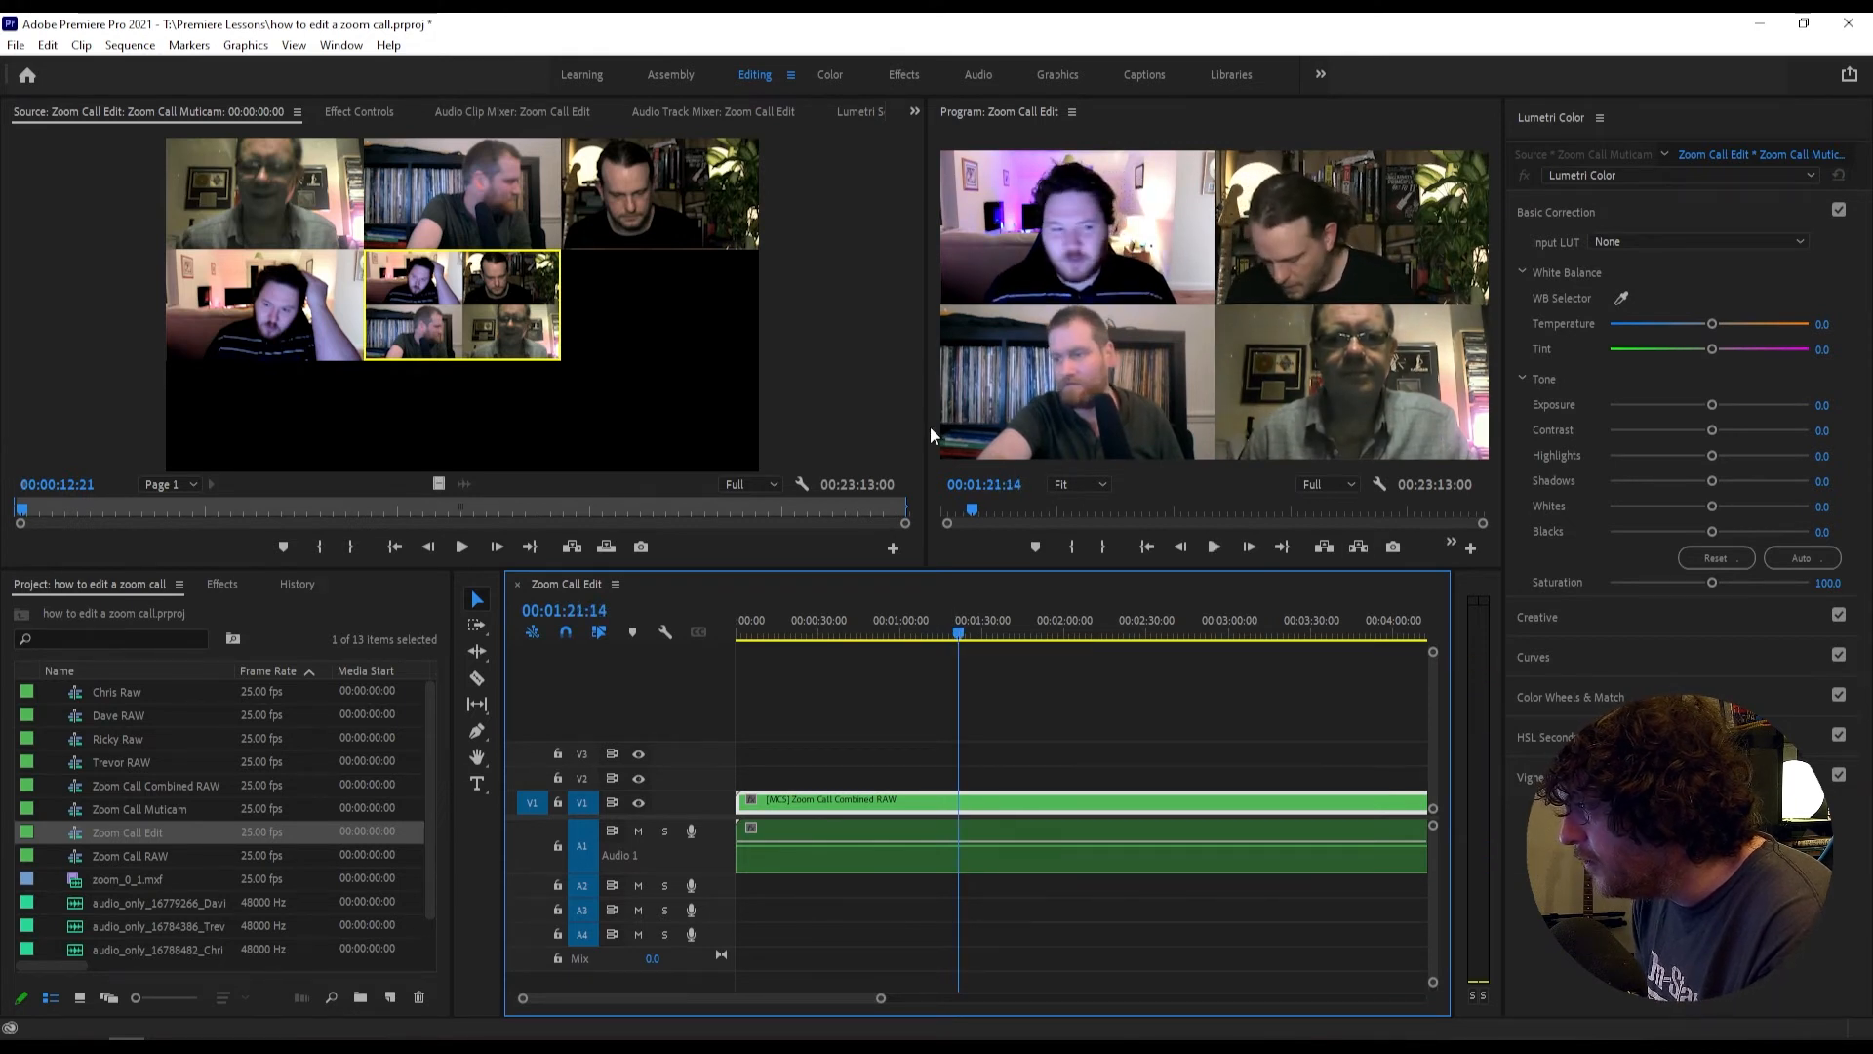
{"action": "left_click_drag", "start_coordinate": [929, 426], "coordinate": [830, 430]}
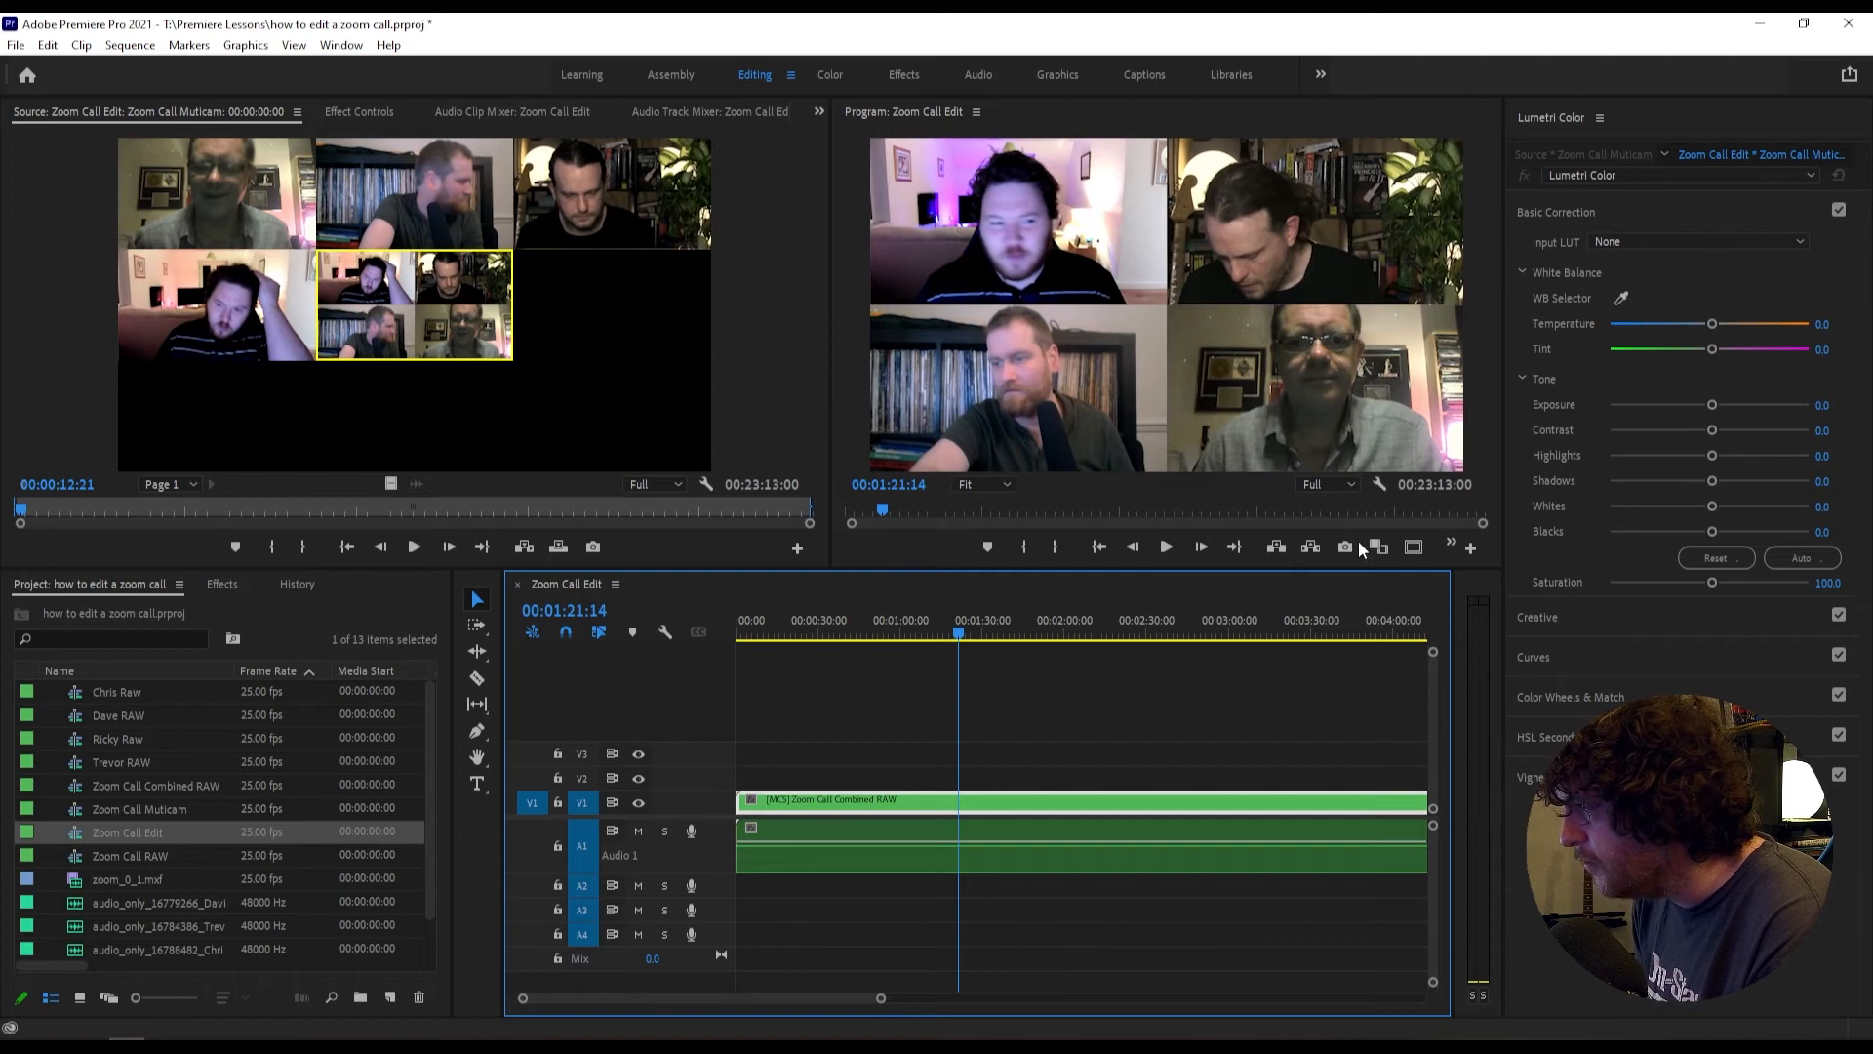
{"action": "left_click", "coordinate": [1500, 562]}
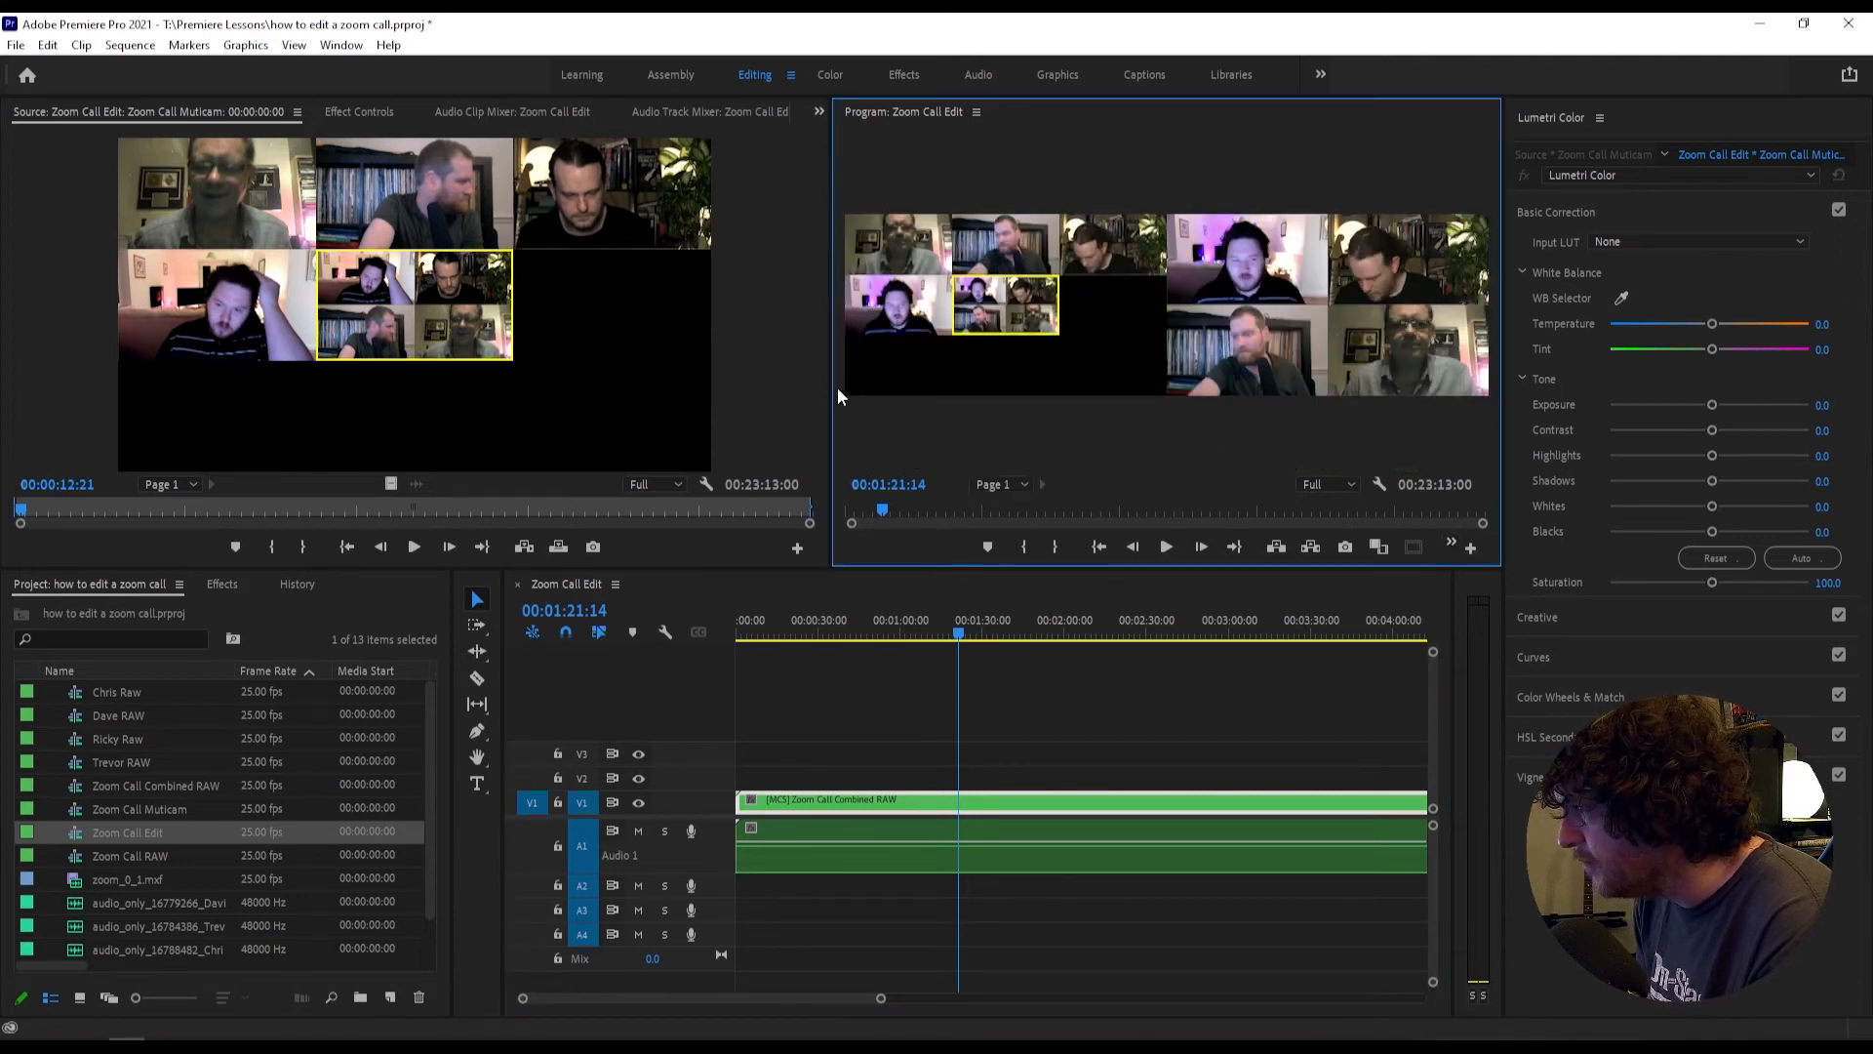
{"action": "left_click_drag", "start_coordinate": [828, 390], "coordinate": [531, 390]}
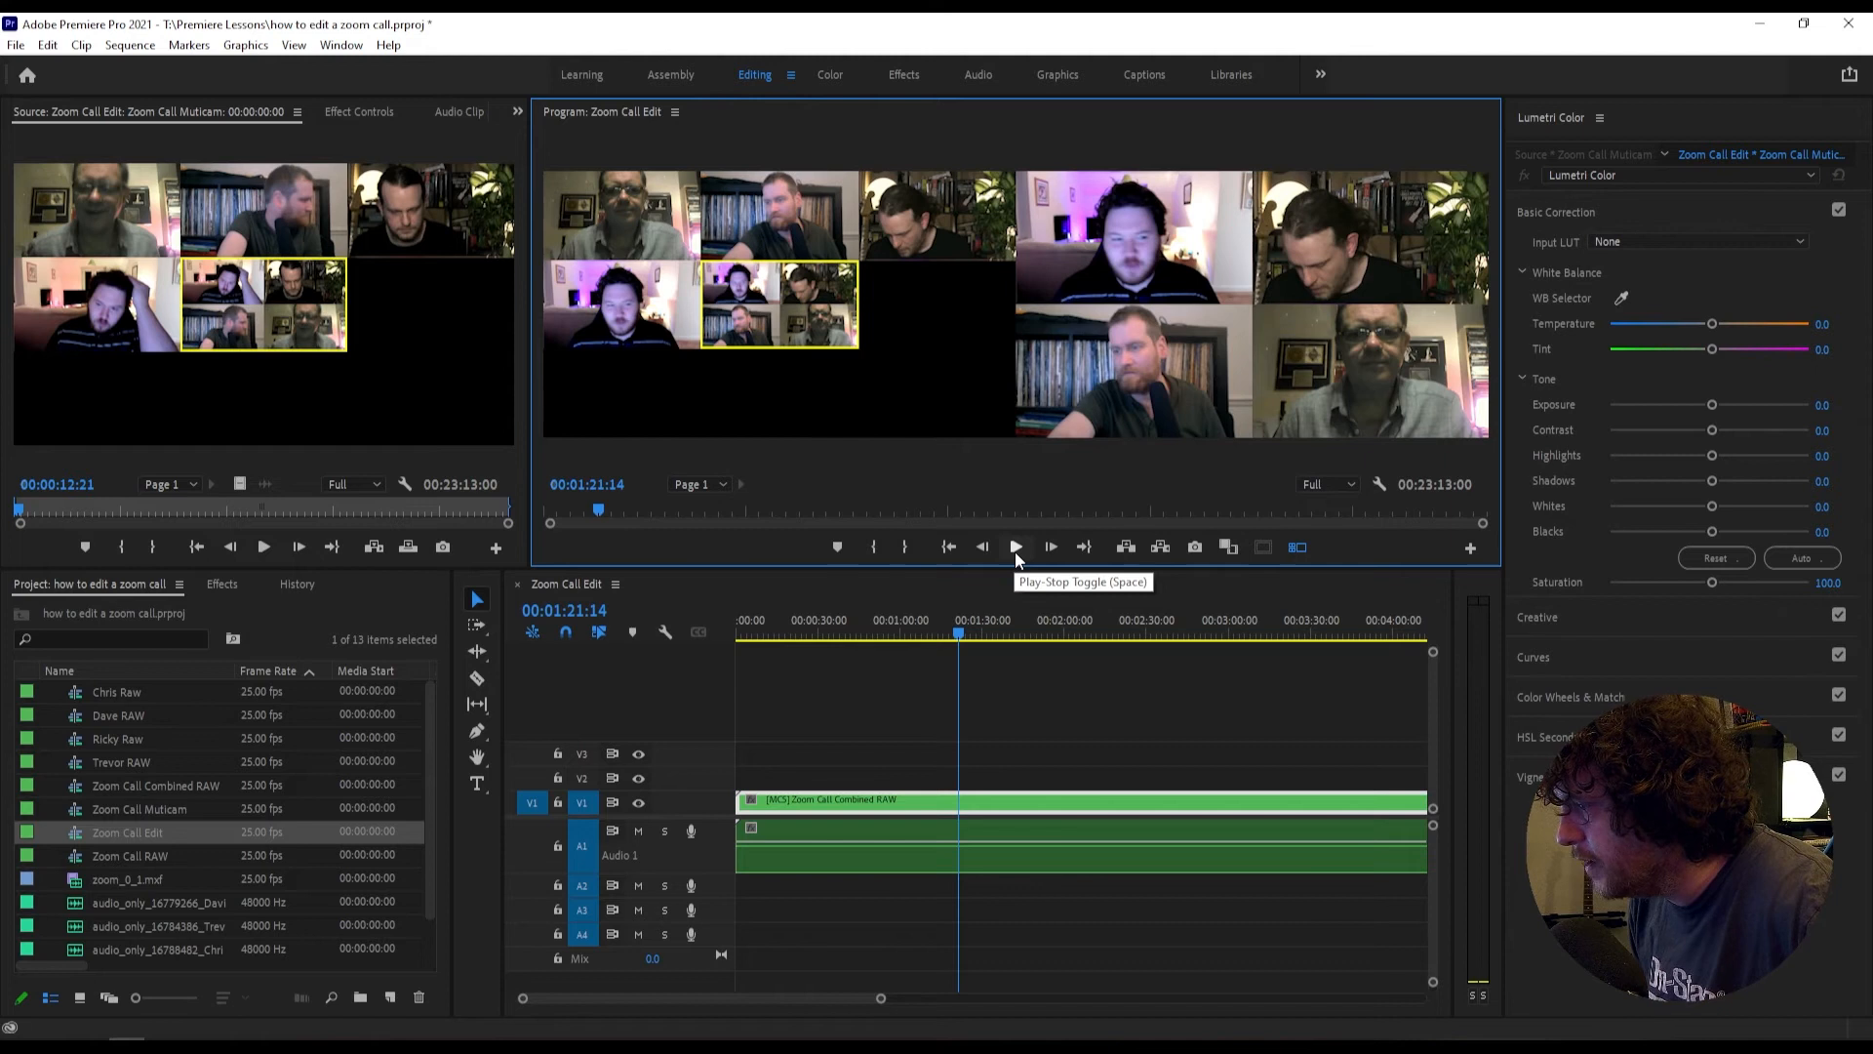
Step: Mute audio track A1 and cut the multicam clip live during playback from 00:01:21:14, switching to cameras 2, 4, 3, 5 and 2
{"action": "left_click", "coordinate": [638, 830]}
{"action": "left_click", "coordinate": [1015, 547]}
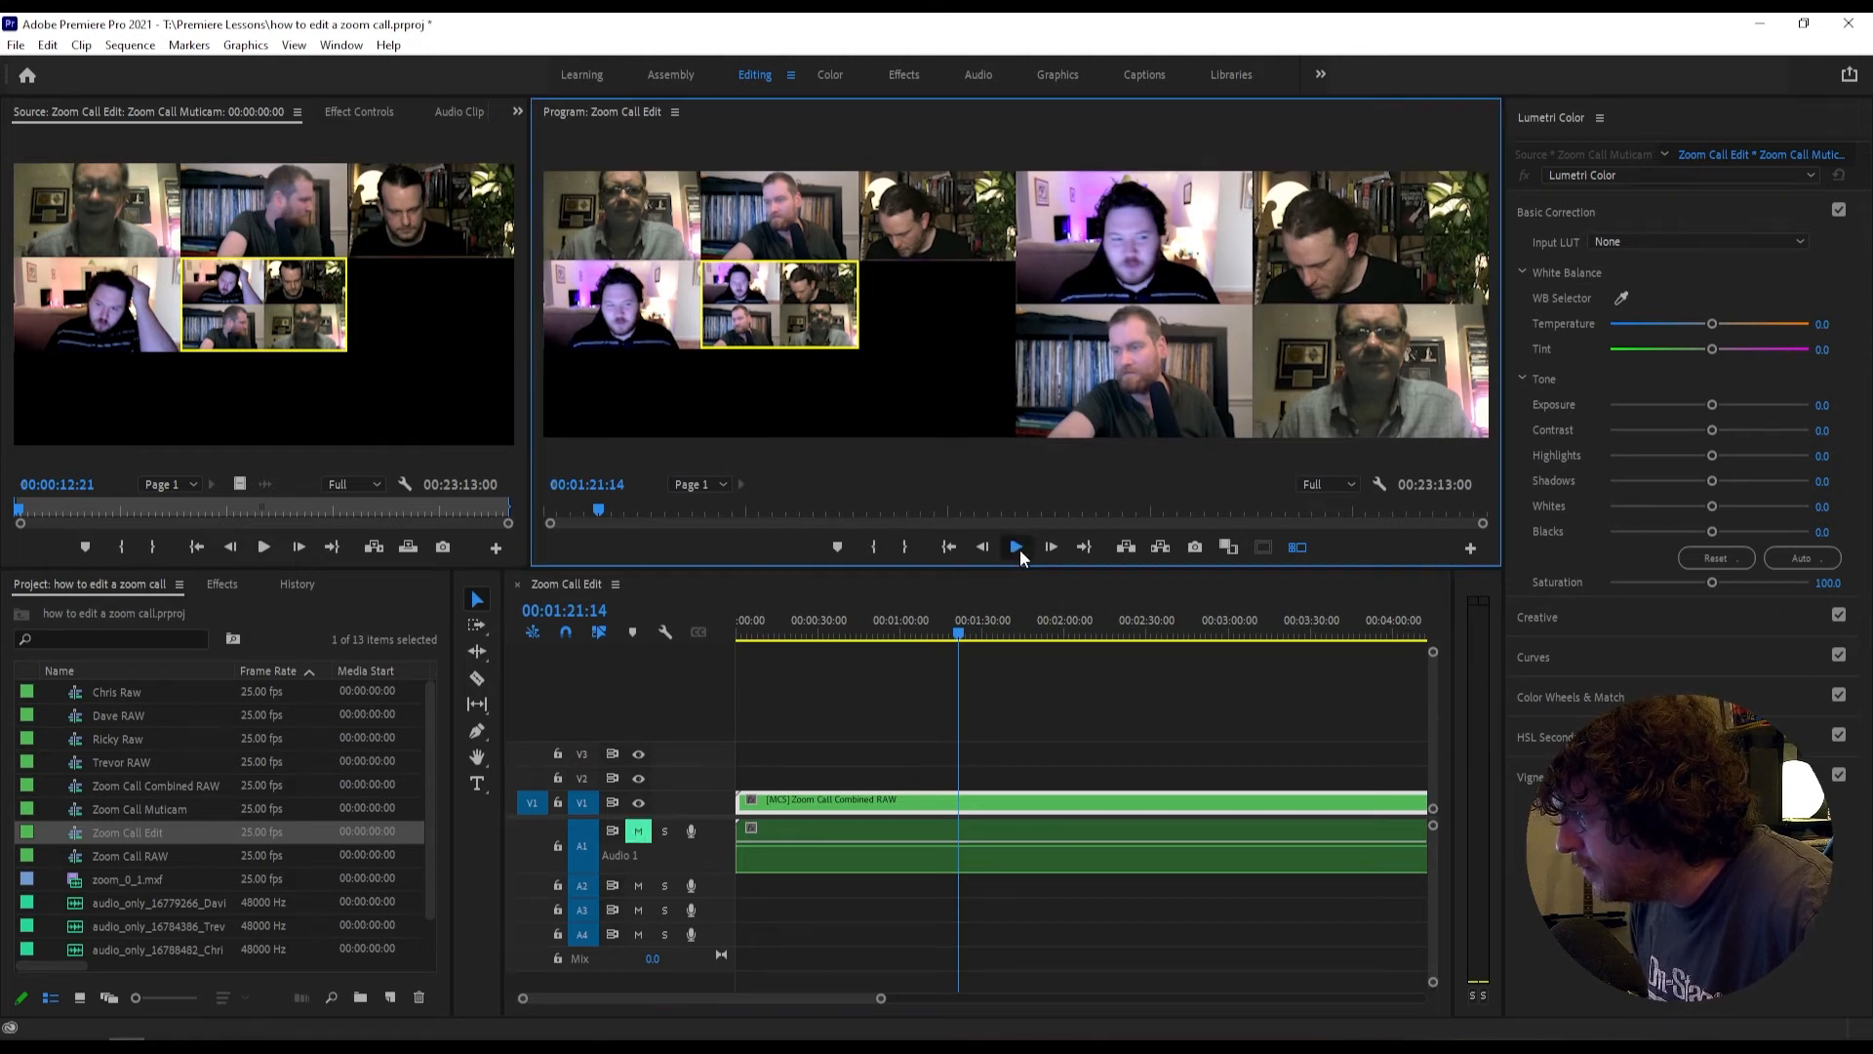
{"action": "left_click", "coordinate": [799, 215]}
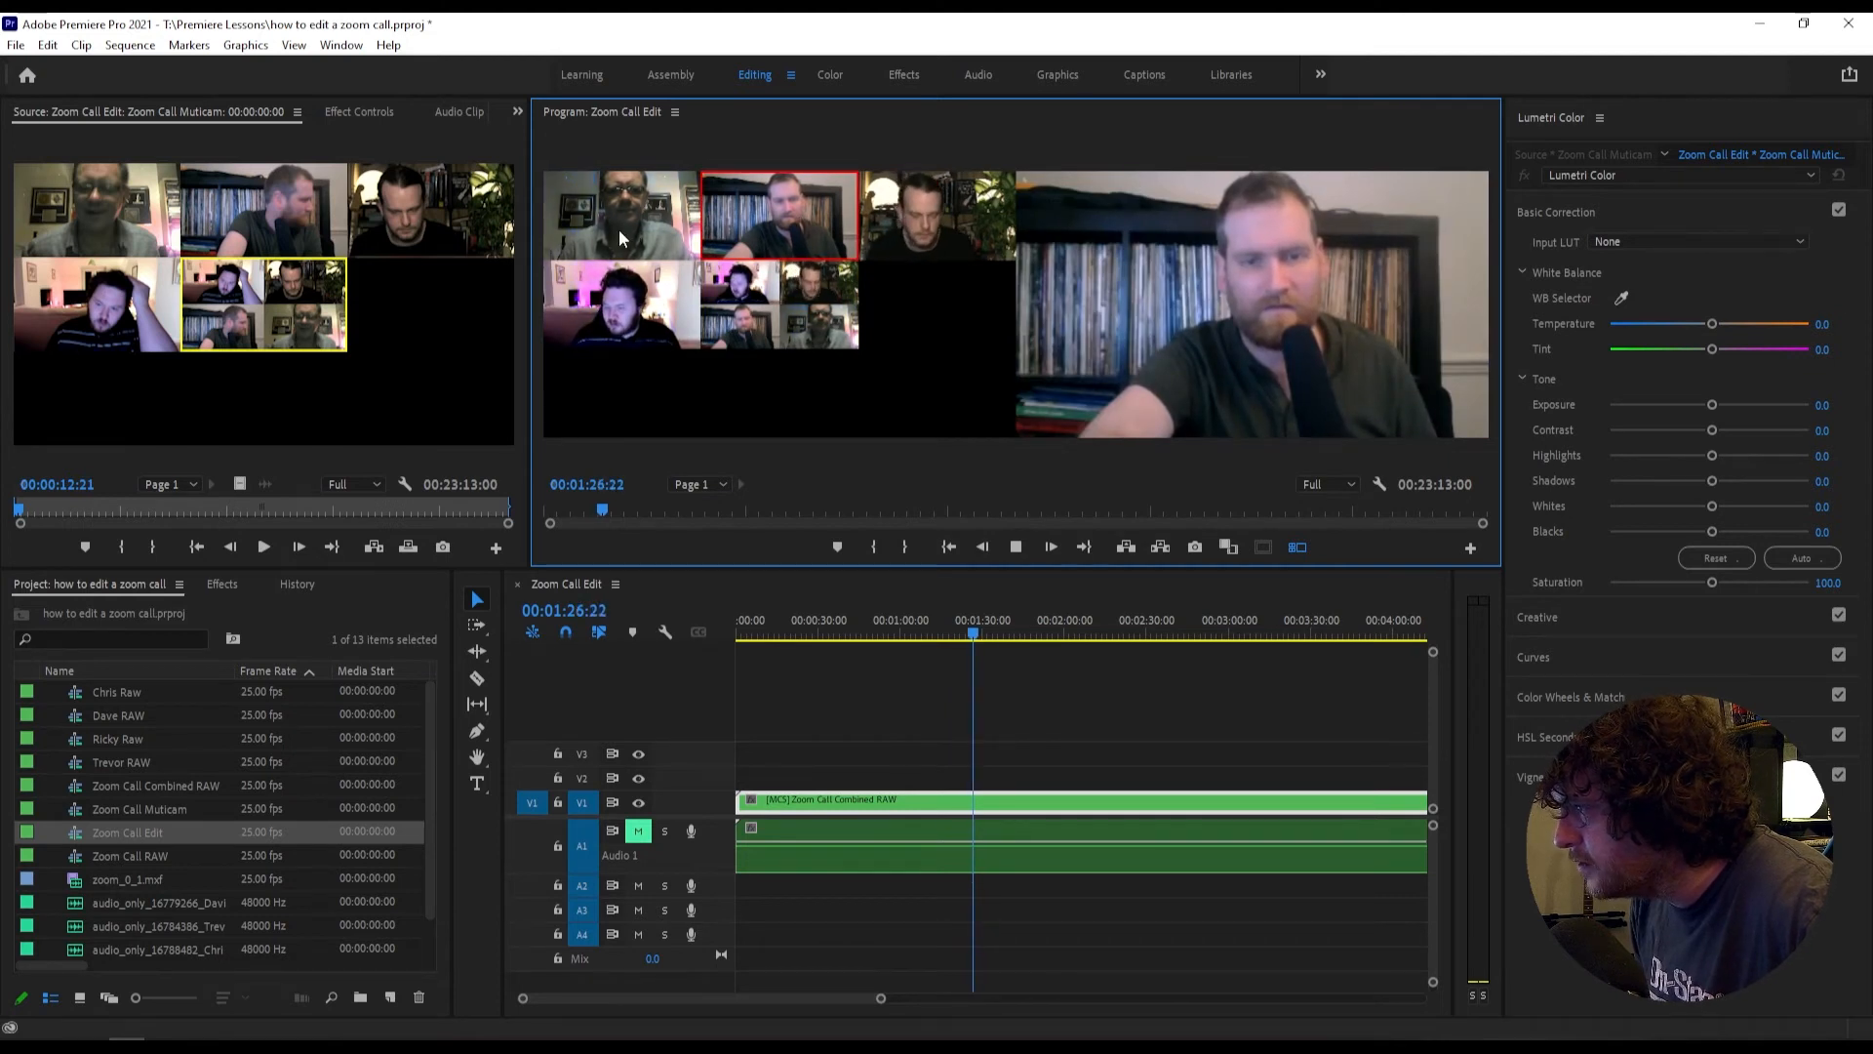
{"action": "left_click", "coordinate": [644, 308]}
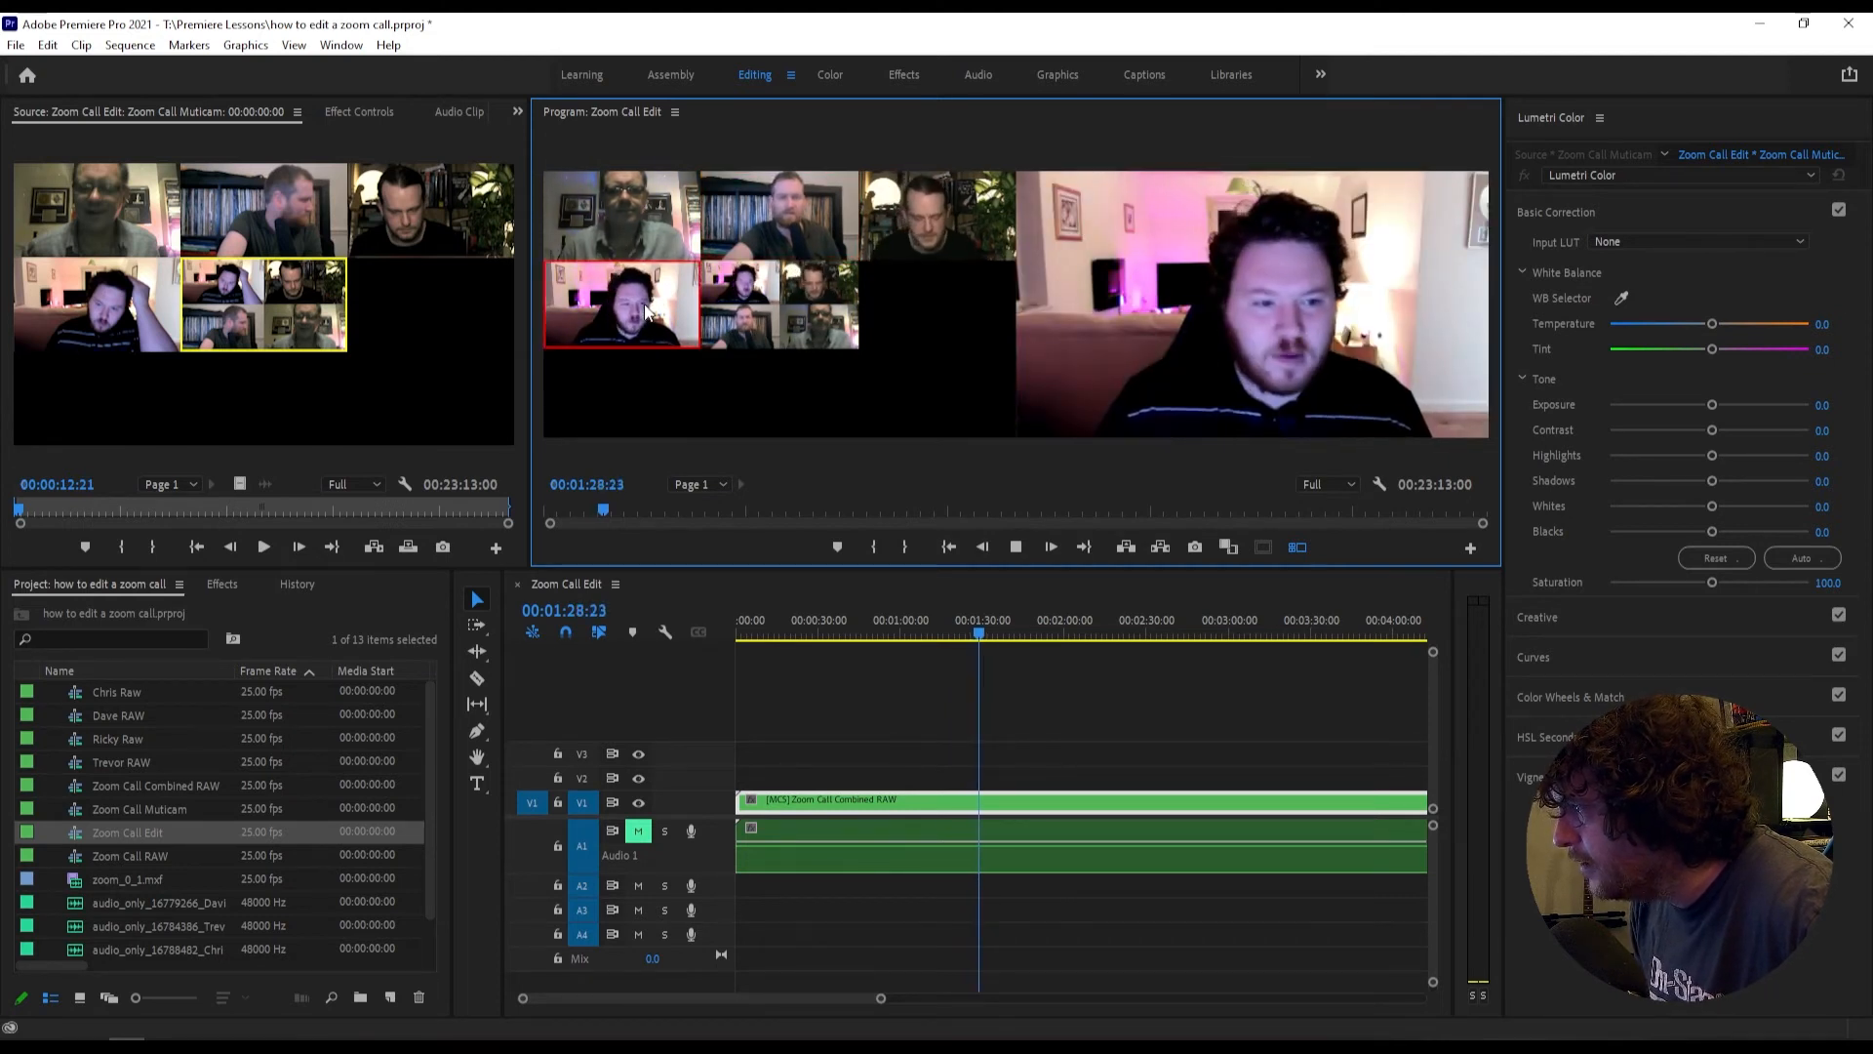
{"action": "left_click", "coordinate": [968, 230]}
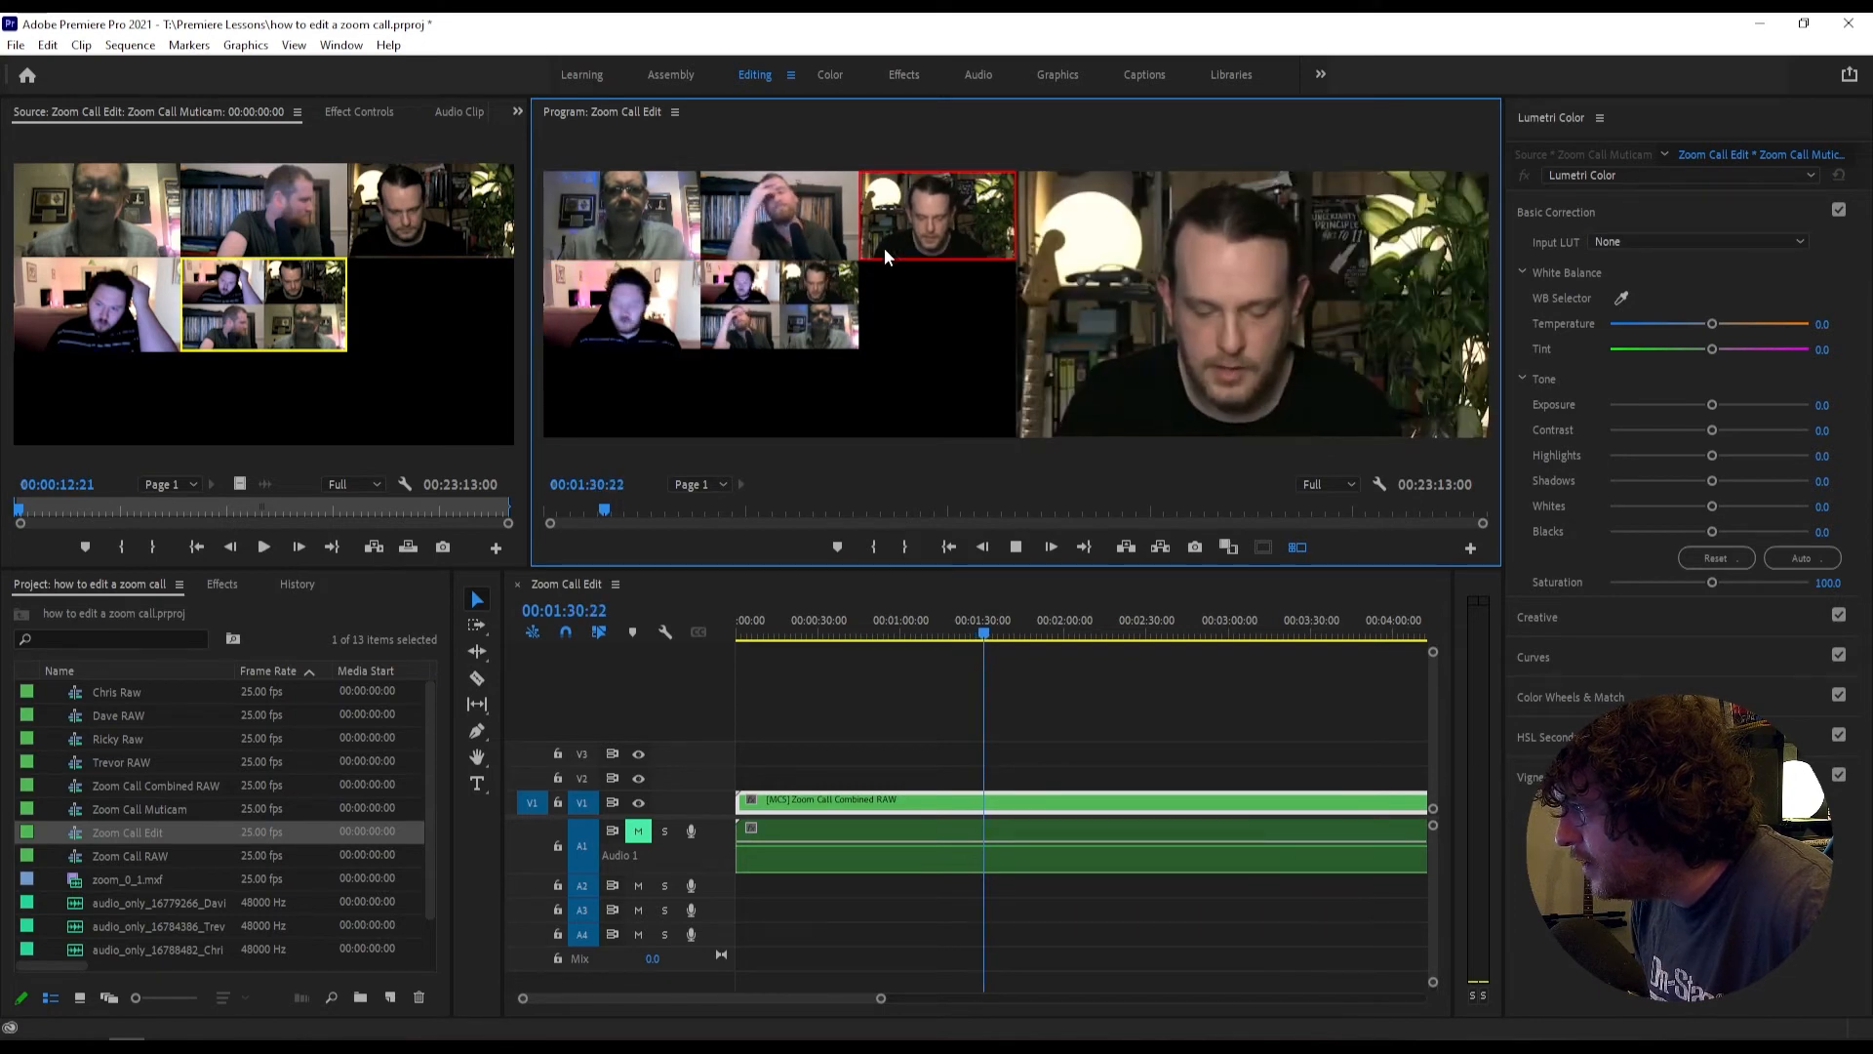
{"action": "left_click", "coordinate": [743, 310]}
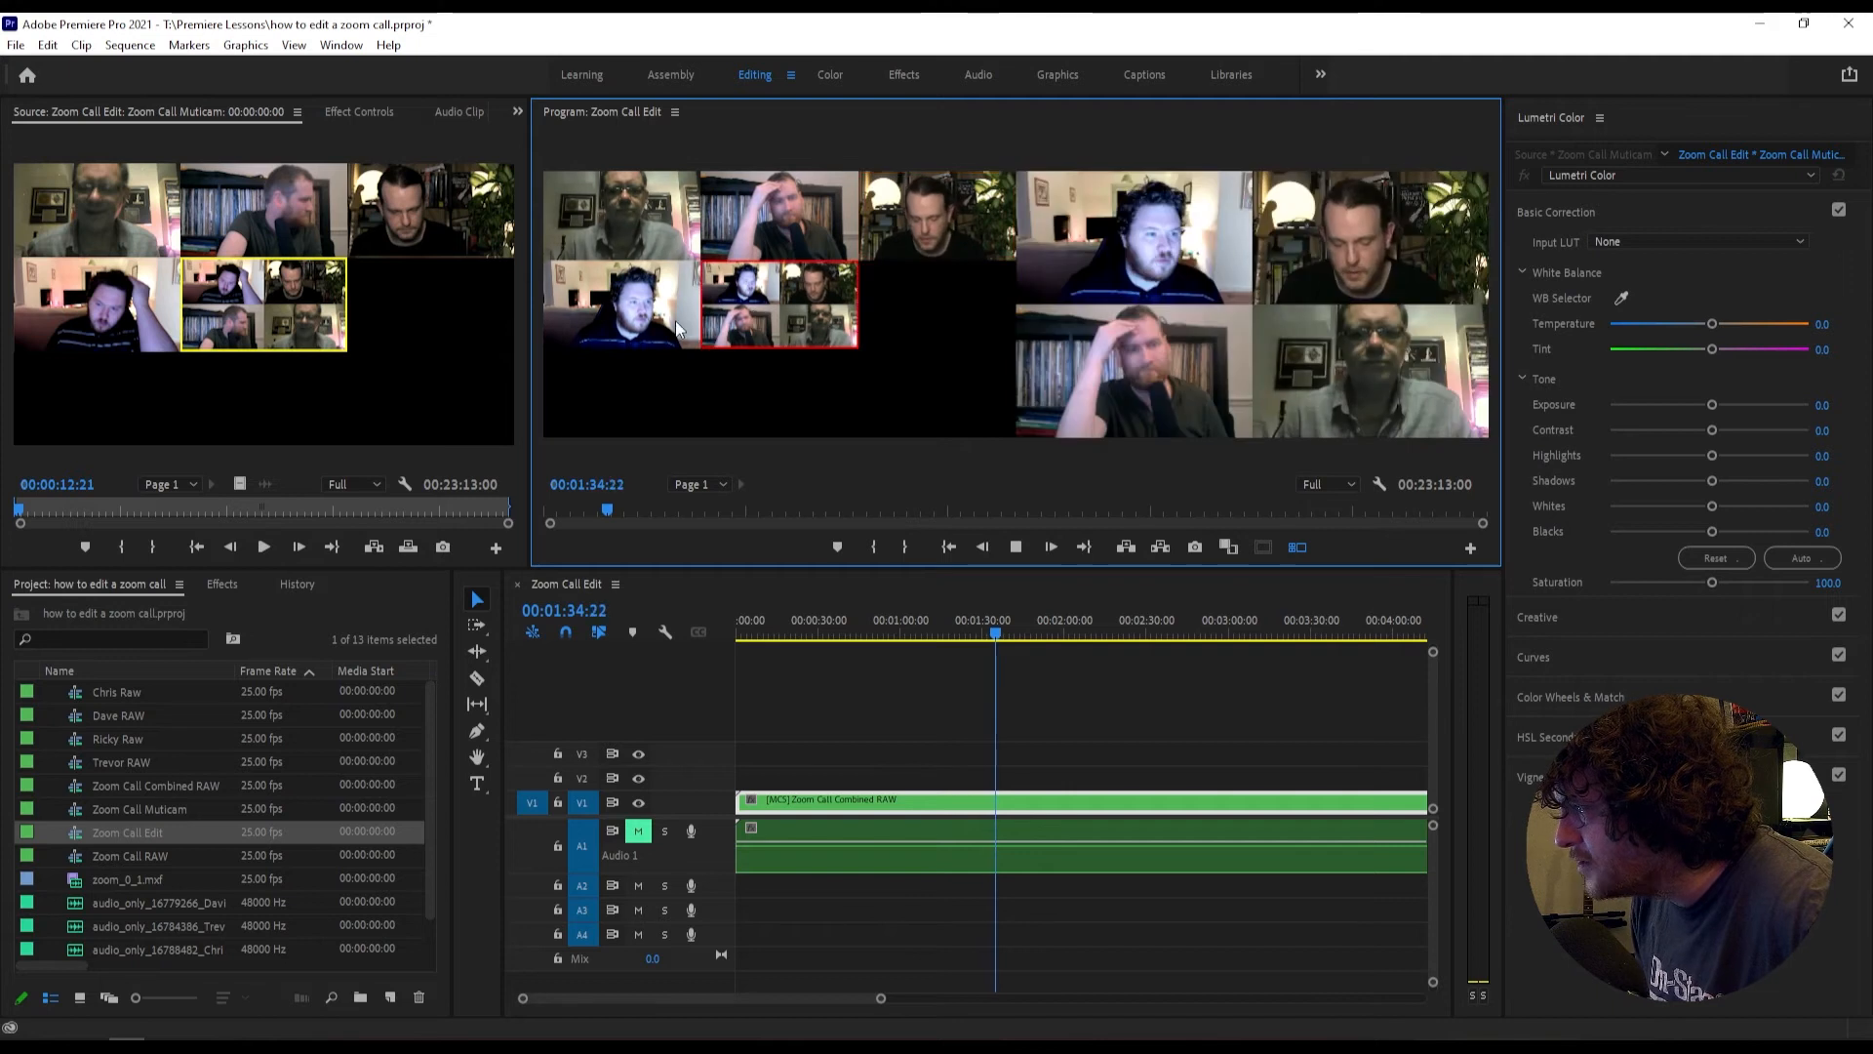
{"action": "left_click", "coordinate": [804, 216]}
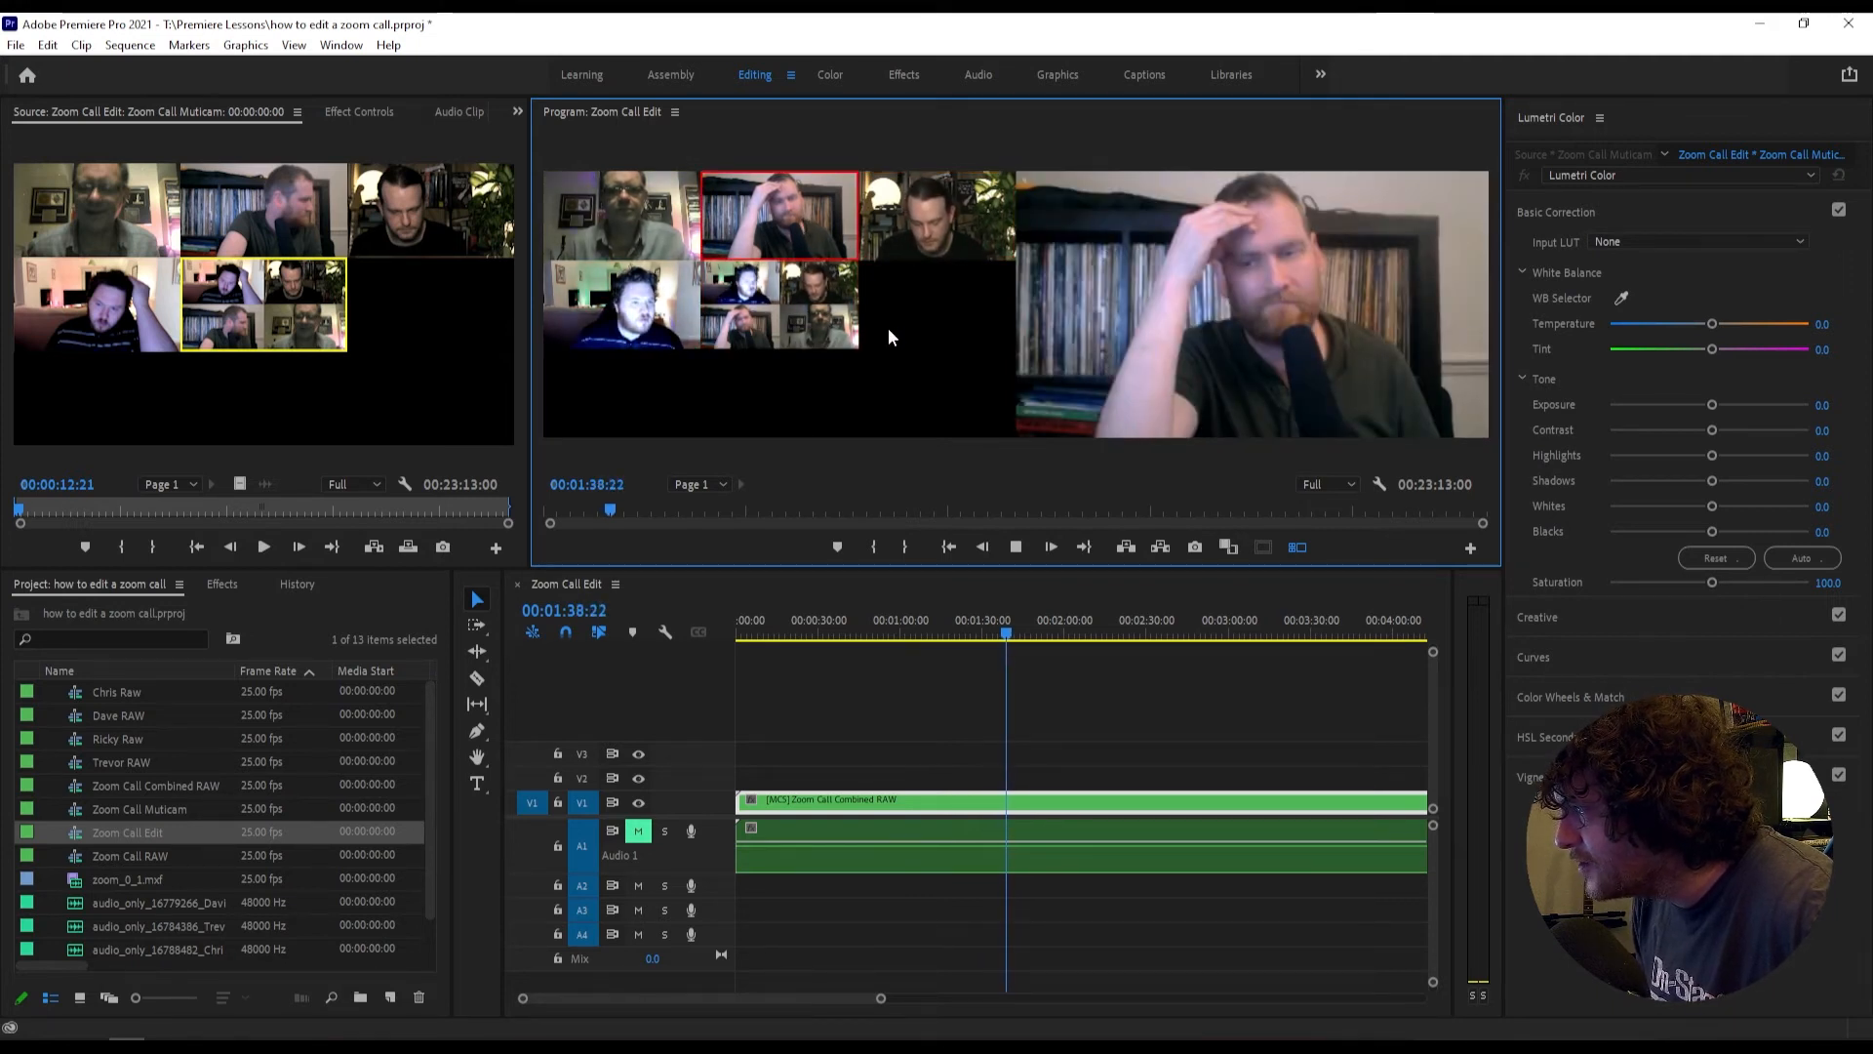
{"action": "left_click", "coordinate": [1015, 546]}
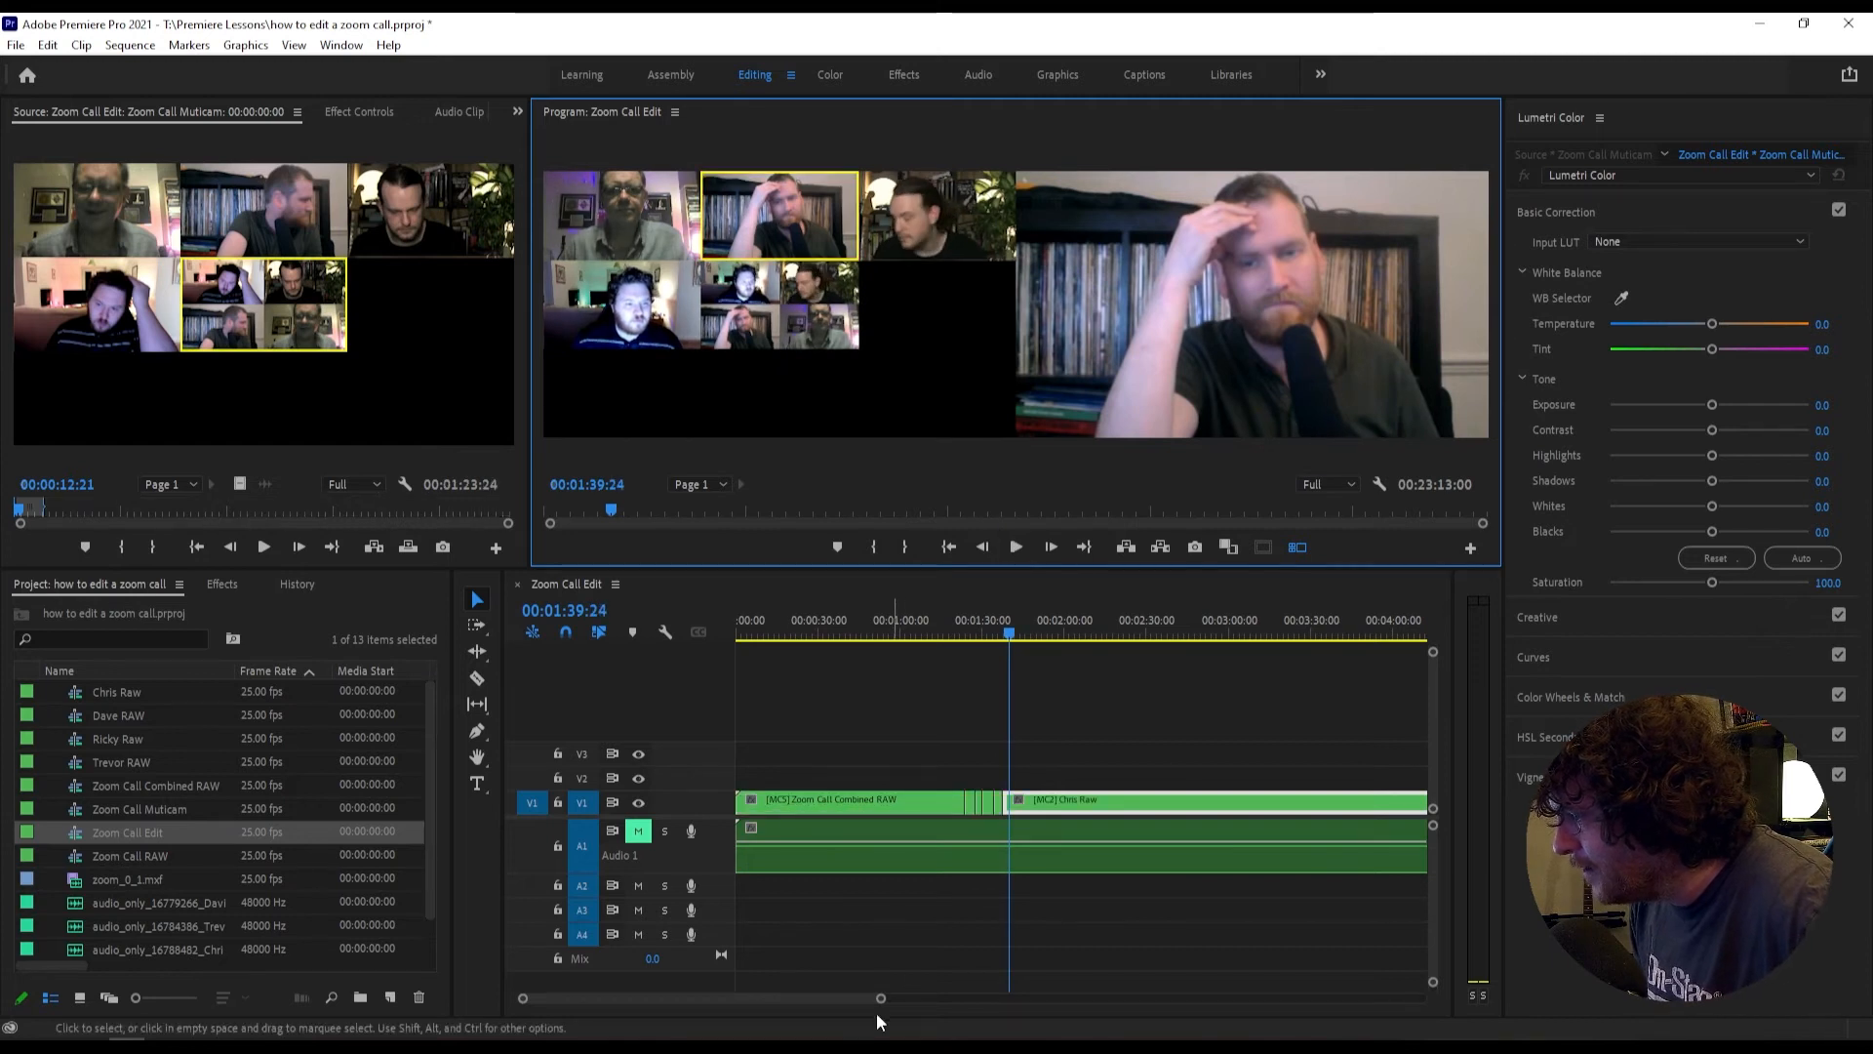
Step: Unmute audio track A1 and scrub through the recorded camera cuts, ending on the first camera 2 segment
{"action": "left_click_drag", "start_coordinate": [881, 998], "coordinate": [789, 997]}
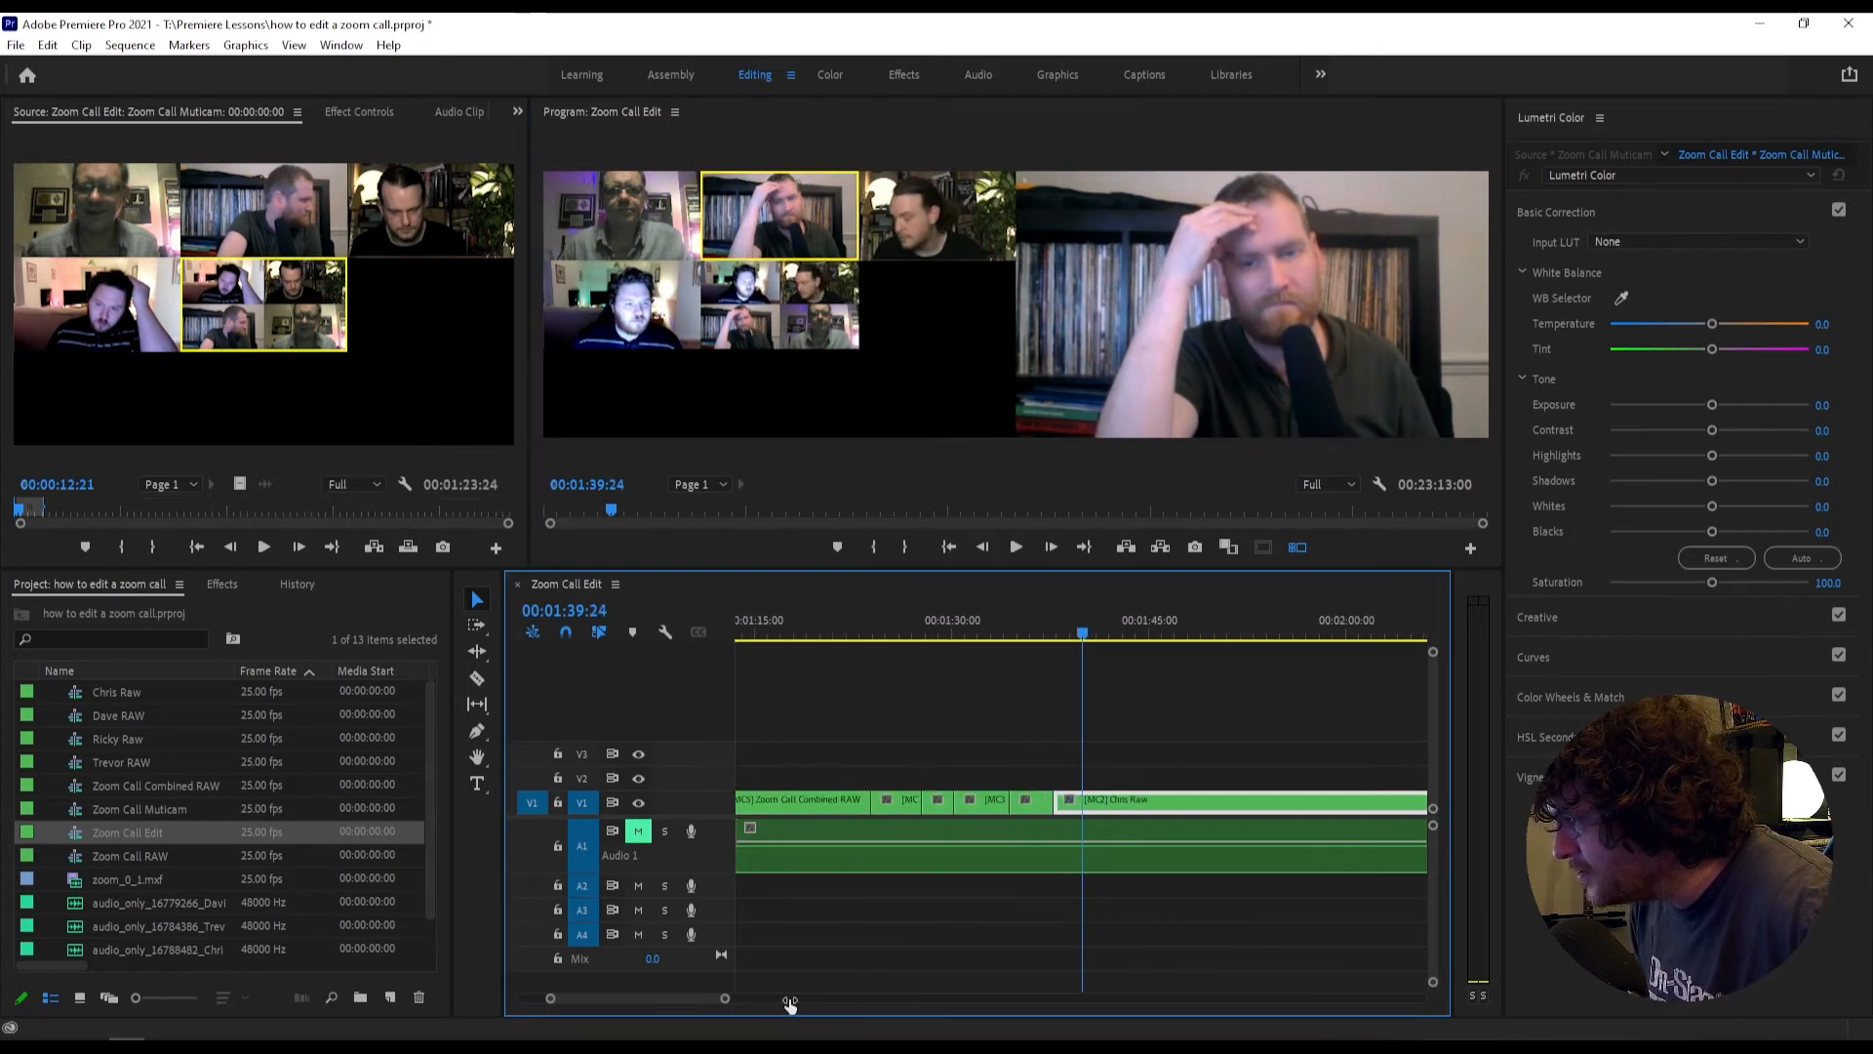
{"action": "mouse_move", "coordinate": [857, 622]}
{"action": "left_mouse_down"}
{"action": "mouse_move", "coordinate": [1062, 624]}
{"action": "mouse_move", "coordinate": [843, 632]}
{"action": "left_mouse_up"}
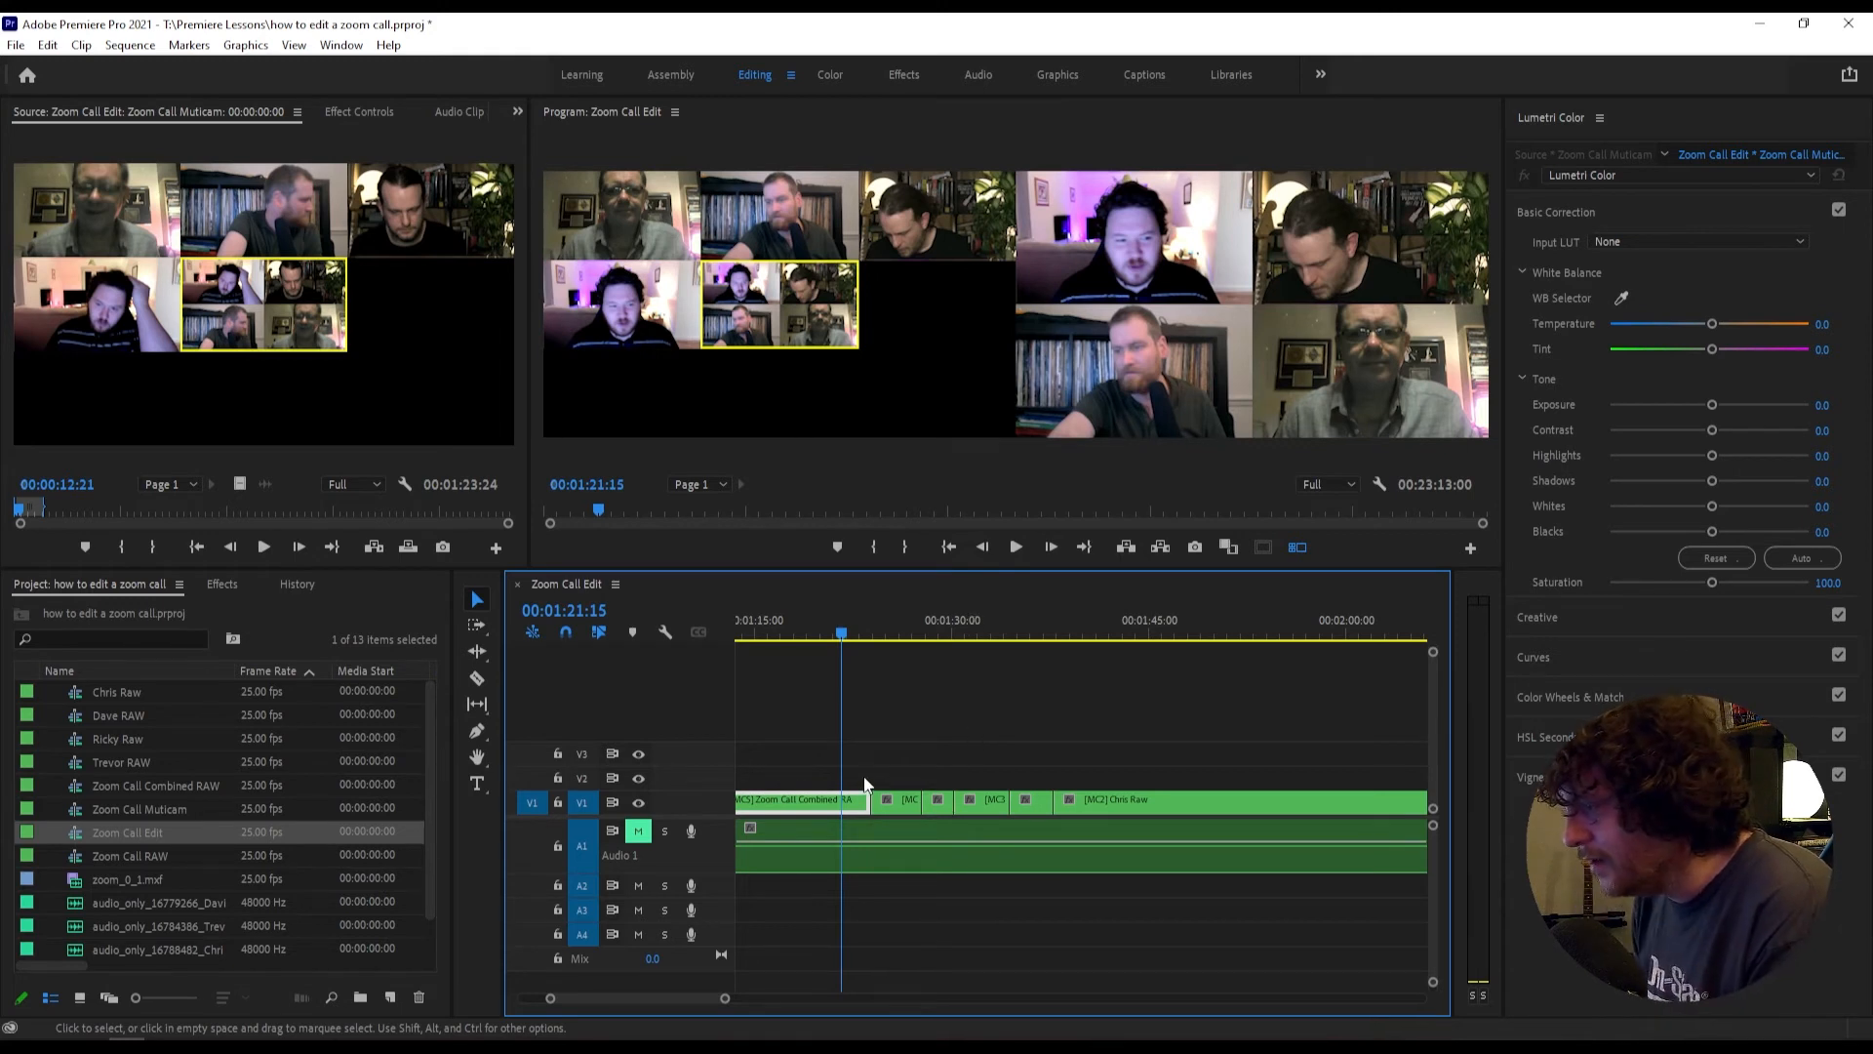
{"action": "left_click", "coordinate": [636, 833]}
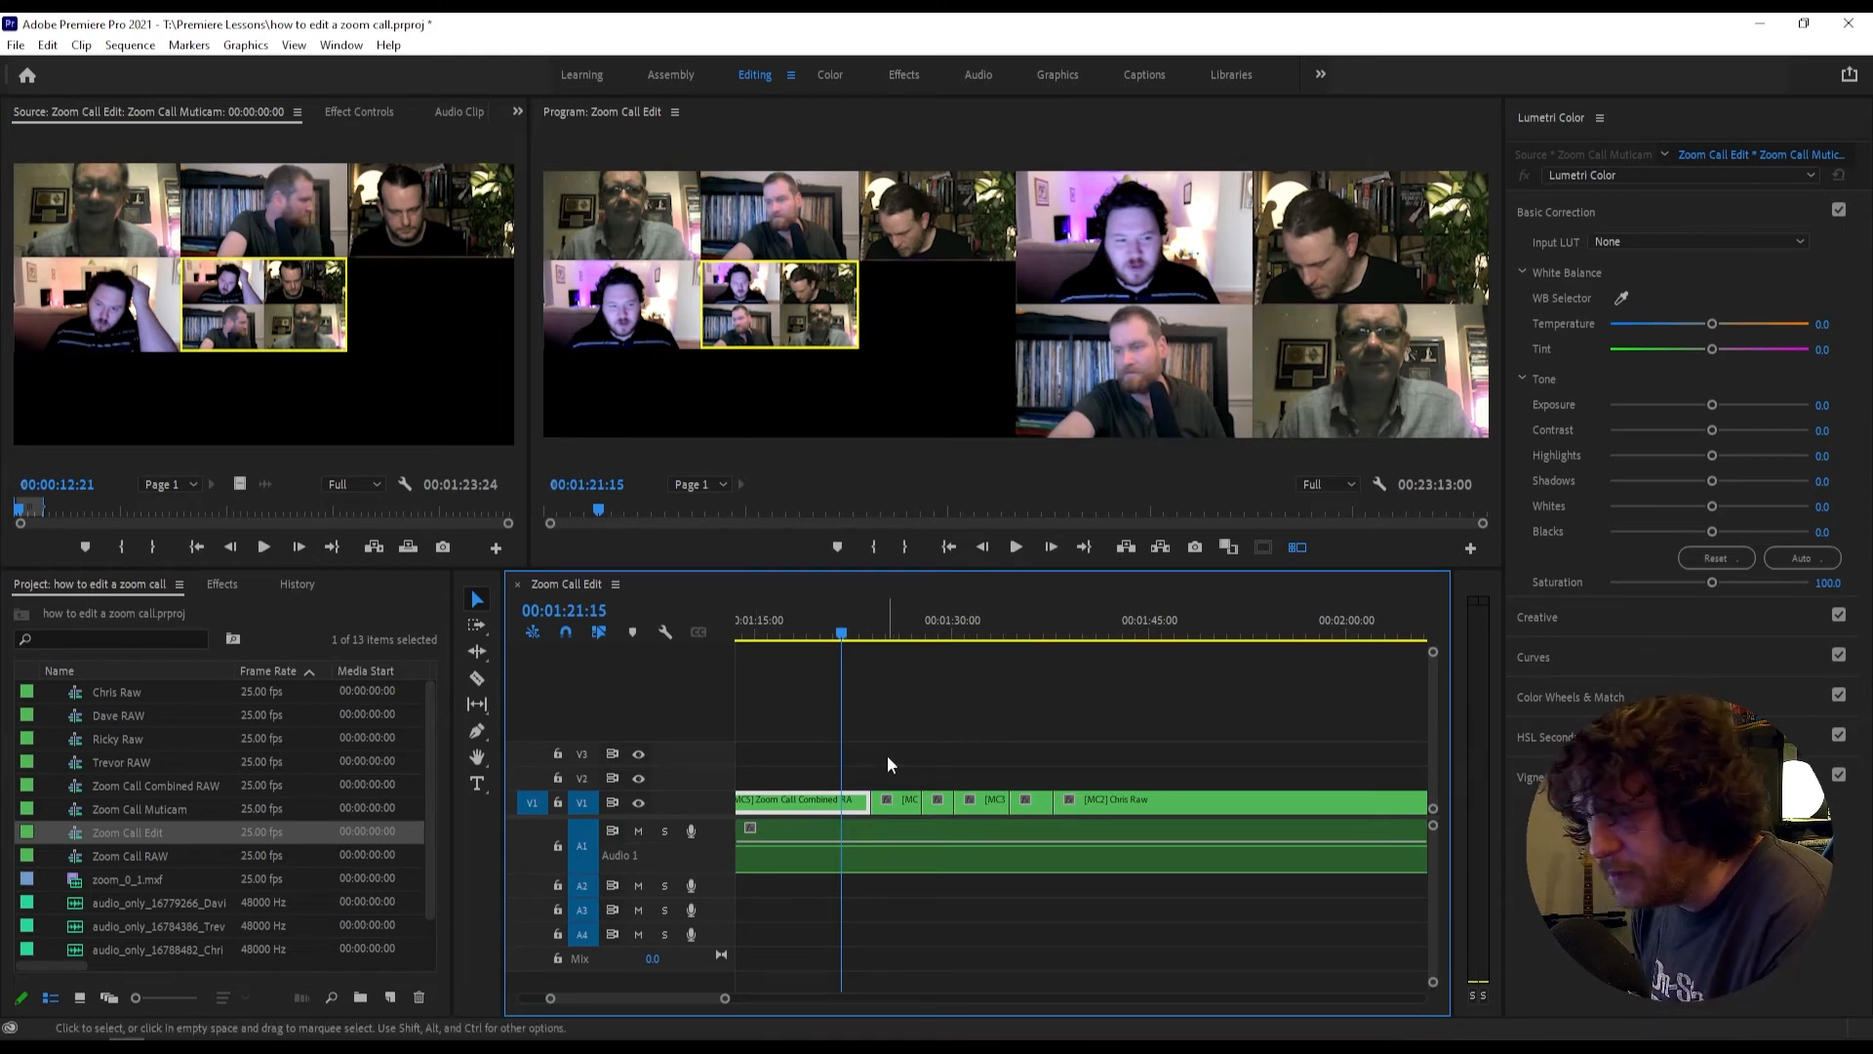
{"action": "left_click_drag", "start_coordinate": [865, 630], "coordinate": [1101, 635]}
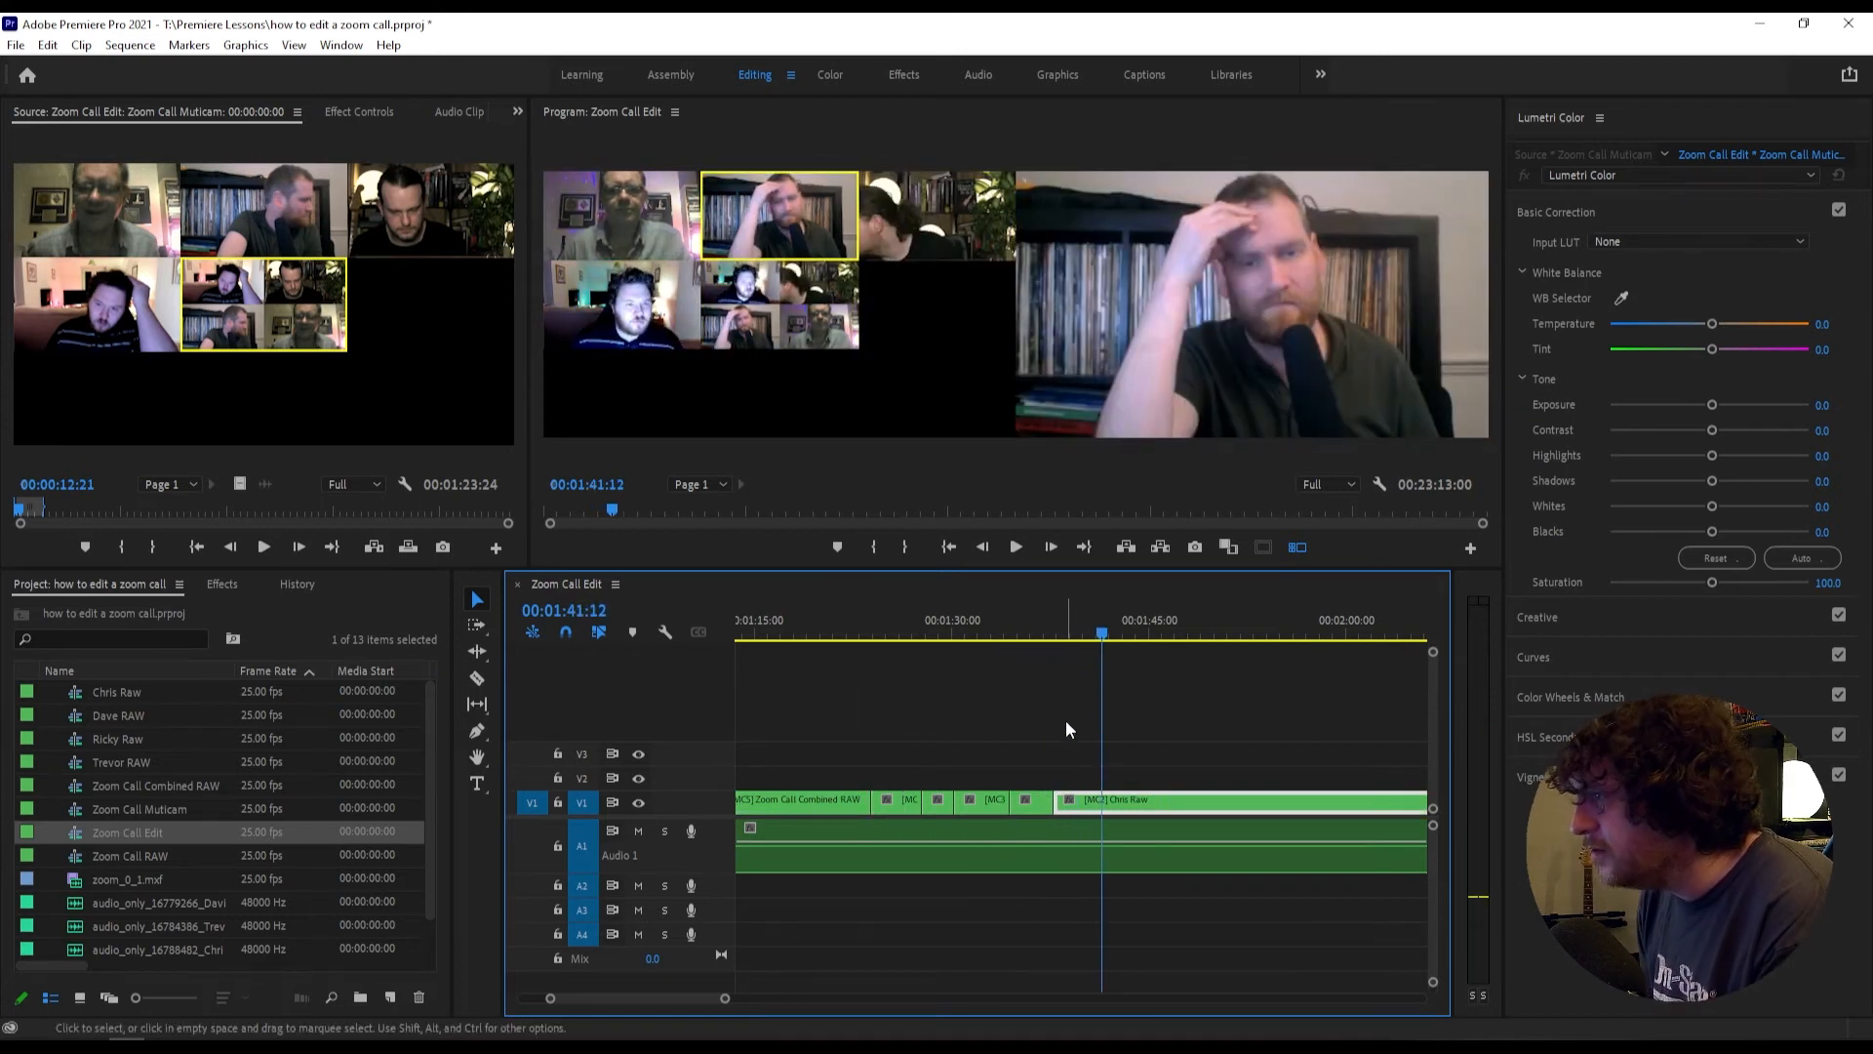
{"action": "left_click", "coordinate": [885, 631]}
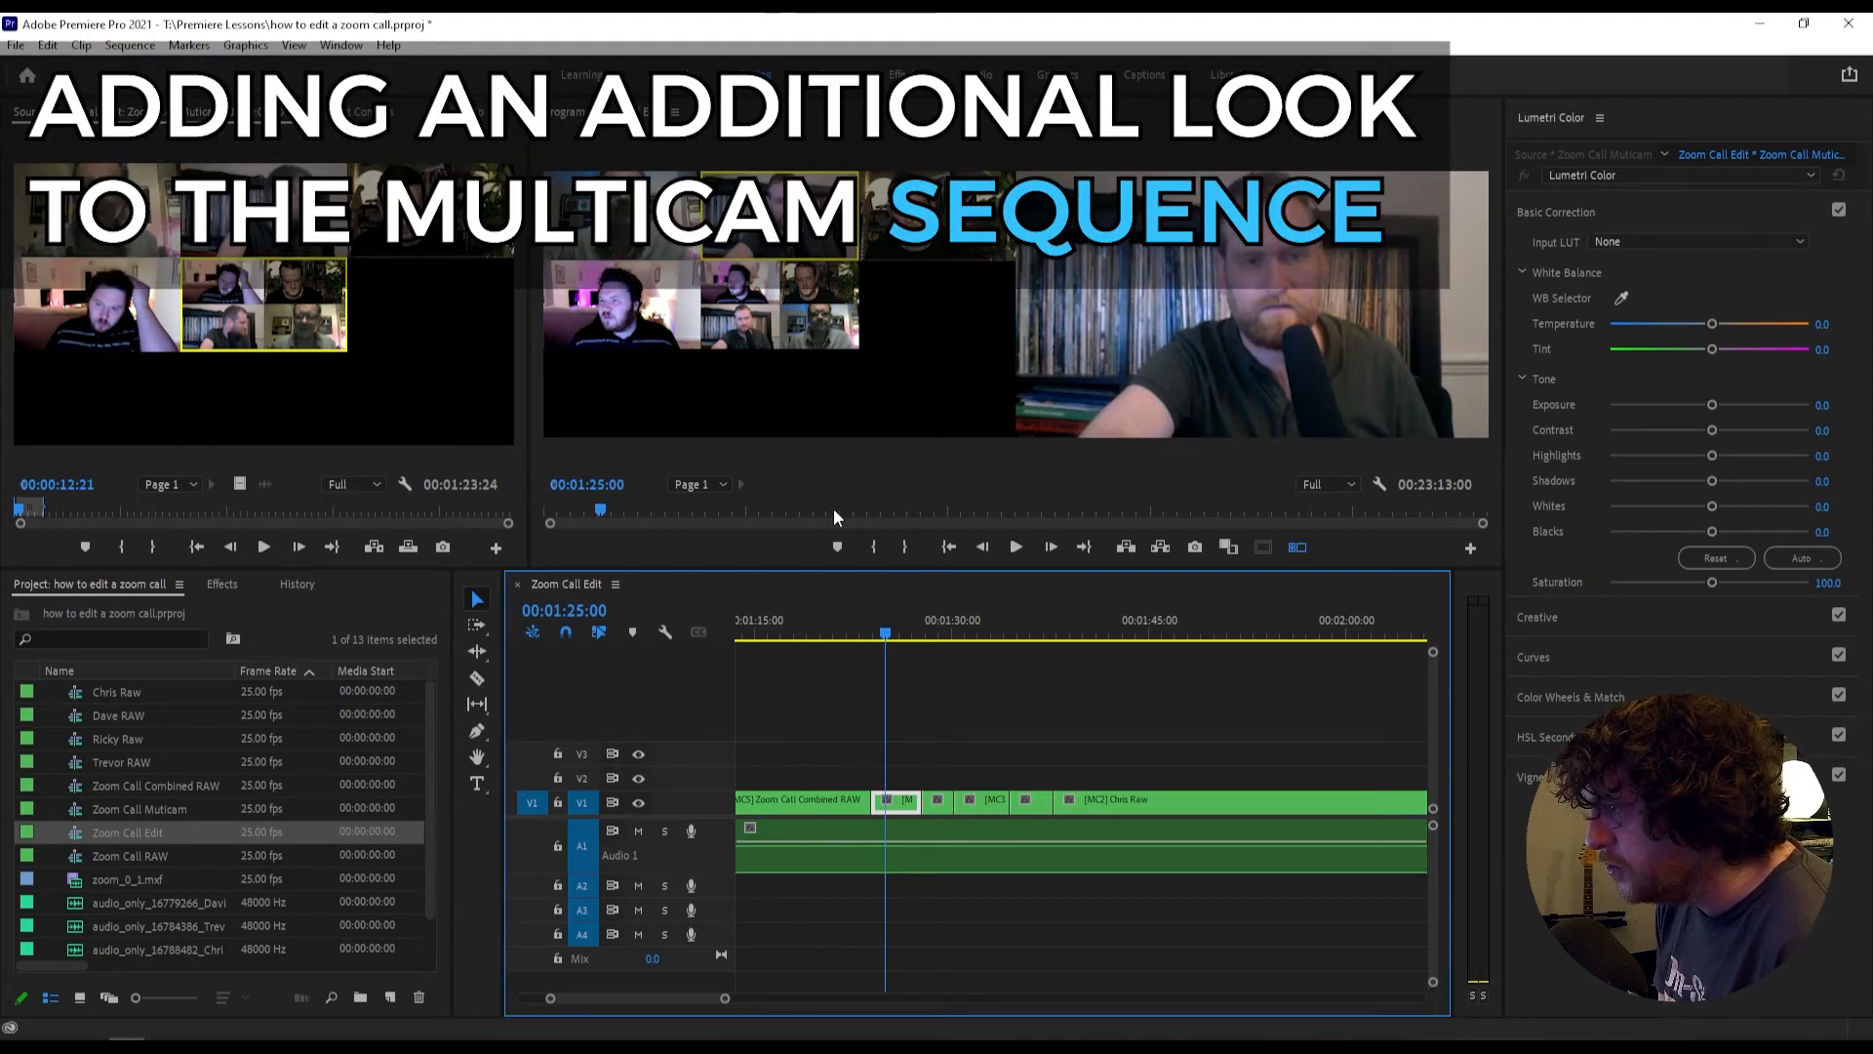
Step: Open the Zoom Call Muticam sequence and correct its name to Zoom Call Multicam
{"action": "double_click", "coordinate": [85, 809]}
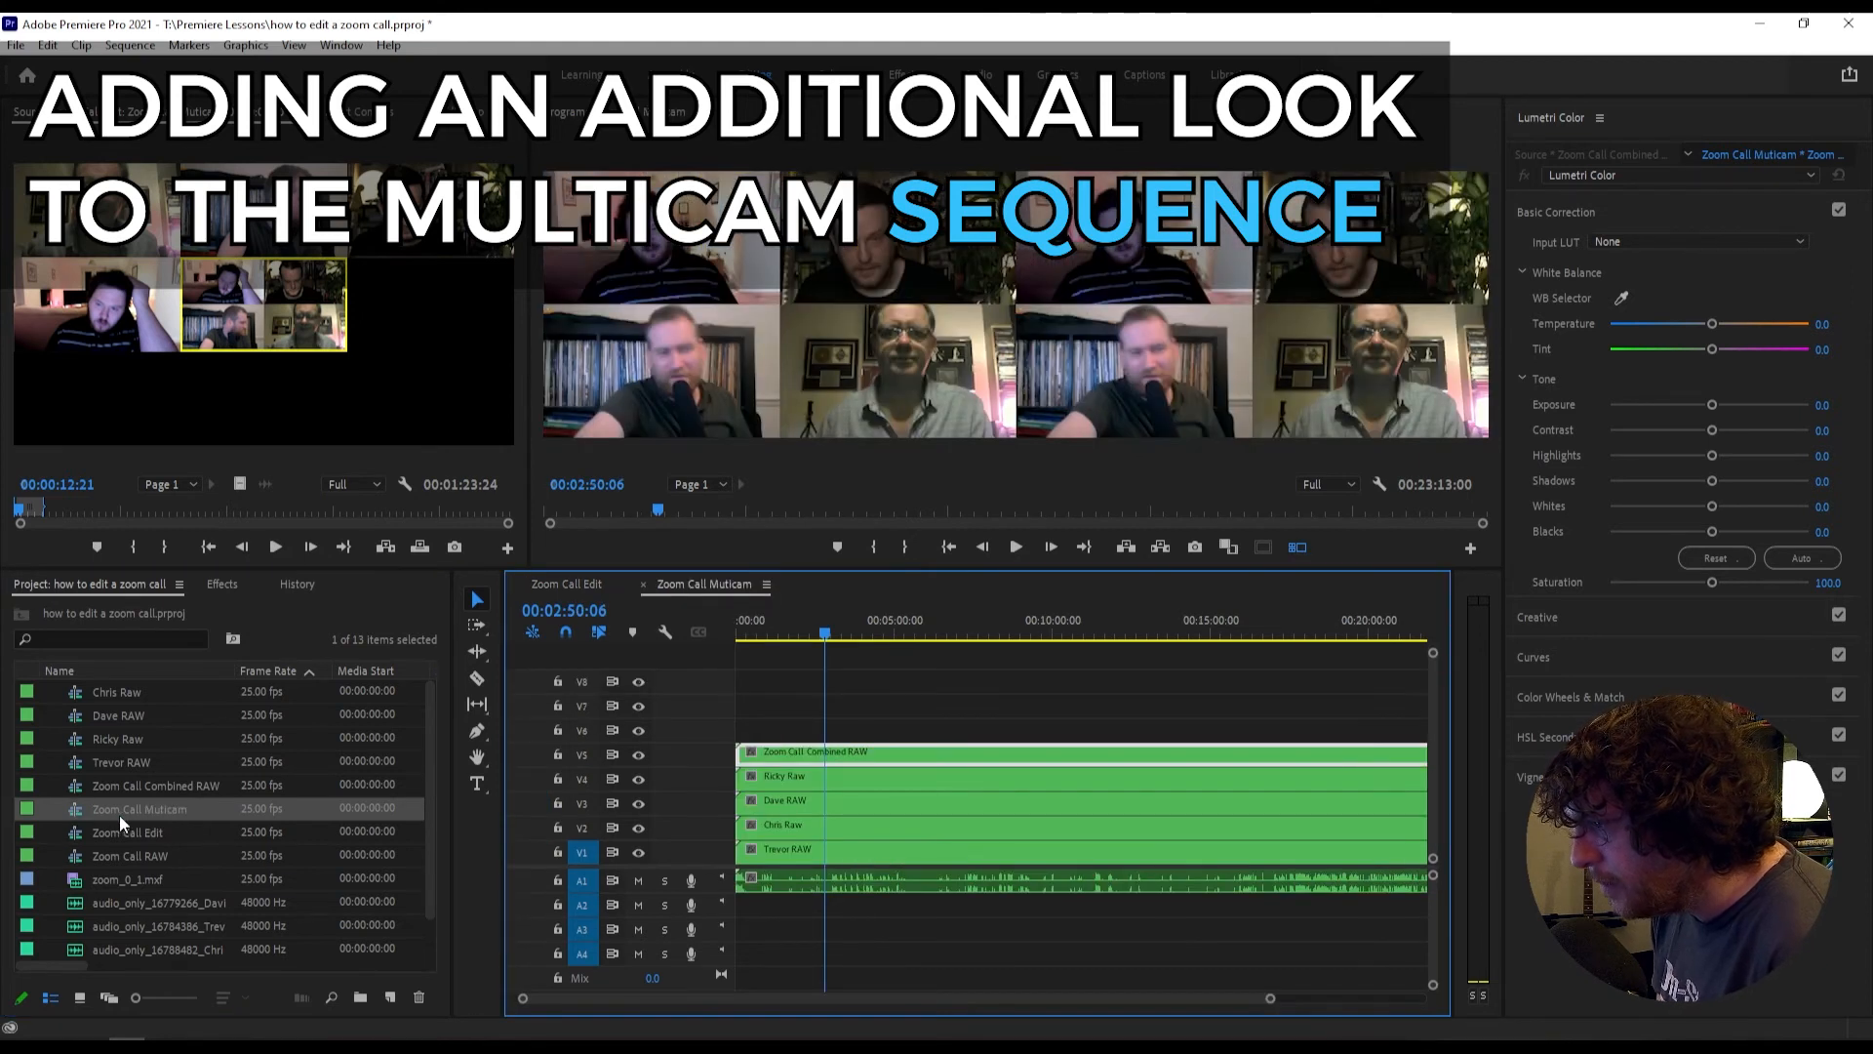
{"action": "left_click", "coordinate": [156, 816]}
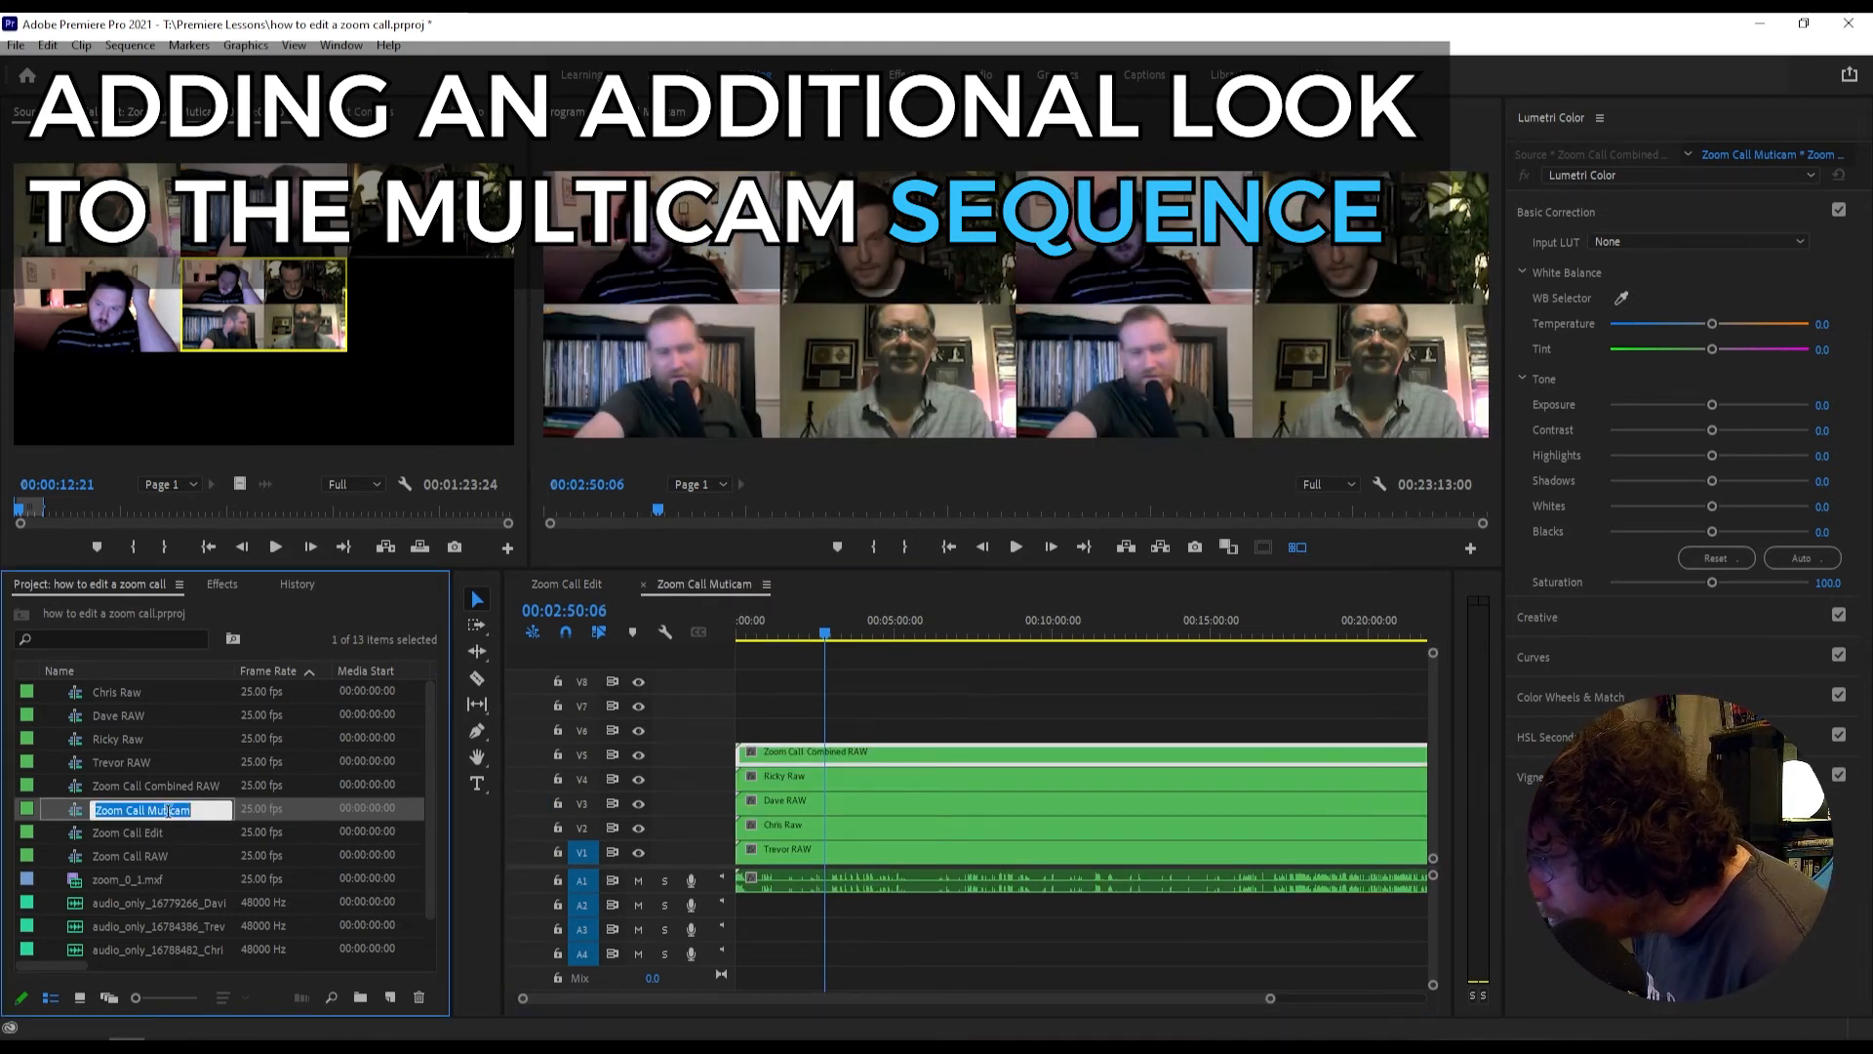
{"action": "left_click", "coordinate": [164, 810]}
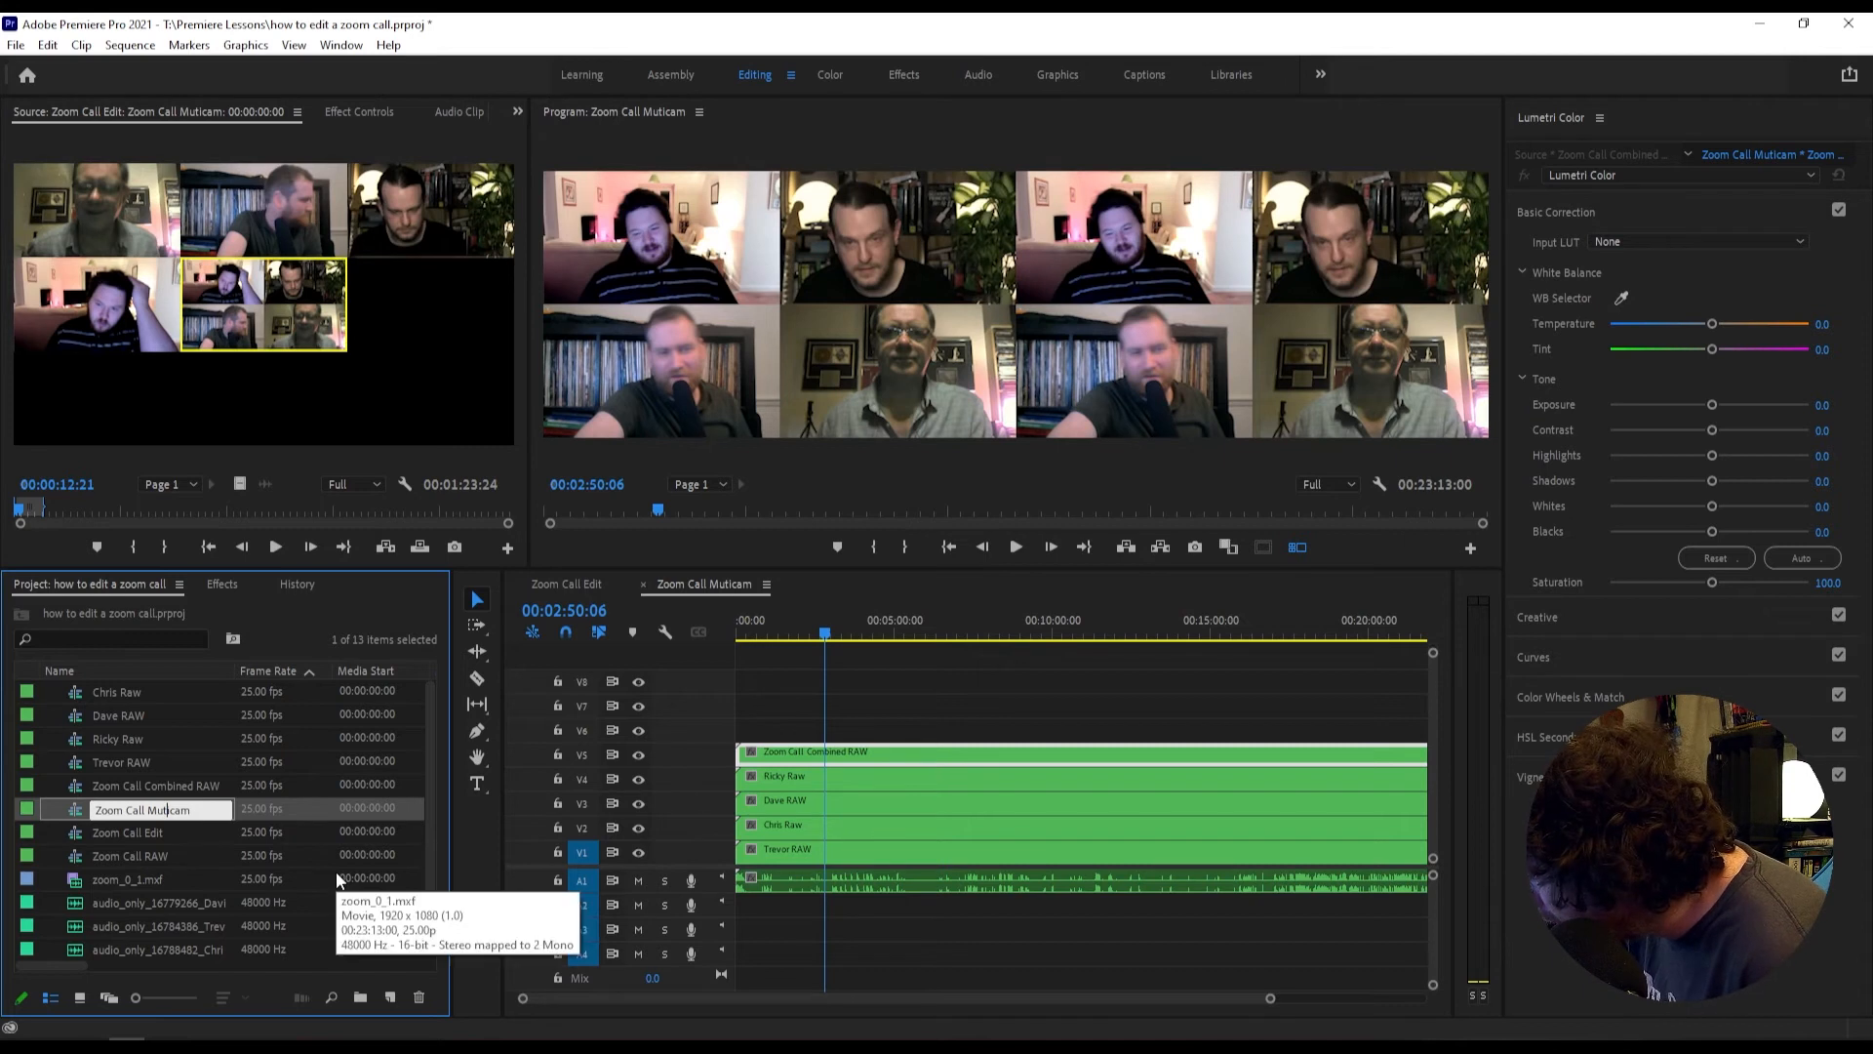
{"action": "type", "text": "l"}
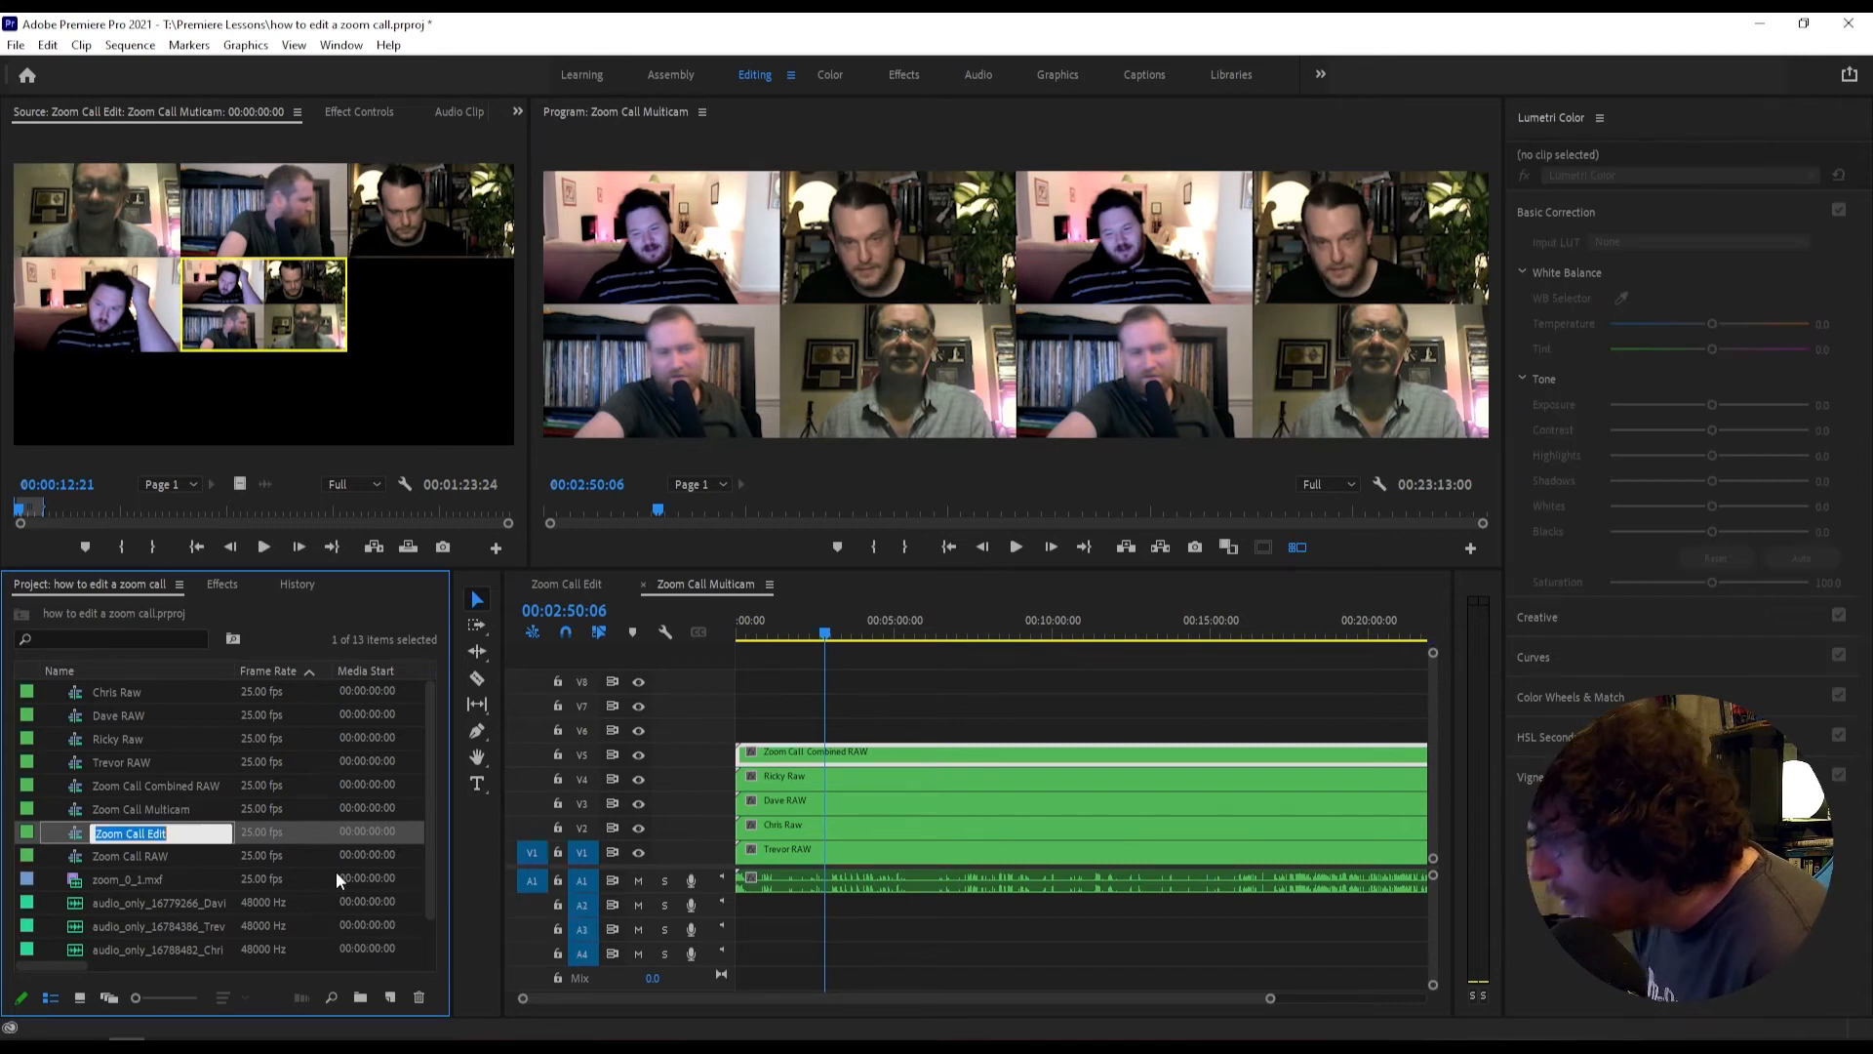
{"action": "key", "text": "Return"}
{"action": "left_click", "coordinate": [987, 811]}
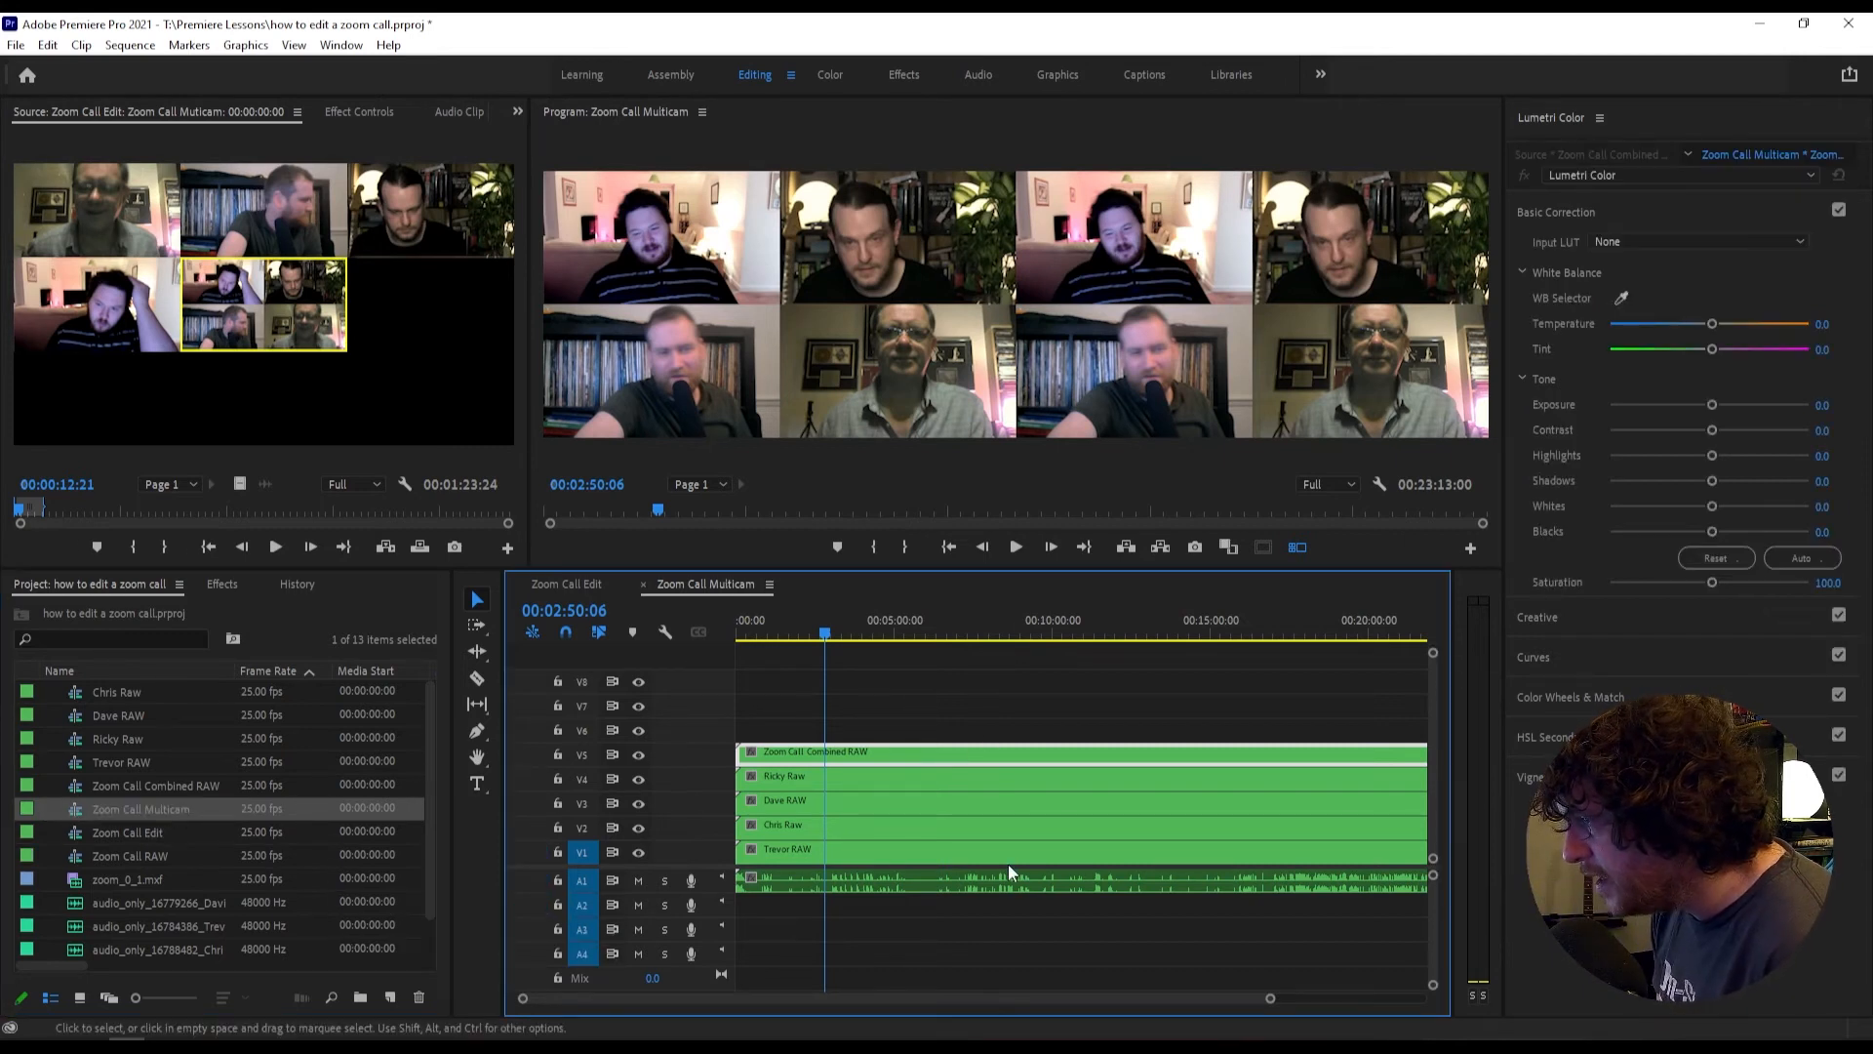
{"action": "left_click", "coordinate": [991, 712]}
{"action": "left_click", "coordinate": [793, 750]}
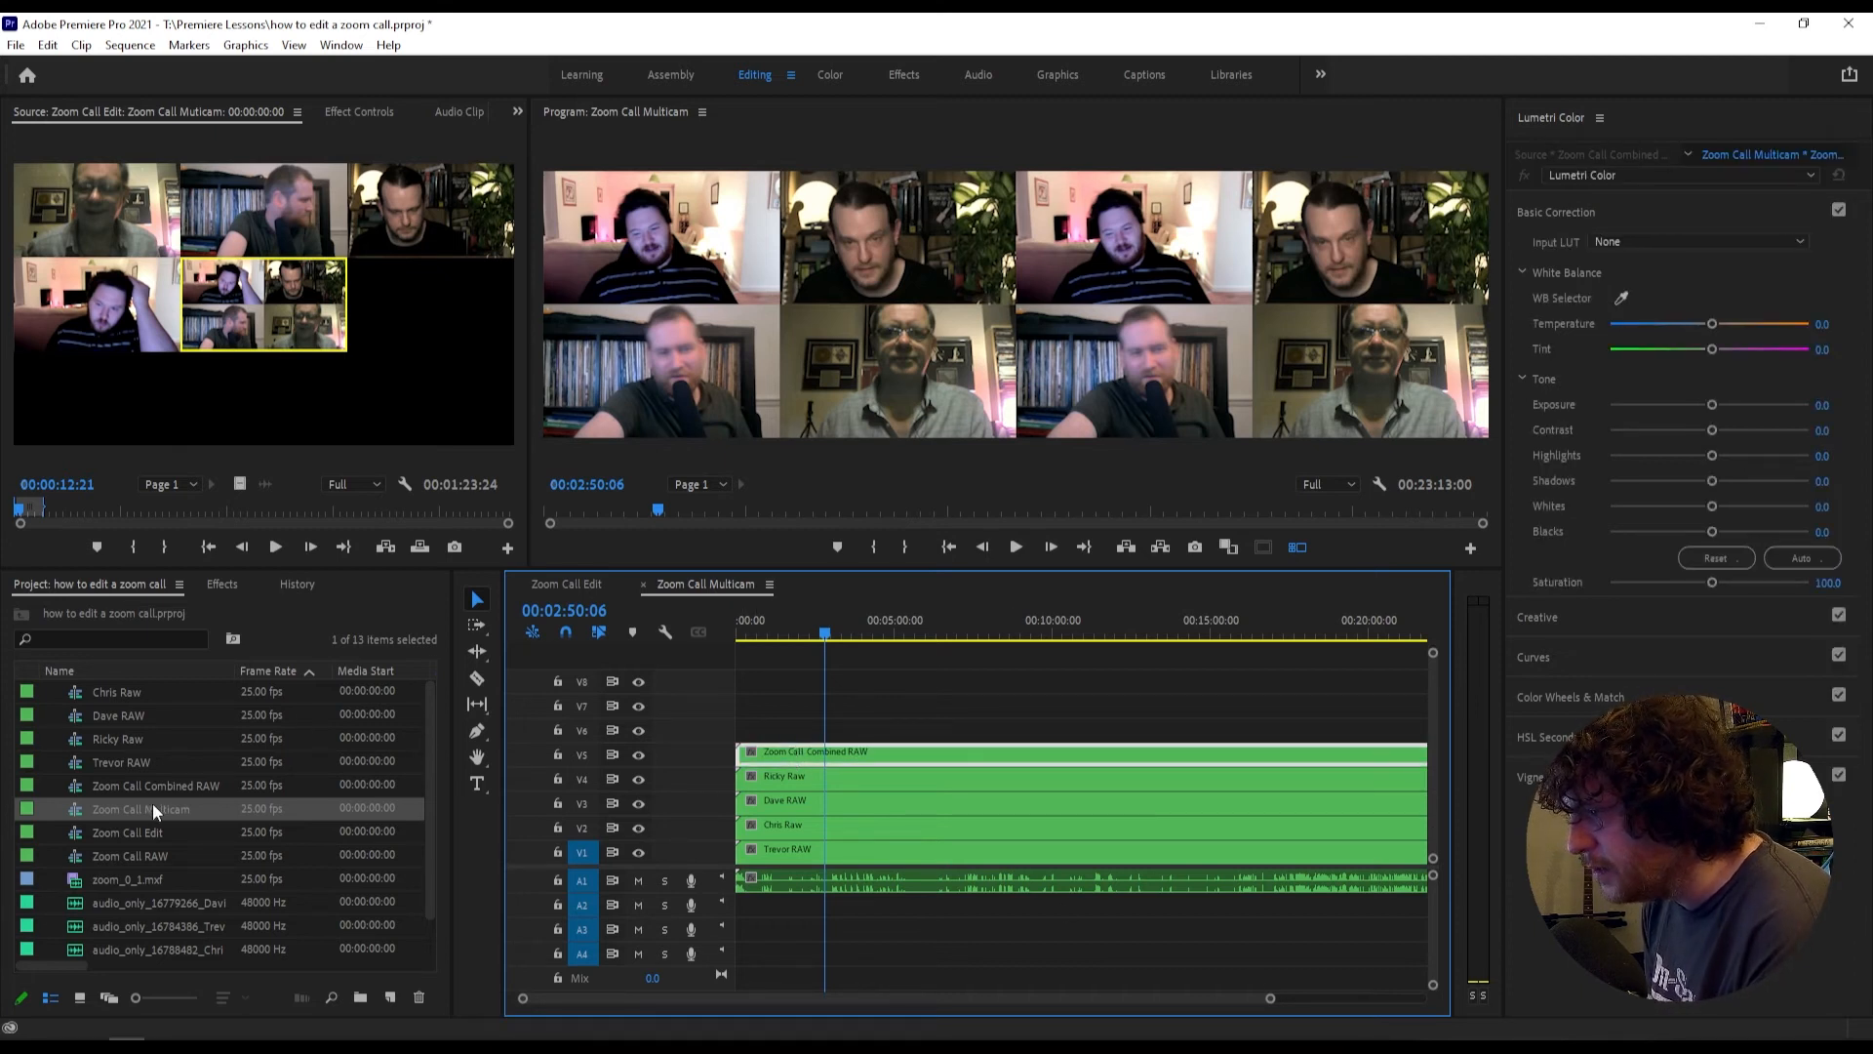
Step: Duplicate the Zoom Call Combined RAW sequence and rename the copy, replacing "Combined" with the first names of the two upper-row participants
{"action": "right_click", "coordinate": [112, 788]}
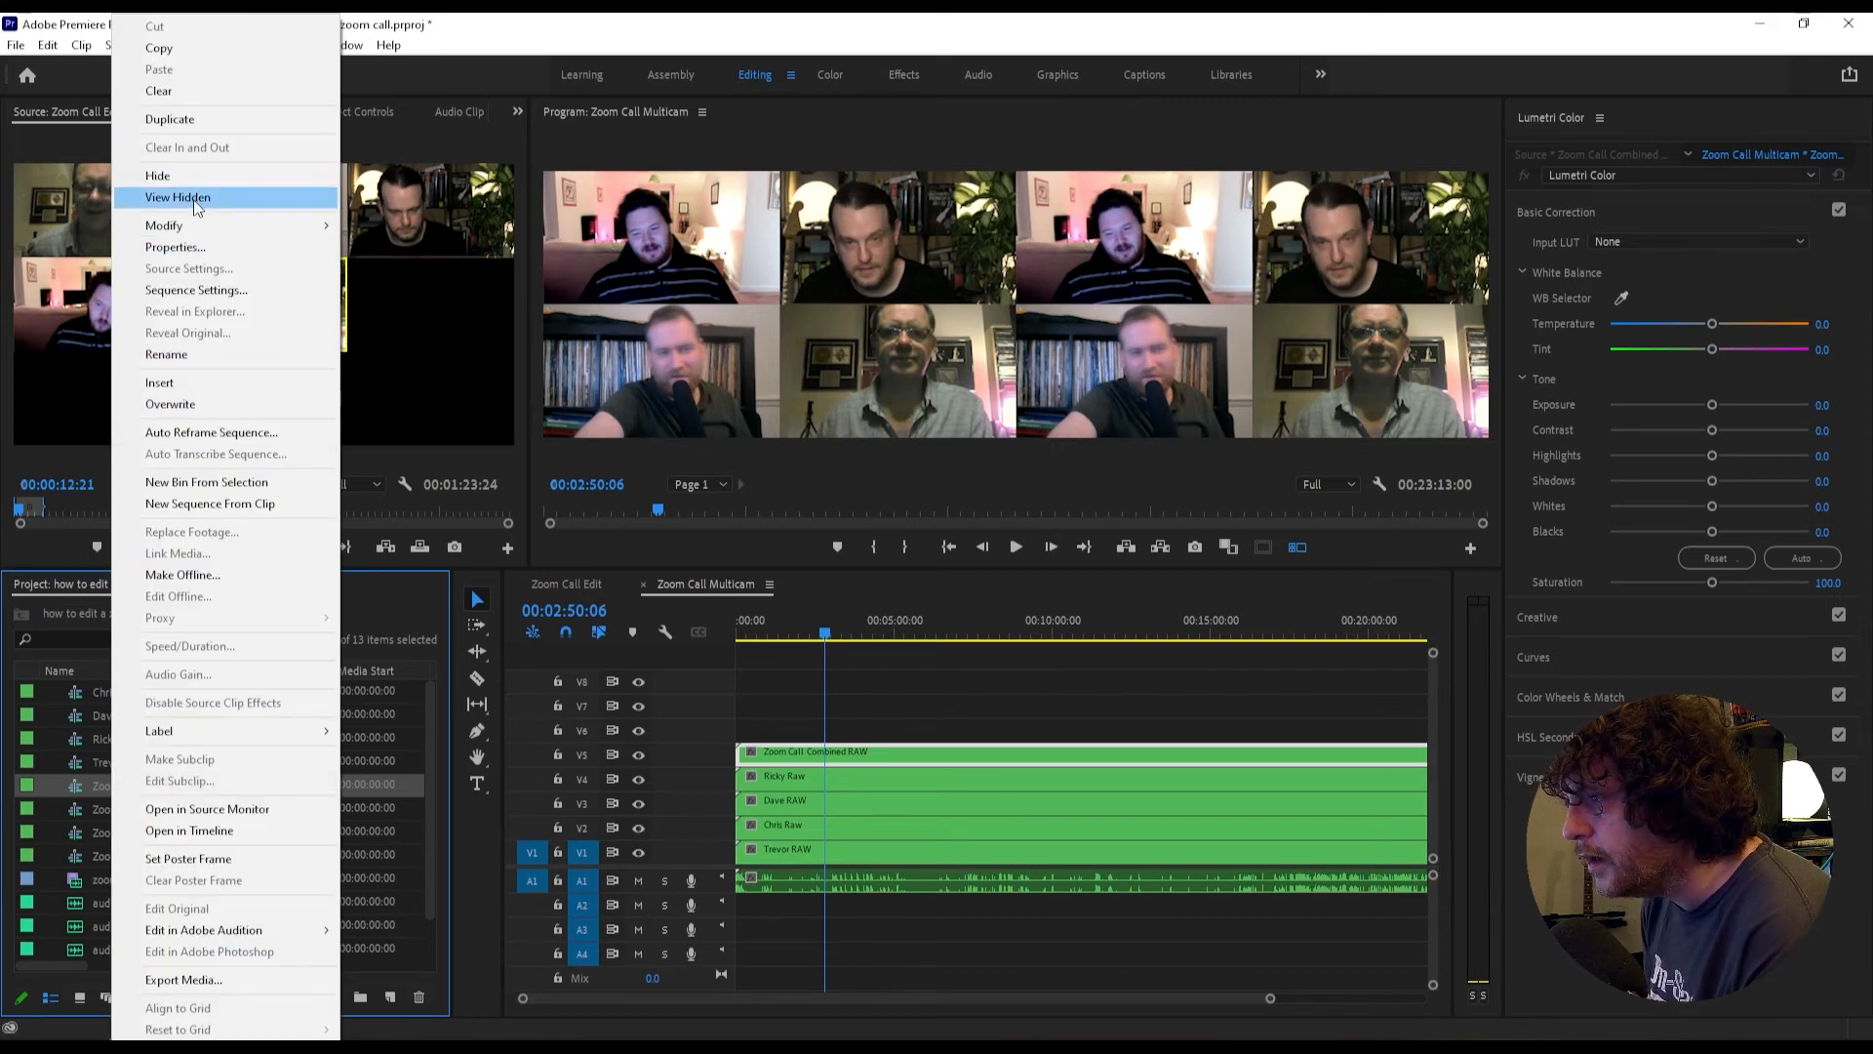
{"action": "left_click", "coordinate": [174, 121]}
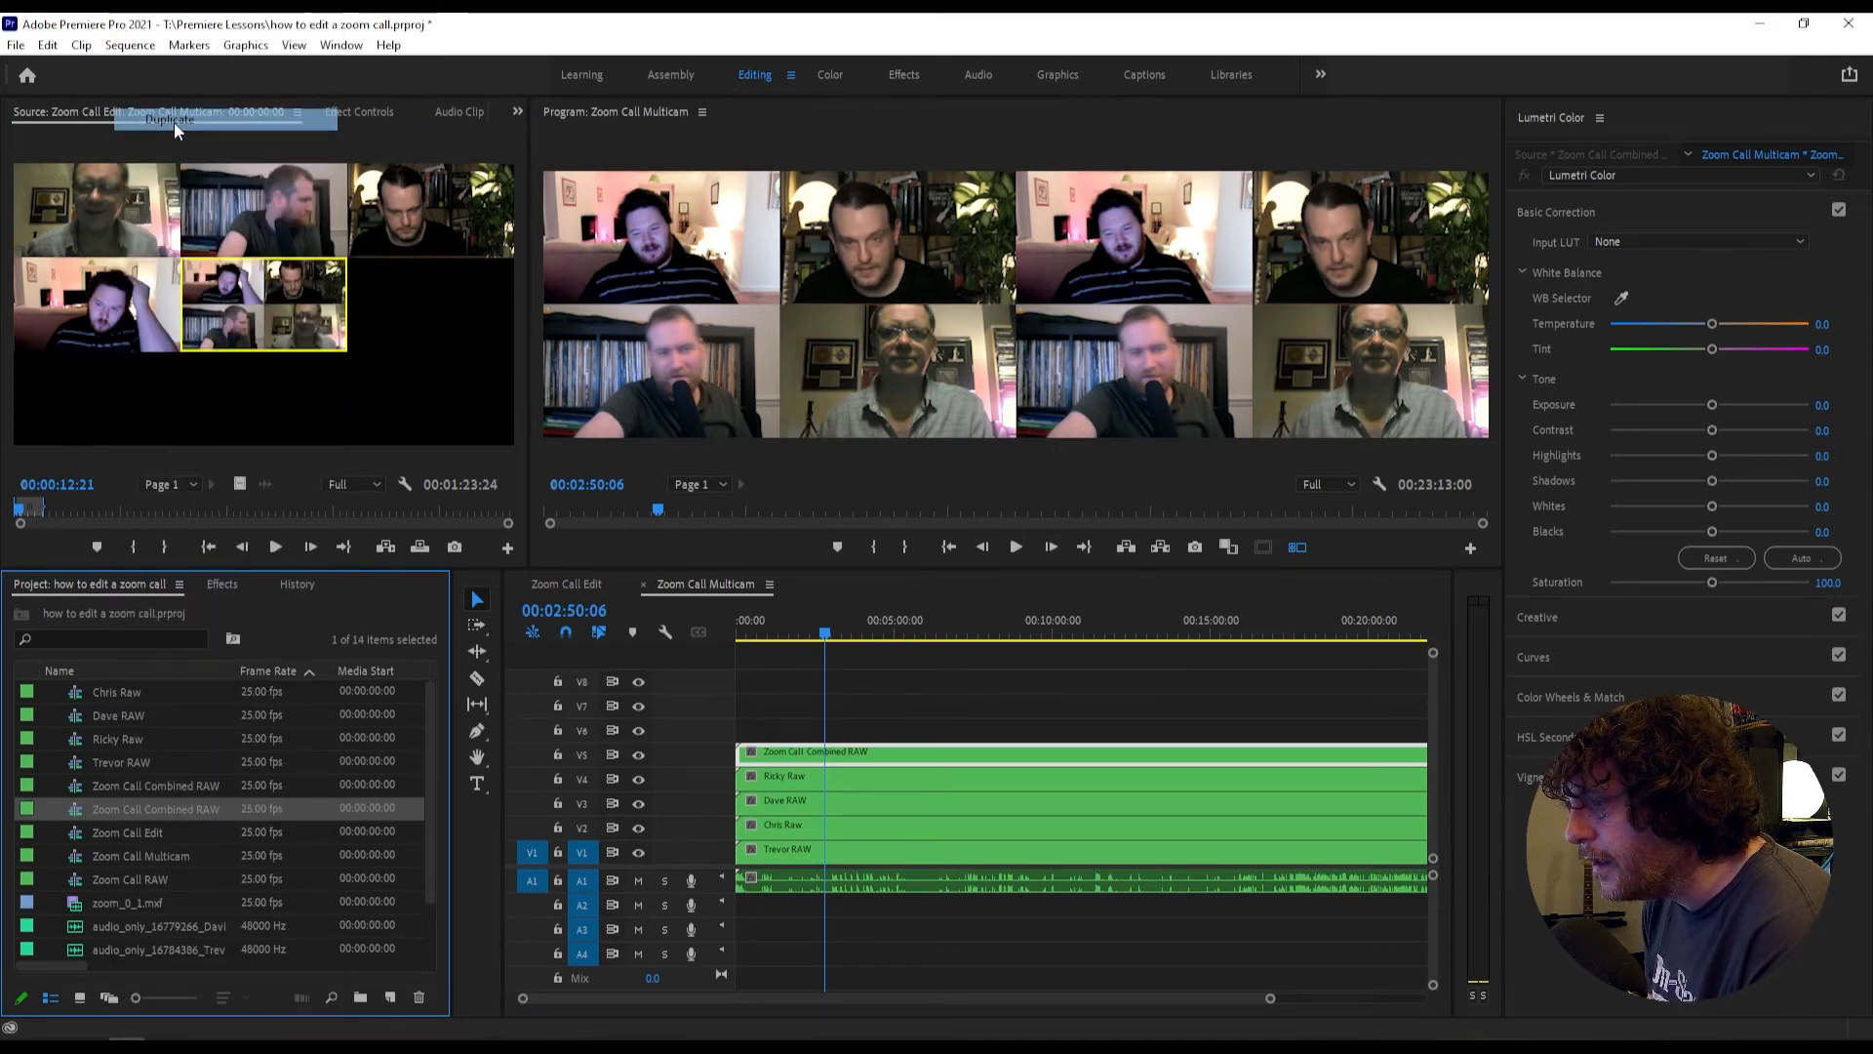
{"action": "double_click", "coordinate": [176, 810]}
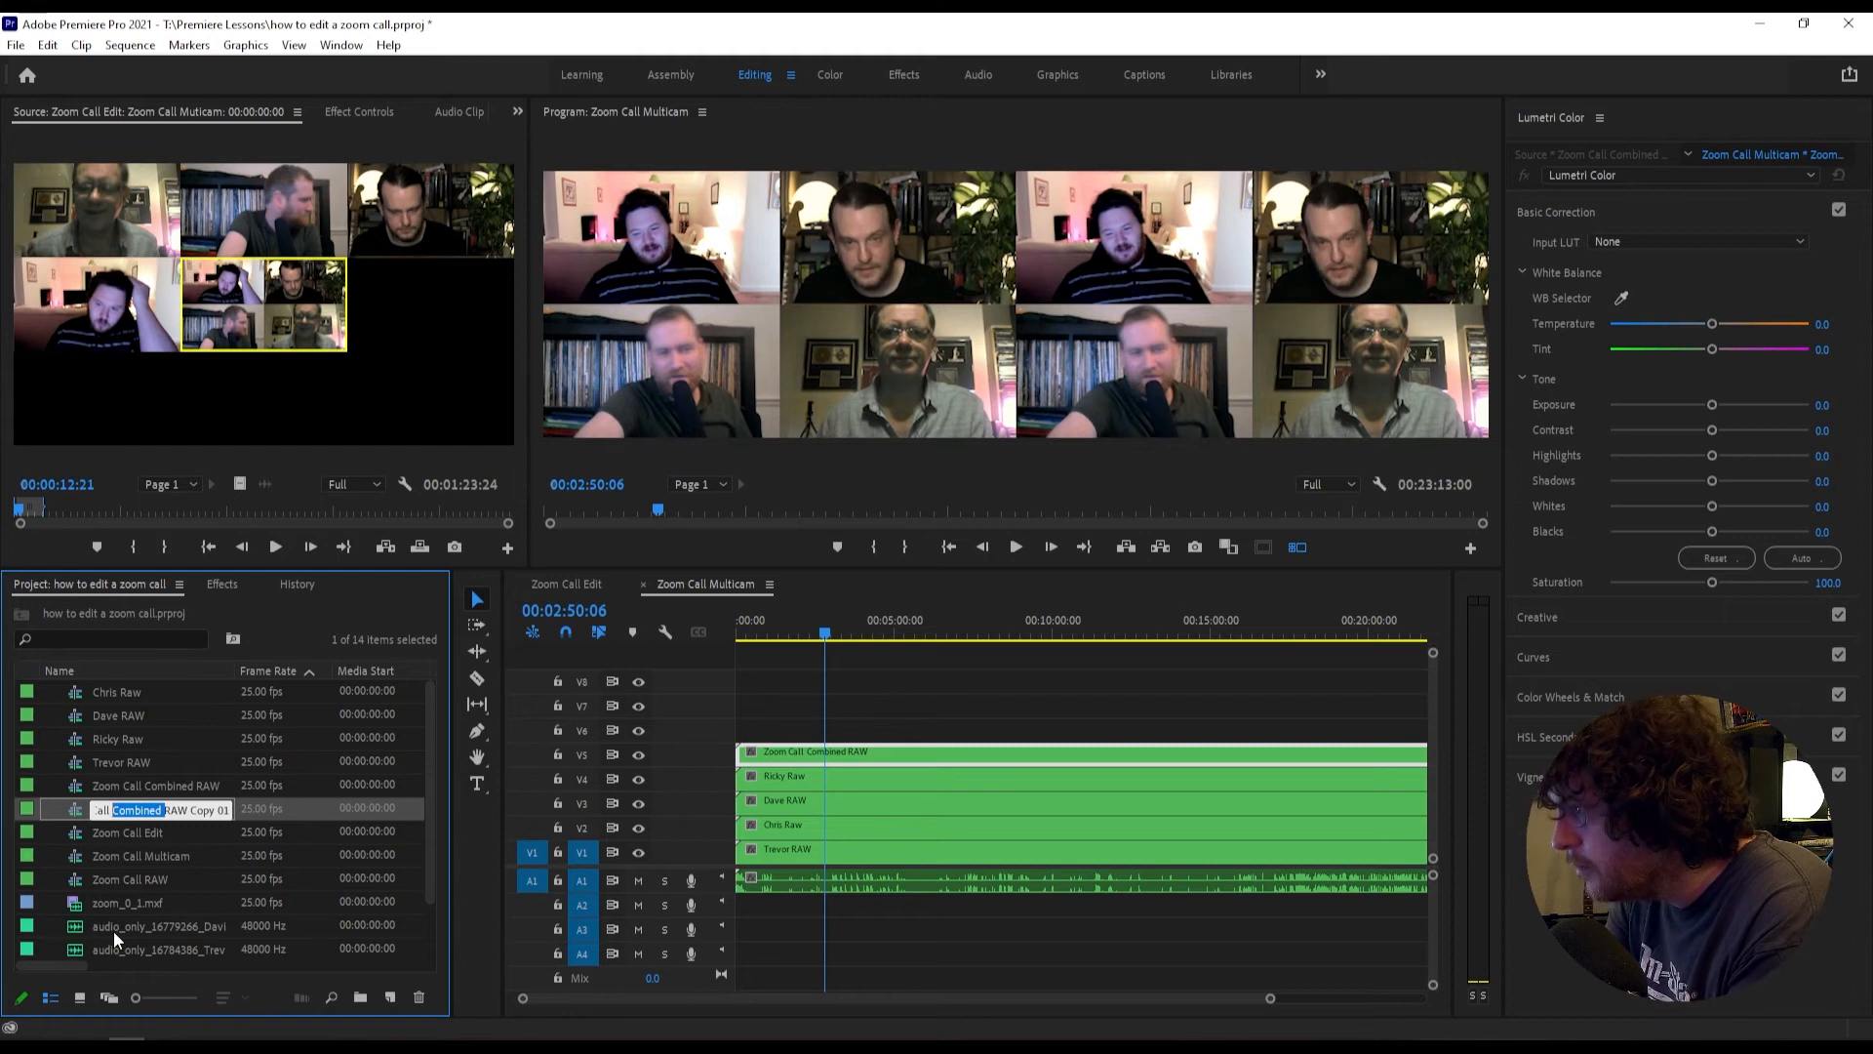
{"action": "type", "text": "Dave & Ro"}
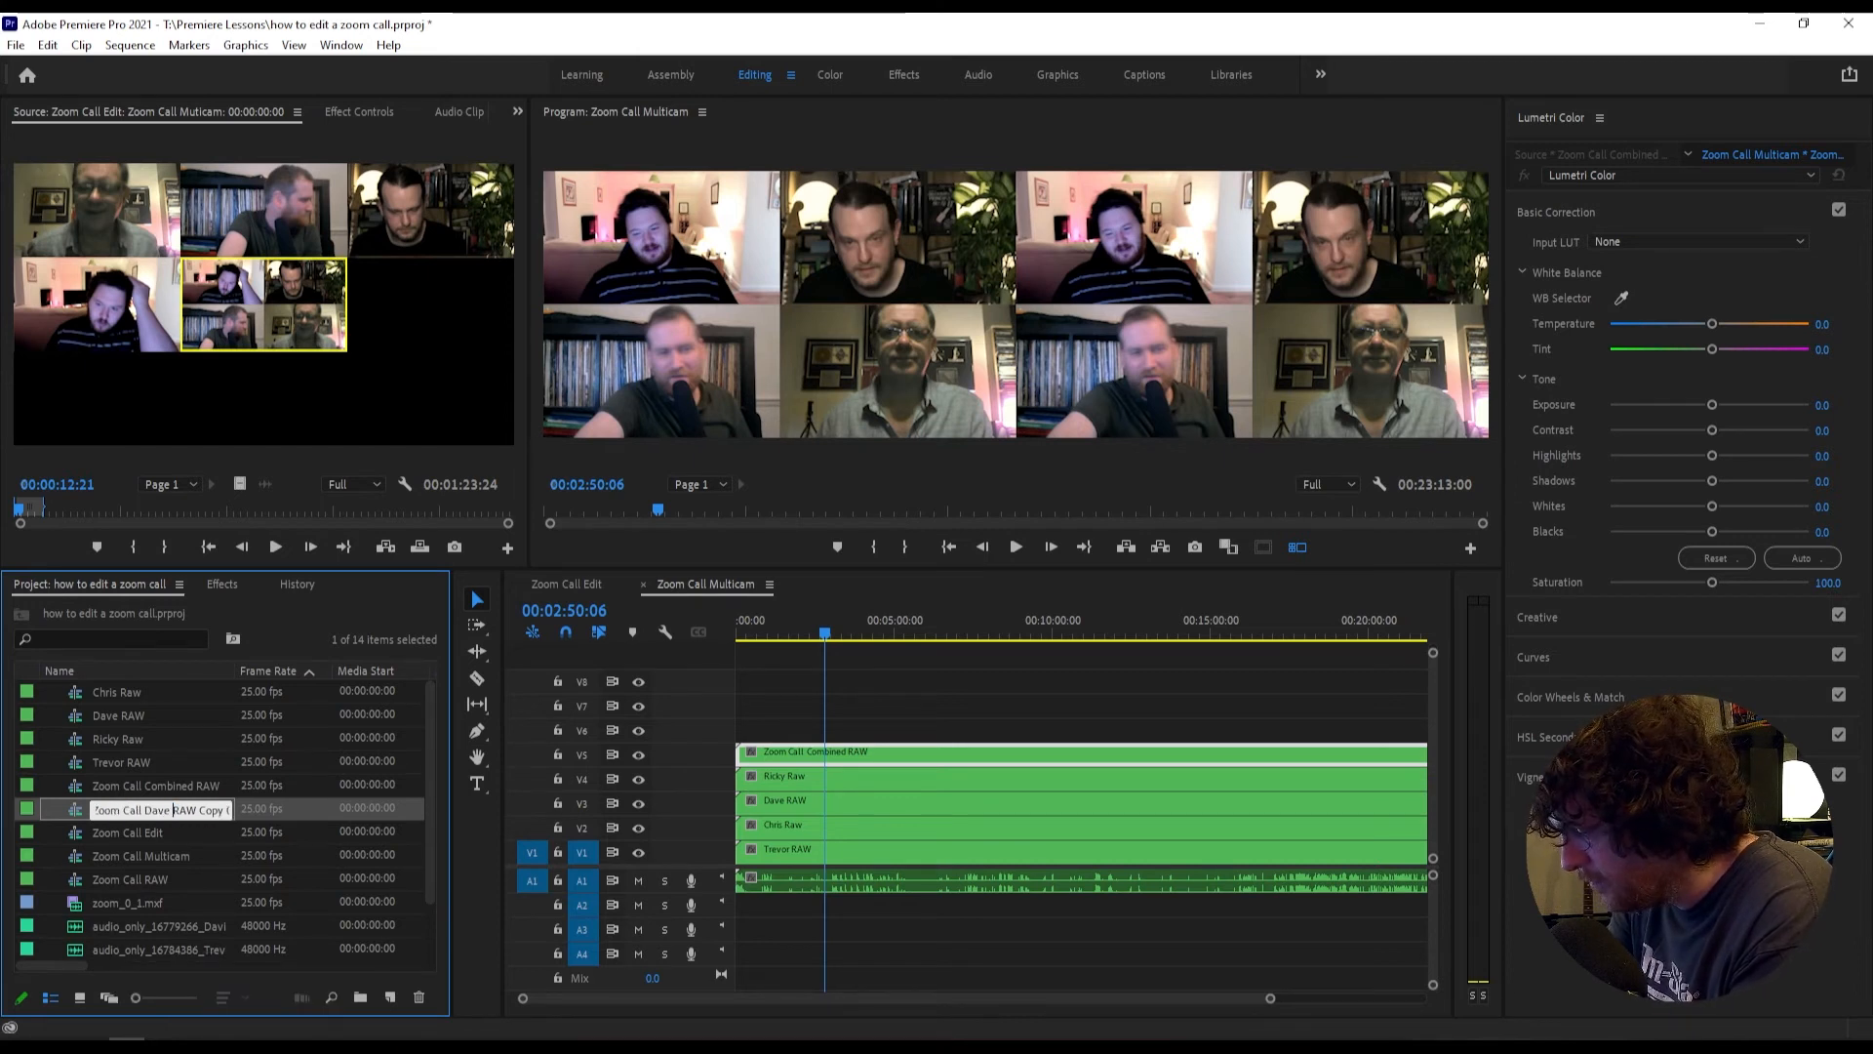
{"action": "type", "text": "icky"}
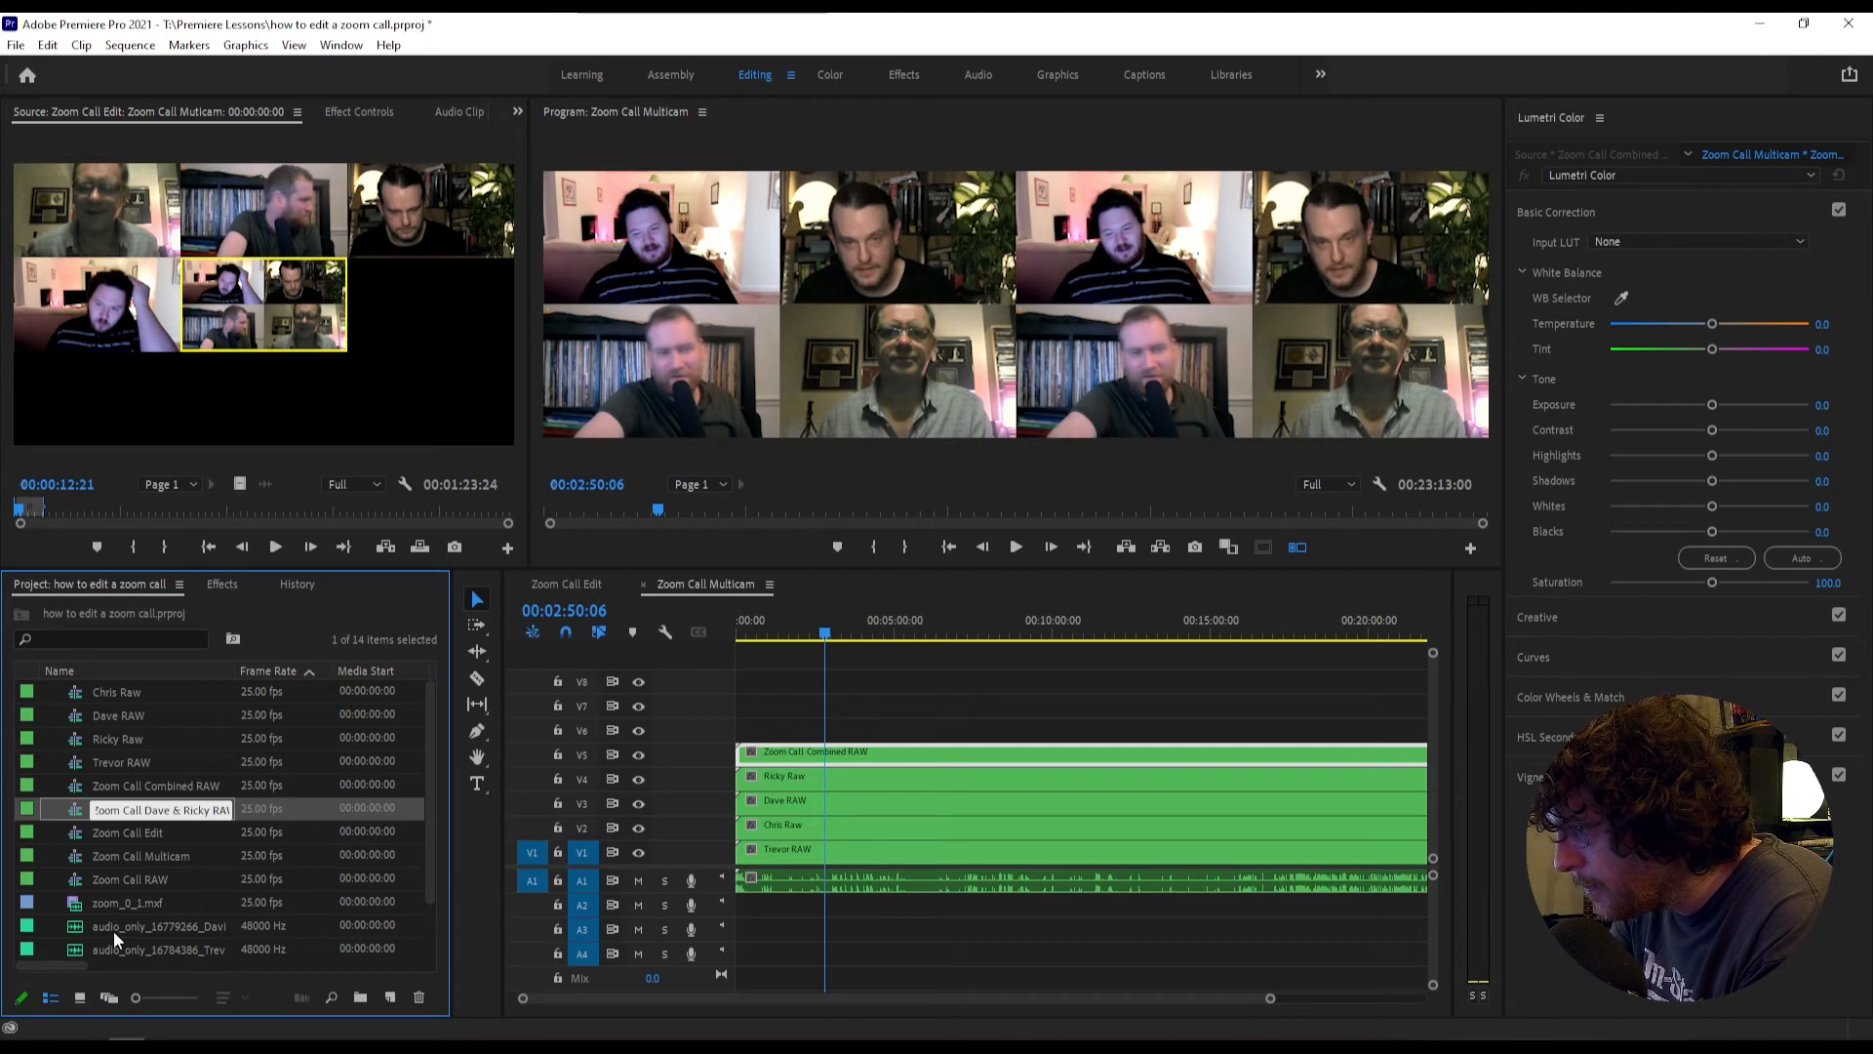
{"action": "key", "text": "Return"}
Step: Add the two-person sequence to track V6 of Zoom Call Multicam, unlink its audio from the video and delete that audio clip
{"action": "left_click_drag", "start_coordinate": [75, 812], "coordinate": [753, 746]}
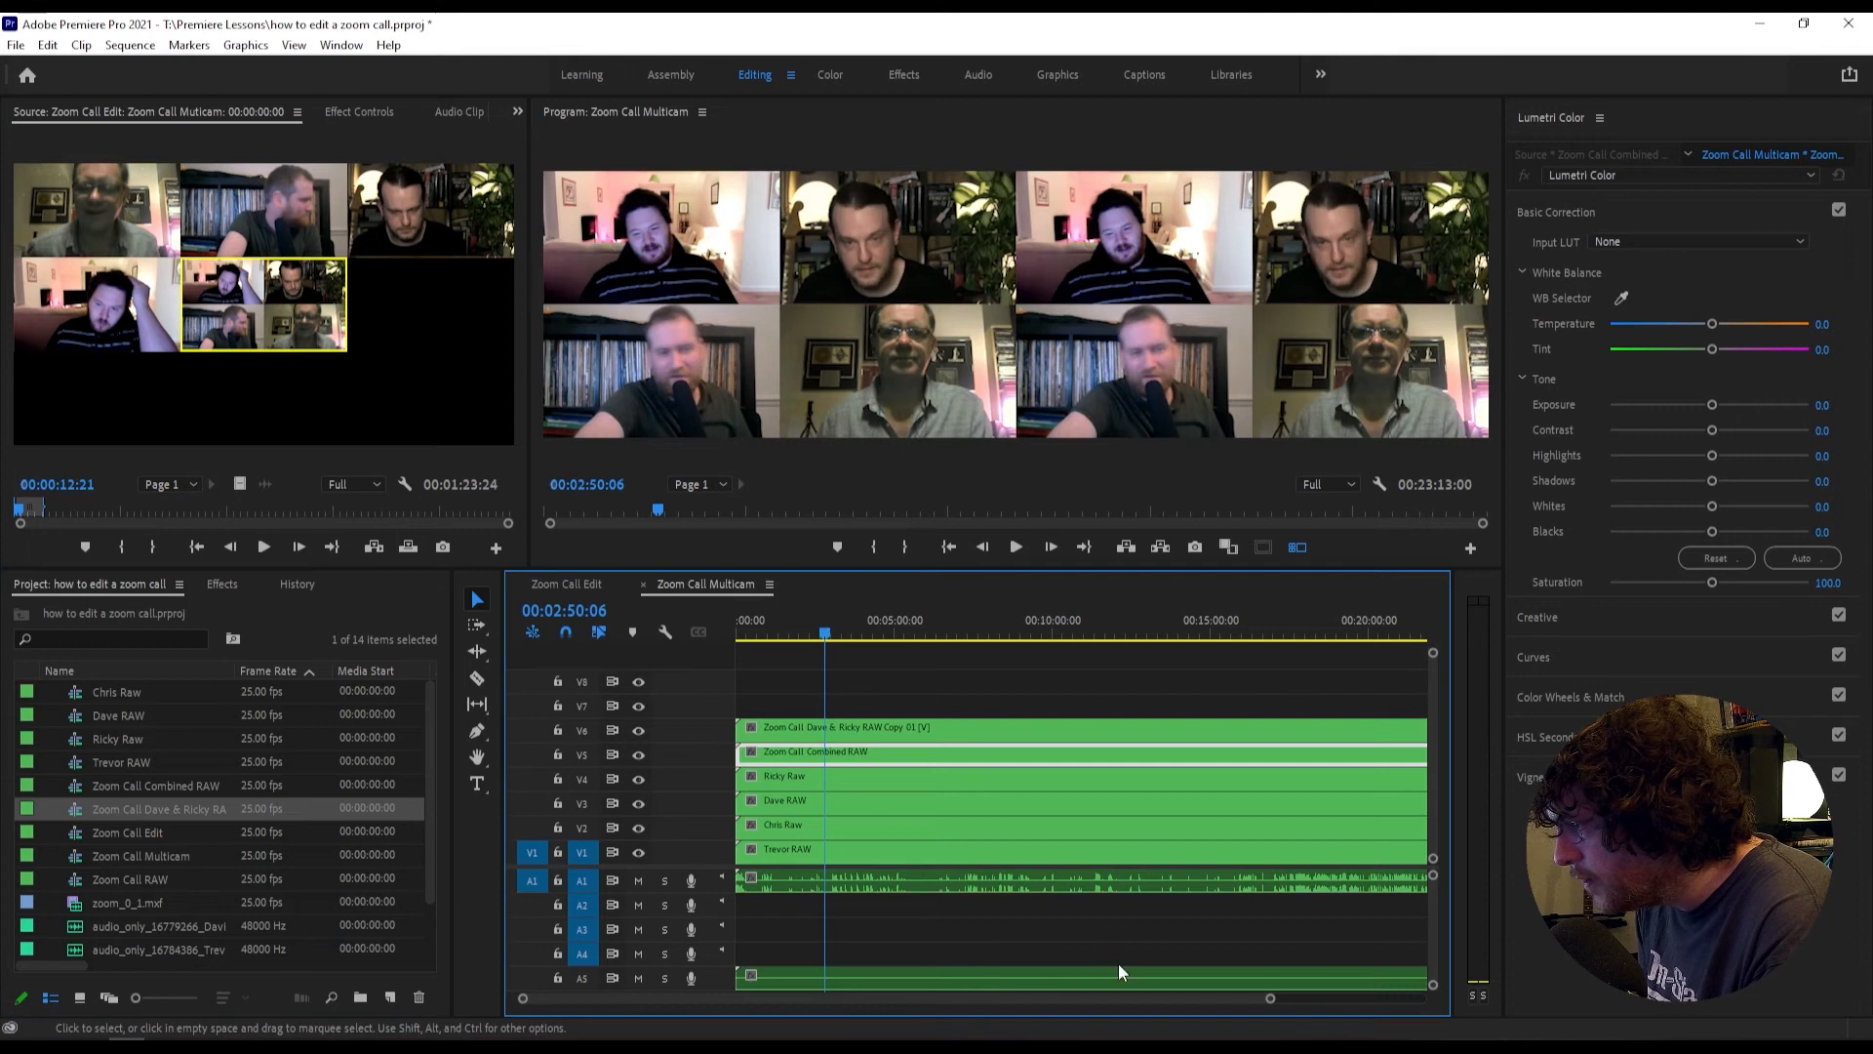
{"action": "left_click_drag", "start_coordinate": [1430, 901], "coordinate": [1430, 928]}
{"action": "right_click", "coordinate": [794, 921]}
{"action": "left_click", "coordinate": [893, 353]}
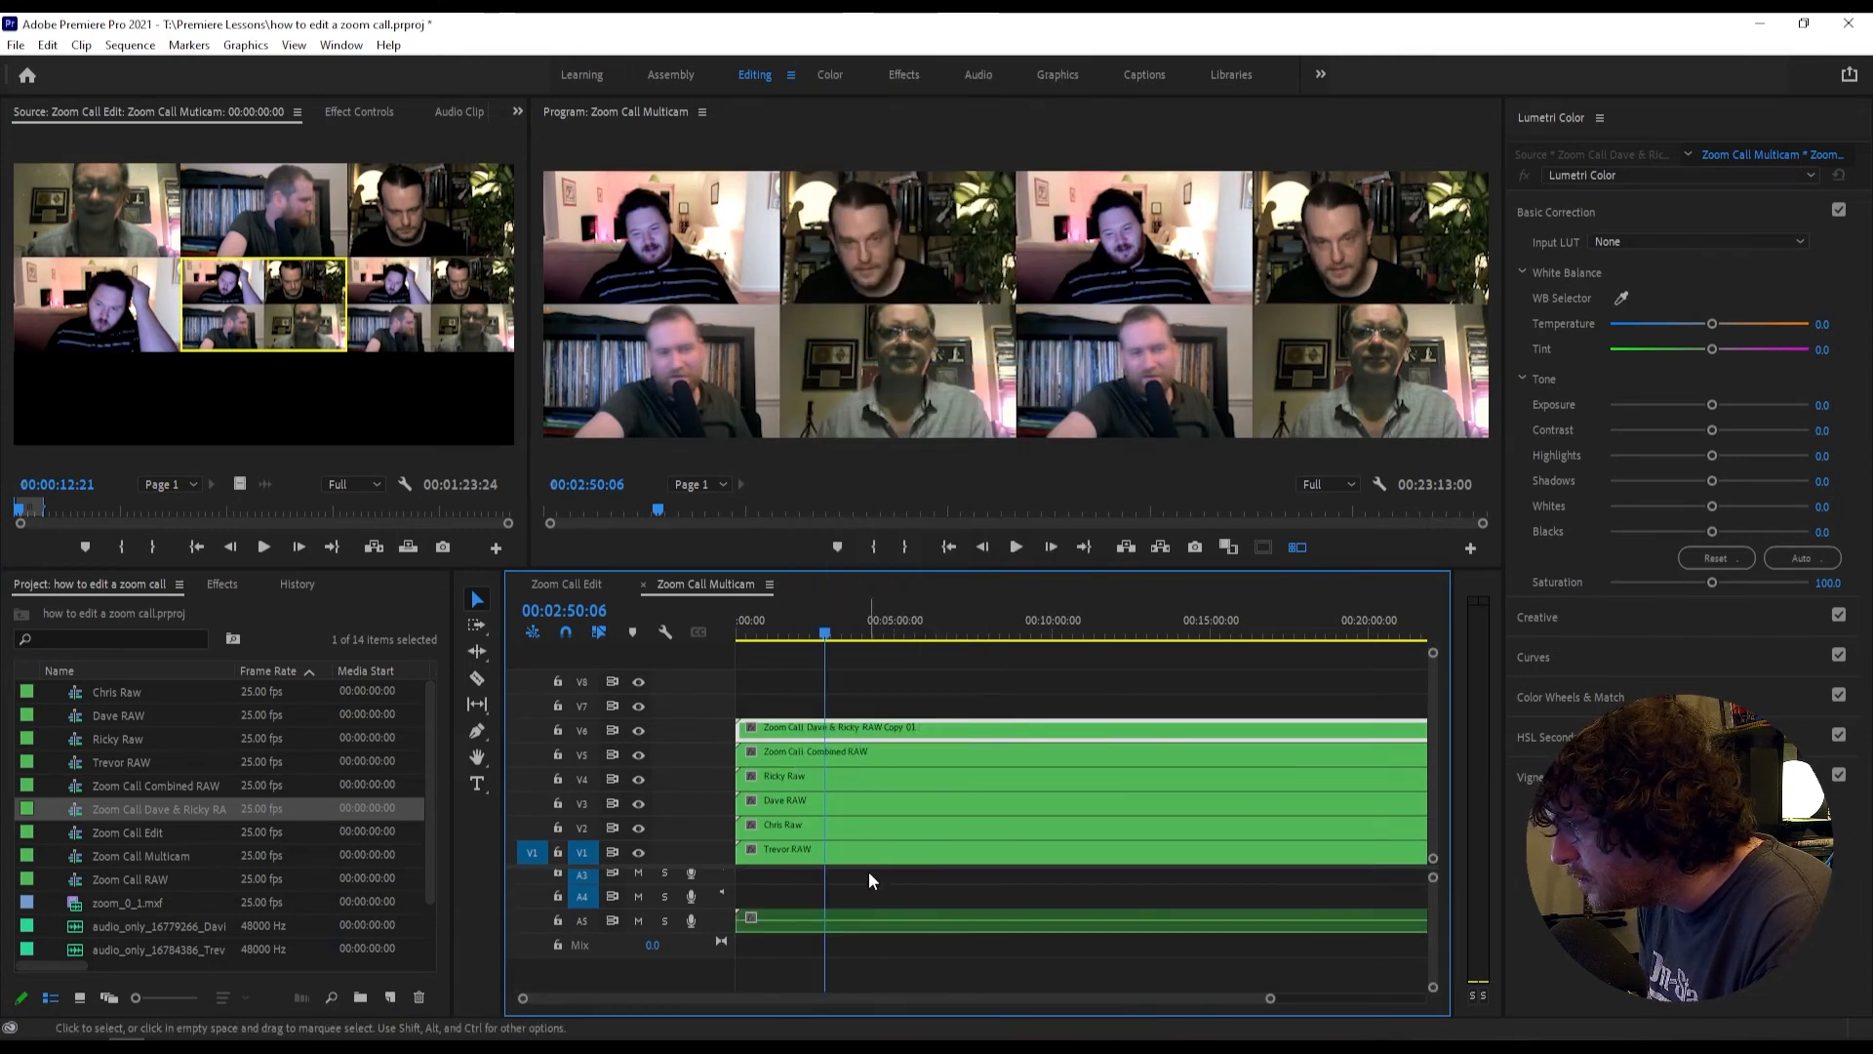
{"action": "left_click", "coordinate": [864, 921]}
{"action": "key", "text": "Delete"}
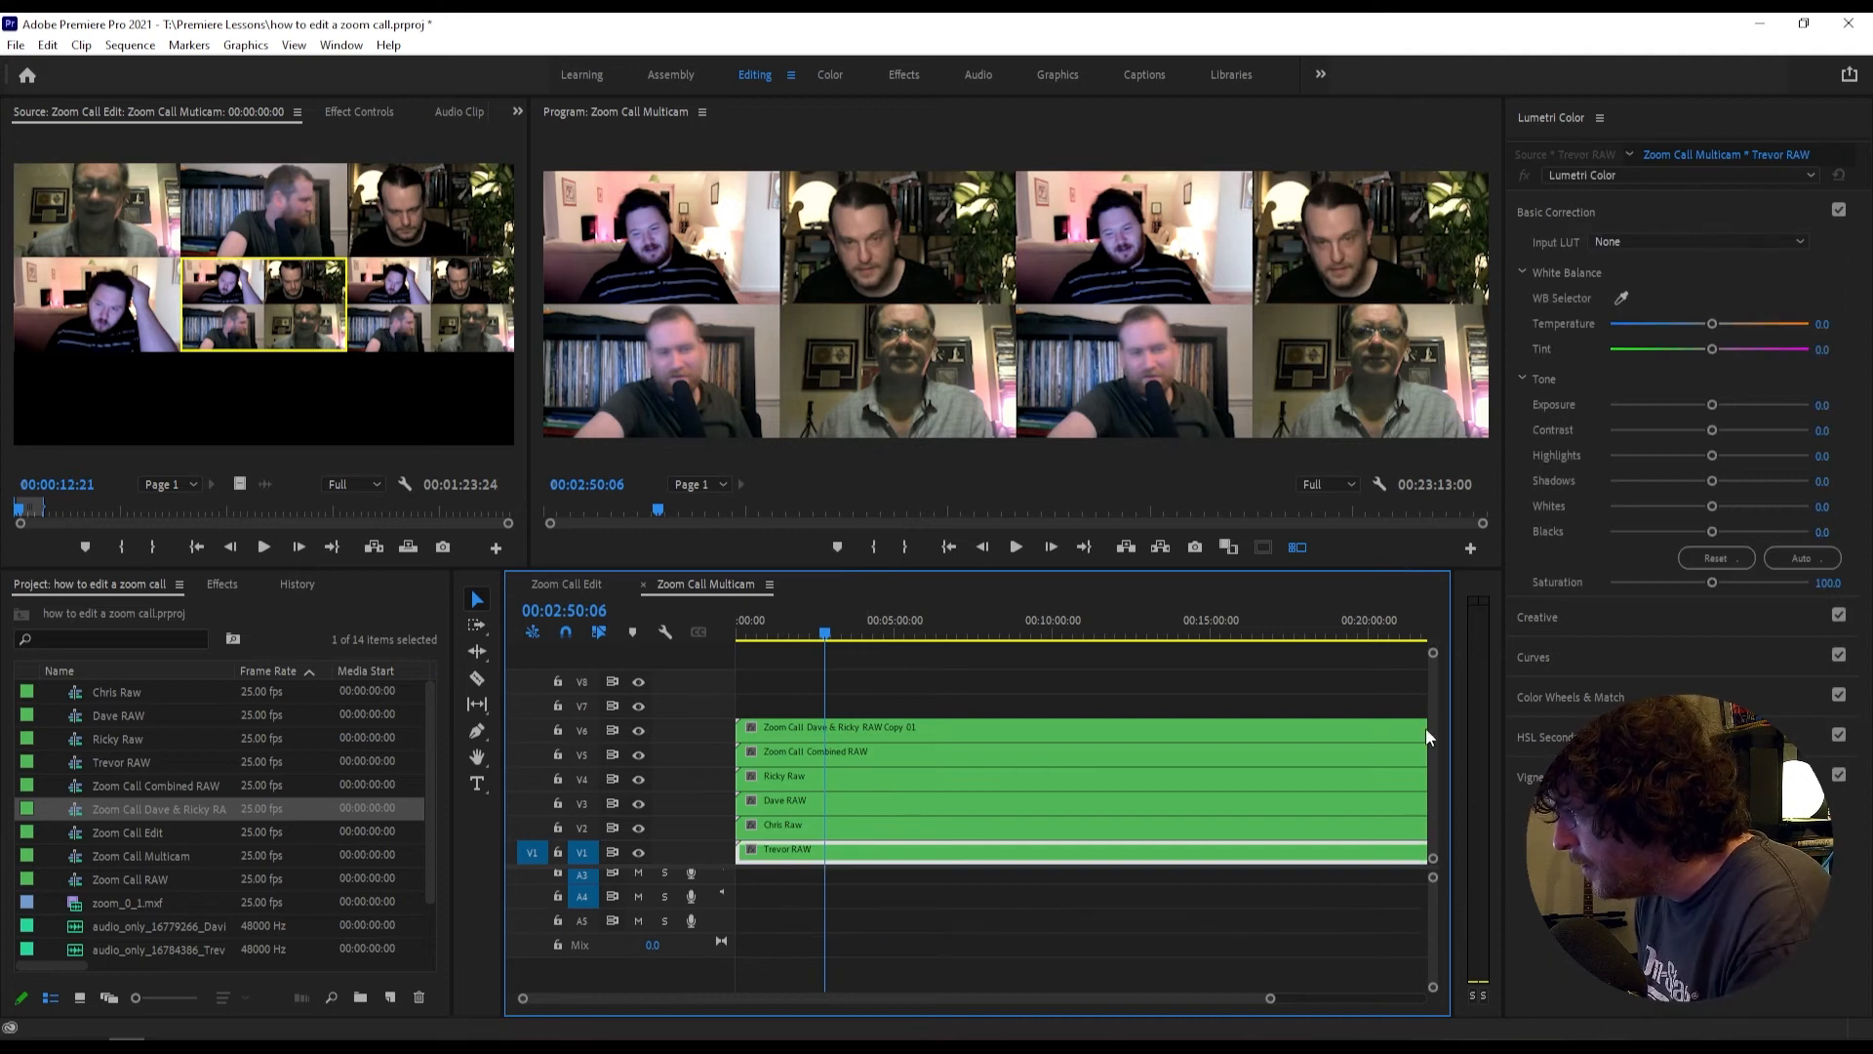
Step: Open the nested two-person sequence from V6 and delete the participant clips on its tracks V1 and V2
{"action": "left_click", "coordinate": [886, 727]}
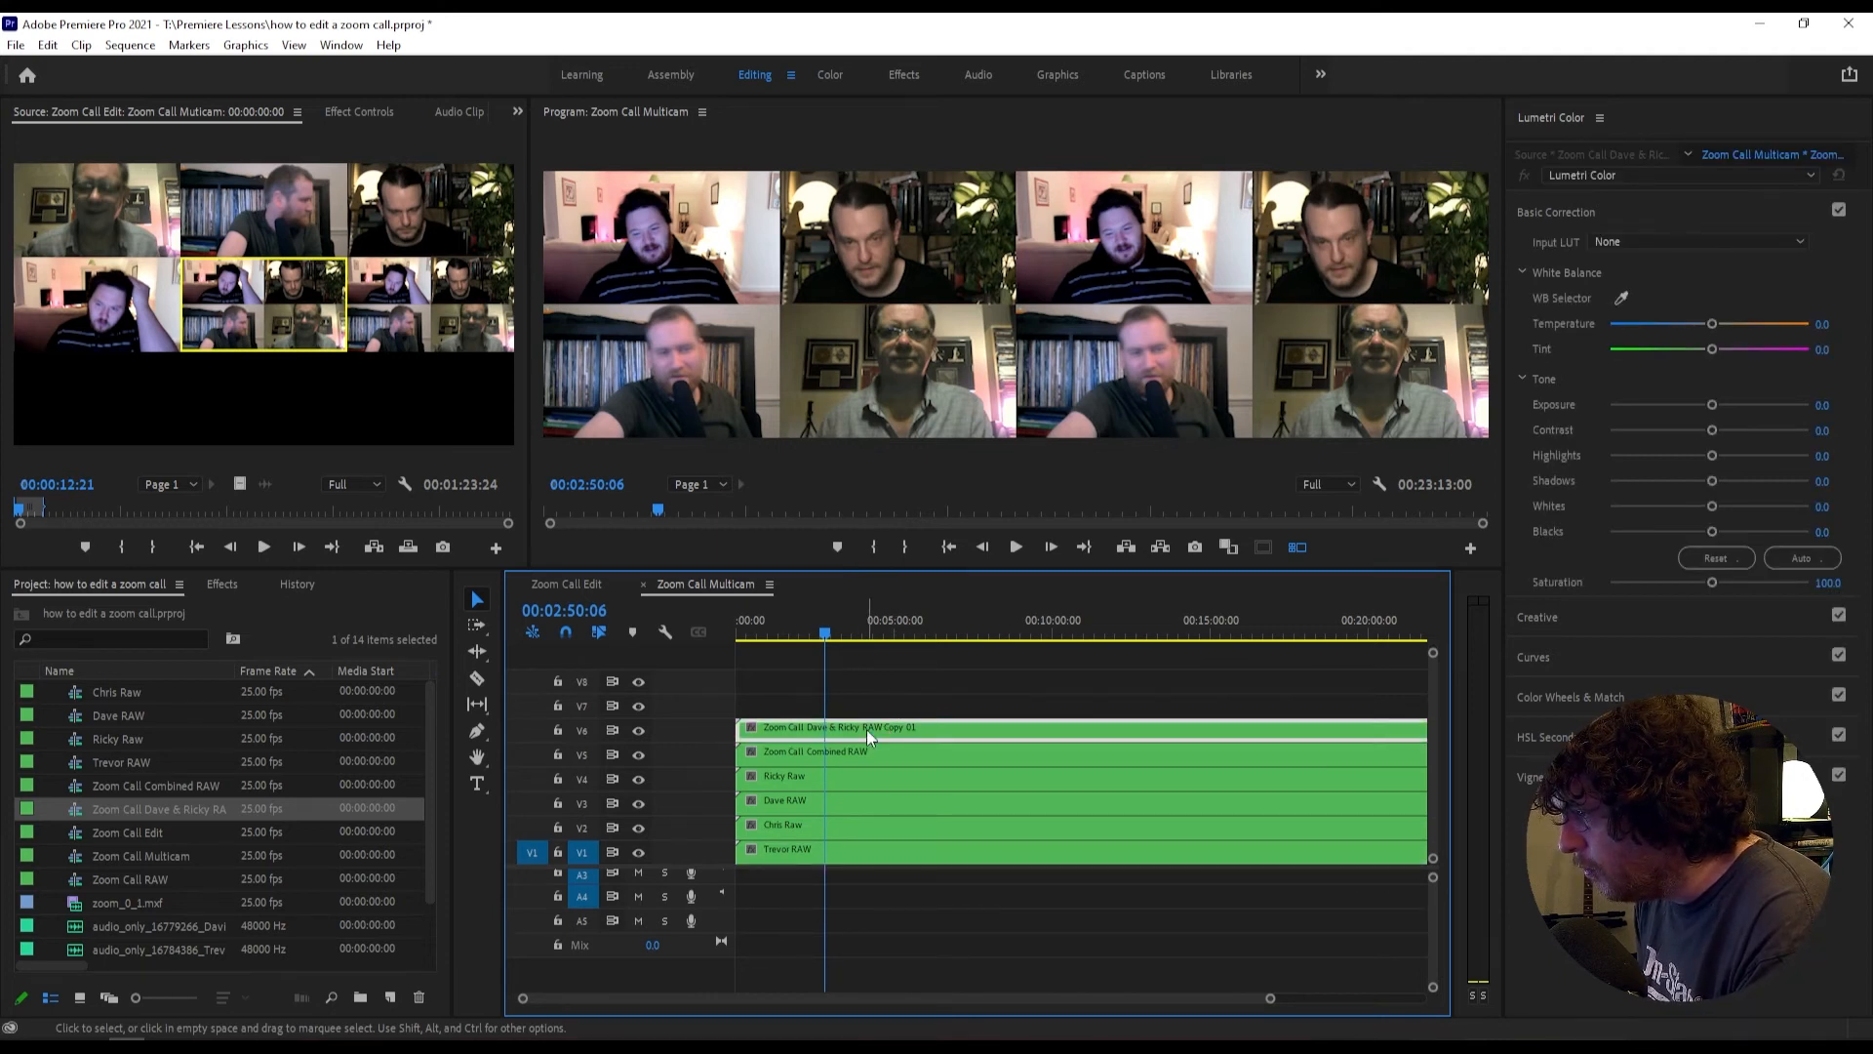
{"action": "double_click", "coordinate": [866, 729]}
{"action": "left_click", "coordinate": [932, 846]}
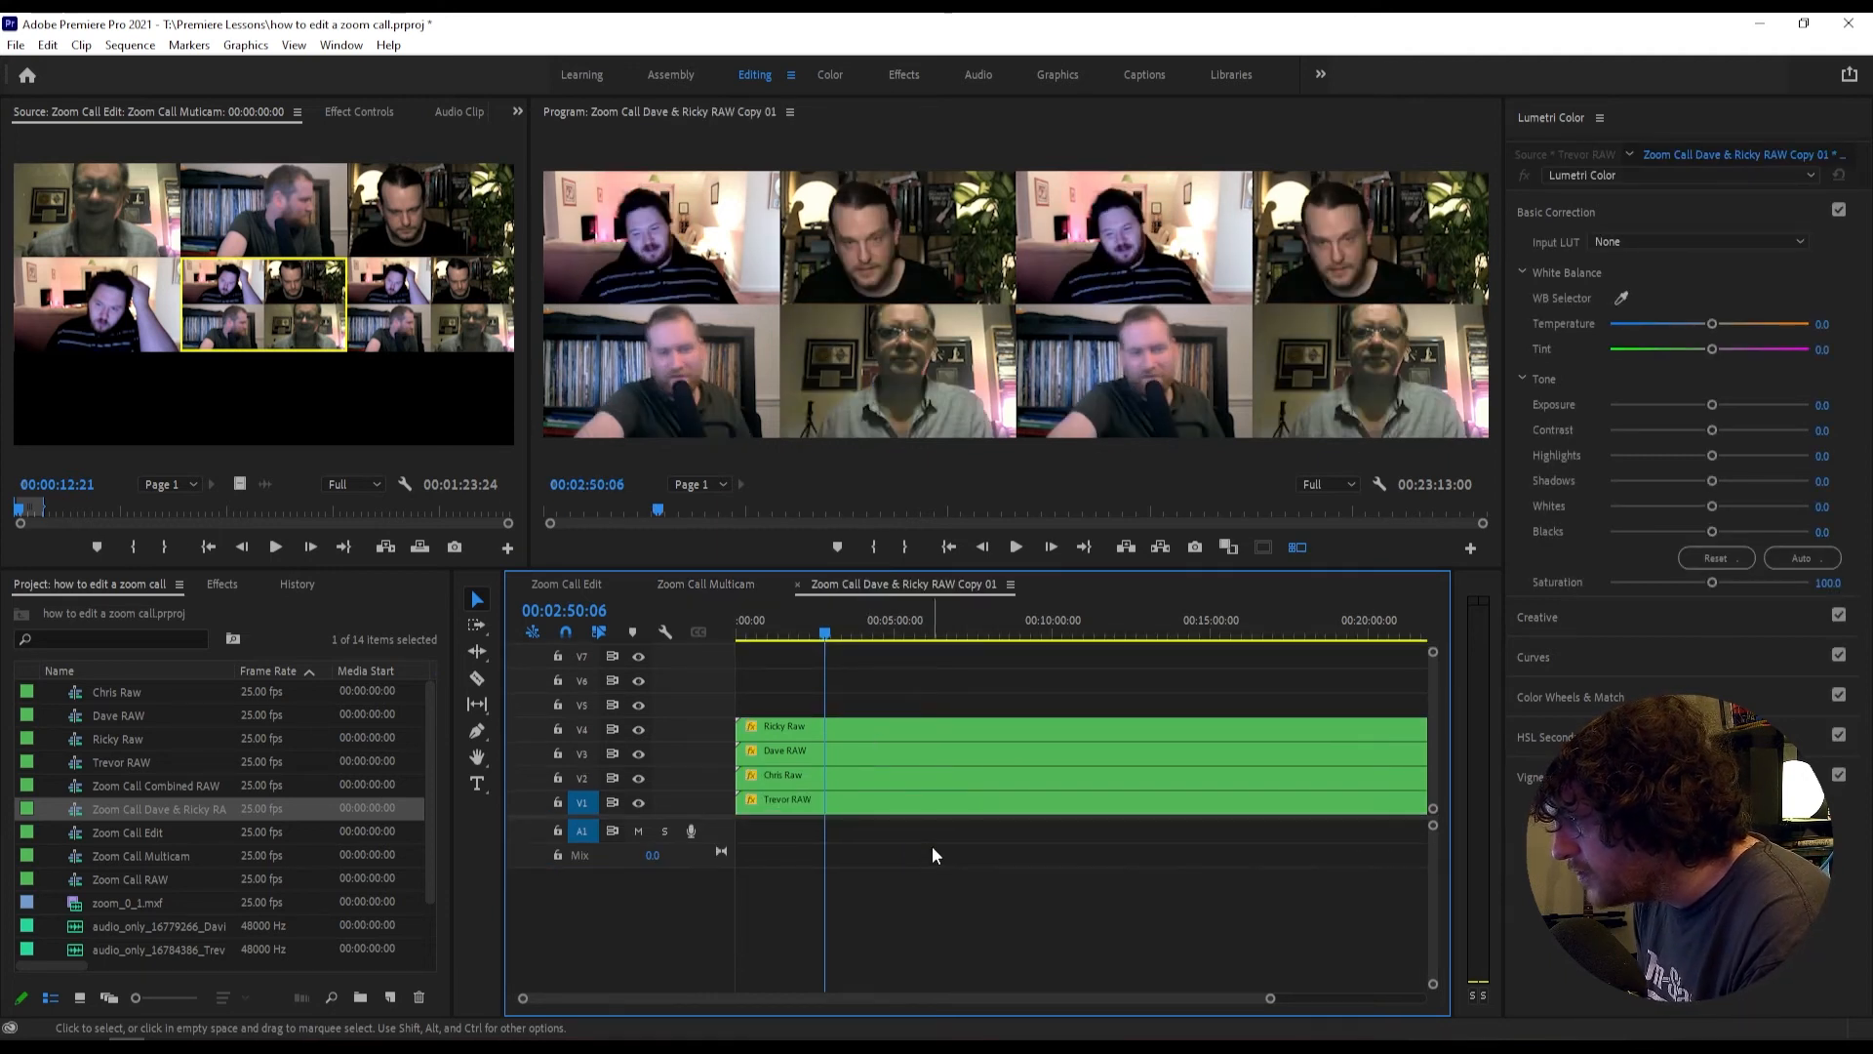
{"action": "left_click", "coordinate": [798, 770]}
{"action": "key", "text": "Delete"}
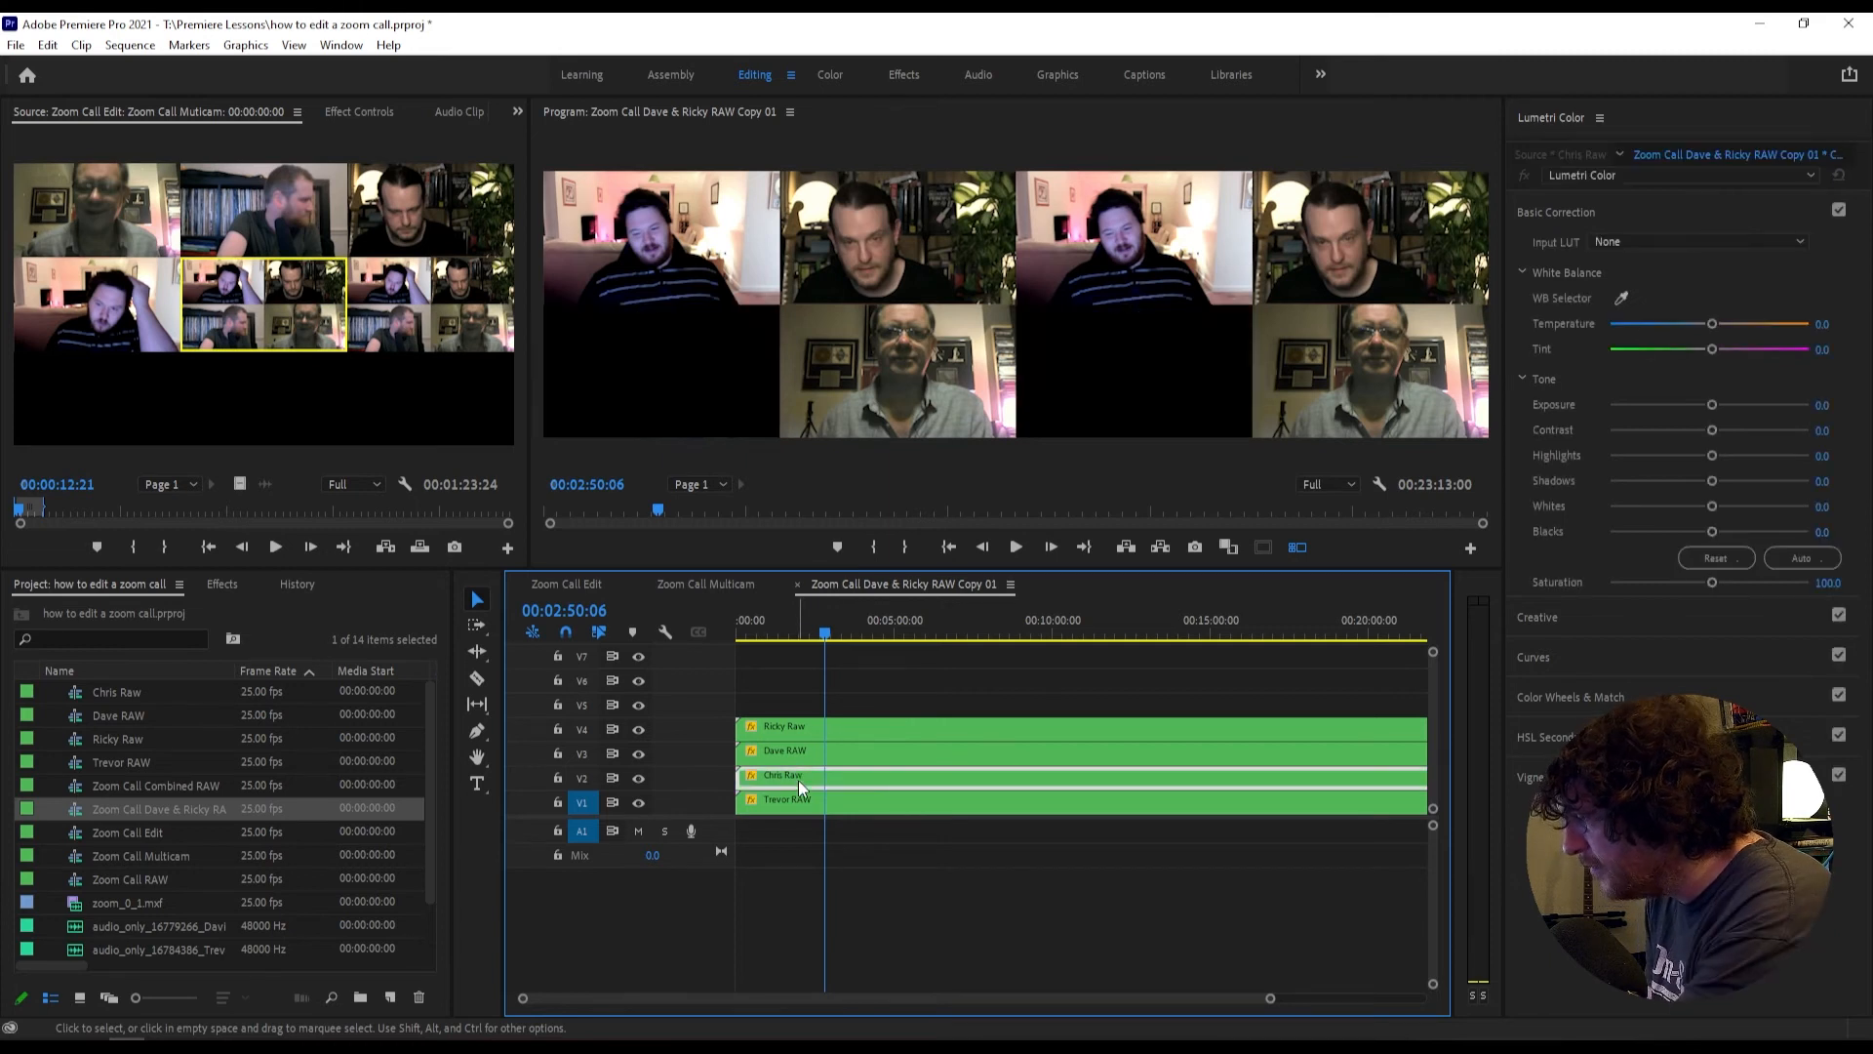
{"action": "key", "text": "ctrl+s"}
{"action": "key", "text": "Delete"}
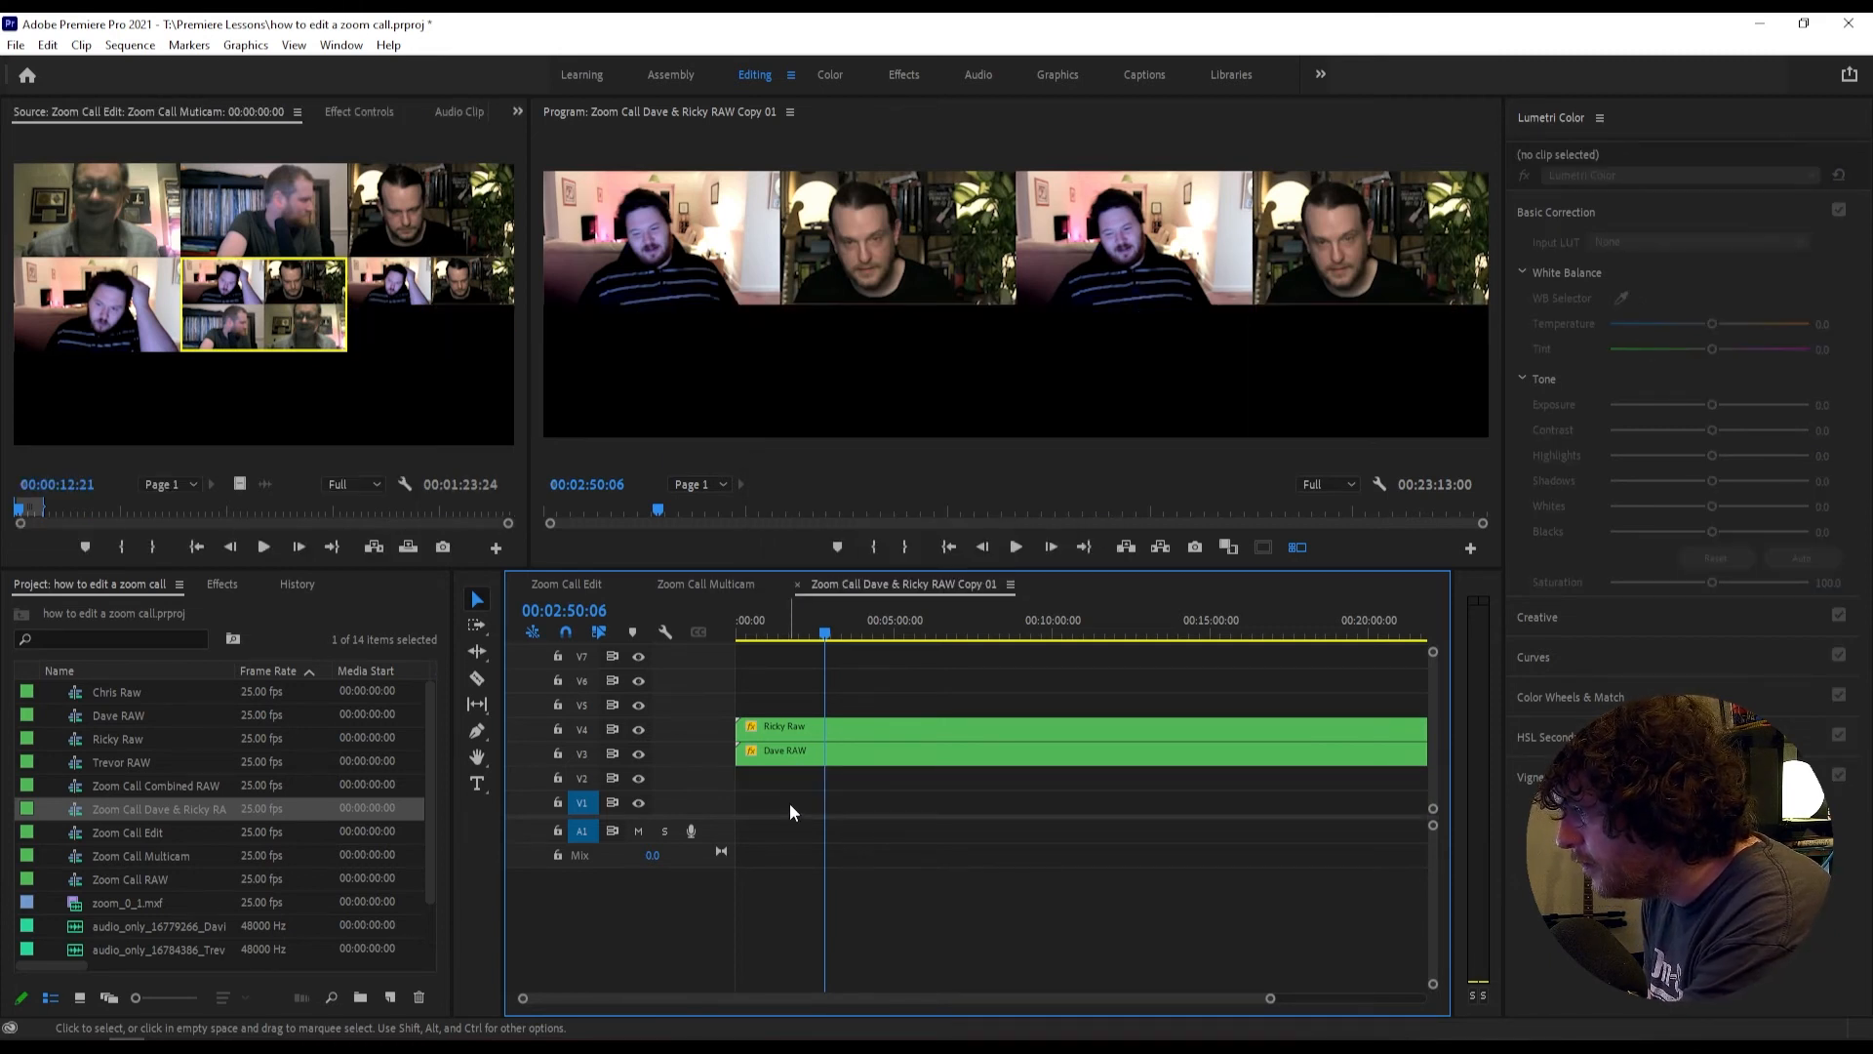
Step: Centre the V4 and V3 participant clips vertically by setting the vertical position of each to 540
{"action": "left_click", "coordinate": [858, 729]}
{"action": "left_click", "coordinate": [856, 749], "text": "shift"}
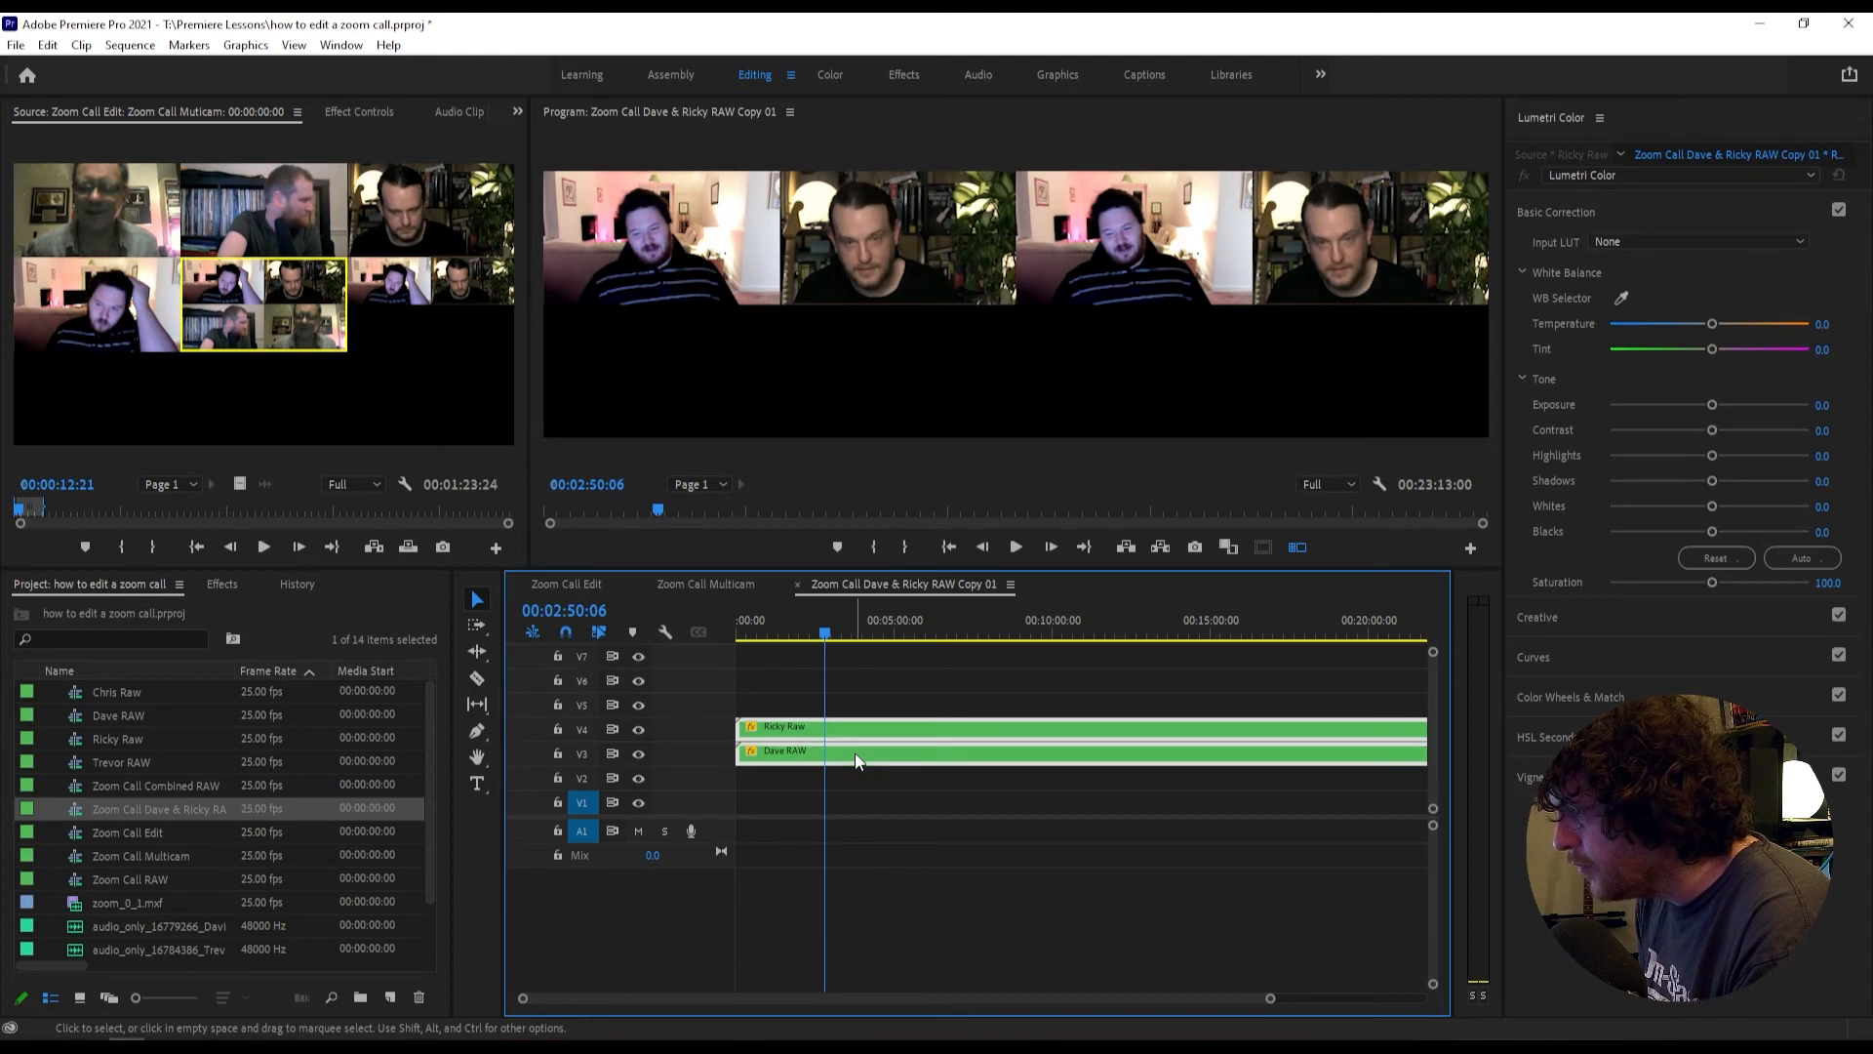
{"action": "left_click", "coordinate": [361, 112]}
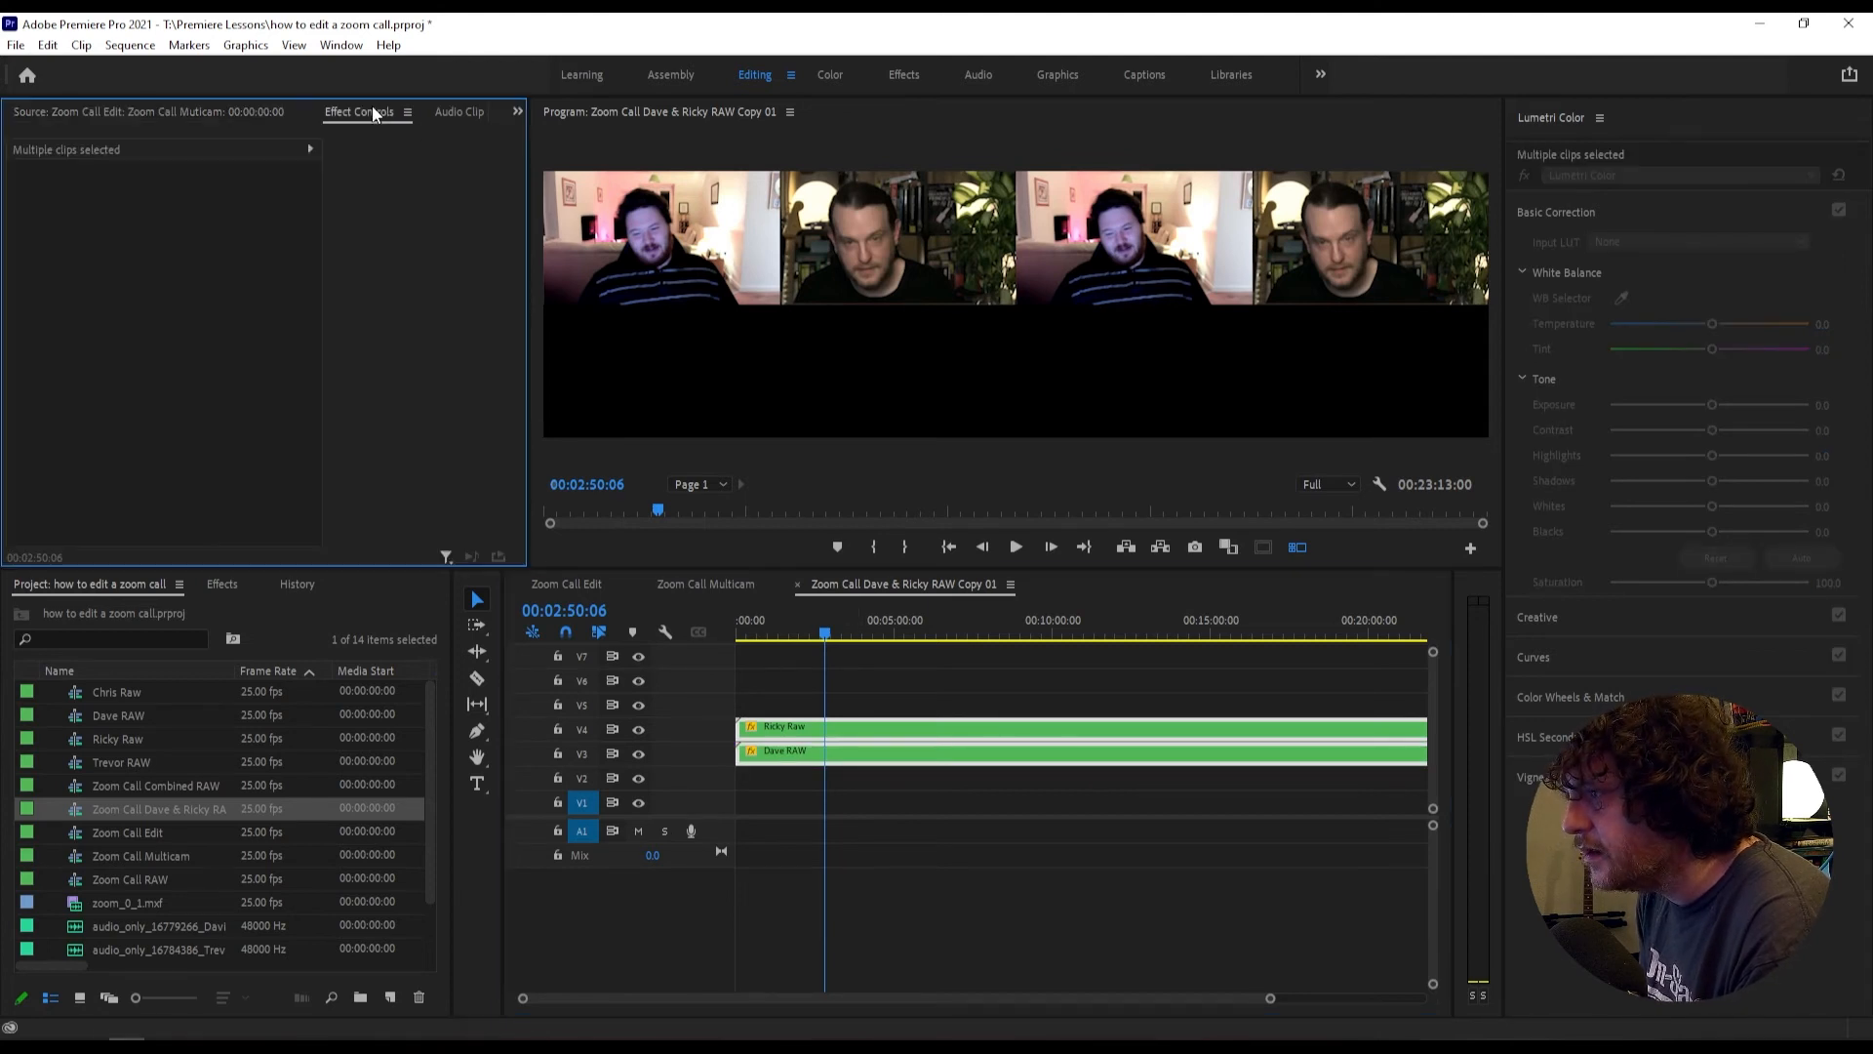
{"action": "left_click", "coordinate": [1009, 688]}
{"action": "left_click", "coordinate": [806, 728]}
{"action": "left_click", "coordinate": [224, 210]}
{"action": "type", "text": "540"}
{"action": "key", "text": "Return"}
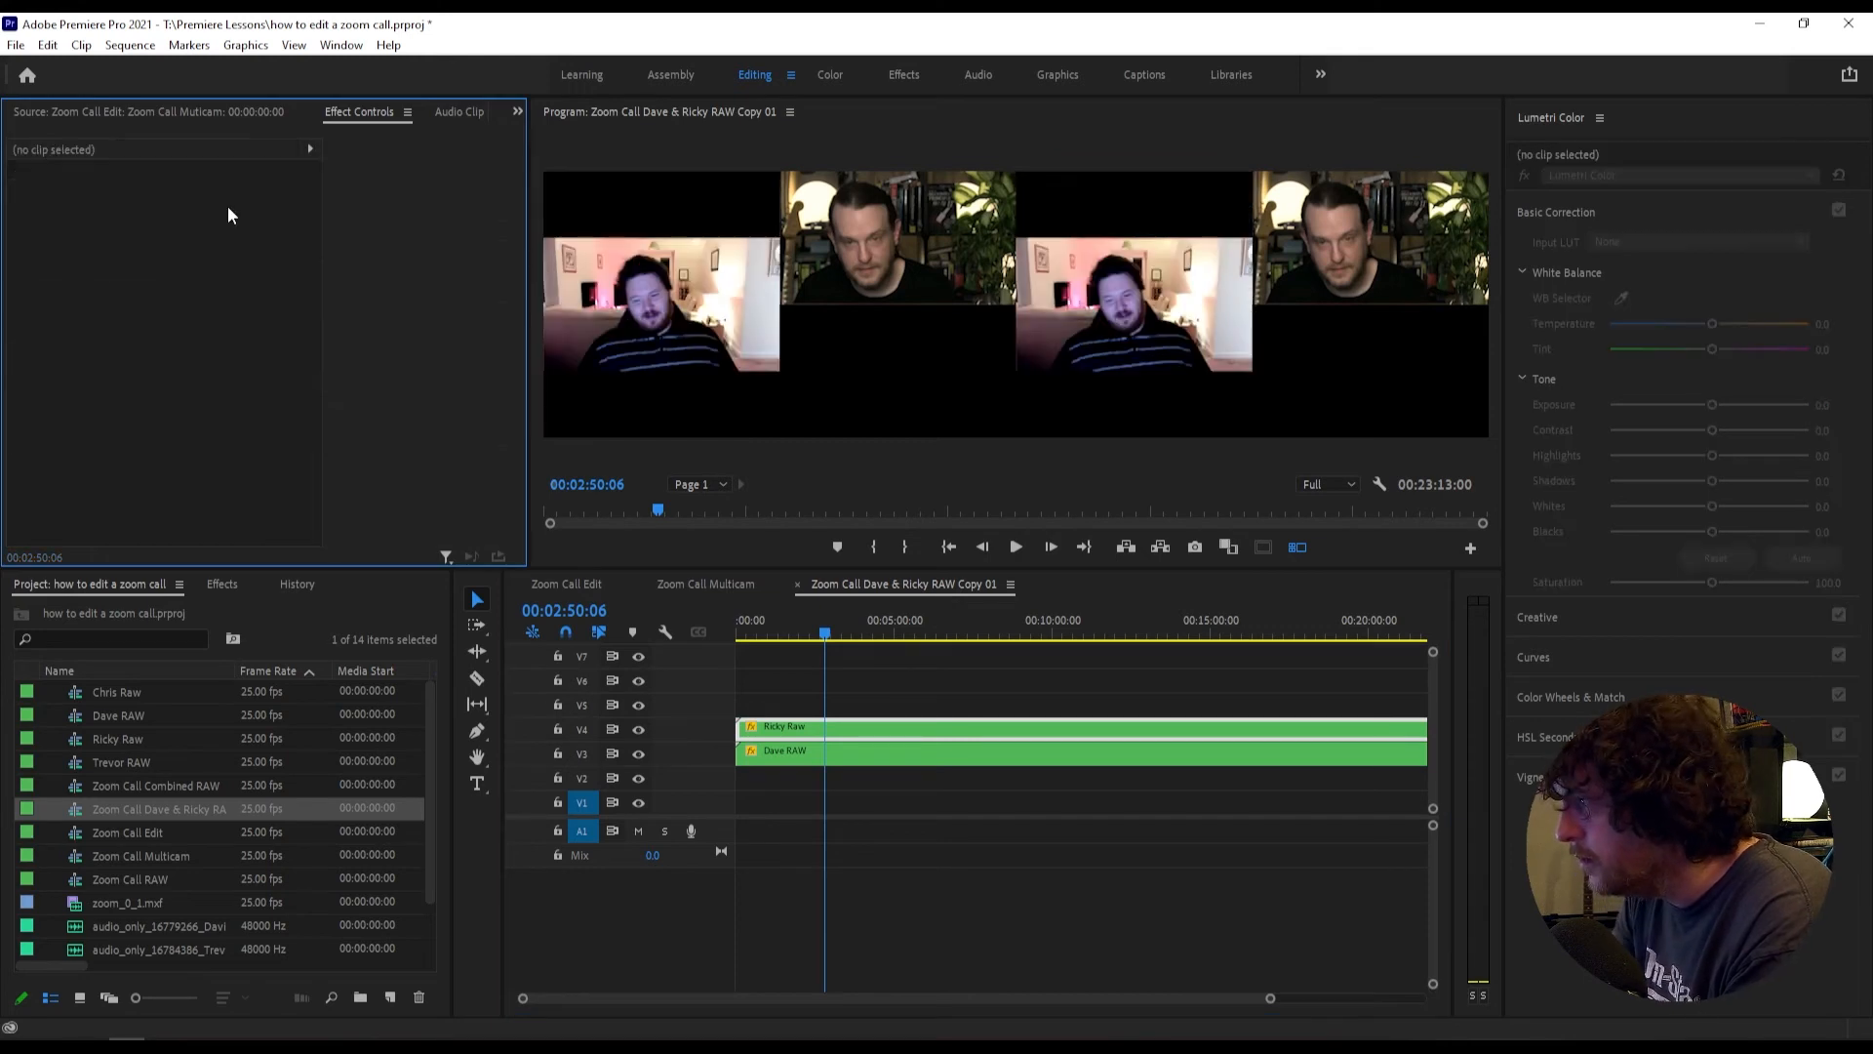
{"action": "left_click", "coordinate": [884, 755]}
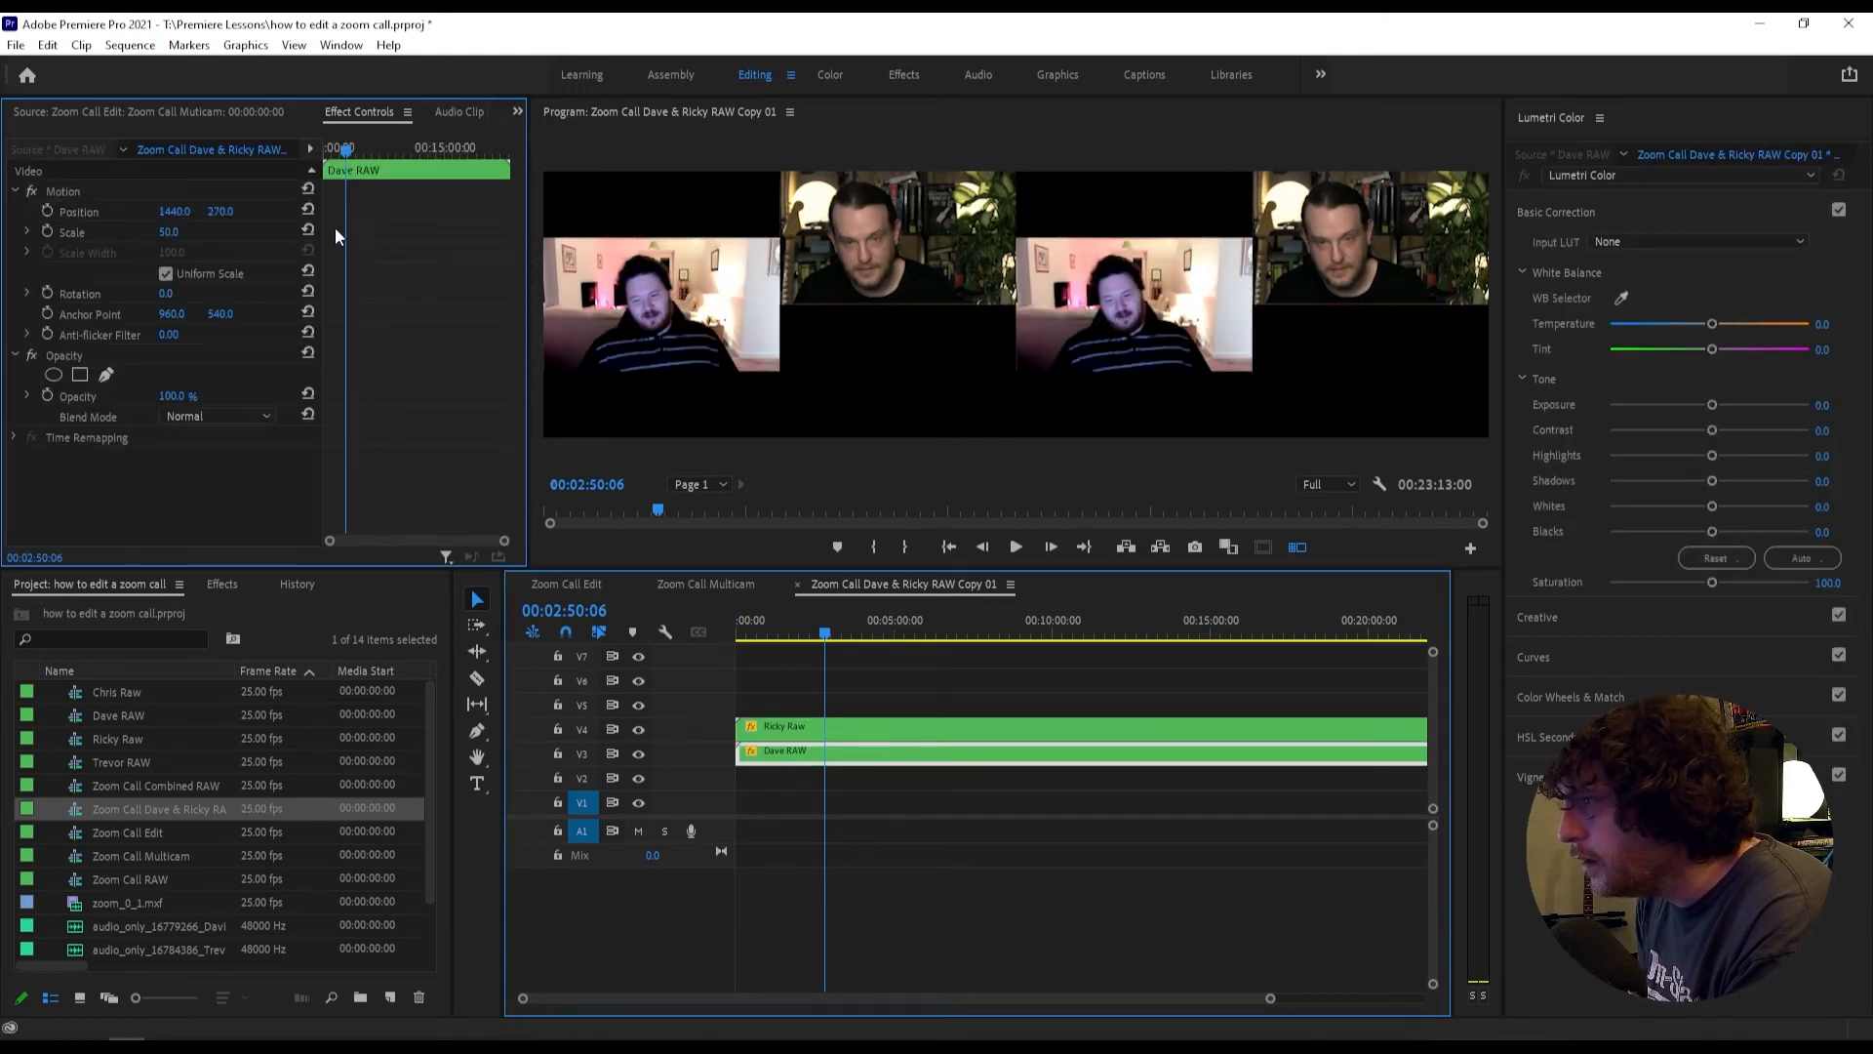
{"action": "left_click", "coordinate": [217, 211]}
{"action": "type", "text": "540"}
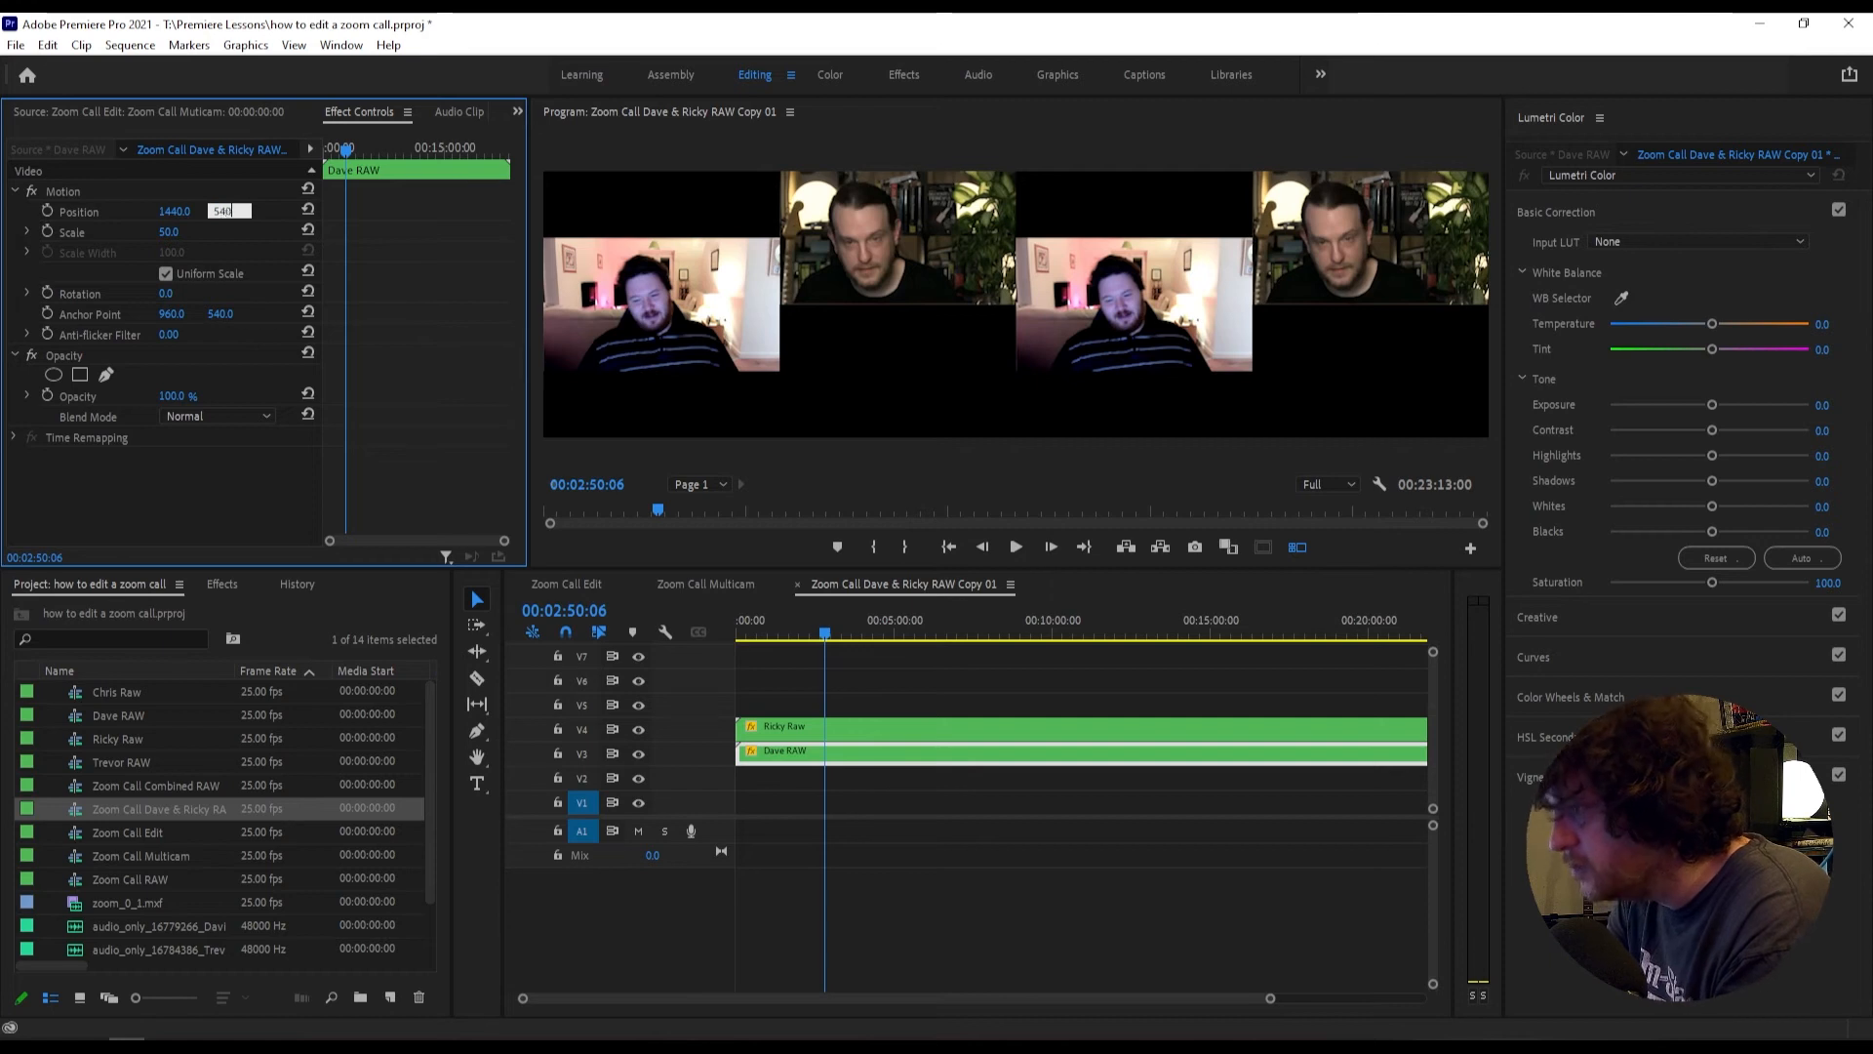
{"action": "key", "text": "Return"}
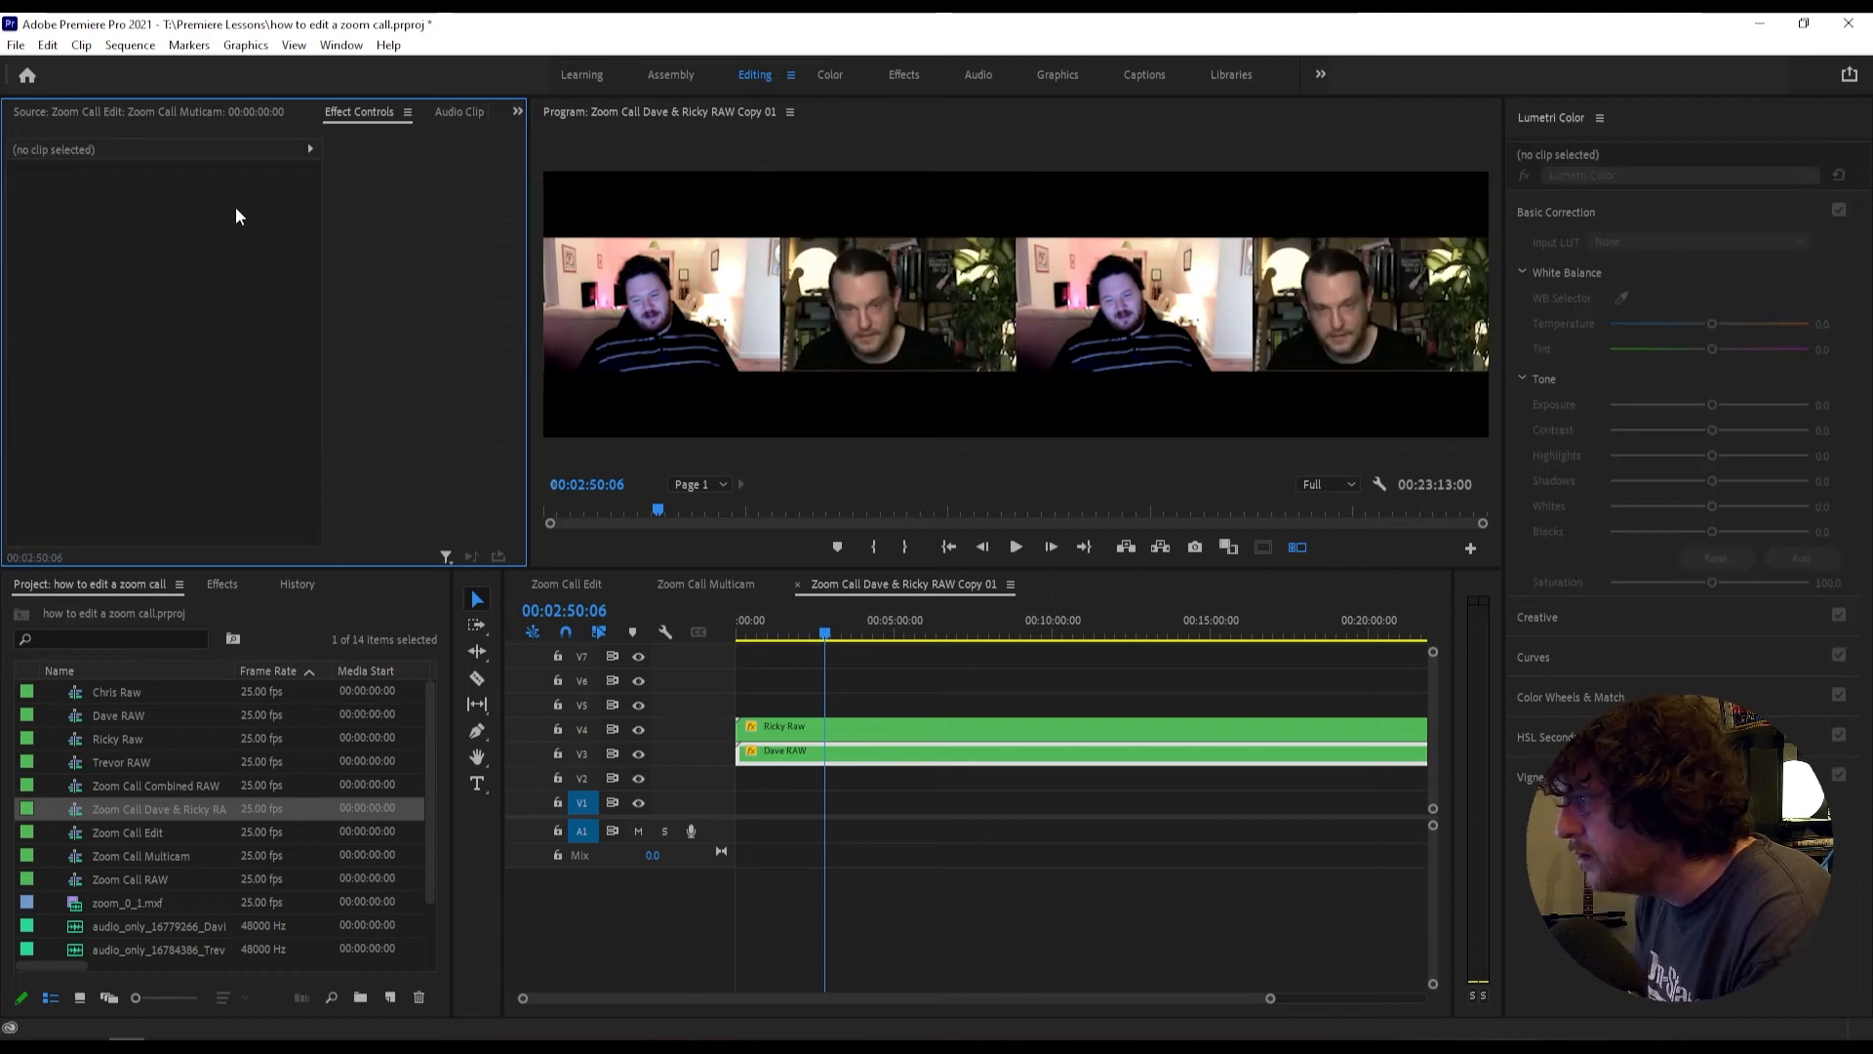
Step: In the Zoom Call Edit sequence, switch the multicam segment at 00:01:28:22 to the two-person angle
{"action": "left_click", "coordinate": [587, 586]}
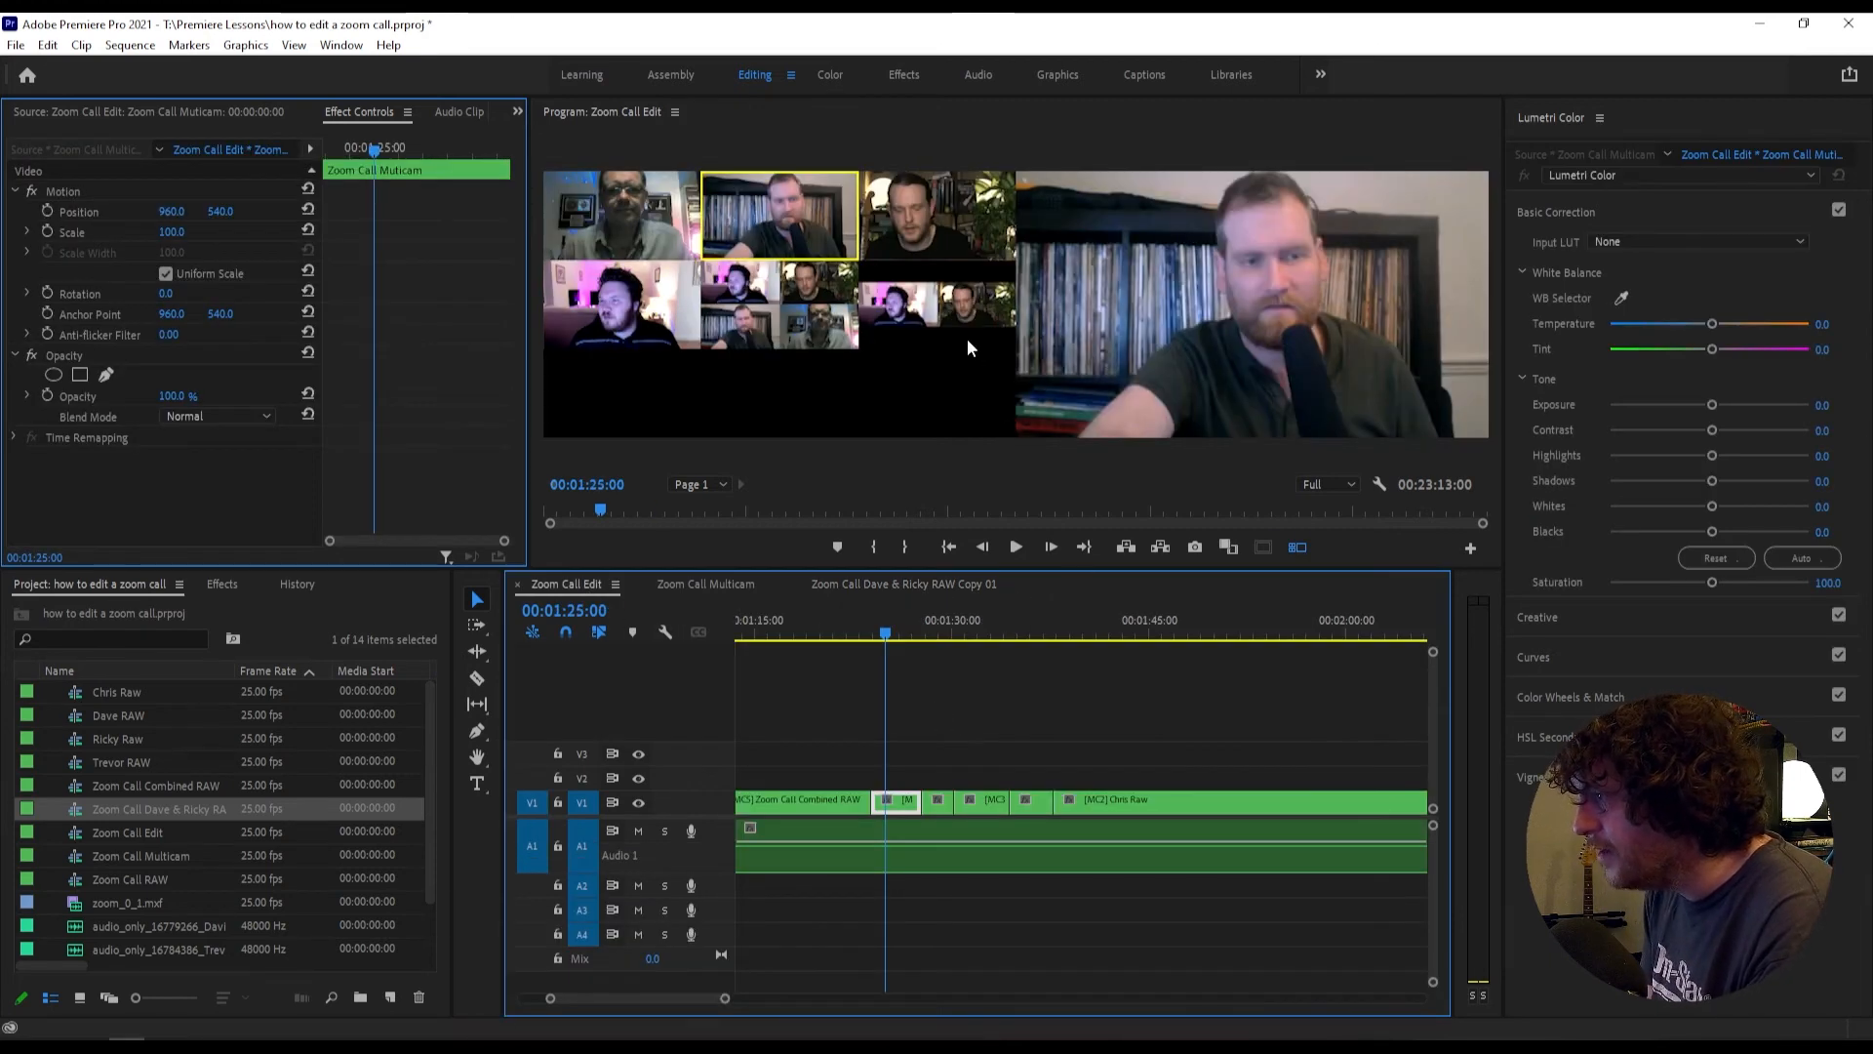
{"action": "left_click_drag", "start_coordinate": [886, 636], "coordinate": [935, 636]}
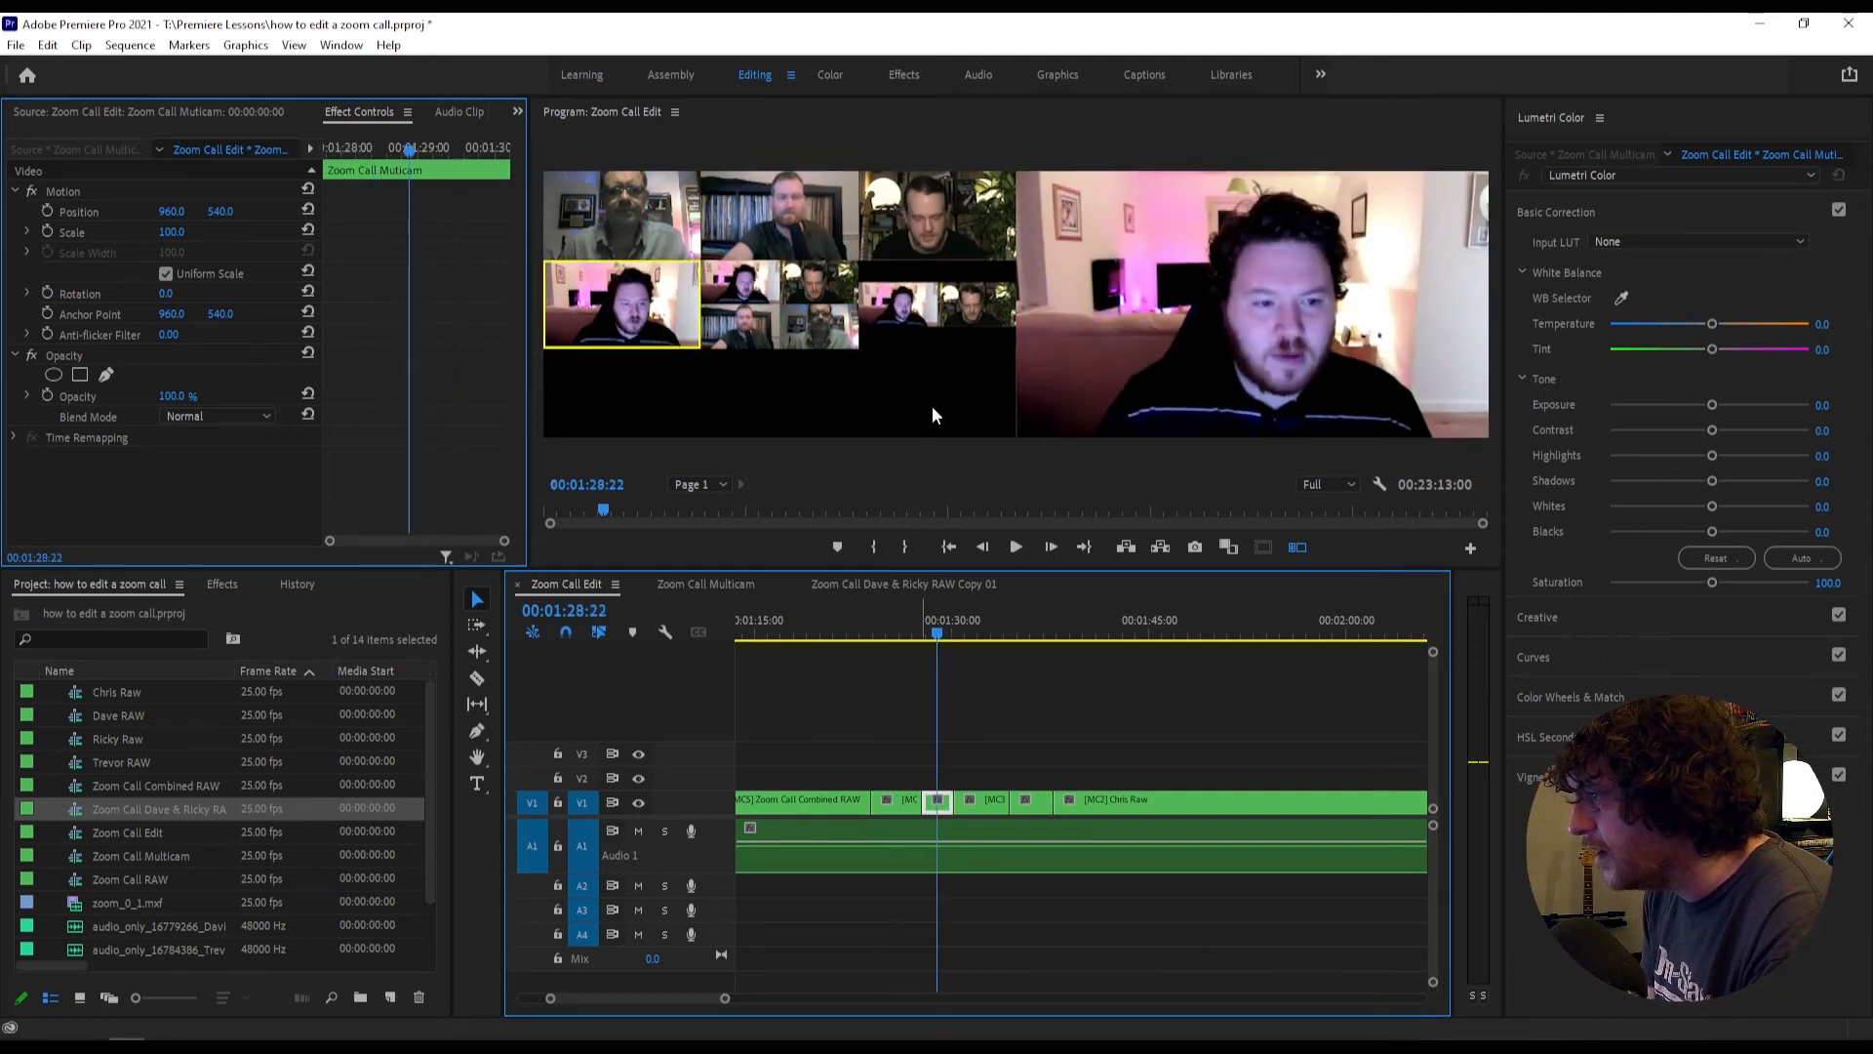
{"action": "left_click", "coordinate": [951, 304]}
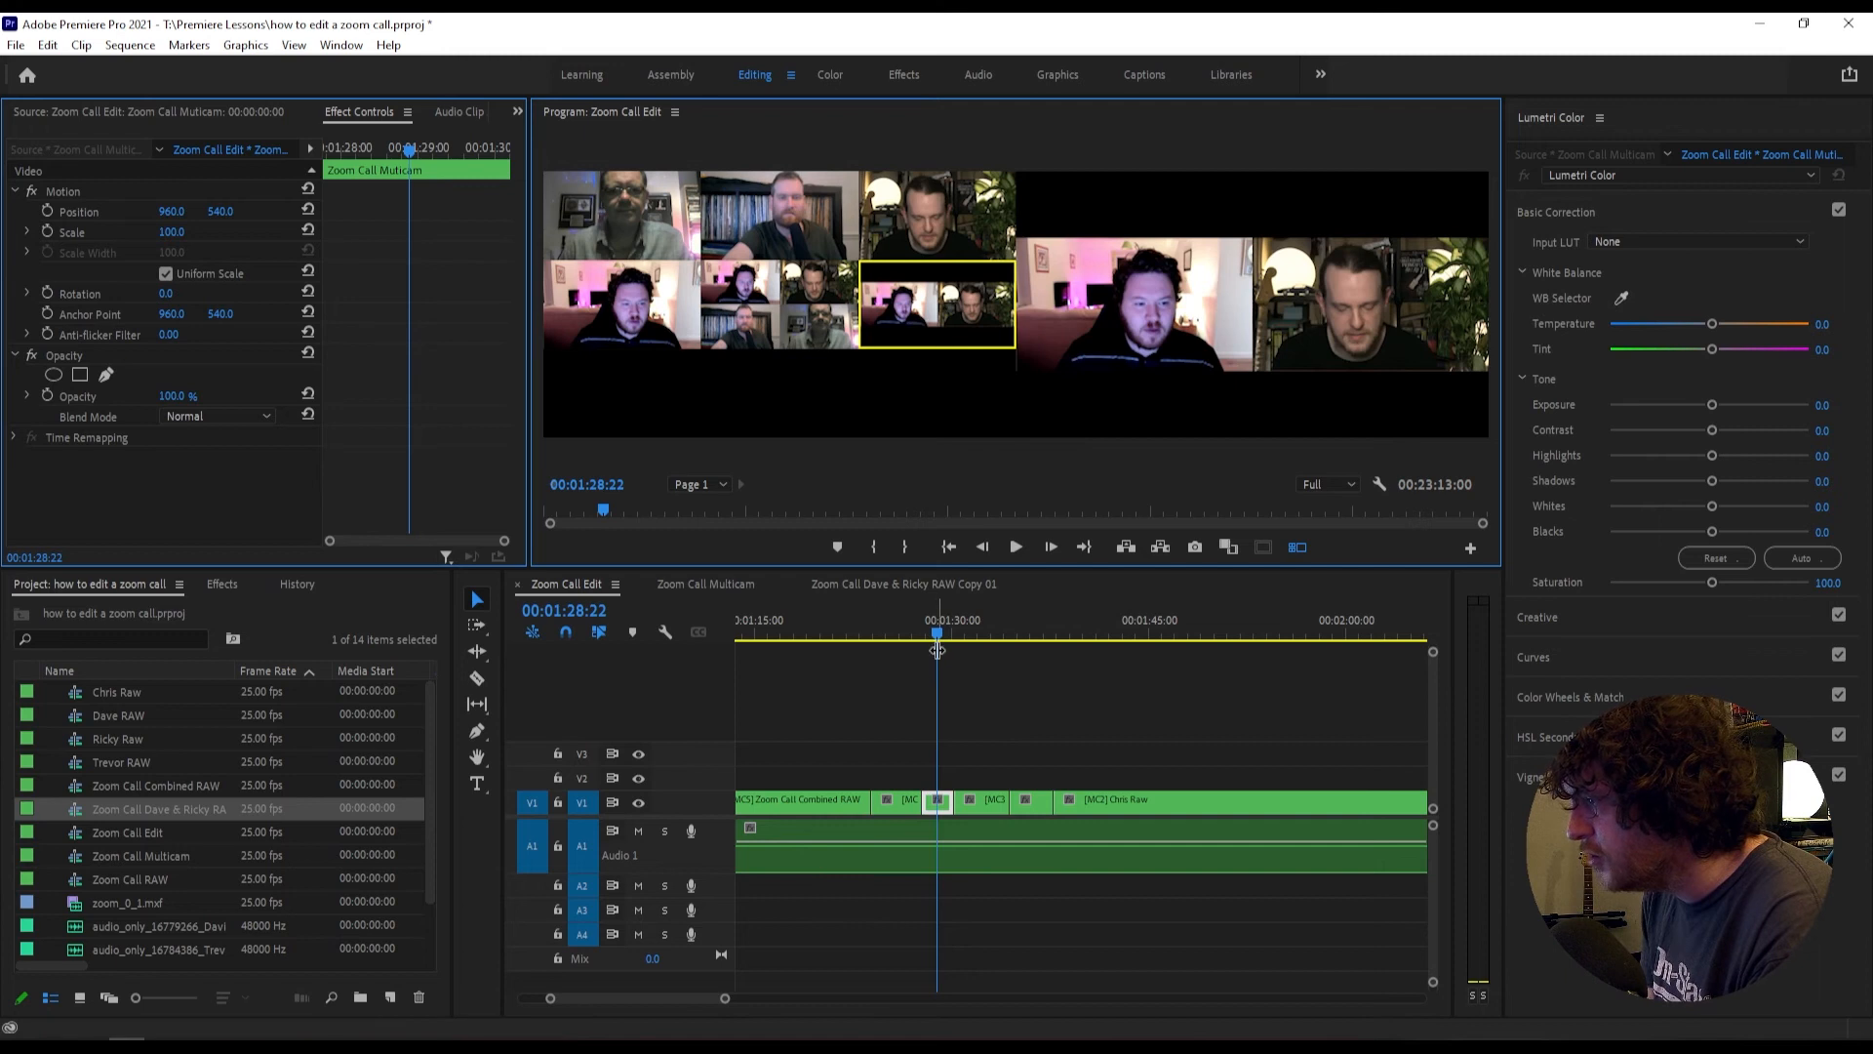
Step: Cut the multicam clip live during playback from 00:14:53:21, switching to the two-person angle, then cameras 2, 4 and 5
{"action": "left_click_drag", "start_coordinate": [937, 636], "coordinate": [1122, 632]}
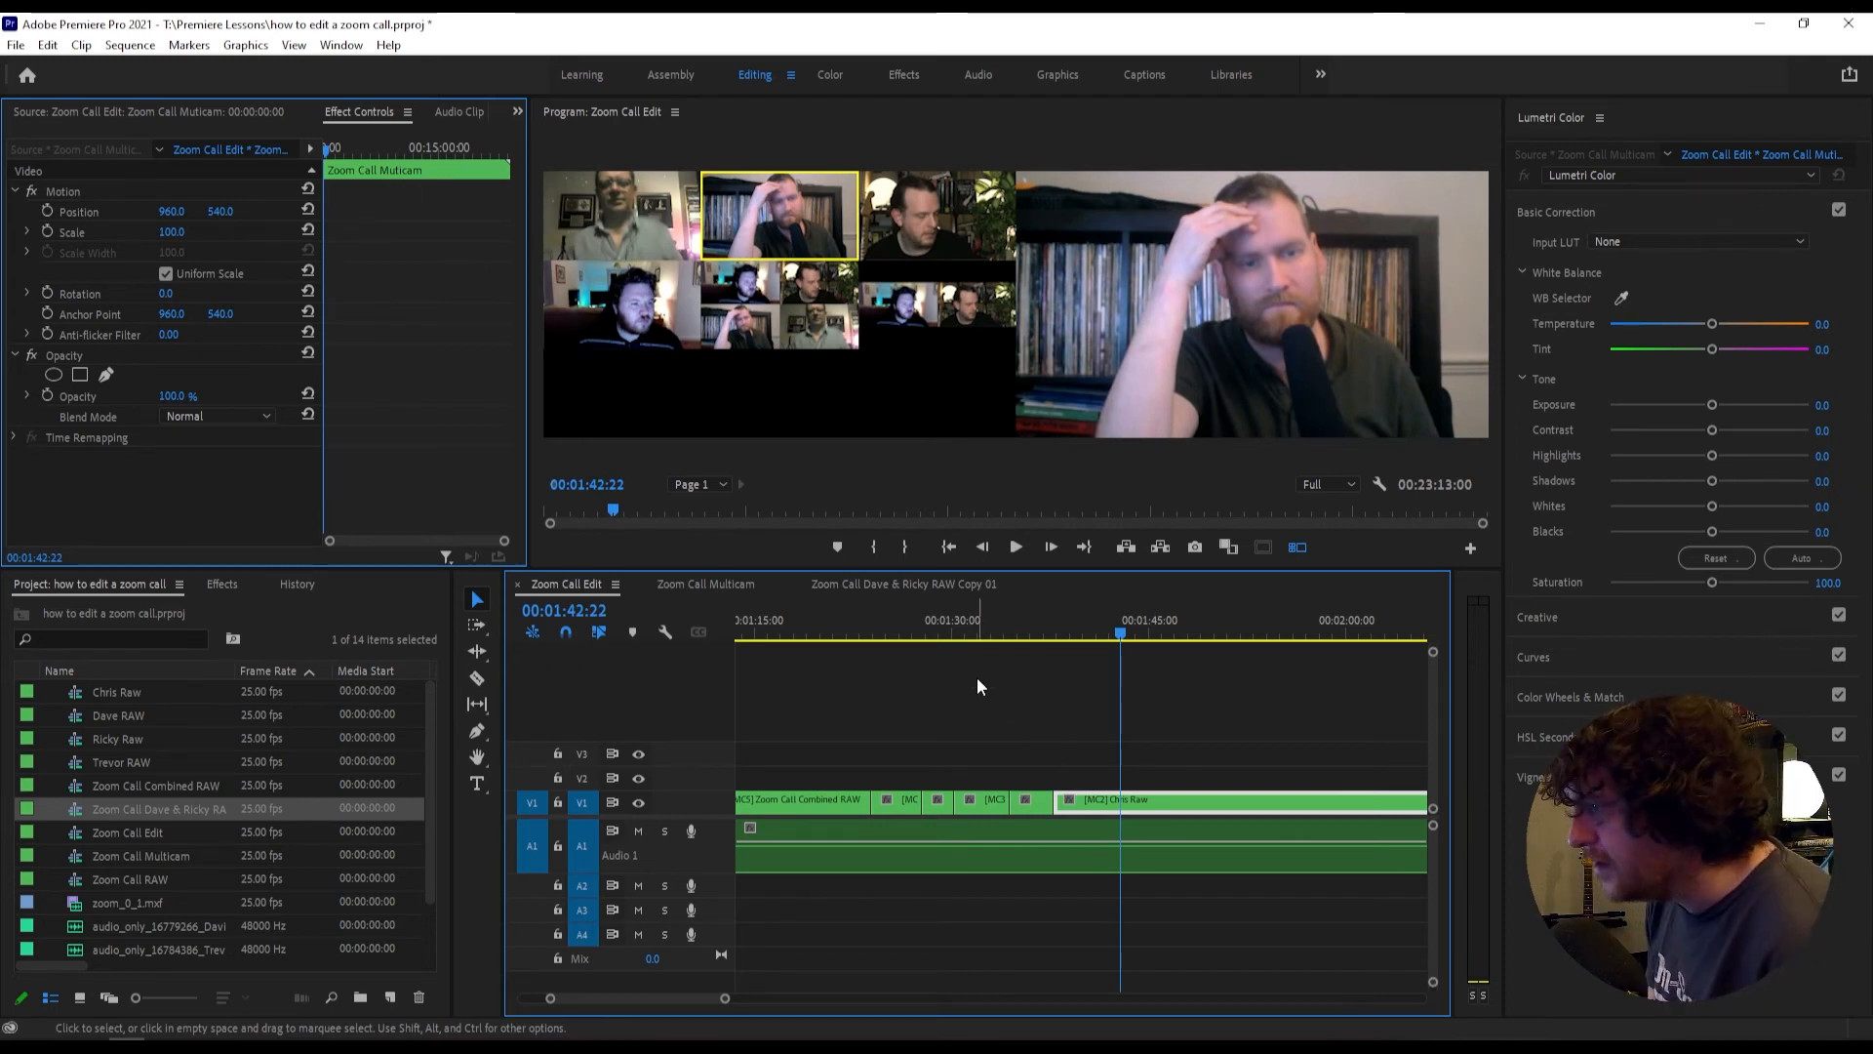
{"action": "left_click_drag", "start_coordinate": [1280, 632], "coordinate": [1404, 632]}
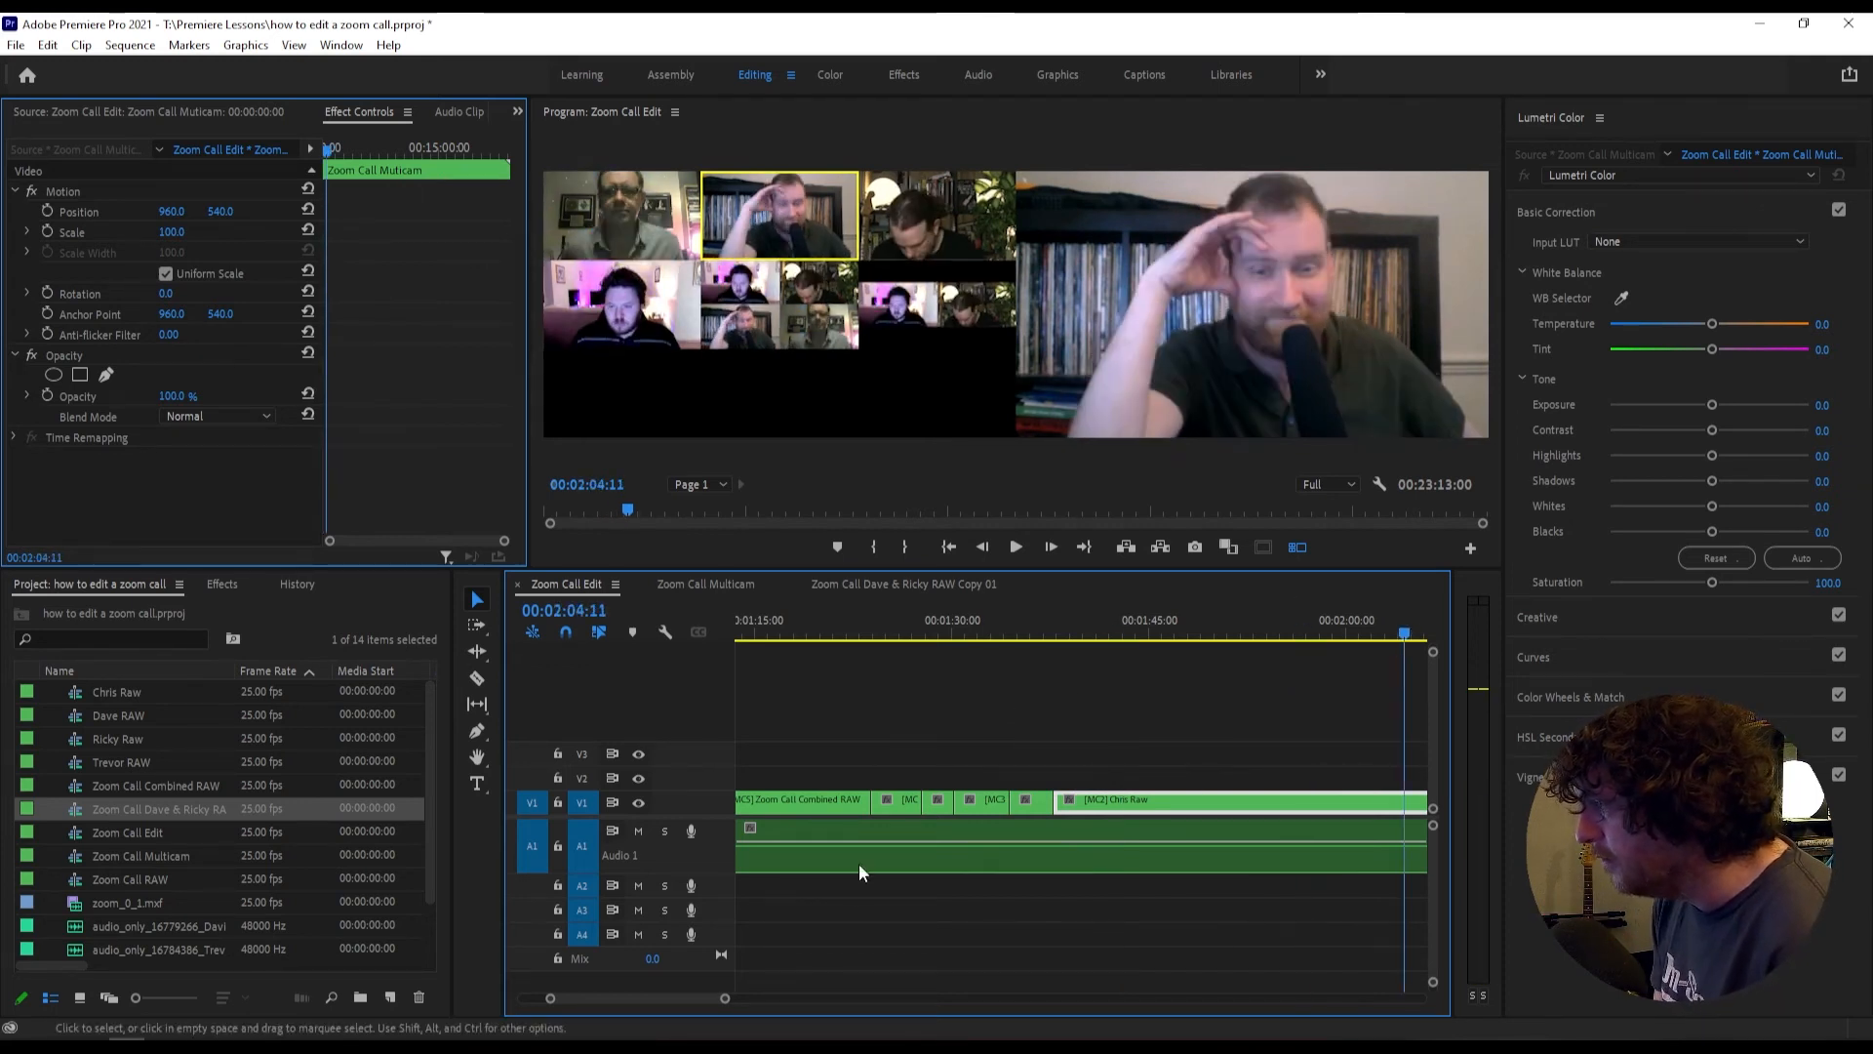
{"action": "left_click_drag", "start_coordinate": [726, 1001], "coordinate": [1321, 998]}
{"action": "mouse_move", "coordinate": [1128, 633]}
{"action": "left_mouse_down"}
{"action": "mouse_move", "coordinate": [1417, 635]}
{"action": "mouse_move", "coordinate": [1116, 636]}
{"action": "left_mouse_up"}
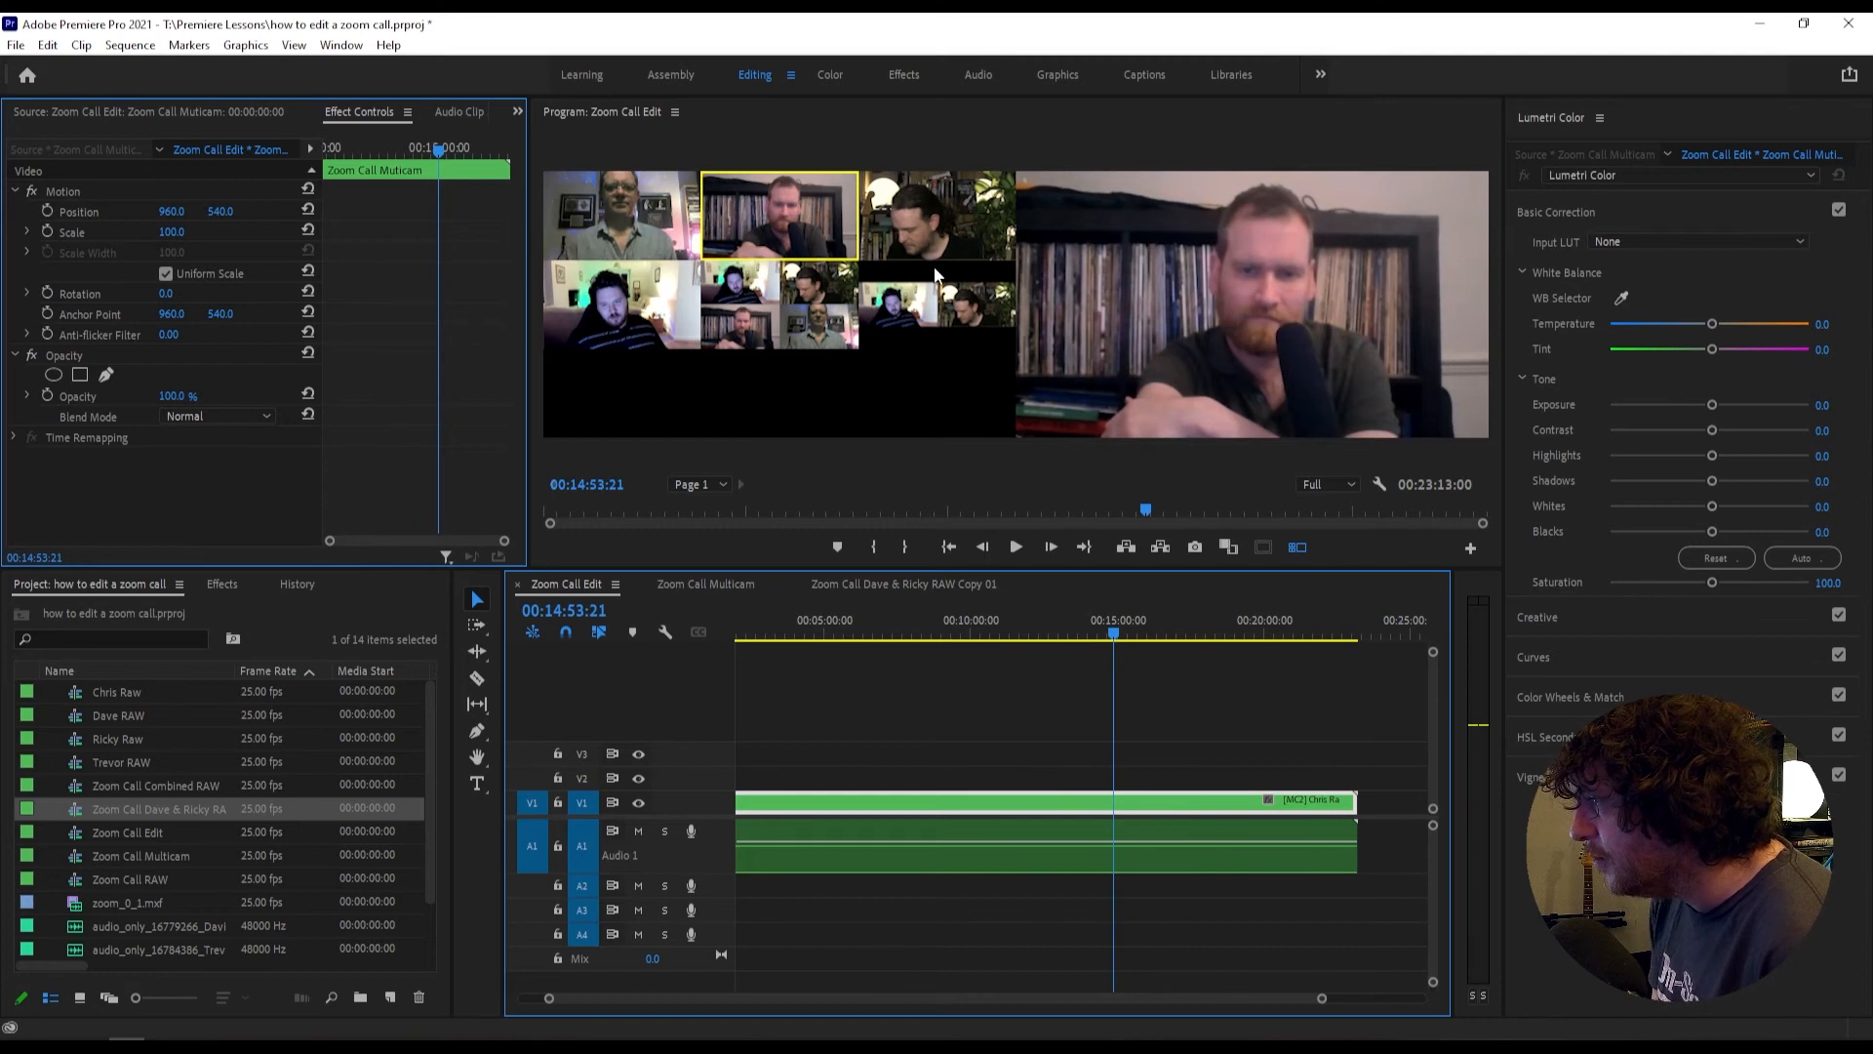
{"action": "key", "text": "space"}
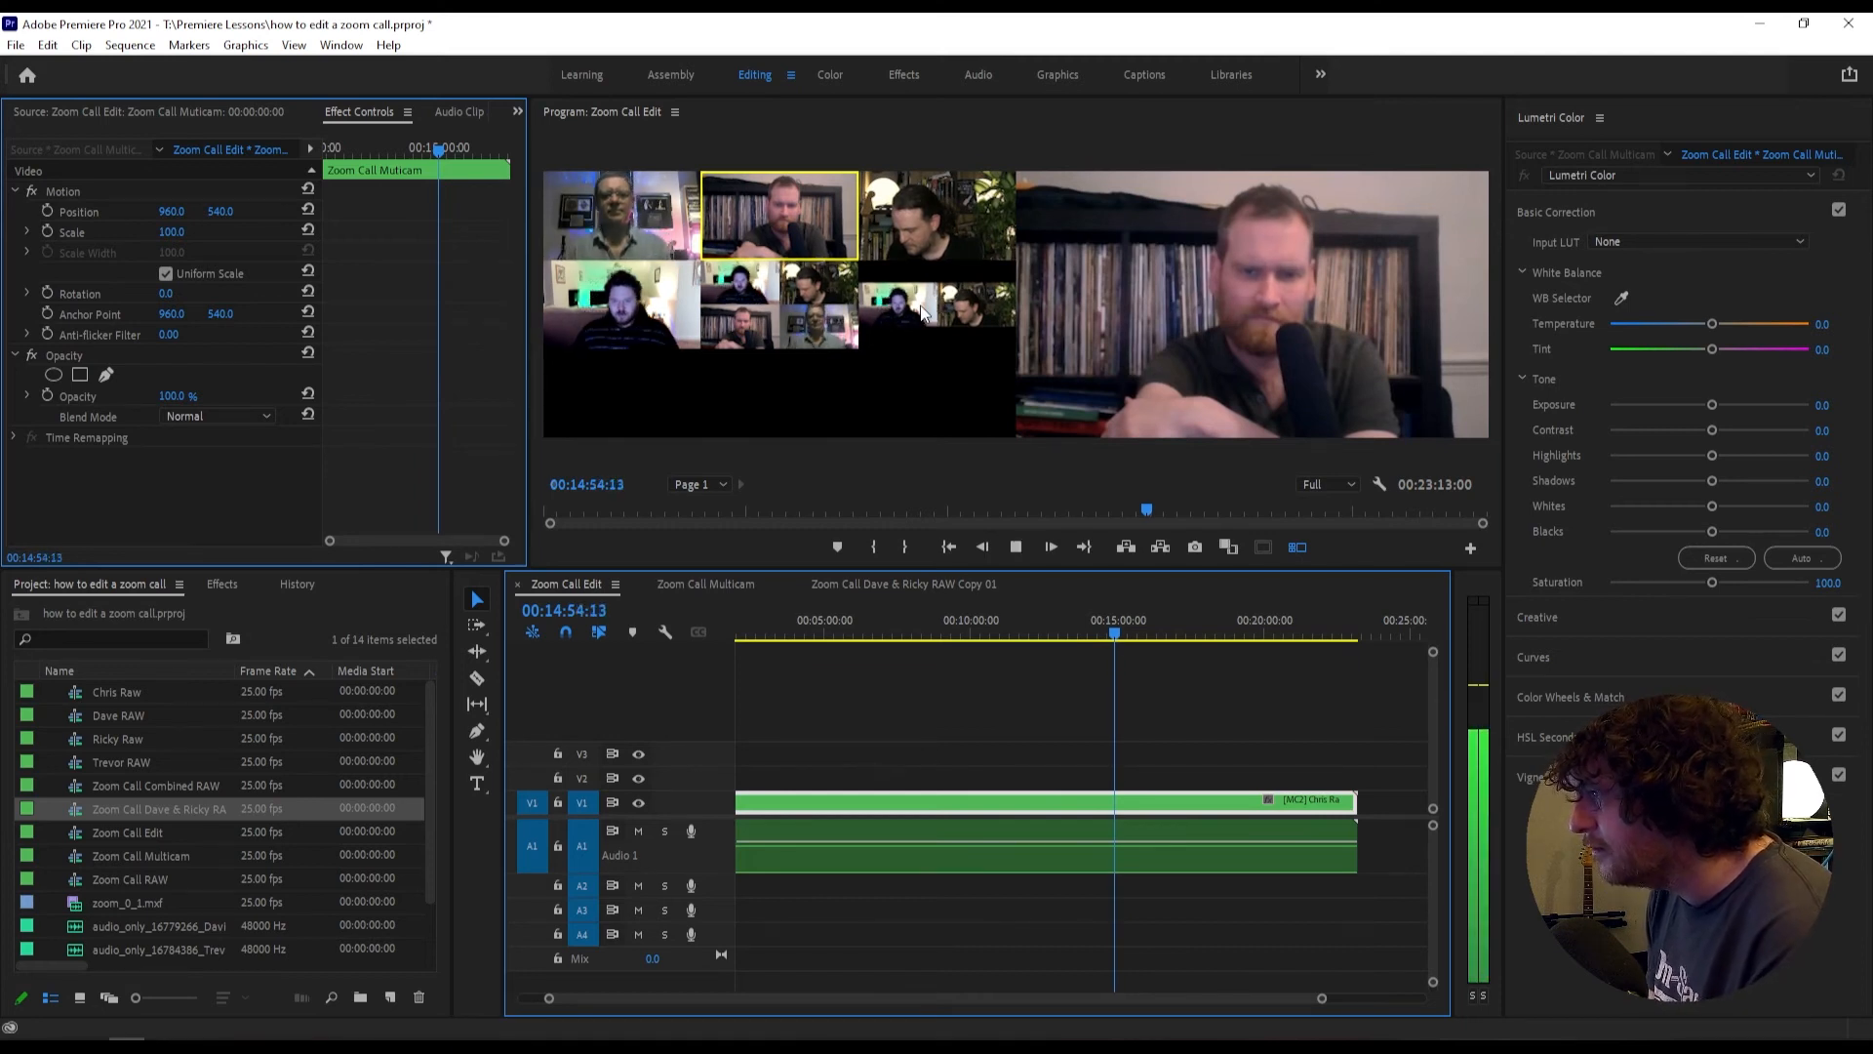
{"action": "left_click", "coordinate": [927, 307]}
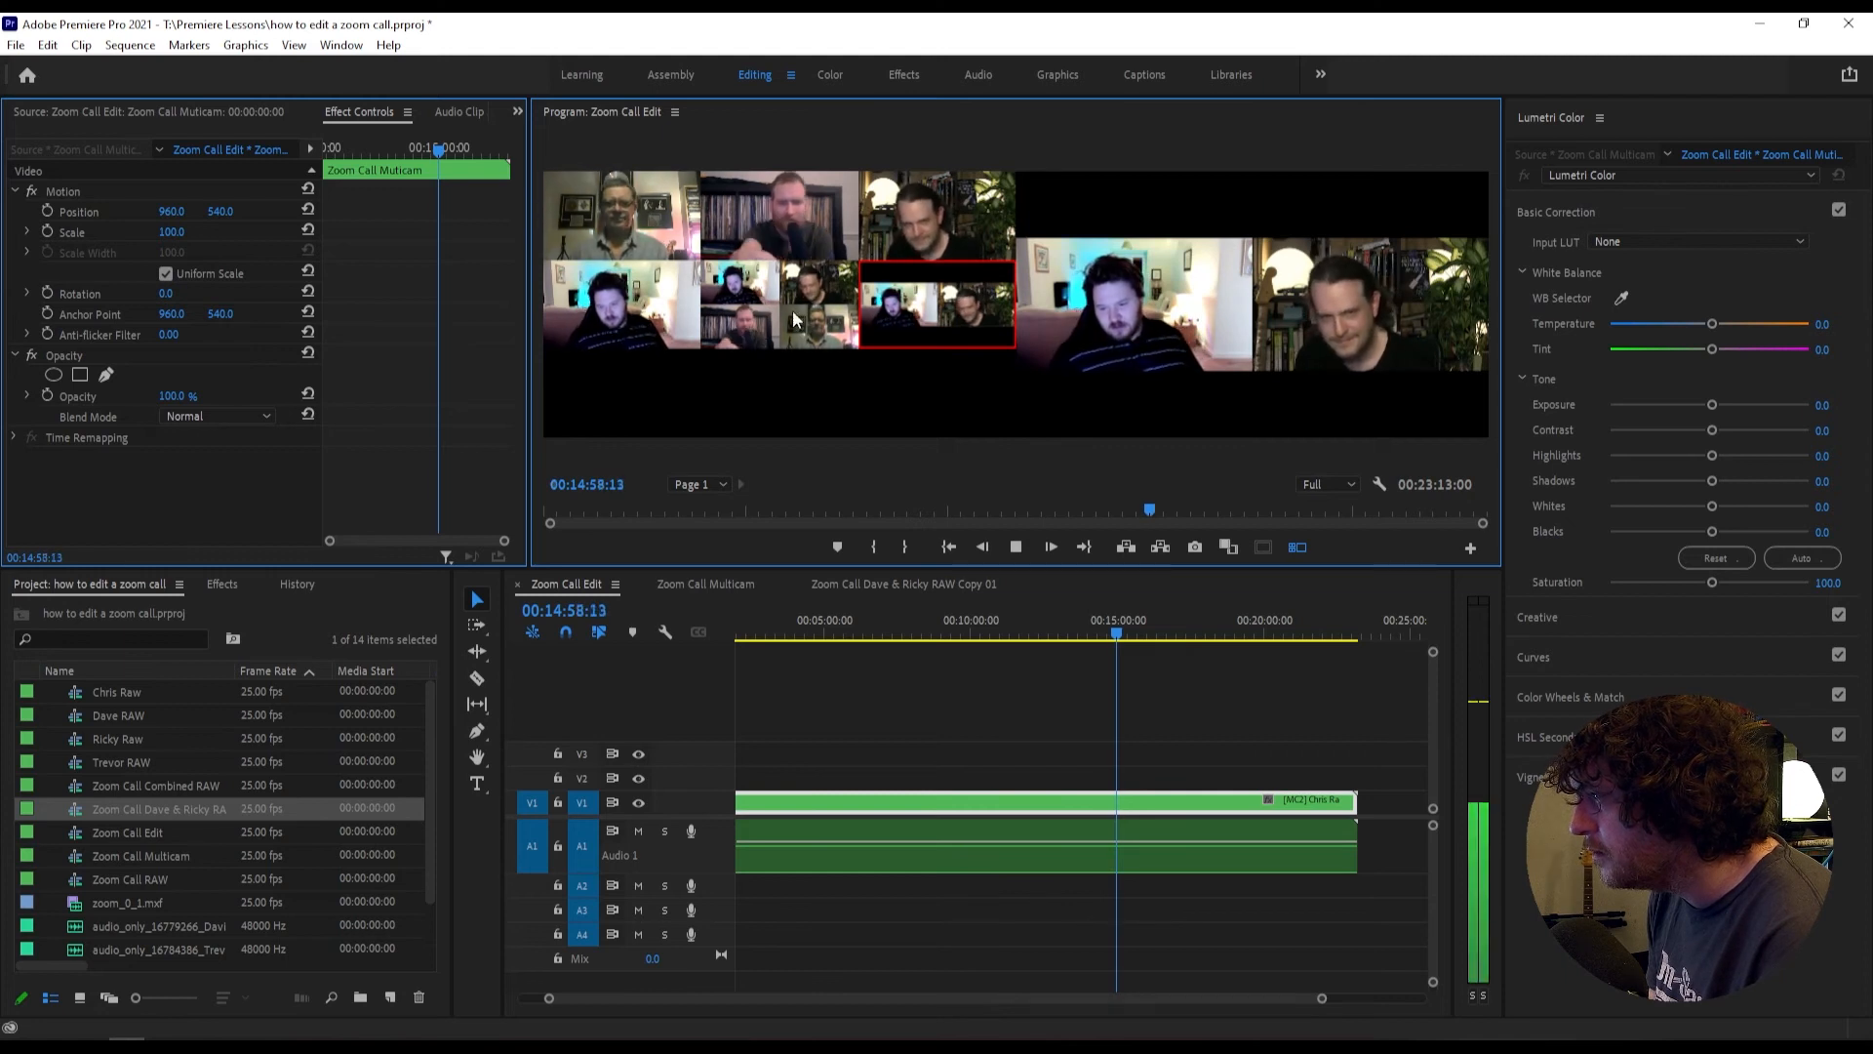
{"action": "left_click", "coordinate": [810, 231]}
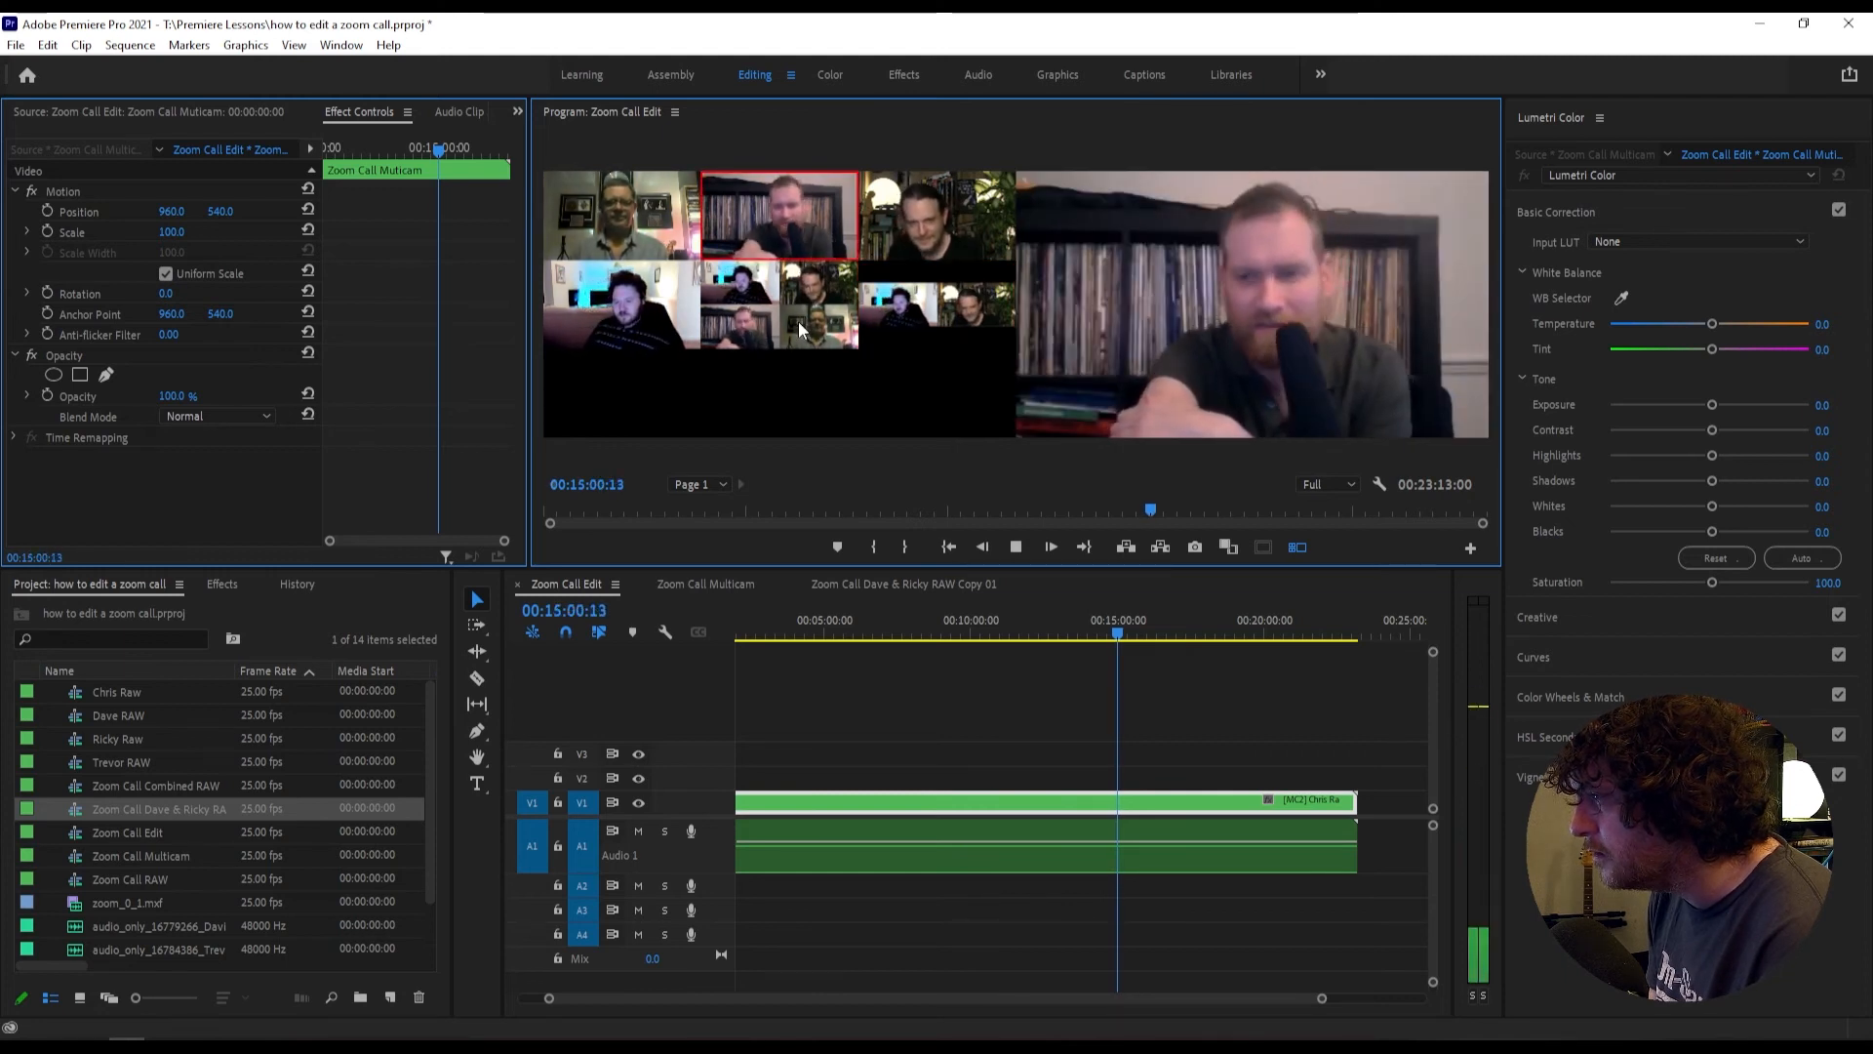
{"action": "left_click", "coordinate": [655, 333]}
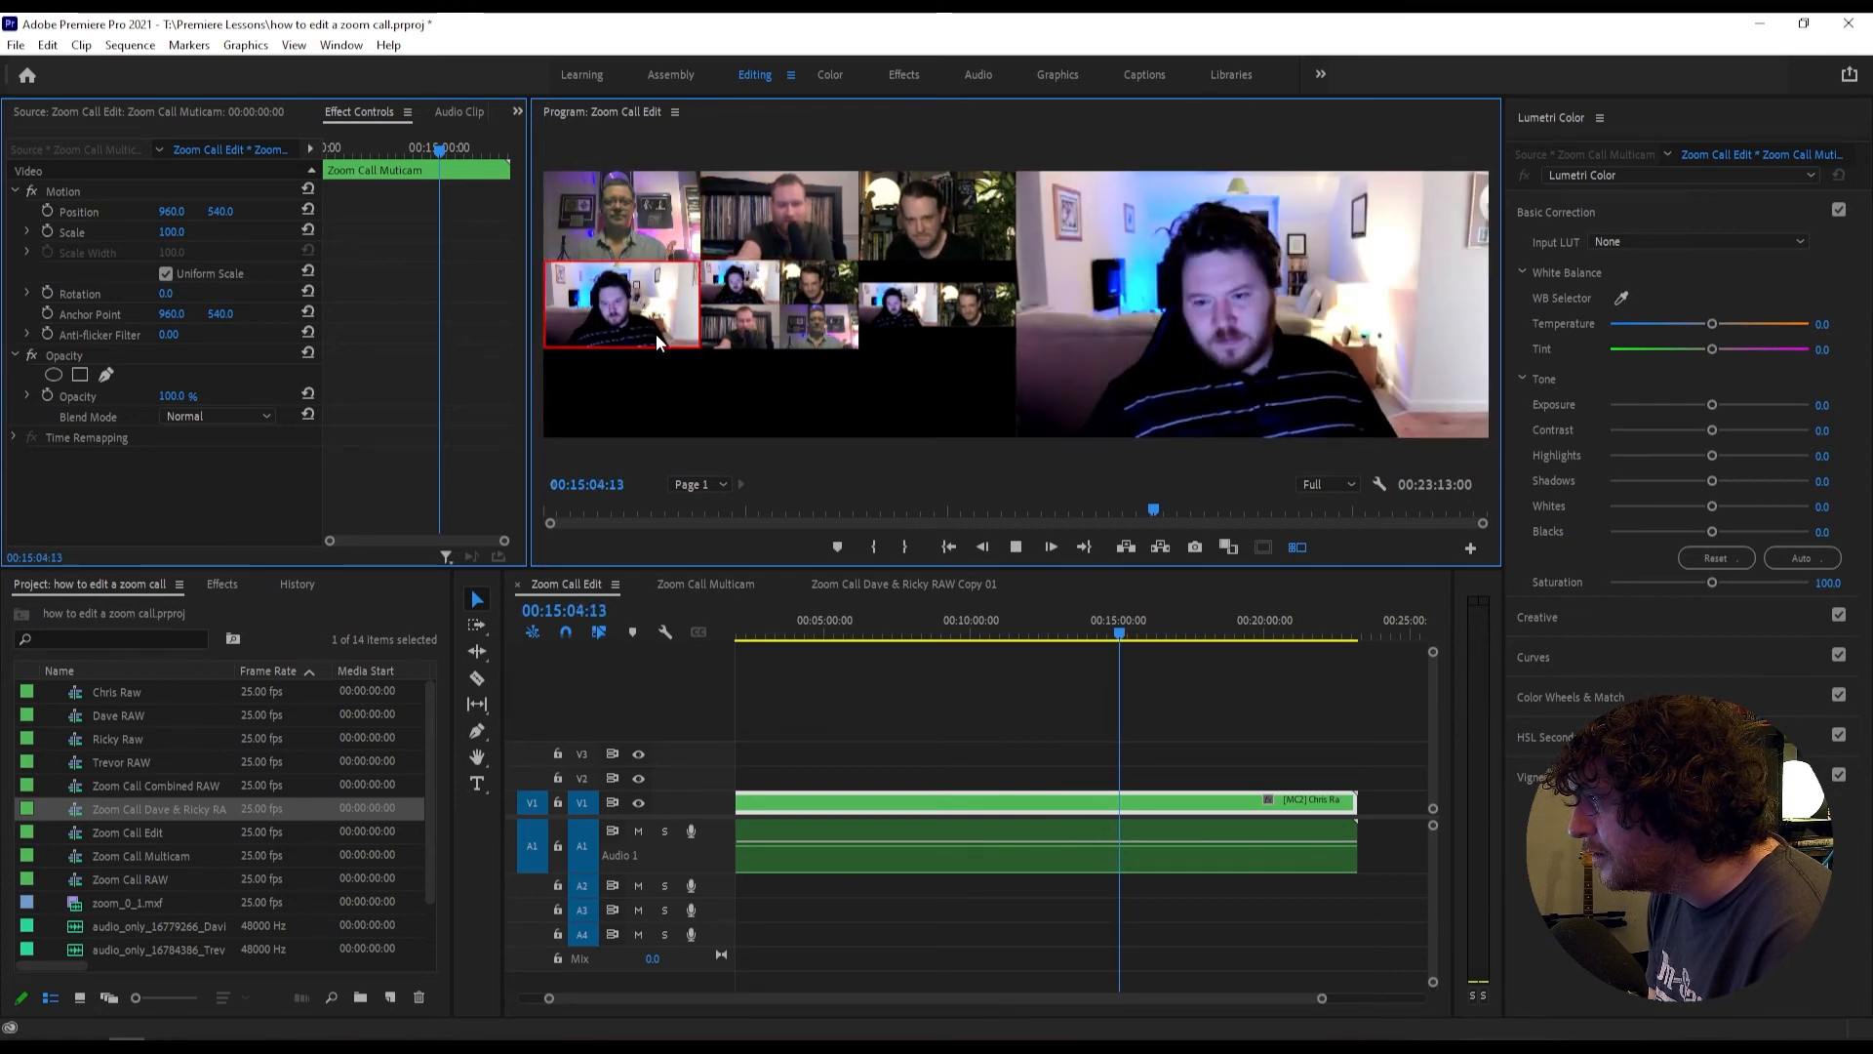
{"action": "left_click", "coordinate": [786, 315]}
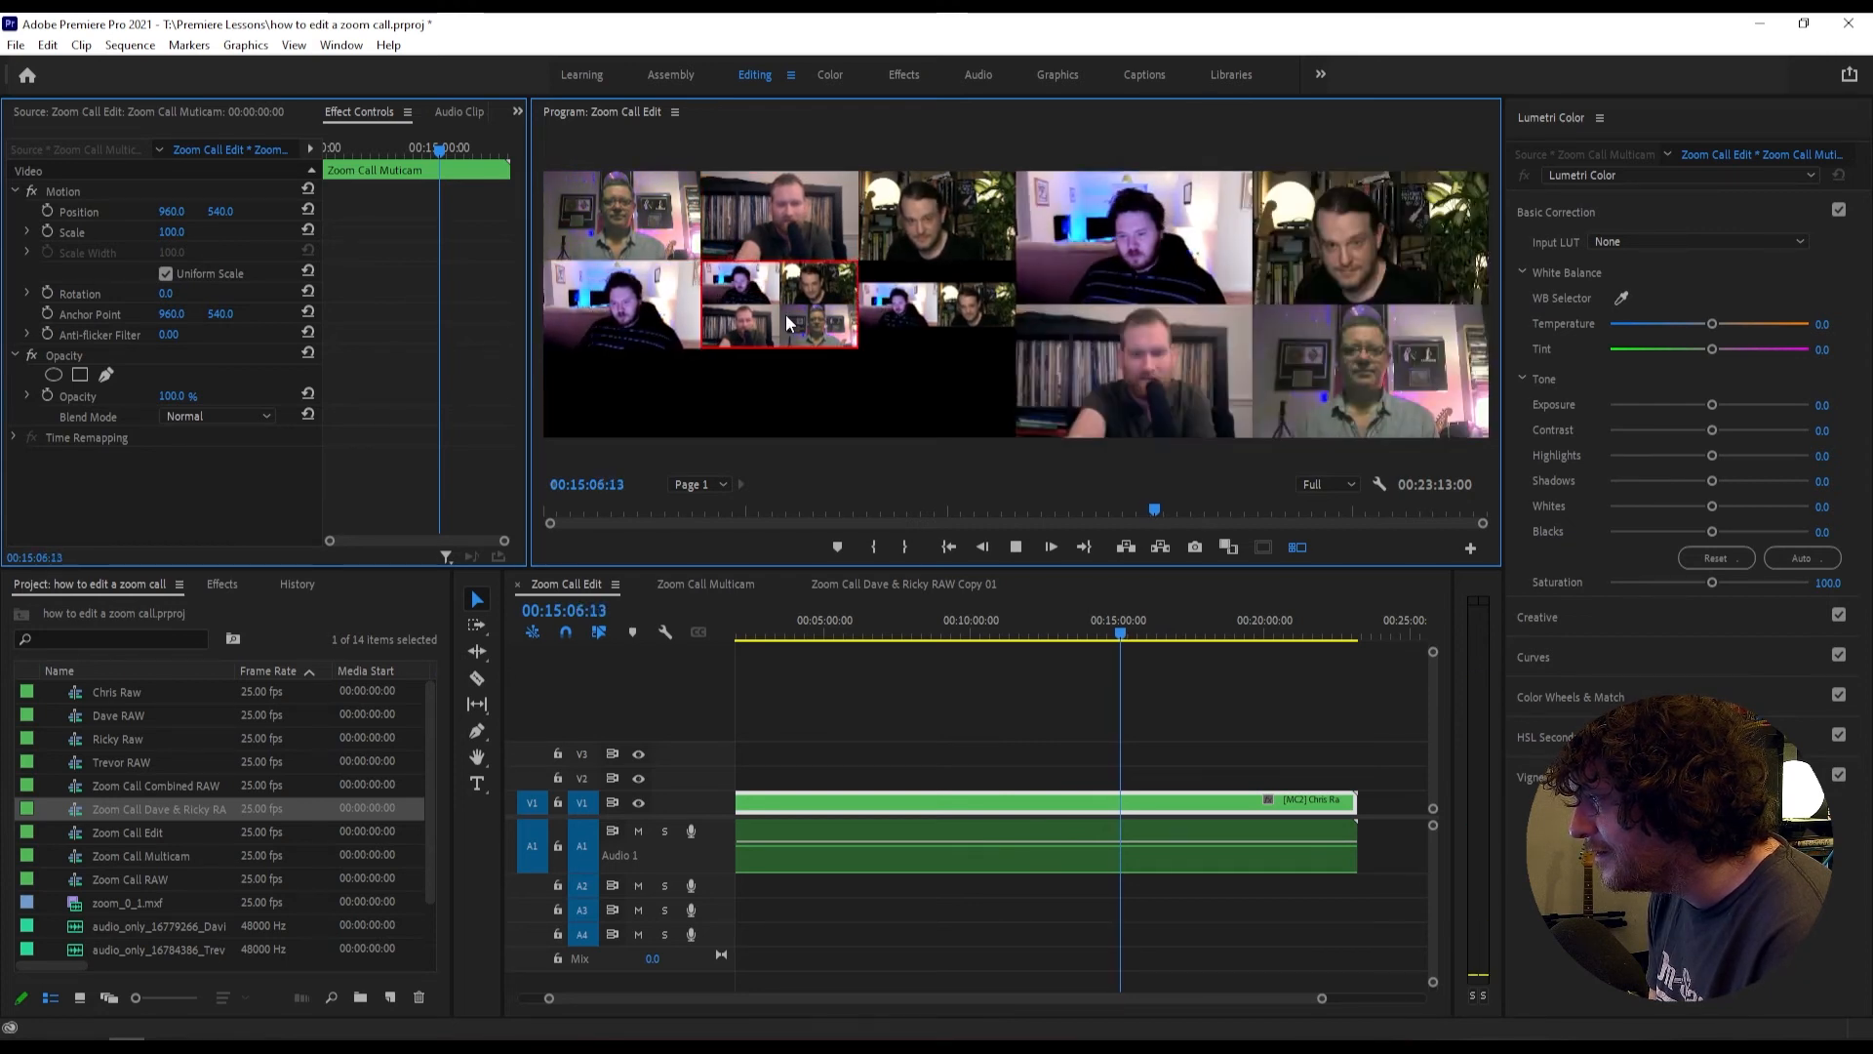
{"action": "key", "text": "space"}
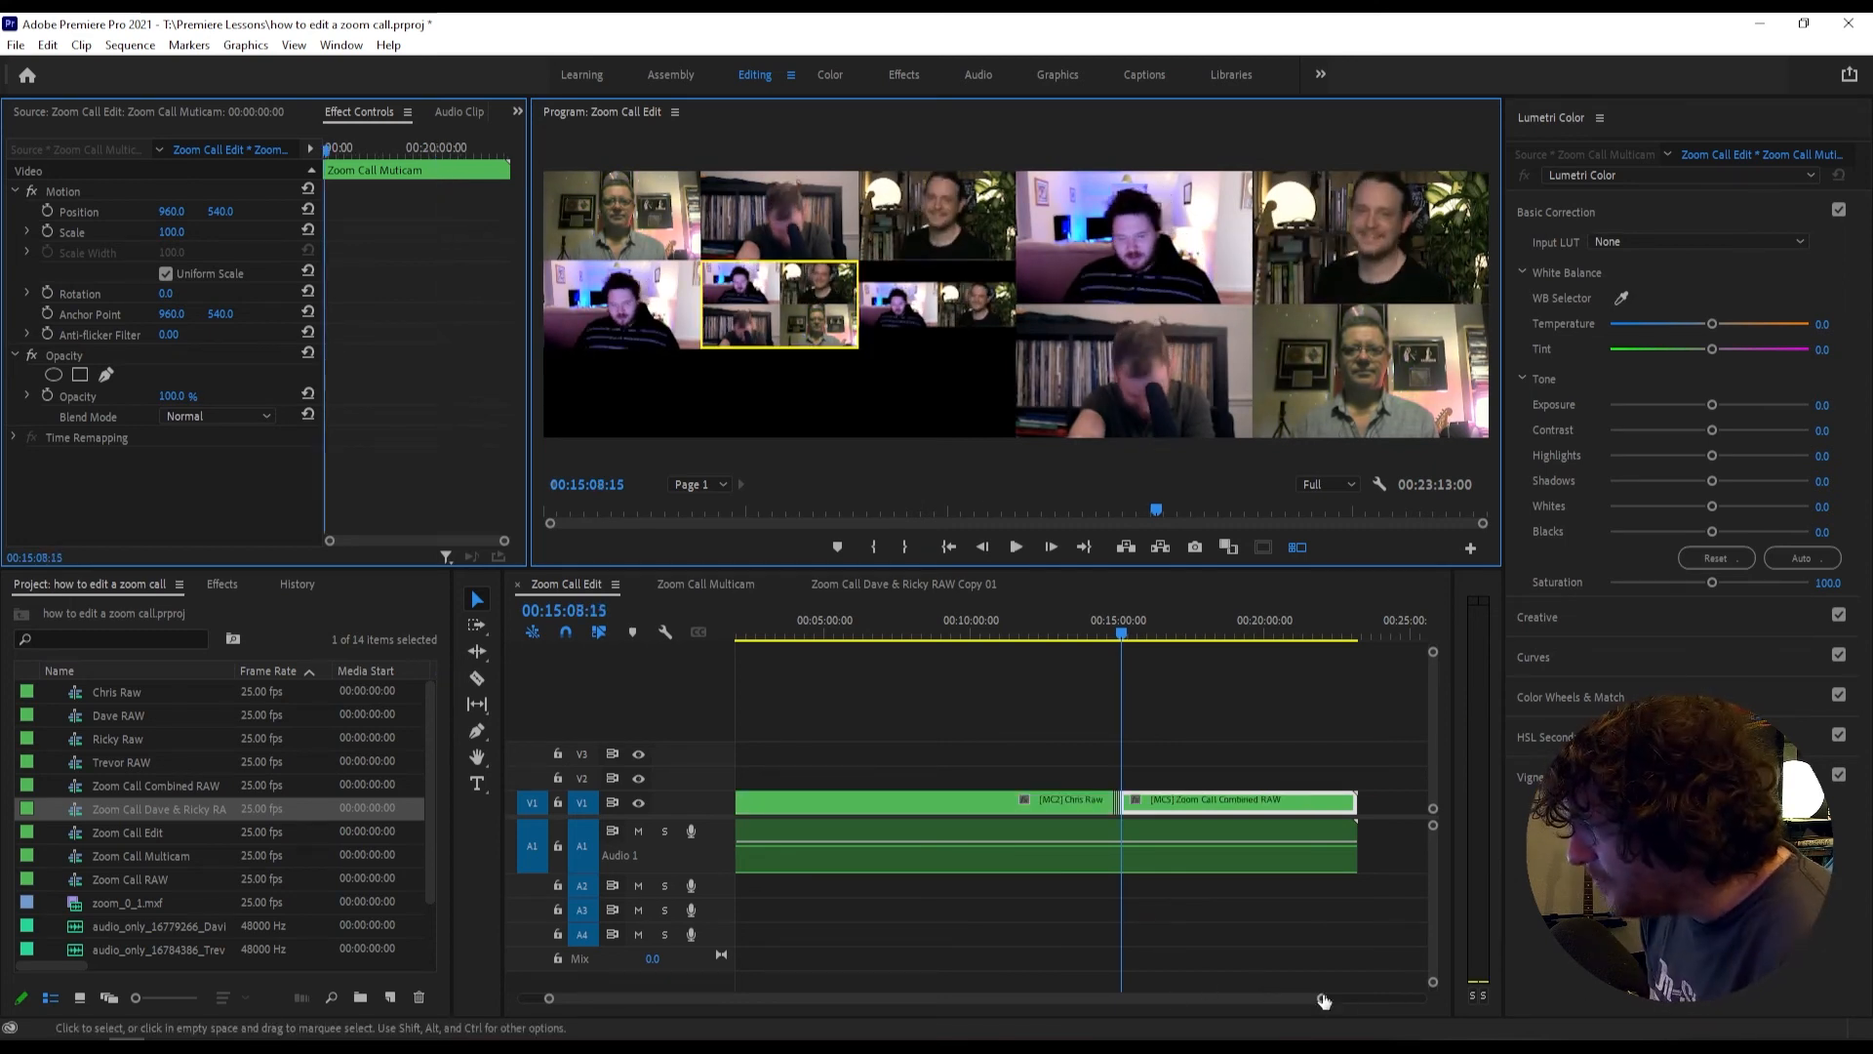
Step: Split the V1 and A1 clips at 00:05:08:09 and select the pieces directly after the cut
{"action": "left_click_drag", "start_coordinate": [1322, 999], "coordinate": [1102, 1003]}
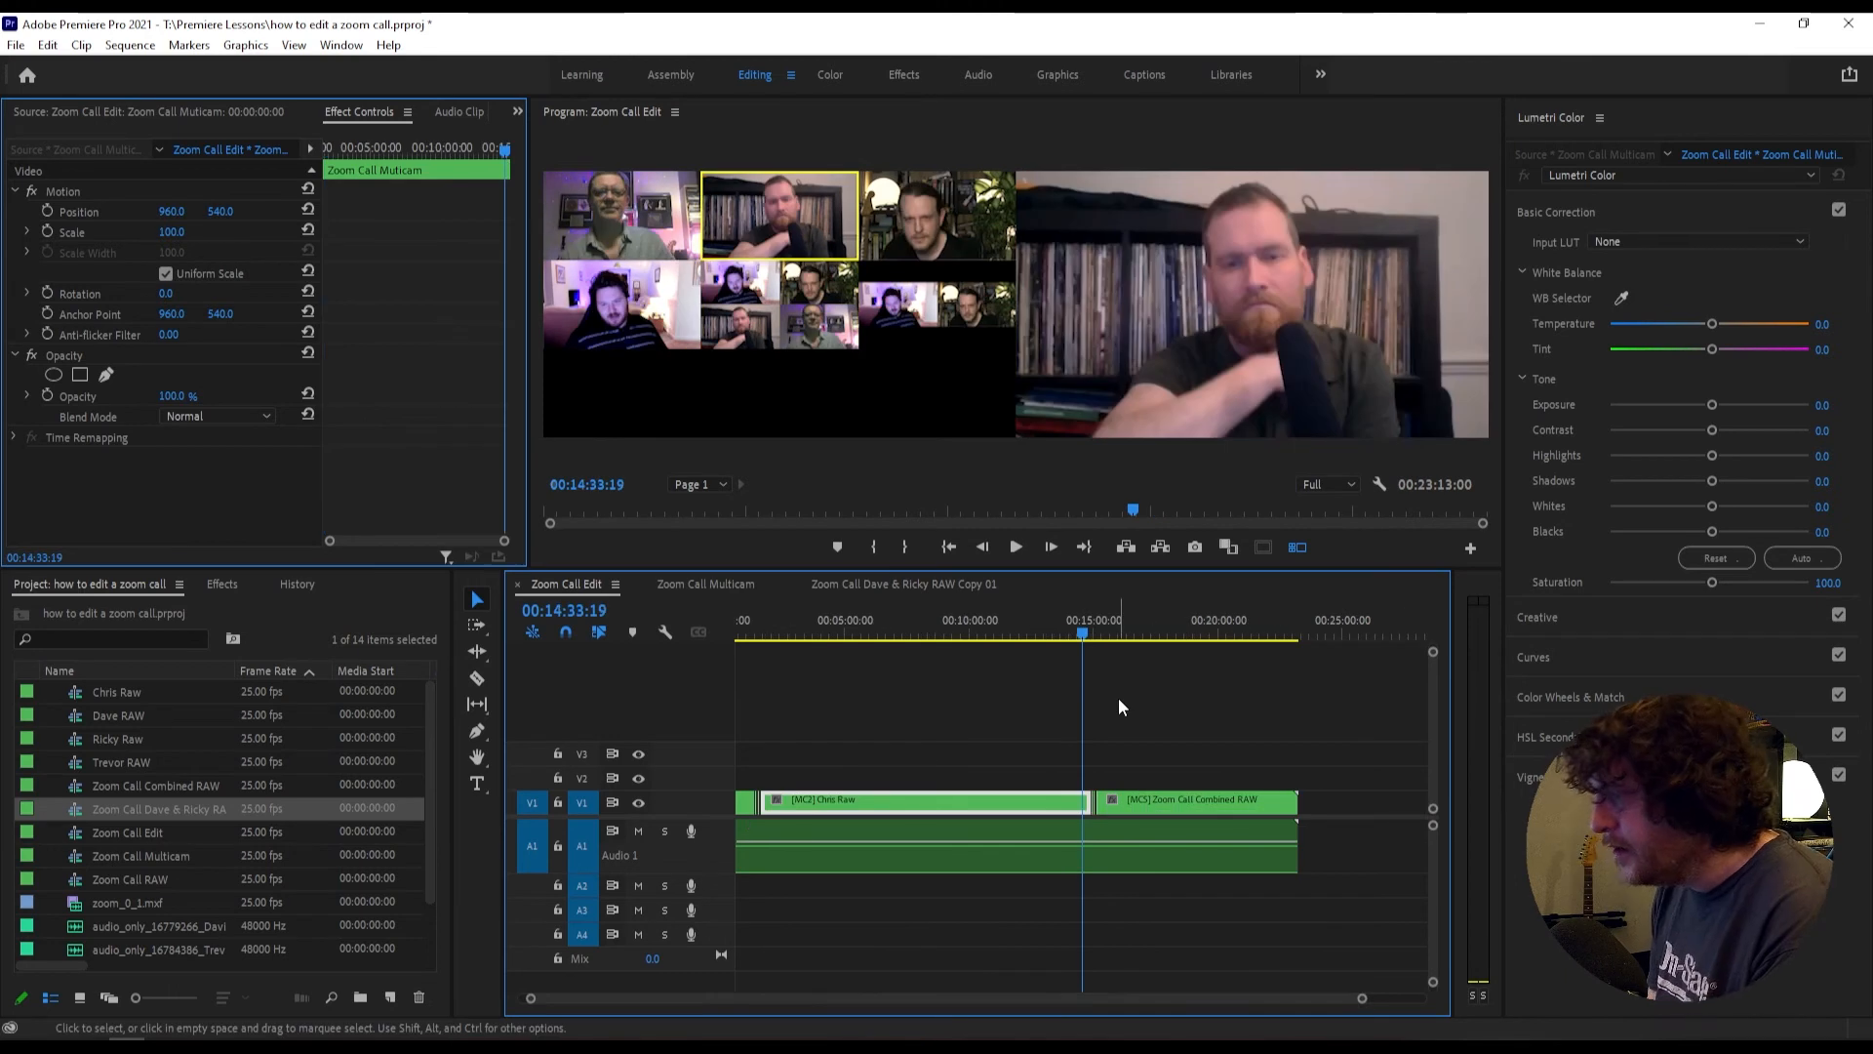
{"action": "left_click_drag", "start_coordinate": [1358, 997], "coordinate": [1421, 998]}
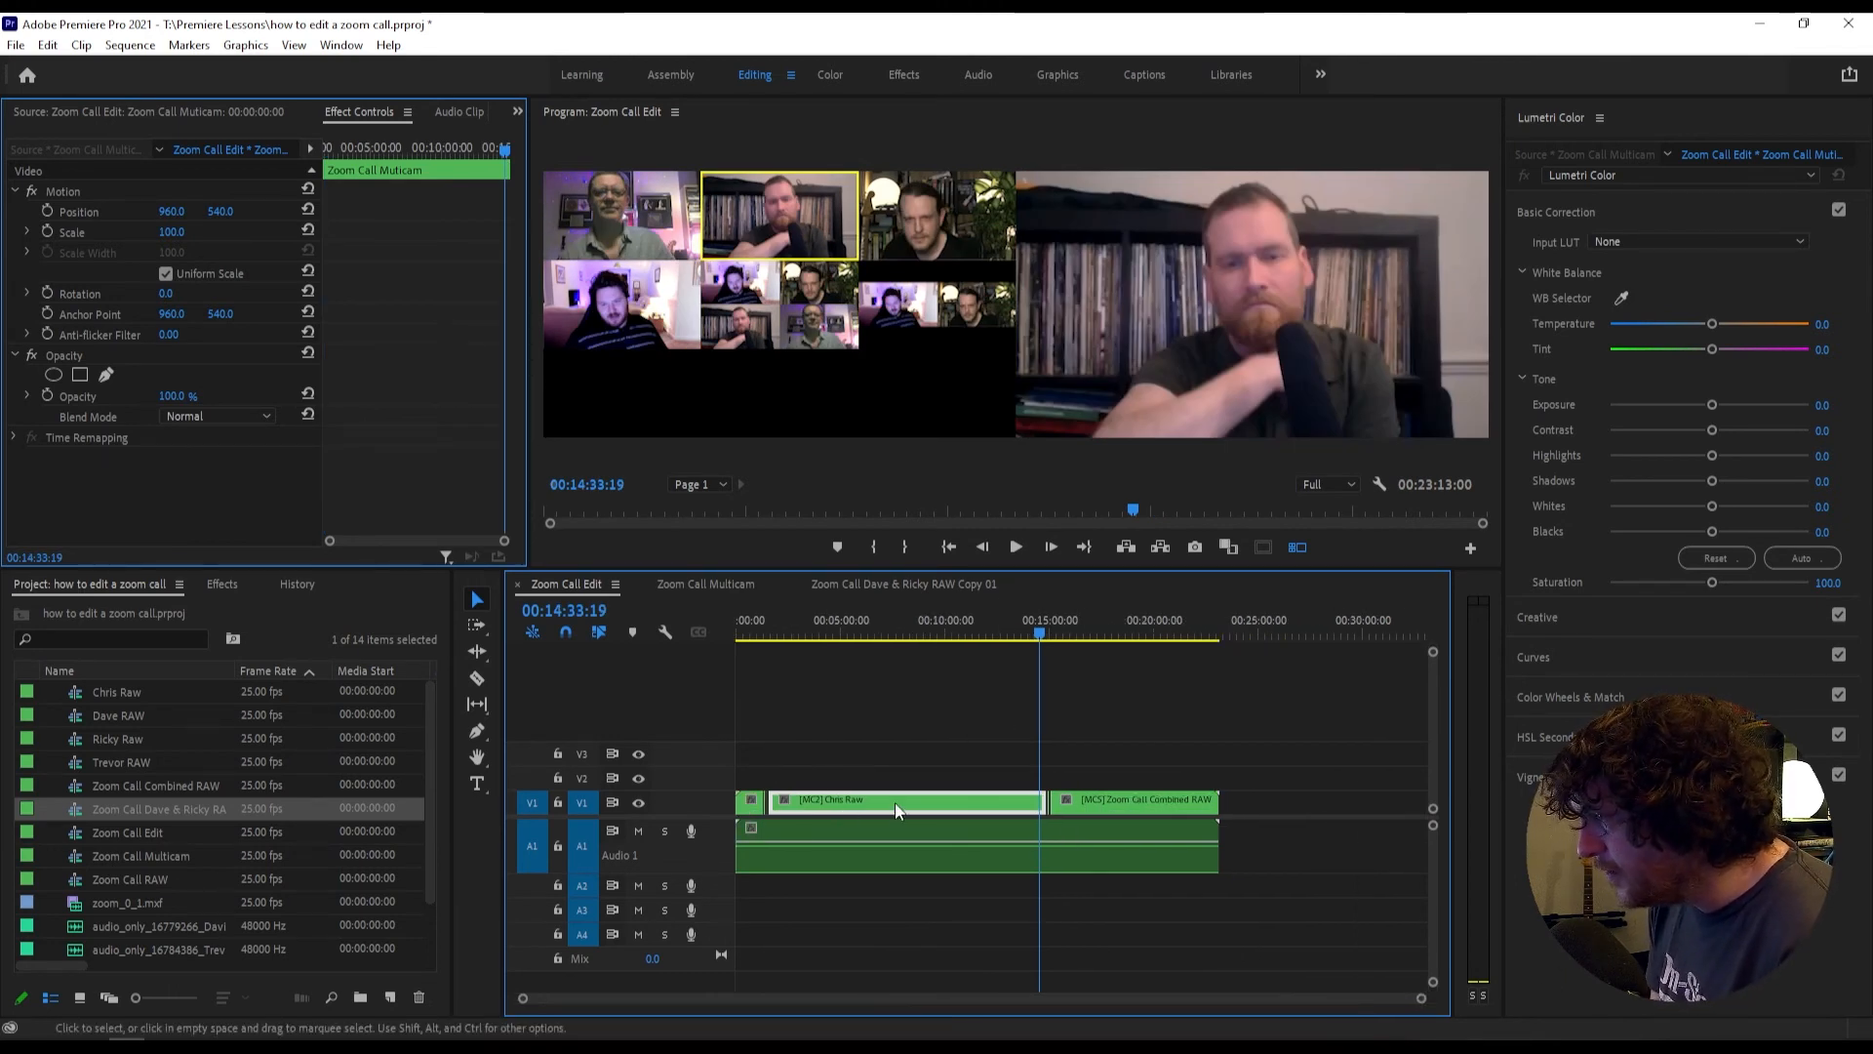
{"action": "left_click", "coordinate": [844, 611]}
{"action": "key", "text": "ctrl+a"}
{"action": "key", "text": "ctrl+k"}
{"action": "left_click_drag", "start_coordinate": [964, 754], "coordinate": [937, 895]}
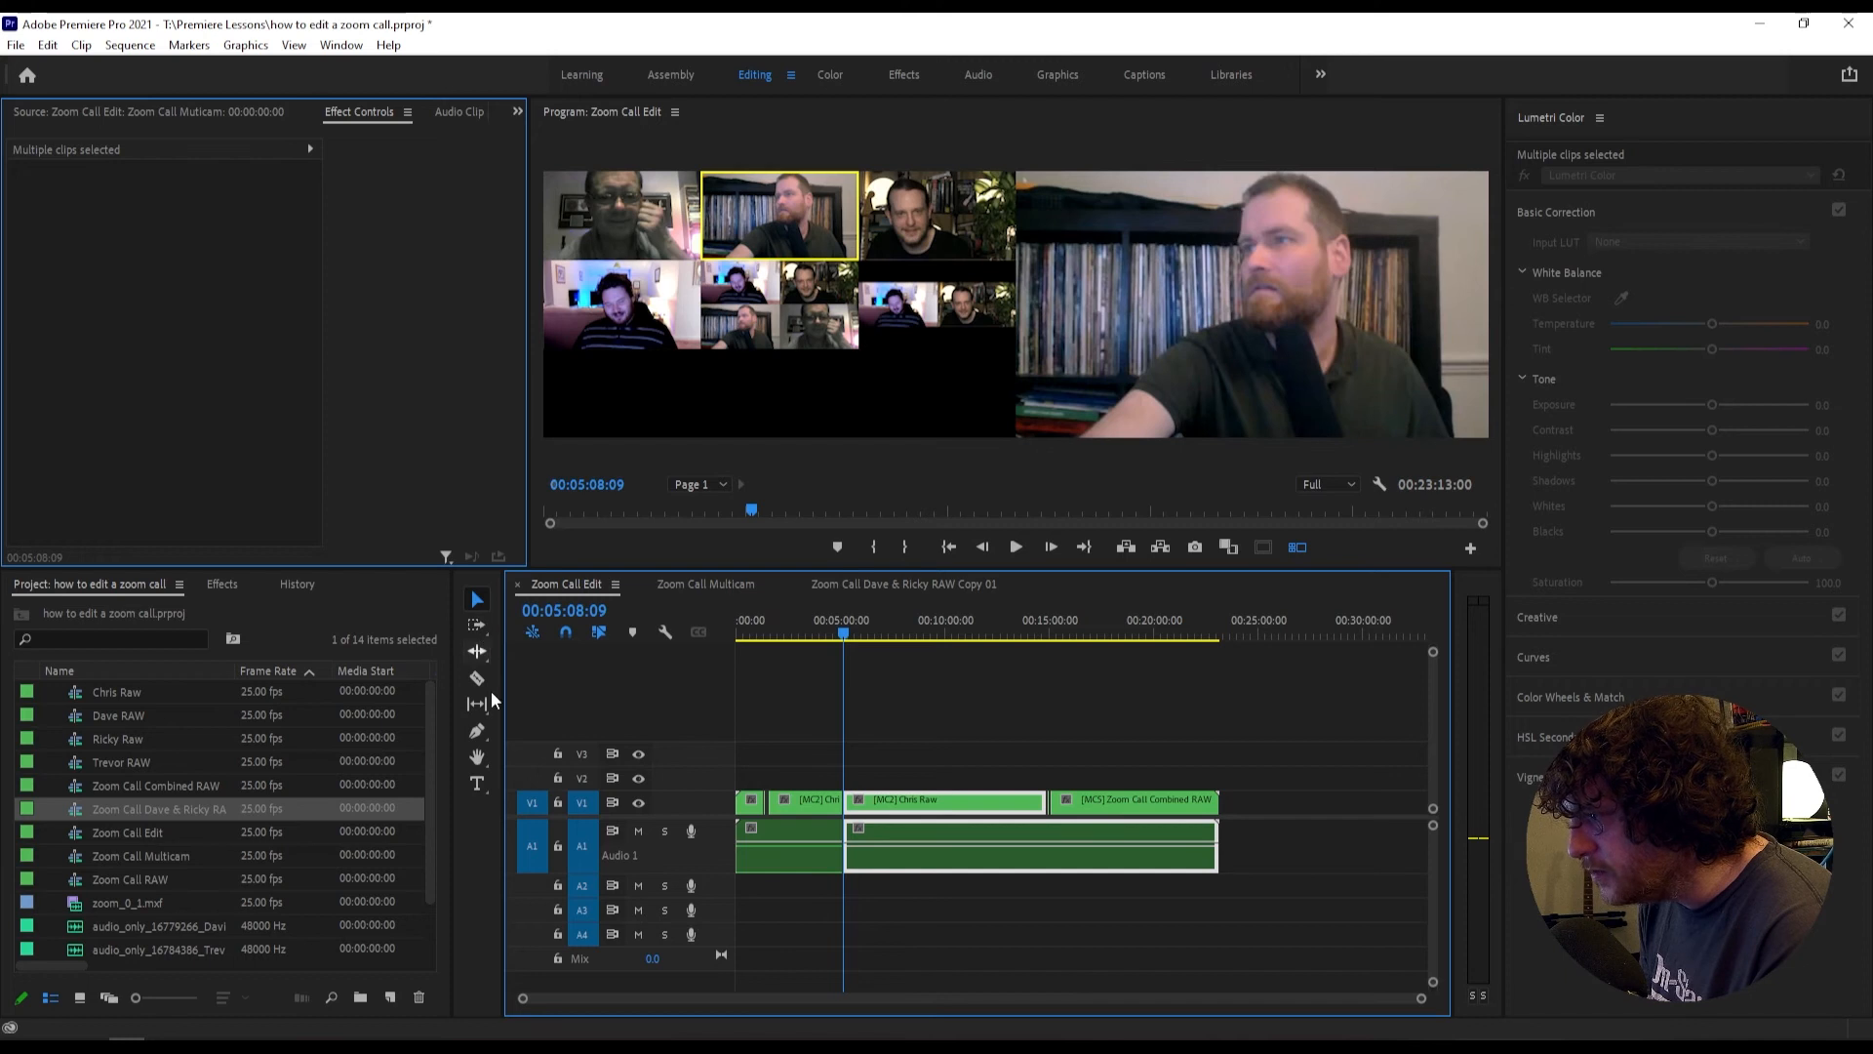
Step: Ripple-trim the start of the V1 and A1 clips after the 00:05:08:09 cut, removing the section up to about 00:07:48:03
{"action": "left_click", "coordinate": [486, 662]}
{"action": "left_click", "coordinate": [531, 650]}
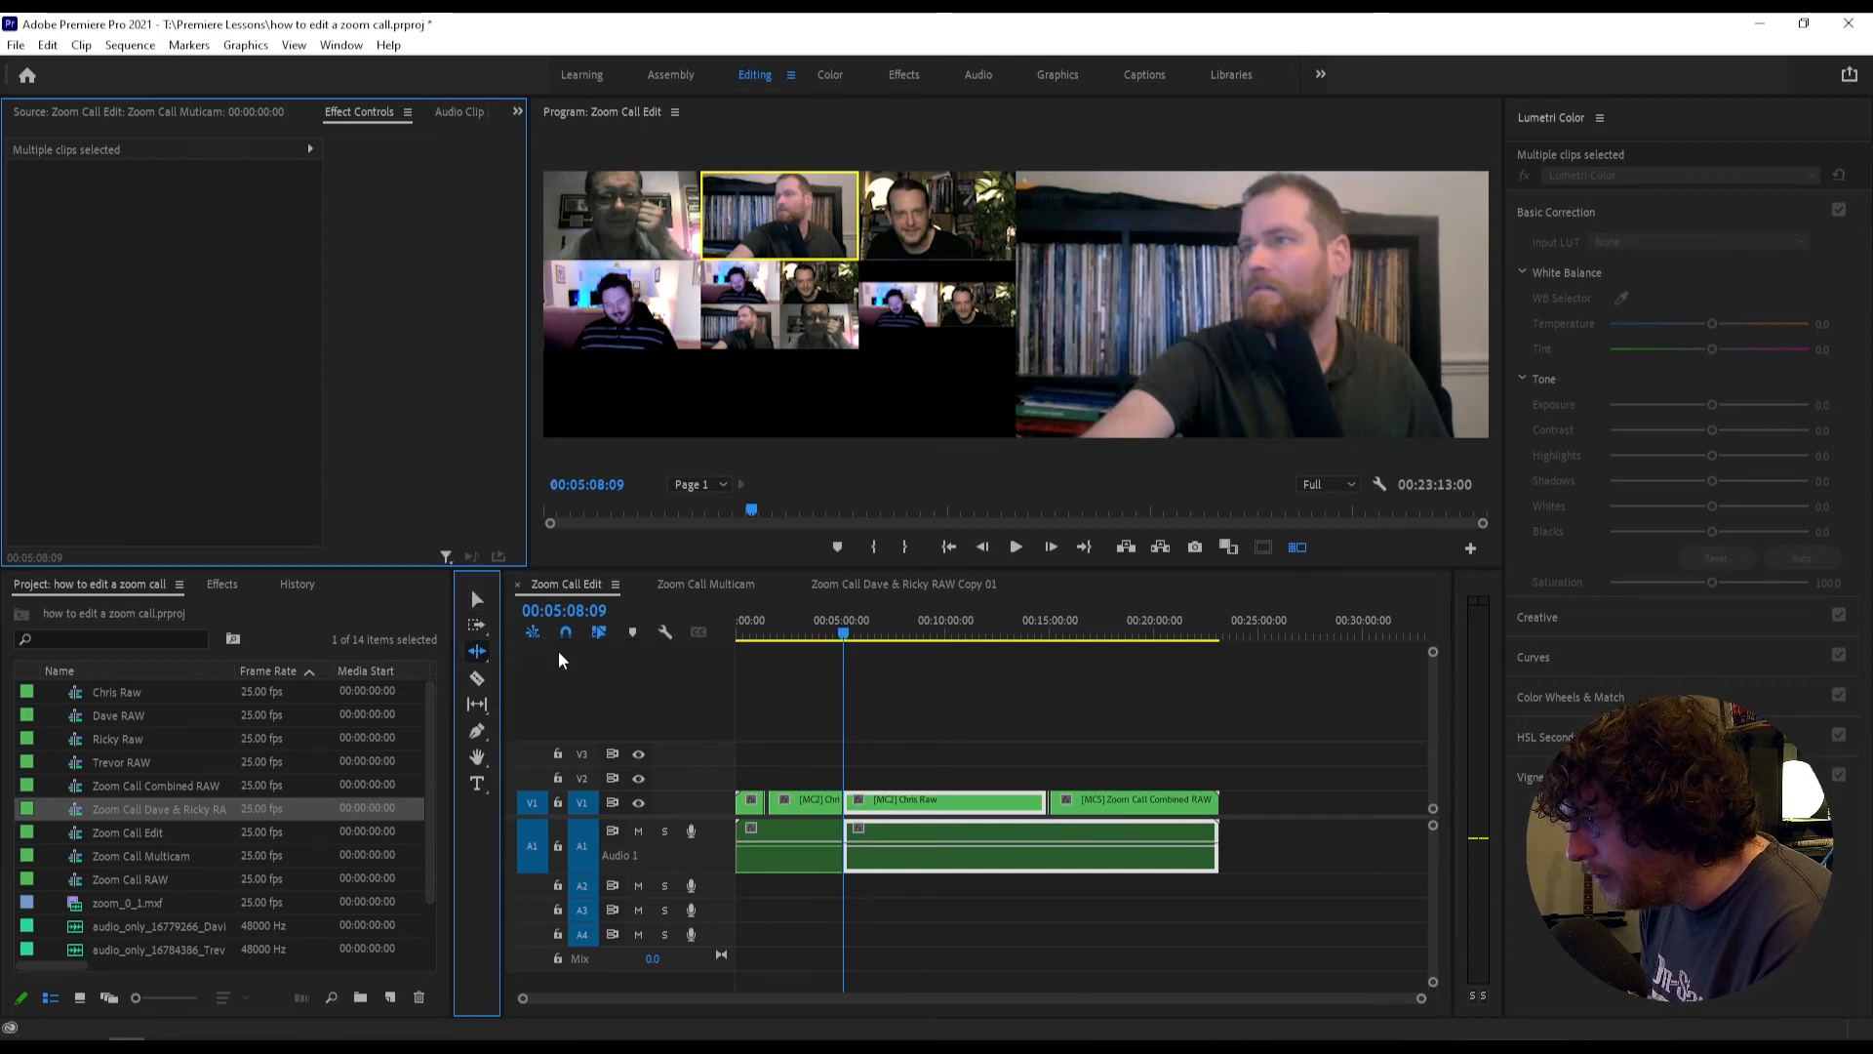
{"action": "left_click", "coordinate": [850, 802]}
{"action": "left_click_drag", "start_coordinate": [845, 635], "coordinate": [898, 637]}
{"action": "left_click", "coordinate": [864, 737]}
{"action": "left_click", "coordinate": [888, 800]}
{"action": "left_click", "coordinate": [888, 834], "text": "shift"}
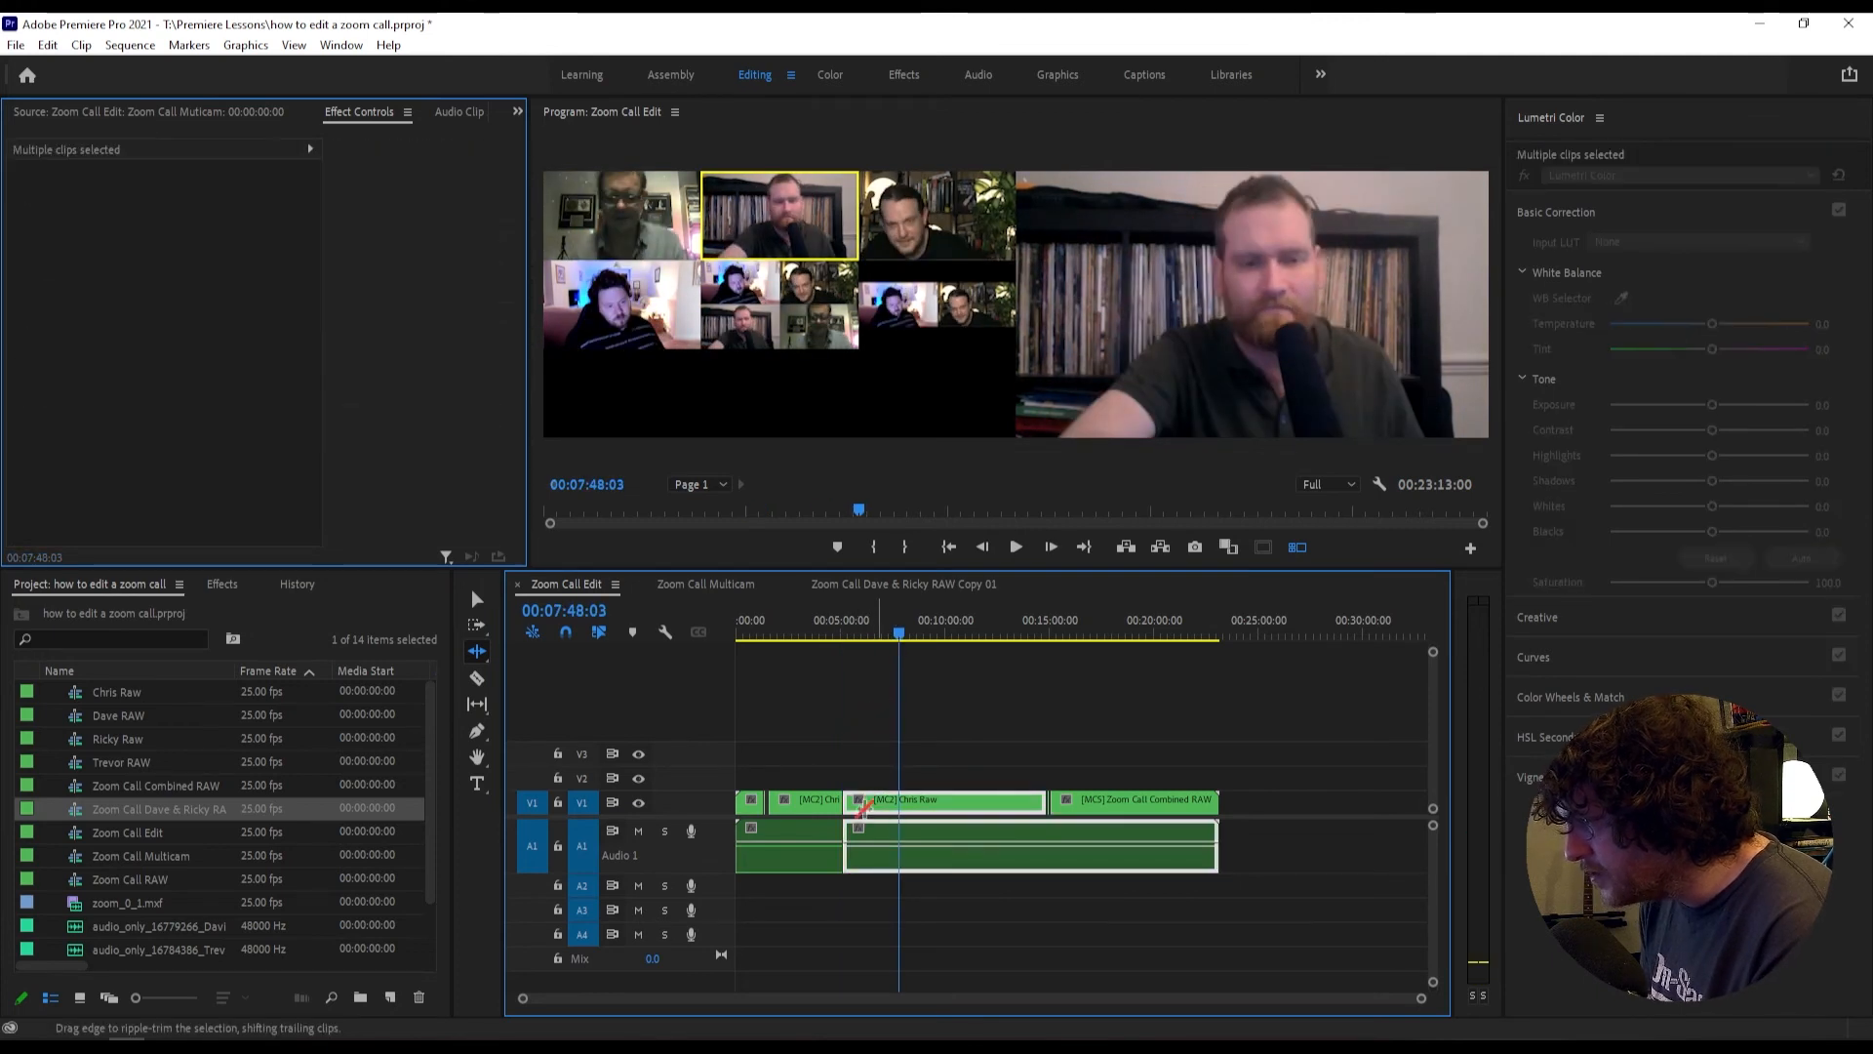
{"action": "left_click_drag", "start_coordinate": [852, 799], "coordinate": [907, 802]}
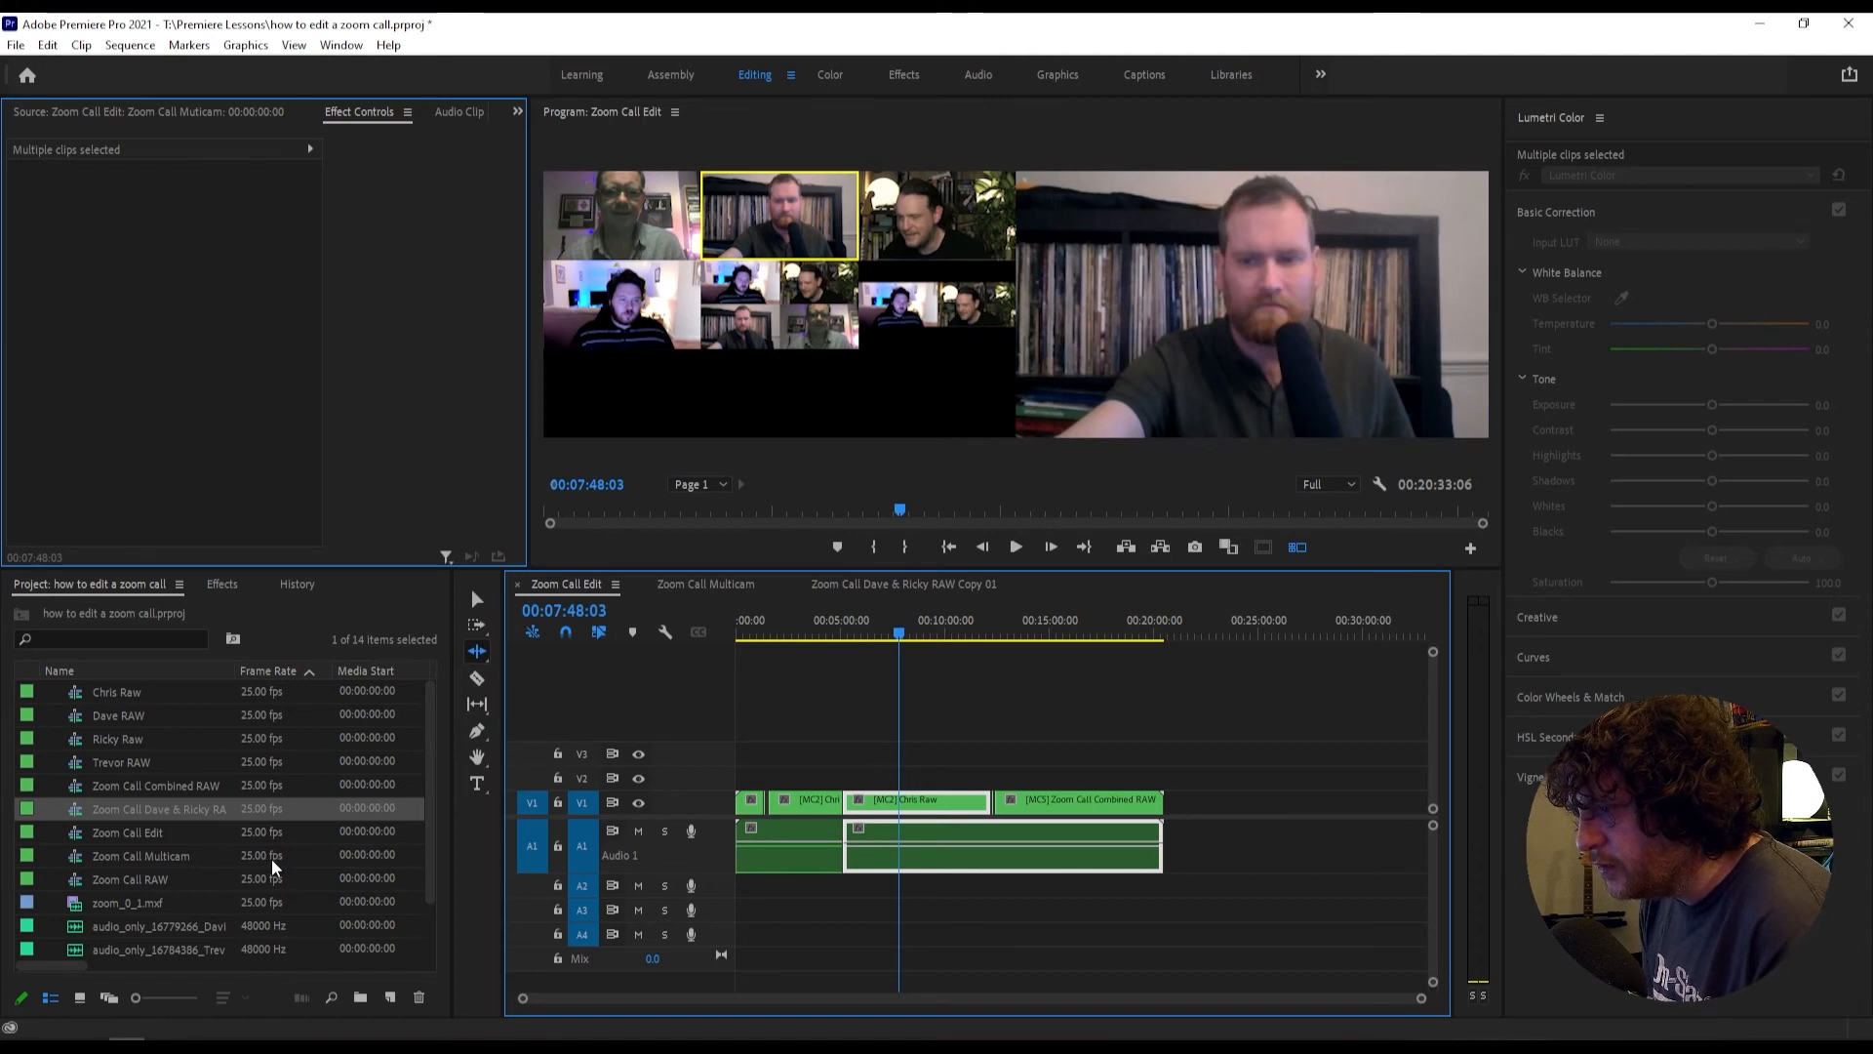
Step: Open the Zoom Call RAW sequence and examine its original video and separate audio tracks over the full length
{"action": "left_click", "coordinate": [430, 775]}
{"action": "left_click", "coordinate": [76, 881]}
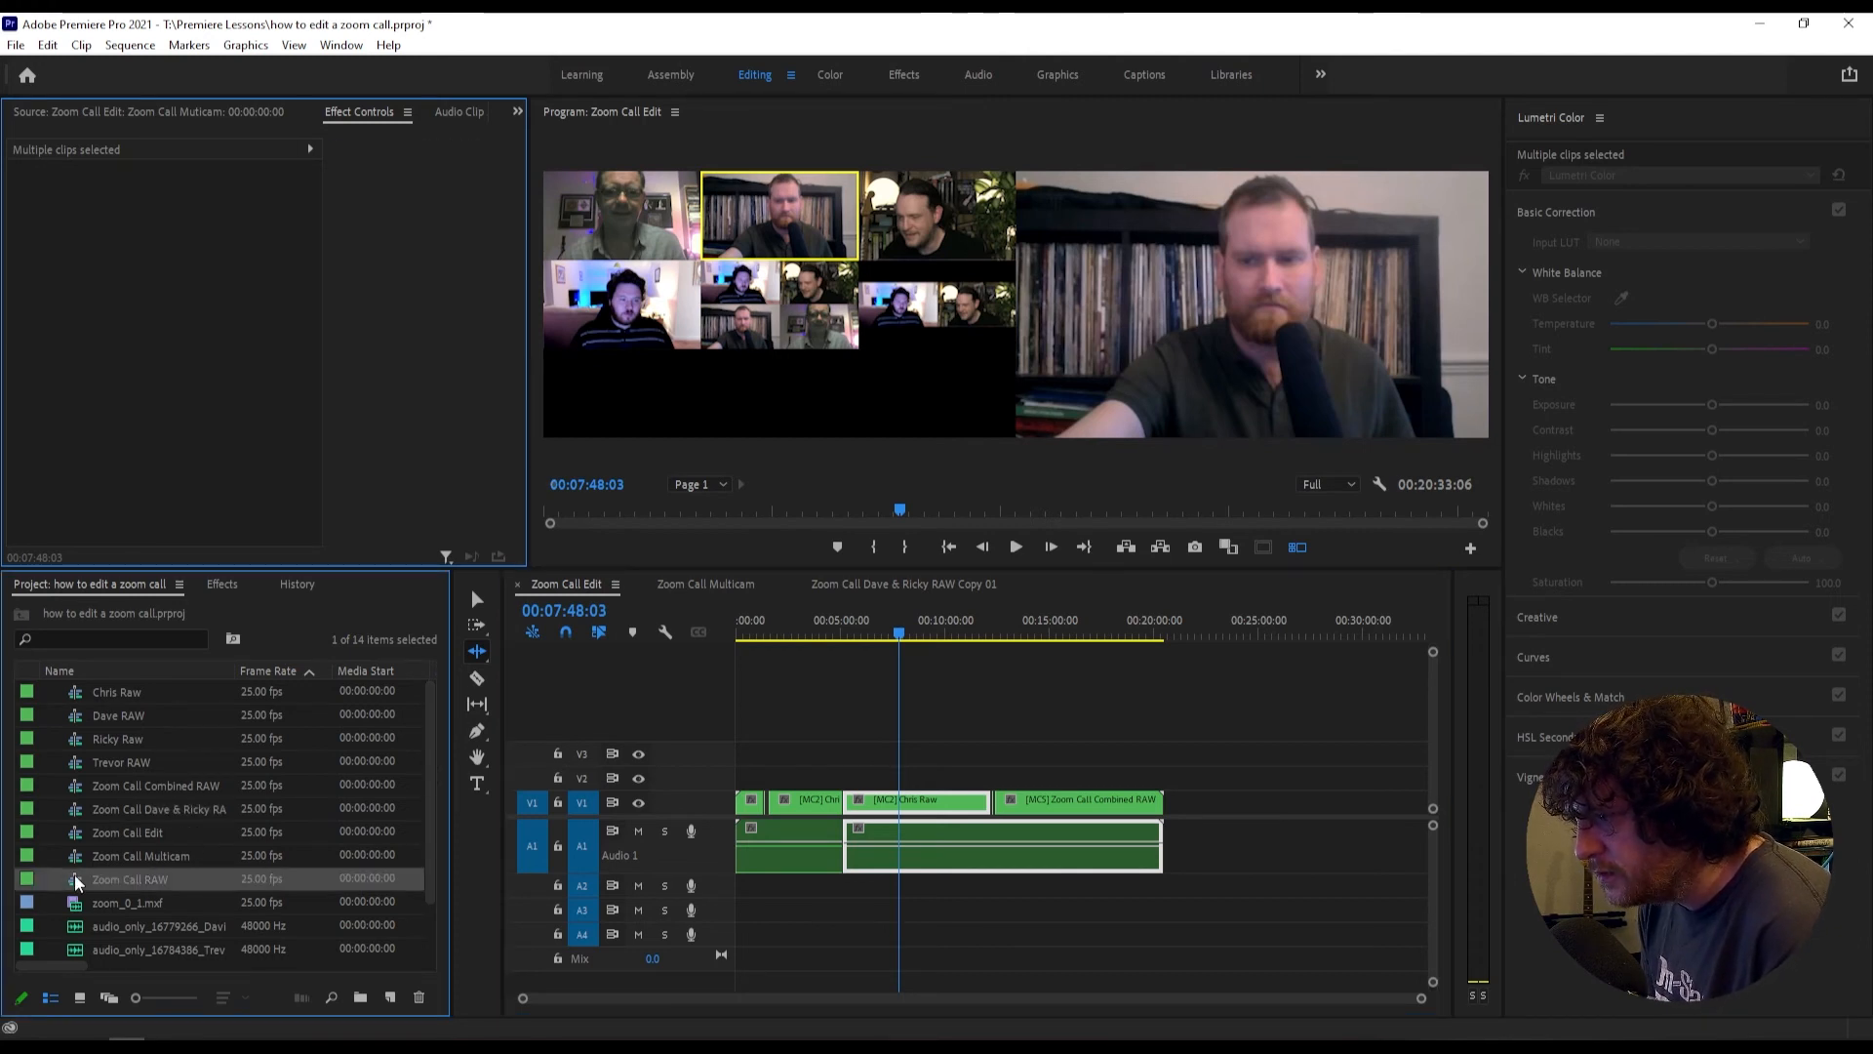
{"action": "double_click", "coordinate": [74, 874]}
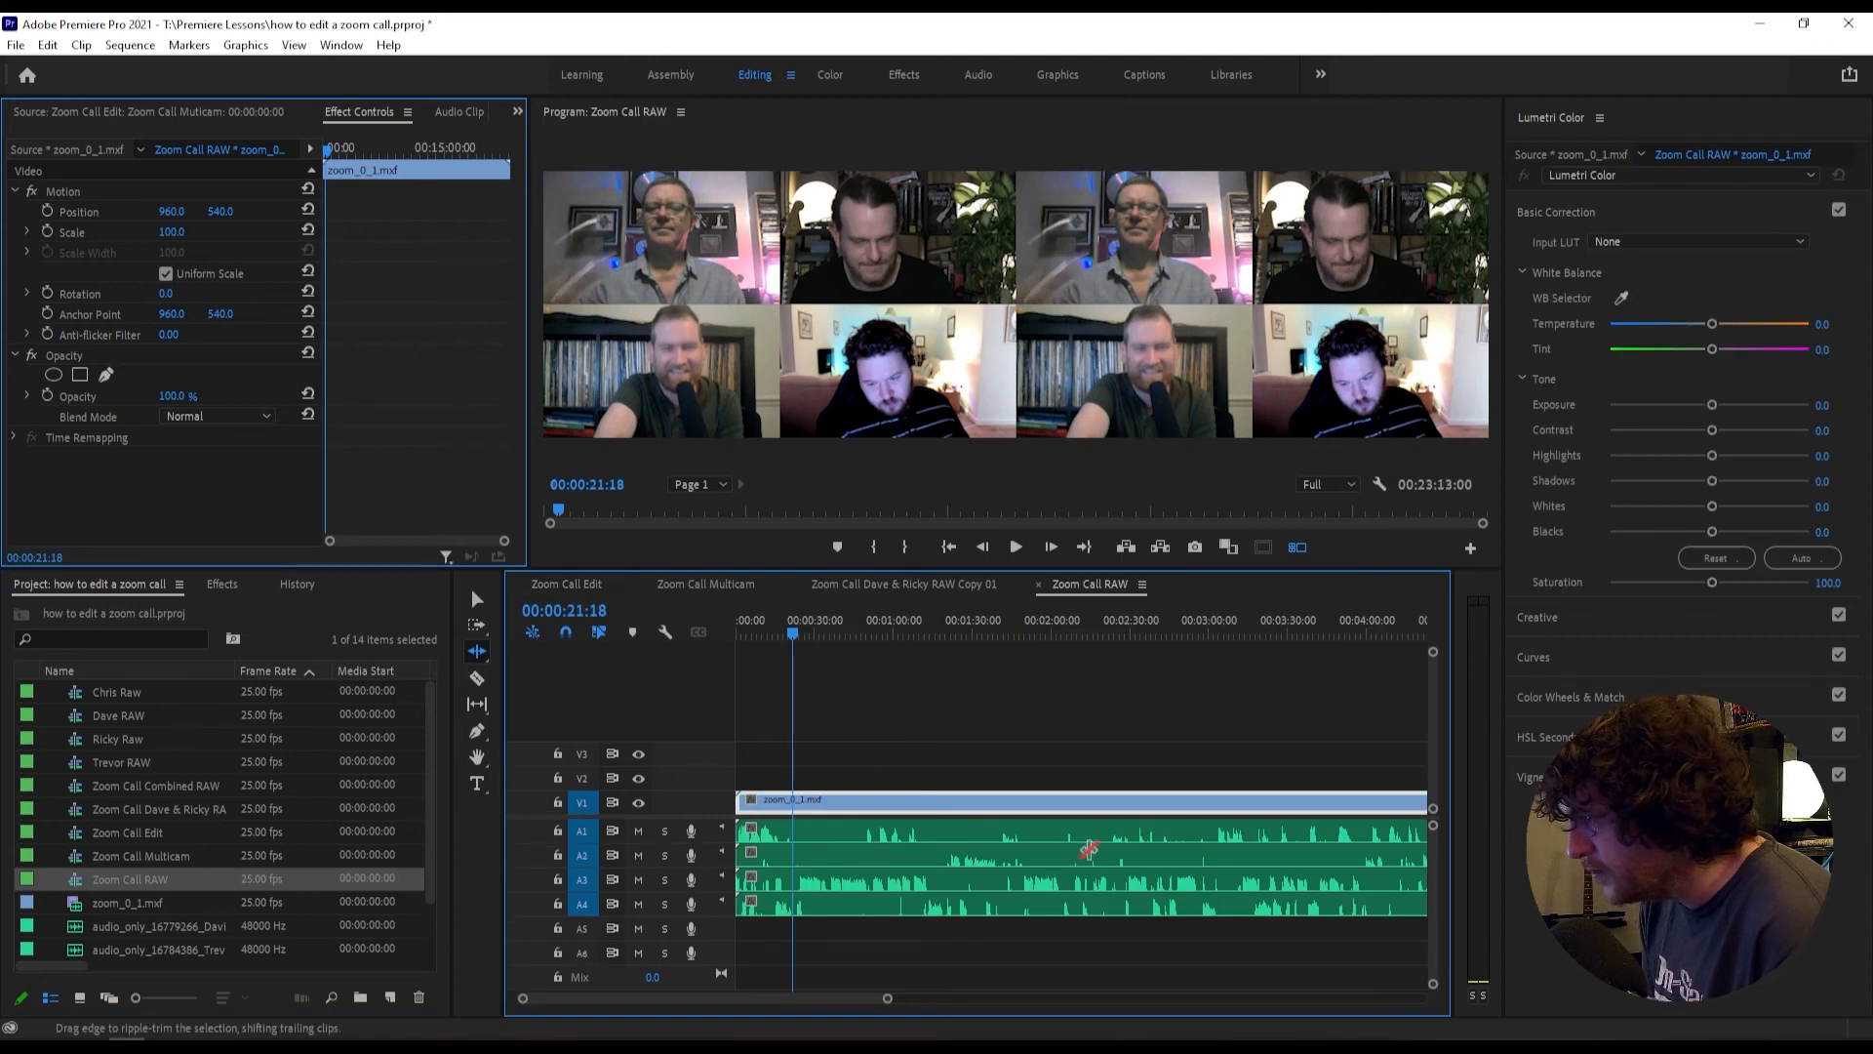
{"action": "left_click", "coordinate": [1065, 632]}
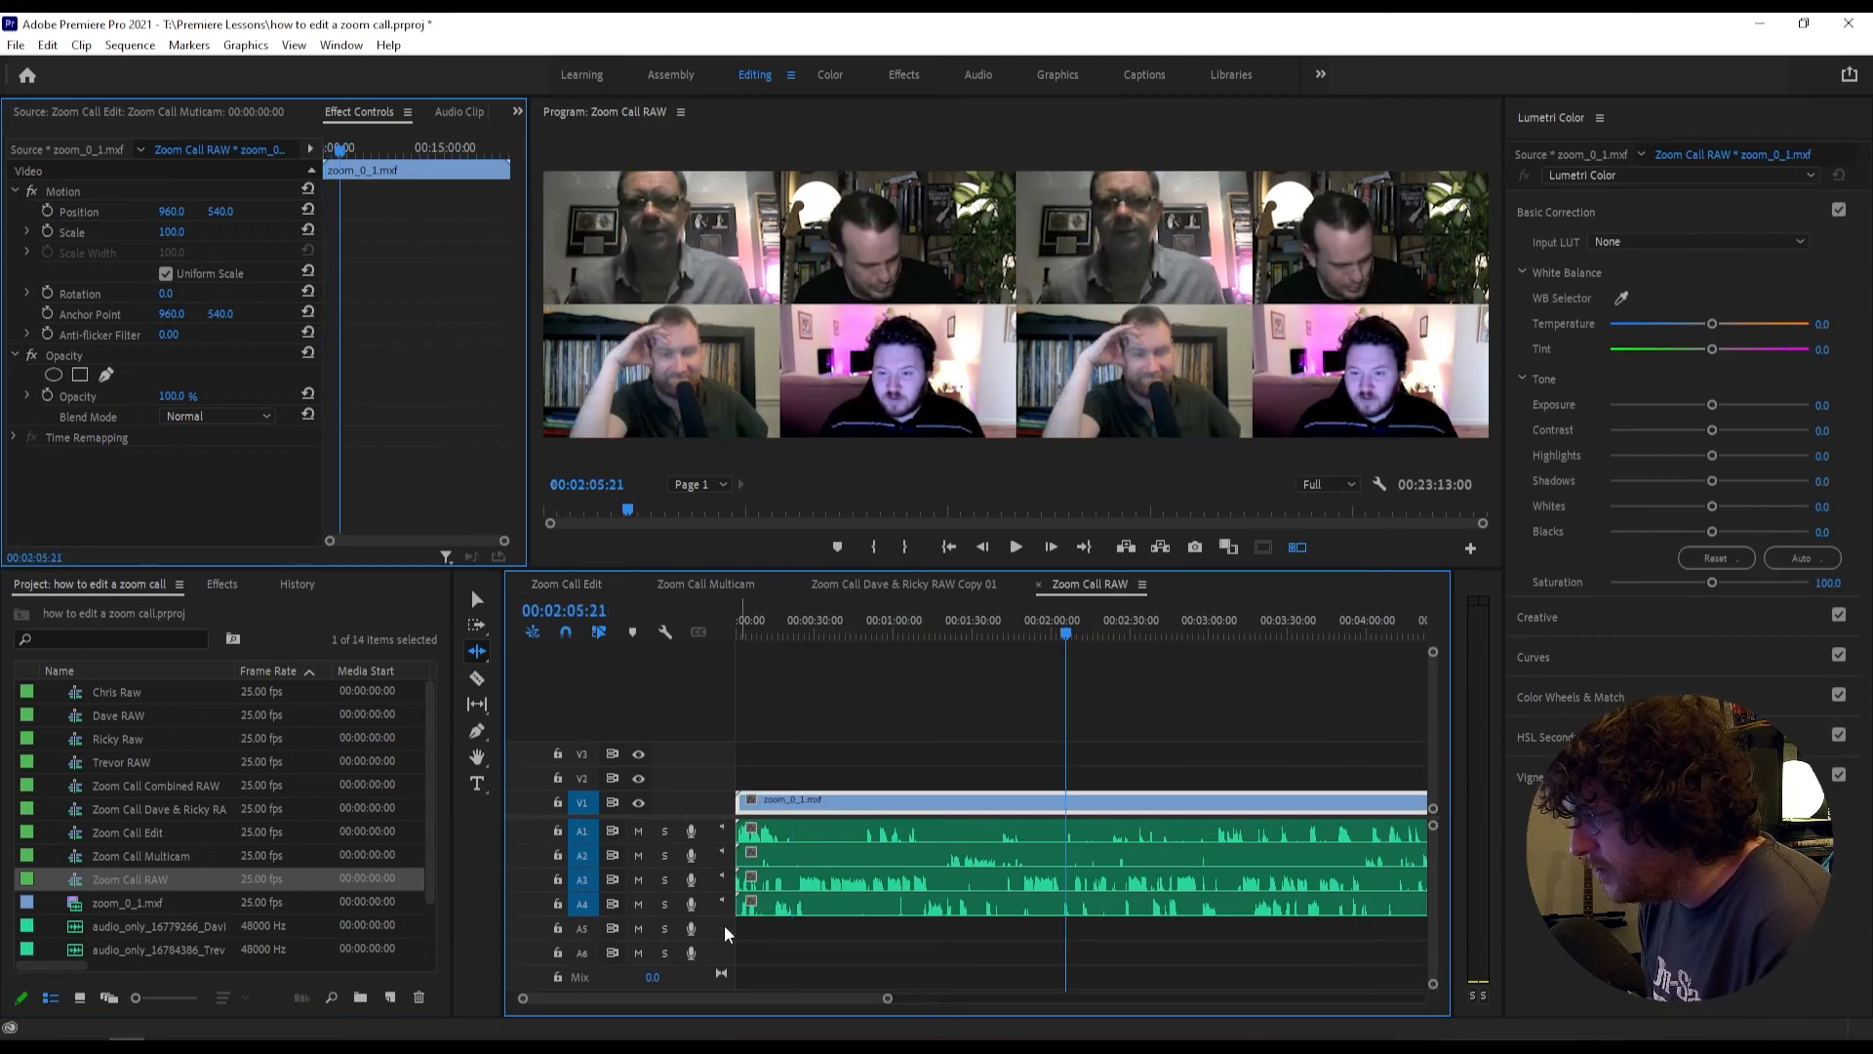
{"action": "left_click", "coordinate": [477, 599]}
{"action": "left_click", "coordinate": [983, 854]}
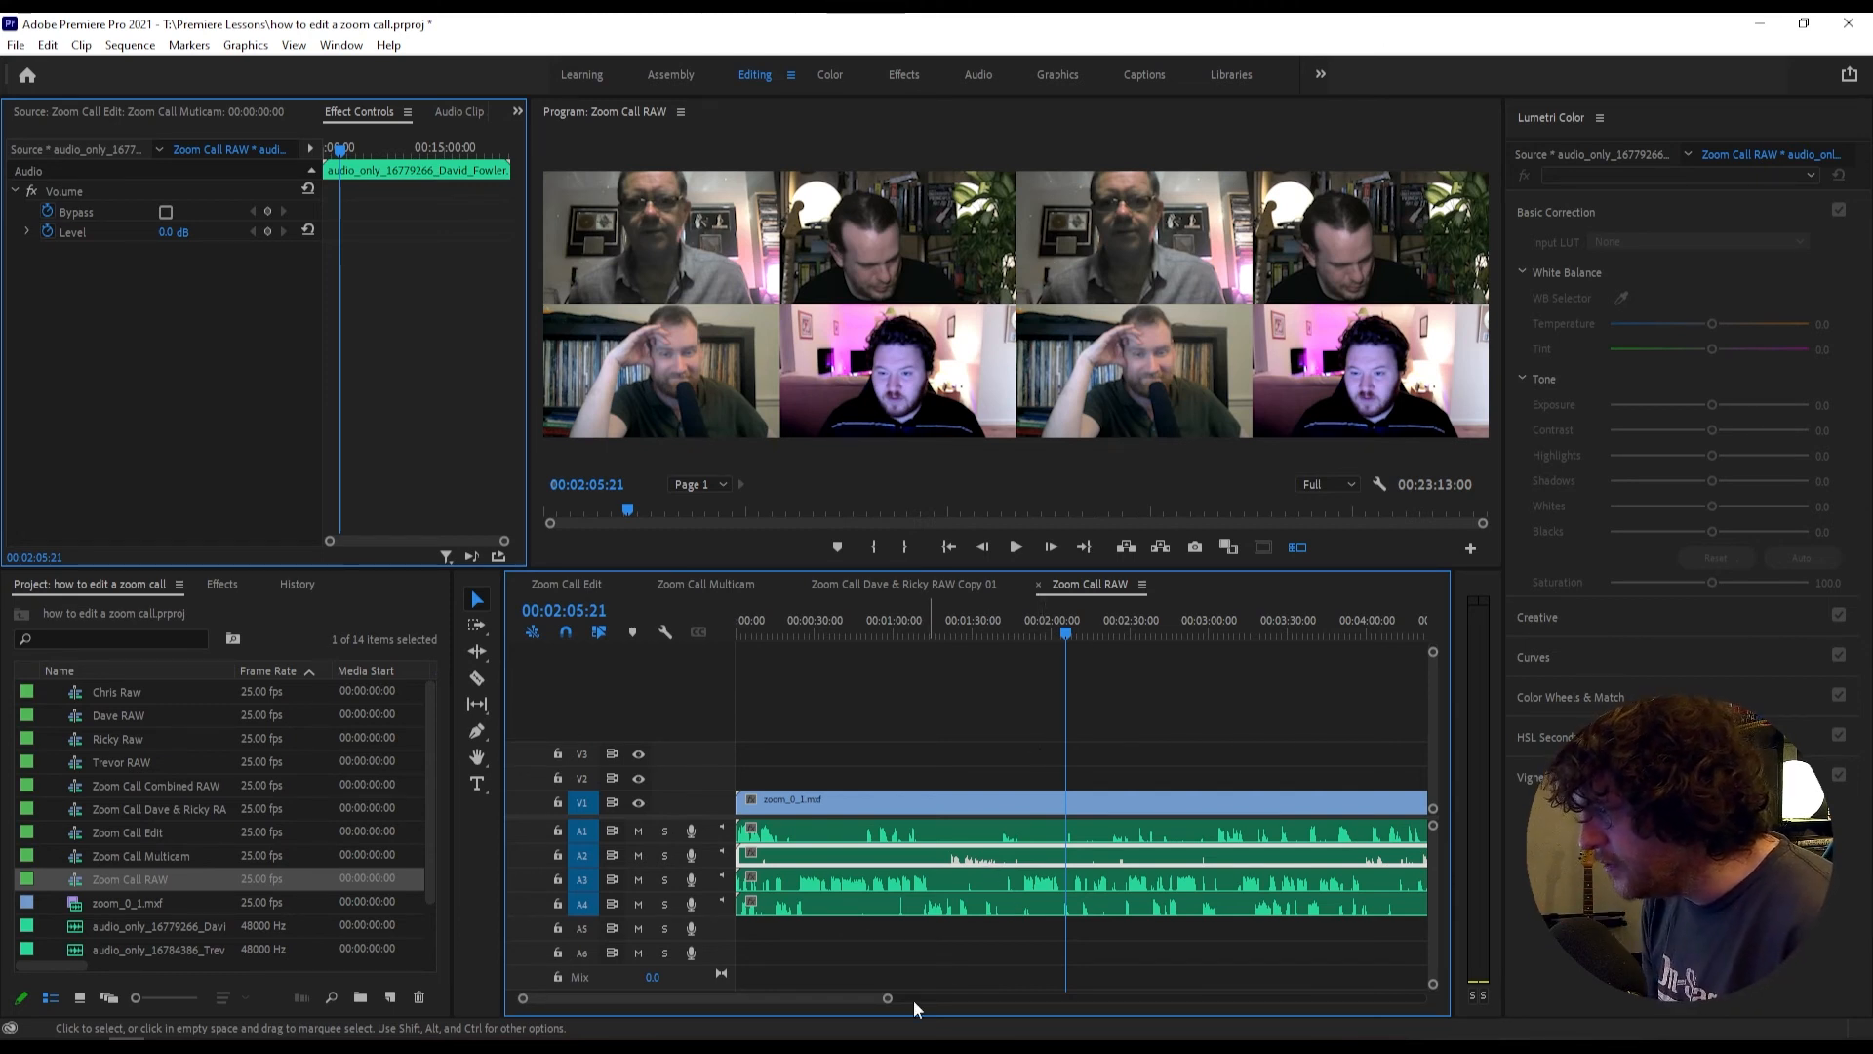
{"action": "left_click_drag", "start_coordinate": [887, 997], "coordinate": [1431, 968]}
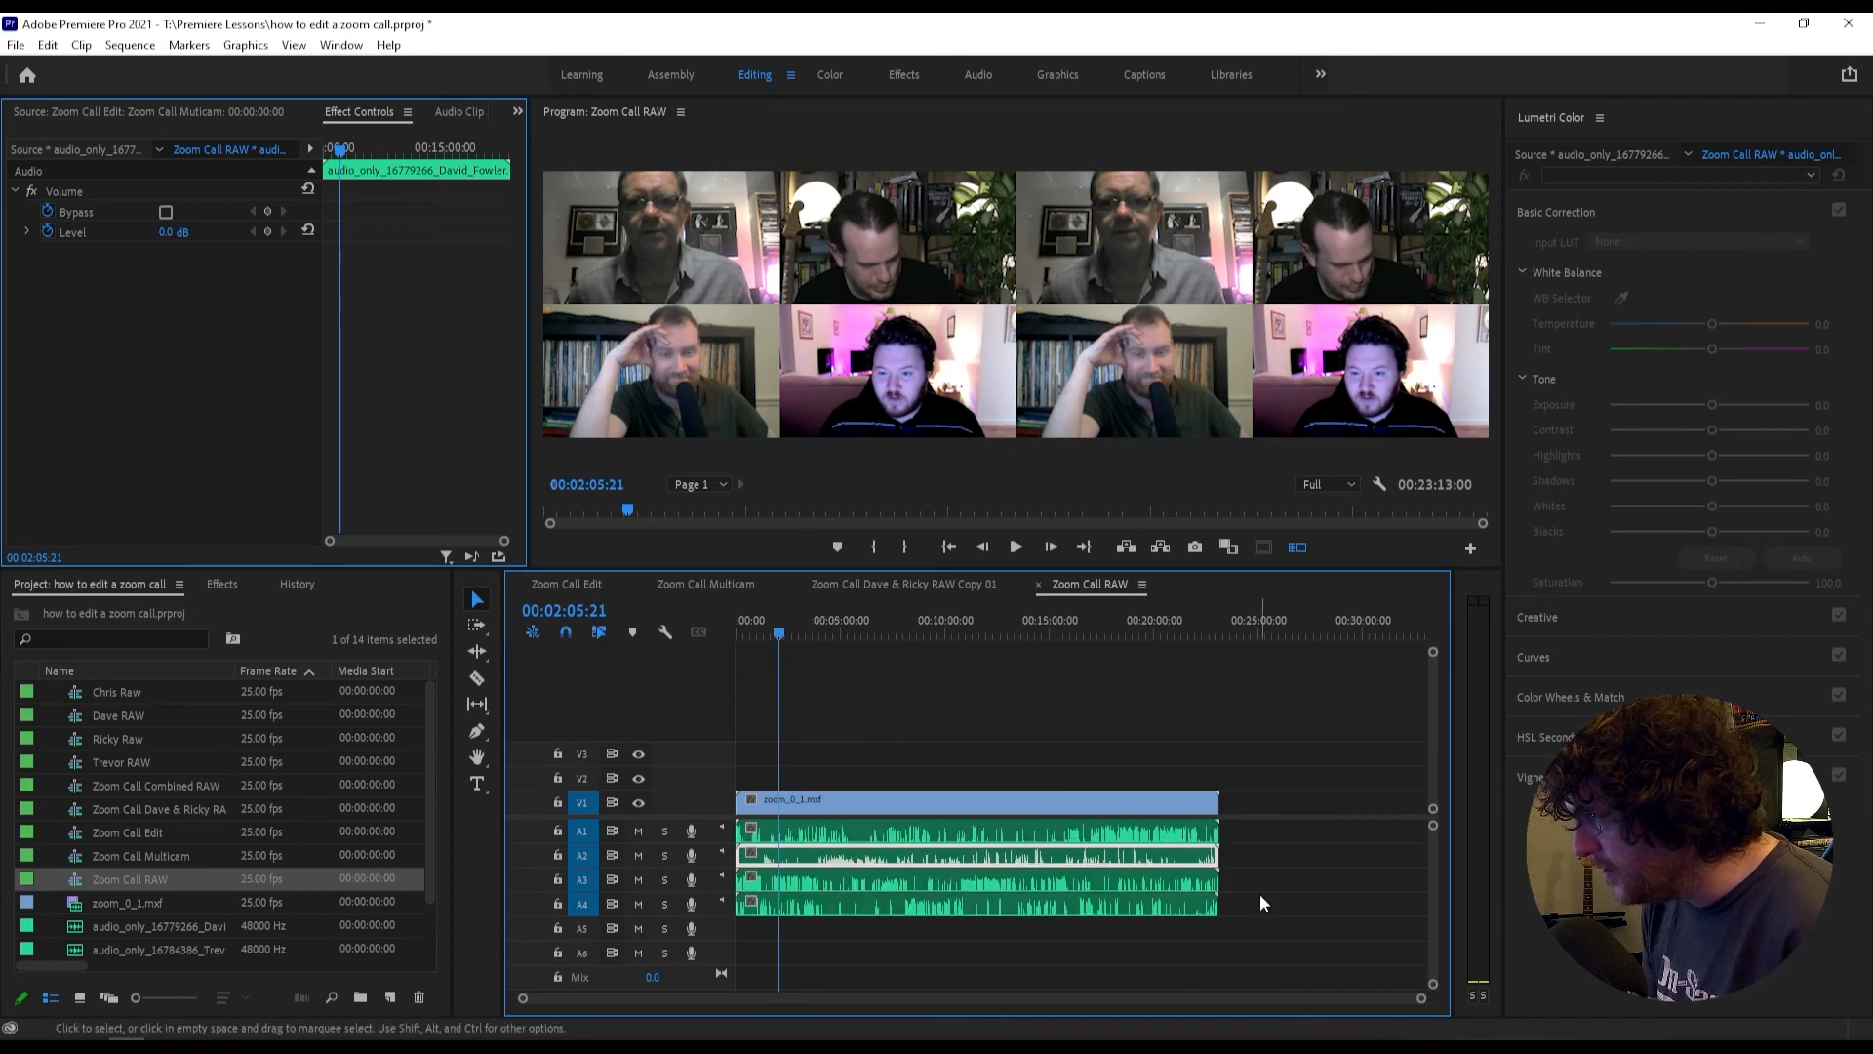
Step: Review the layers V6 to V1 in the Zoom Call Multicam sequence and return to the Zoom Call Edit sequence
{"action": "left_click", "coordinate": [734, 588]}
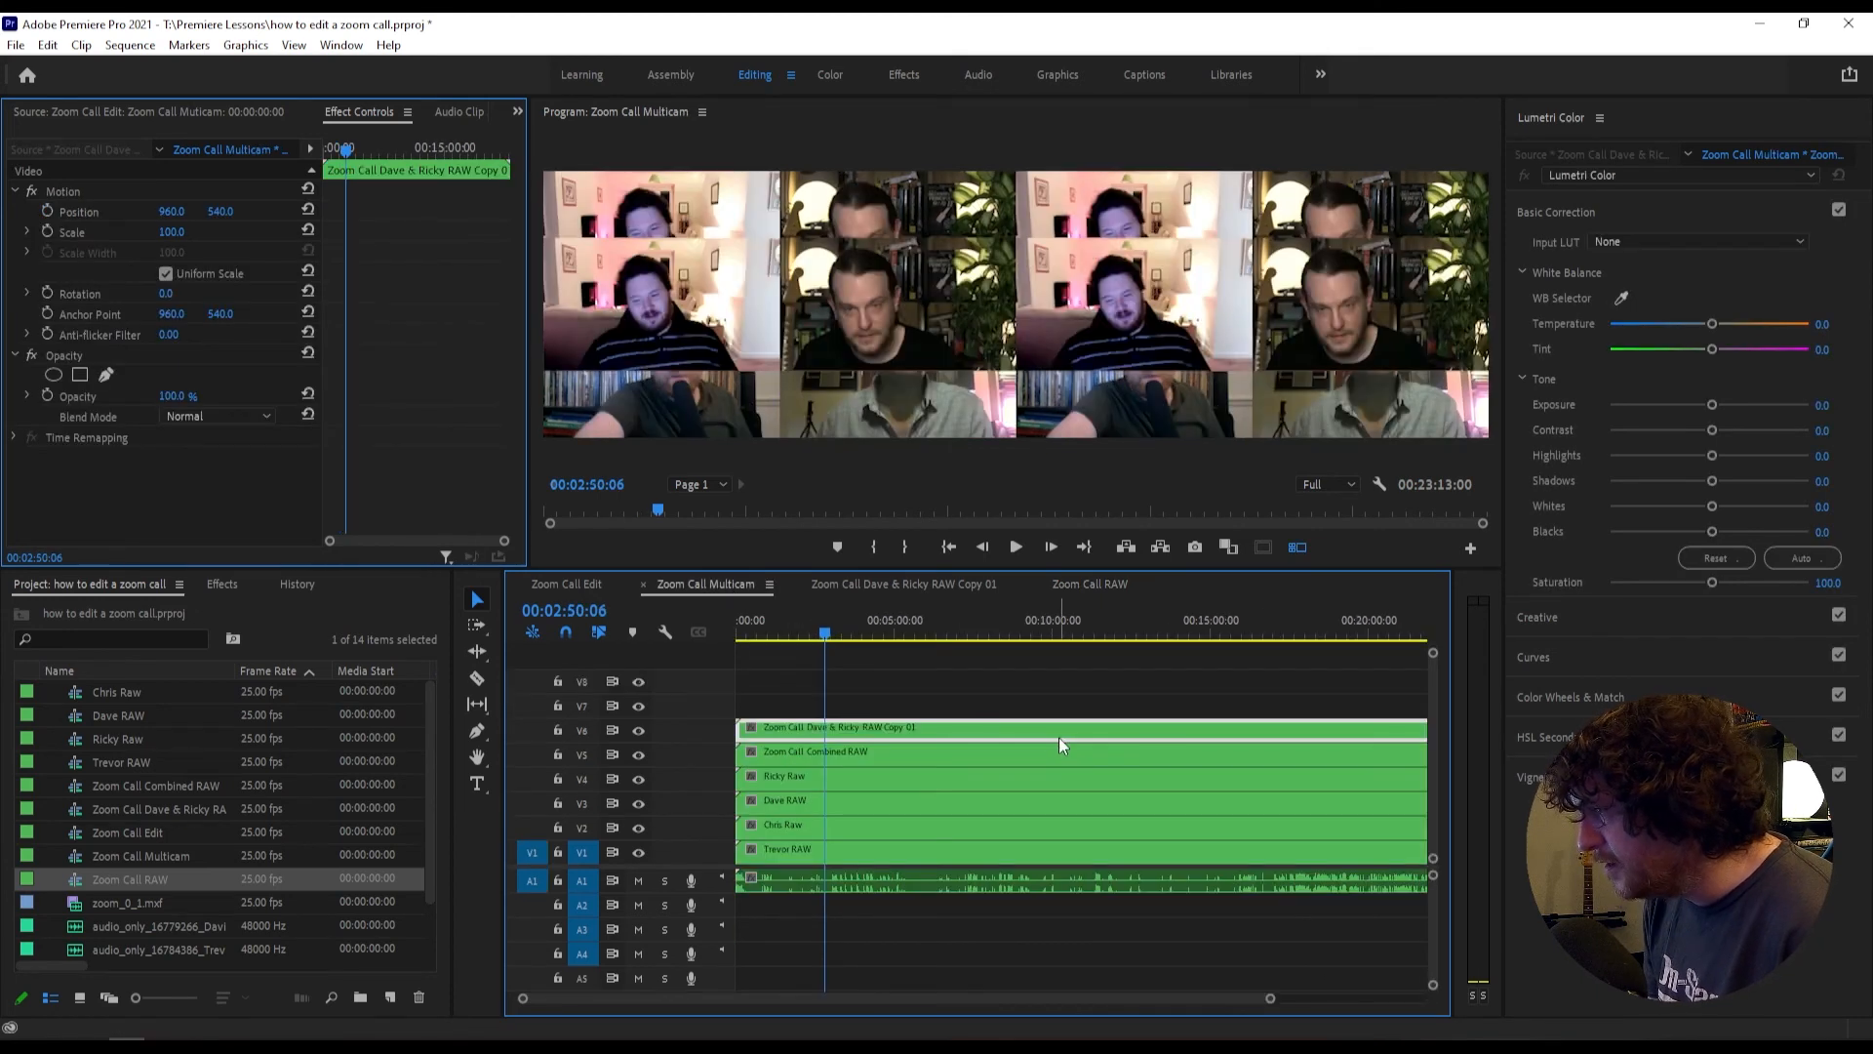
{"action": "left_click", "coordinate": [852, 752]}
{"action": "left_click", "coordinate": [853, 778]}
{"action": "left_click", "coordinate": [851, 802]}
{"action": "left_click", "coordinate": [842, 828]}
{"action": "left_click", "coordinate": [839, 851]}
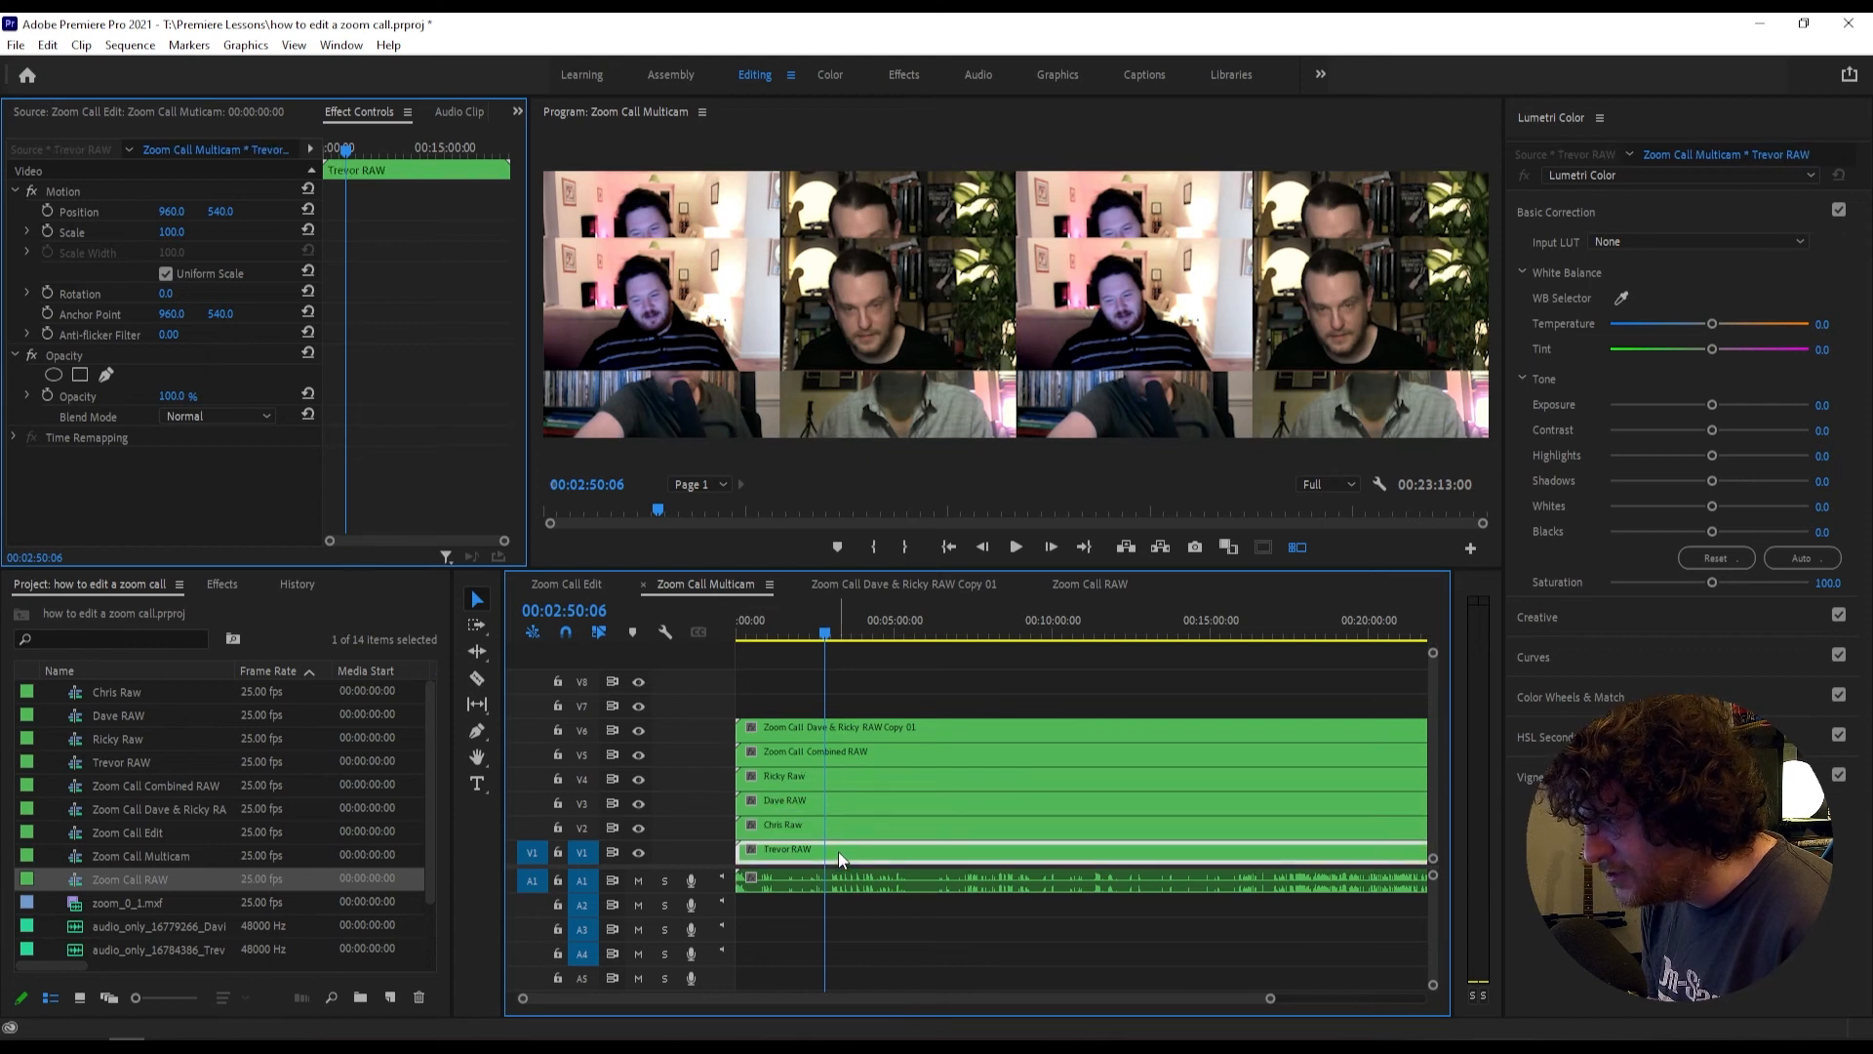
{"action": "left_click", "coordinate": [587, 583]}
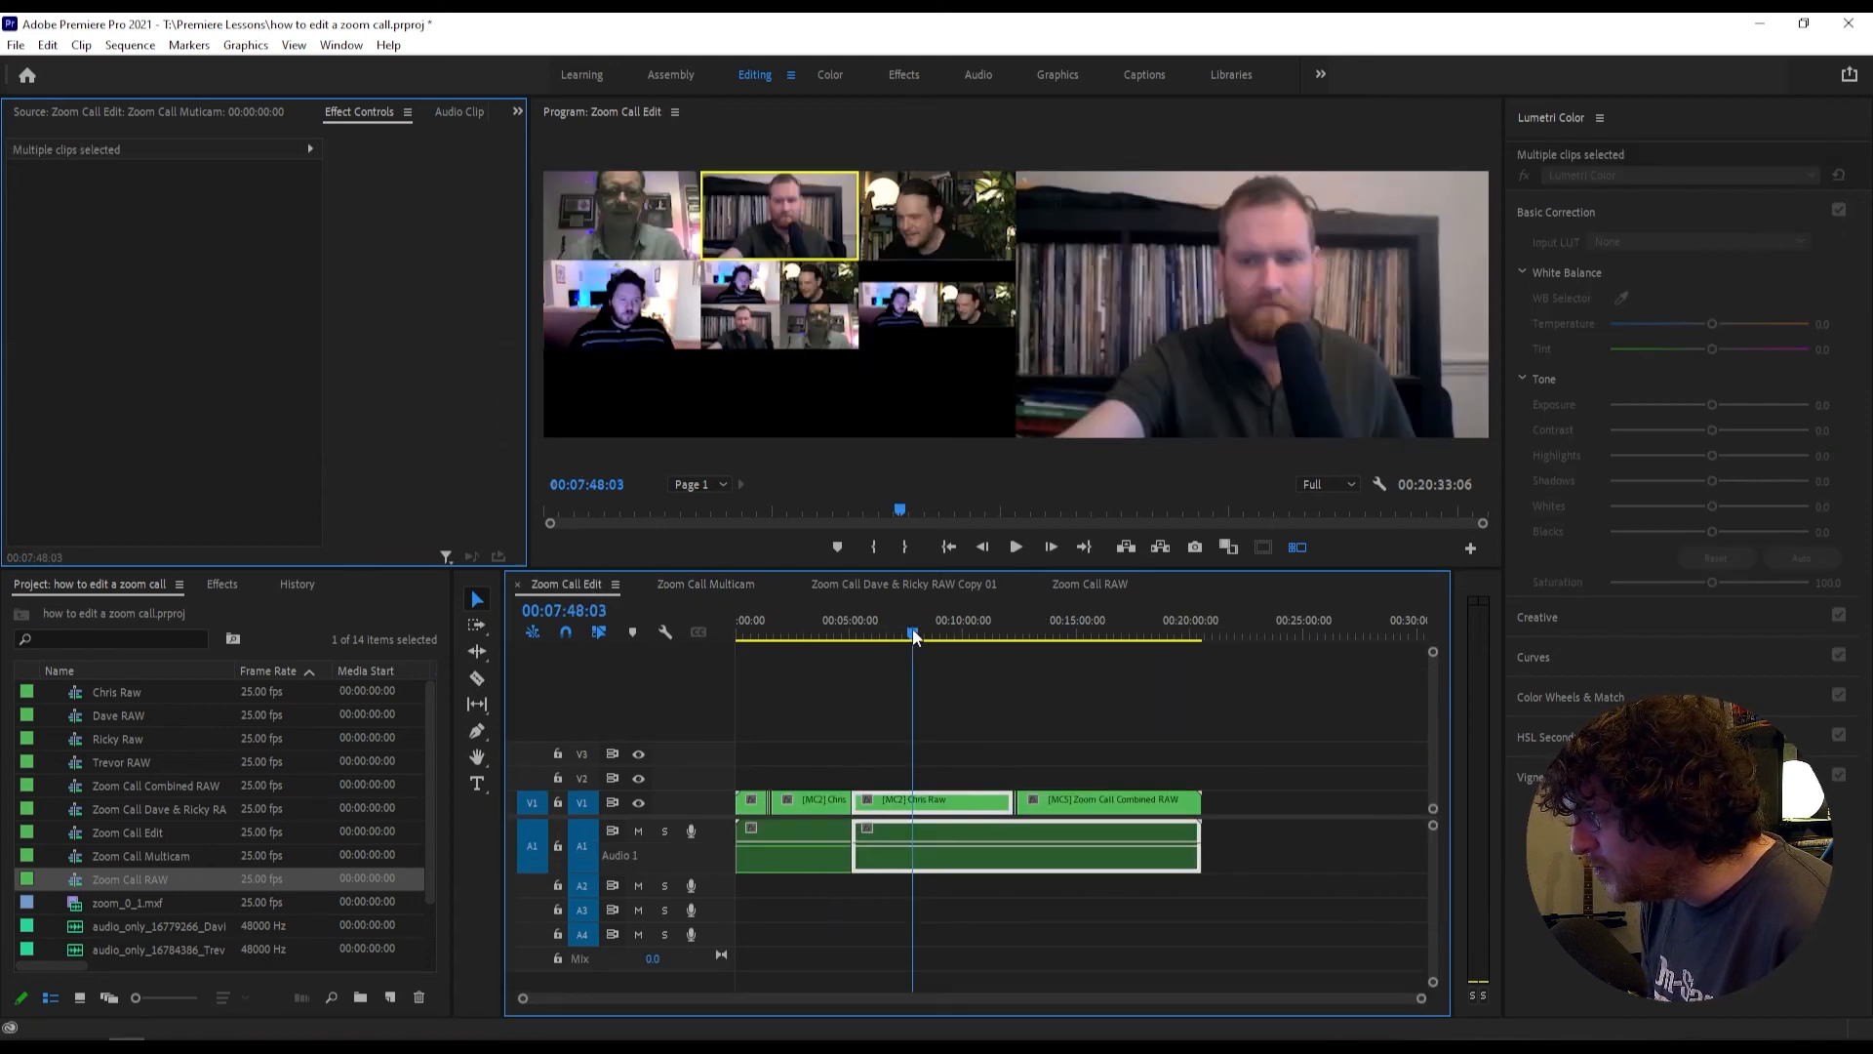
{"action": "left_click_drag", "start_coordinate": [911, 628], "coordinate": [942, 629]}
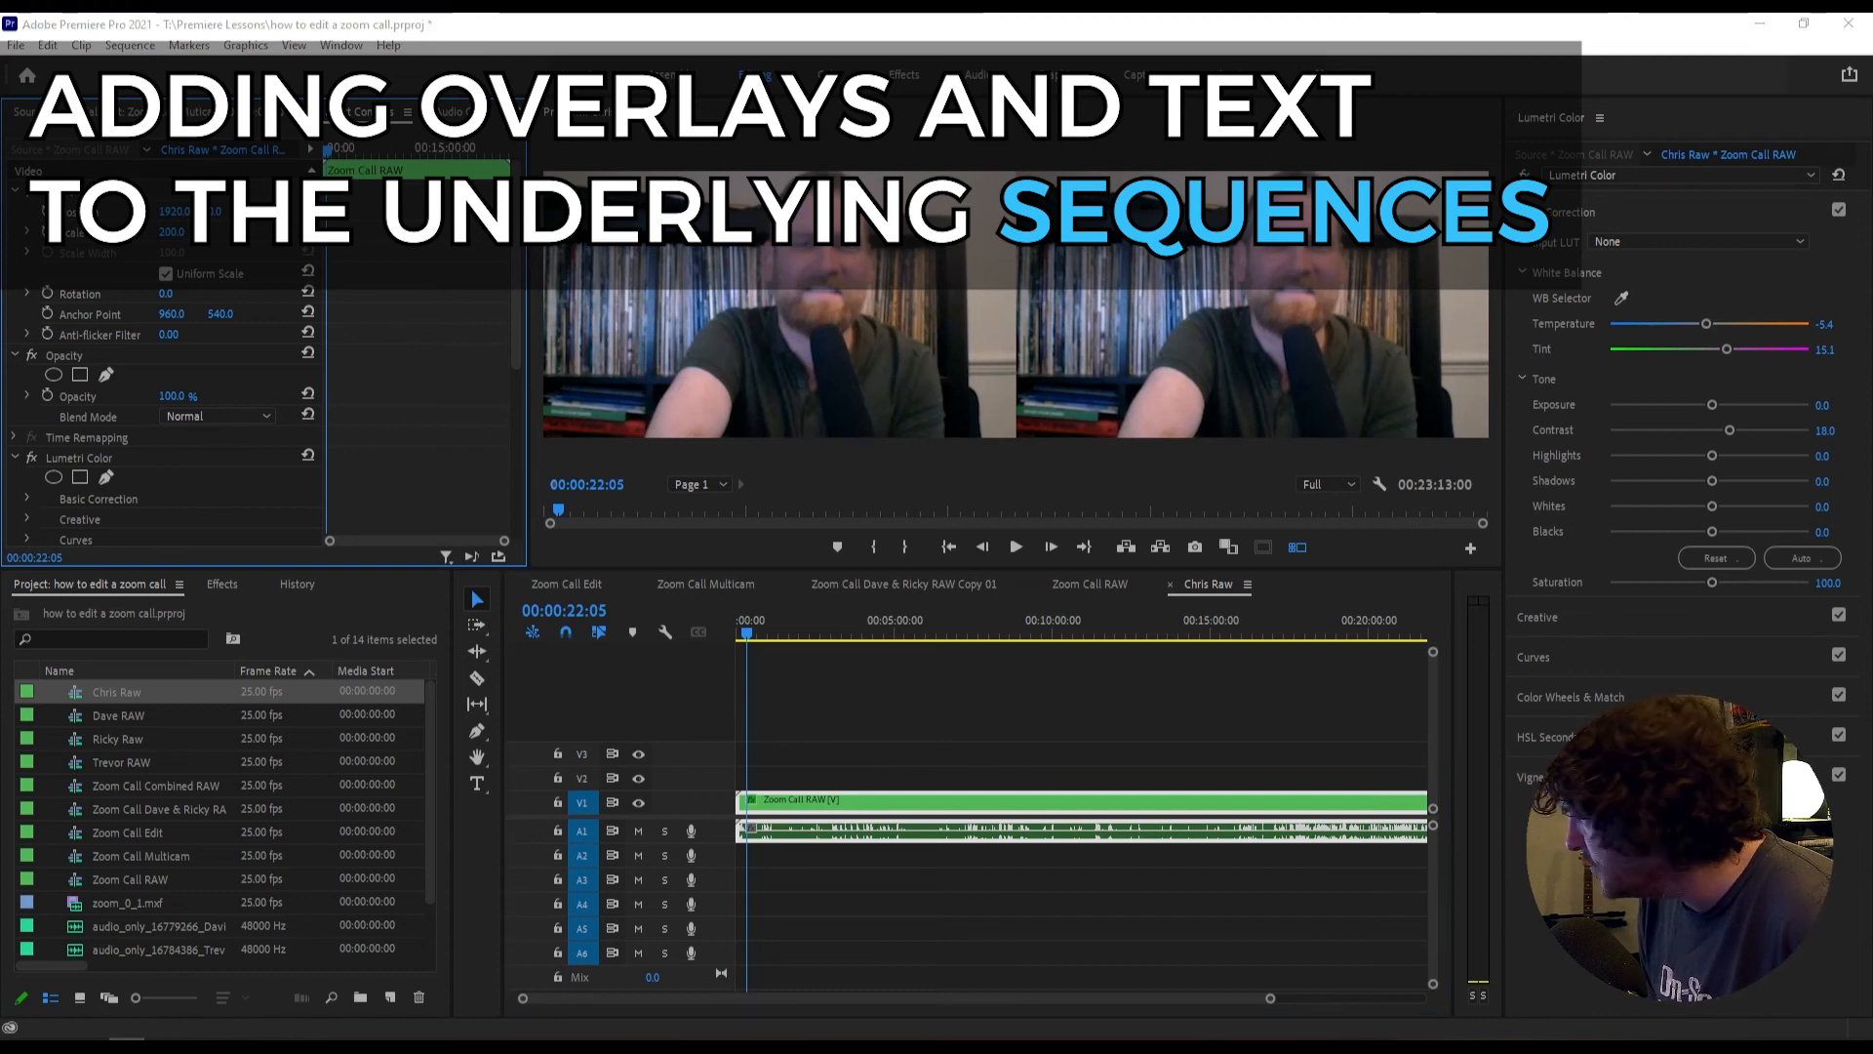
Step: Import the layered file zoom overlay 1.psd into the project with the Merge All Layers option
{"action": "left_click_drag", "start_coordinate": [1872, 644], "coordinate": [211, 790]}
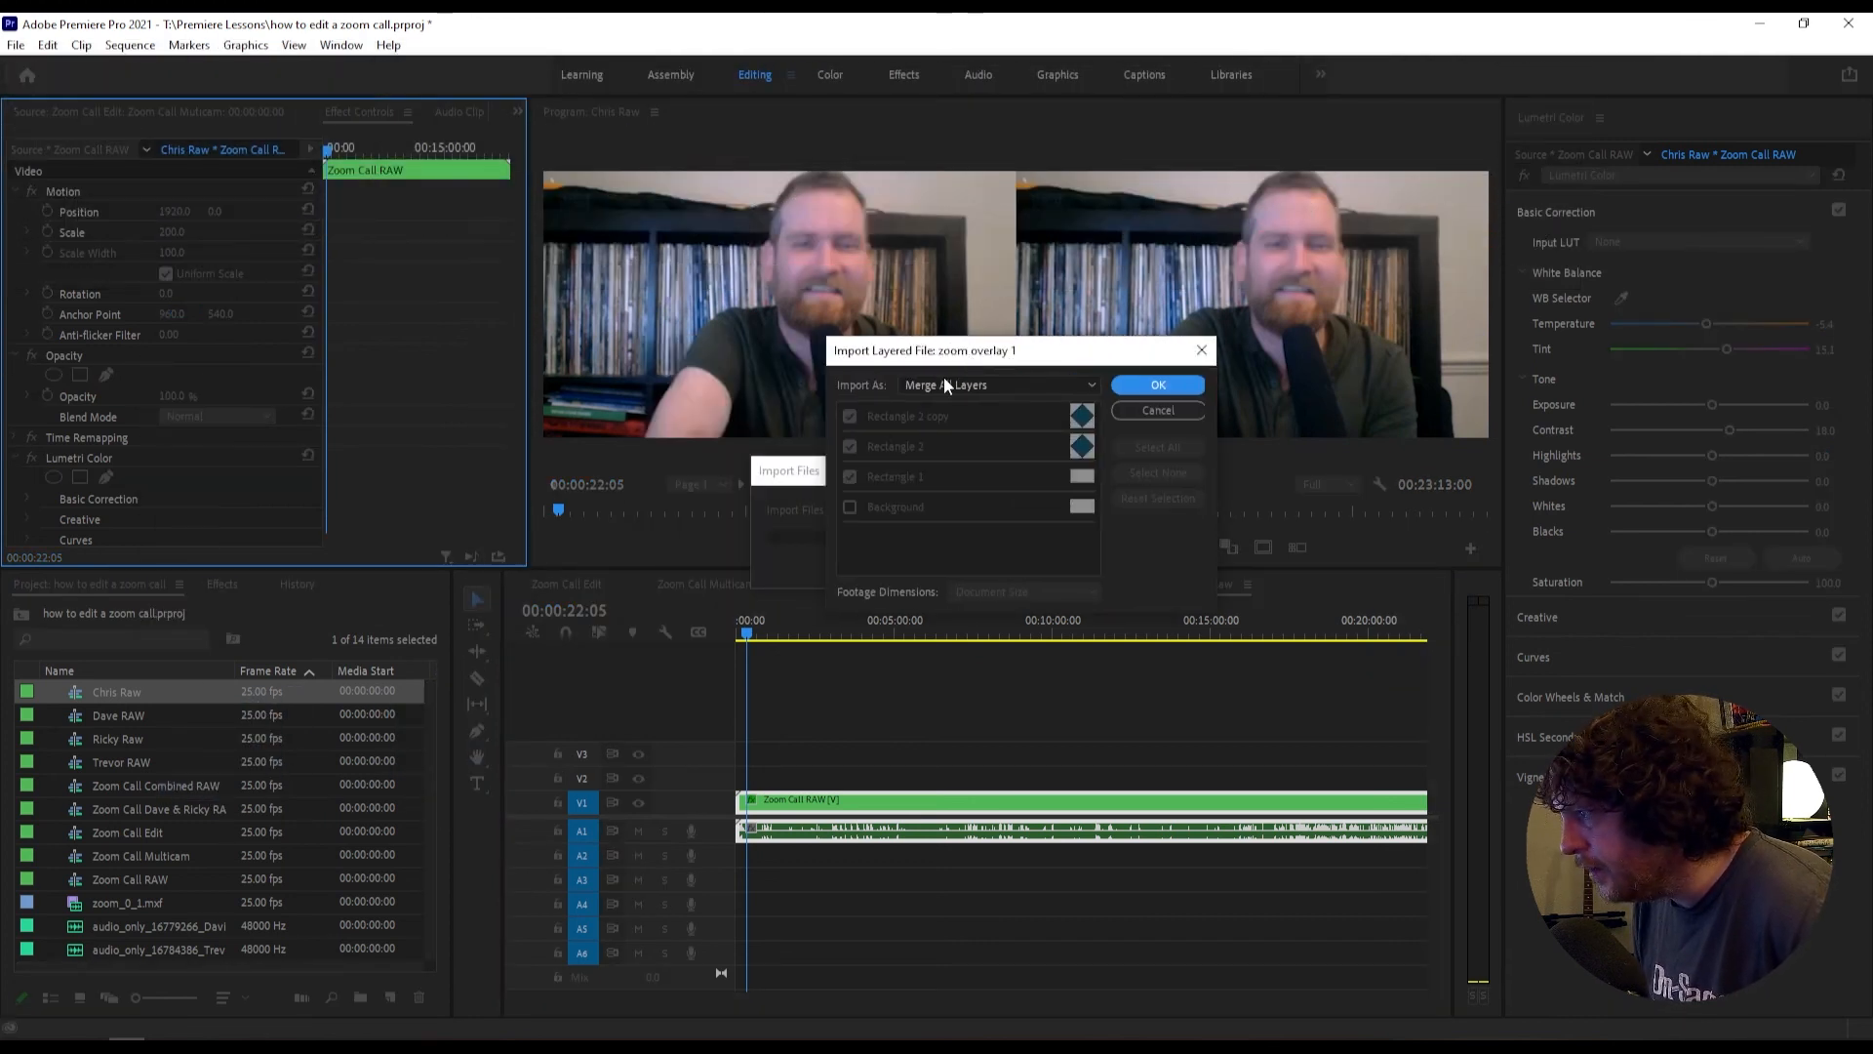
{"action": "left_click", "coordinate": [1091, 385]}
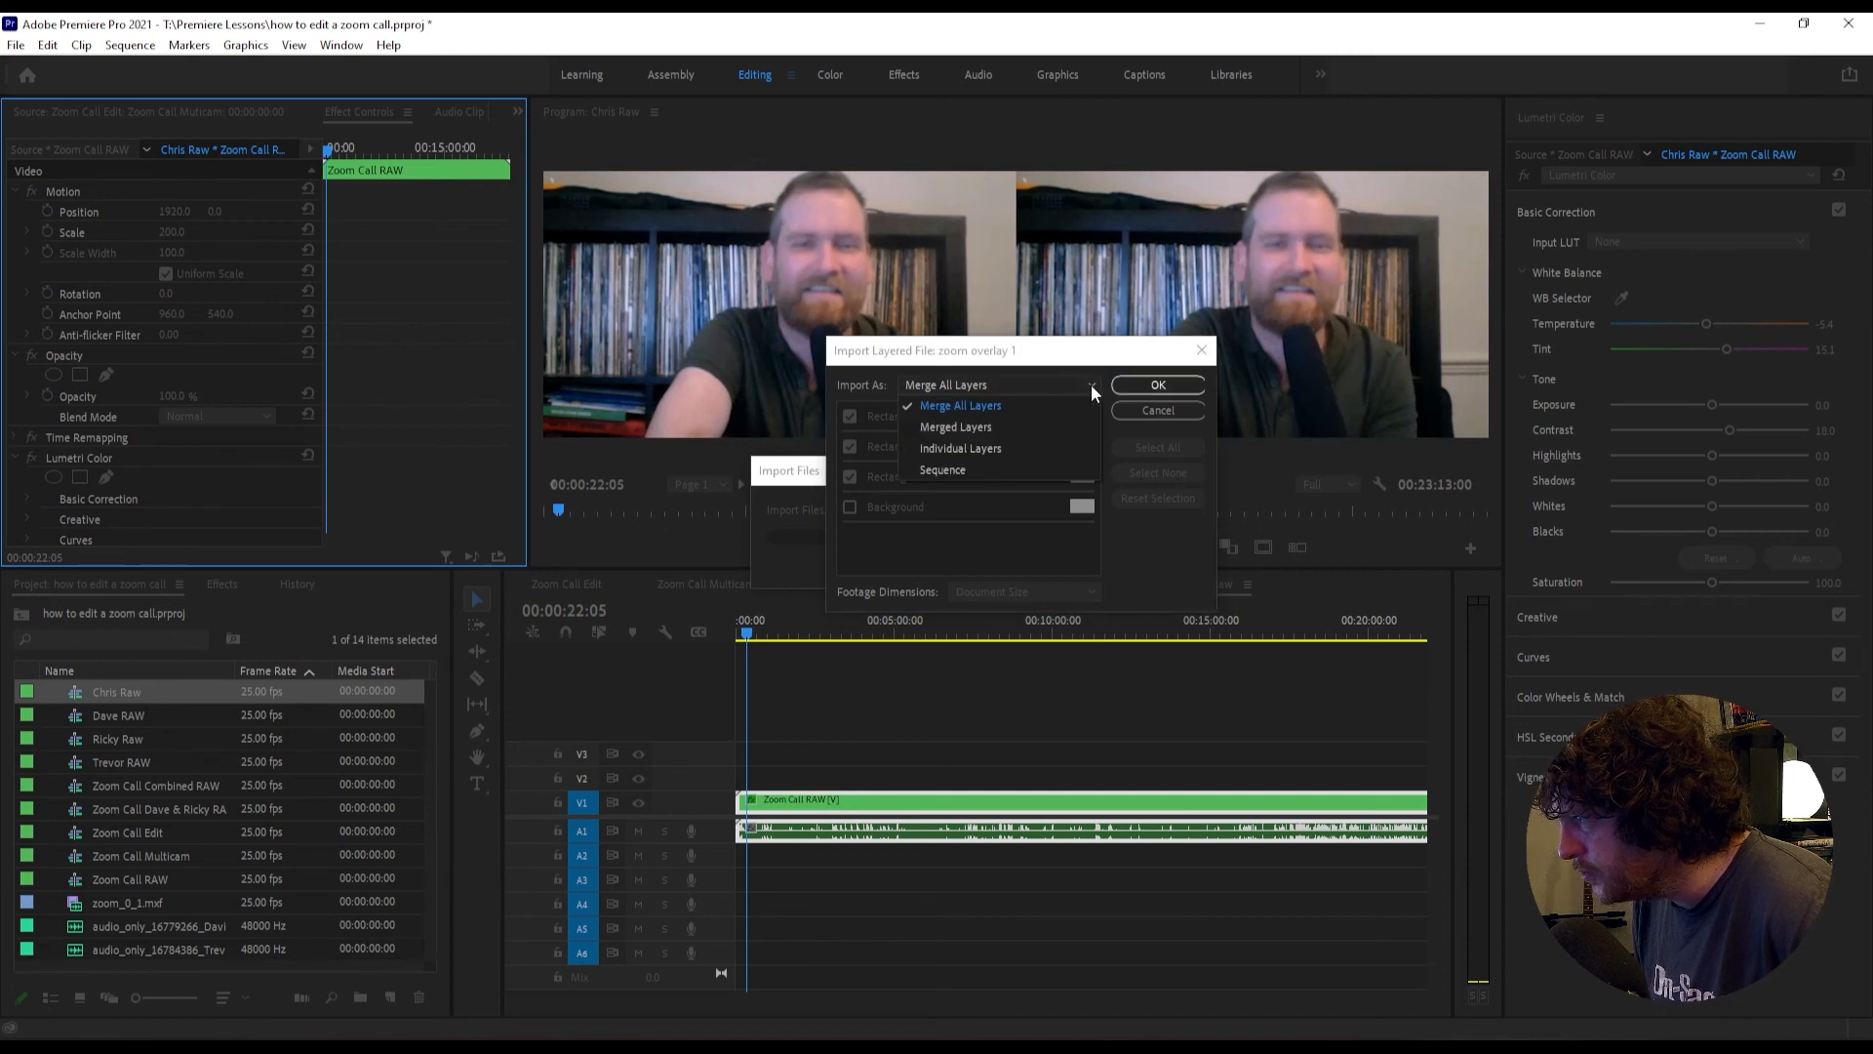
{"action": "left_click", "coordinate": [1068, 387]}
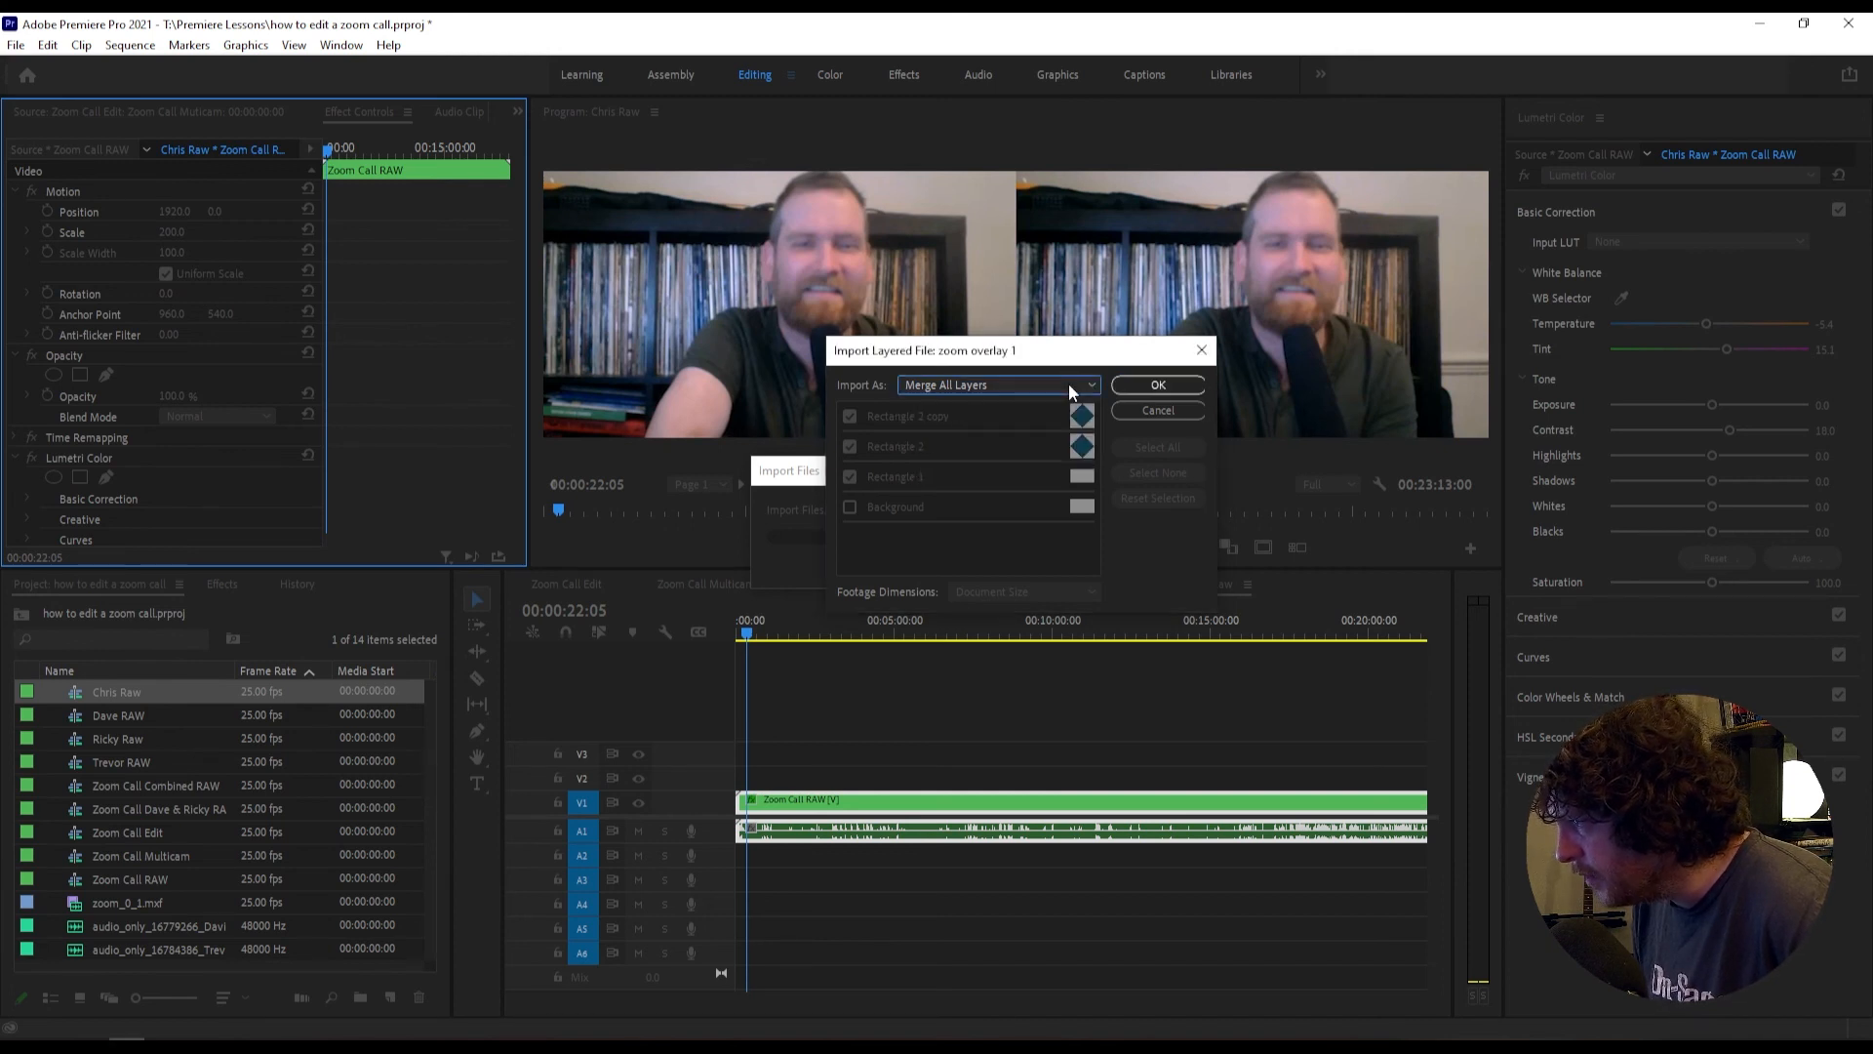
{"action": "left_click", "coordinate": [1158, 385]}
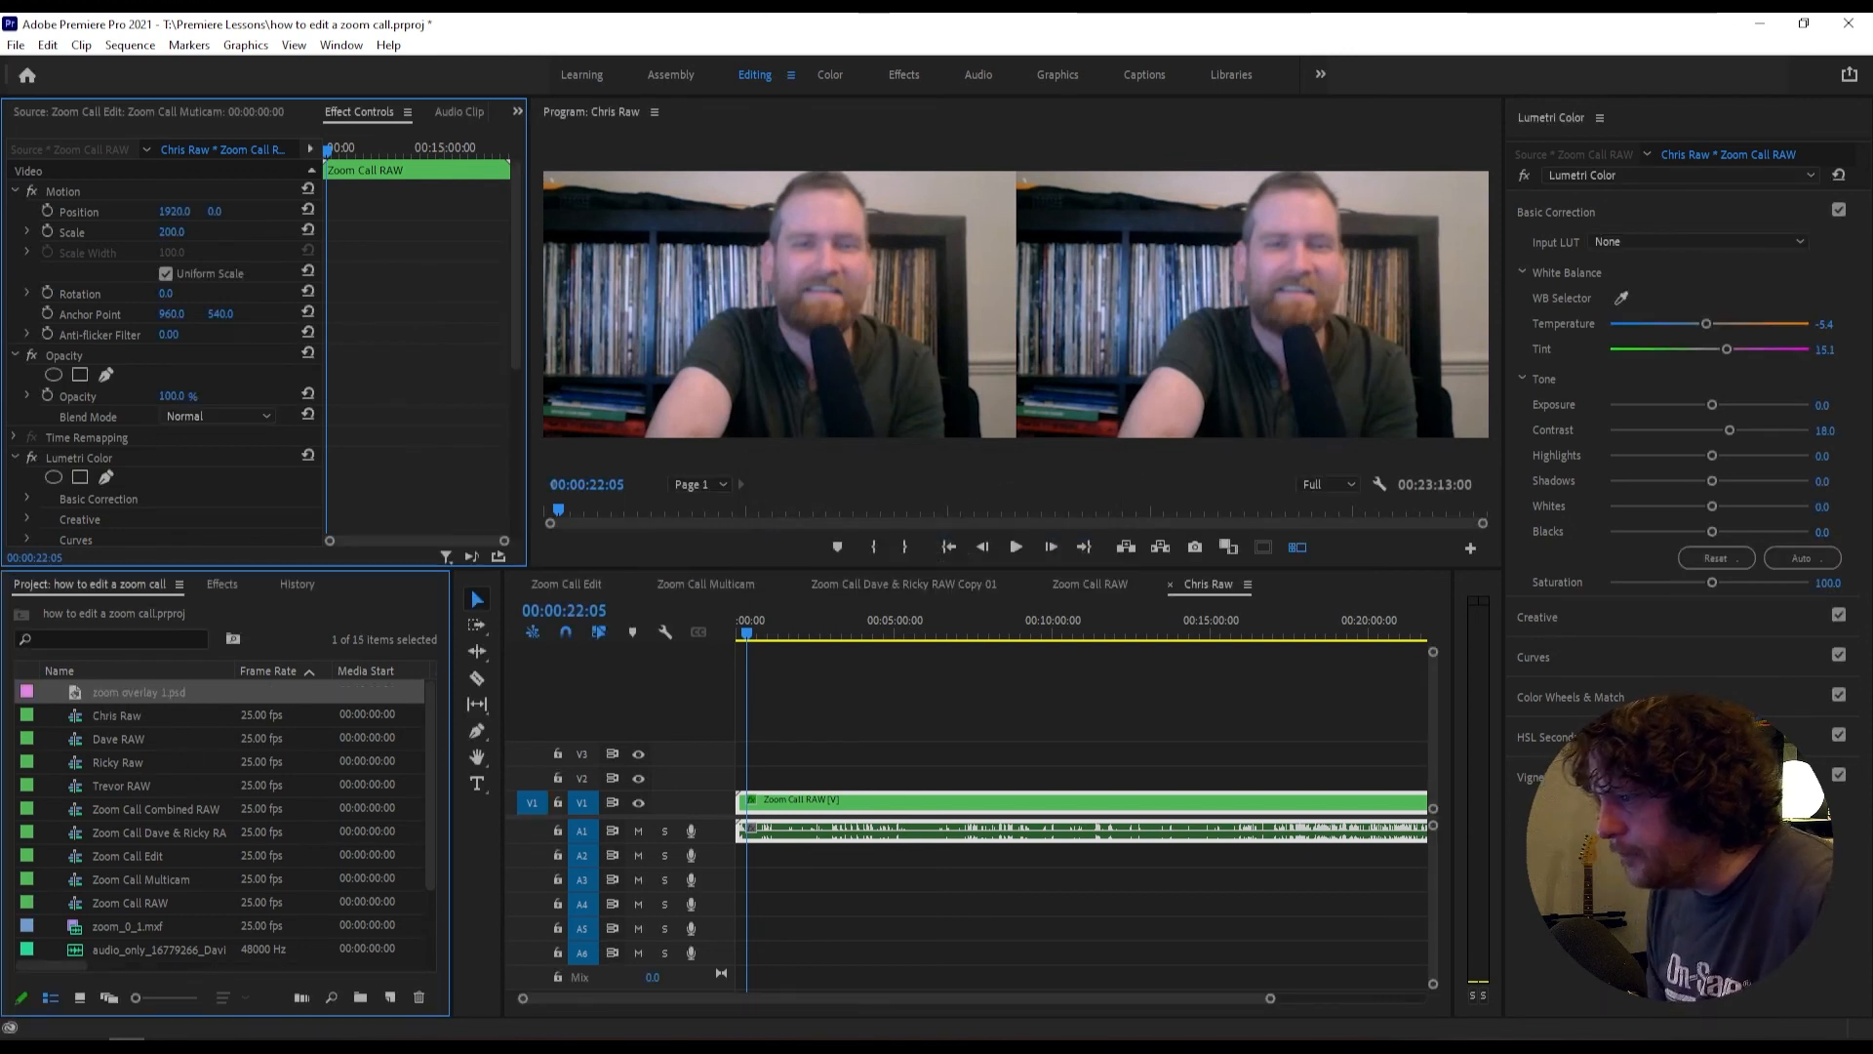
Step: Place zoom overlay 1.psd on V2 in the sequence of the participant by the record shelves and extend it over the whole clip
{"action": "left_click_drag", "start_coordinate": [86, 693], "coordinate": [1416, 769]}
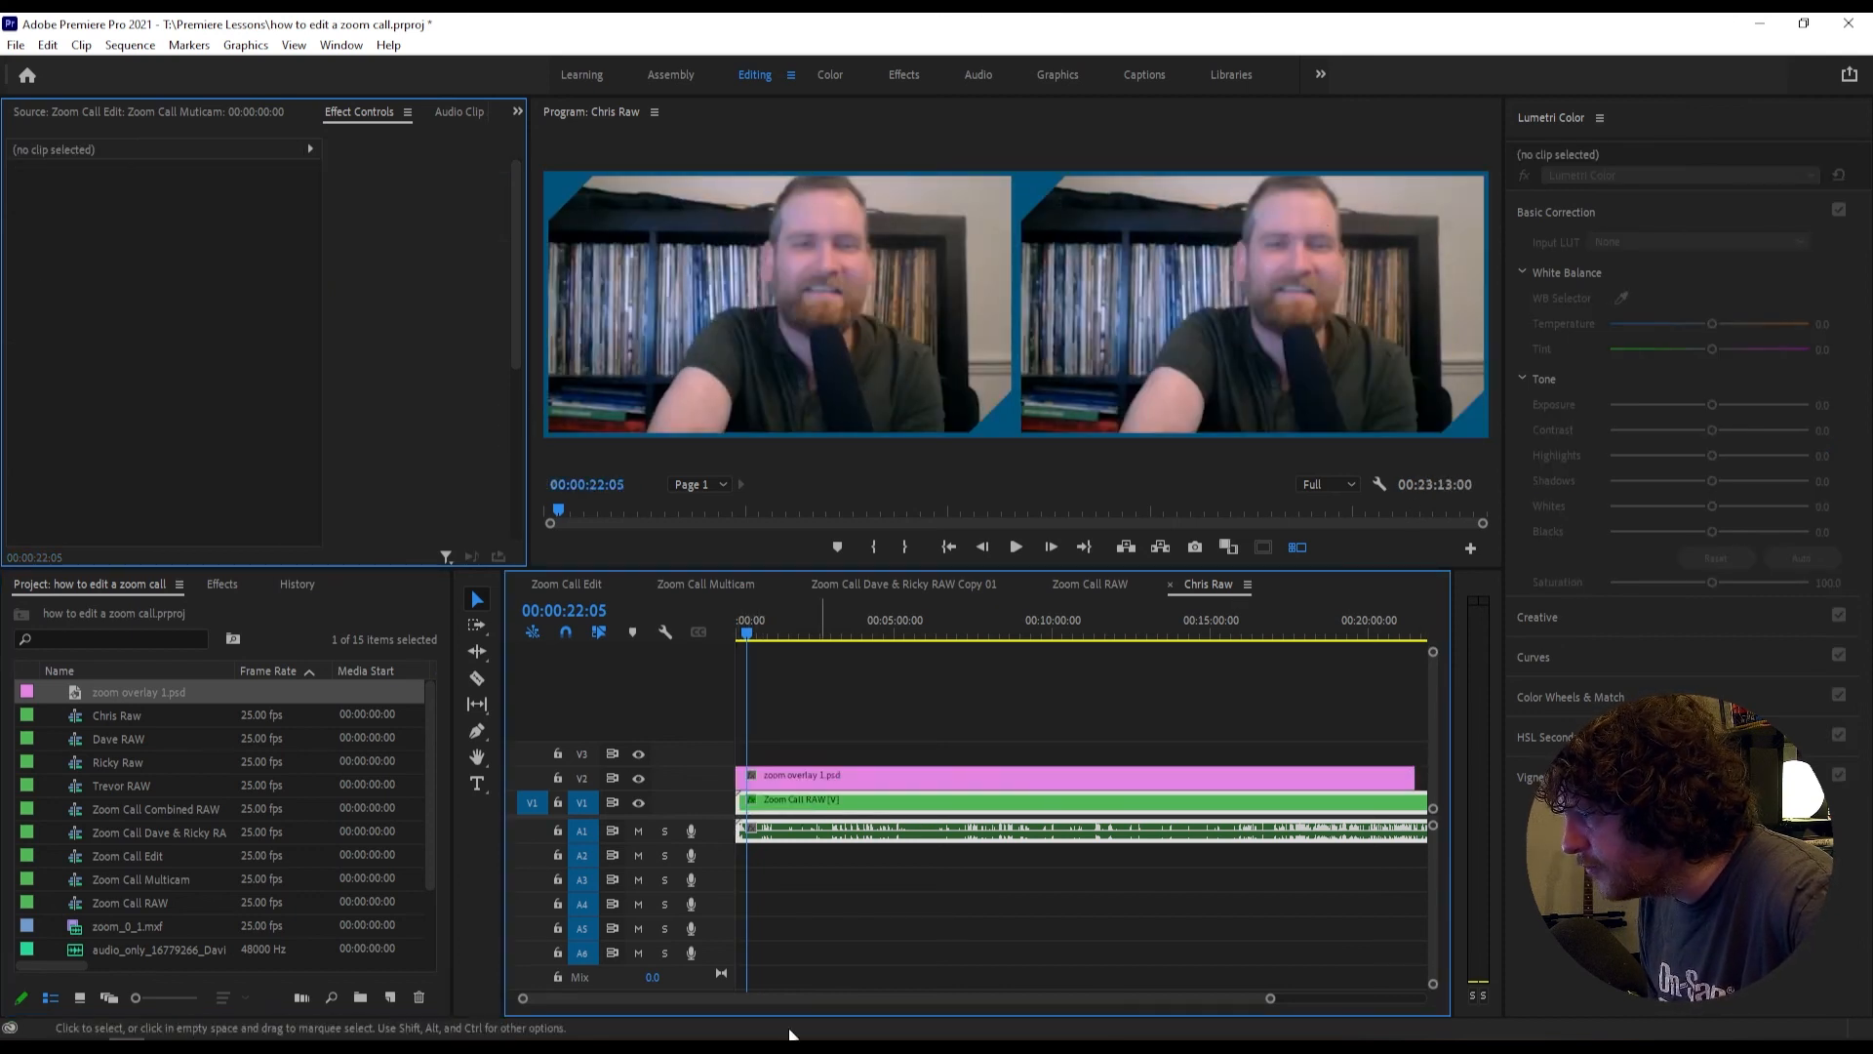
{"action": "left_click_drag", "start_coordinate": [1270, 997], "coordinate": [1471, 995]}
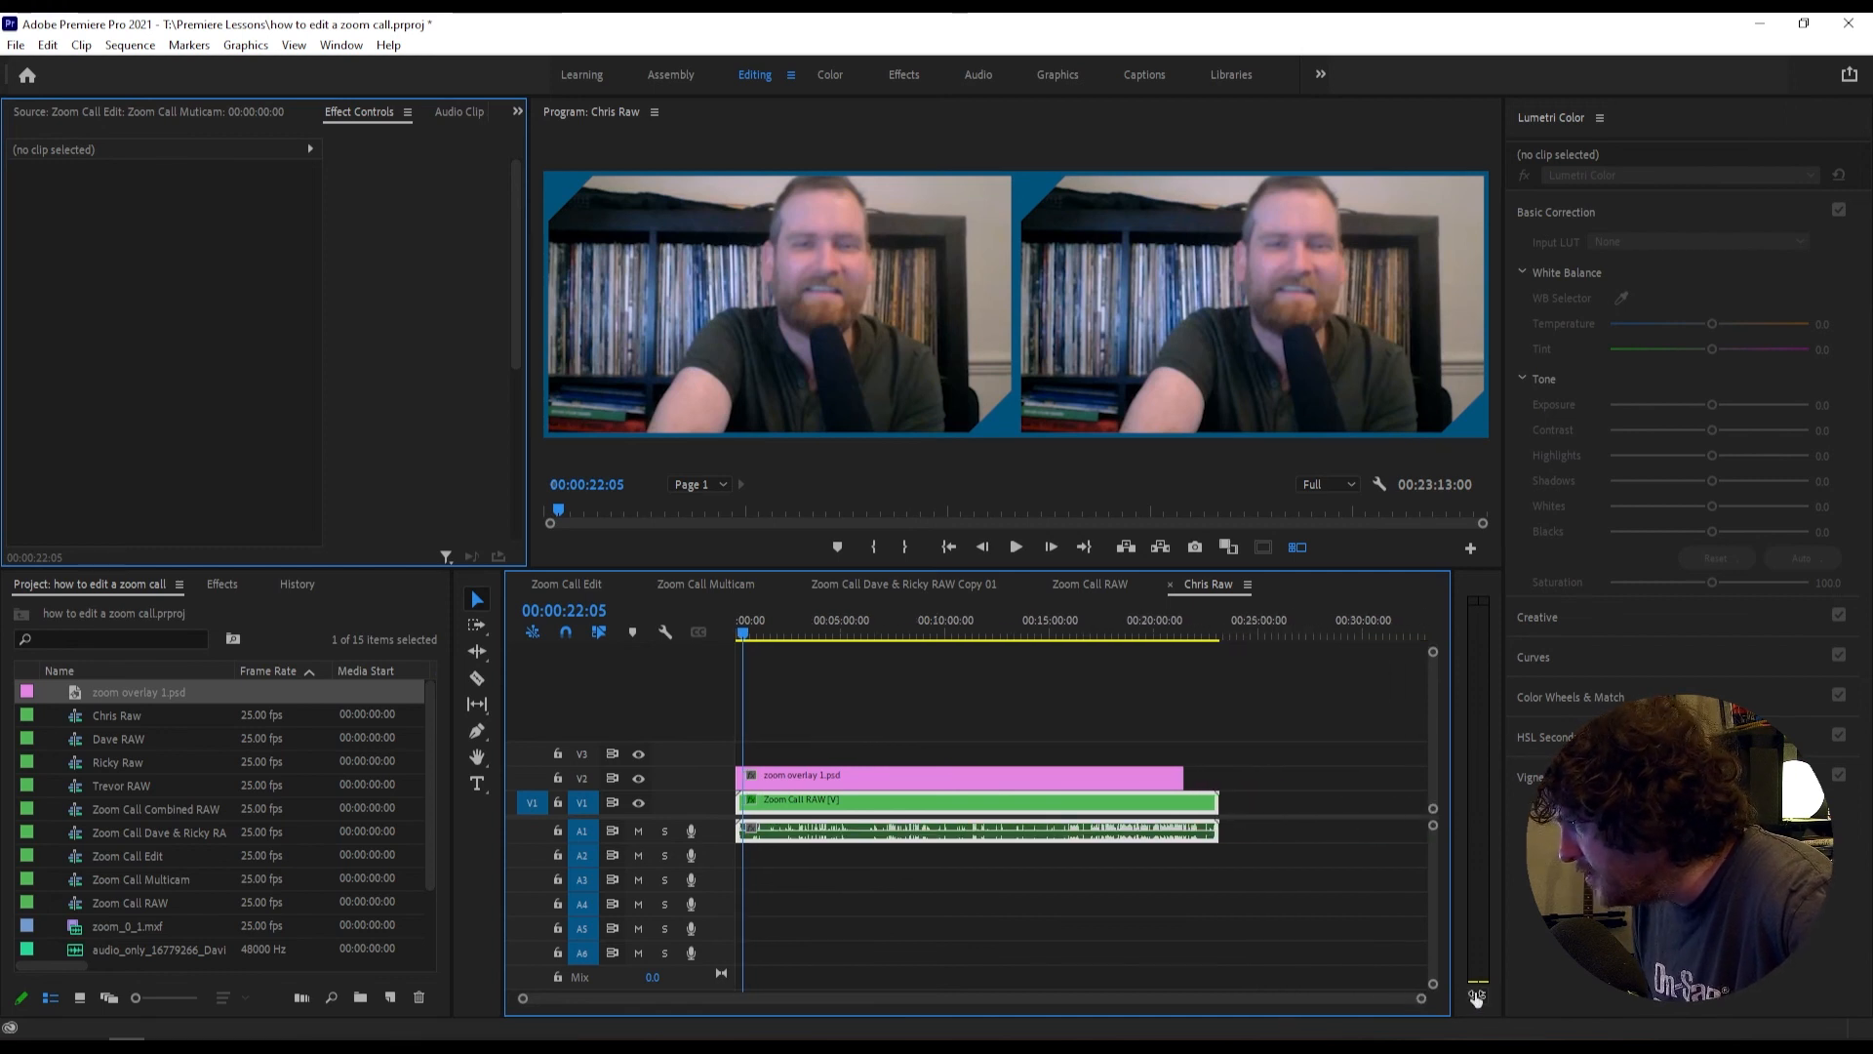
{"action": "left_click_drag", "start_coordinate": [1183, 777], "coordinate": [1219, 777]}
Step: Copy the overlay onto V2 of the other participants' sequences and check the combined shot in Zoom Call Edit
{"action": "left_click", "coordinate": [882, 773]}
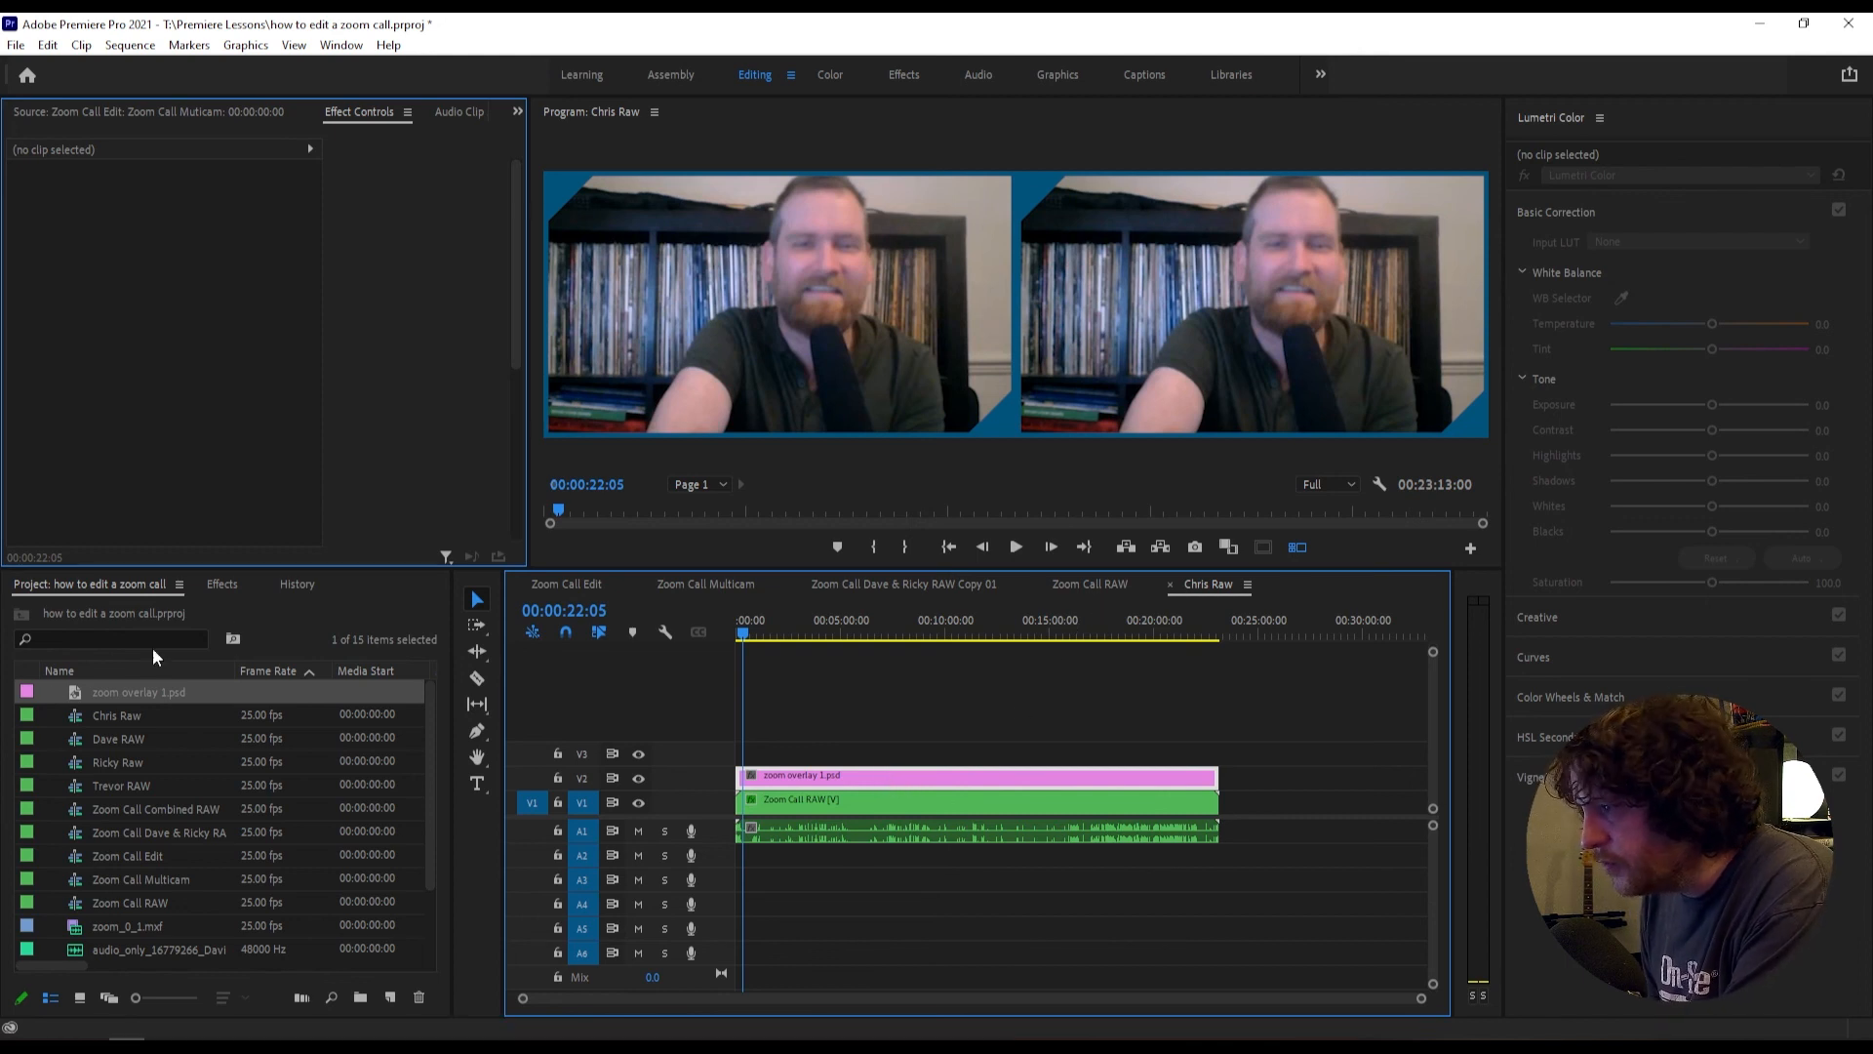
{"action": "double_click", "coordinate": [74, 741]}
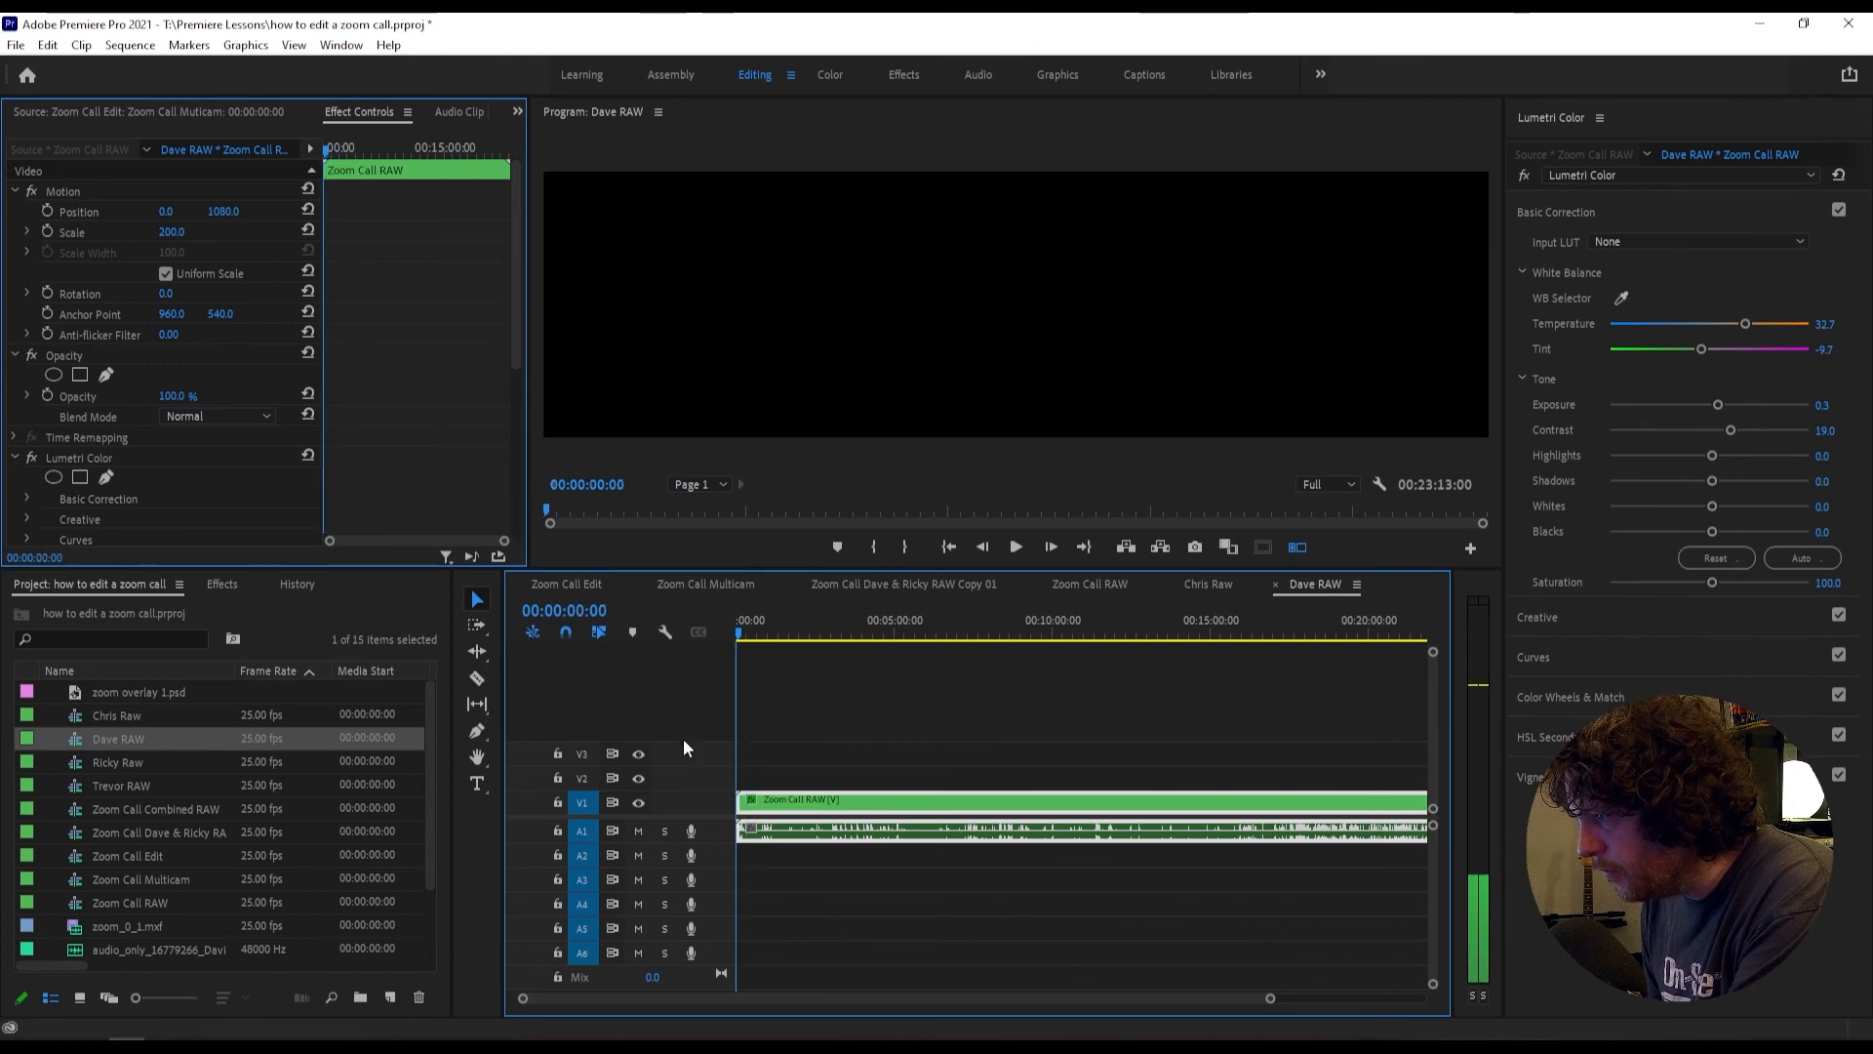
{"action": "left_click", "coordinate": [579, 788]}
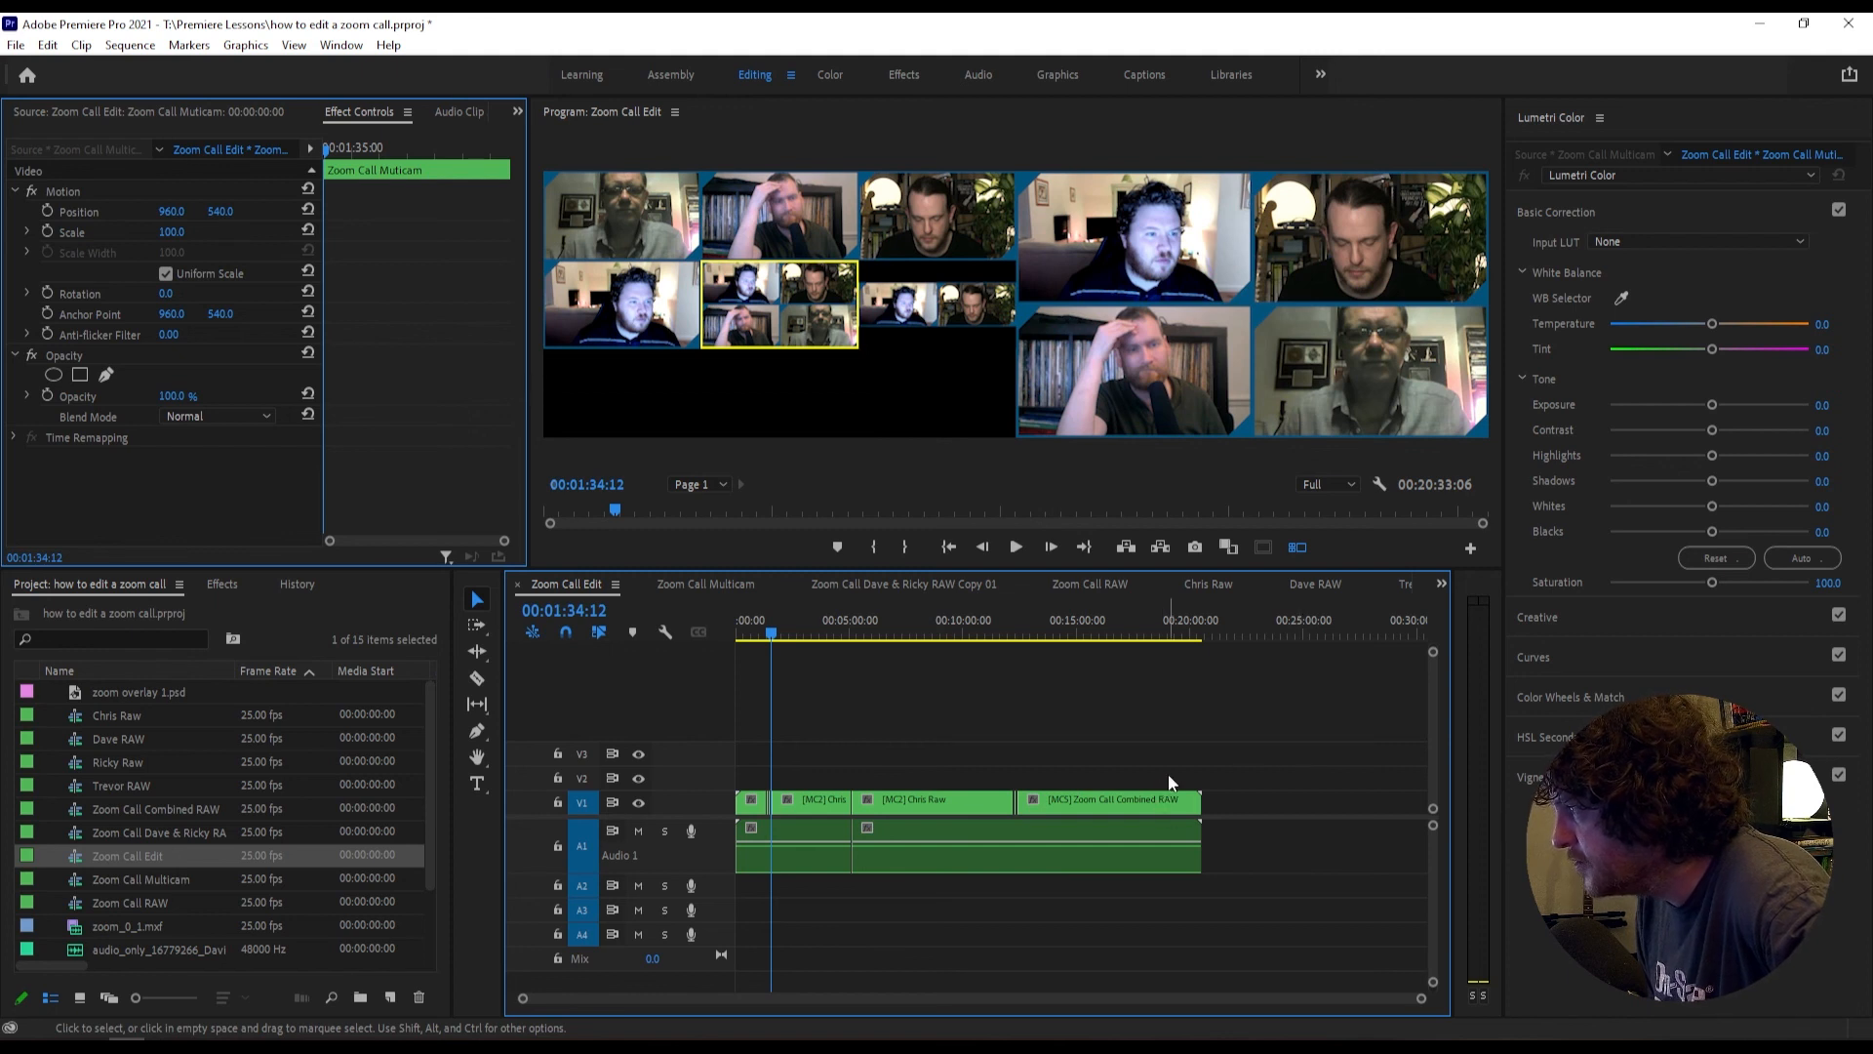
{"action": "left_click_drag", "start_coordinate": [1419, 995], "coordinate": [1036, 1006]}
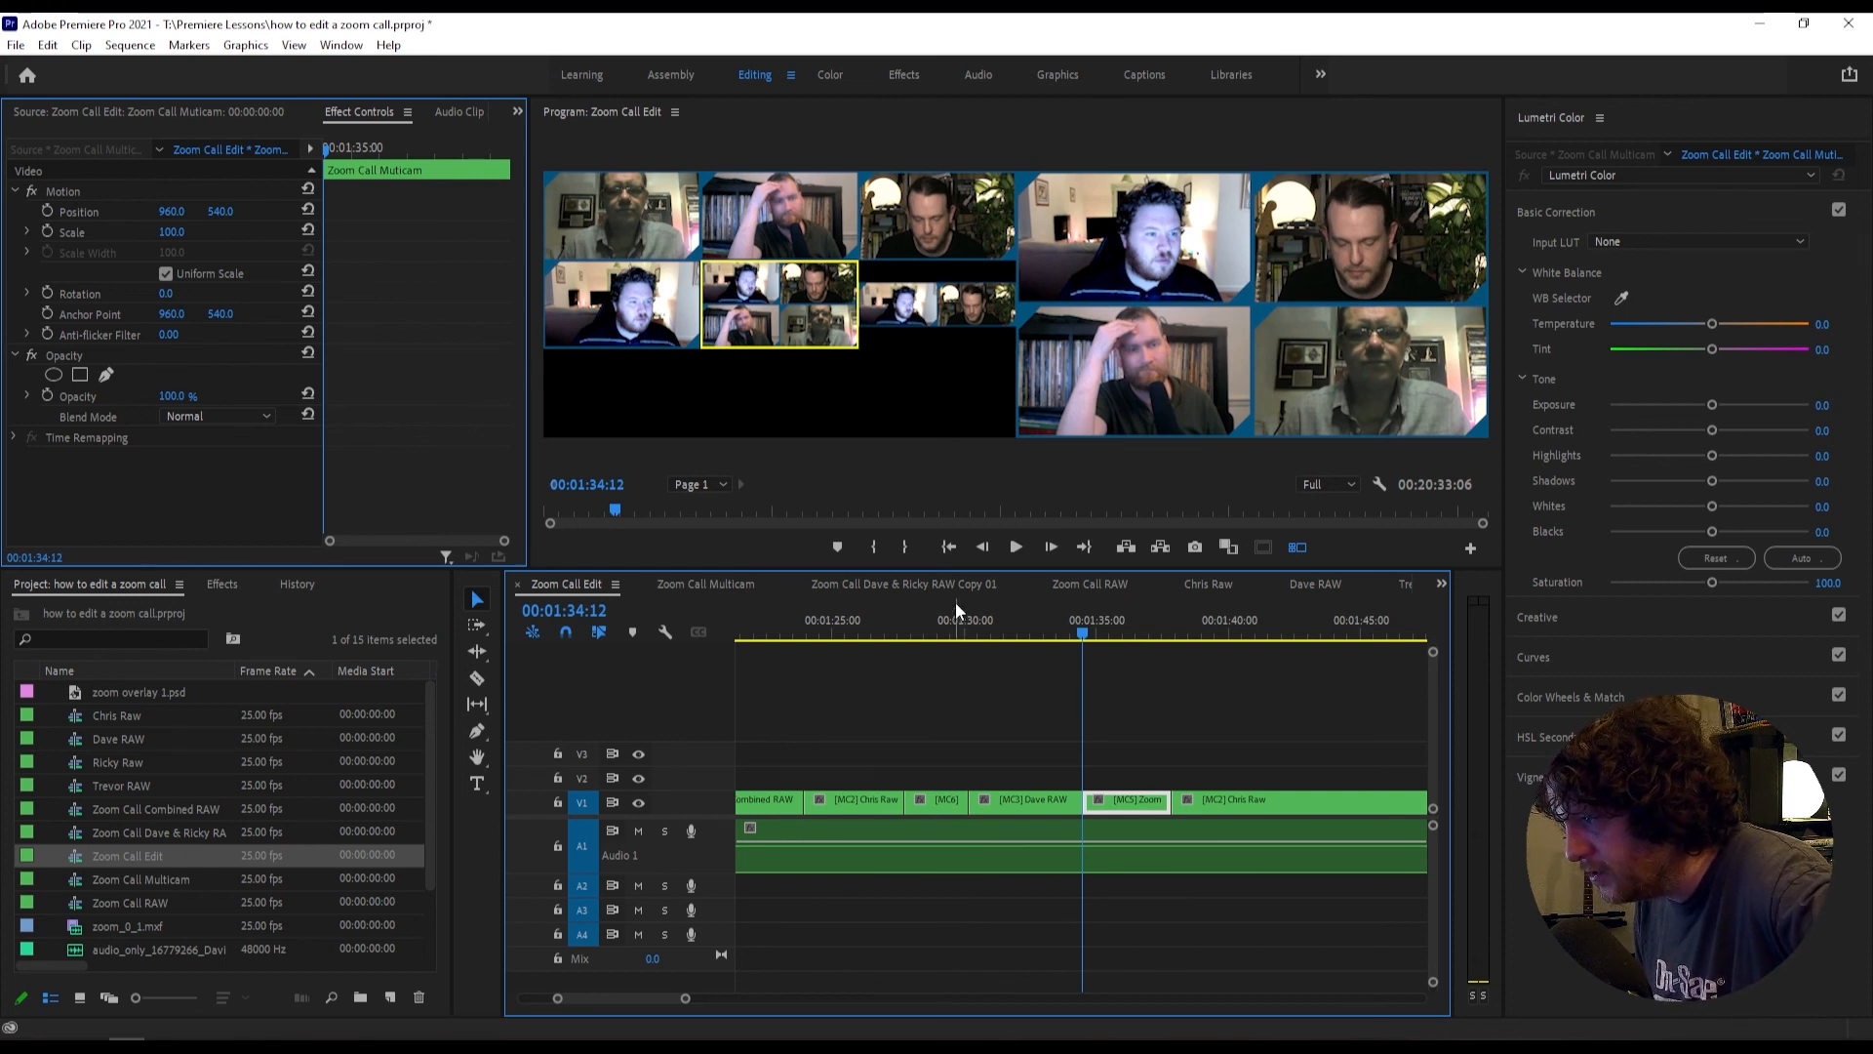
Step: In the record-shelf participant's sequence, turn off the multicam view and add their first name as text in the picture's lower-left corner at 00:04:09:12
{"action": "double_click", "coordinate": [80, 718]}
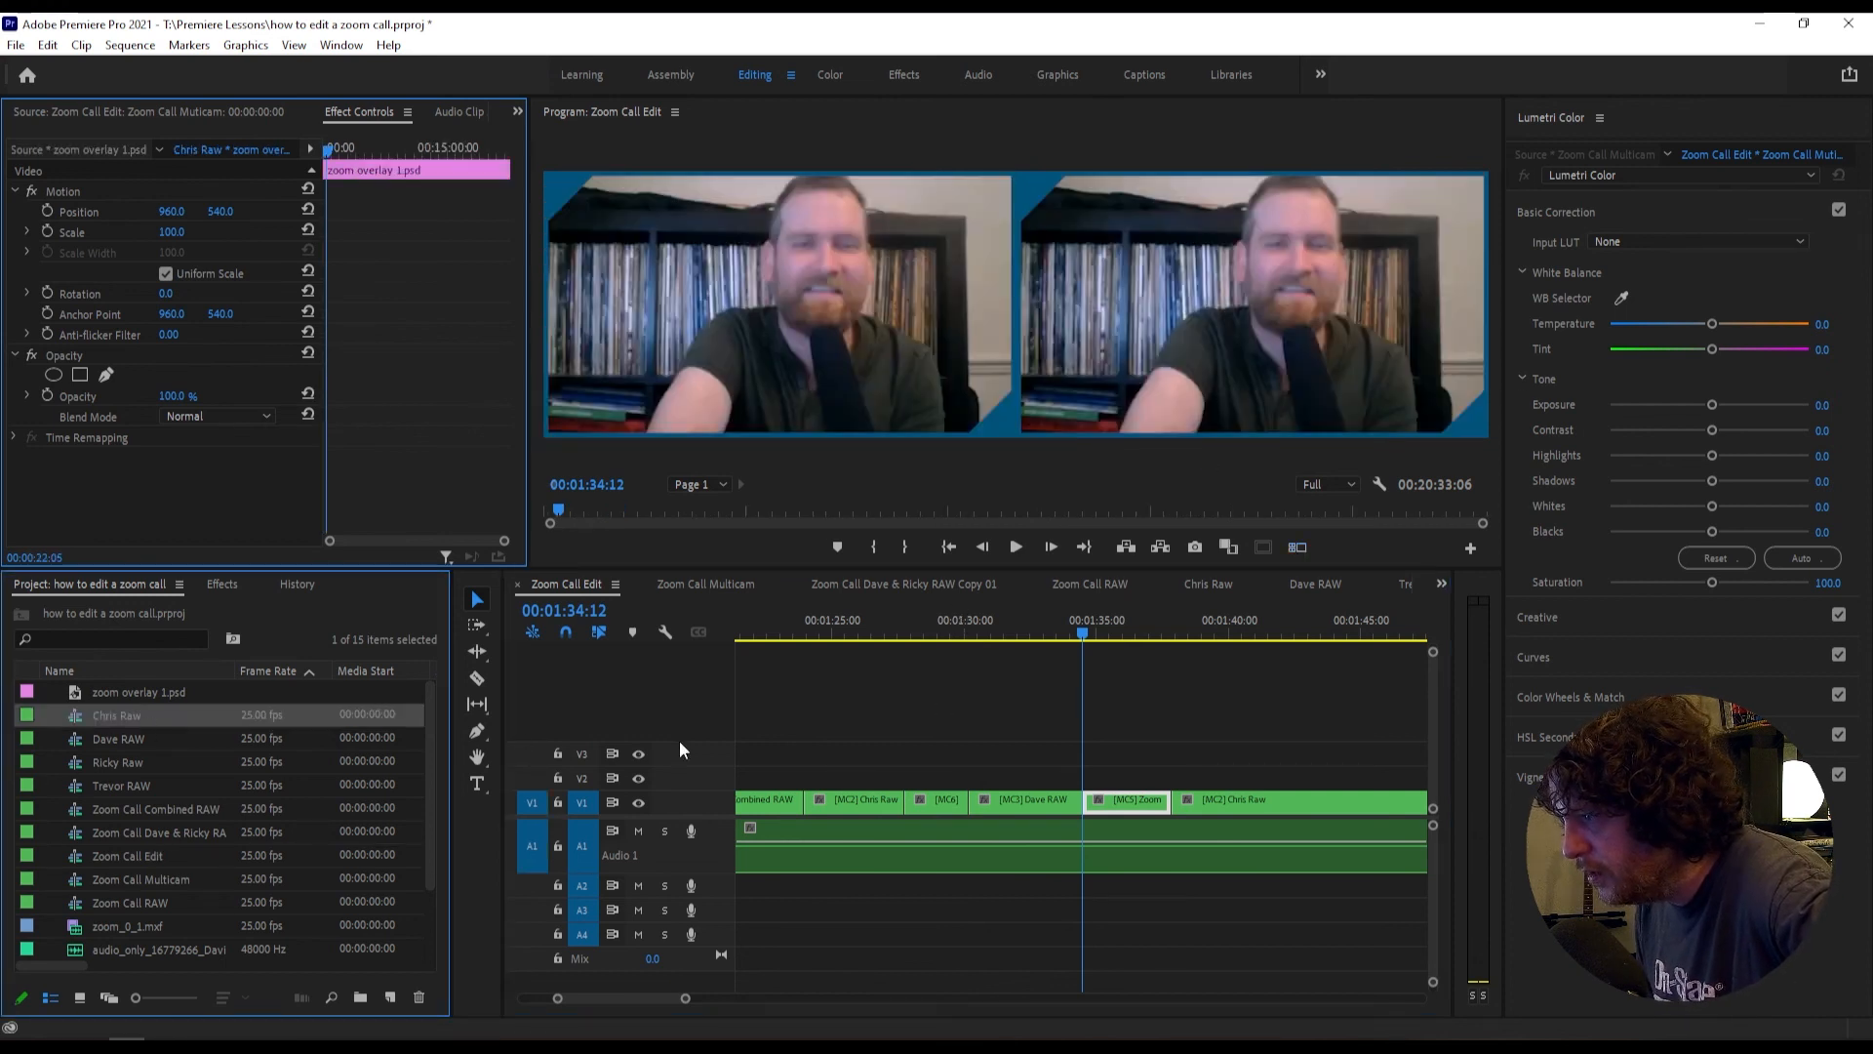
{"action": "left_click", "coordinate": [822, 632]}
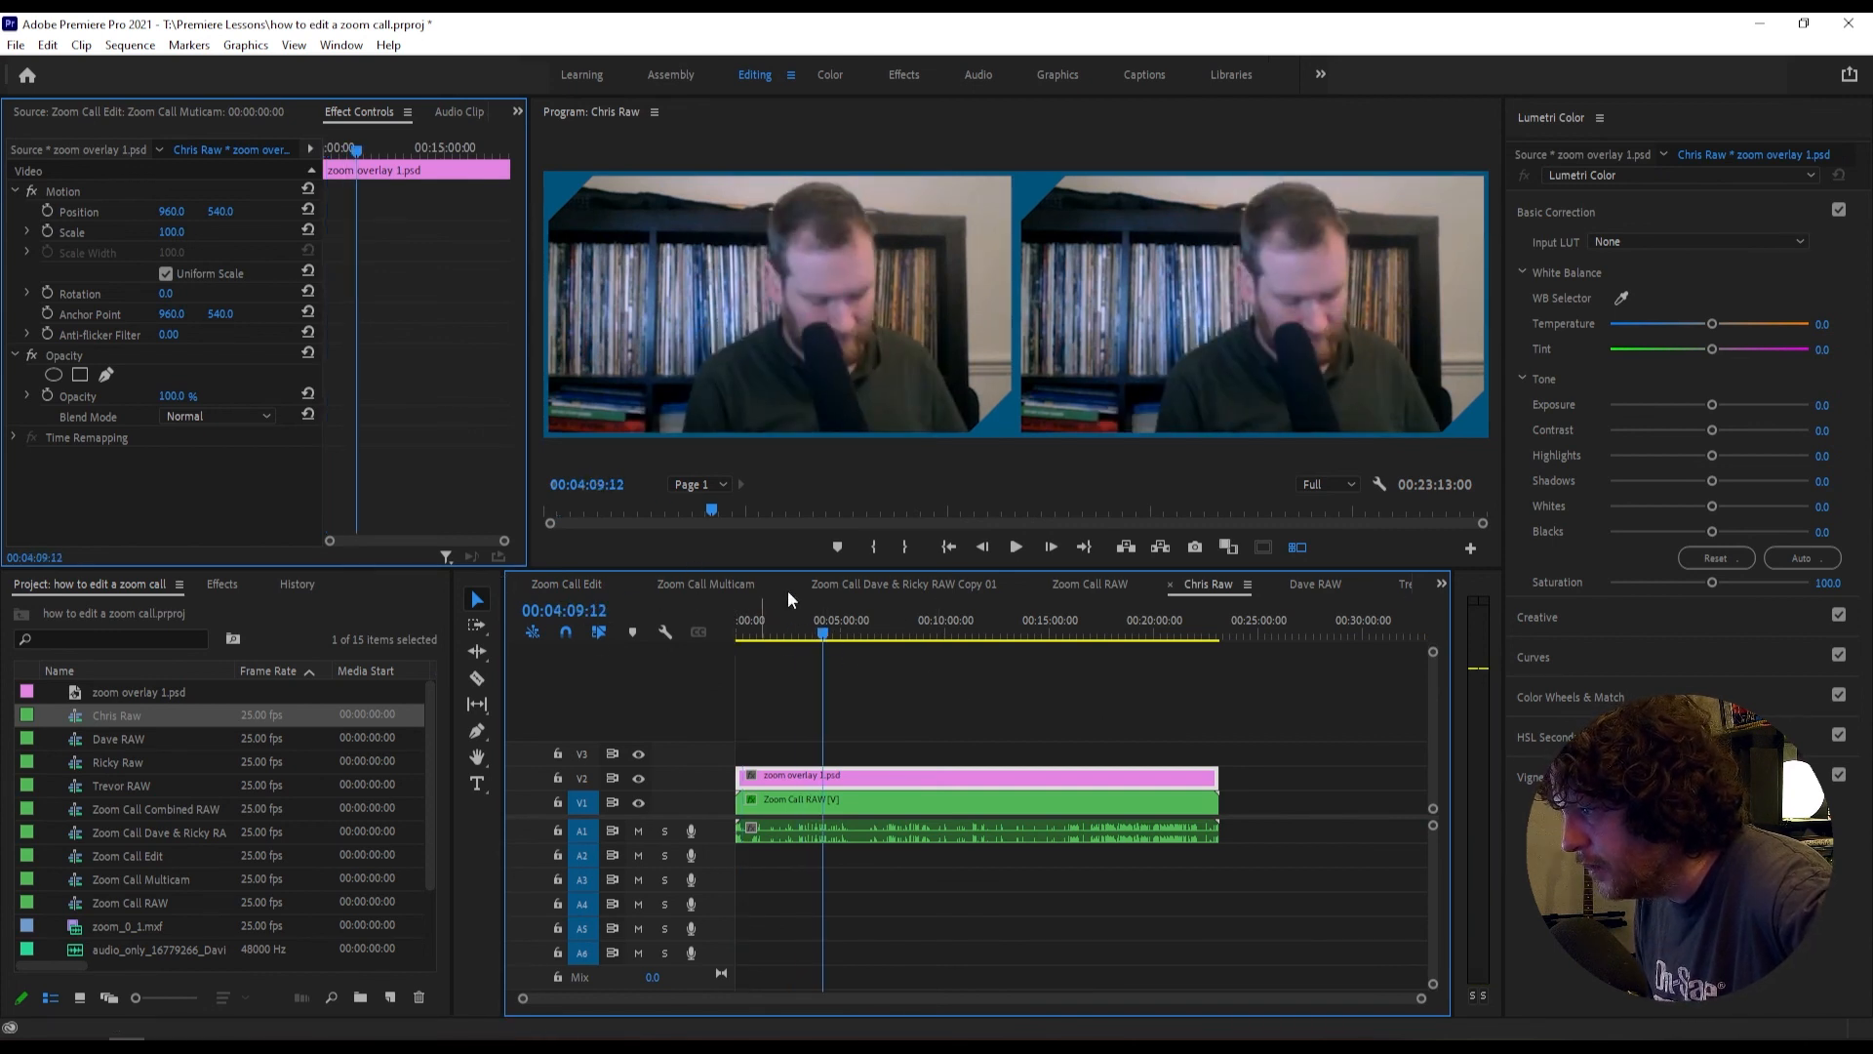
{"action": "left_click", "coordinate": [477, 785]}
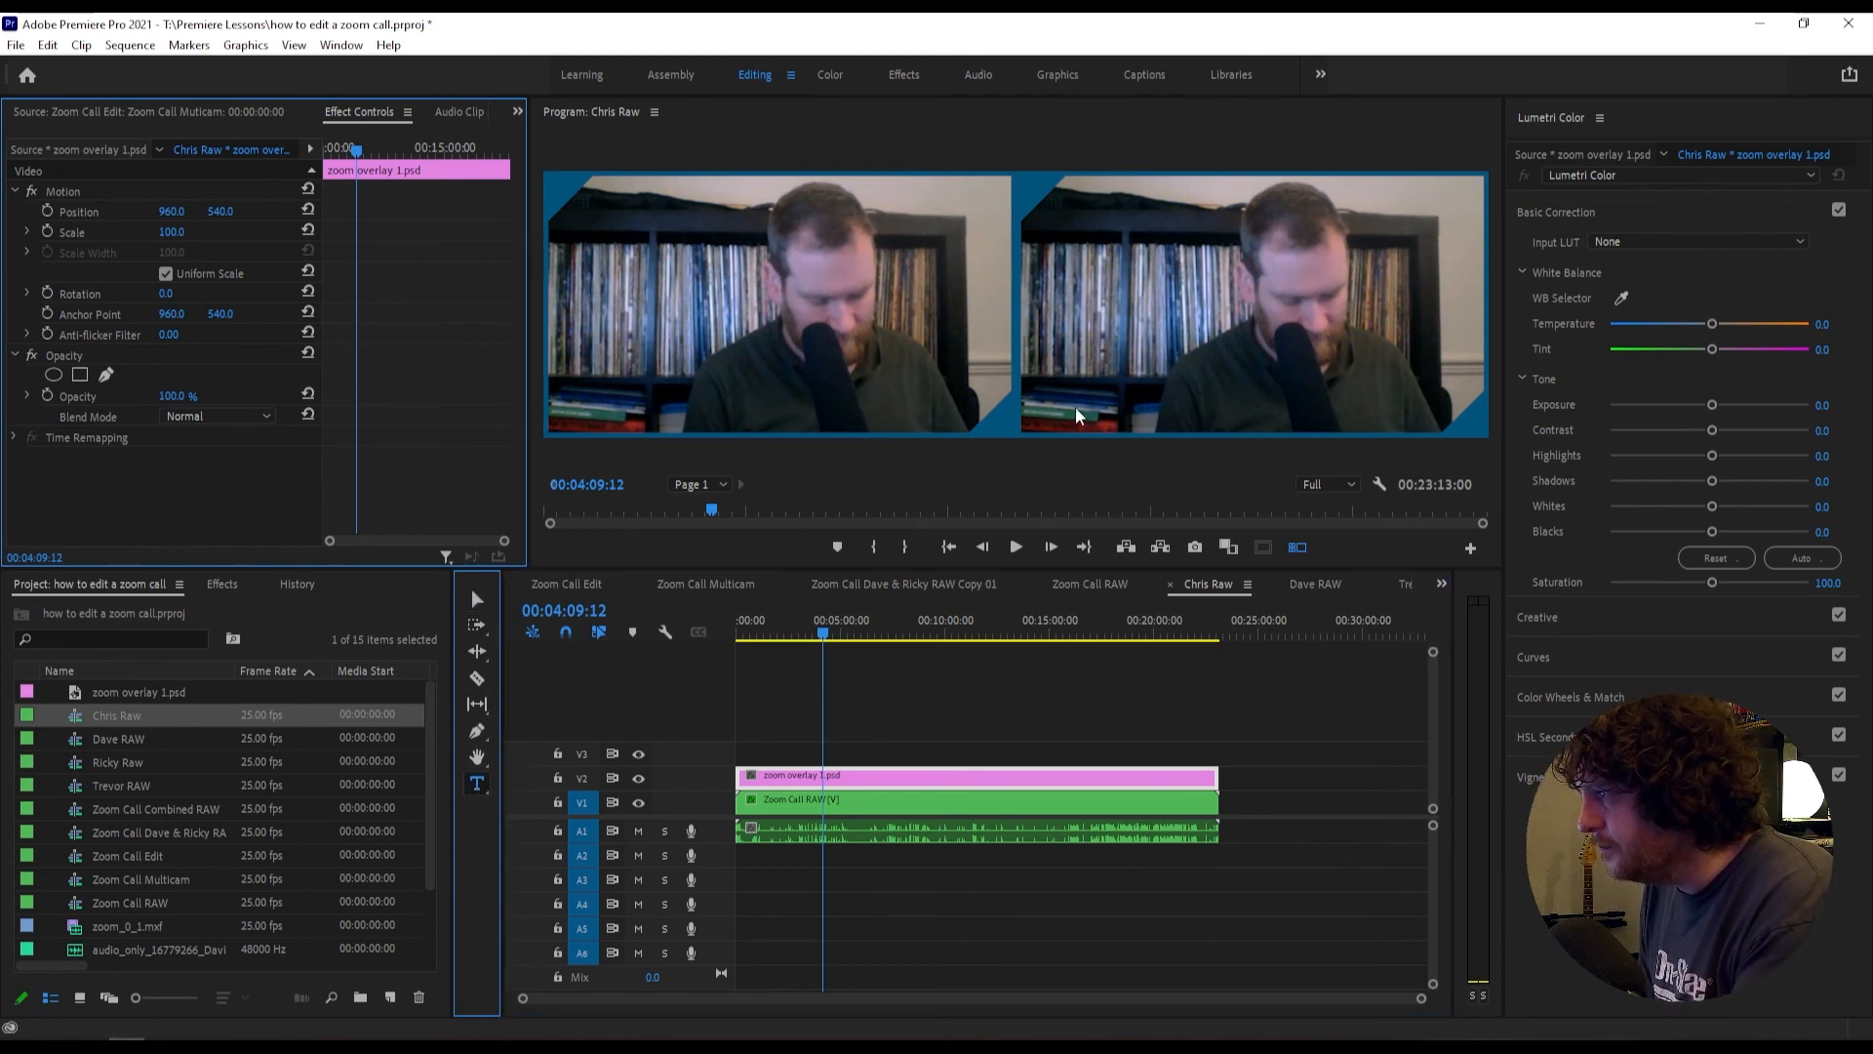
{"action": "left_click", "coordinate": [1297, 546]}
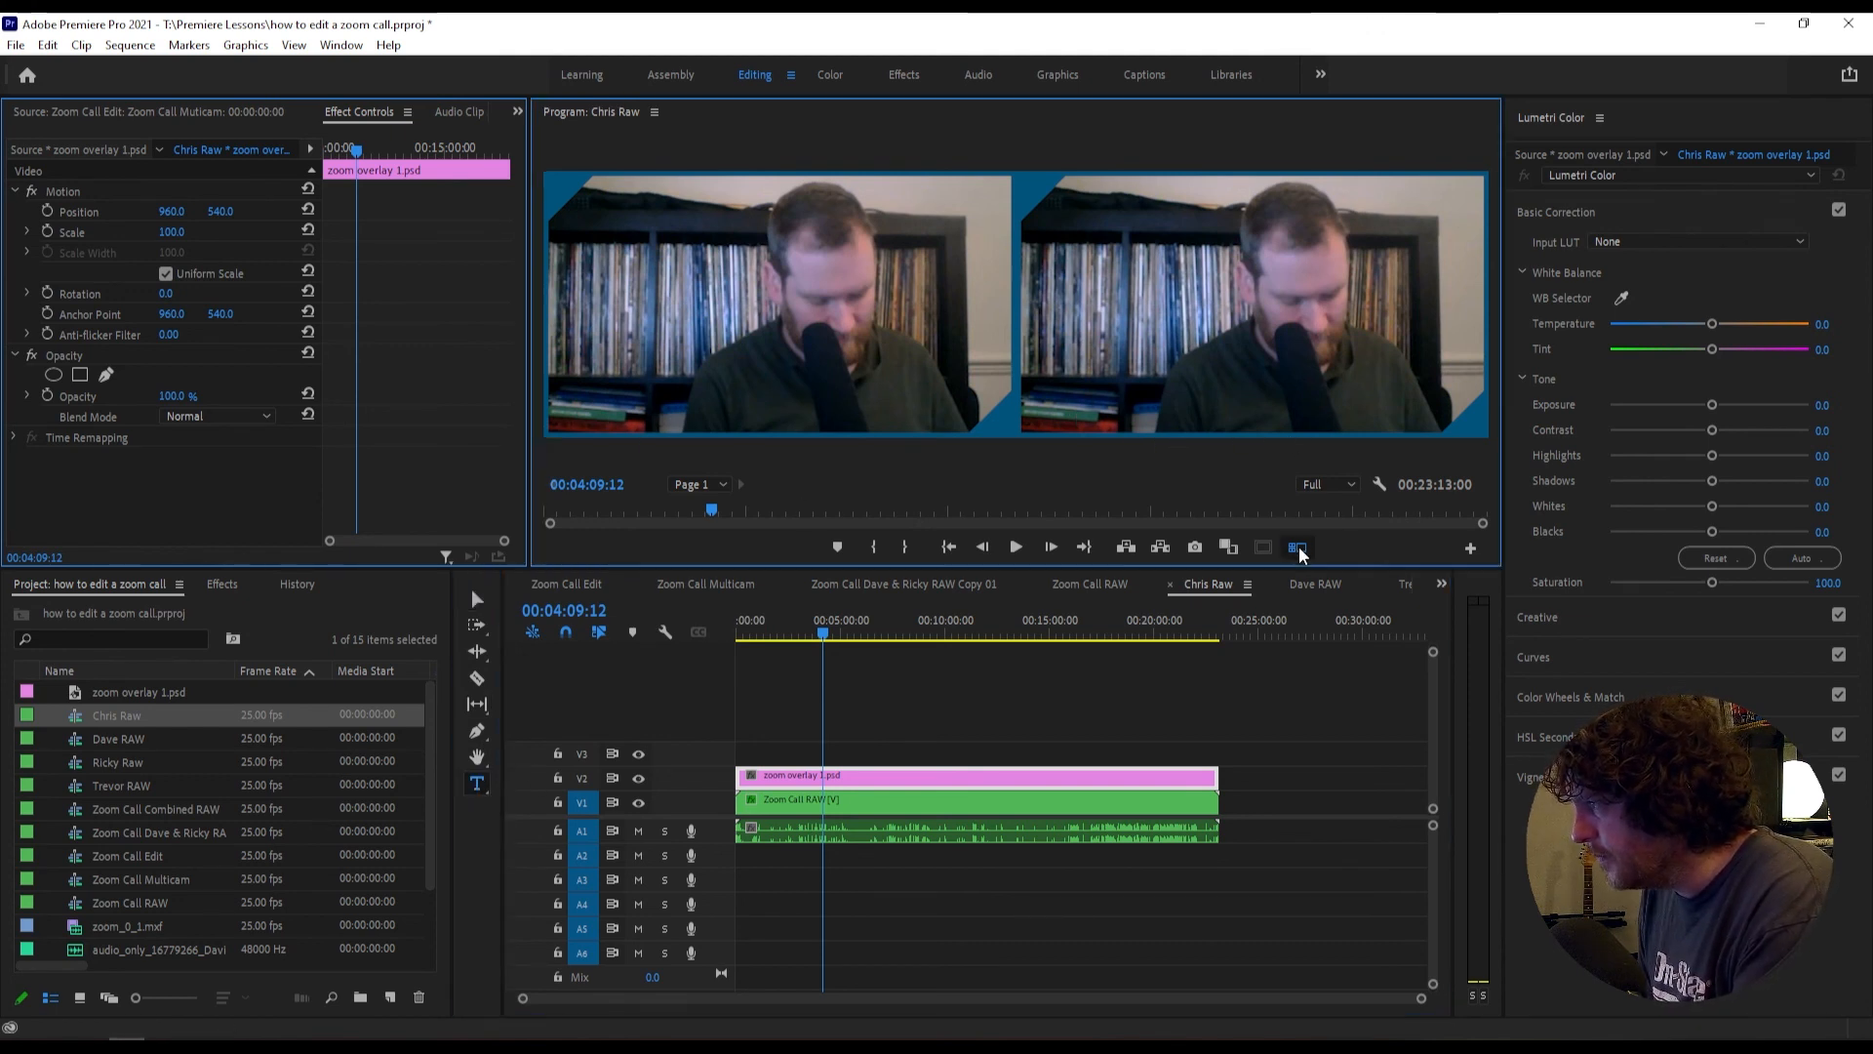
{"action": "left_click", "coordinate": [771, 429]}
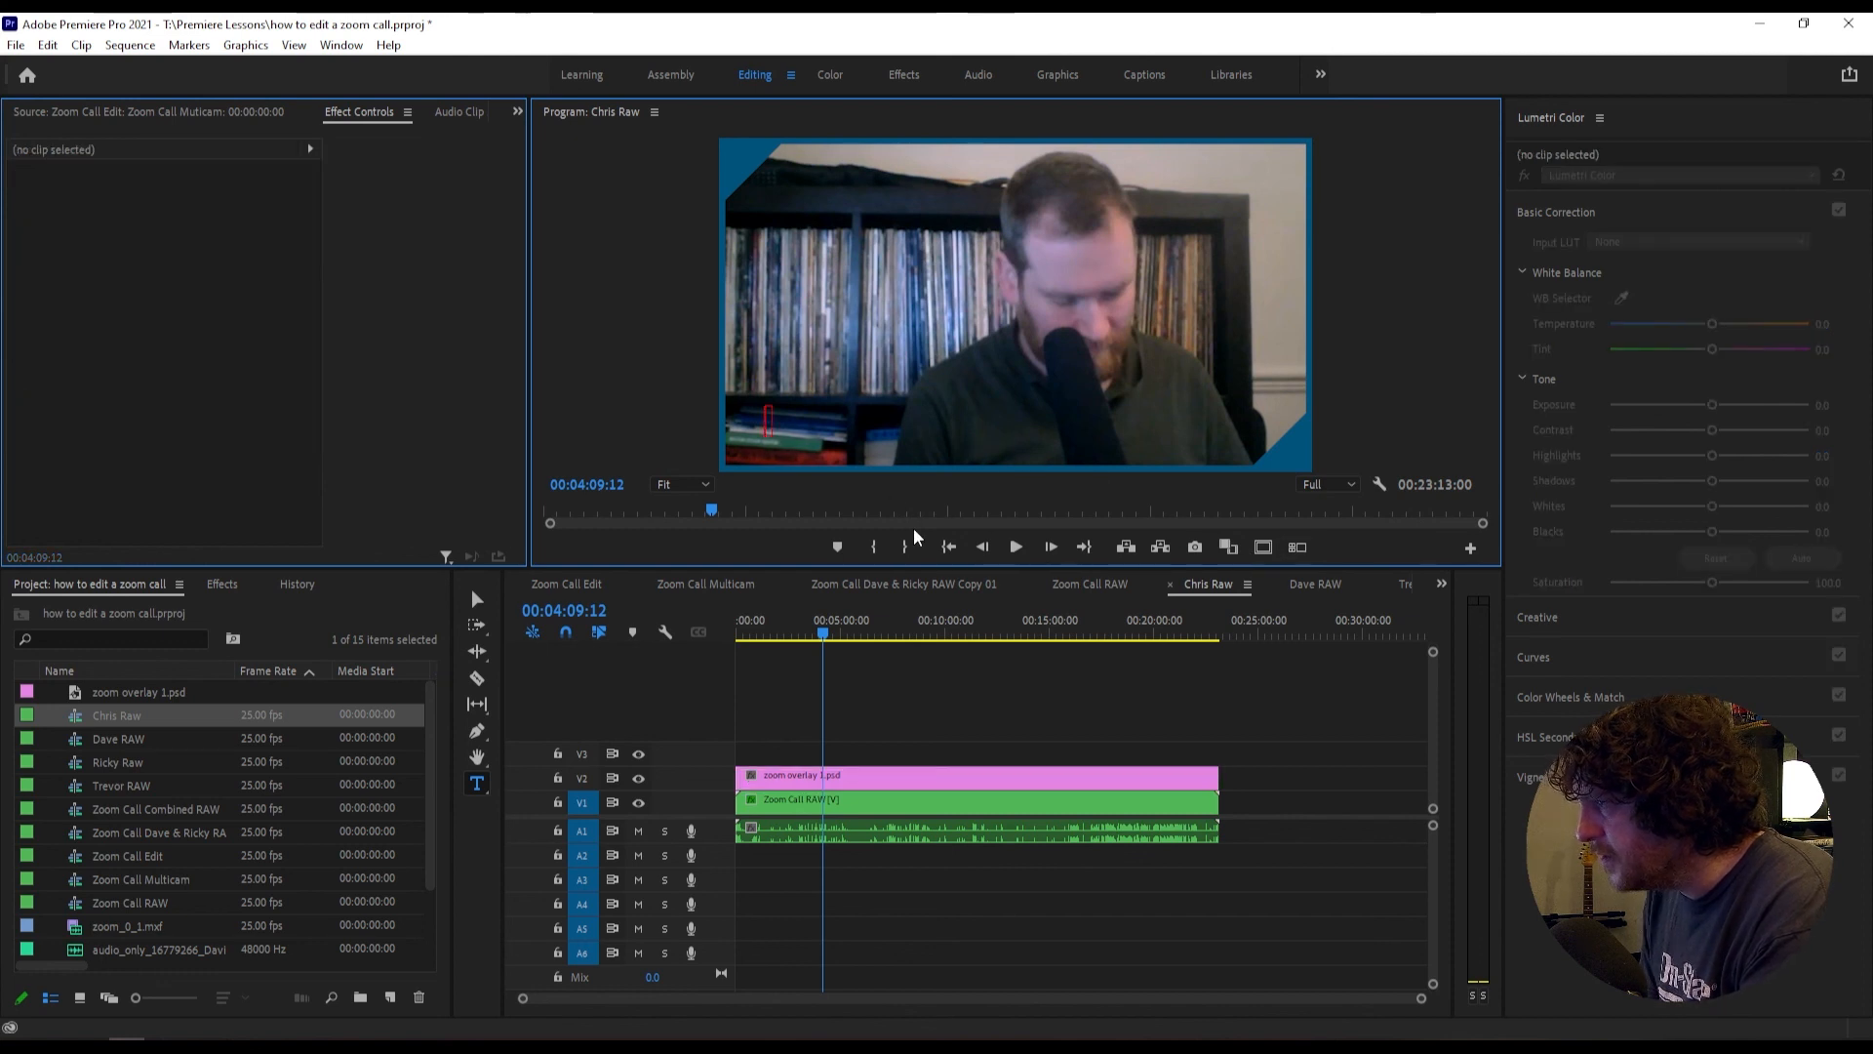
{"action": "type", "text": "Chrui"}
{"action": "key", "text": "BackSpace"}
{"action": "key", "text": "BackSpace"}
{"action": "type", "text": "is"}
Step: Extend the name title on V3 across the full length of the sequence and check it in Zoom Call Edit
{"action": "left_click", "coordinate": [930, 710]}
{"action": "left_click_drag", "start_coordinate": [828, 743], "coordinate": [1219, 751]}
{"action": "left_click_drag", "start_coordinate": [828, 744], "coordinate": [644, 747]}
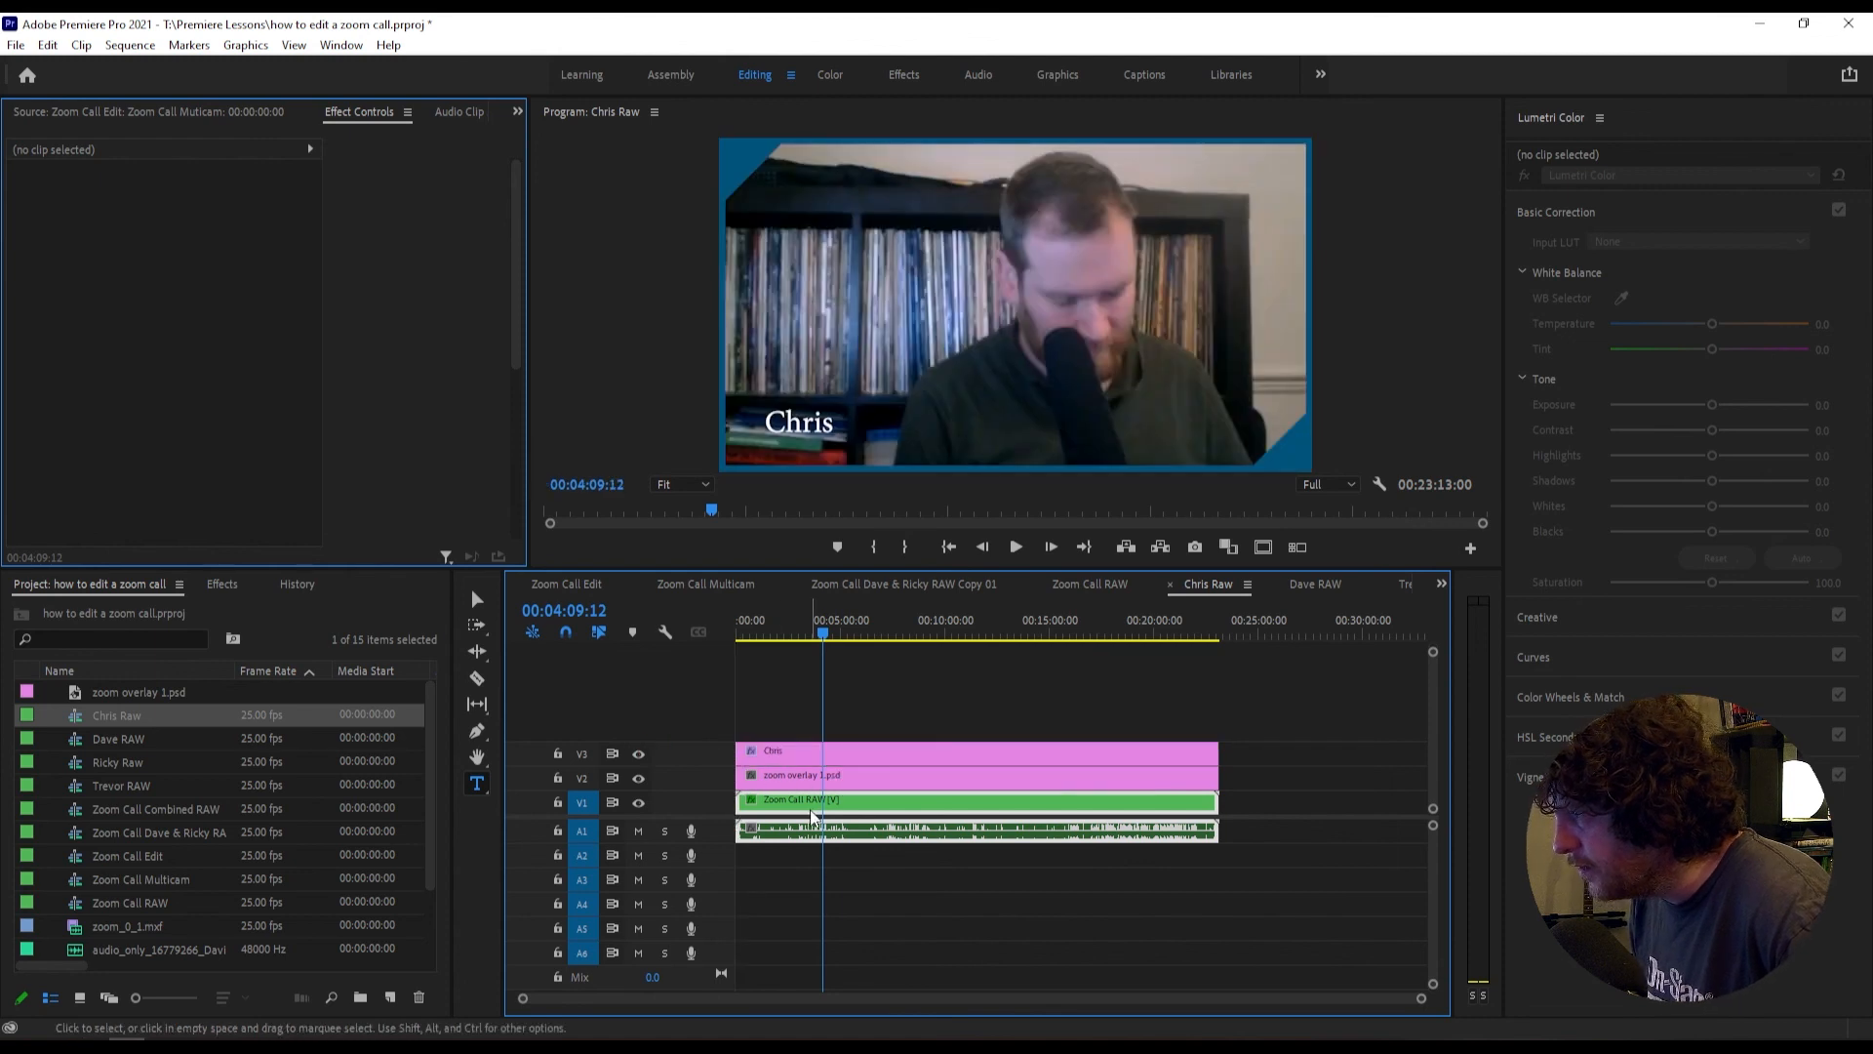
{"action": "left_click", "coordinate": [567, 584]}
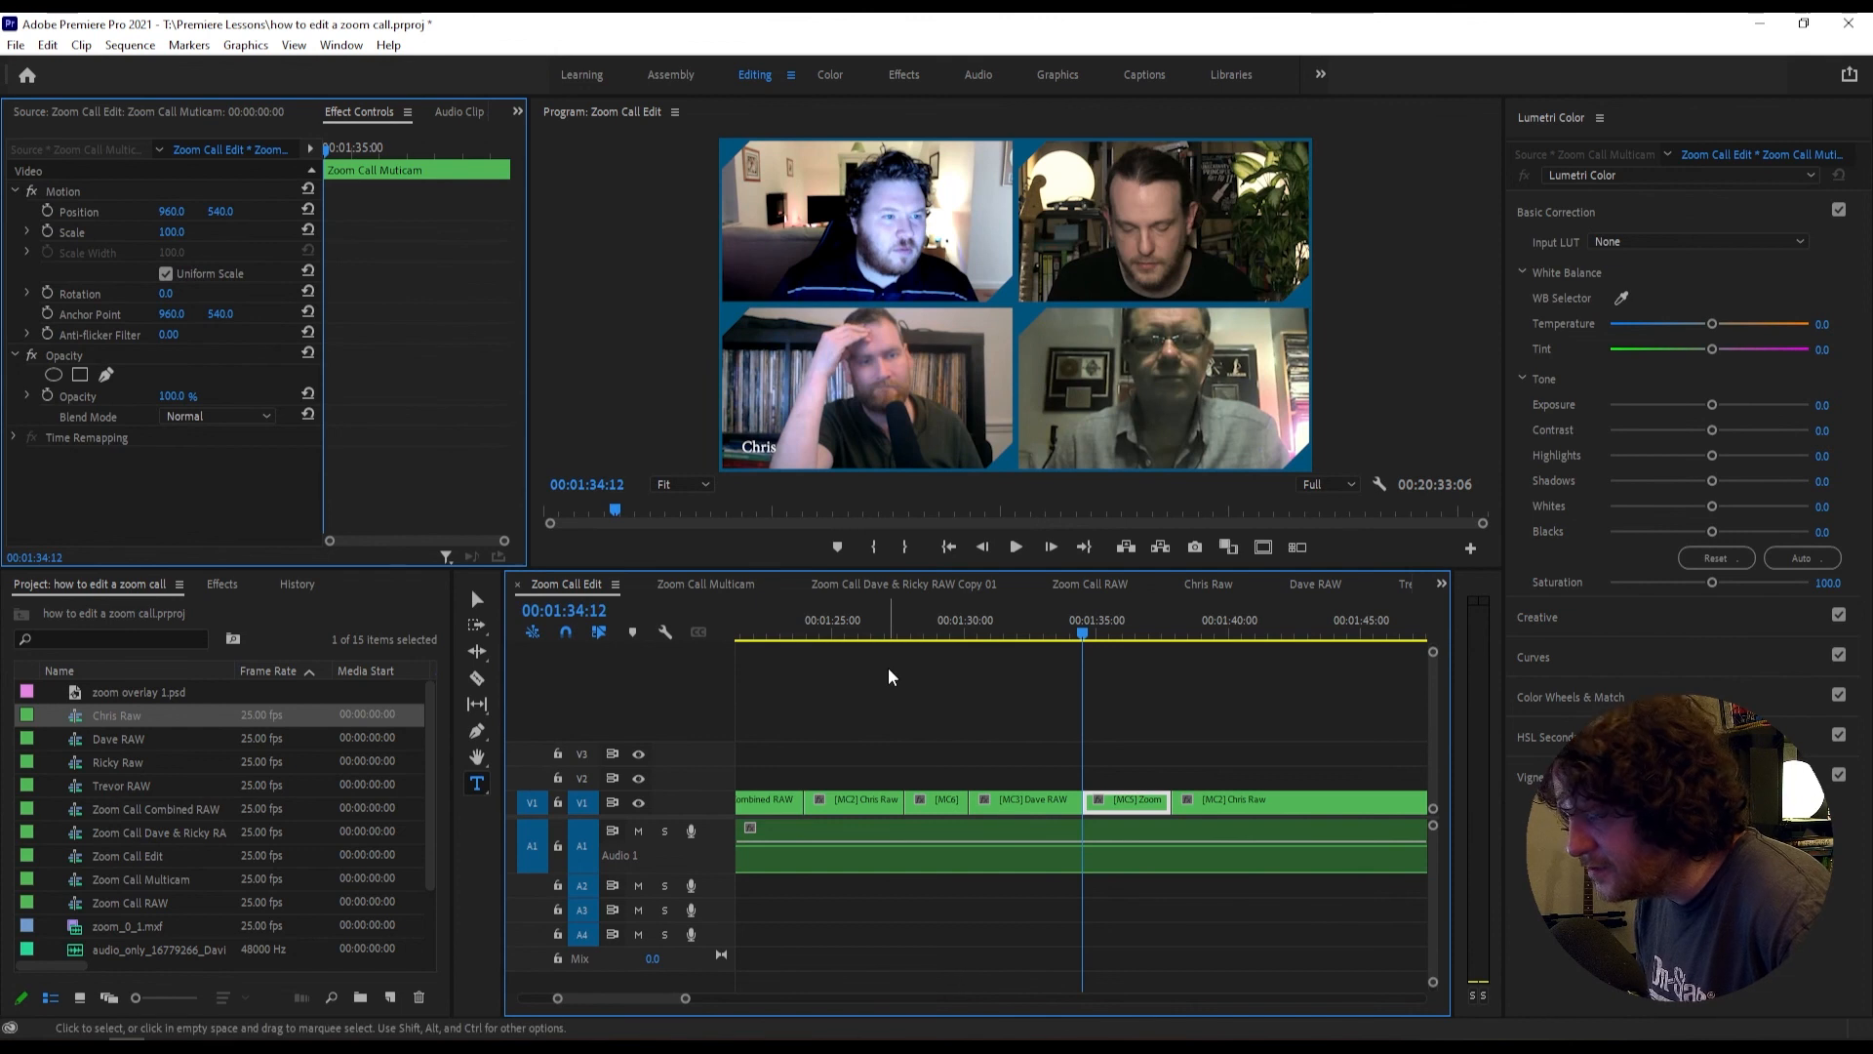
Step: Hide the V3 name title track in the participant's sequence and check the combined shot in Zoom Call Edit
{"action": "left_click", "coordinate": [1220, 581]}
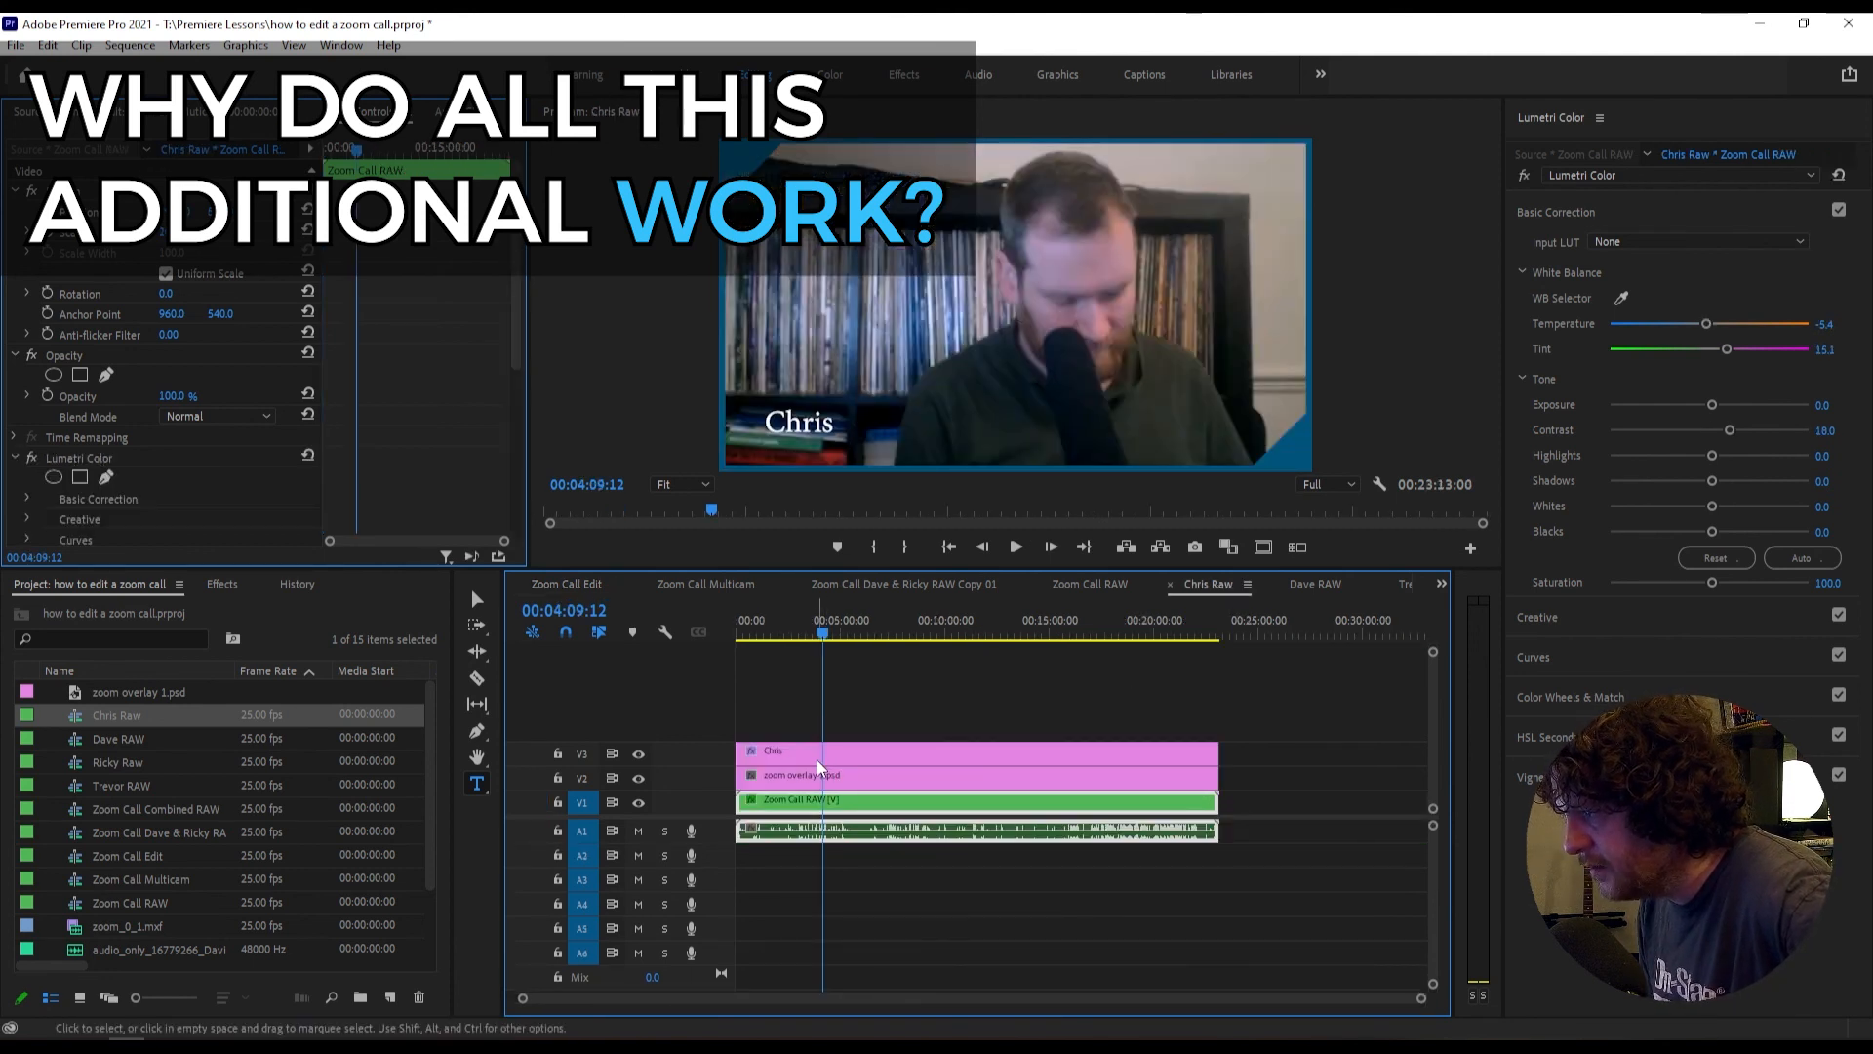
{"action": "left_click", "coordinate": [818, 758]}
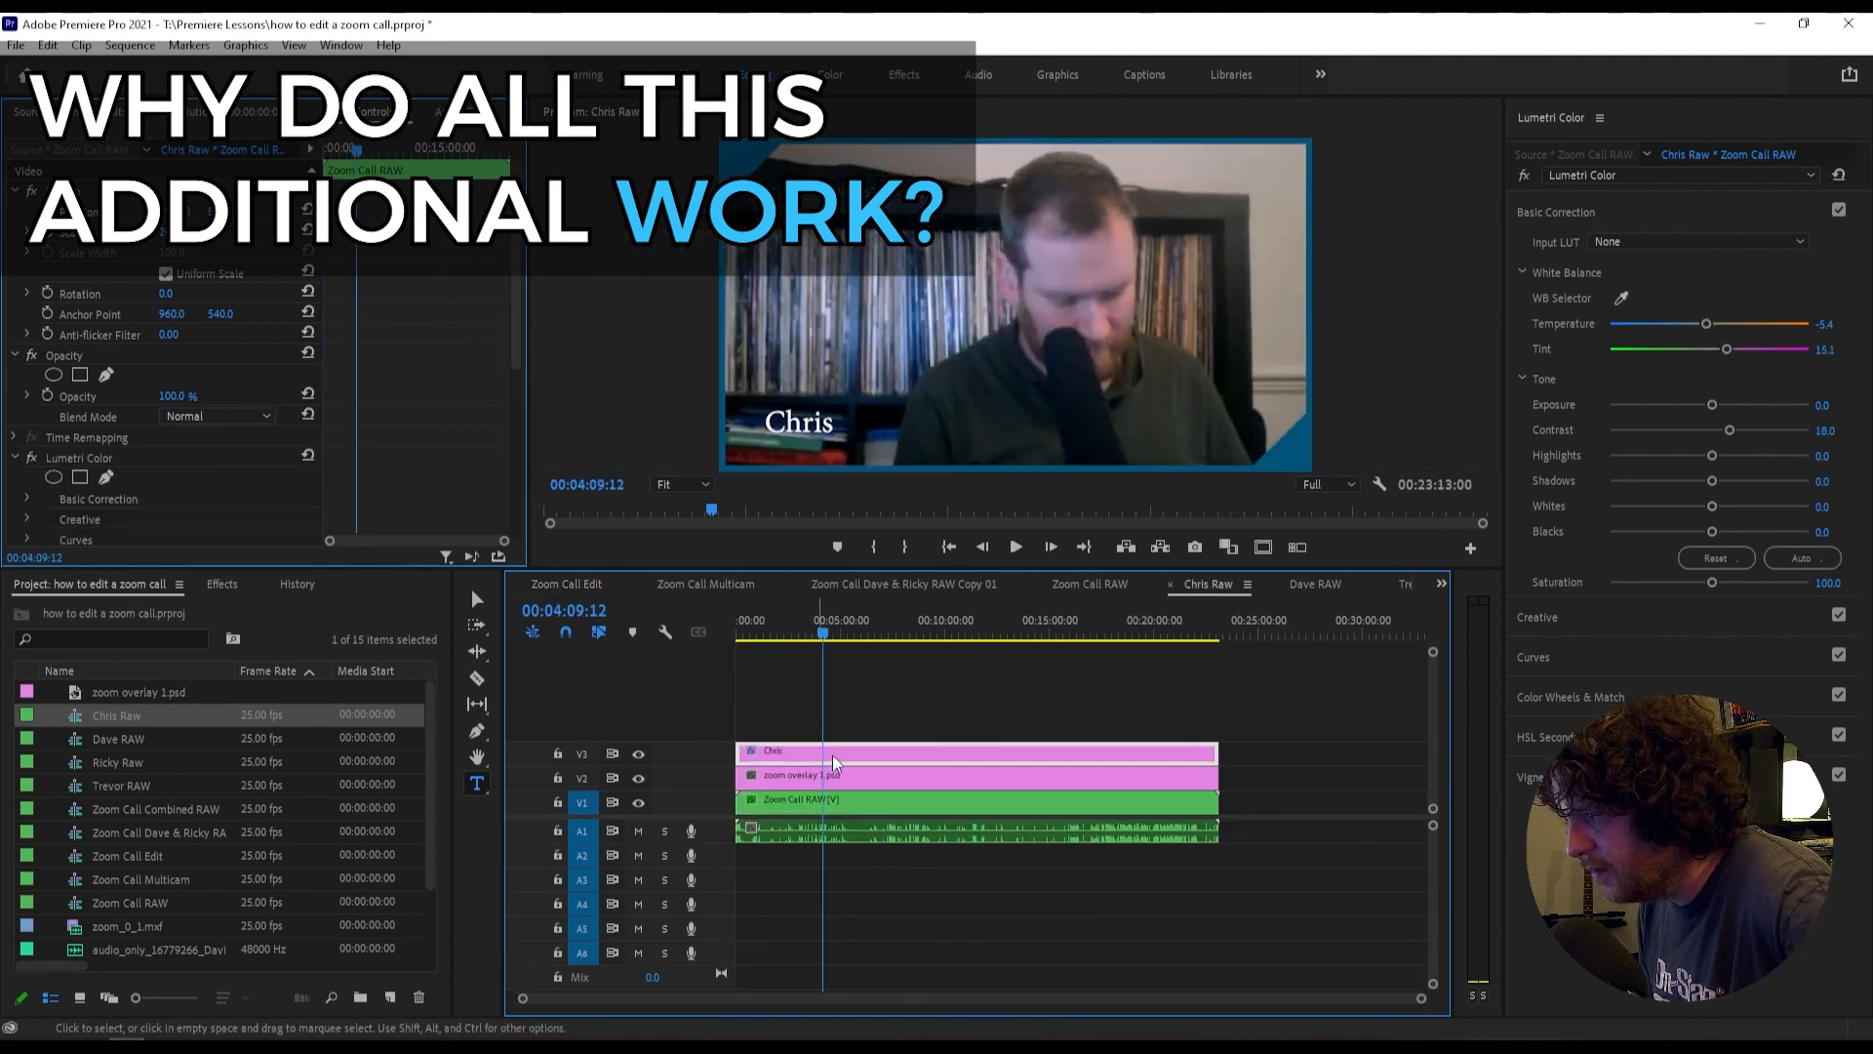
{"action": "left_click", "coordinate": [638, 753]}
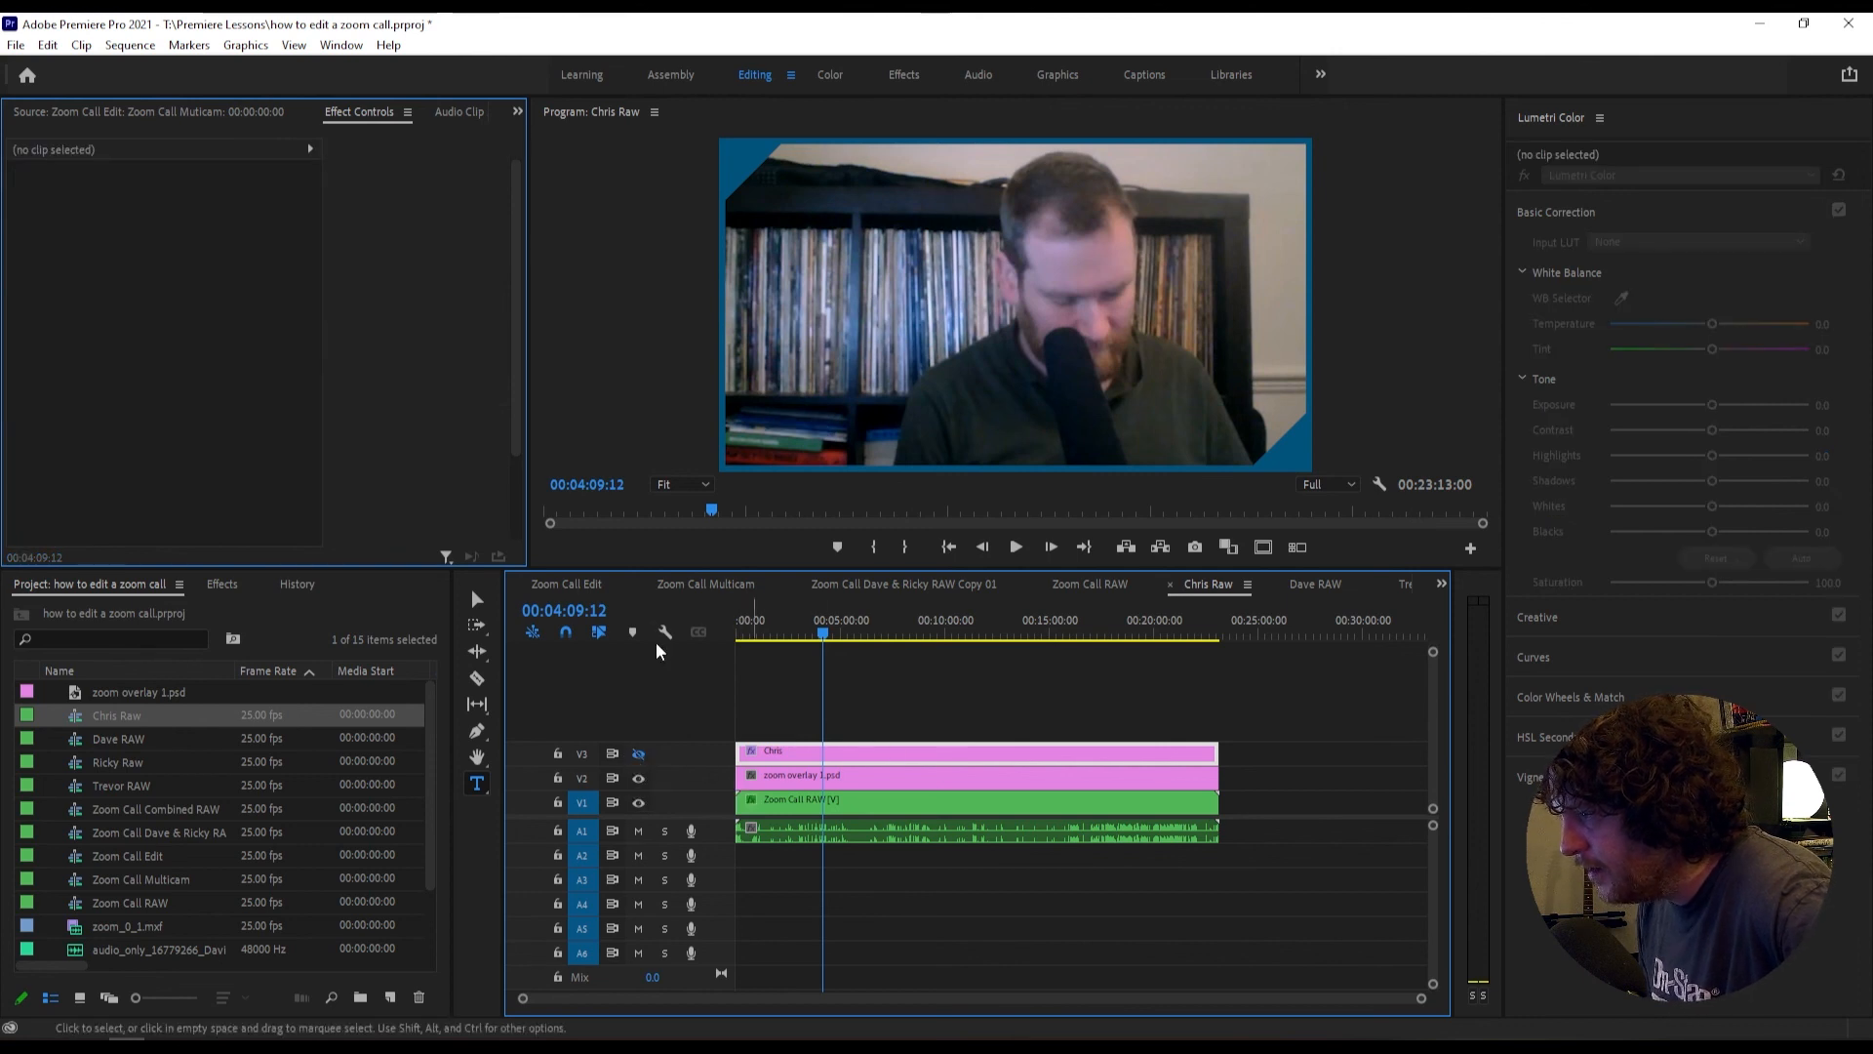
{"action": "left_click", "coordinate": [581, 582]}
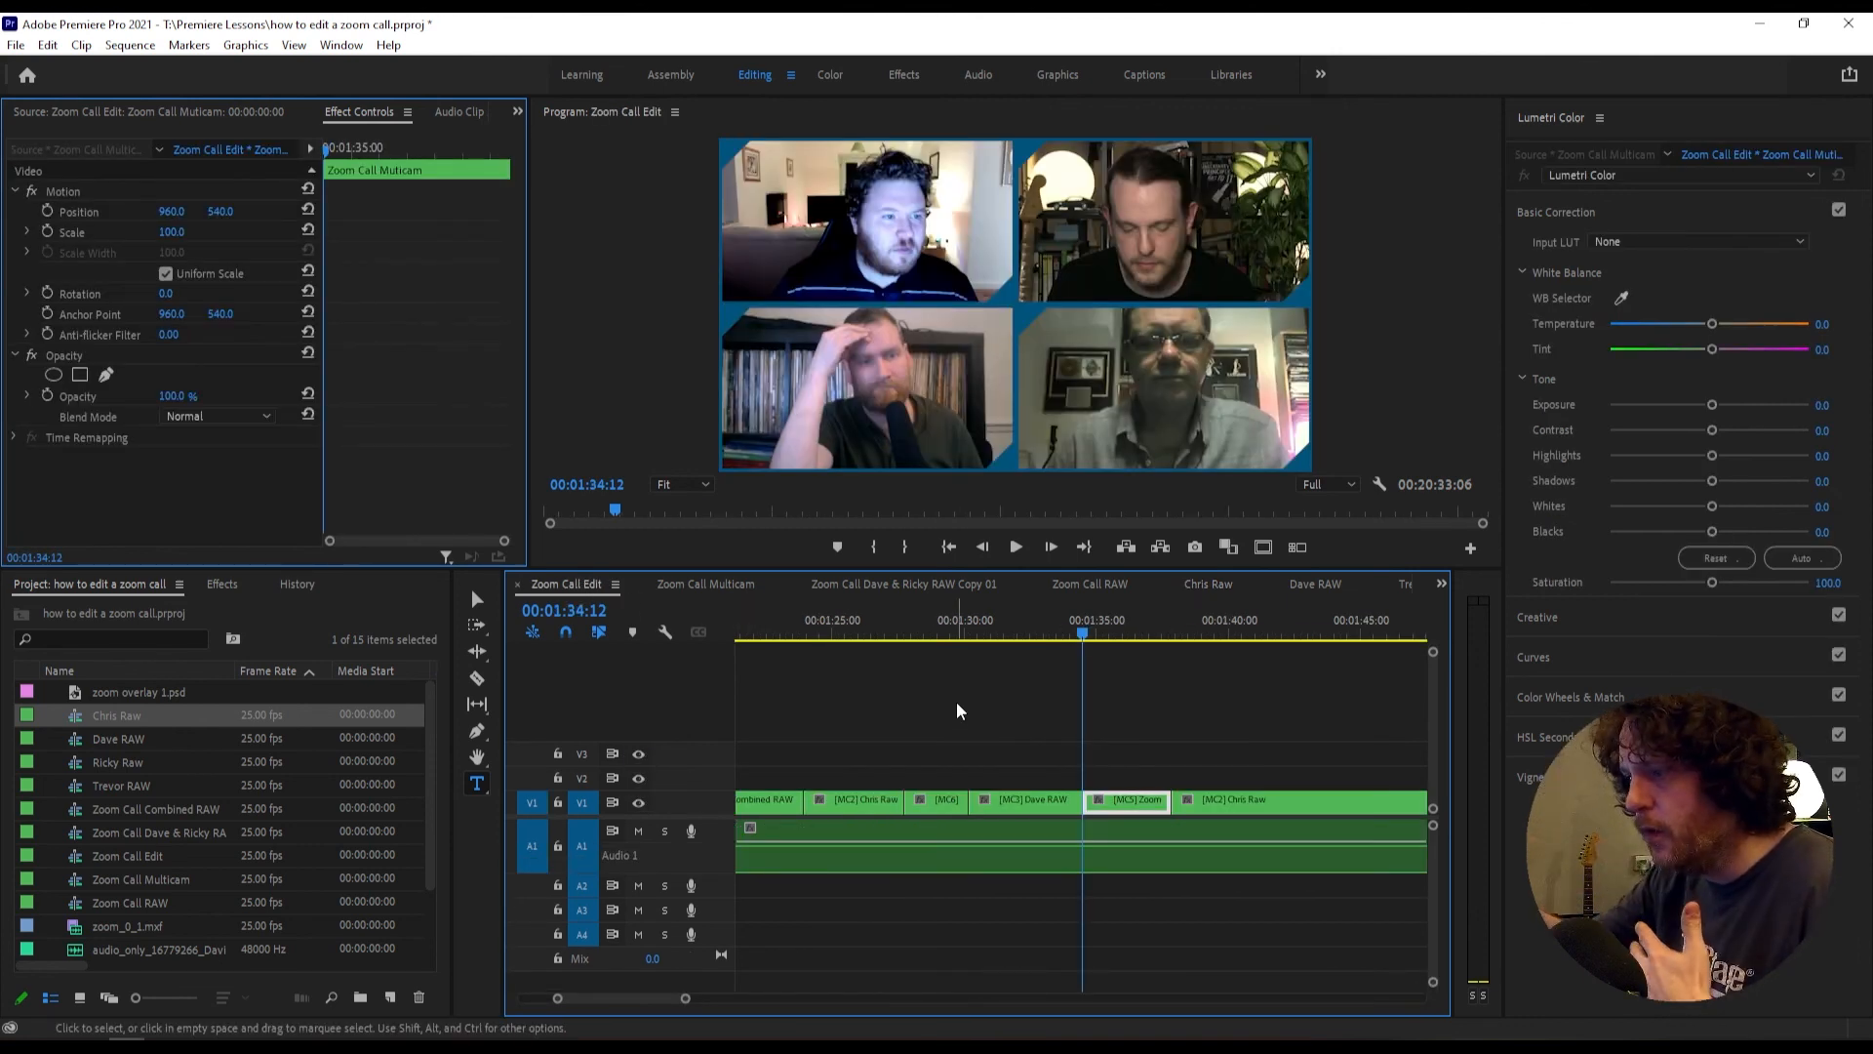
{"action": "left_click_drag", "start_coordinate": [684, 997], "coordinate": [1141, 997]}
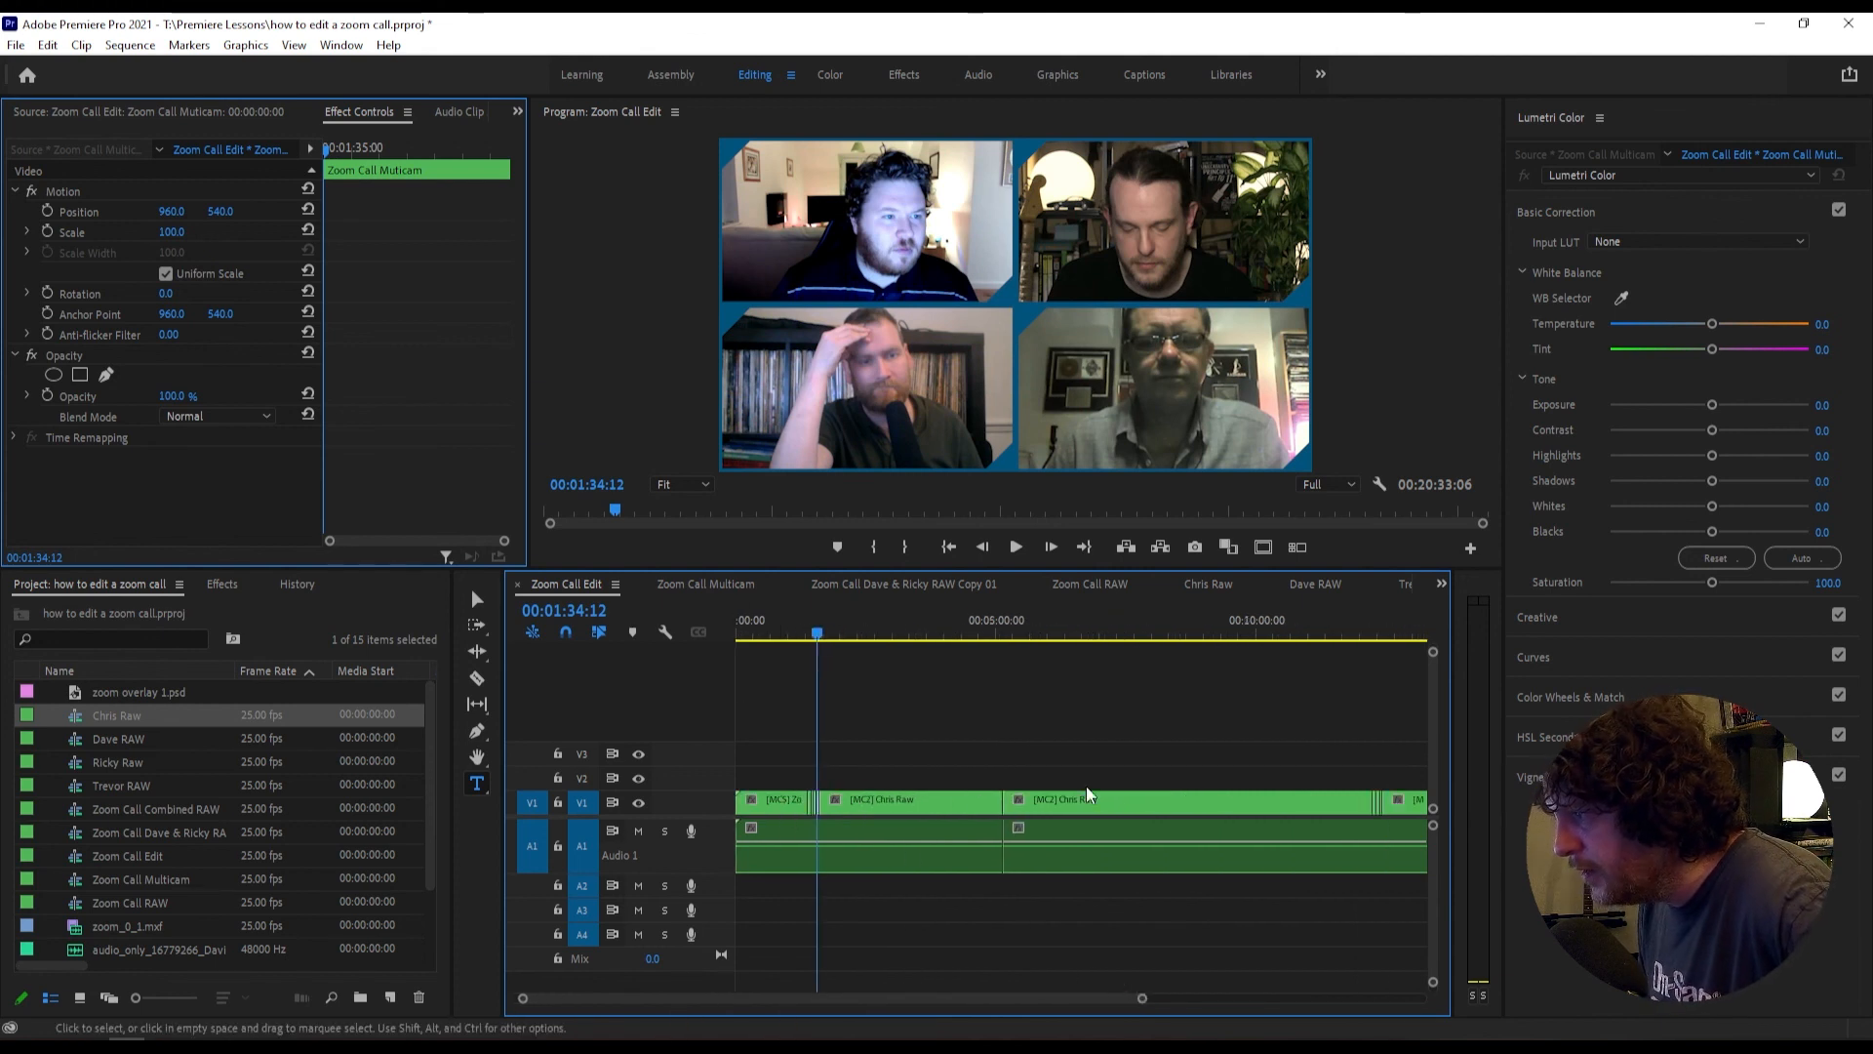